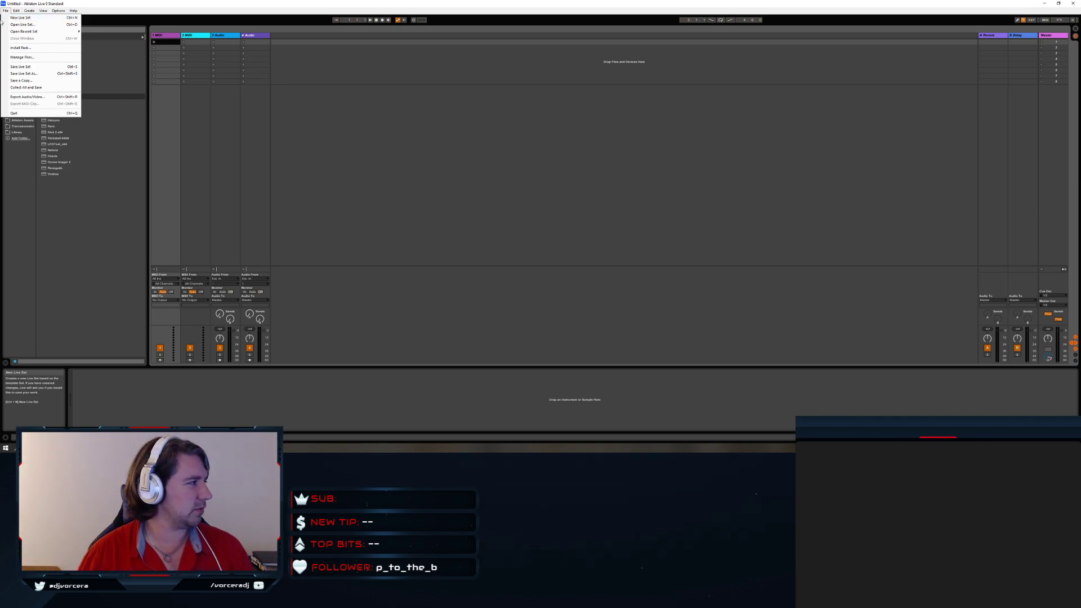
# Open the most recent "Vorcera - At The Beginning" set from the recent sets and reset the transport to the start
pyautogui.moveTo(39, 31)
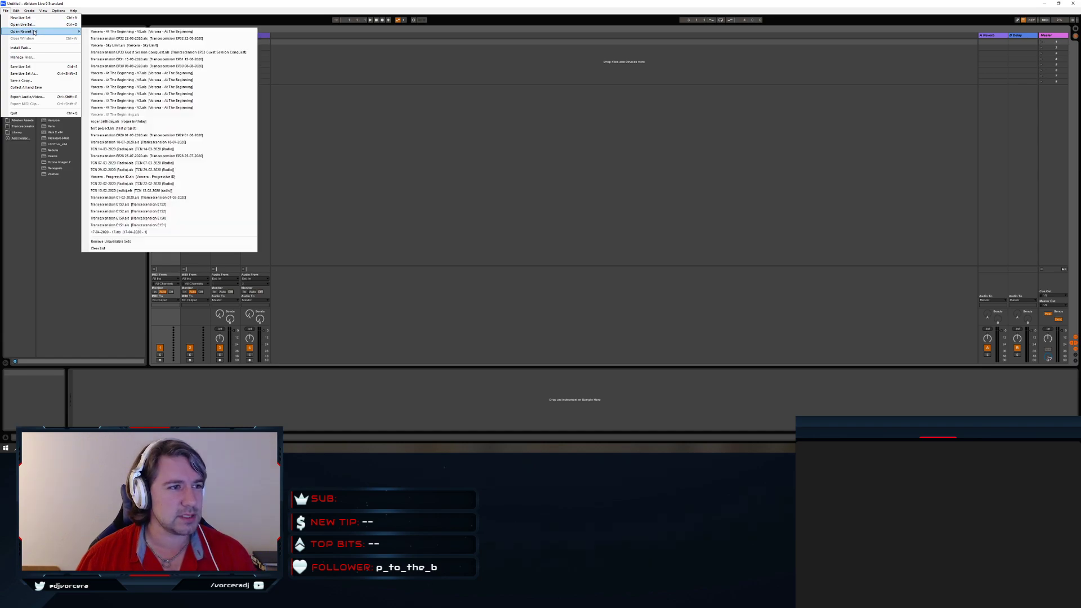
pyautogui.click(112, 31)
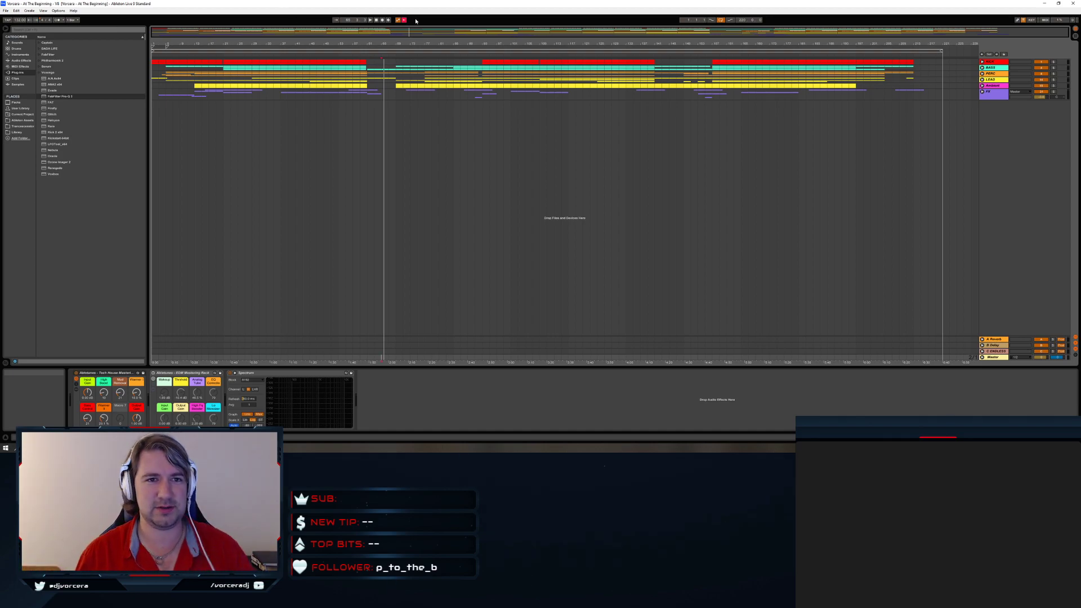
pyautogui.click(376, 20)
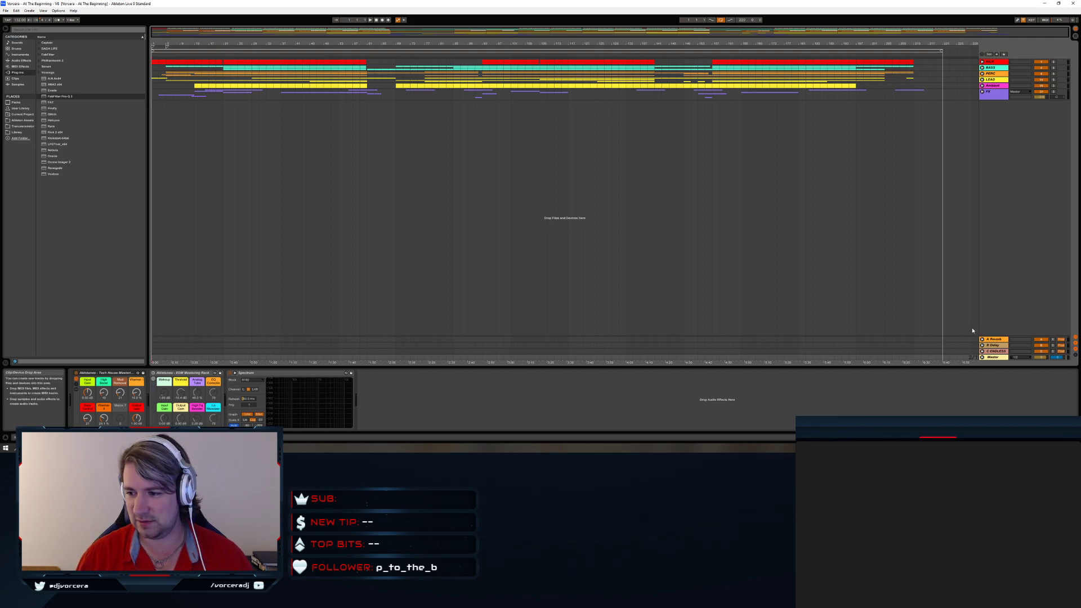
# Play the opening of the arrangement briefly to check the sound, then stop it
pyautogui.press('space')
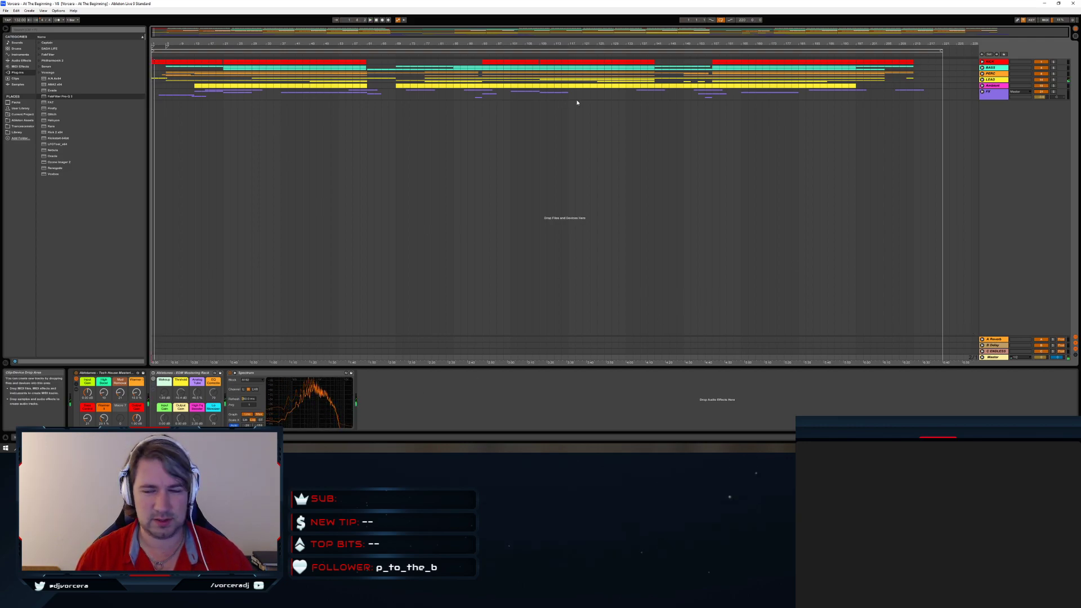
pyautogui.click(411, 121)
pyautogui.press('space')
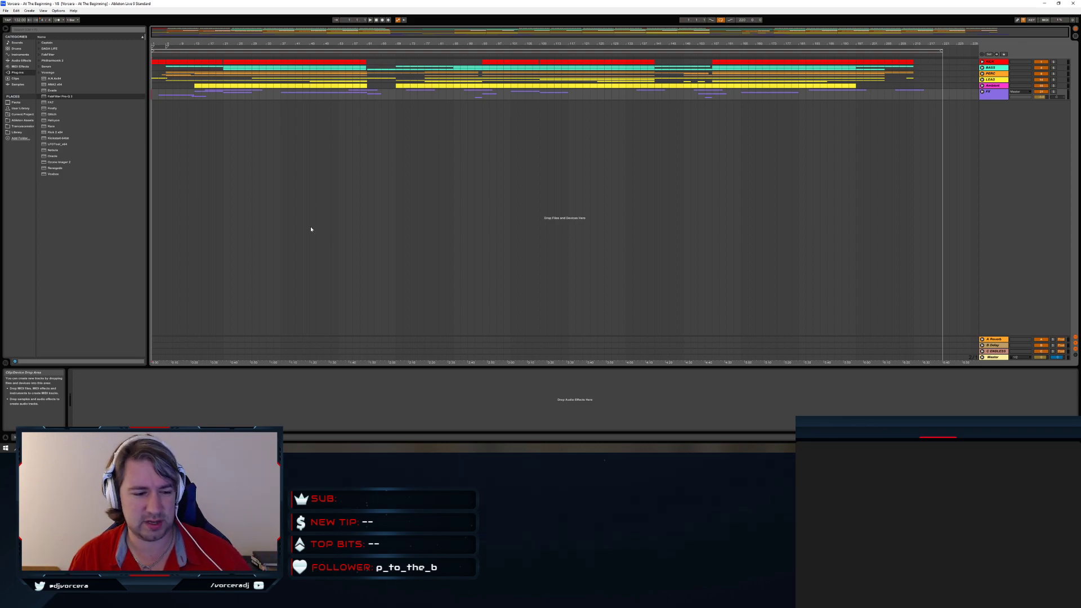
# Switch to OBS Studio to check the stream, return to Ableton Live and stop playback
pyautogui.hotkey('alt', 'Tab')
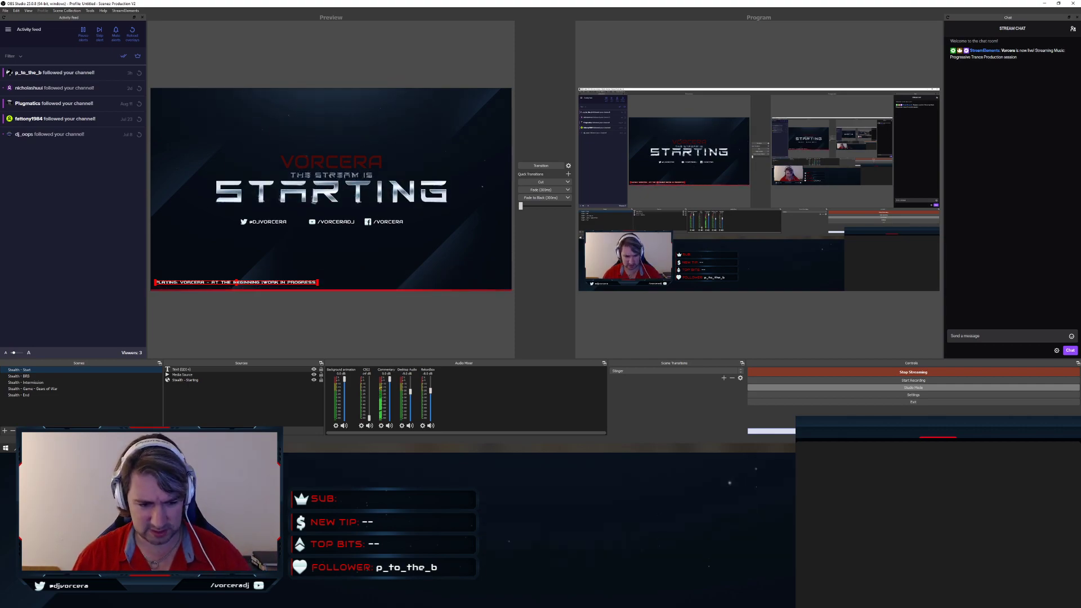
pyautogui.hotkey('alt', 'Tab')
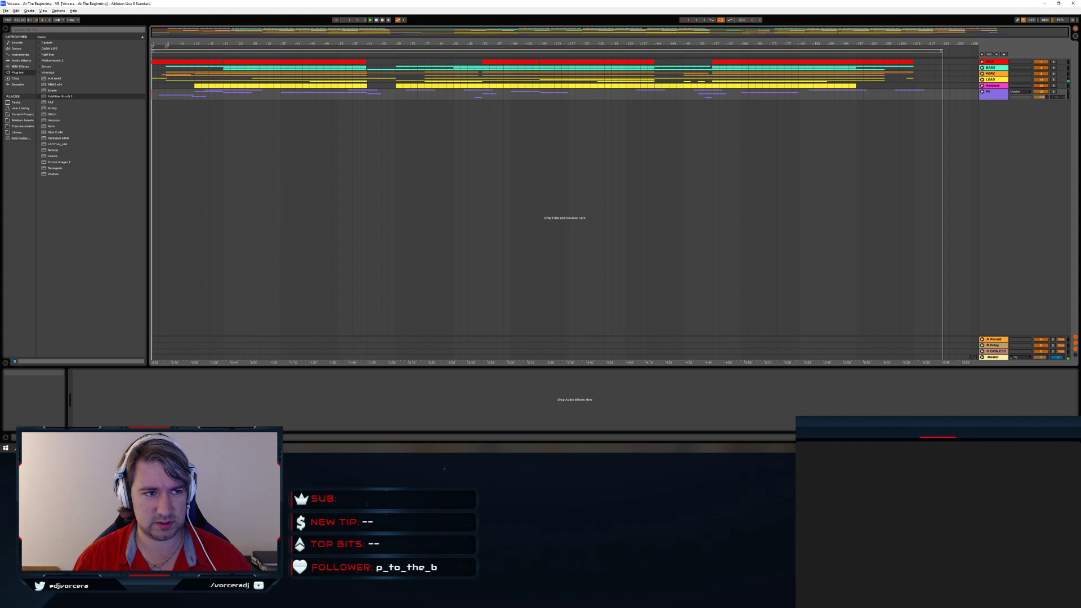
pyautogui.hotkey('alt', 'Tab')
pyautogui.hotkey('alt', 'Tab')
pyautogui.hotkey('alt', 'Tab')
pyautogui.hotkey('alt', 'Tab')
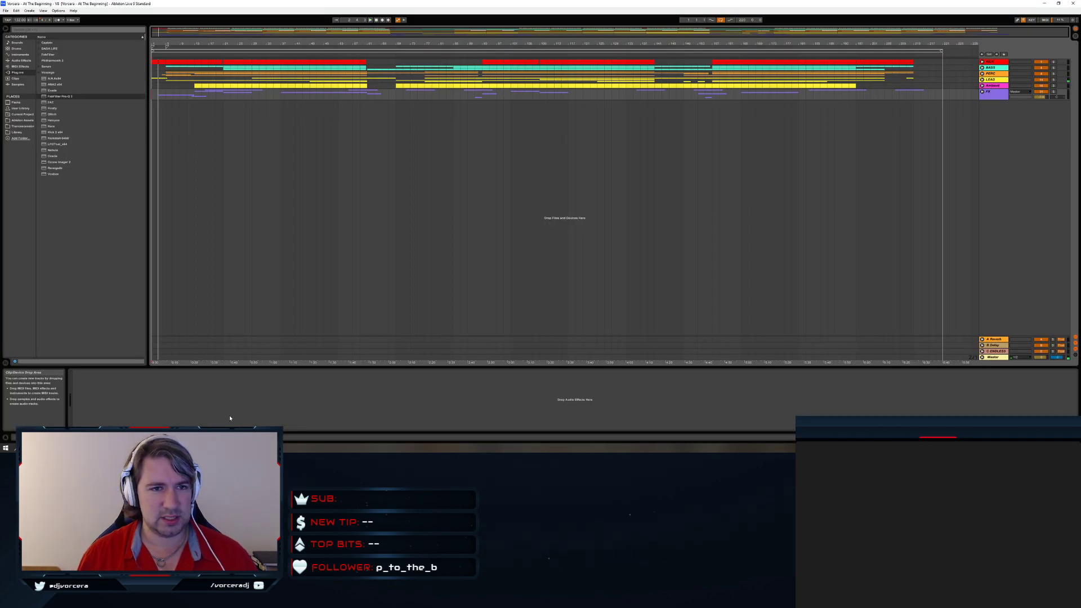
pyautogui.press('capslock')
pyautogui.click(377, 20)
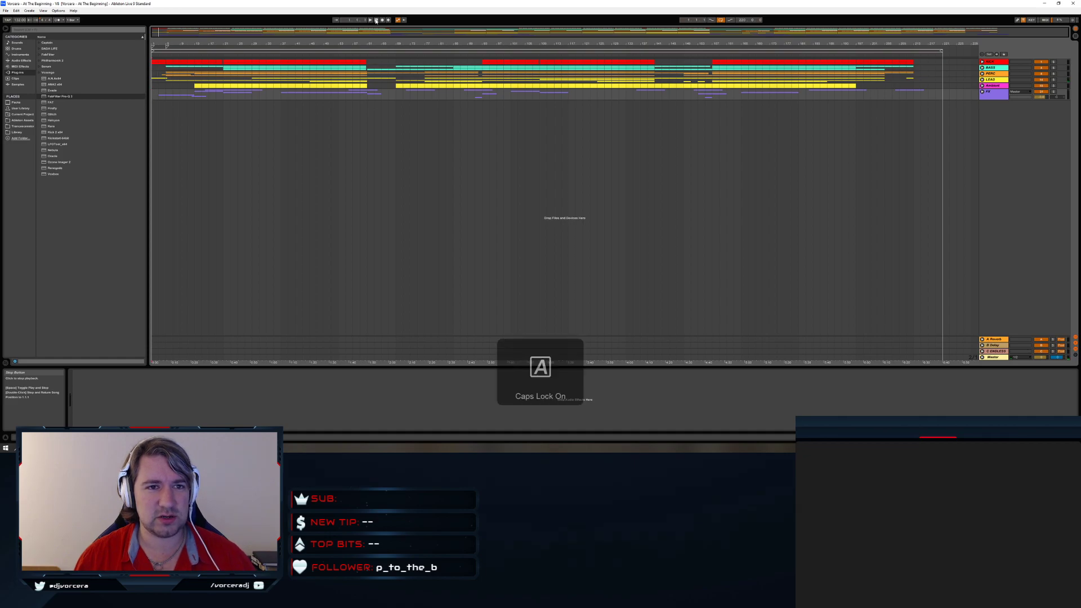
pyautogui.press('capslock')
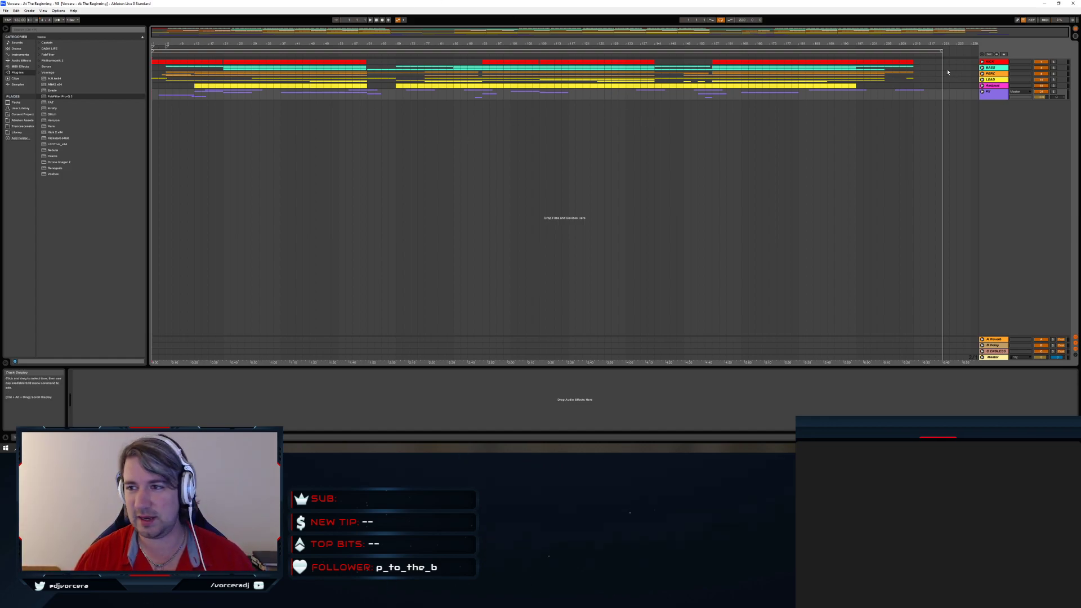
# Unfold the BASS group and play the arrangement from the start, looking briefly inside the LEAD group
pyautogui.click(983, 68)
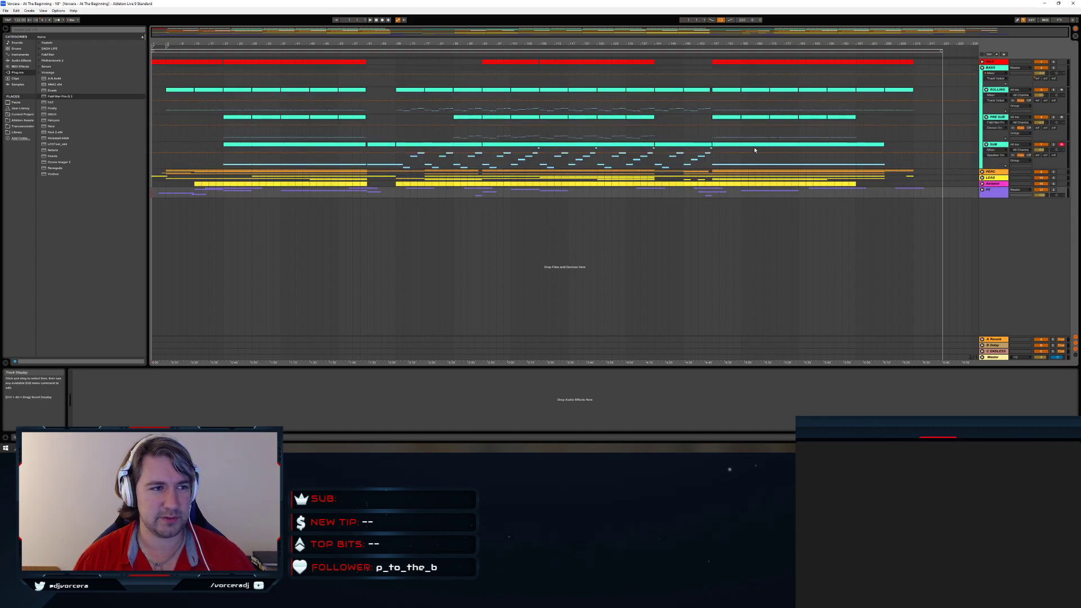
pyautogui.press('space')
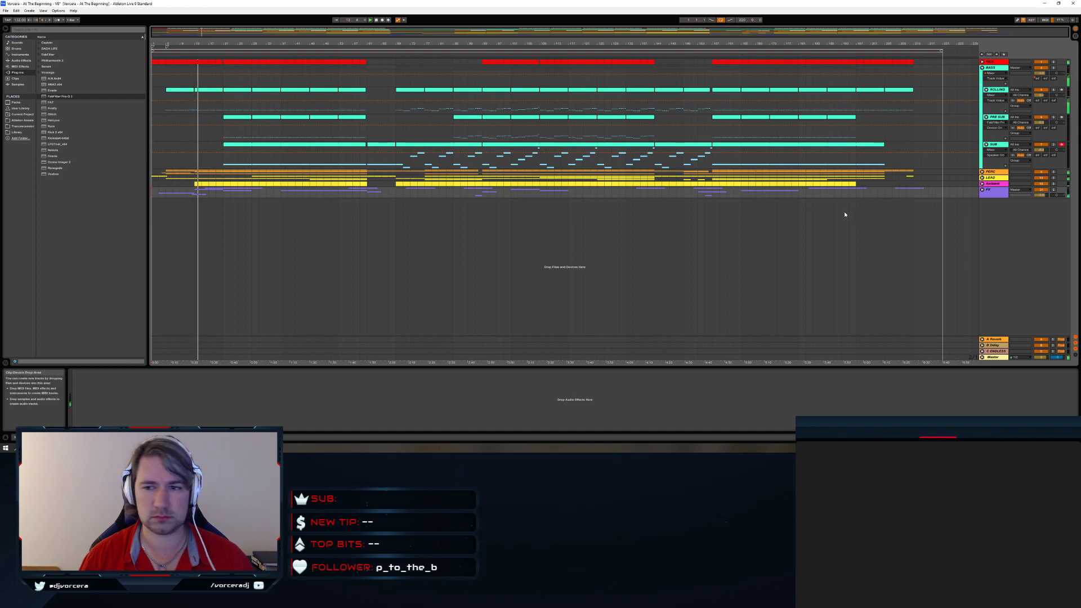
pyautogui.click(983, 178)
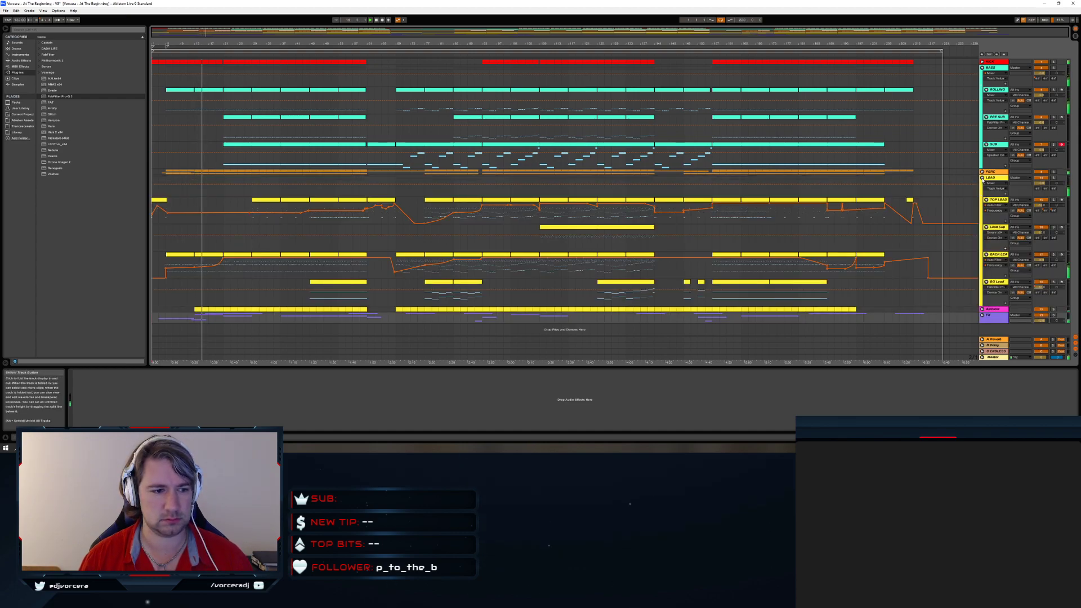
pyautogui.click(983, 178)
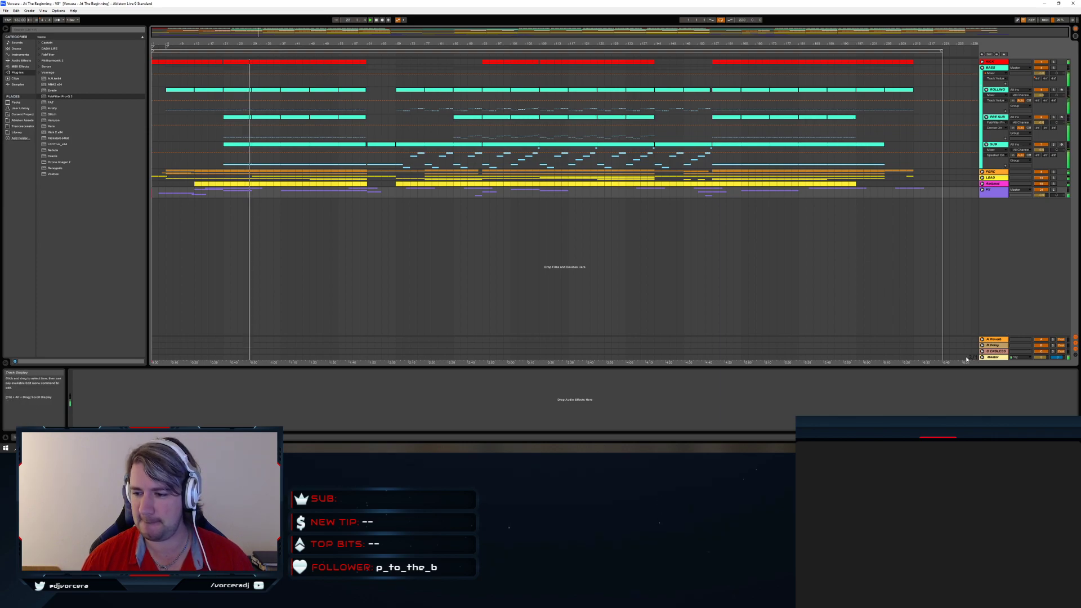
pyautogui.click(490, 361)
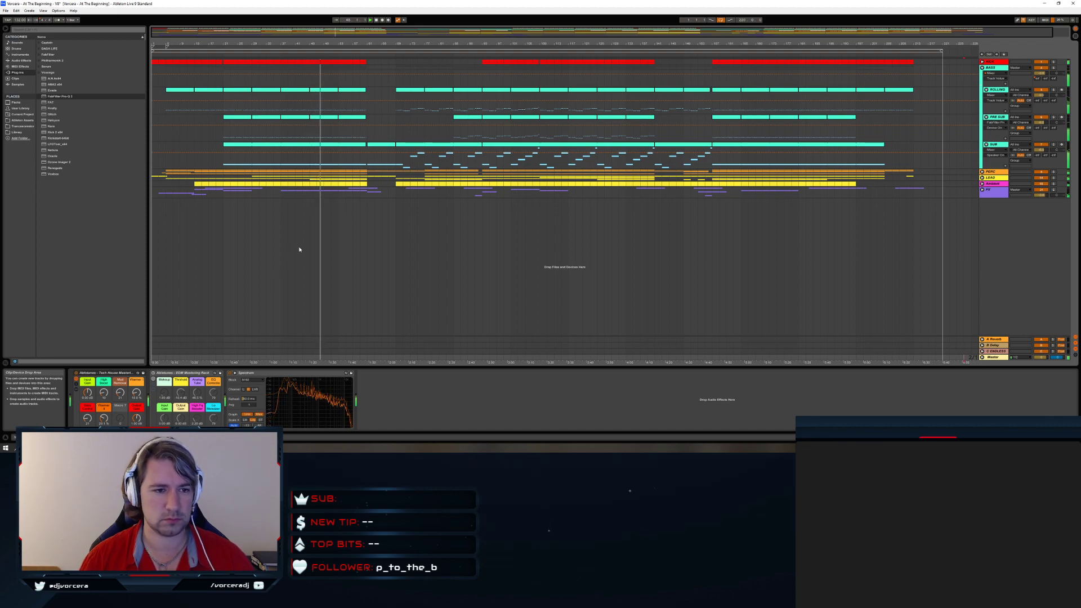
pyautogui.click(255, 390)
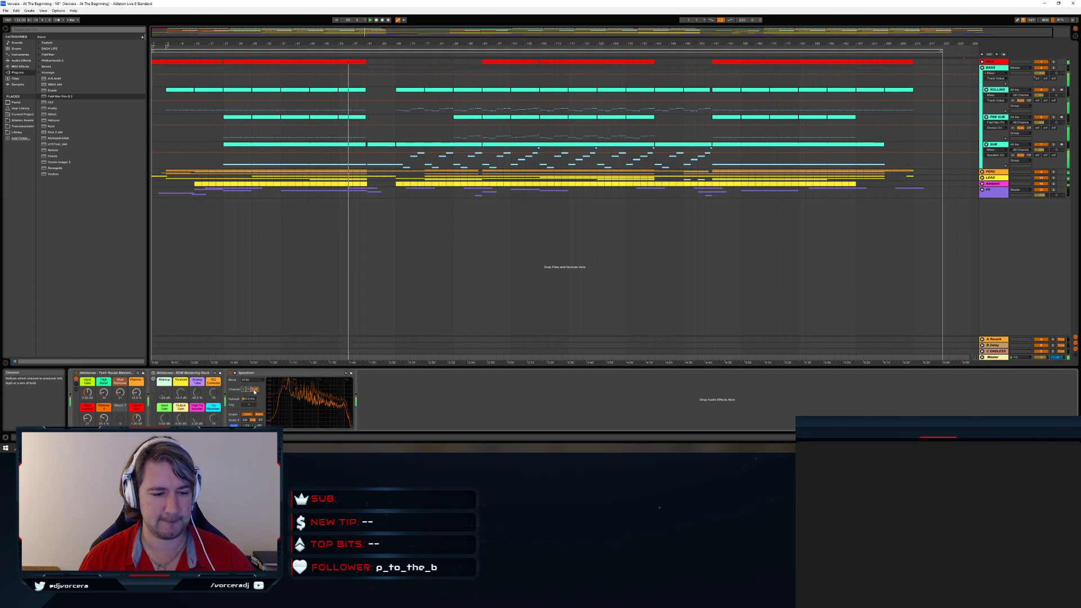
pyautogui.click(244, 390)
pyautogui.click(254, 390)
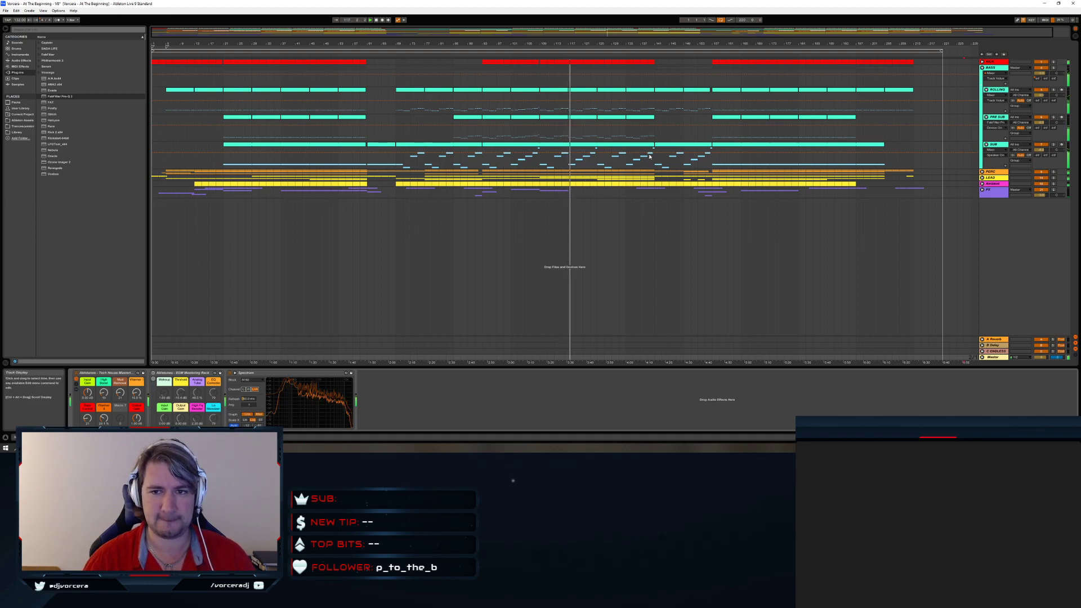
# Follow the playback through the second half of the arrangement into its final section
pyautogui.moveTo(627, 46); pyautogui.dragTo(606, 75)
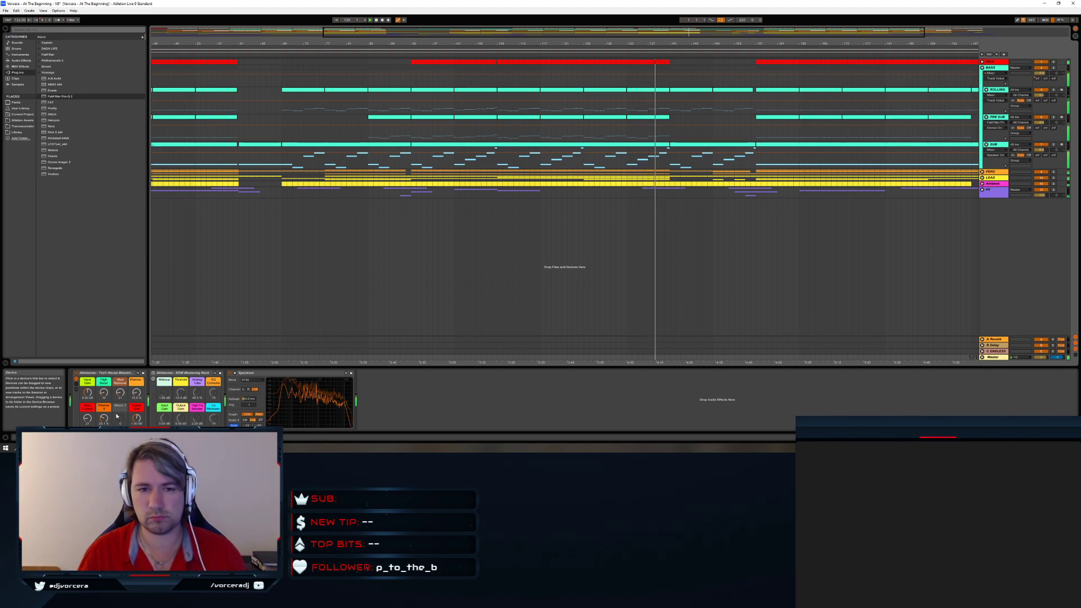
pyautogui.moveTo(905, 43); pyautogui.dragTo(693, 41)
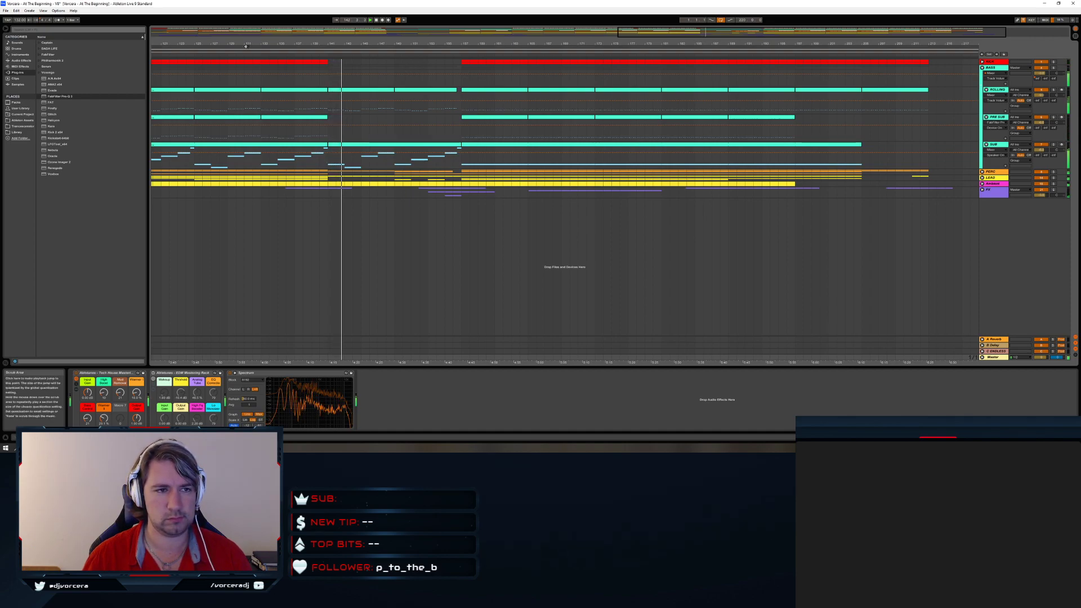
pyautogui.moveTo(245, 44); pyautogui.dragTo(440, 11)
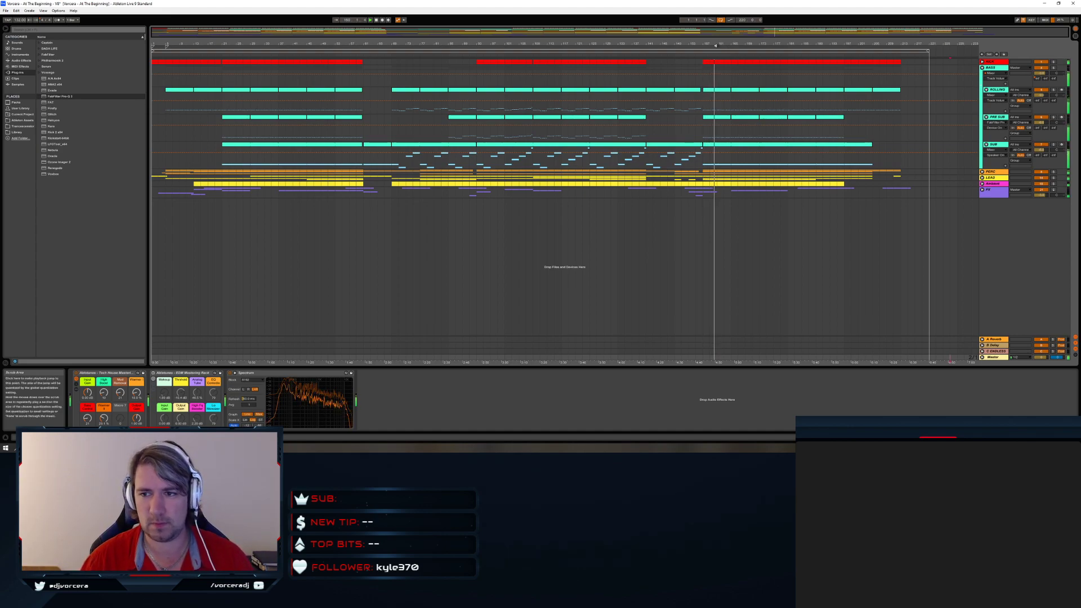
pyautogui.moveTo(749, 43); pyautogui.dragTo(608, 41)
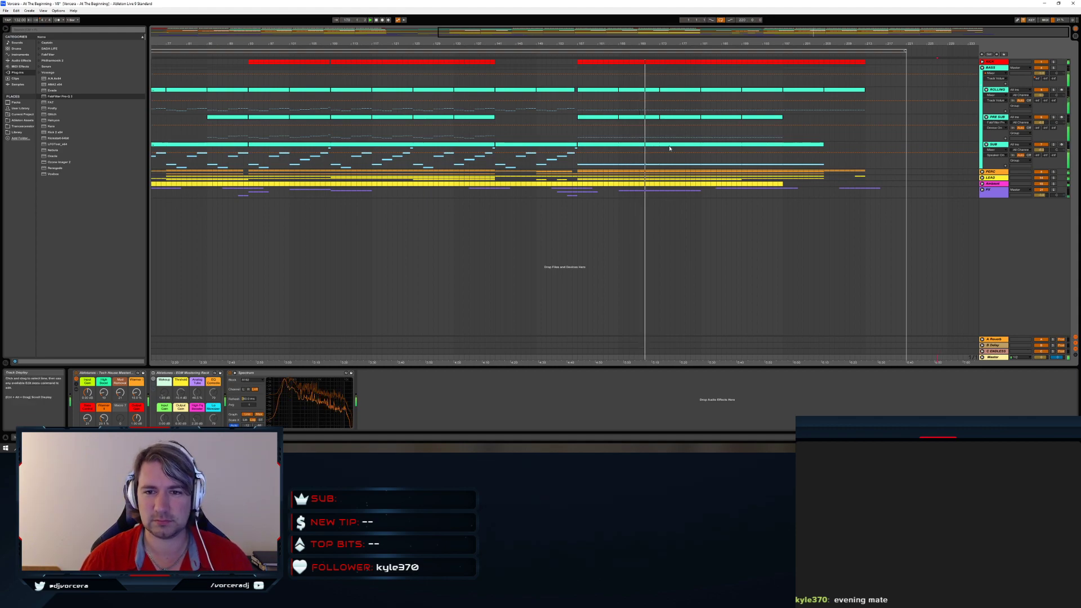
pyautogui.moveTo(741, 36); pyautogui.dragTo(741, 33)
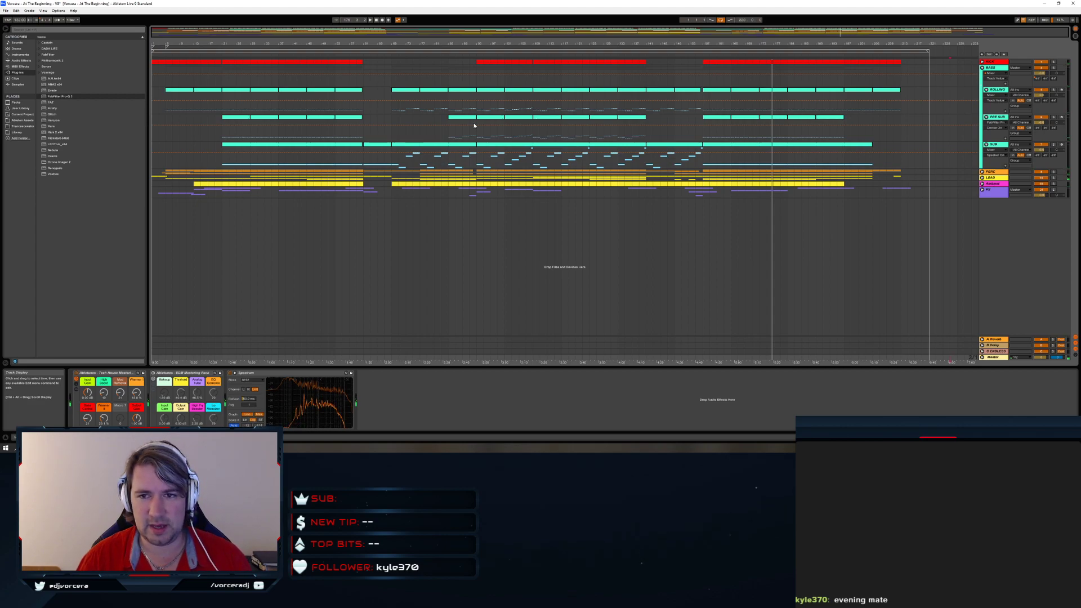
pyautogui.moveTo(477, 44); pyautogui.dragTo(478, 81)
pyautogui.moveTo(566, 195); pyautogui.dragTo(722, 197)
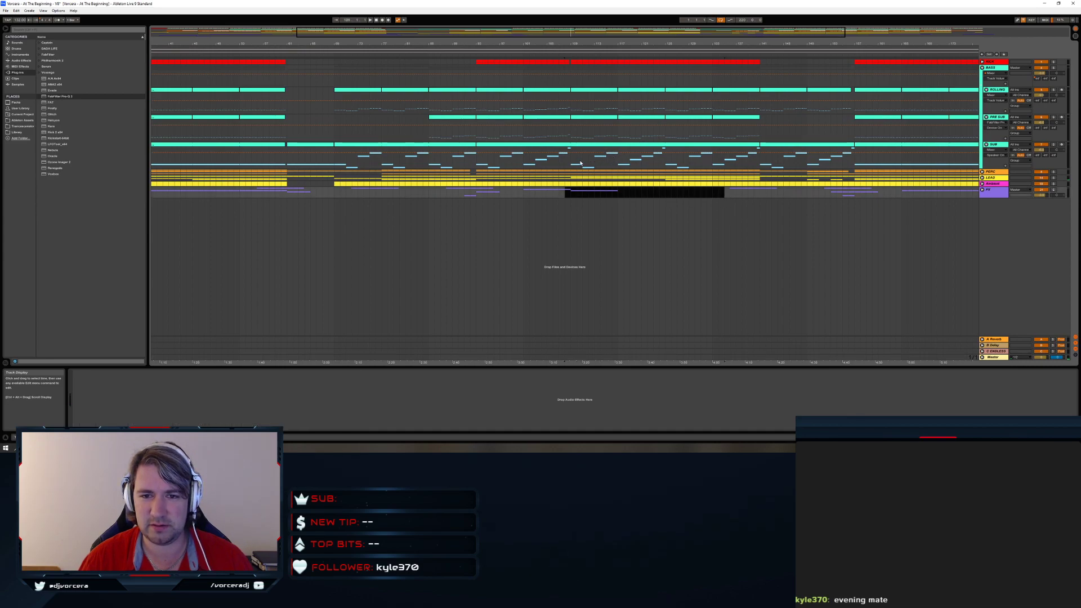
pyautogui.moveTo(539, 43); pyautogui.dragTo(514, 24)
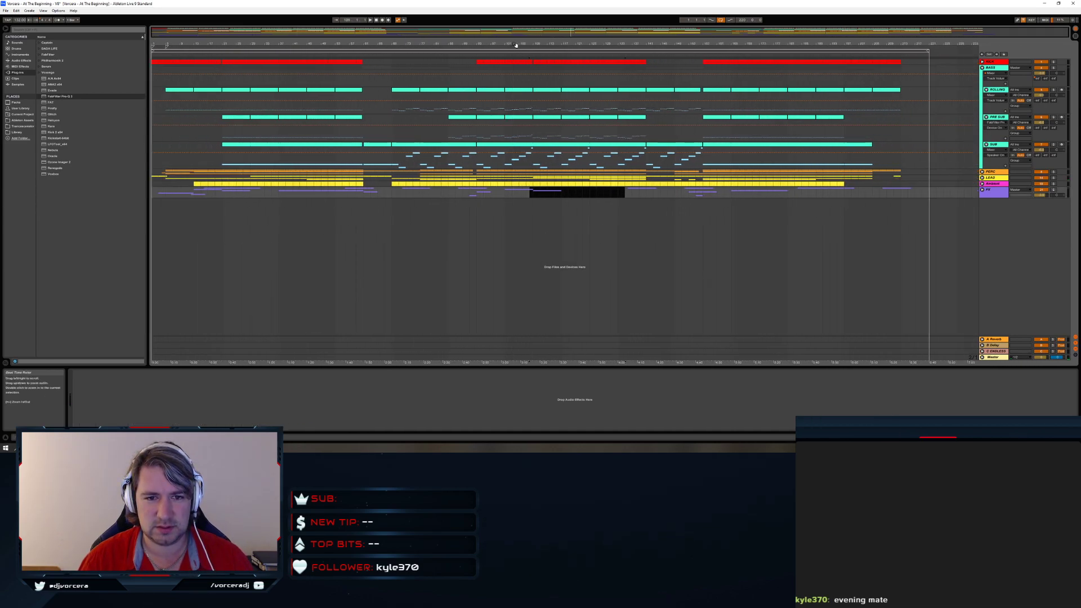
pyautogui.moveTo(393, 162); pyautogui.dragTo(650, 160)
pyautogui.click(550, 194)
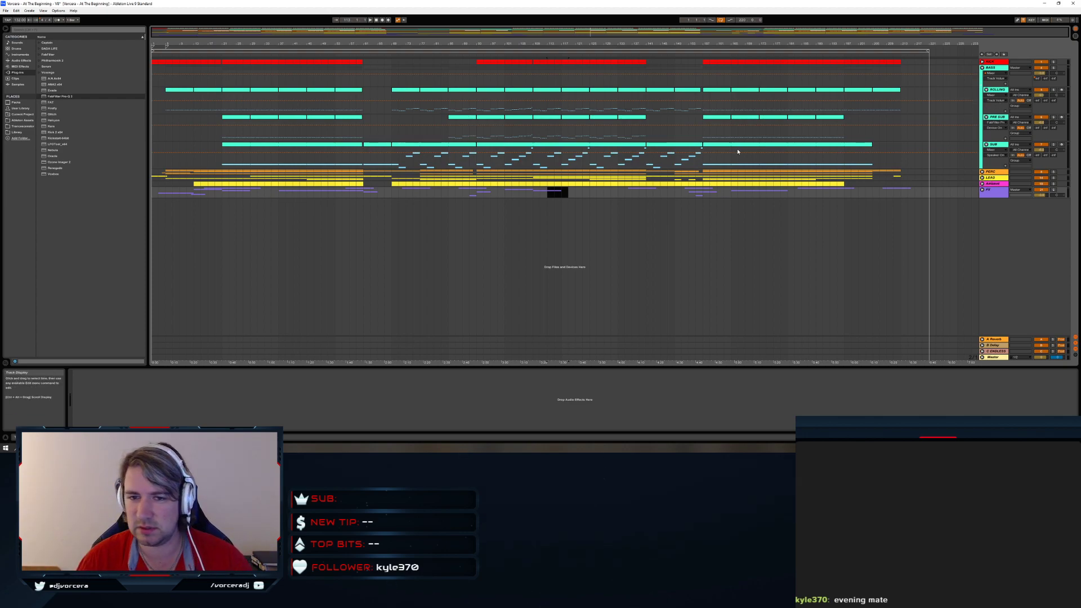
# Solo the PRE SUB track and audition its clip in the middle of the arrangement, with and without the ROLLING track
pyautogui.click(552, 120)
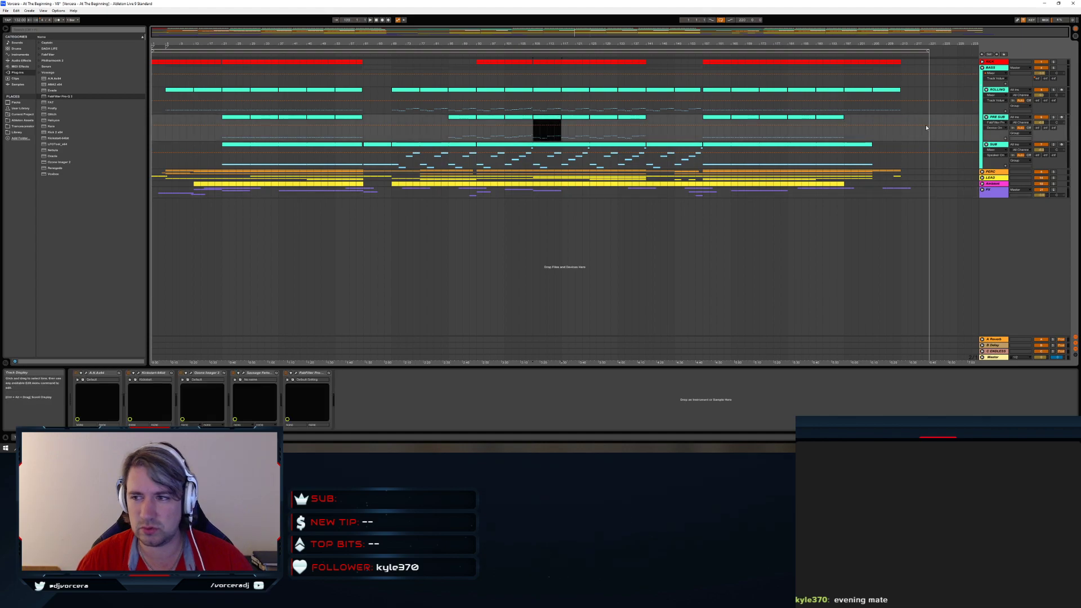
pyautogui.click(1054, 117)
pyautogui.press('space')
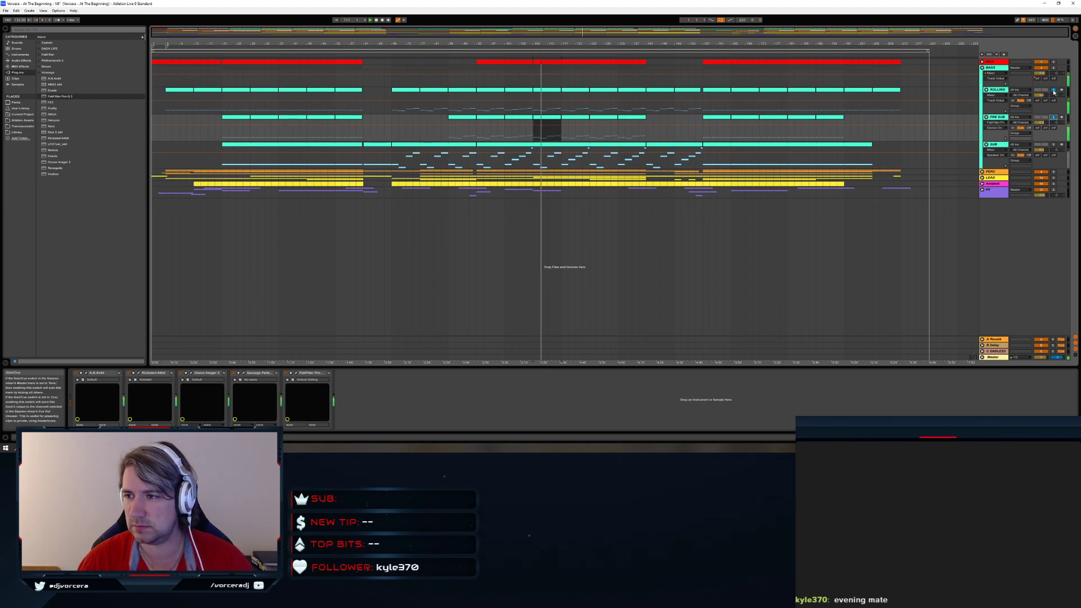
pyautogui.click(1055, 90)
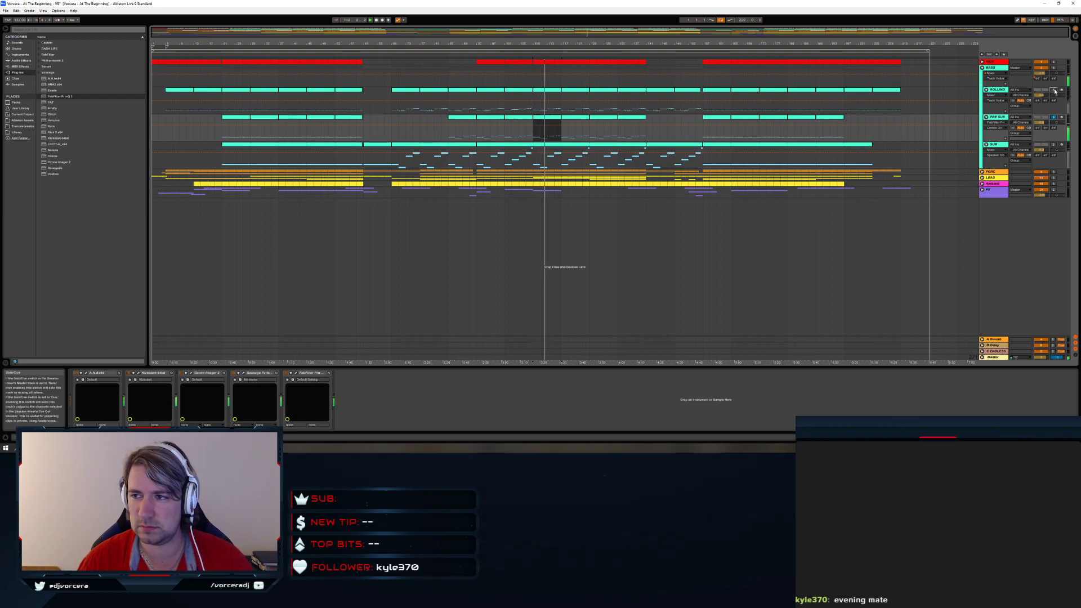
pyautogui.click(1055, 118)
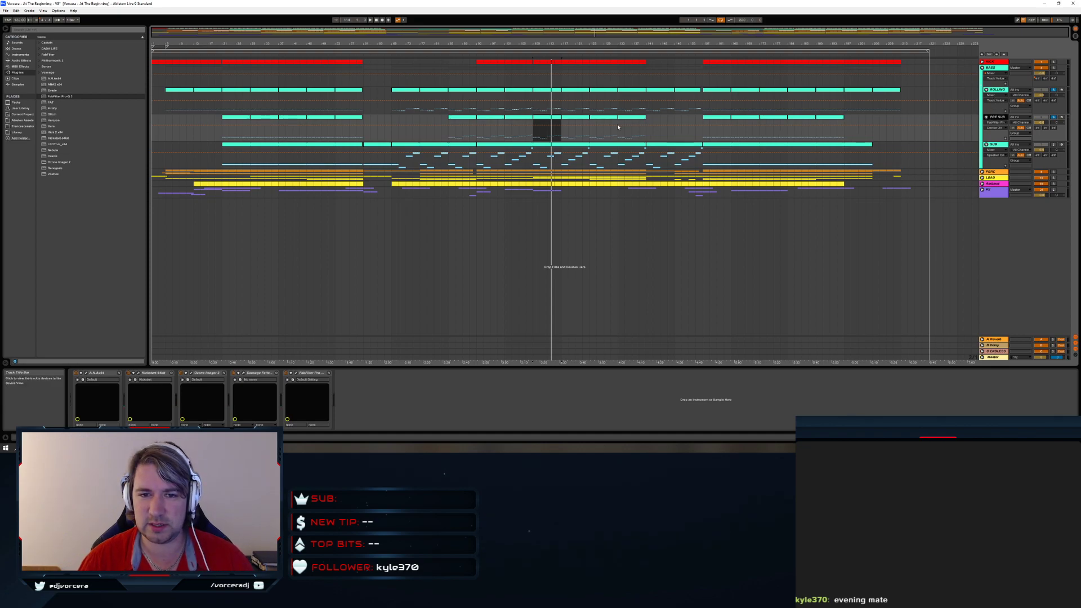
# Duplicate the PRE SUB track and open the copy's selected middle clip for note editing
pyautogui.hotkey('ctrl', 'd')
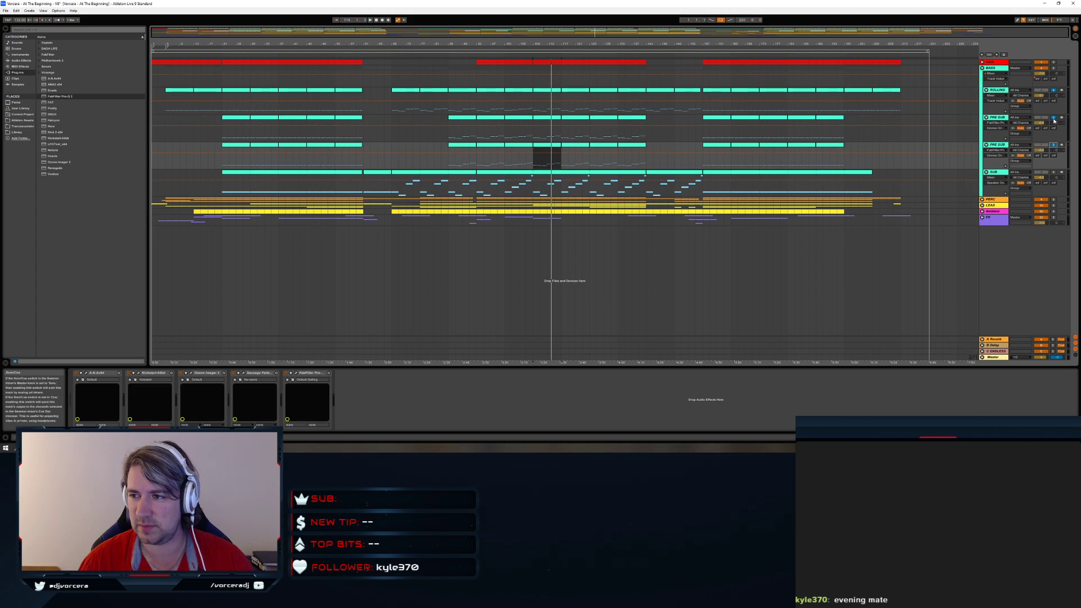
pyautogui.click(545, 148)
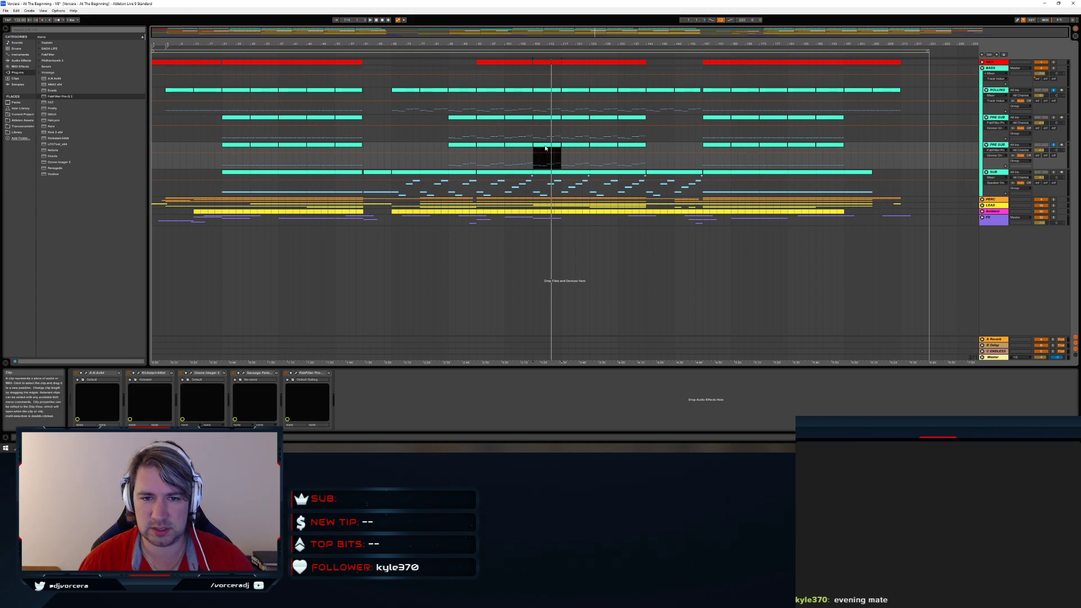
pyautogui.doubleClick(547, 148)
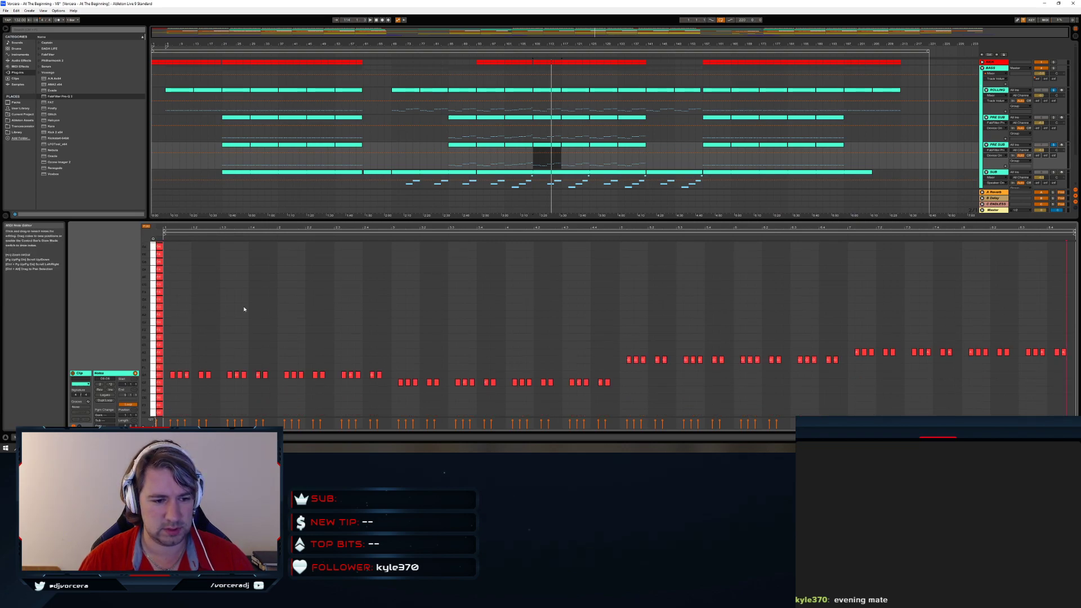
# Transpose the third group of notes in the duplicated clip down to just below the pitch of the second group
pyautogui.moveTo(392, 377); pyautogui.dragTo(625, 397)
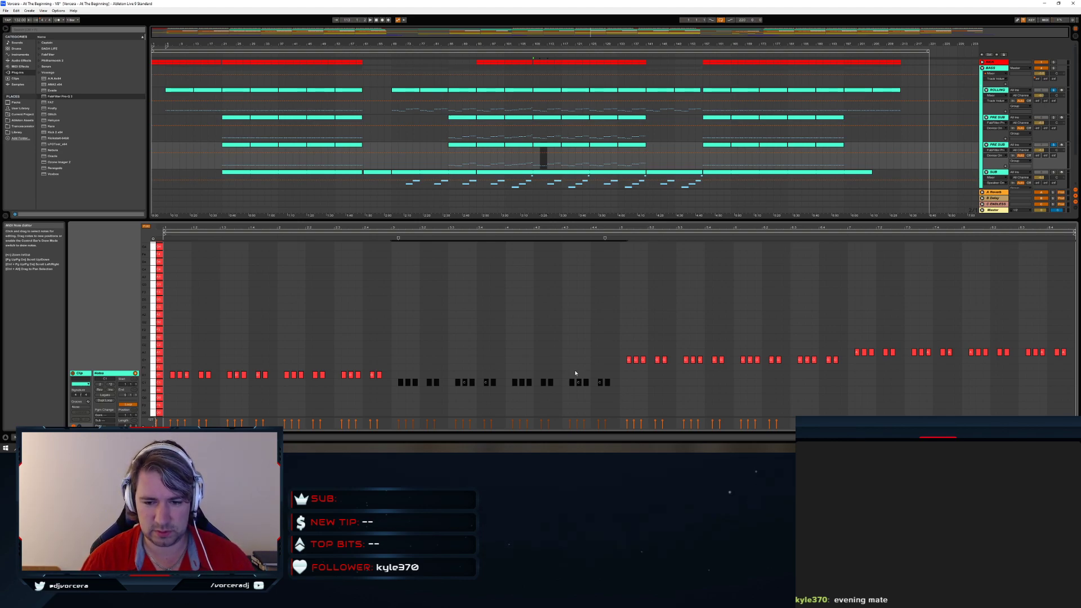
pyautogui.moveTo(625, 354); pyautogui.dragTo(843, 369)
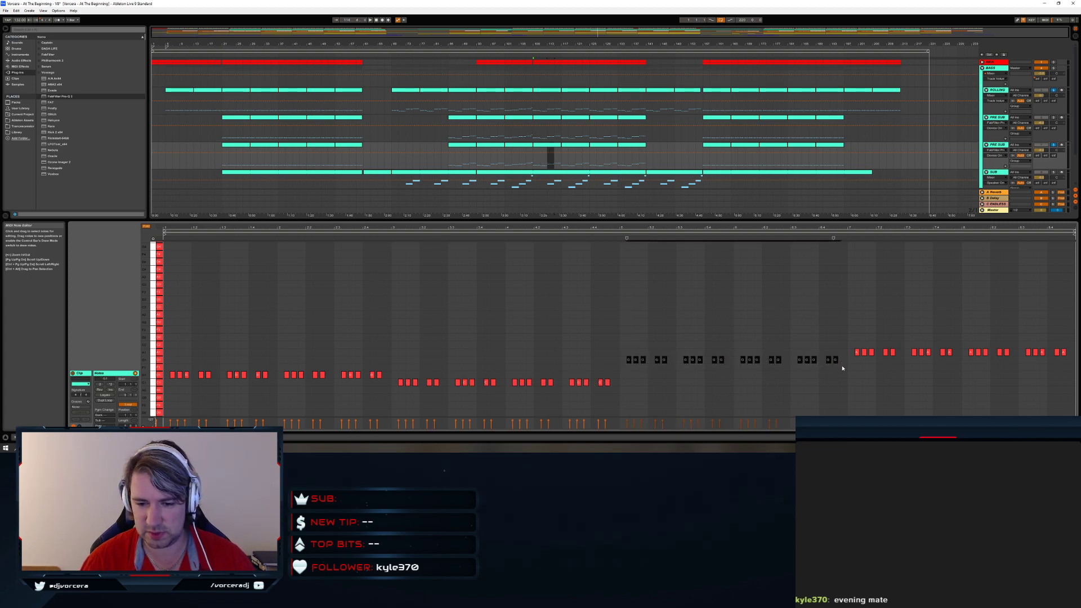
pyautogui.press('Down')
pyautogui.press('Down')
pyautogui.press('Down')
pyautogui.press('Down')
pyautogui.press('Down')
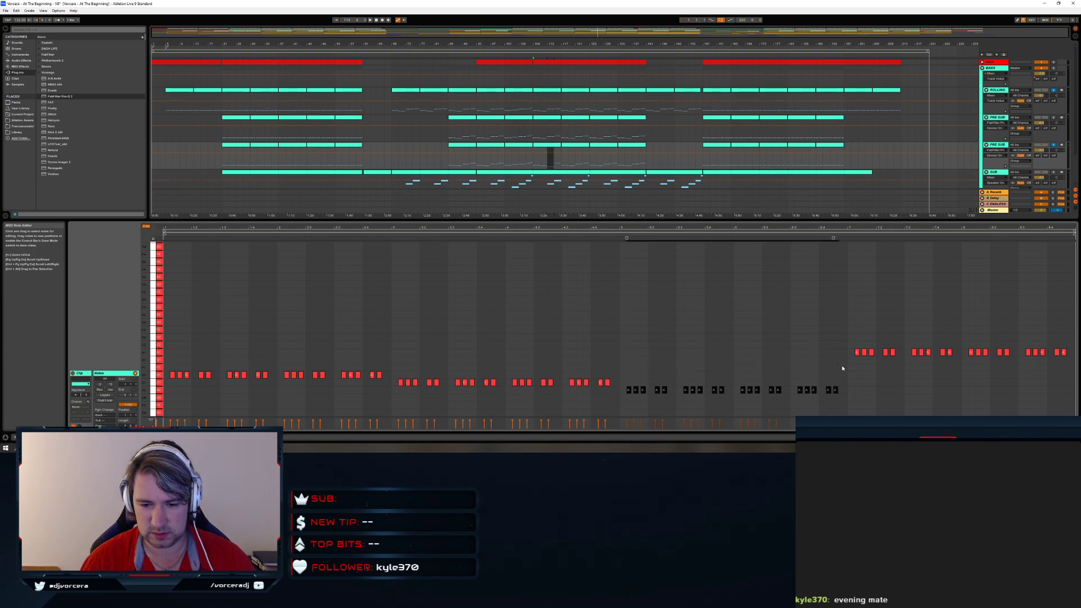
# Transpose the last group of notes in the duplicated PRE SUB clip down below the third group and audition the result
pyautogui.moveTo(838, 335); pyautogui.dragTo(1070, 360)
pyautogui.press('Down')
pyautogui.press('Down')
pyautogui.press('Down')
pyautogui.press('Down')
pyautogui.press('Down')
pyautogui.press('Down')
pyautogui.press('Down')
pyautogui.press('Down')
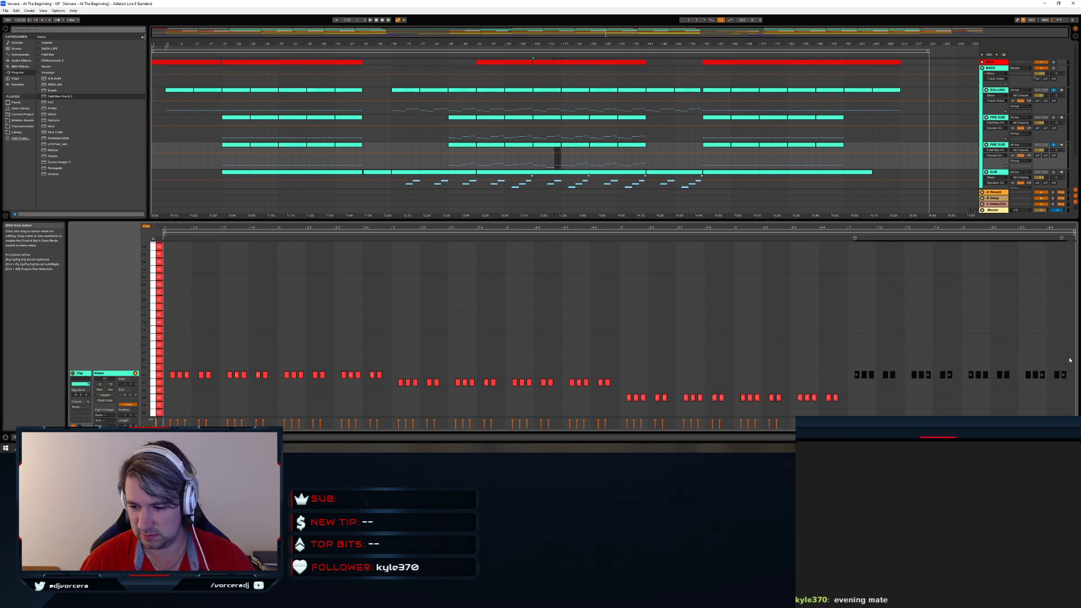
pyautogui.press('space')
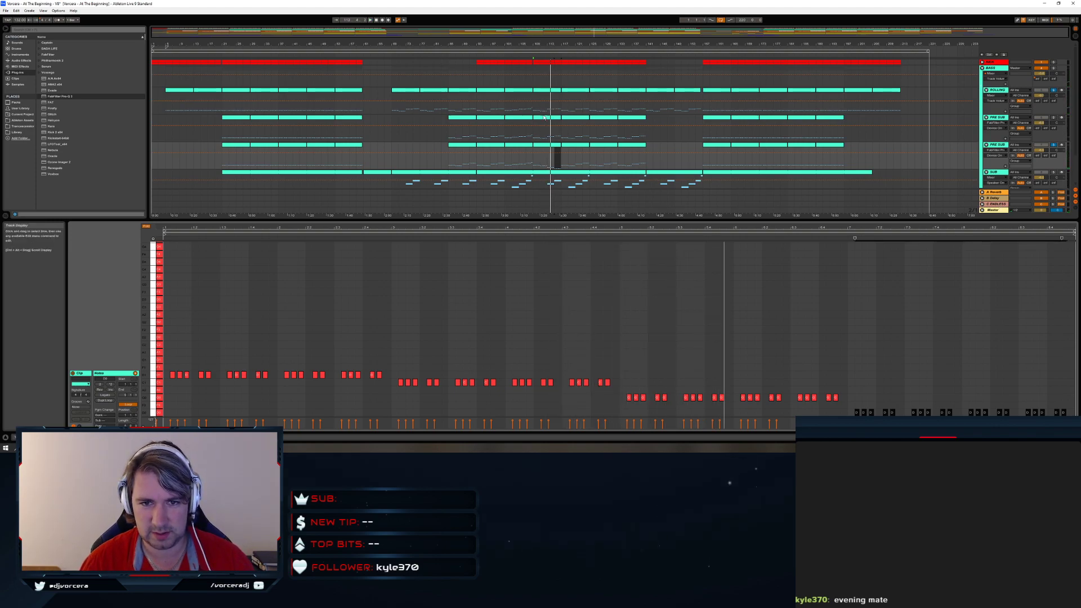
# Check the matching ROLLING clip's notes, then shift the duplicated clip's third note group up and down to find a fitting pitch
pyautogui.click(542, 92)
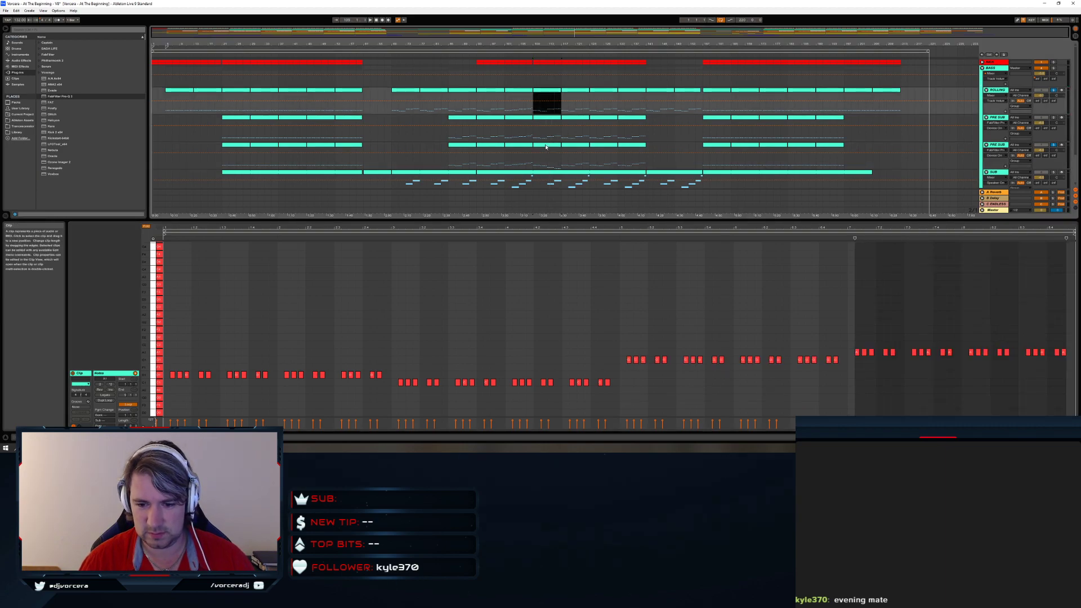
pyautogui.click(545, 146)
pyautogui.moveTo(623, 390); pyautogui.dragTo(844, 411)
pyautogui.press('Up')
pyautogui.press('Up')
pyautogui.press('Up')
pyautogui.press('Up')
pyautogui.press('Up')
pyautogui.press('Down')
pyautogui.press('Up')
pyautogui.press('Down')
pyautogui.press('Down')
pyautogui.press('Down')
pyautogui.press('Down')
pyautogui.press('Down')
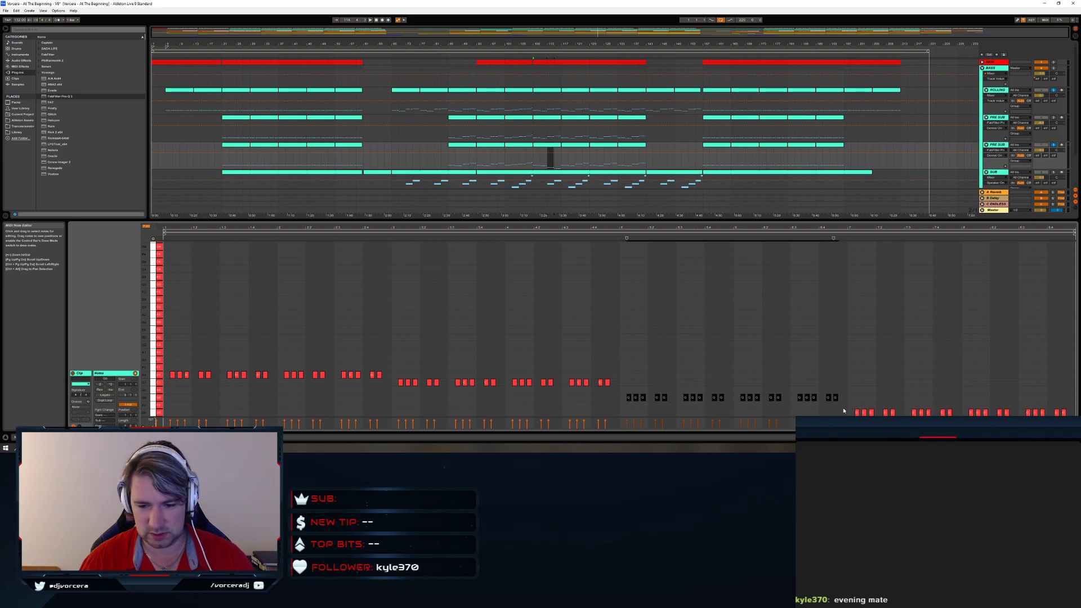
pyautogui.press('Down')
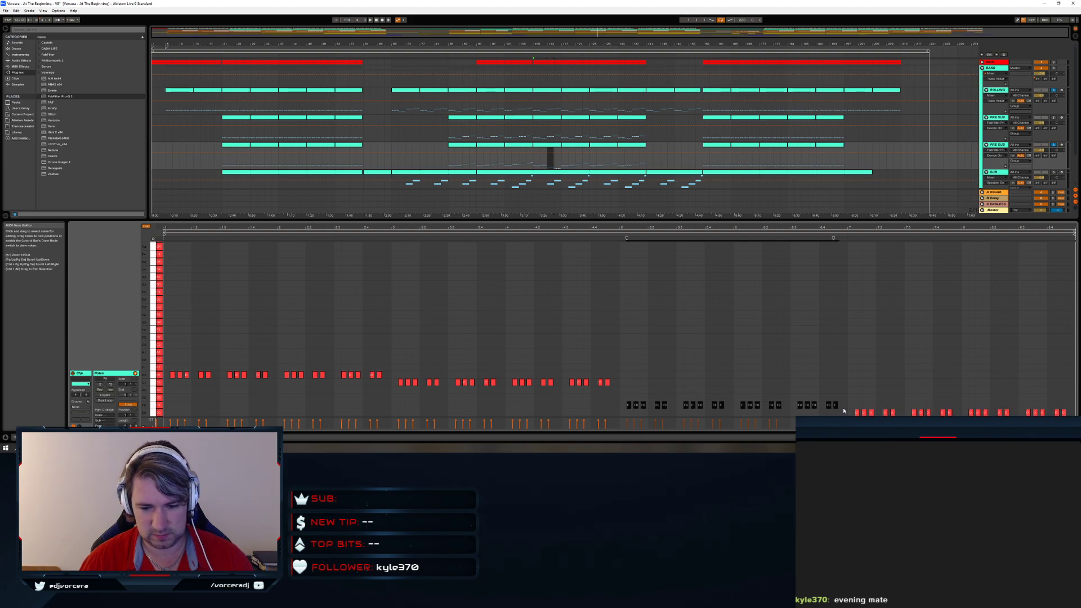
pyautogui.press('Up')
pyautogui.press('Up')
# Play the duplicated clip and try alternative pitches for its third note group, ending just above the last group
pyautogui.press('space')
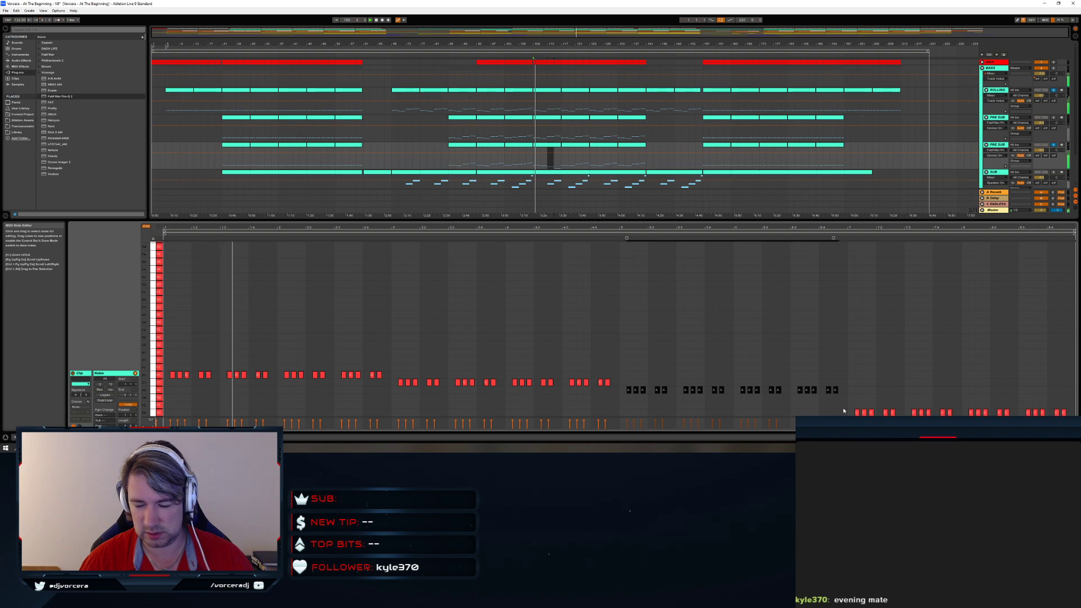
pyautogui.press('Down')
pyautogui.press('Down')
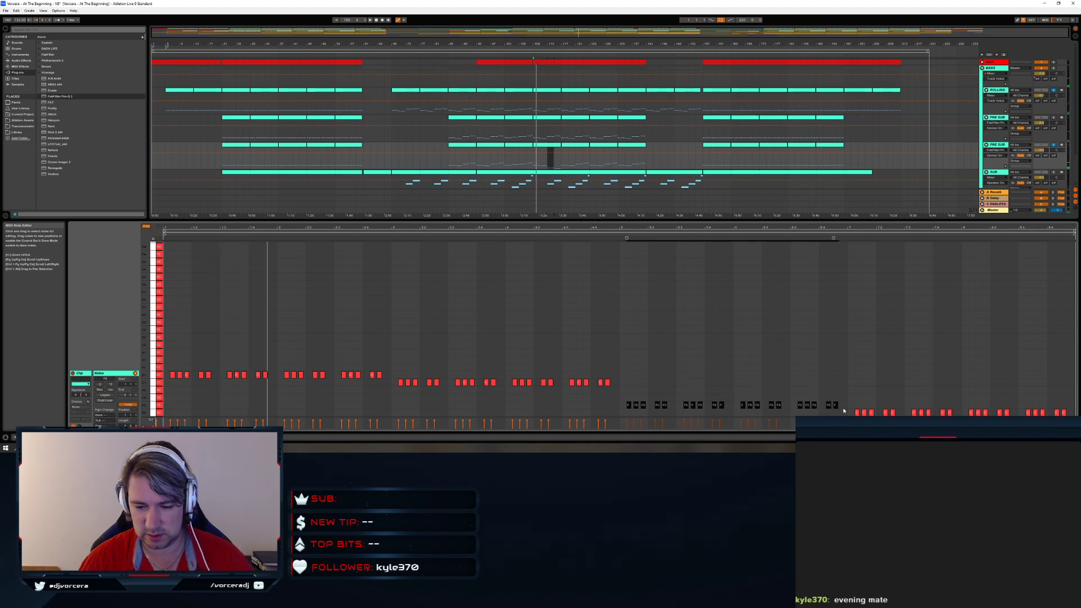
pyautogui.press('Up')
pyautogui.press('Up')
pyautogui.press('Up')
pyautogui.press('Down')
pyautogui.press('Down')
pyautogui.press('Down')
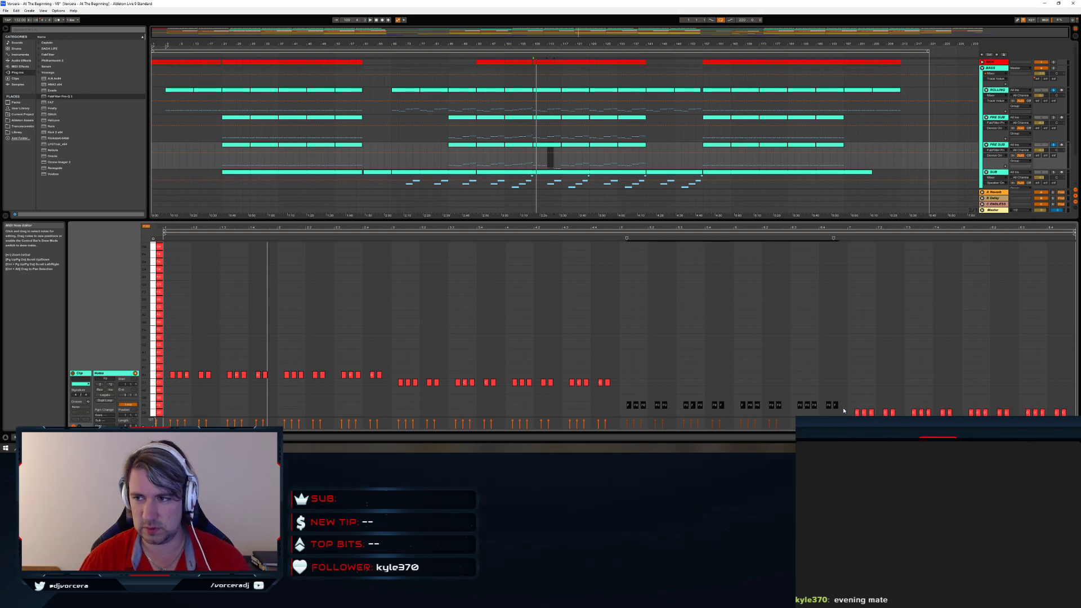
# Delete the duplicated PRE SUB track and audition the original from the start of its second block of clips
pyautogui.click(1061, 145)
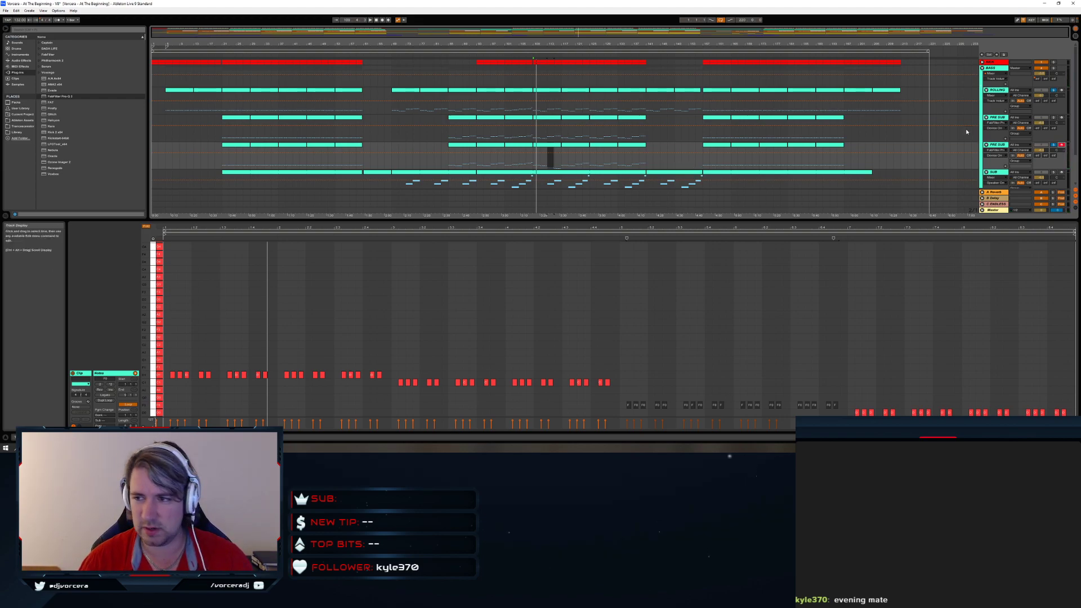
pyautogui.press('Delete')
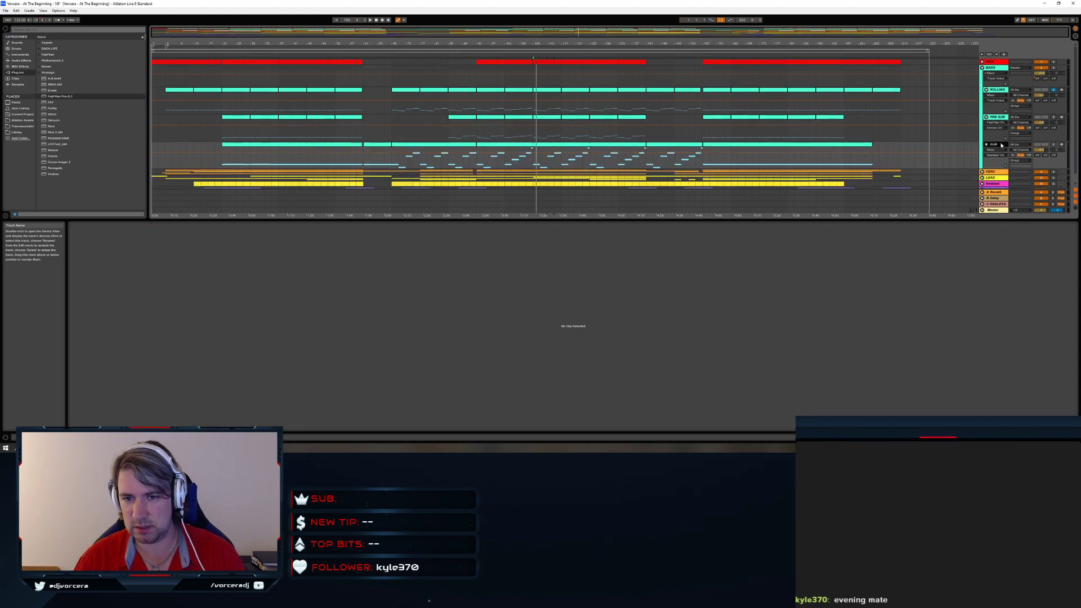
pyautogui.click(865, 122)
pyautogui.press('space')
pyautogui.click(449, 128)
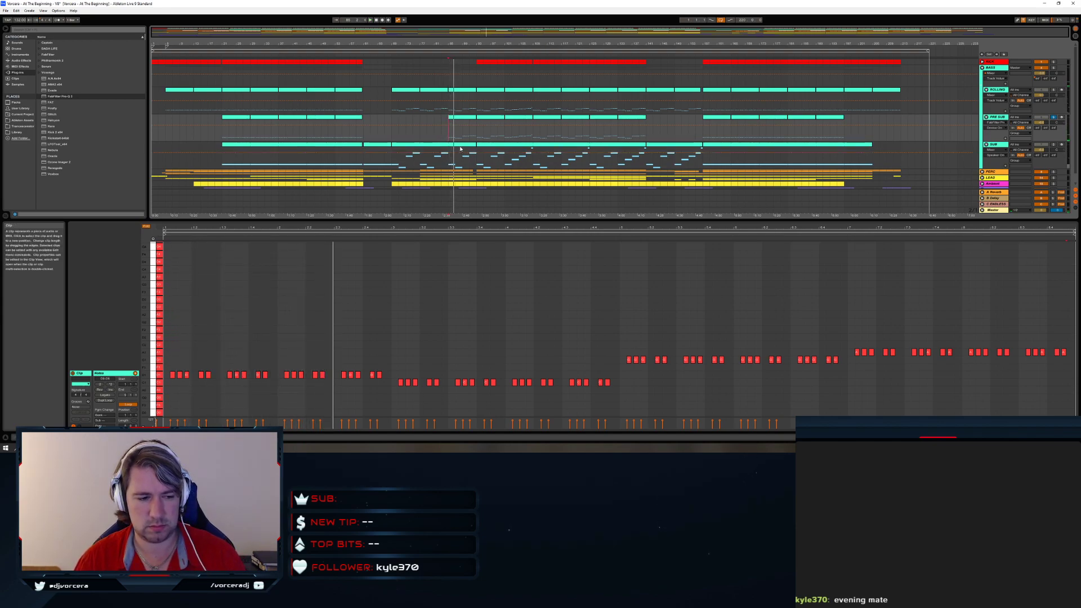
# Arm the PRE SUB track for recording, and audition the SUB track in solo through the middle of the arrangement
pyautogui.click(1062, 119)
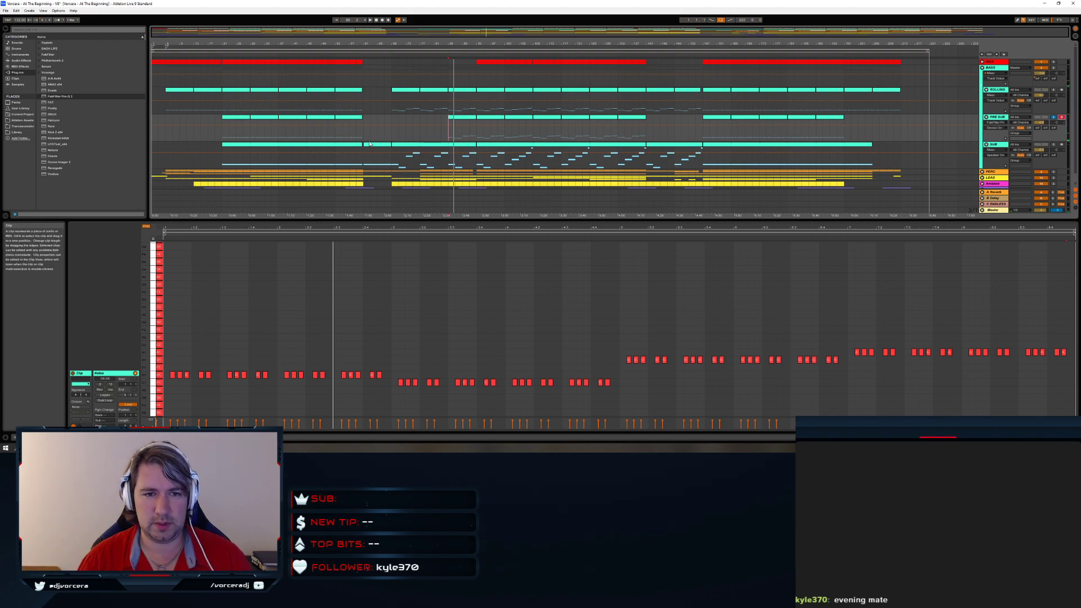
pyautogui.click(418, 127)
pyautogui.click(449, 132)
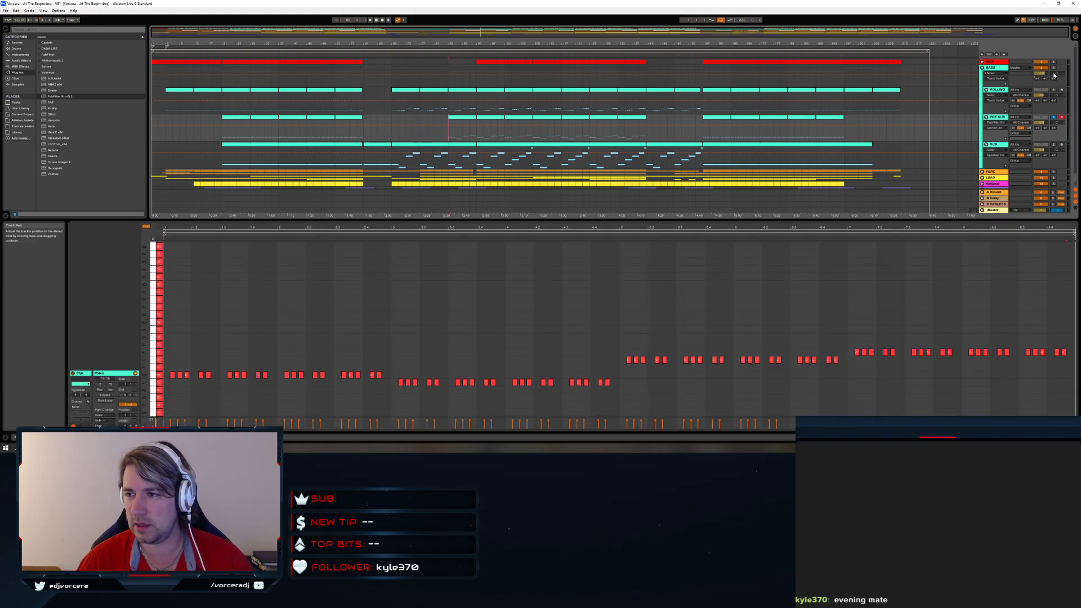
pyautogui.press('space')
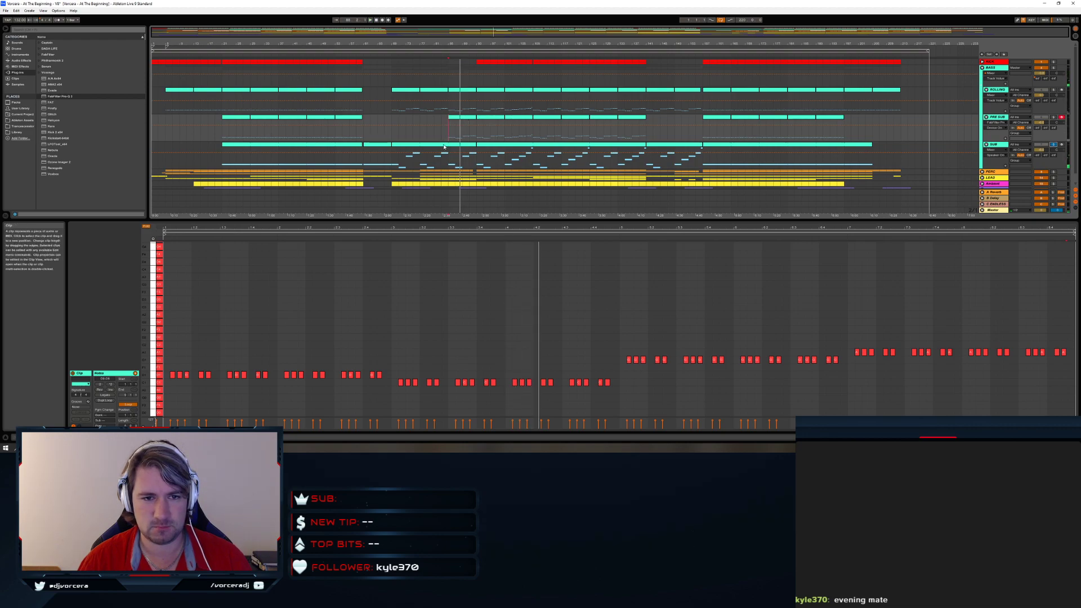
pyautogui.click(476, 152)
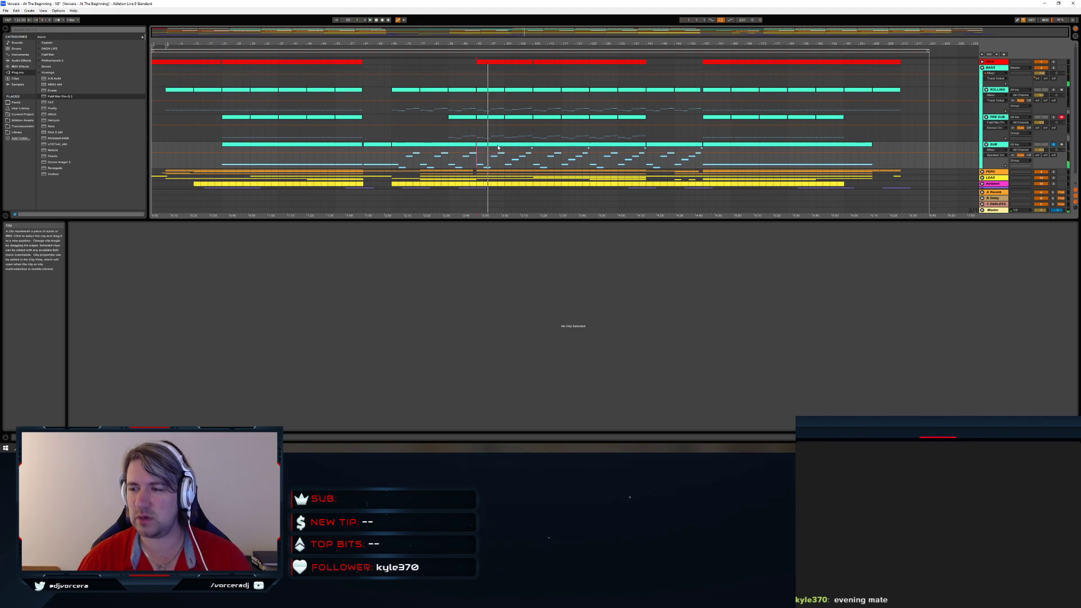
# Select the SUB track's middle clip, show the track's device chain and play the section through it
pyautogui.click(577, 155)
pyautogui.hotkey('shift', 'Tab')
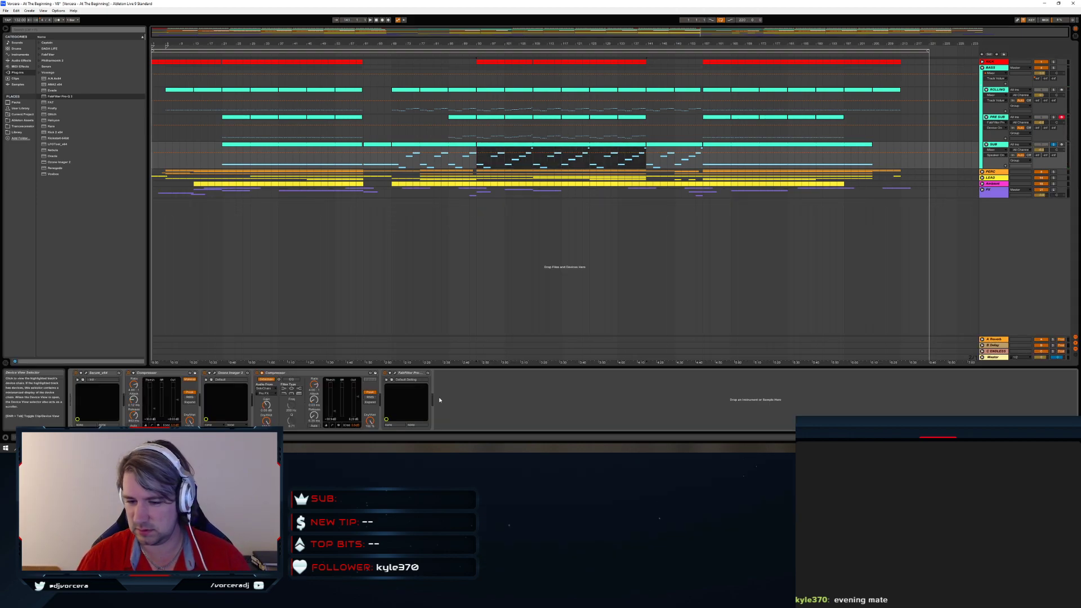
pyautogui.press('space')
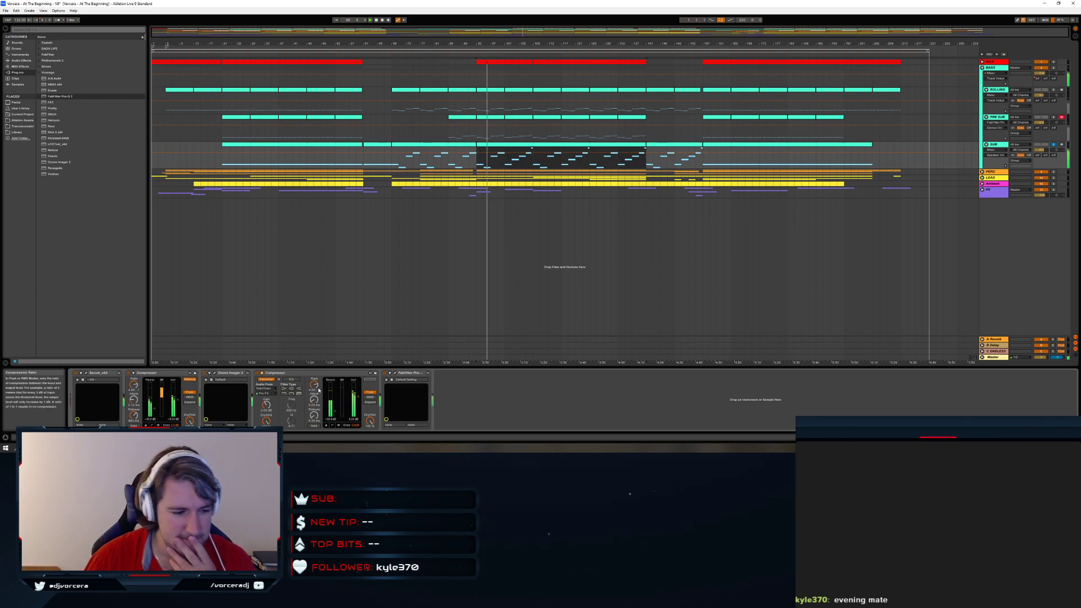
# Open FabFilter Pro-Q 3 on the SUB track and raise its high-cut frequency during playback
pyautogui.click(395, 373)
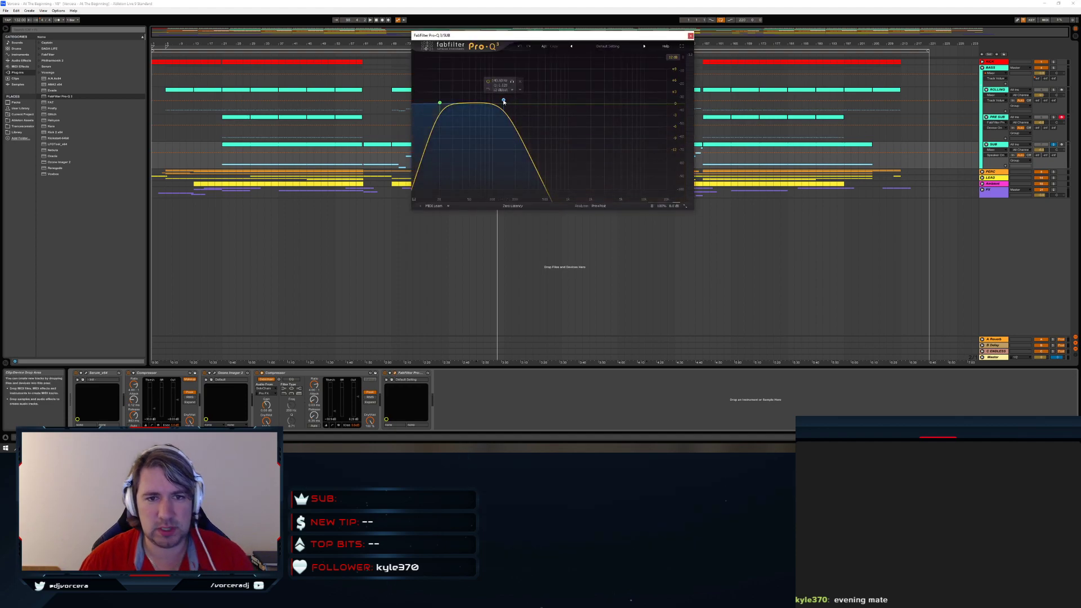
pyautogui.press('space')
pyautogui.moveTo(505, 103); pyautogui.dragTo(544, 103)
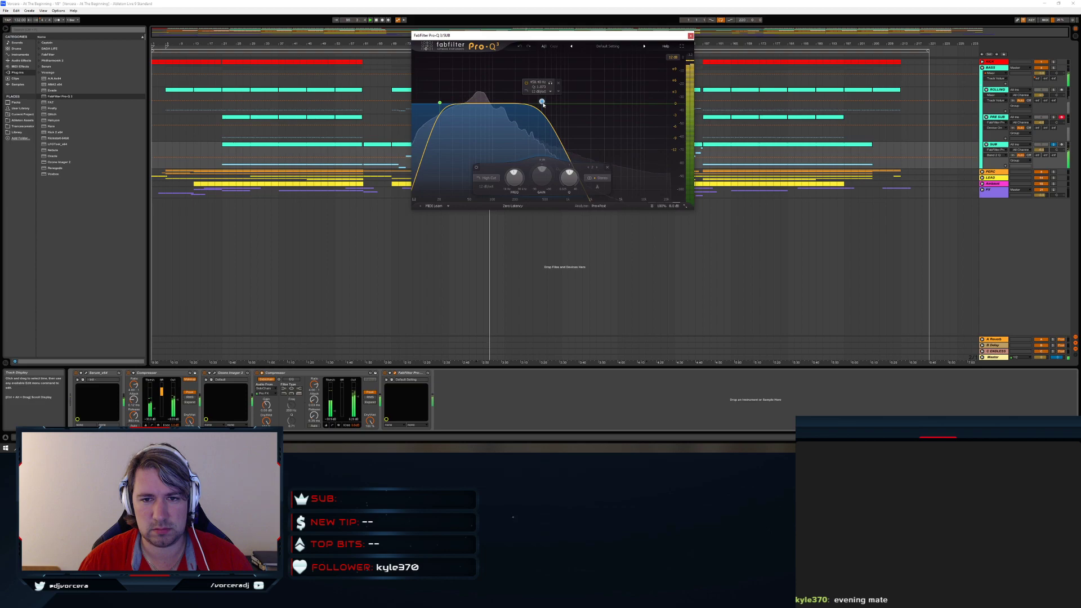
pyautogui.moveTo(543, 104); pyautogui.dragTo(546, 105)
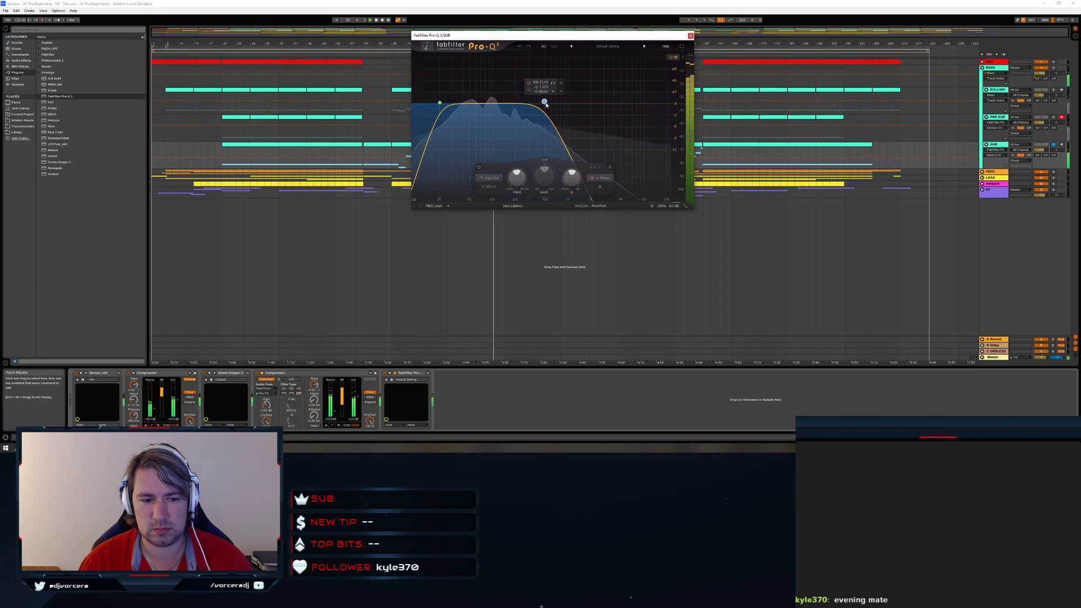
# Audition the SUB track from its first clip and raise the Pro-Q 3 high-cut frequency further
pyautogui.click(313, 403)
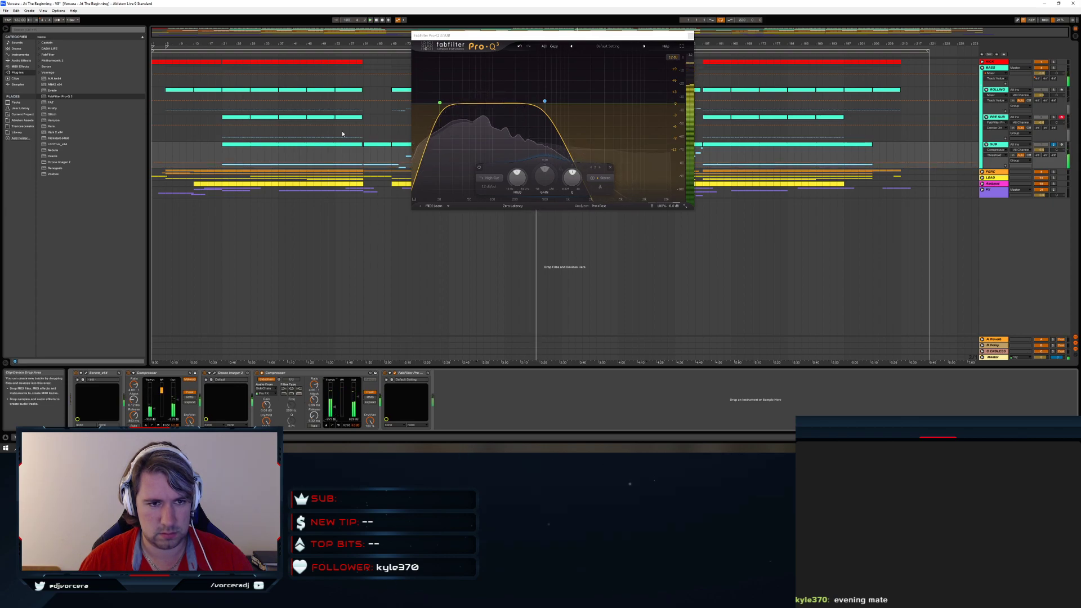
pyautogui.click(299, 153)
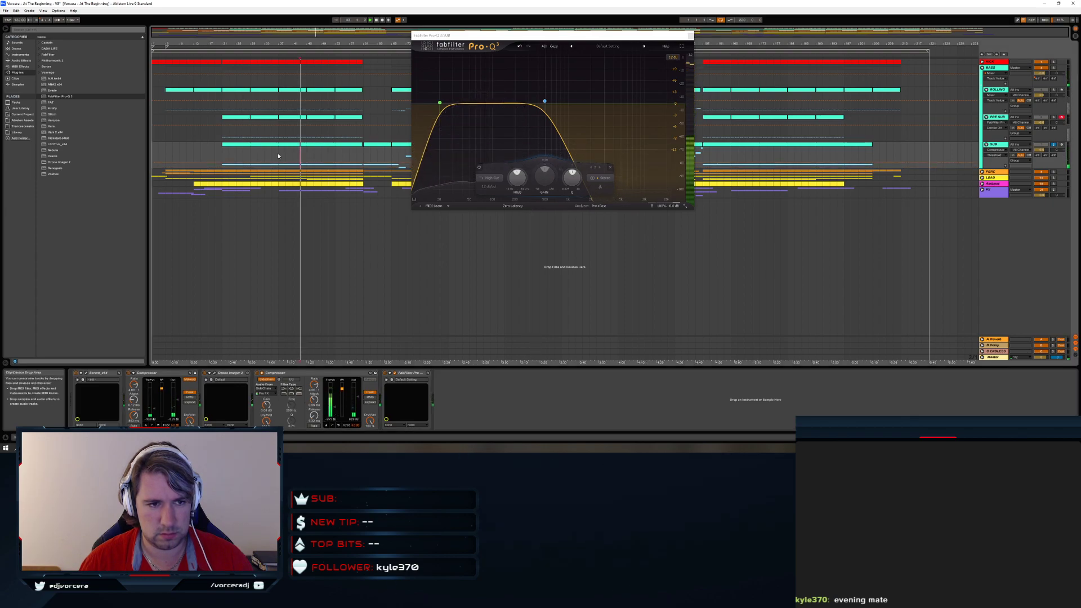
pyautogui.click(224, 155)
pyautogui.press('space')
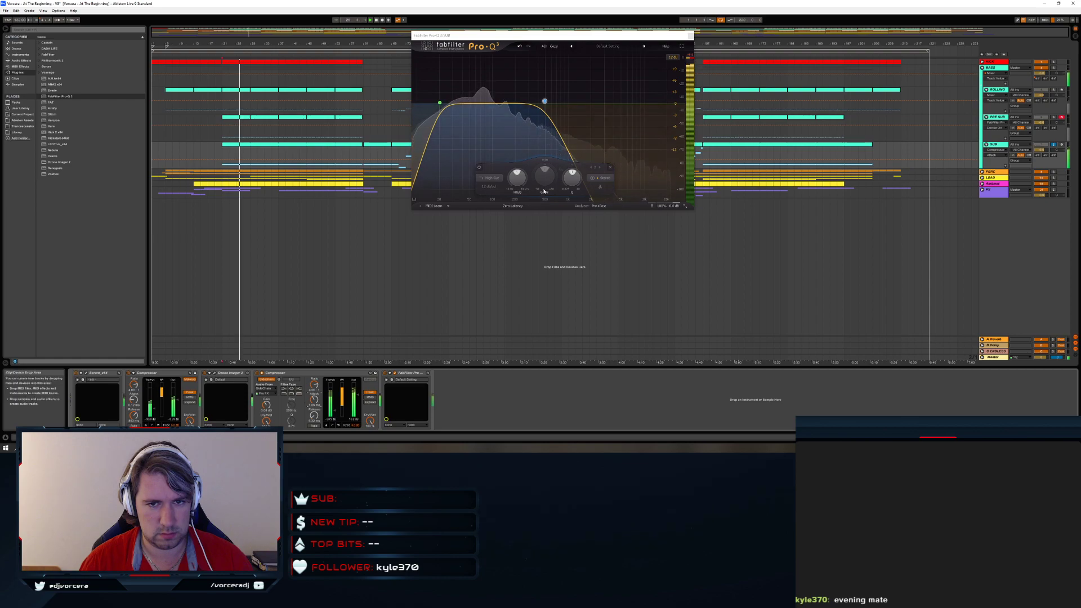
pyautogui.moveTo(545, 101); pyautogui.dragTo(567, 107)
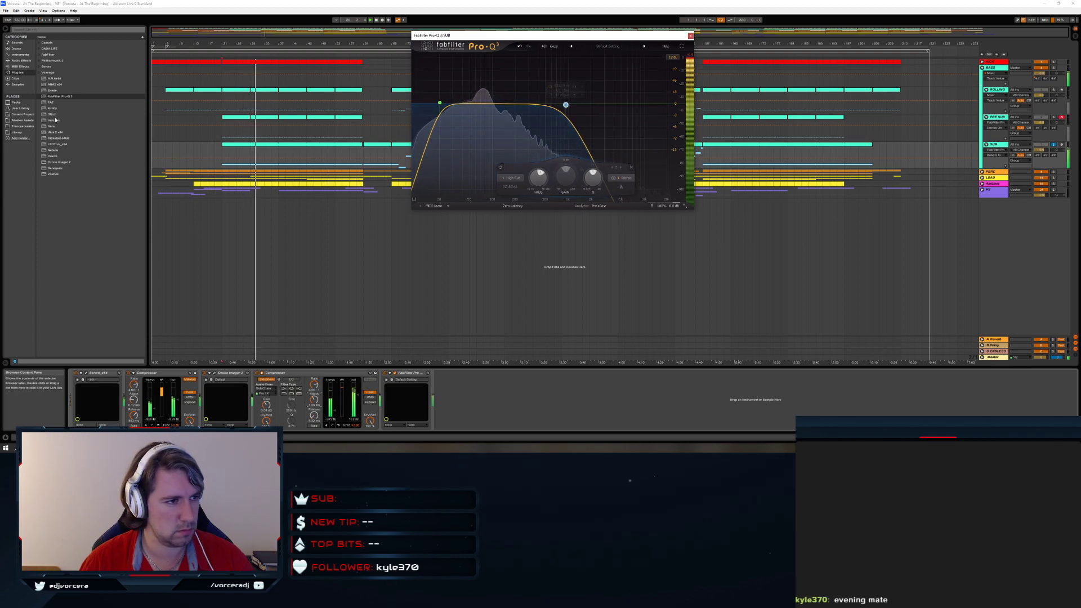
# Switch off the second Compressor on the SUB track and insert Kickstart between it and Pro-Q 3
pyautogui.press('space')
pyautogui.click(257, 374)
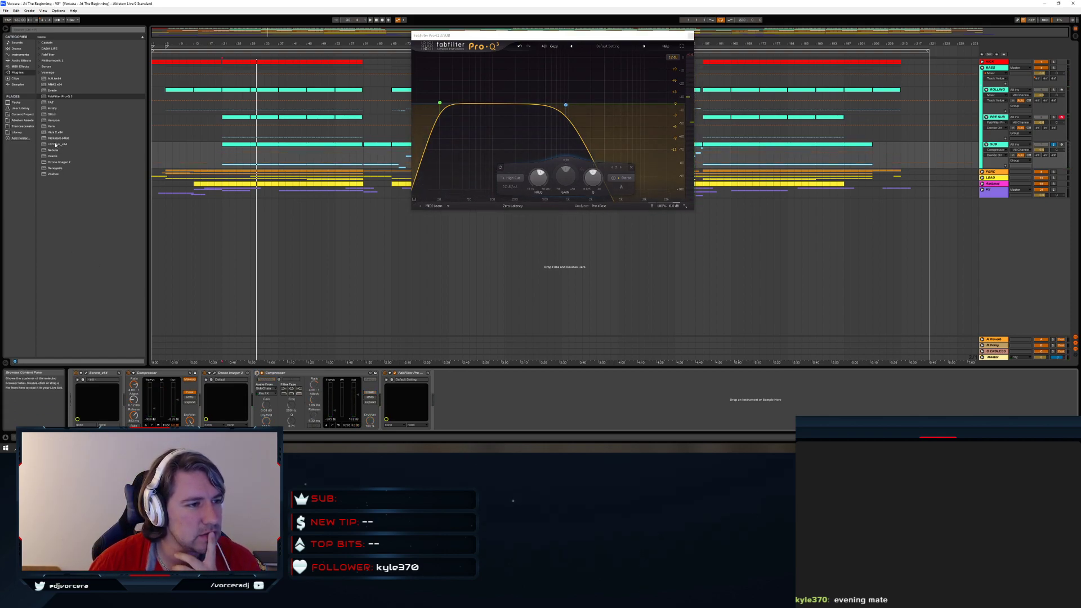
pyautogui.click(54, 139)
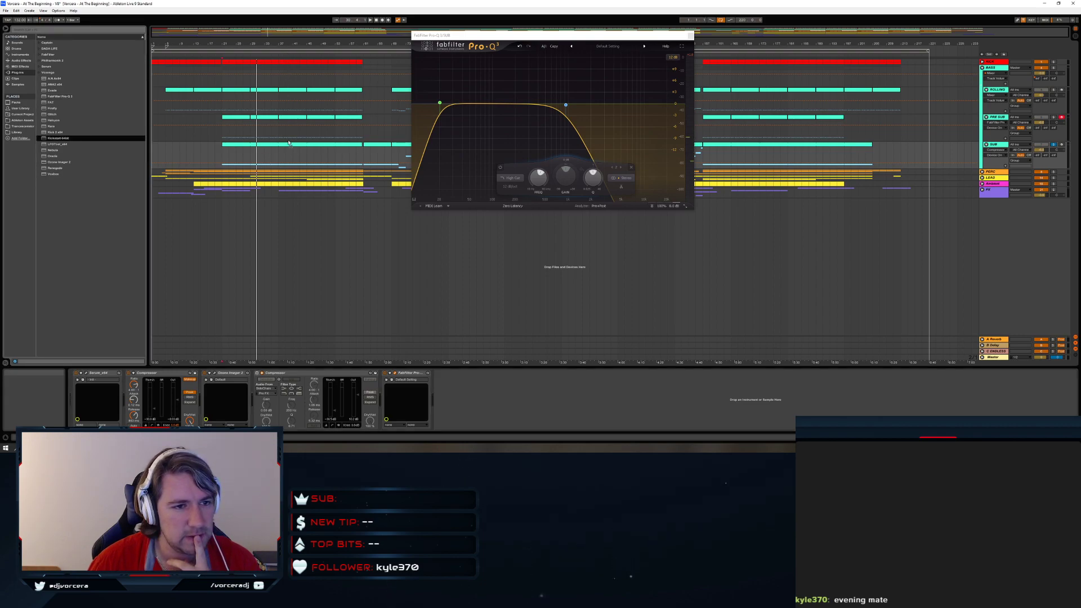
pyautogui.moveTo(535, 38); pyautogui.dragTo(564, 250)
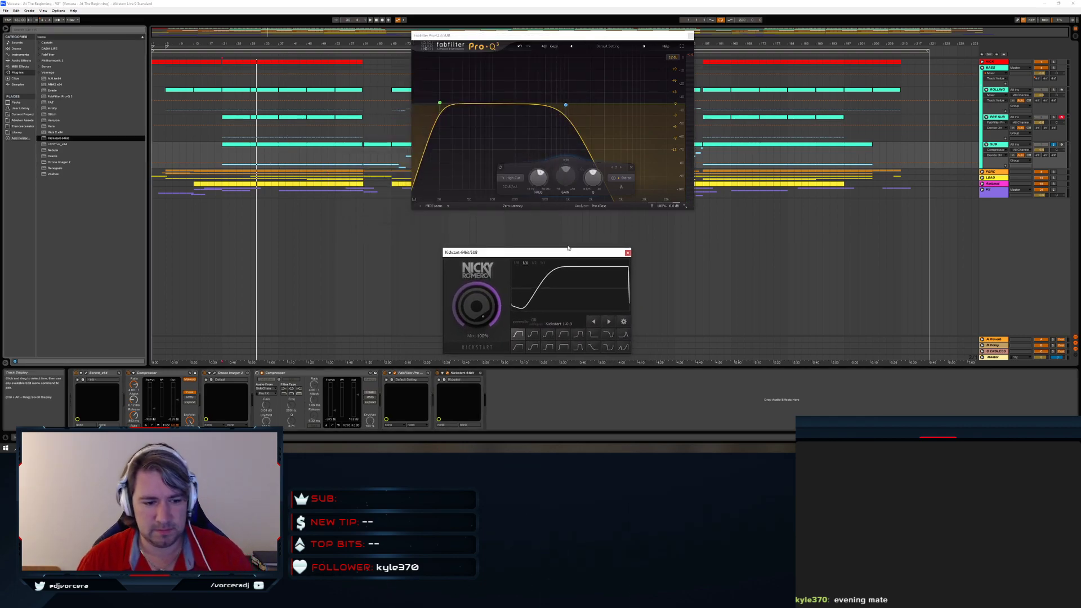
pyautogui.click(455, 385)
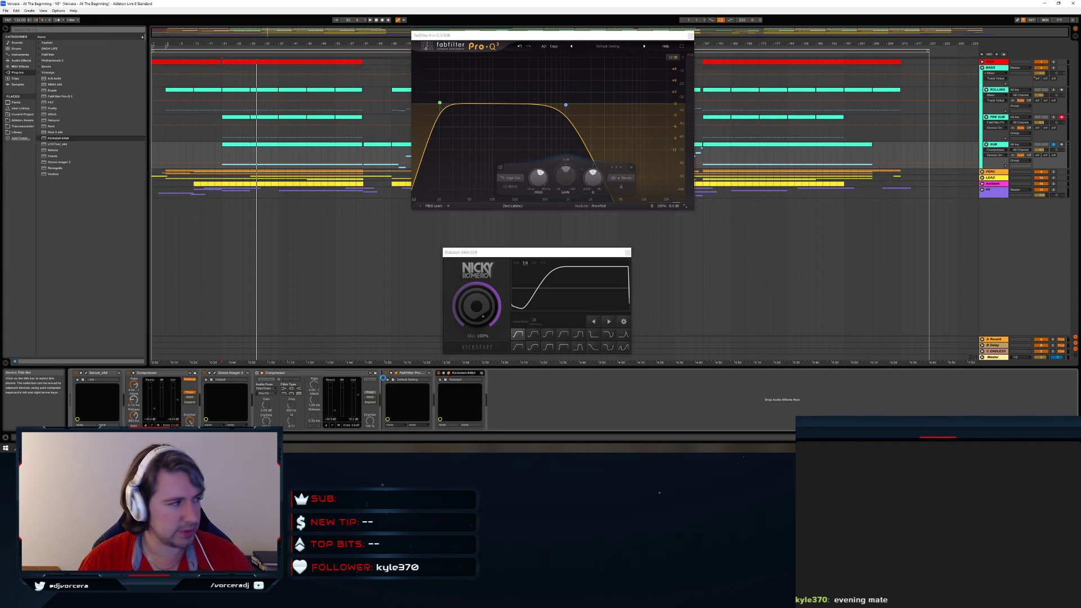
pyautogui.moveTo(383, 378); pyautogui.dragTo(385, 378)
# Play the SUB track and compare several Kickstart ducking curves, ending on the third curve of the first row
pyautogui.press('space')
pyautogui.click(516, 334)
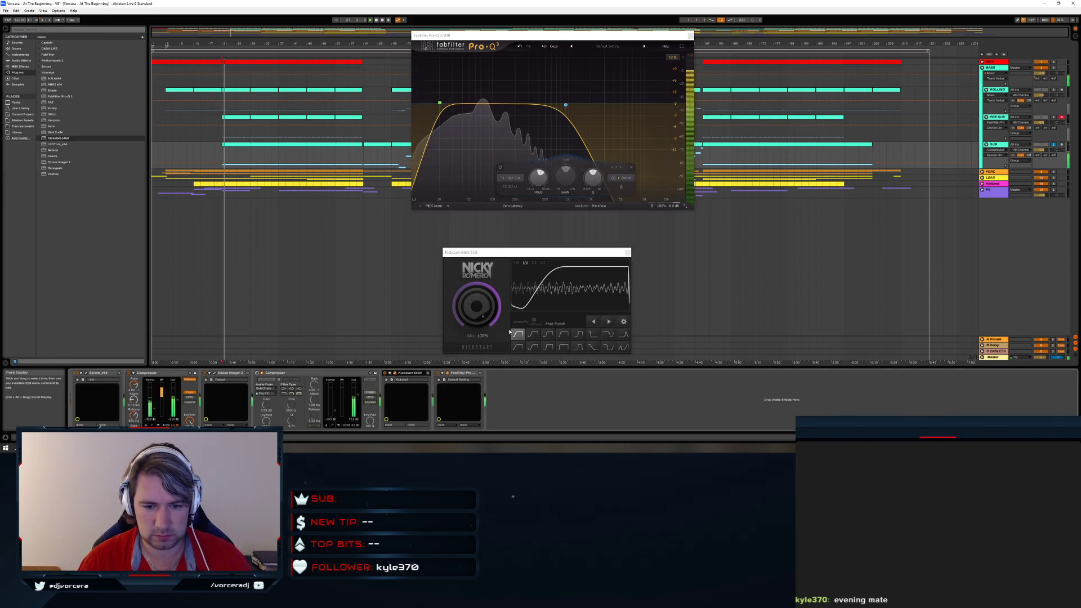
pyautogui.click(549, 347)
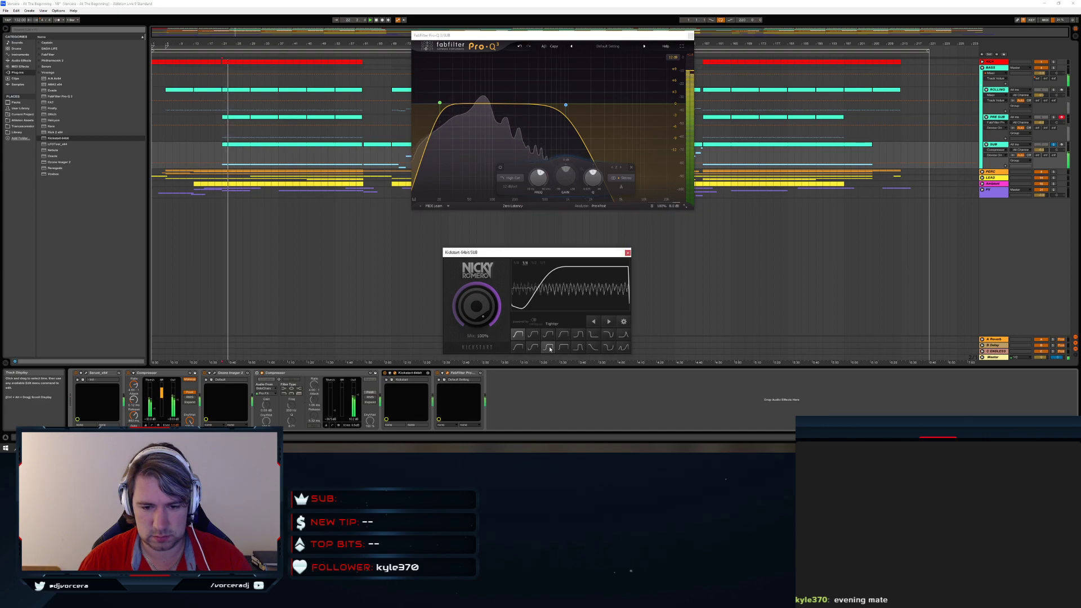
pyautogui.click(563, 335)
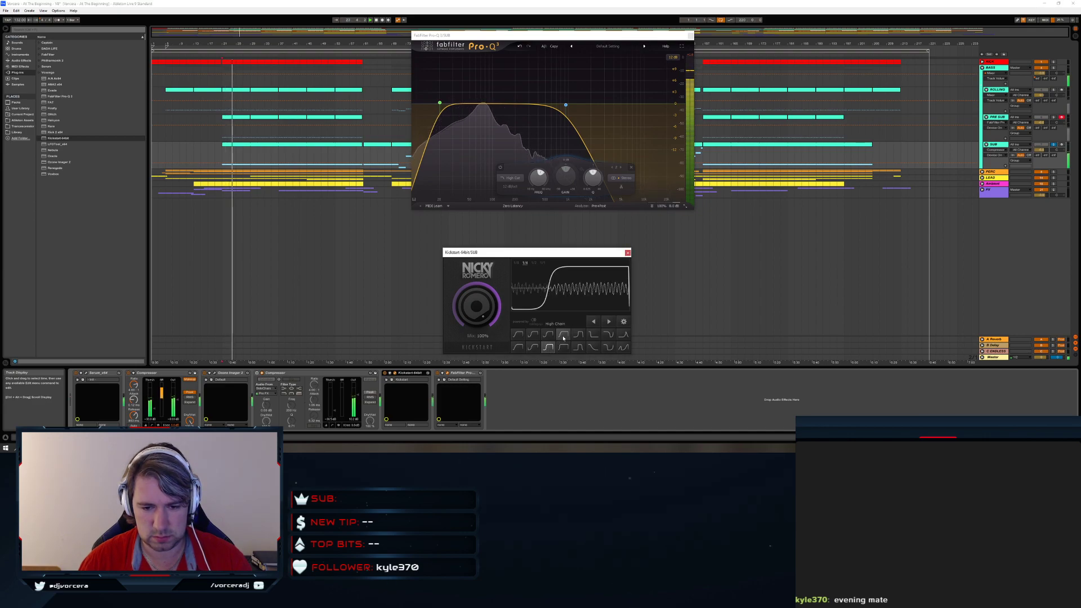
pyautogui.click(548, 334)
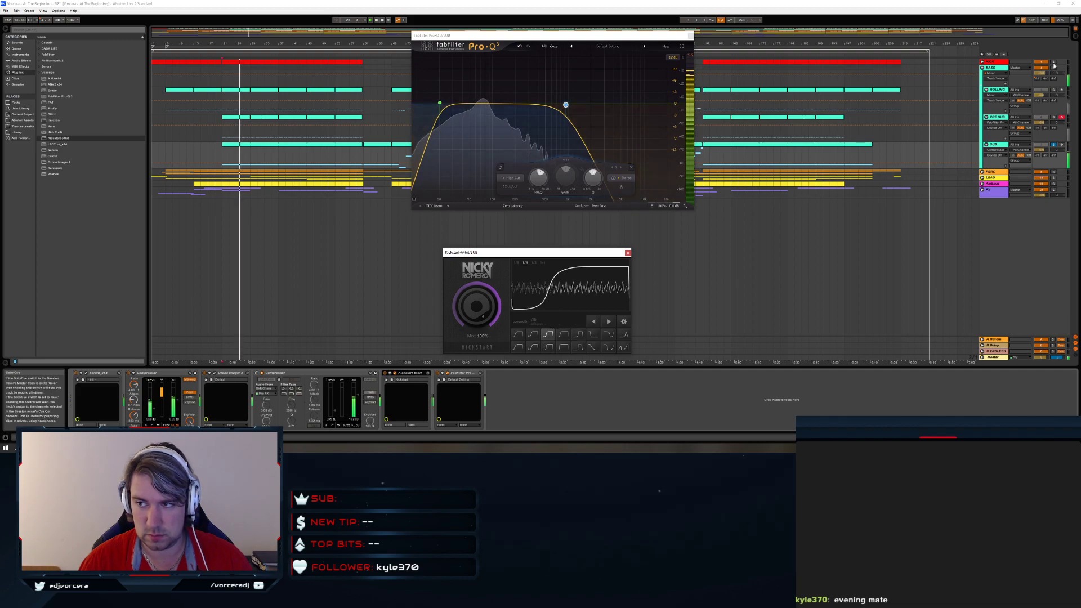
# Solo the top red track alongside SUB, set Kickstart's mix to 90%, and compare ducking curves, ending on the fourth in the first row
pyautogui.keyDown('ctrl'); pyautogui.click(1053, 63); pyautogui.keyUp('ctrl')
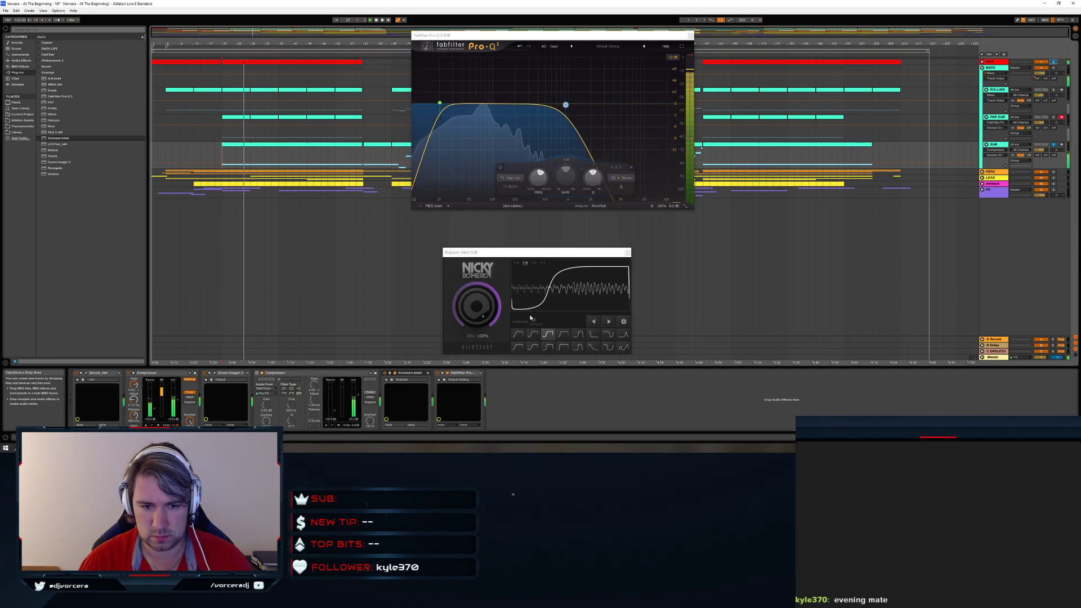
pyautogui.moveTo(484, 312); pyautogui.dragTo(485, 324)
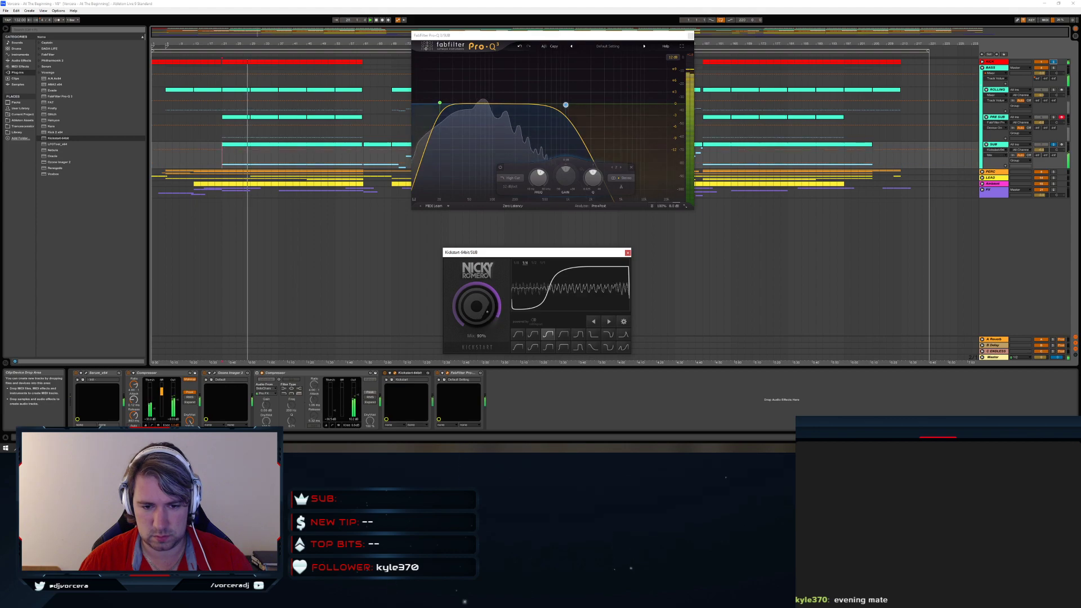
pyautogui.click(579, 338)
pyautogui.click(565, 336)
pyautogui.click(565, 343)
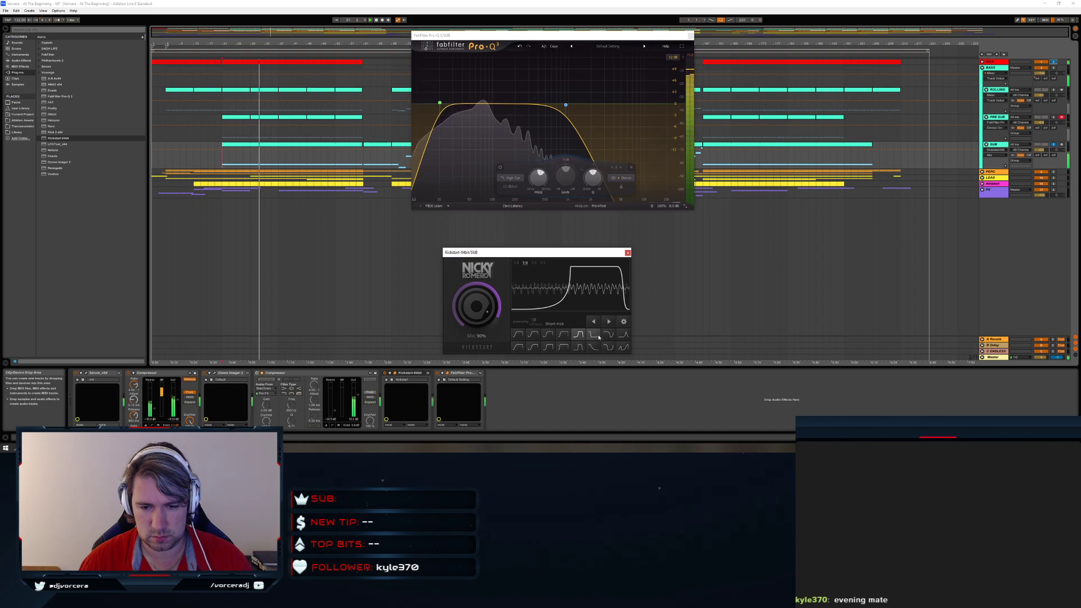
pyautogui.click(563, 334)
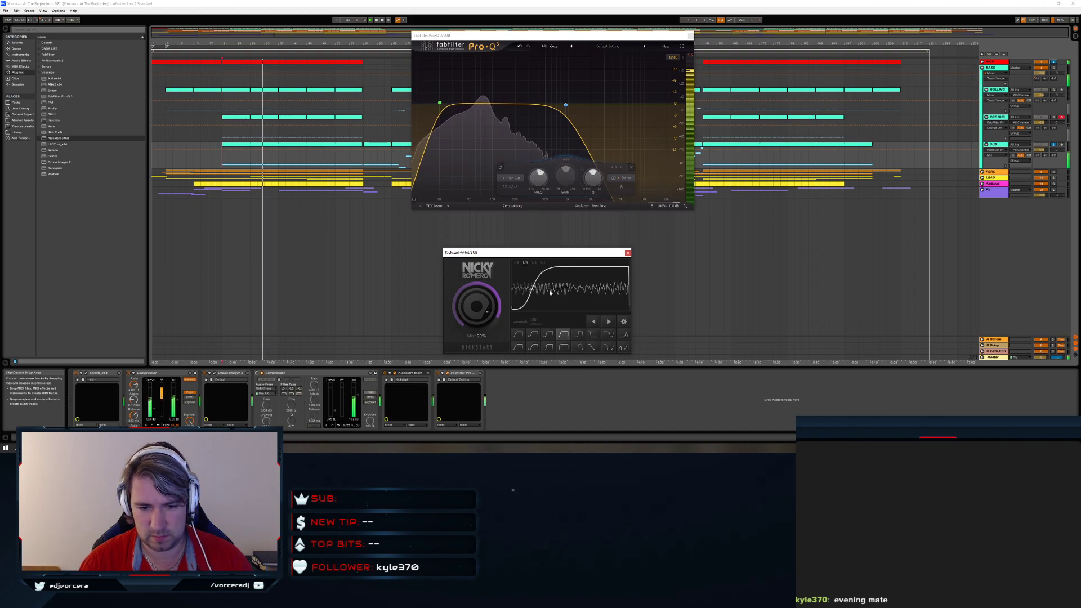
# Browse Kickstart's presets and try more ducking curves, ending on the second curve of the second row
pyautogui.click(609, 322)
pyautogui.click(608, 322)
pyautogui.click(609, 323)
pyautogui.click(608, 323)
pyautogui.click(609, 322)
pyautogui.click(592, 323)
pyautogui.click(592, 324)
pyautogui.click(592, 324)
pyautogui.doubleClick(593, 323)
pyautogui.click(592, 325)
pyautogui.click(593, 348)
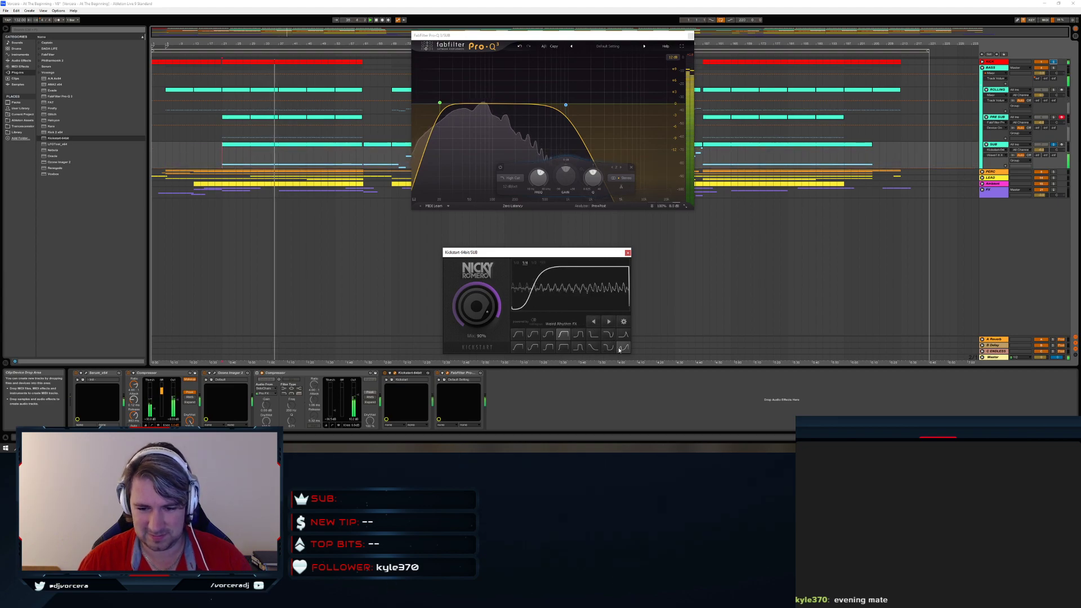
pyautogui.click(549, 348)
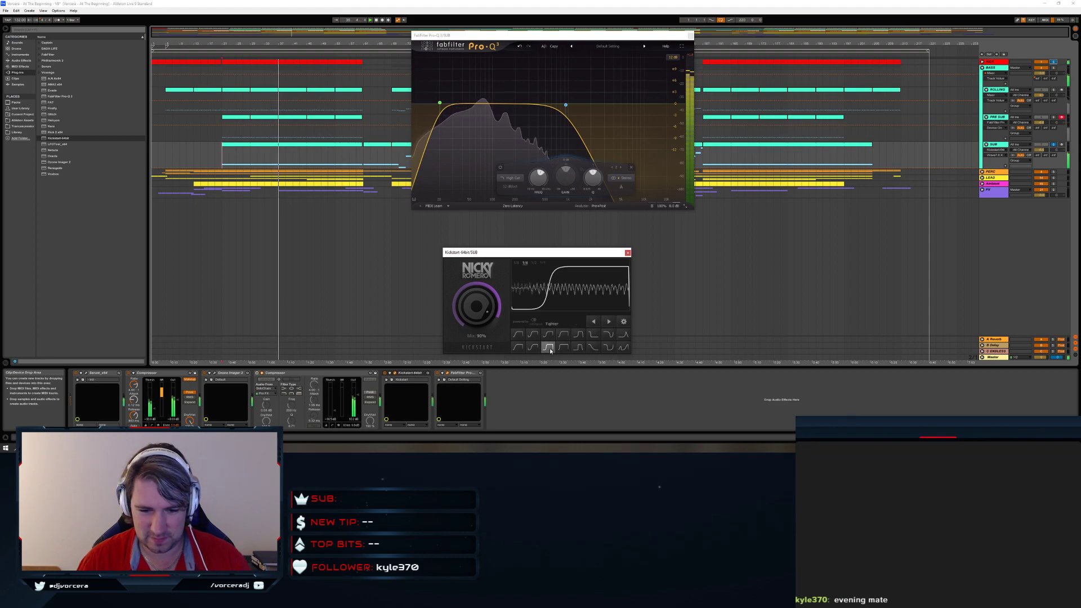
pyautogui.click(532, 348)
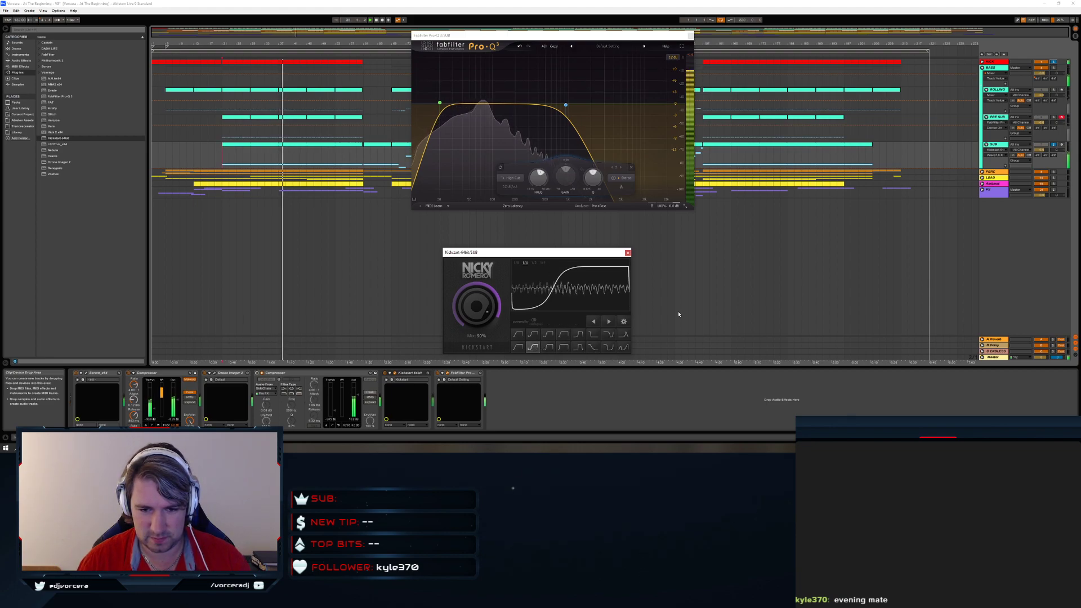
# Add a bell boost between the two cut filters in the SUB track's Pro-Q 3 and sweep it upward as a narrow peak
pyautogui.click(1055, 62)
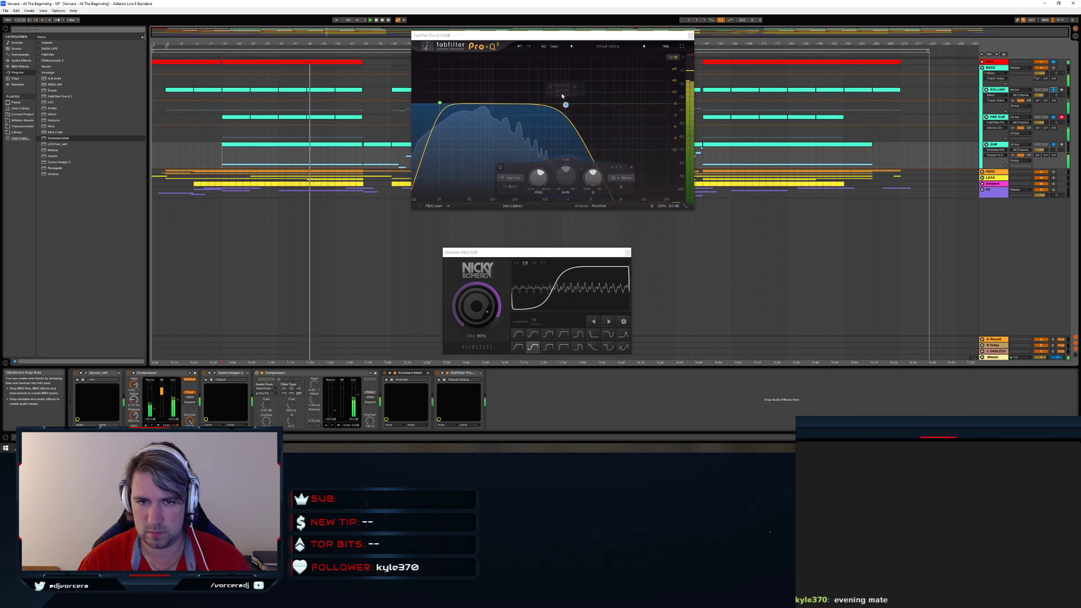
pyautogui.click(510, 104)
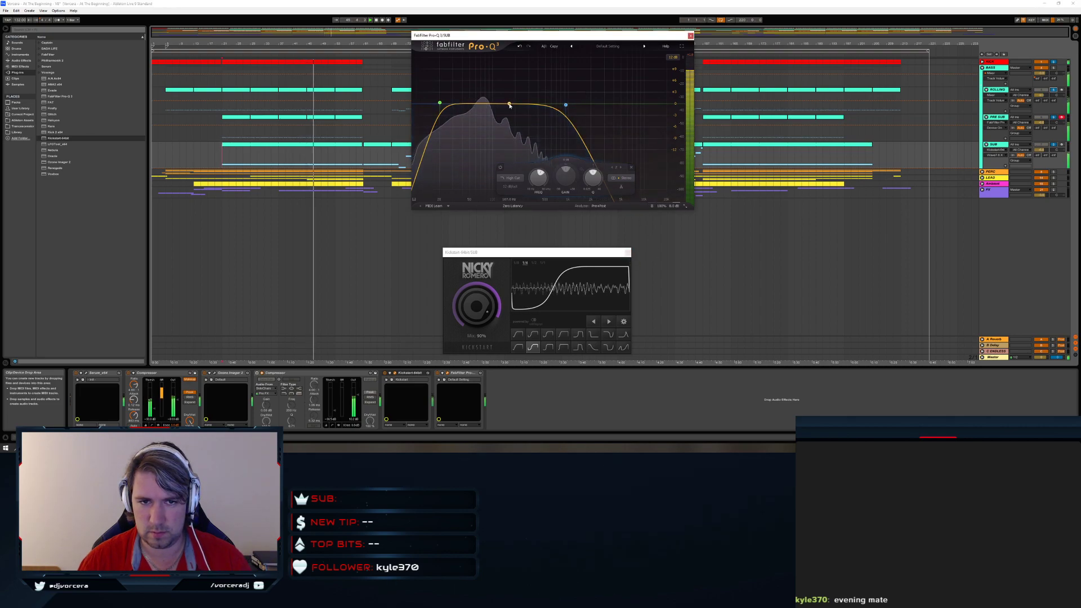
pyautogui.moveTo(509, 104); pyautogui.dragTo(509, 91)
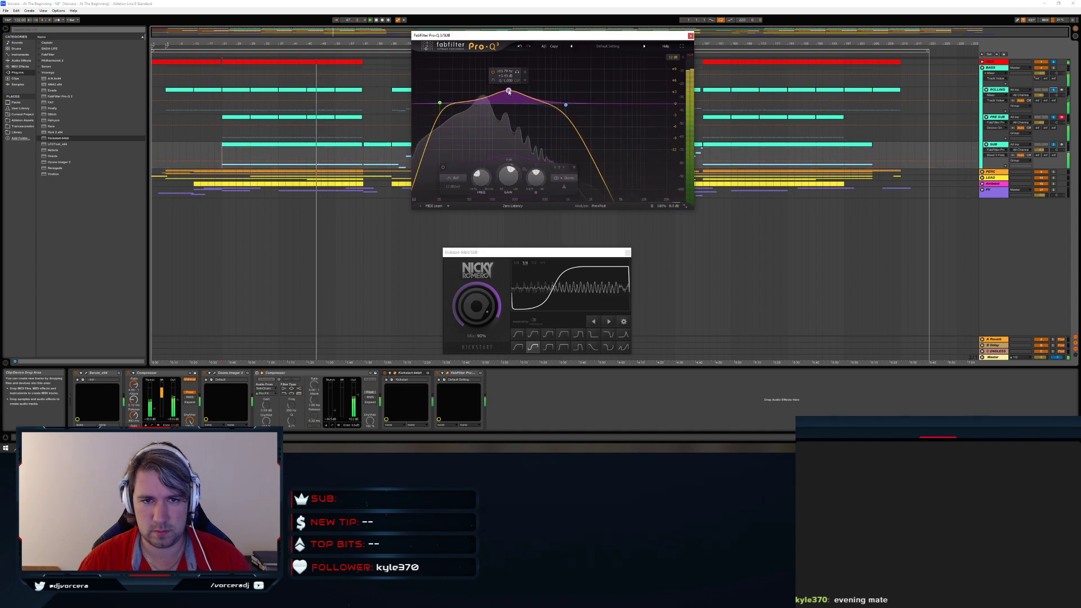
pyautogui.click(1054, 90)
pyautogui.moveTo(509, 91); pyautogui.dragTo(545, 56)
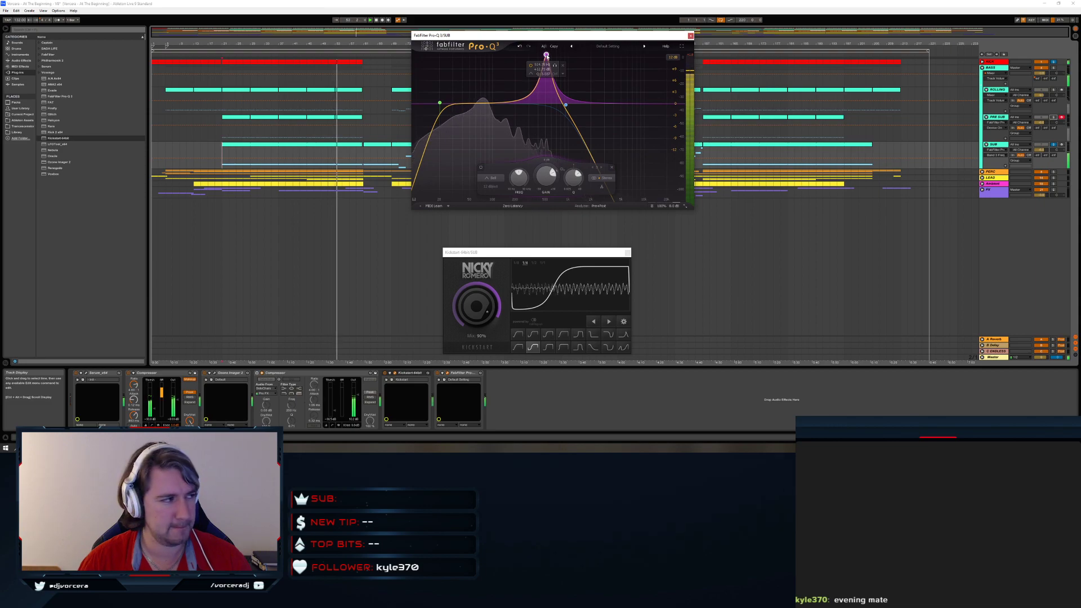
# Move the SUB track's bell boost to a lower frequency, adjust its width, and replay from the first SUB clip
pyautogui.moveTo(547, 56); pyautogui.dragTo(508, 74)
pyautogui.scroll(-3, 549, 64)
pyautogui.scroll(3, 529, 73)
pyautogui.scroll(2, 529, 72)
pyautogui.click(223, 160)
pyautogui.press('space')
pyautogui.press('space')
pyautogui.click(508, 74)
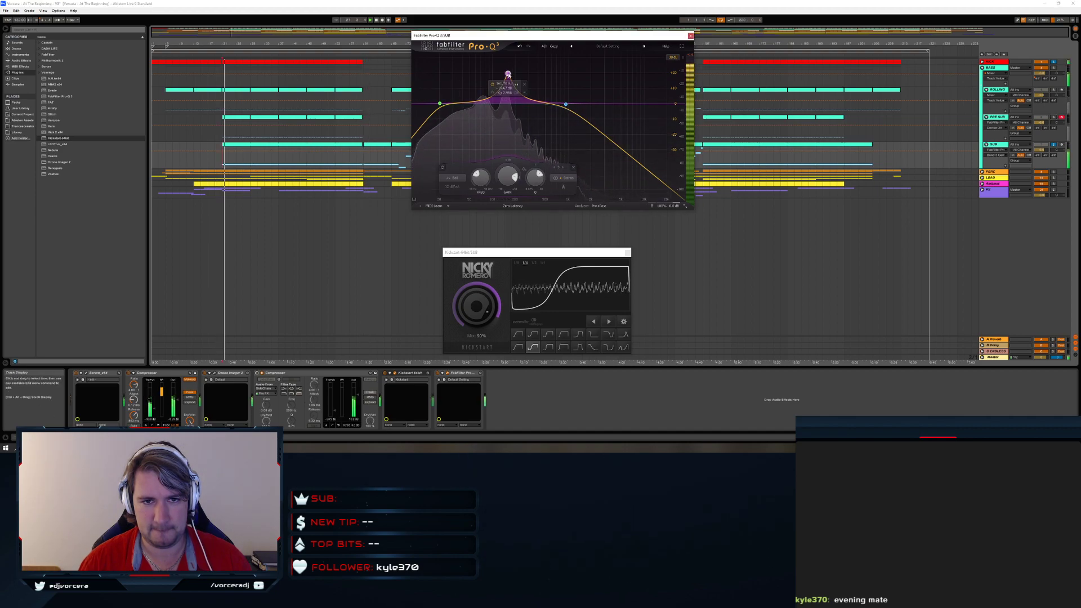
# Shift the SUB track's bell boost slightly higher in frequency with less gain and compare narrow and wide Q settings
pyautogui.moveTo(508, 75)
pyautogui.mouseDown()
pyautogui.moveTo(508, 114)
pyautogui.moveTo(507, 85)
pyautogui.moveTo(518, 88)
pyautogui.mouseUp()
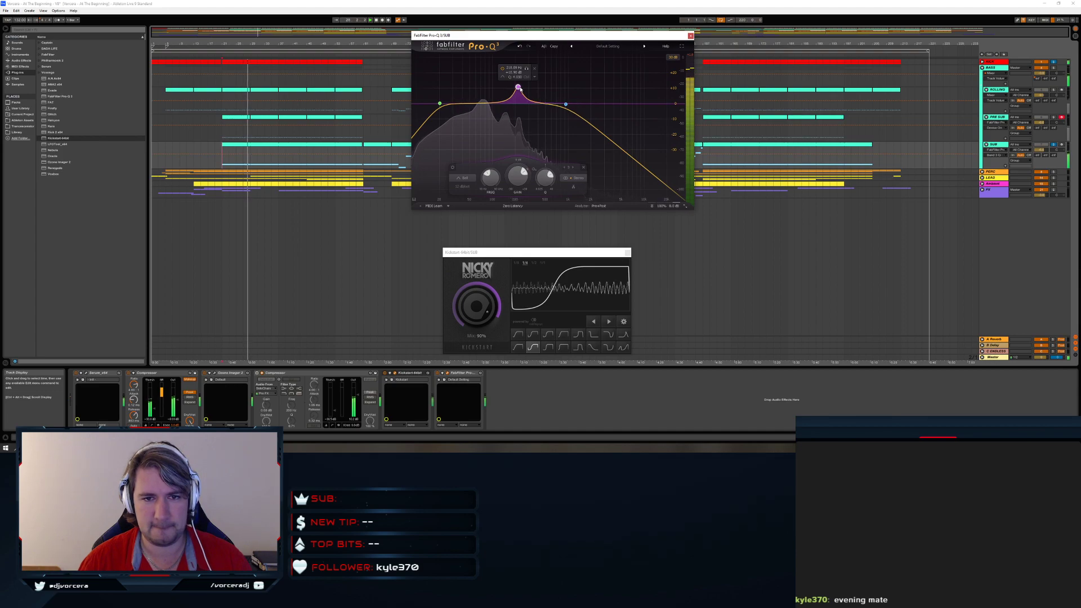
pyautogui.scroll(10, 519, 89)
pyautogui.scroll(-15, 519, 89)
pyautogui.scroll(8, 520, 89)
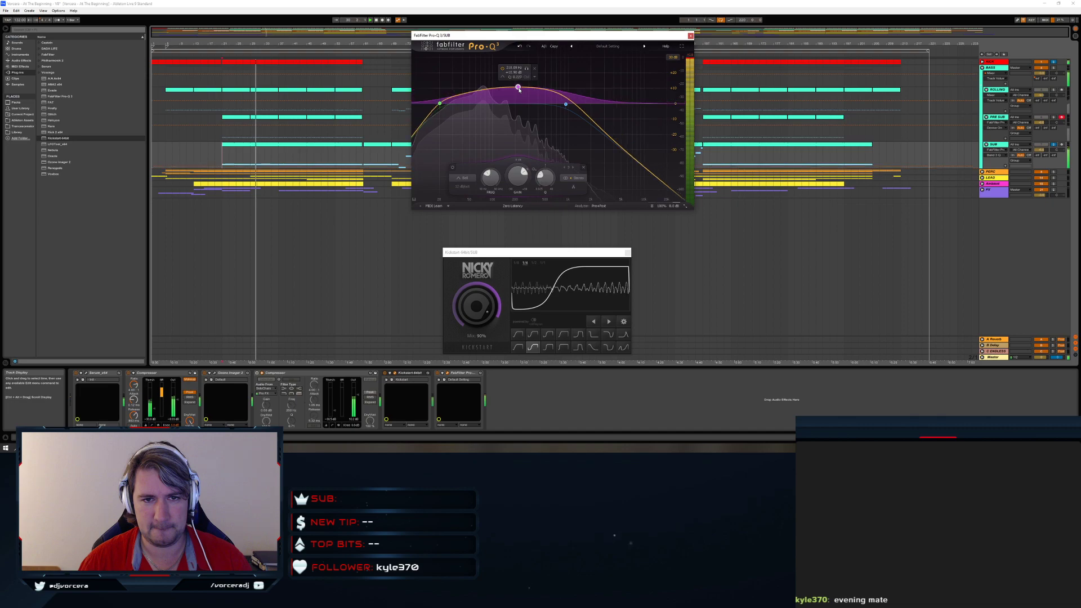
pyautogui.scroll(3, 519, 89)
pyautogui.scroll(2, 518, 88)
# Sweep the narrow bell boost across the SUB spectrum and settle its frequency and gain just below the high-cut
pyautogui.moveTo(518, 88); pyautogui.dragTo(541, 88)
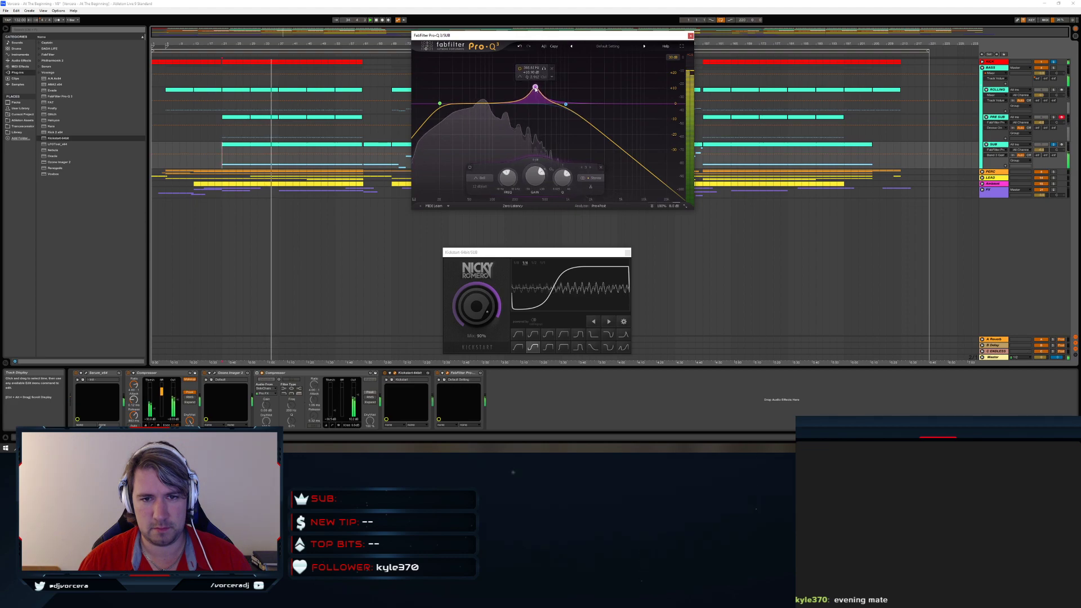
pyautogui.moveTo(530, 79); pyautogui.dragTo(525, 83)
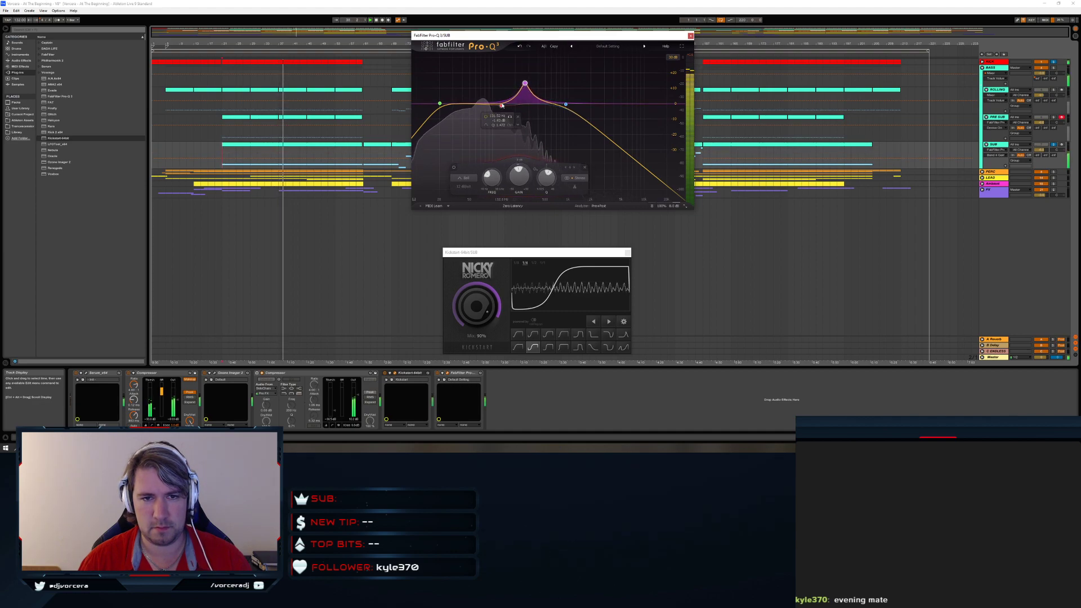
pyautogui.doubleClick(501, 107)
pyautogui.moveTo(501, 110); pyautogui.dragTo(525, 88)
pyautogui.click(500, 116)
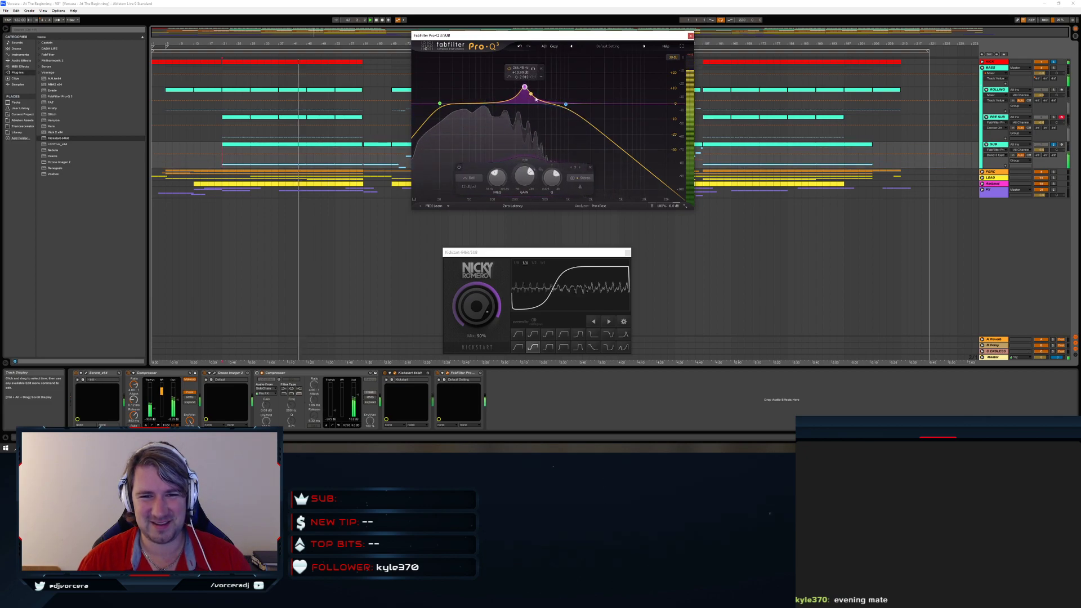
# Steepen the SUB high-cut, lower its frequency and Q, raise the bell boost's gain, and close Pro-Q 3 and Kickstart
pyautogui.click(565, 94)
pyautogui.click(570, 136)
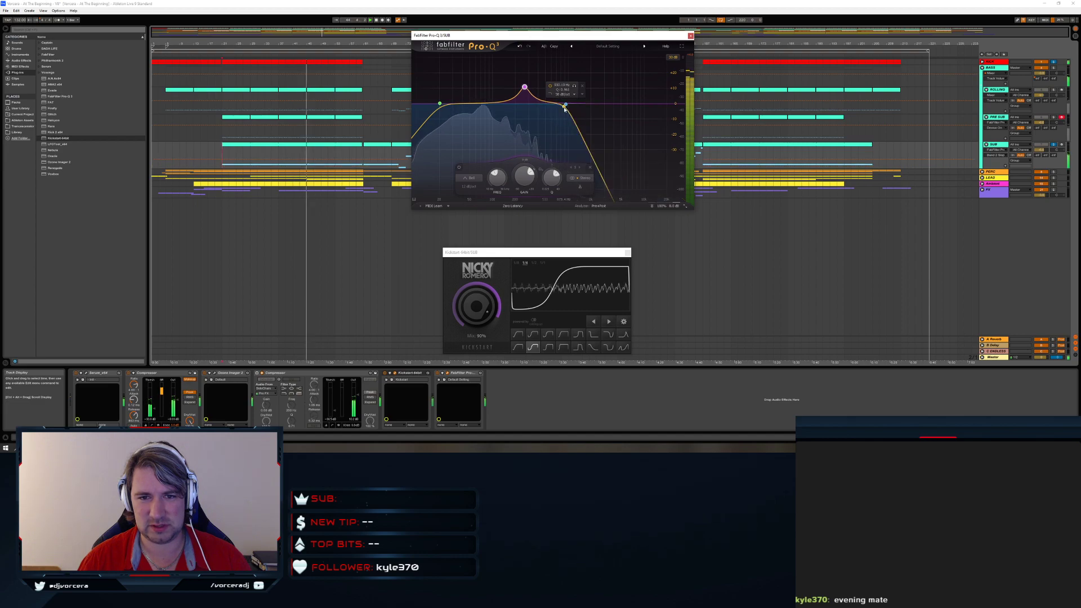
pyautogui.moveTo(566, 106)
pyautogui.mouseDown()
pyautogui.moveTo(628, 105)
pyautogui.moveTo(554, 109)
pyautogui.moveTo(539, 121)
pyautogui.moveTo(558, 125)
pyautogui.mouseUp()
pyautogui.moveTo(525, 87); pyautogui.dragTo(523, 75)
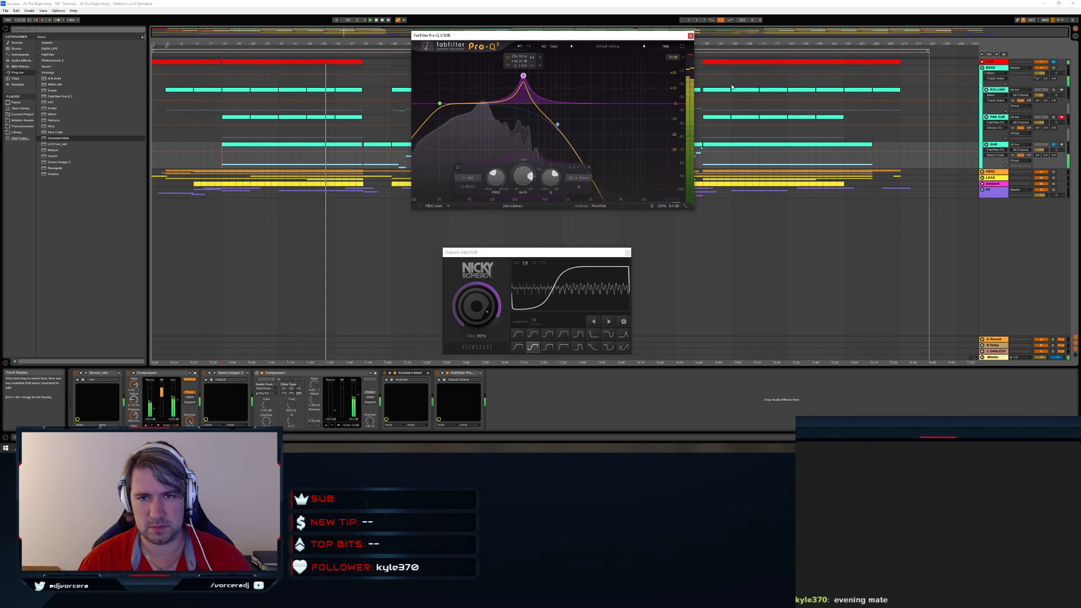
pyautogui.click(691, 36)
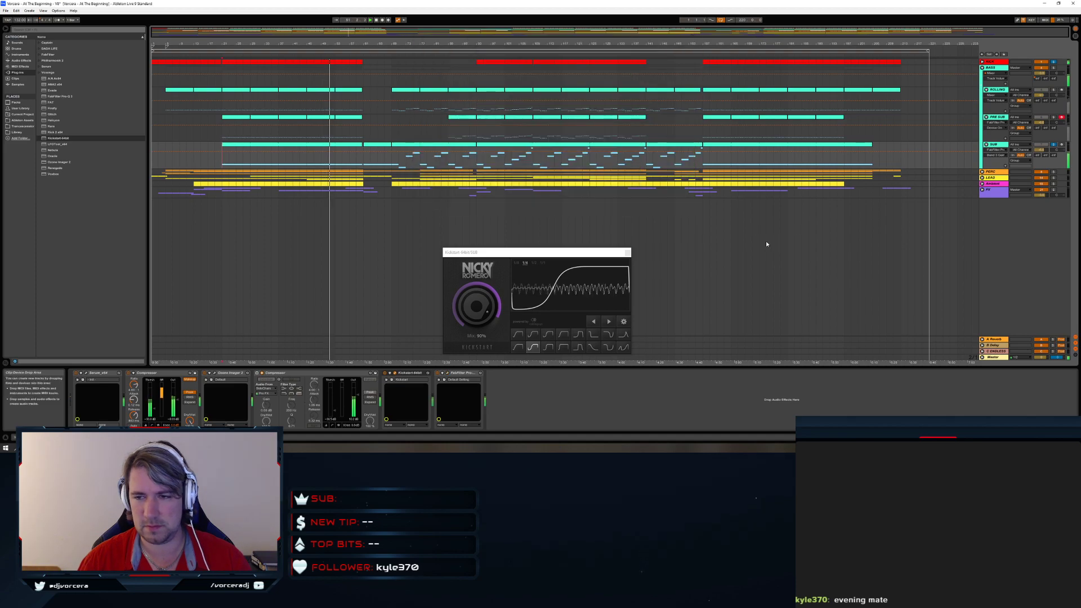
pyautogui.click(627, 253)
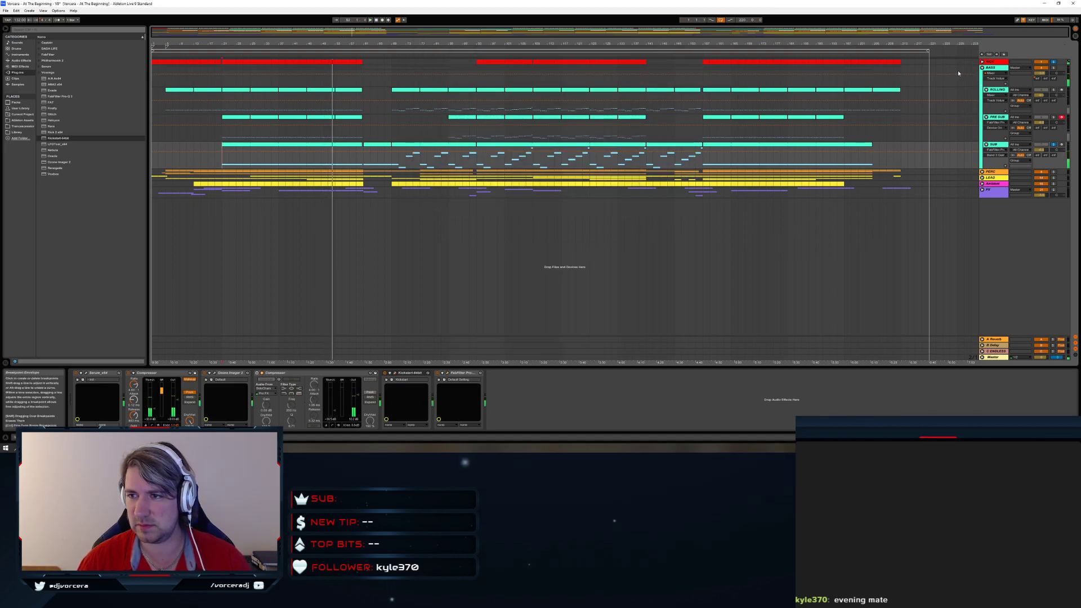
# Open Pro-Q 3 on the BASS group and play the arrangement from the first SUB clip
pyautogui.click(958, 73)
pyautogui.press('space')
pyautogui.click(213, 373)
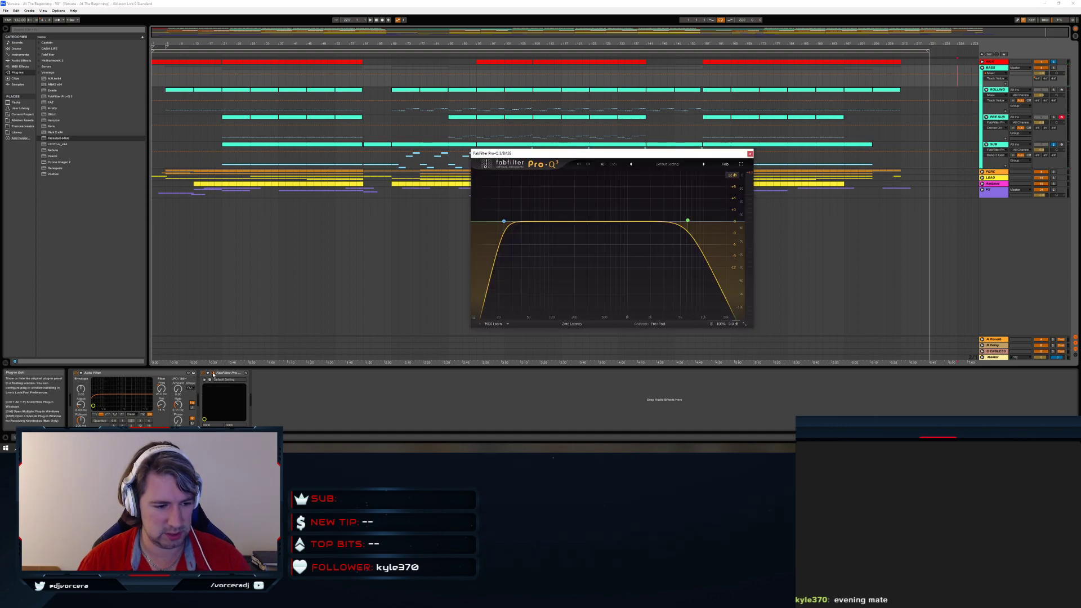
pyautogui.press('space')
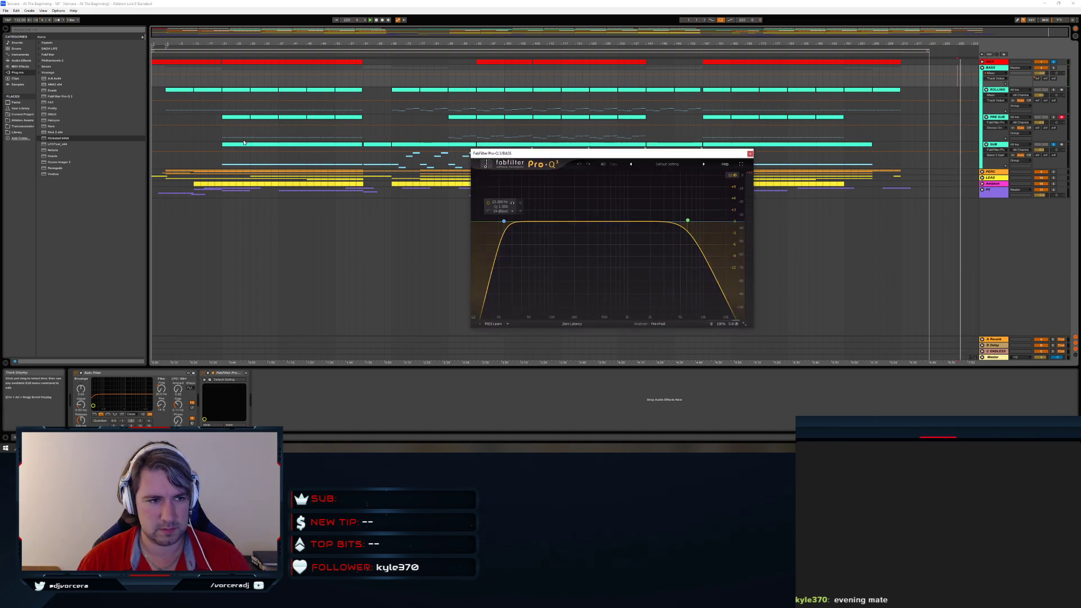
pyautogui.click(221, 158)
pyautogui.press('space')
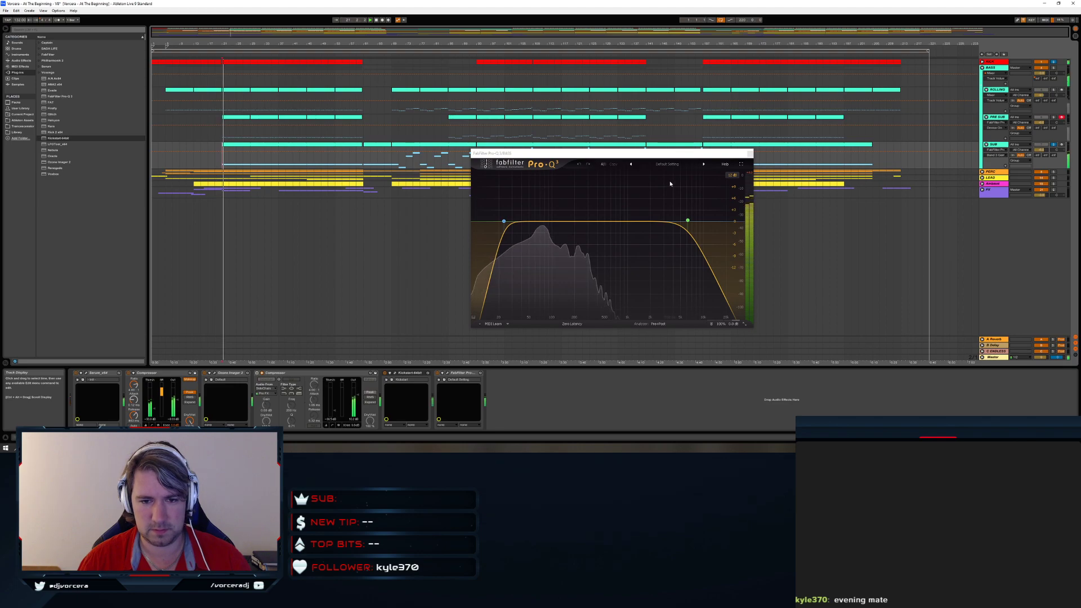
# Lower the BASS group's Pro-Q 3 high-cut into the low mids with a resonant peak at the cutoff, and close the plug-in
pyautogui.moveTo(687, 220); pyautogui.dragTo(580, 214)
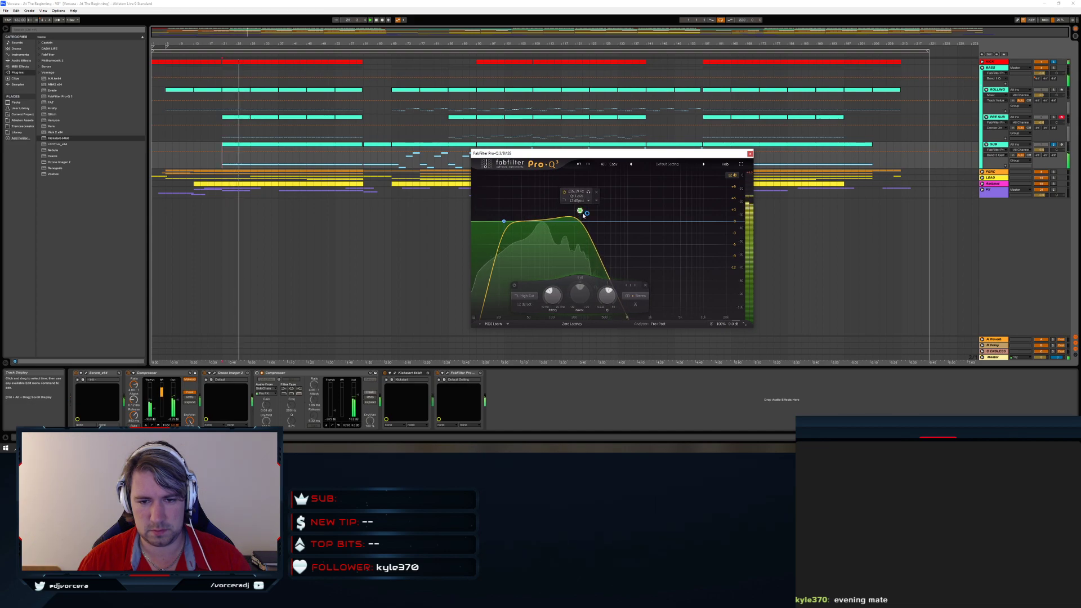
pyautogui.scroll(-1, 581, 213)
pyautogui.scroll(1, 580, 213)
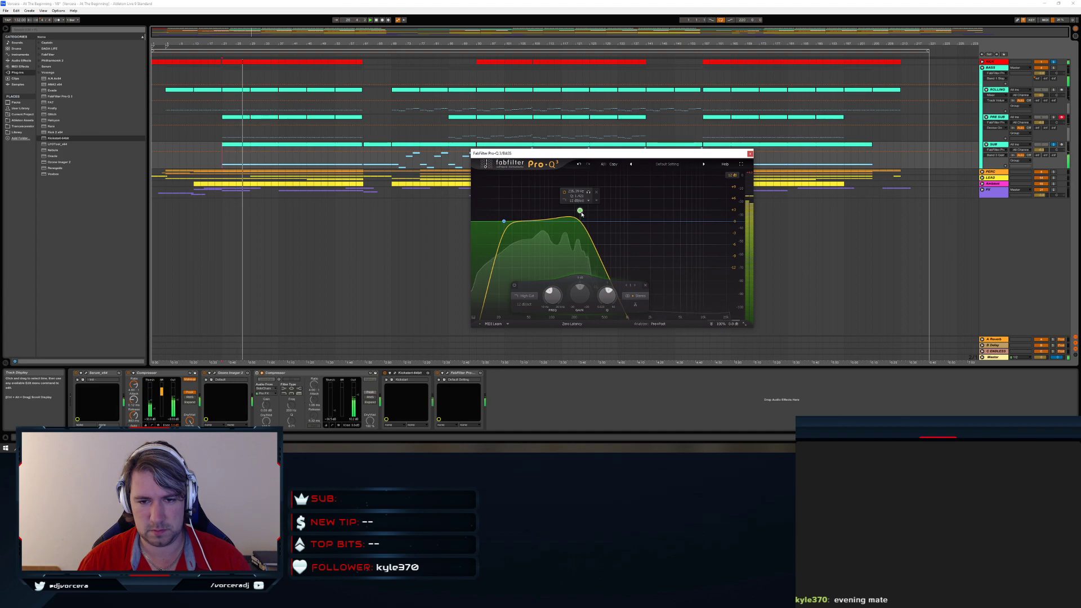
pyautogui.moveTo(580, 211)
pyautogui.mouseDown()
pyautogui.moveTo(674, 197)
pyautogui.moveTo(593, 197)
pyautogui.moveTo(594, 207)
pyautogui.mouseUp()
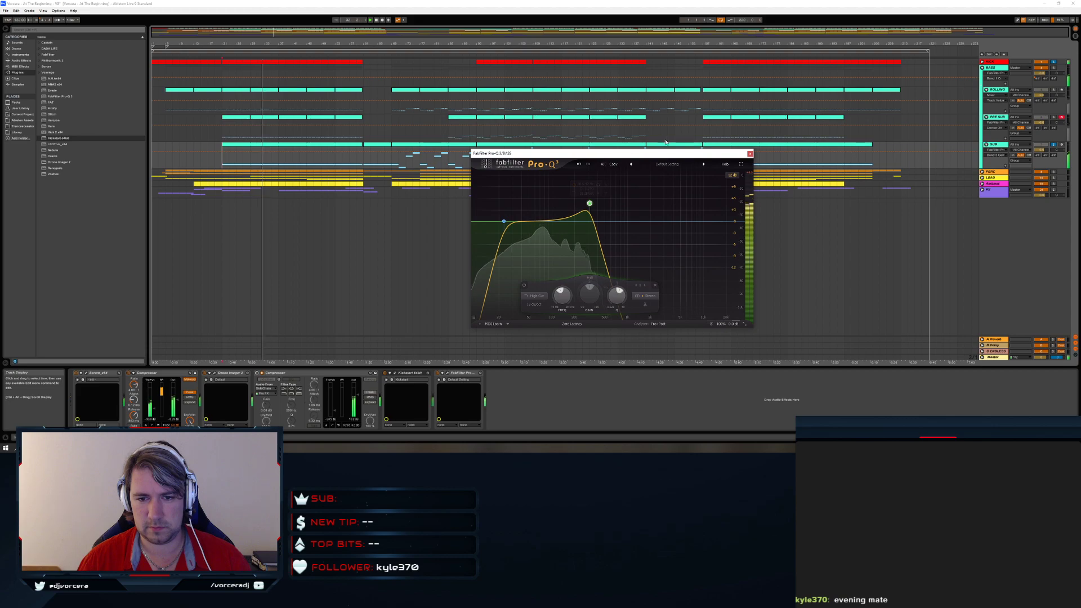
pyautogui.click(750, 153)
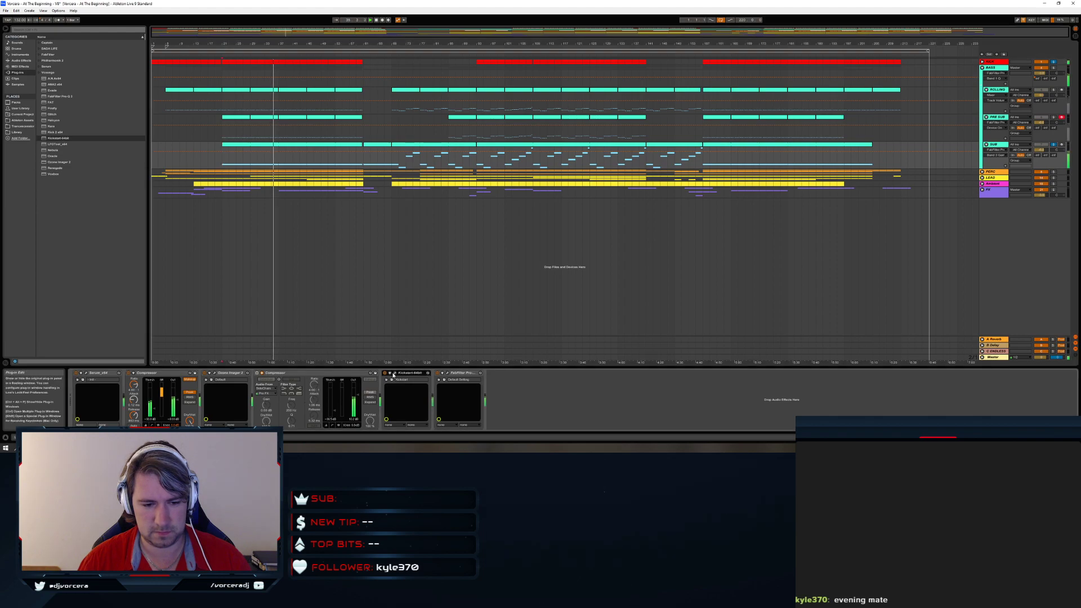
# Collapse the second Compressor on the SUB track and set Kickstart's mix to 100%
pyautogui.click(262, 374)
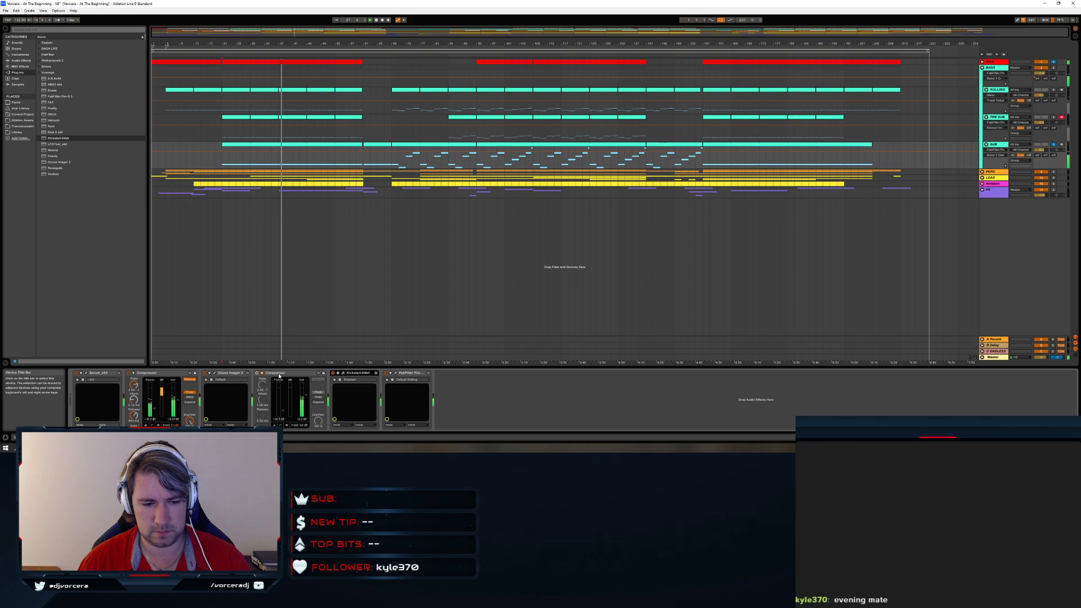
pyautogui.doubleClick(280, 374)
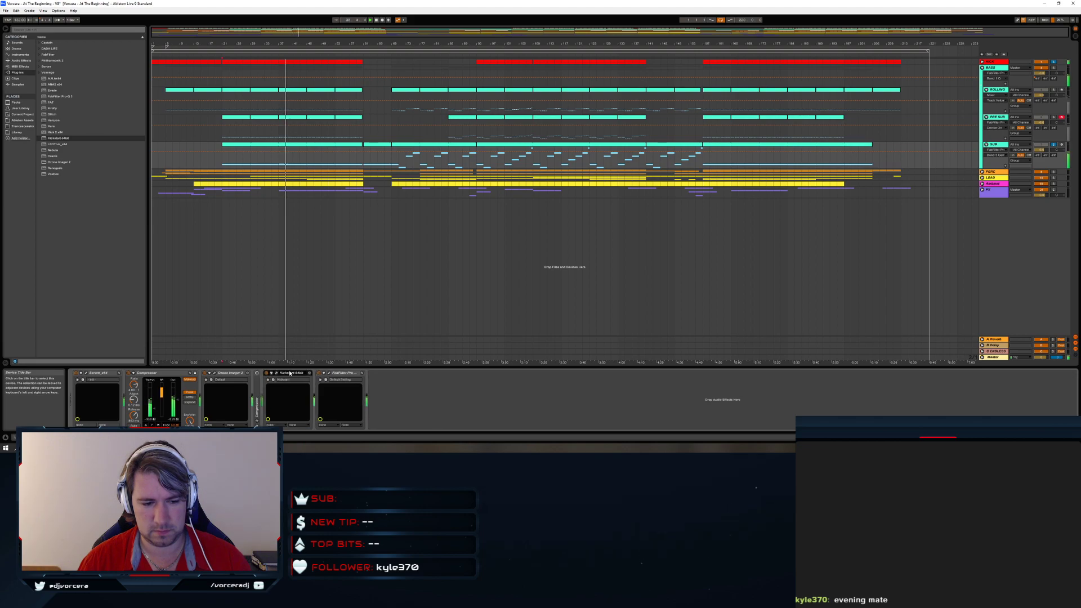
pyautogui.click(276, 373)
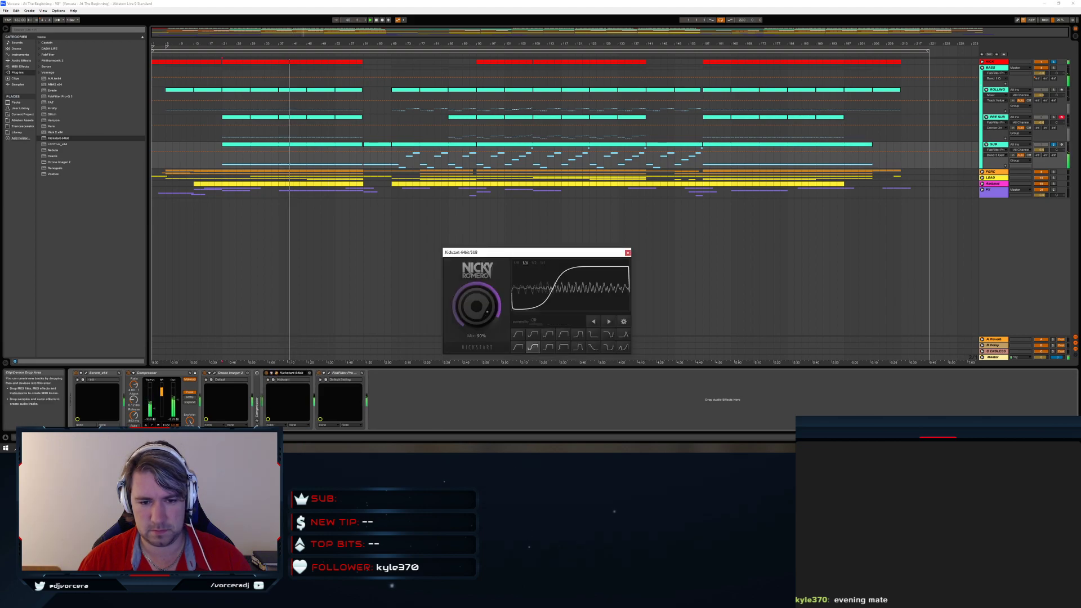
pyautogui.moveTo(486, 320); pyautogui.dragTo(487, 313)
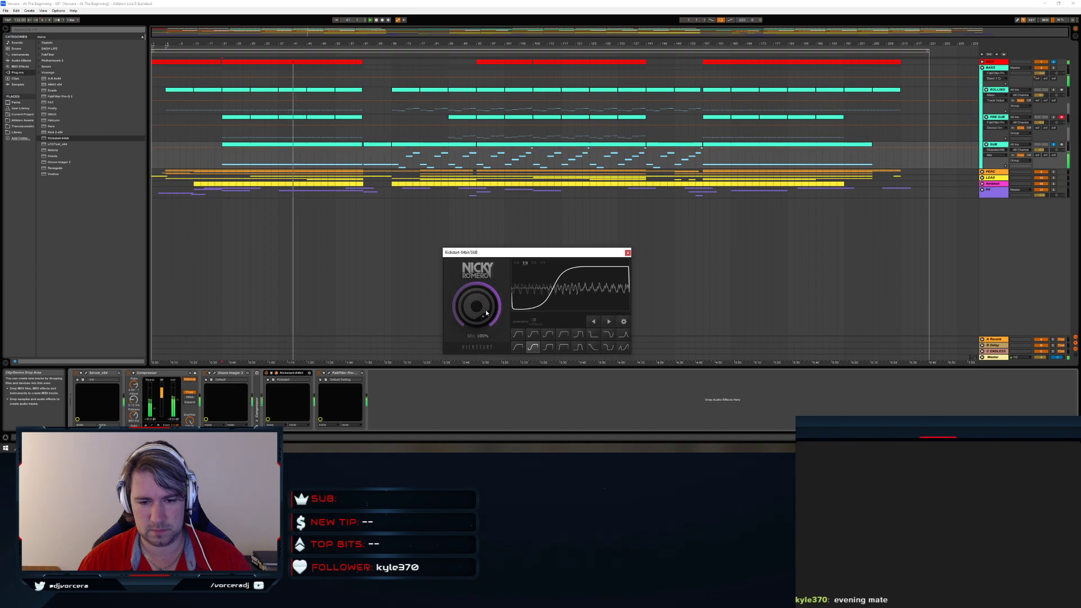
# Take the SUB track out of solo, replay from just before its first clip, and close Kickstart
pyautogui.click(1054, 145)
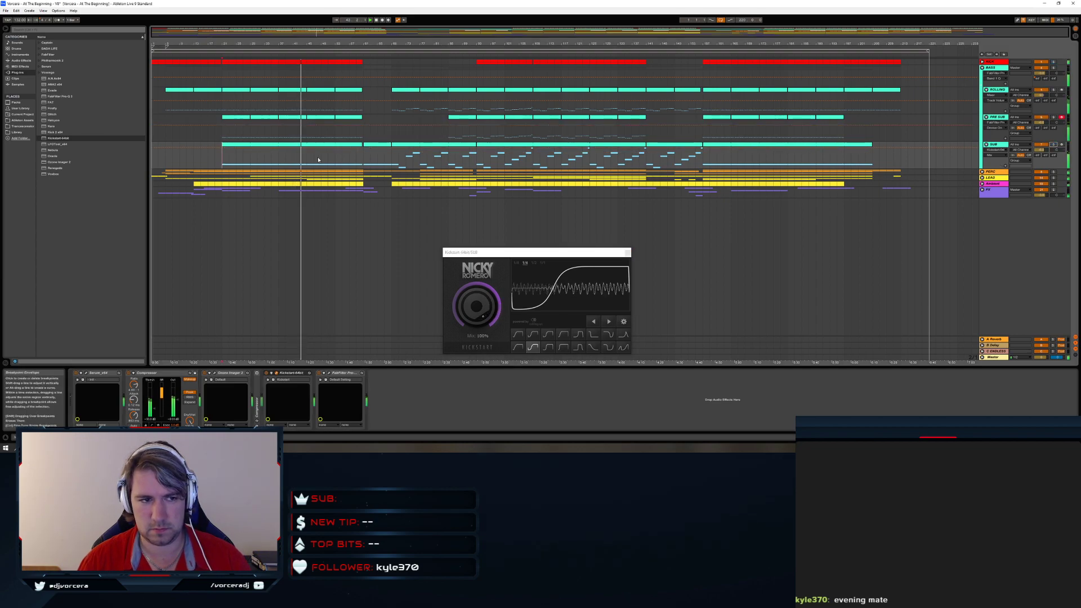
pyautogui.click(201, 161)
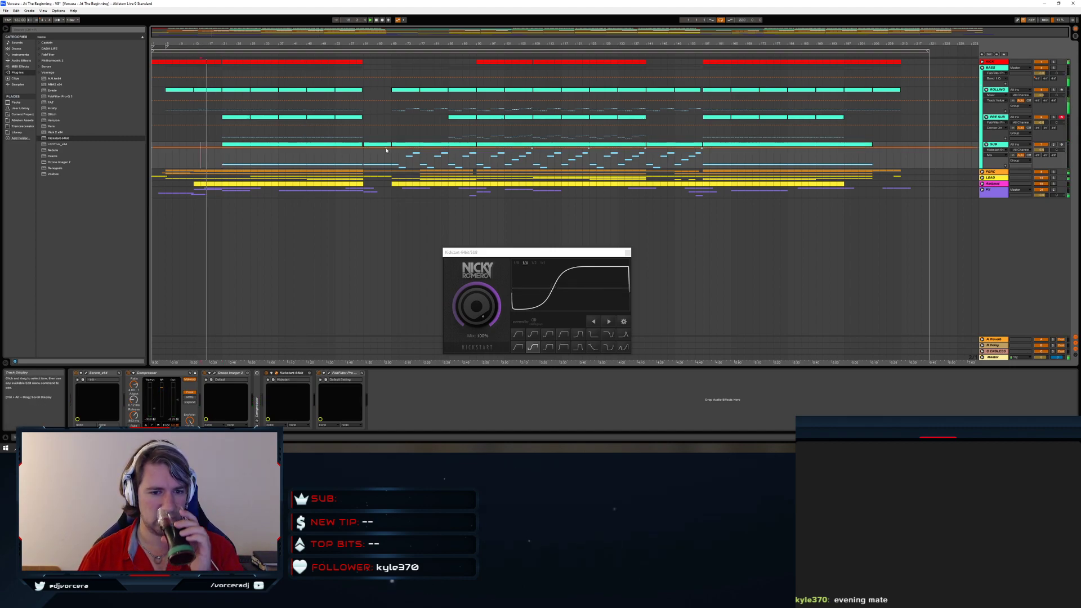
pyautogui.click(628, 253)
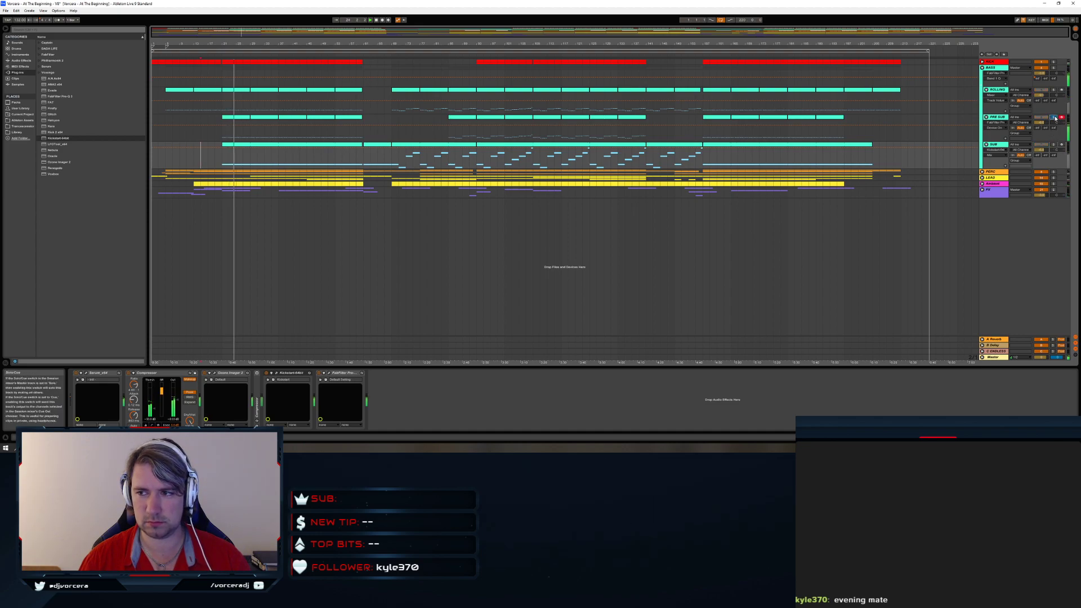
# Solo the SUB track and cue playback at the start of its first clip
pyautogui.click(1054, 145)
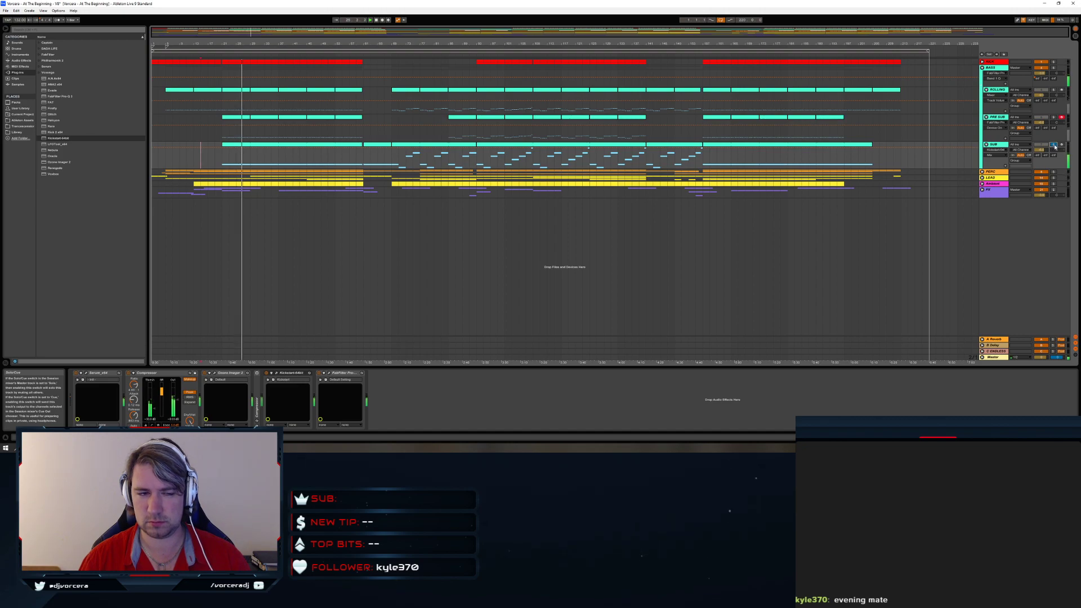
pyautogui.click(223, 154)
pyautogui.press('space')
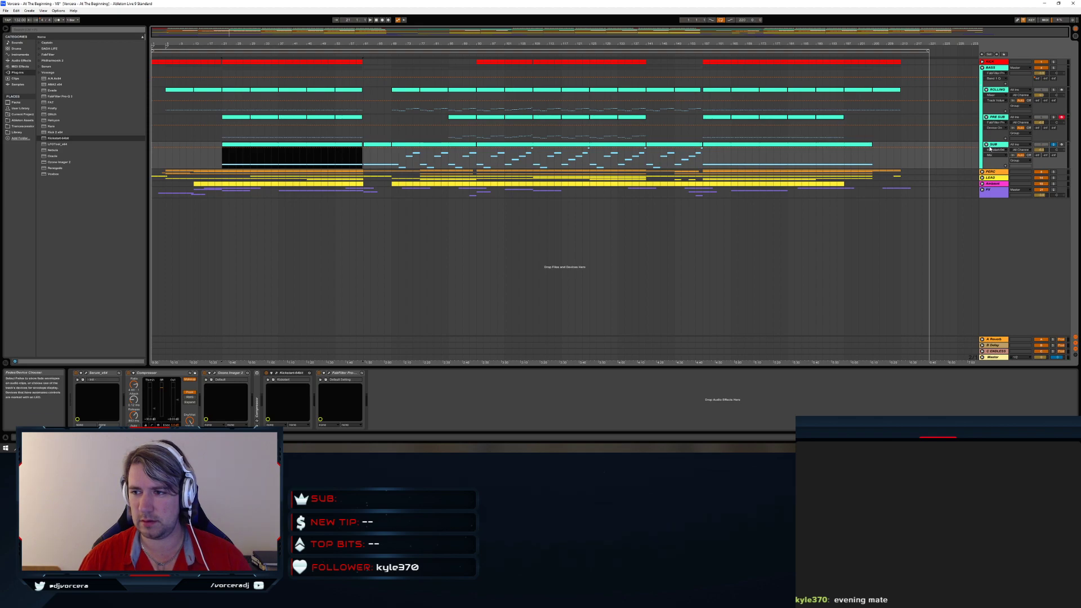
# Arm the SUB track, open its Serum instrument and play from the first SUB clip
pyautogui.click(1061, 145)
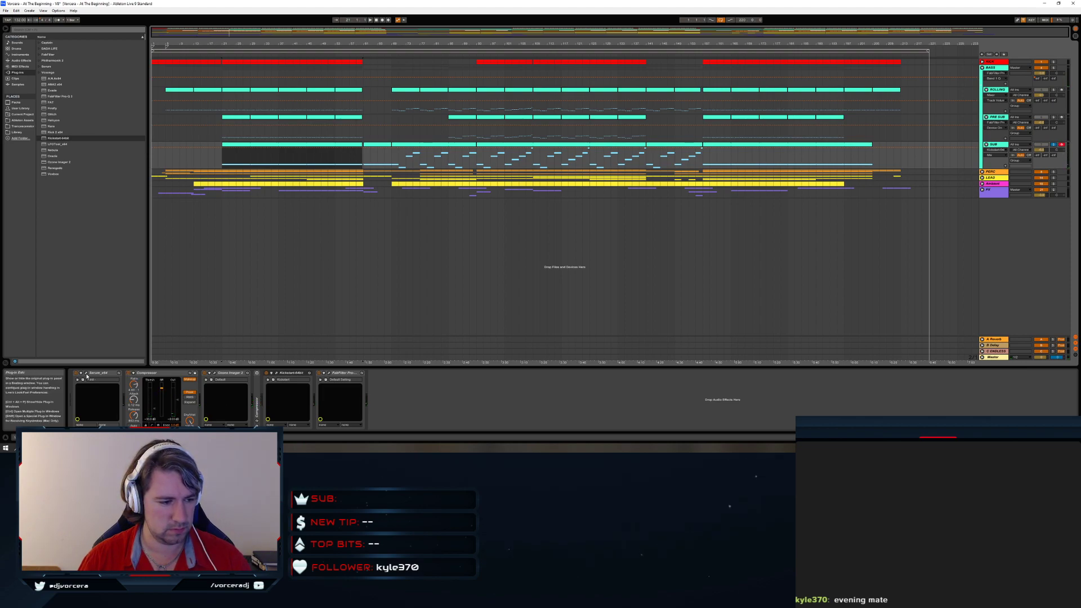
pyautogui.click(86, 372)
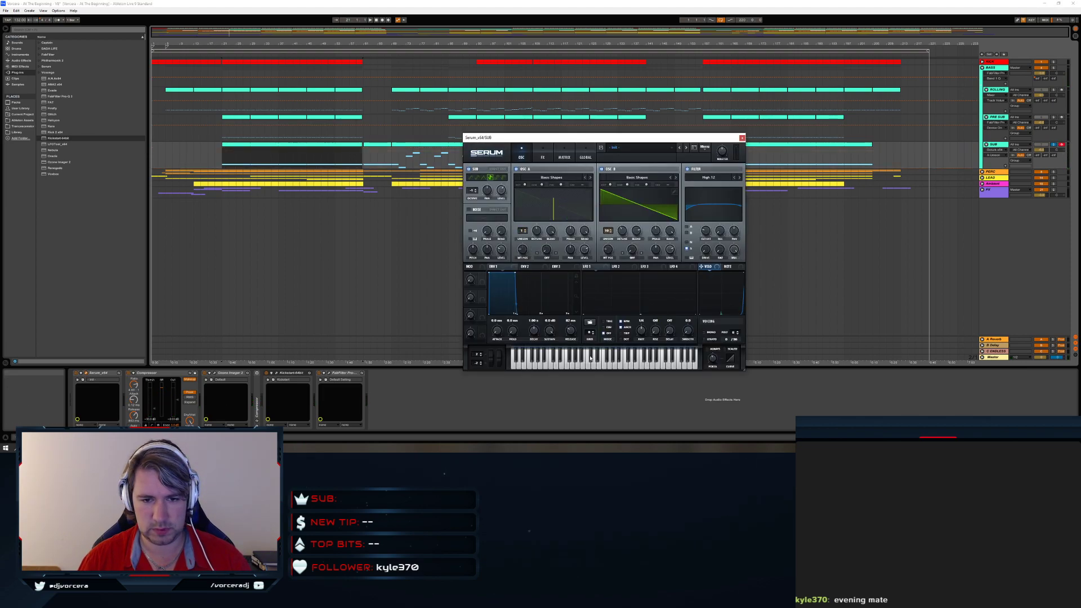
pyautogui.press('space')
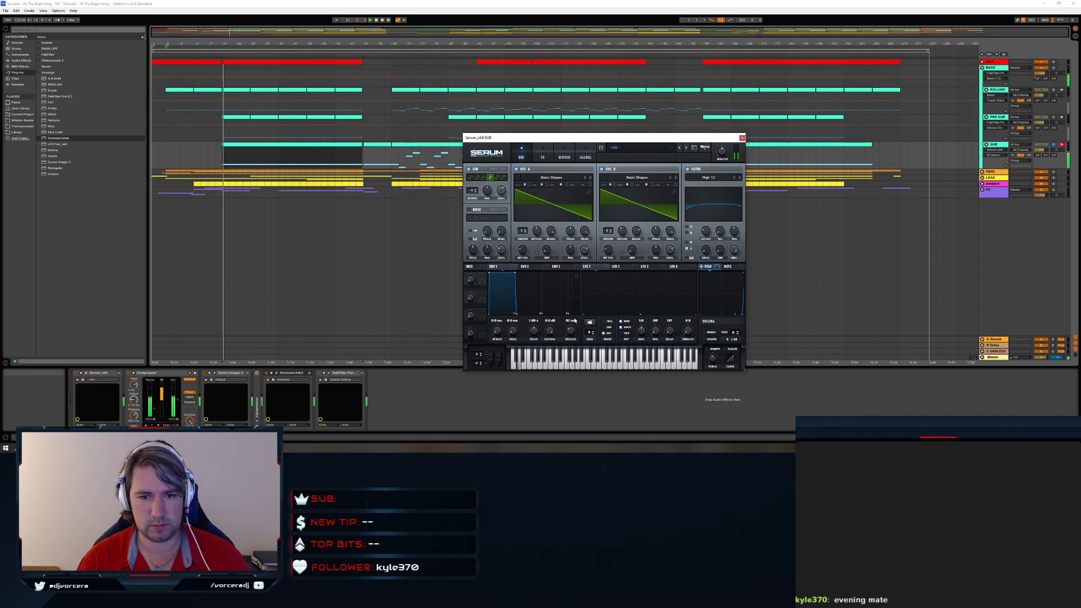
# Try out a higher unison voice count in Serum's oscillator section during playback
pyautogui.moveTo(523, 231); pyautogui.dragTo(524, 158)
pyautogui.moveTo(608, 231); pyautogui.dragTo(601, 180)
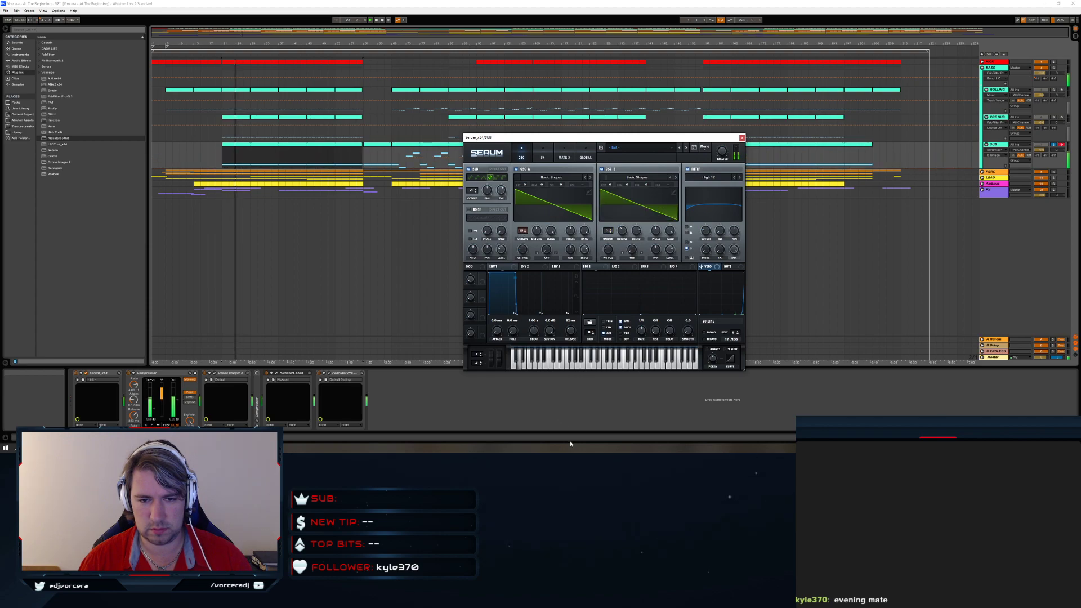
pyautogui.moveTo(524, 245); pyautogui.dragTo(531, 299)
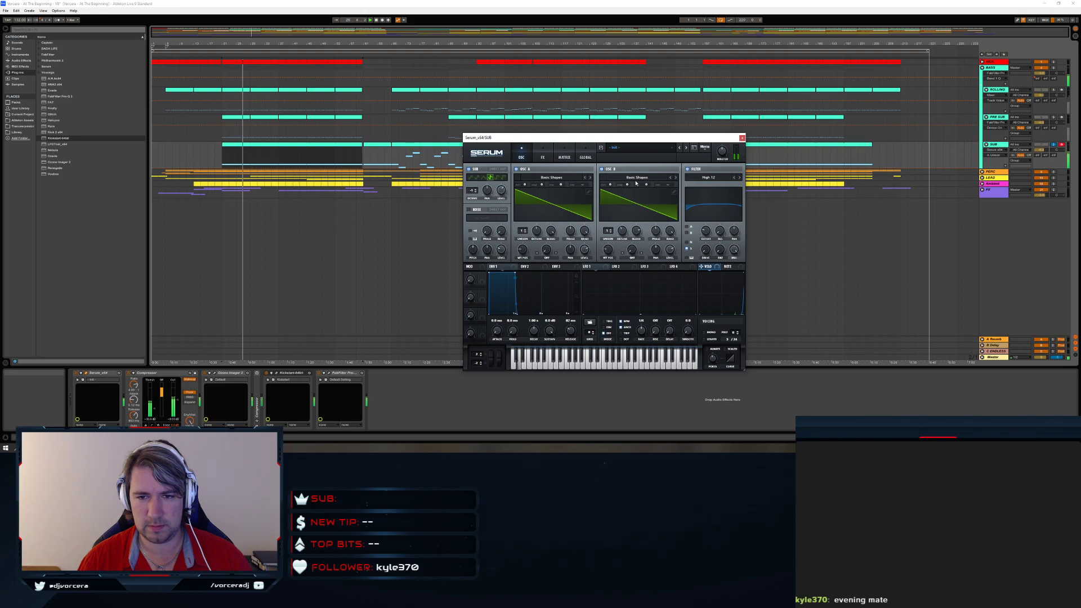
# Change the wavetable position of Serum's oscillator B to a triangle waveform
pyautogui.moveTo(611, 245); pyautogui.dragTo(610, 246)
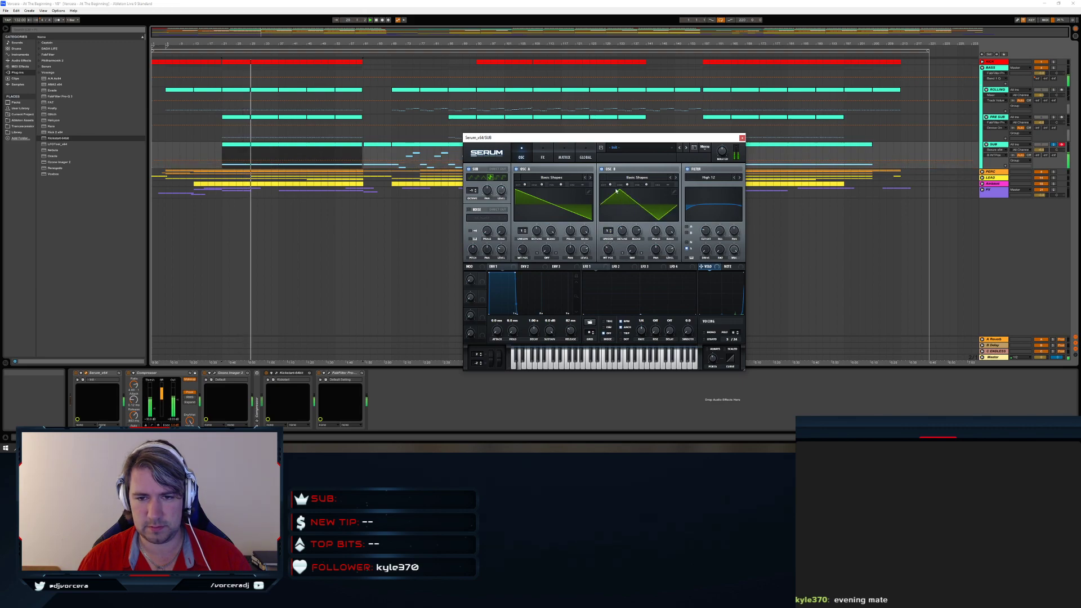
pyautogui.moveTo(608, 182)
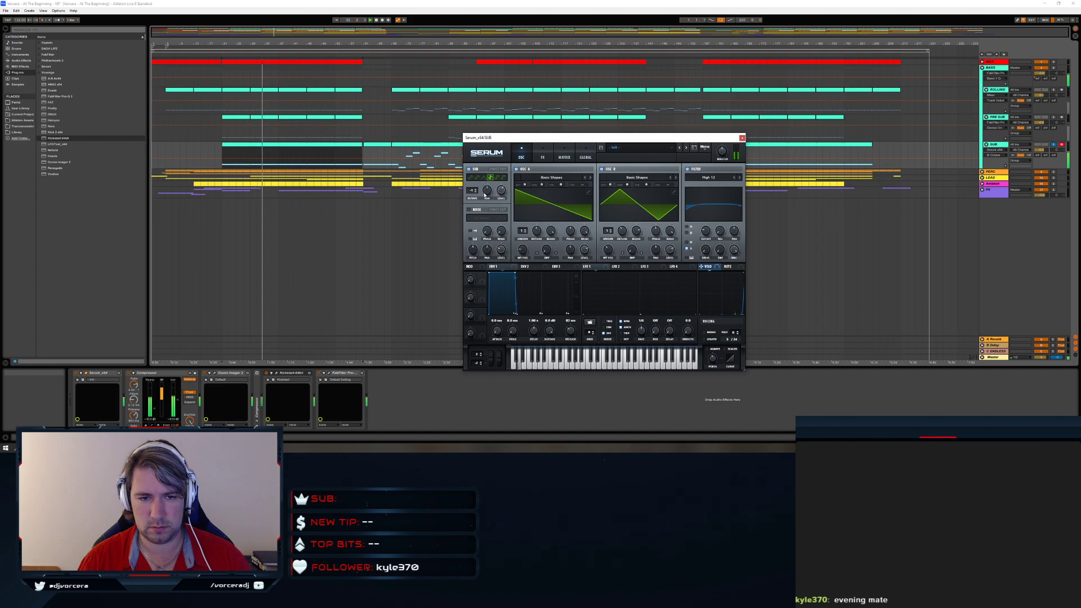
# Raise the level of Serum's sub oscillator, compare its sine shape, and set the shape to triangle
pyautogui.moveTo(502, 193); pyautogui.dragTo(500, 180)
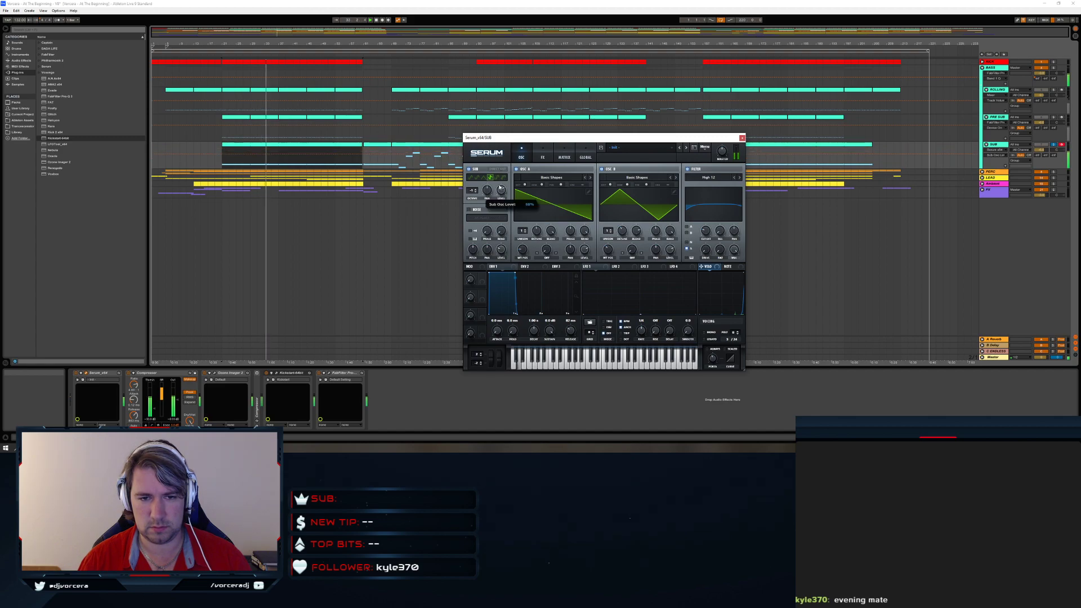
pyautogui.click(483, 178)
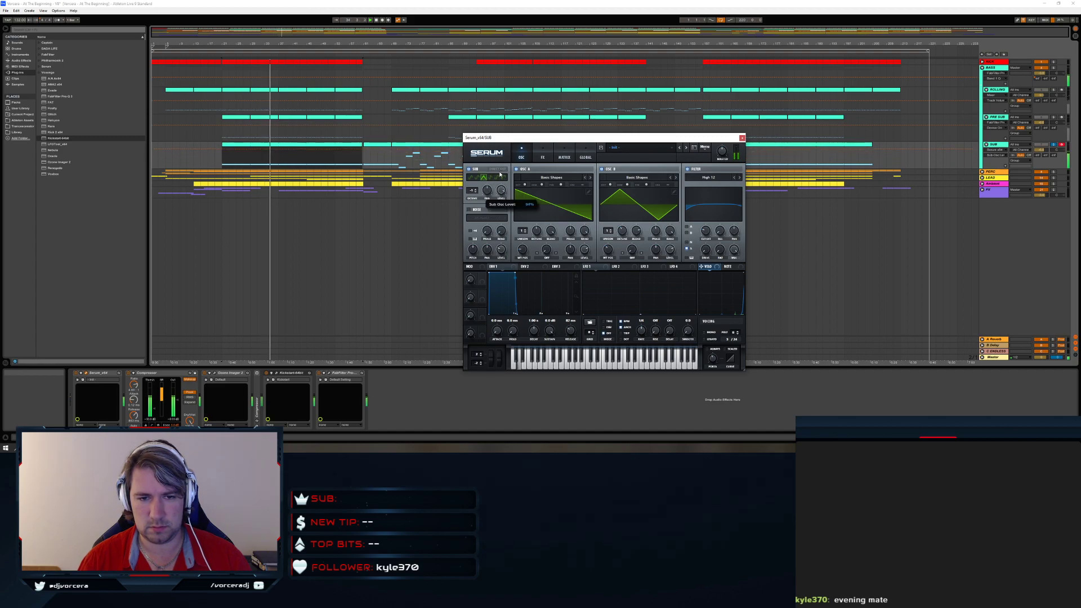
pyautogui.click(477, 178)
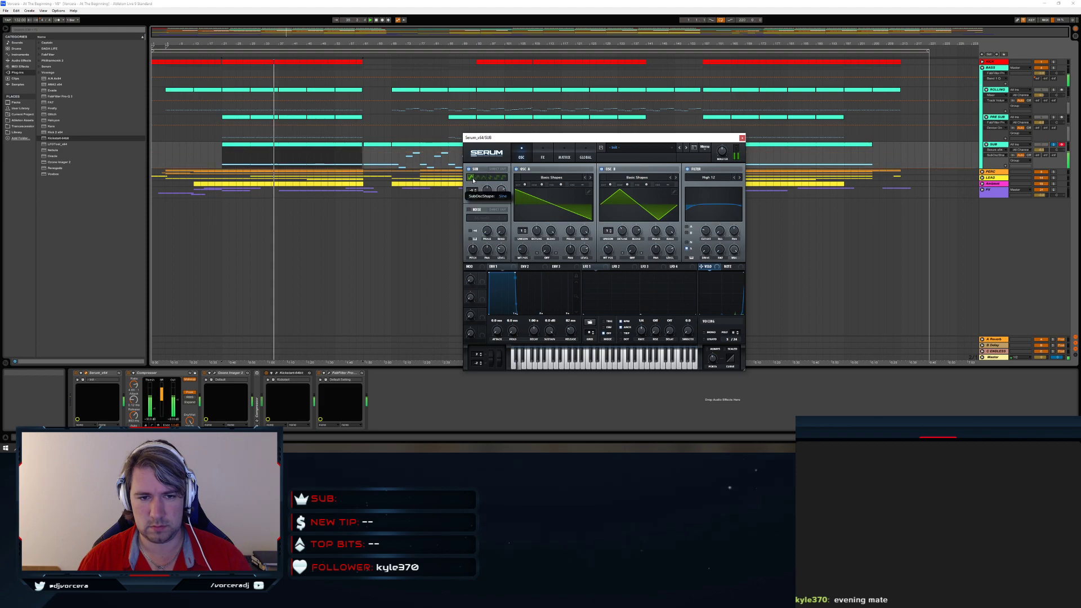
pyautogui.click(484, 178)
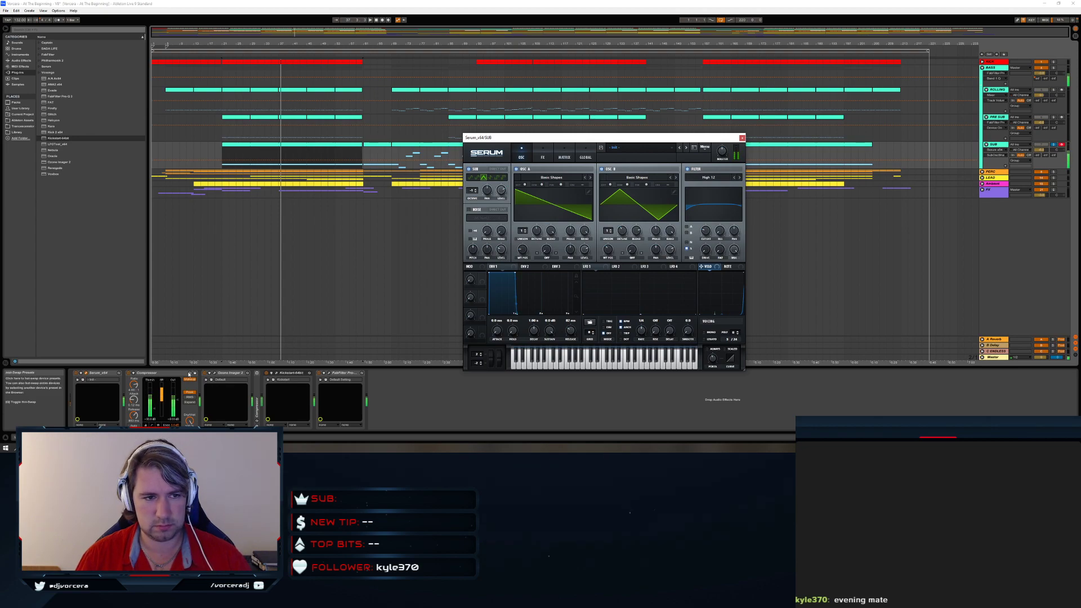
# Audition the transition out of the first kick section into the breakdown with the new SUB sound
pyautogui.click(363, 157)
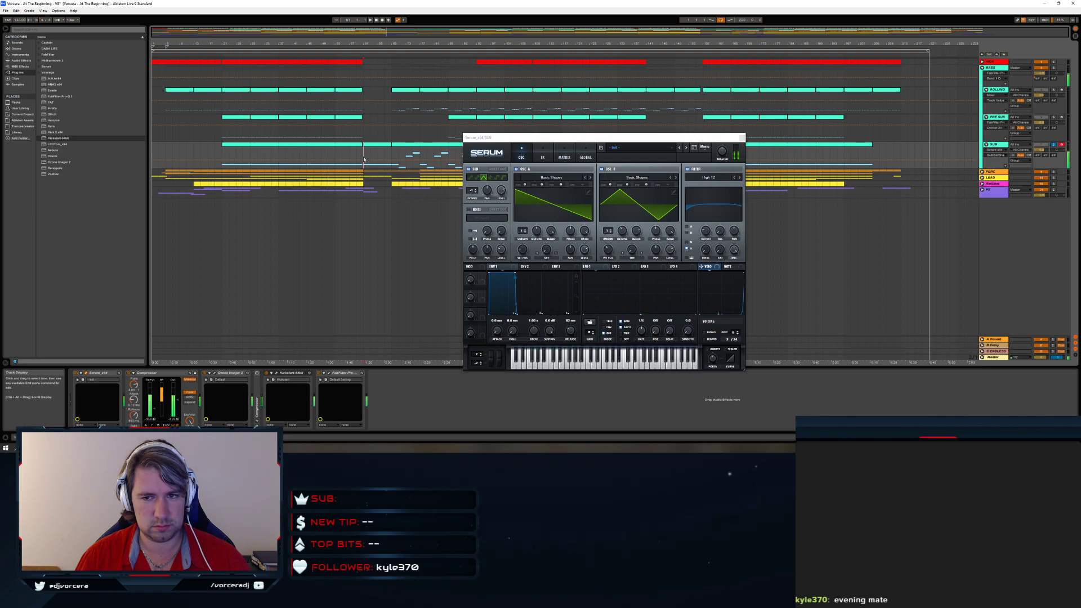
pyautogui.press('space')
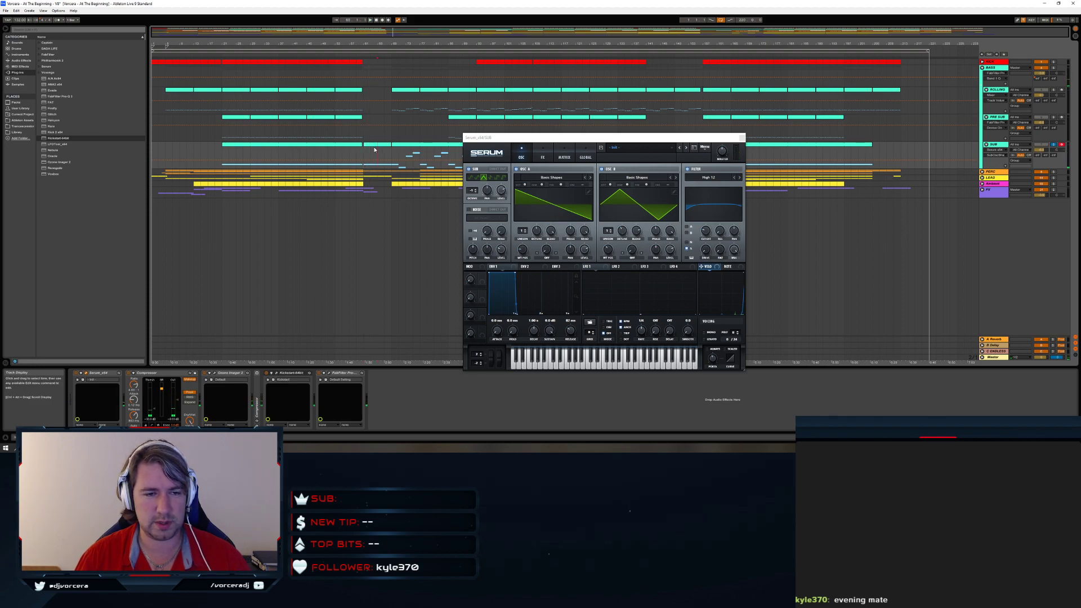
pyautogui.press('space')
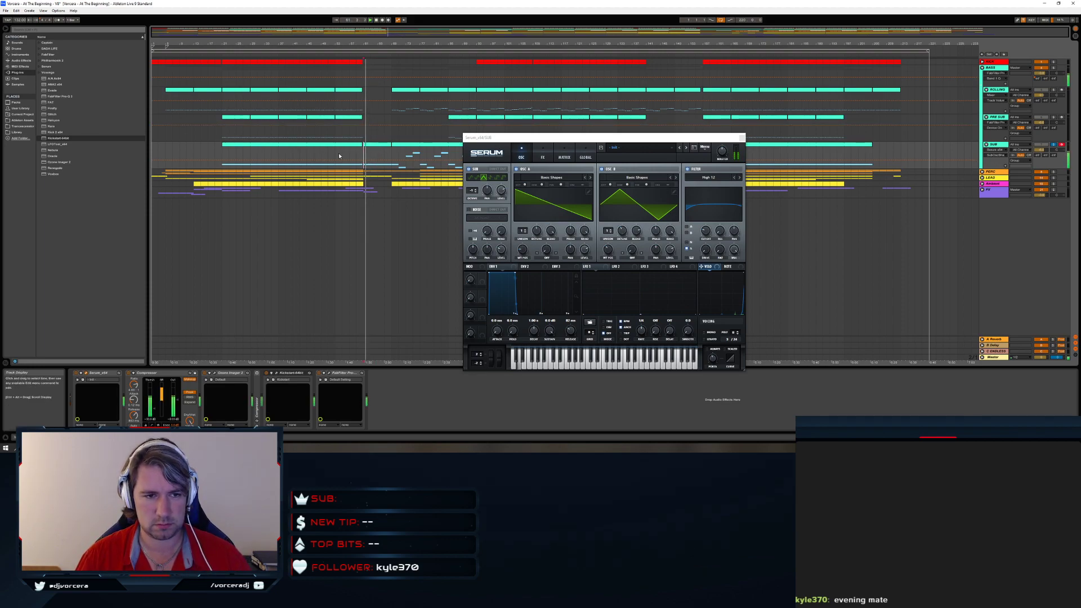
pyautogui.press('space')
pyautogui.press('space')
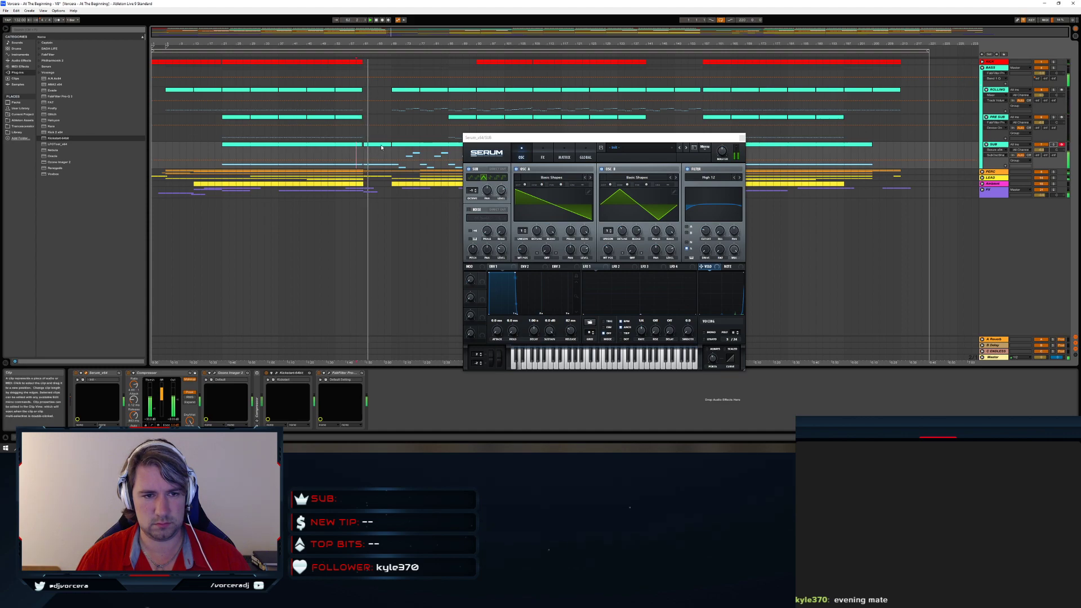
# Show Kickstart's automation on the SUB track, select the range of the first breakdown clip, and close Serum
pyautogui.click(382, 148)
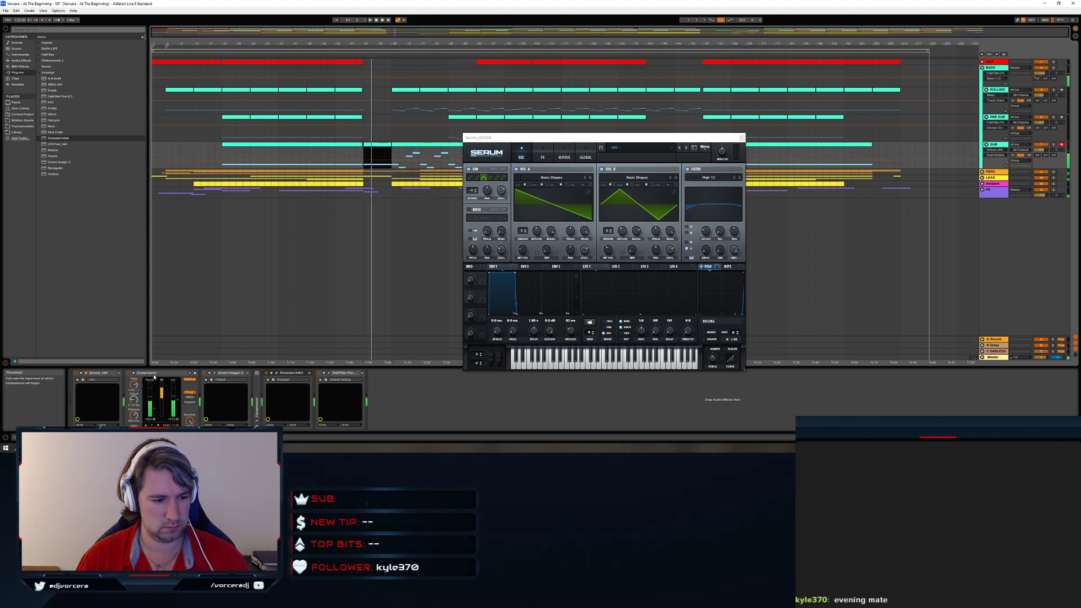
pyautogui.click(287, 374)
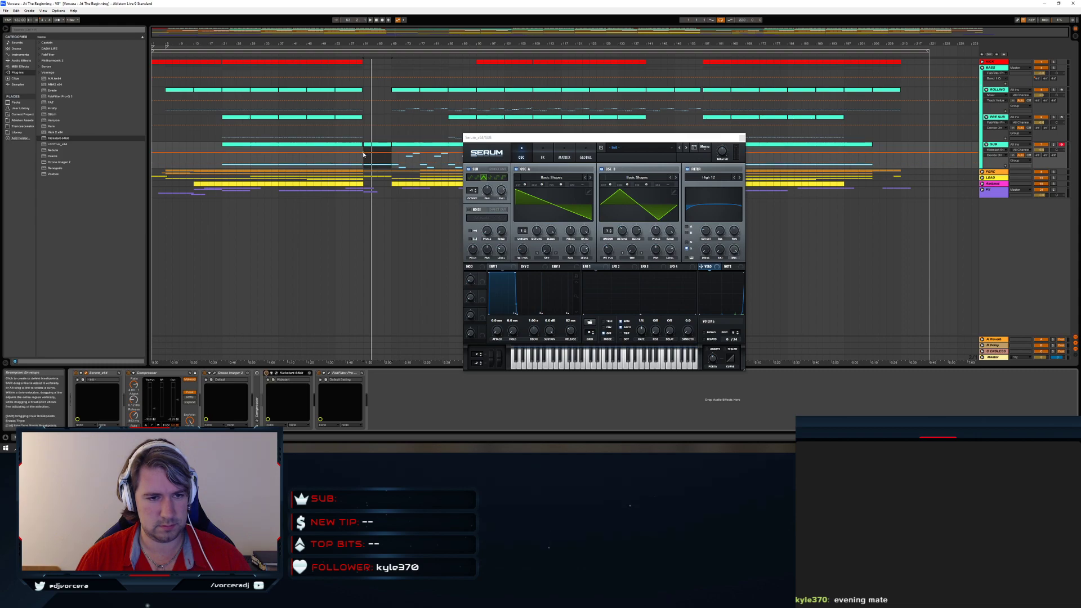
pyautogui.moveTo(363, 154); pyautogui.dragTo(392, 160)
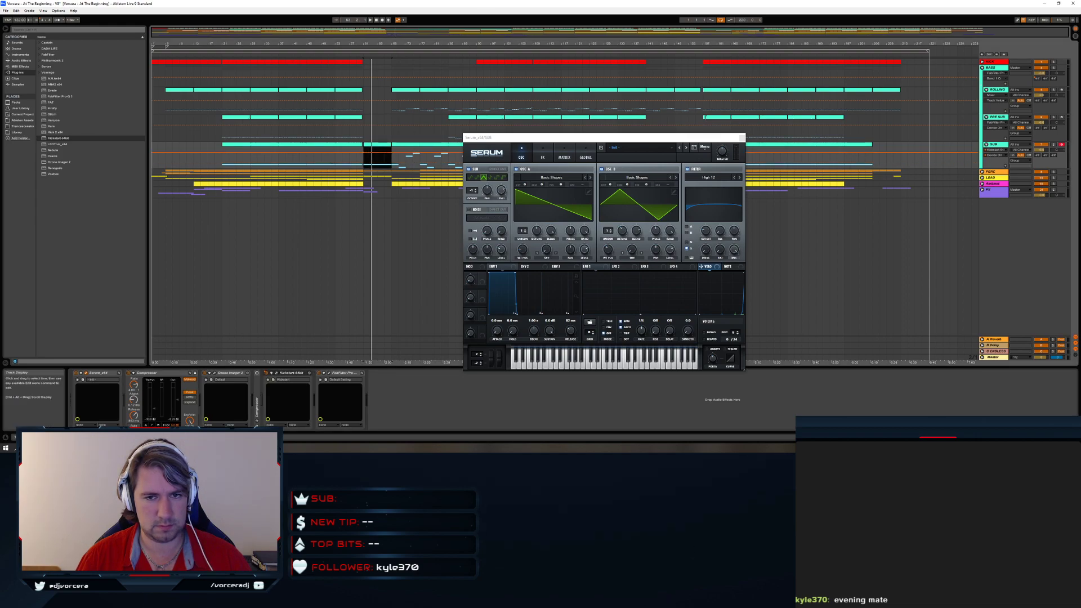
pyautogui.click(742, 138)
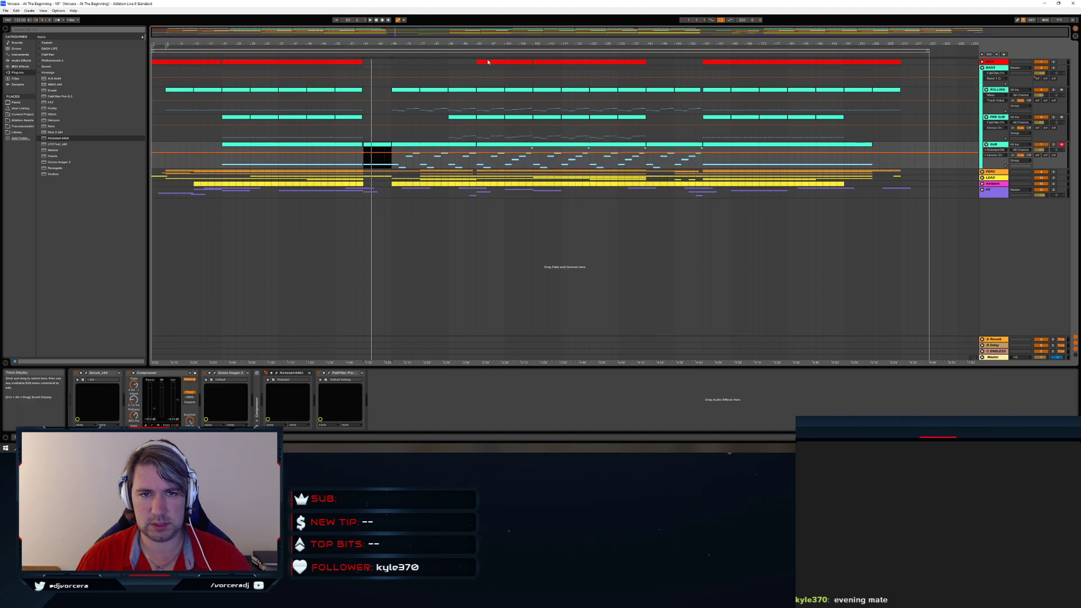
# Lower the SUB track's Kickstart automation to its minimum from the end of the first kick section to the start of the second
pyautogui.click(476, 74)
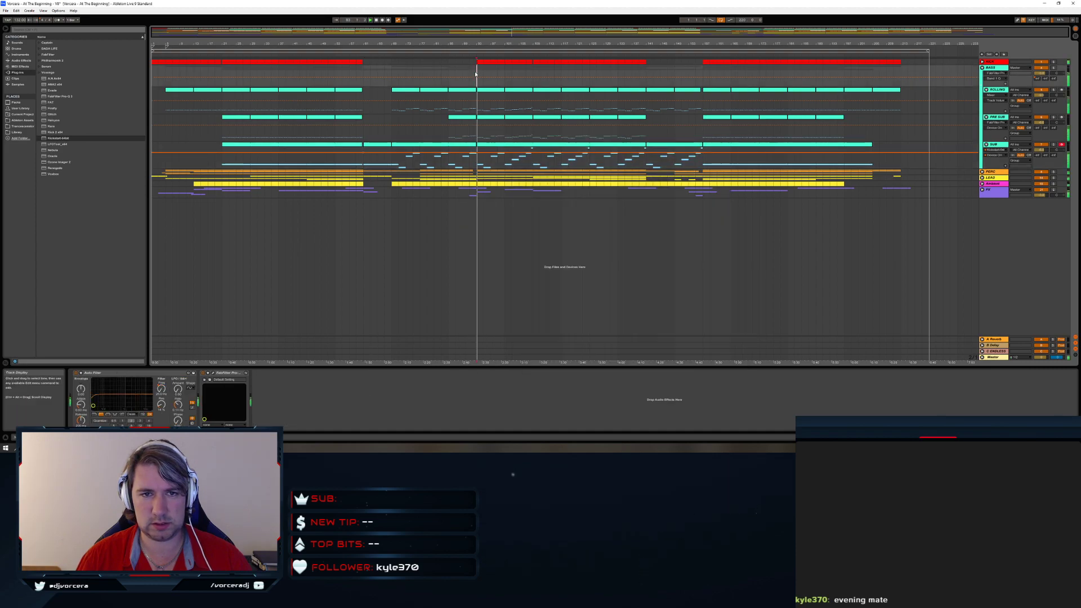
pyautogui.click(478, 154)
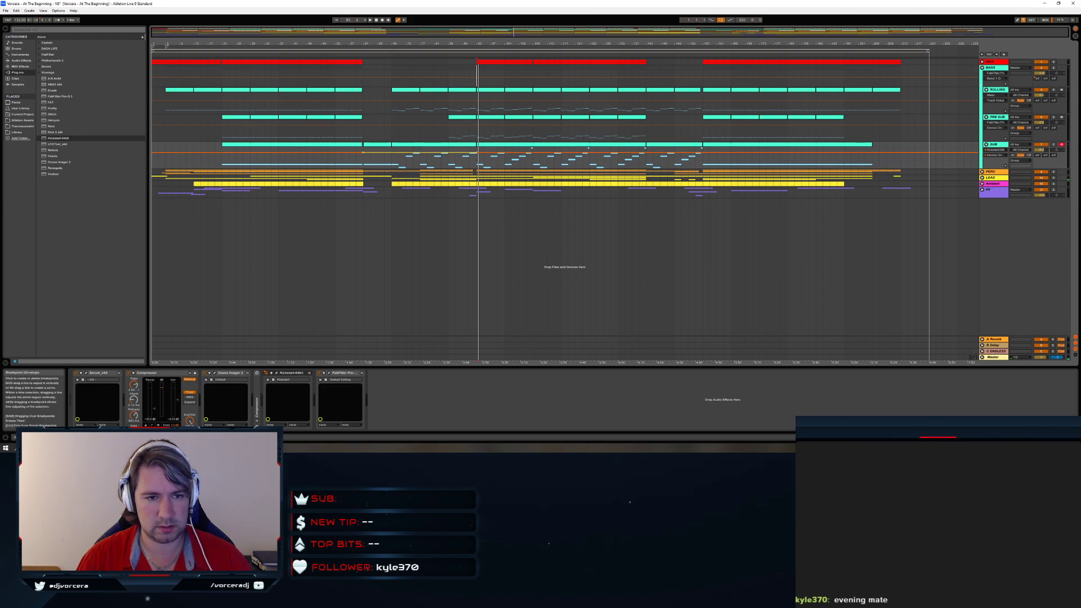
pyautogui.moveTo(363, 160); pyautogui.dragTo(478, 155)
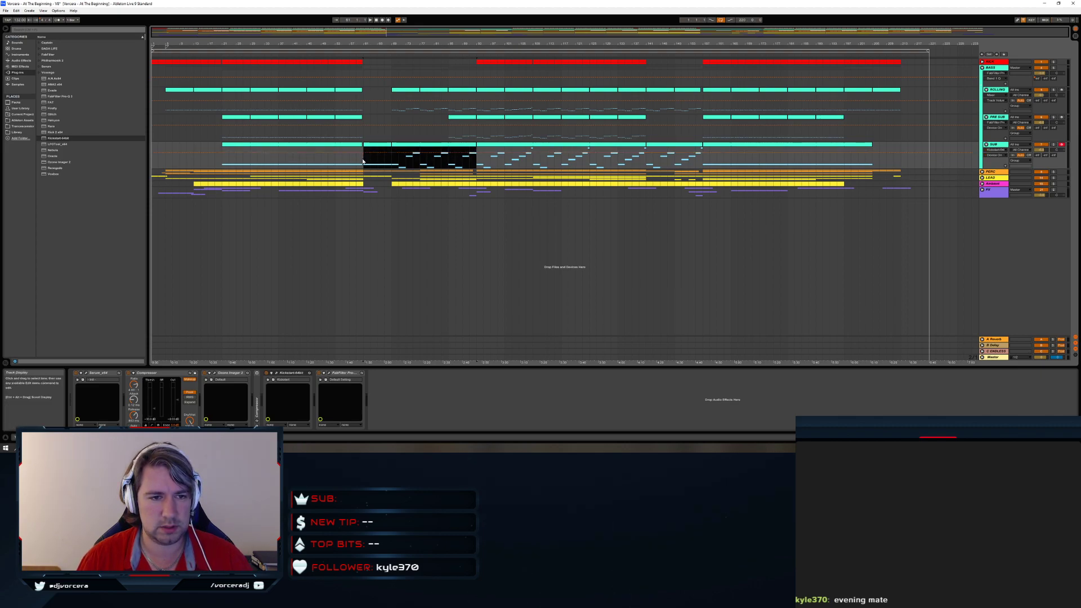
pyautogui.click(364, 161)
pyautogui.moveTo(377, 160); pyautogui.dragTo(478, 151)
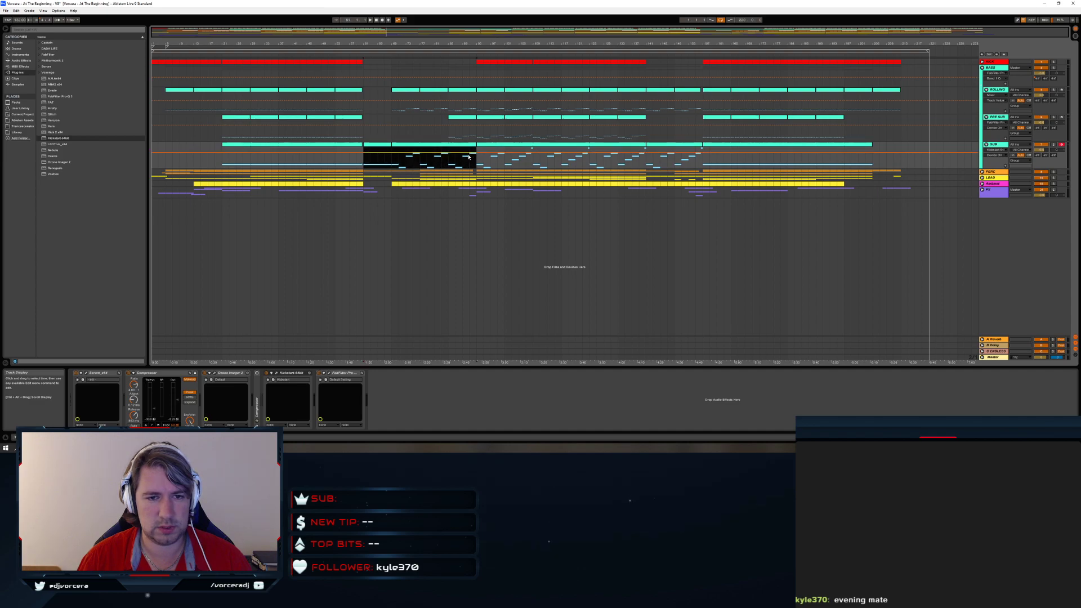
# Play from just before the breakdown and fine-tune the output gain of the SUB track's first Compressor
pyautogui.click(353, 159)
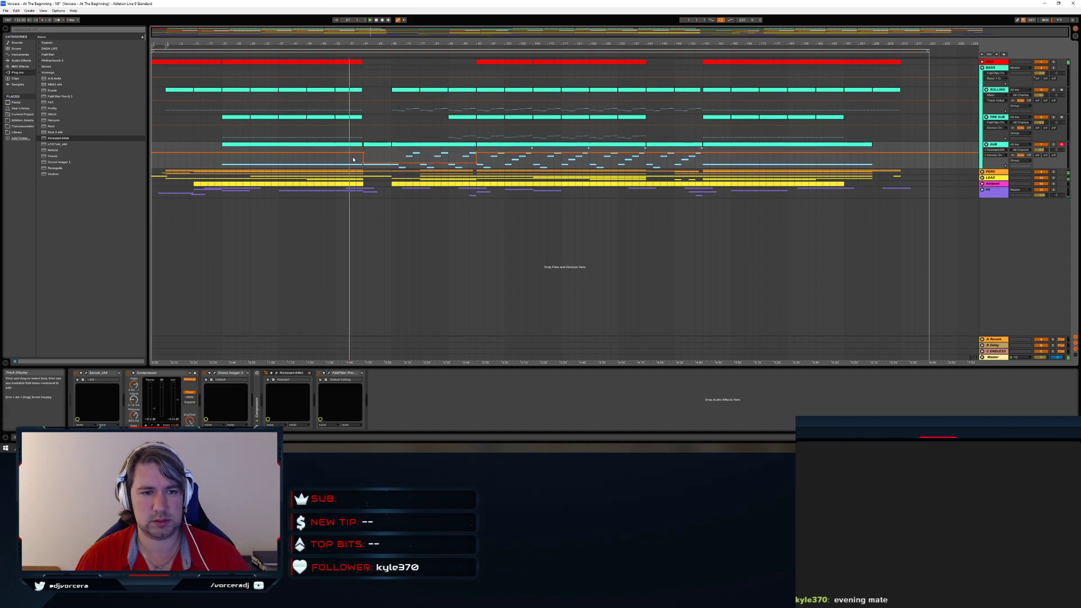
pyautogui.press('space')
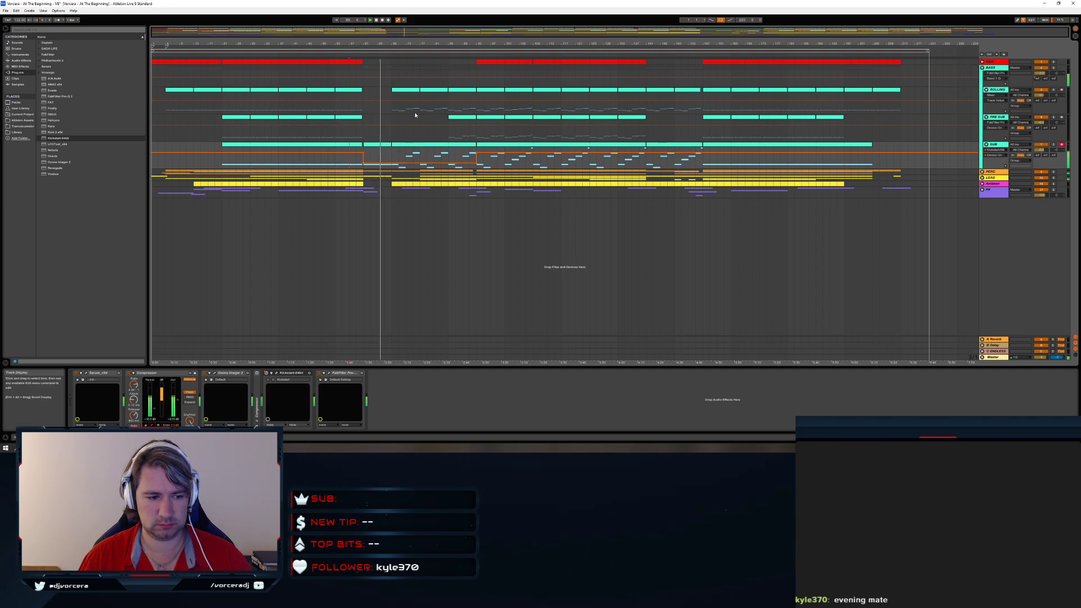
pyautogui.moveTo(177, 400); pyautogui.dragTo(178, 398)
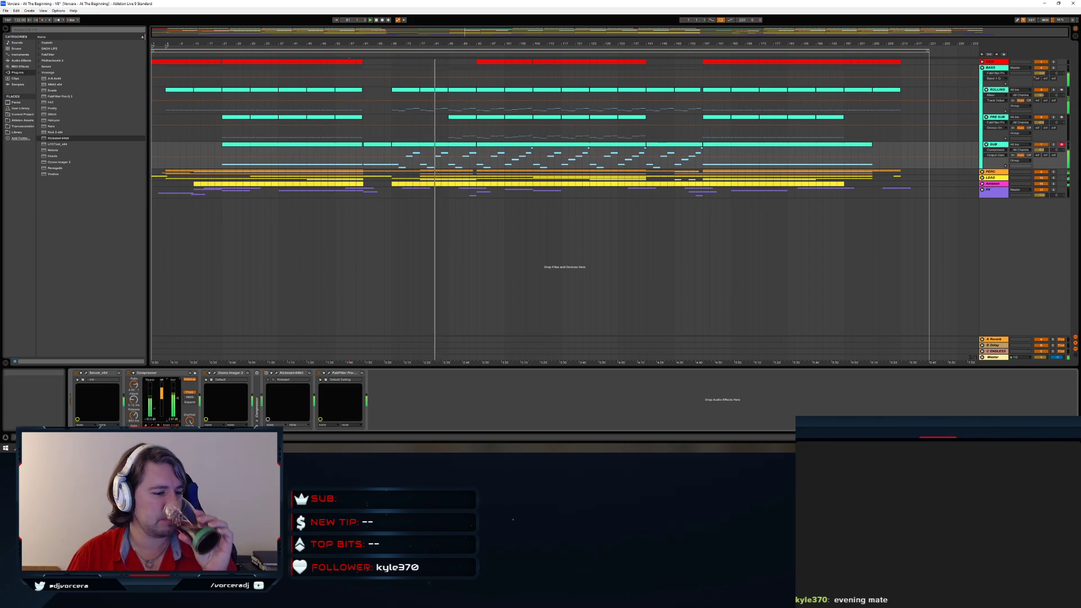
# Switch to OBS Studio to check the live stream, and return to Ableton Live
pyautogui.hotkey('alt', 'Tab')
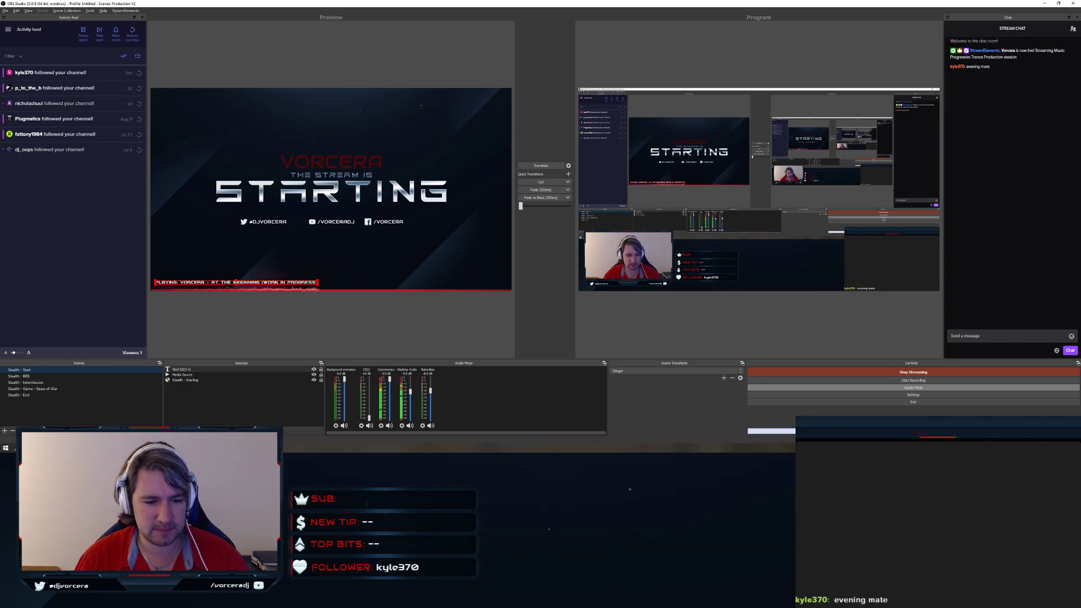
pyautogui.hotkey('alt', 'Tab')
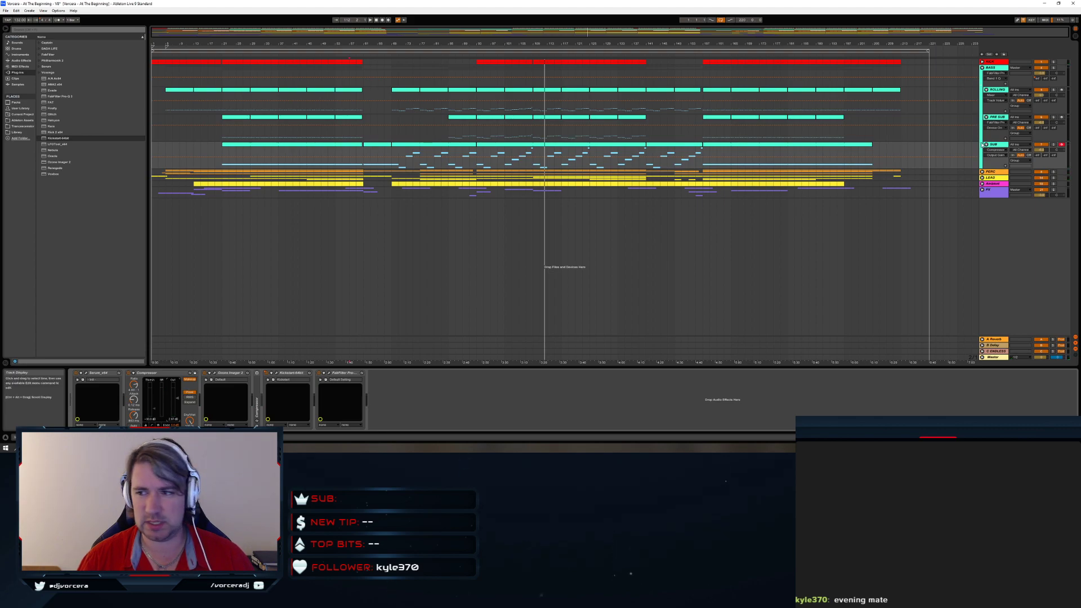
# Duplicate the SUB track with its clips and device chain
pyautogui.click(996, 145)
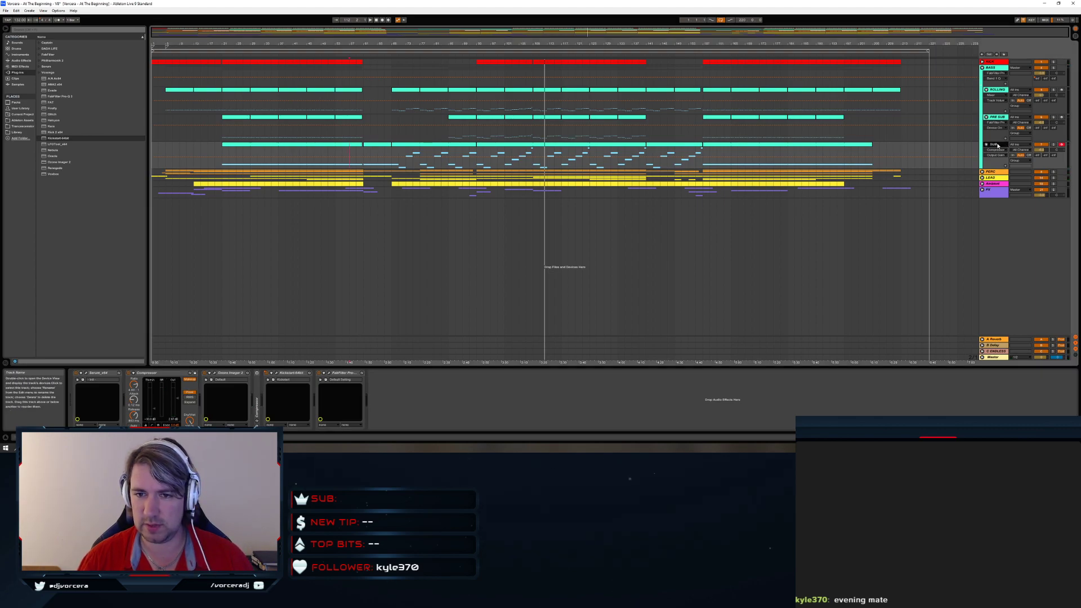
pyautogui.hotkey('ctrl', 'd')
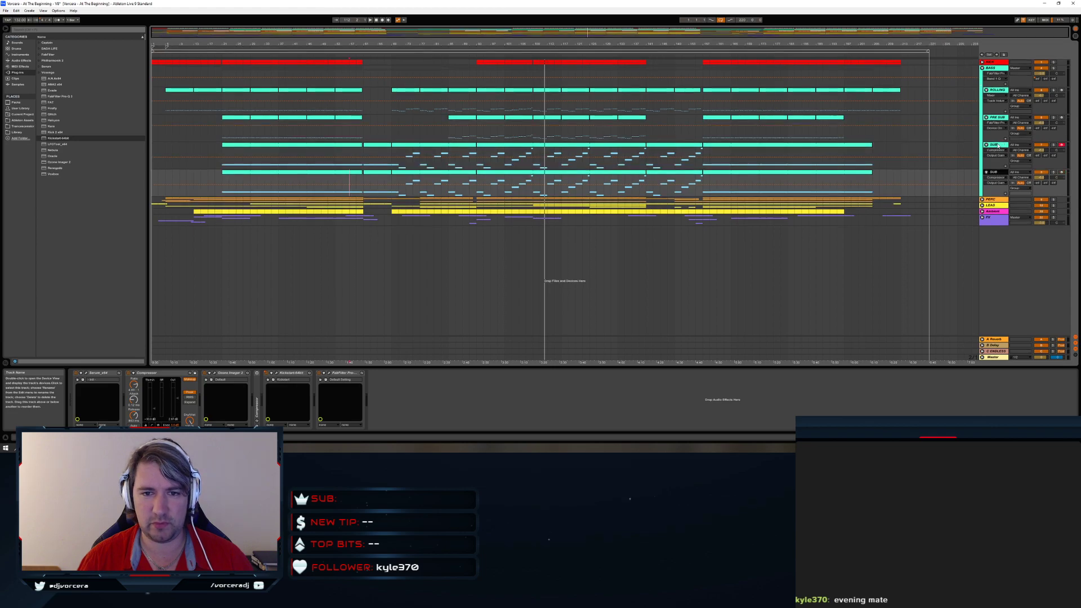
# On the upper SUB track, delete Kickstart and expand the second Compressor with its sidechain settings
pyautogui.click(381, 146)
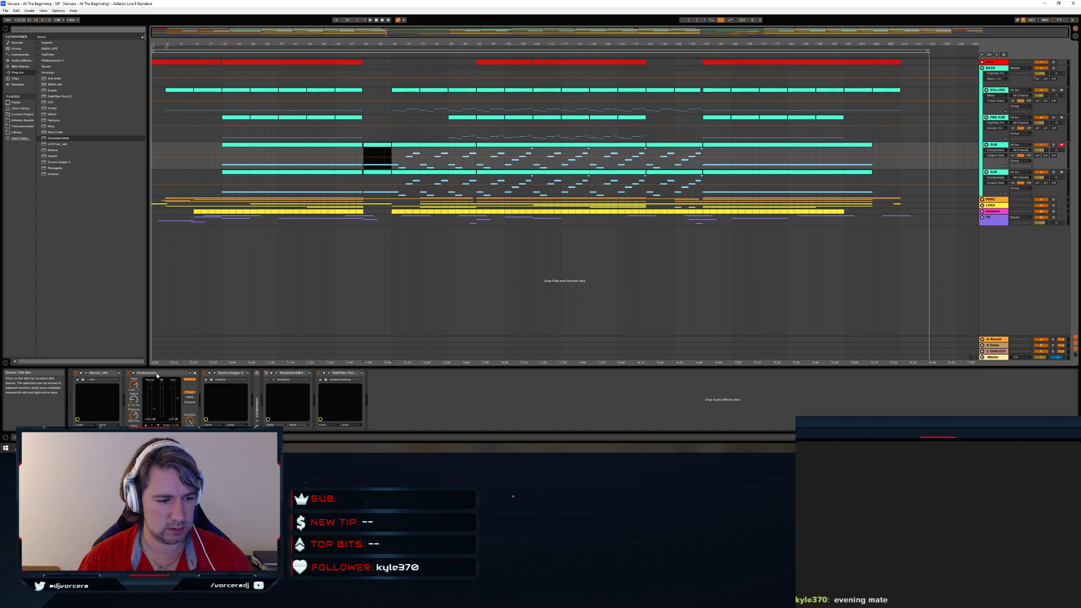
pyautogui.doubleClick(257, 386)
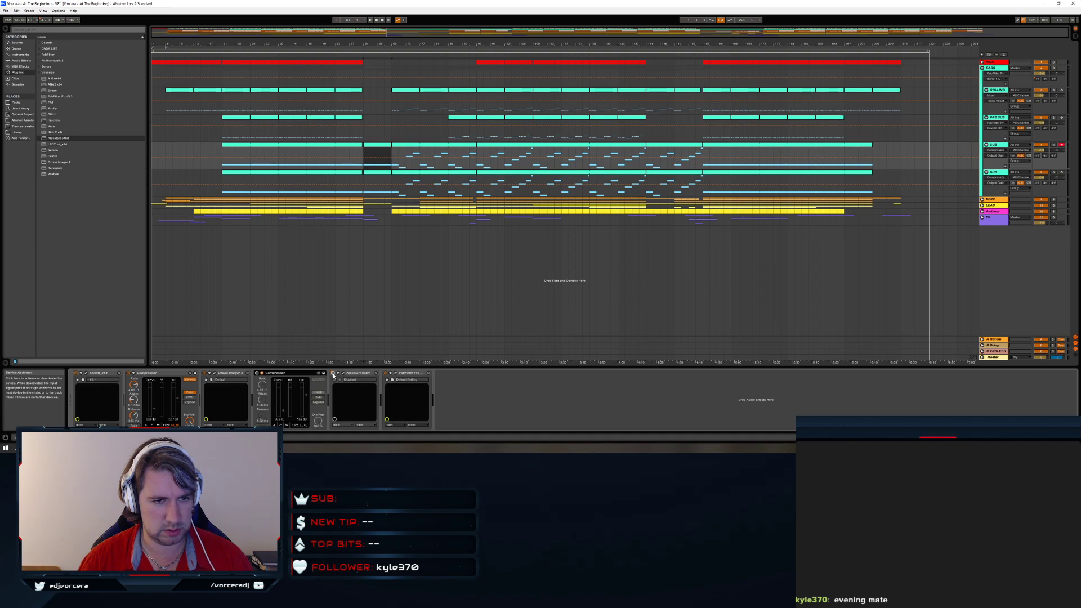
pyautogui.click(356, 374)
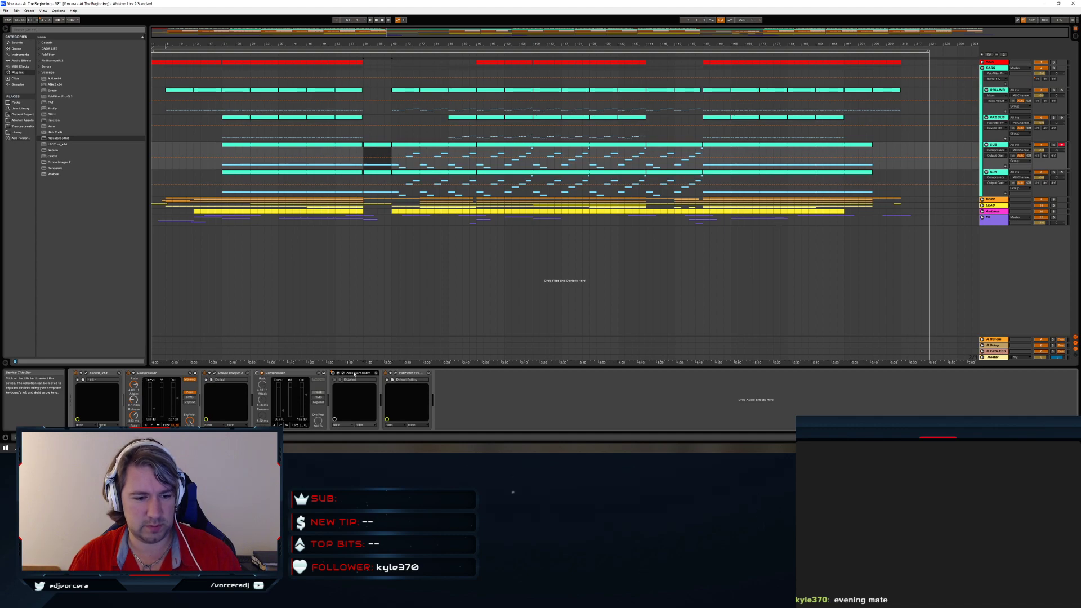
pyautogui.press('Delete')
pyautogui.click(265, 373)
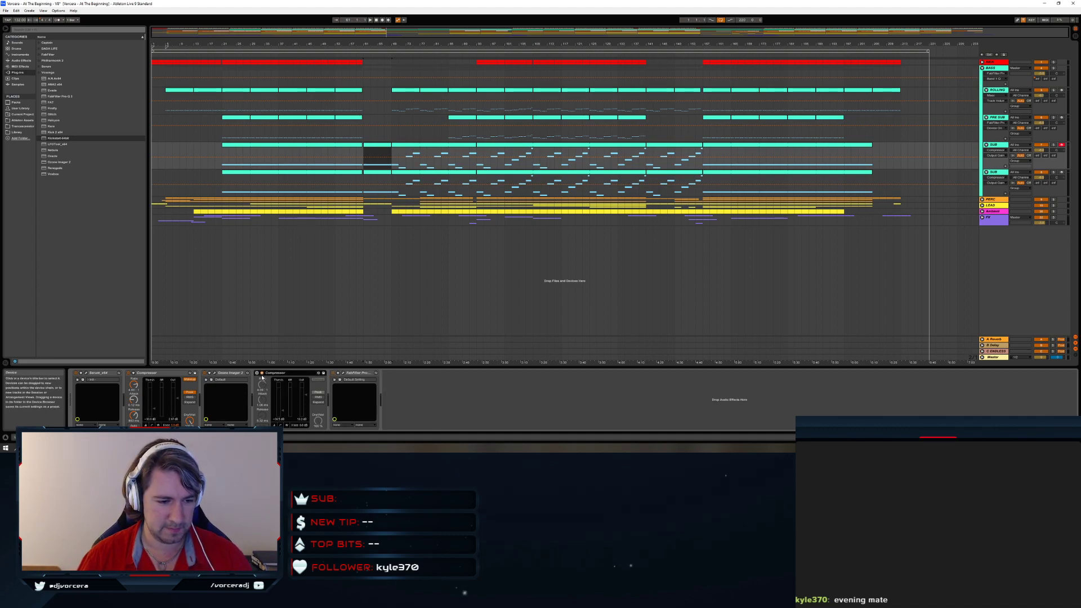
pyautogui.click(257, 378)
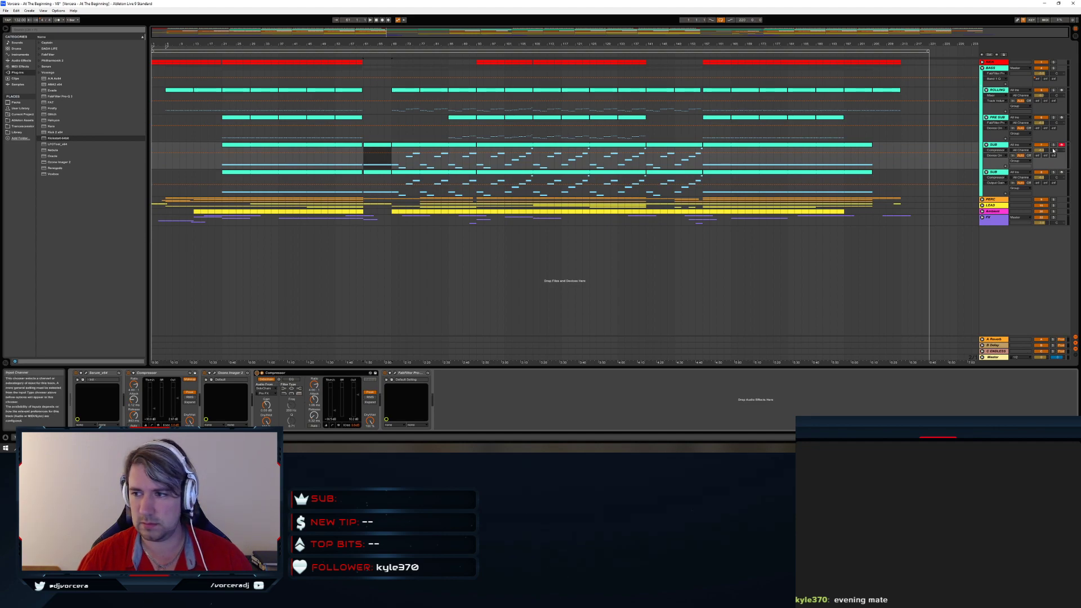
# Mute the lower SUB track, play from the start of the SUB clips, and compare the device chains of both SUB tracks
pyautogui.click(1045, 147)
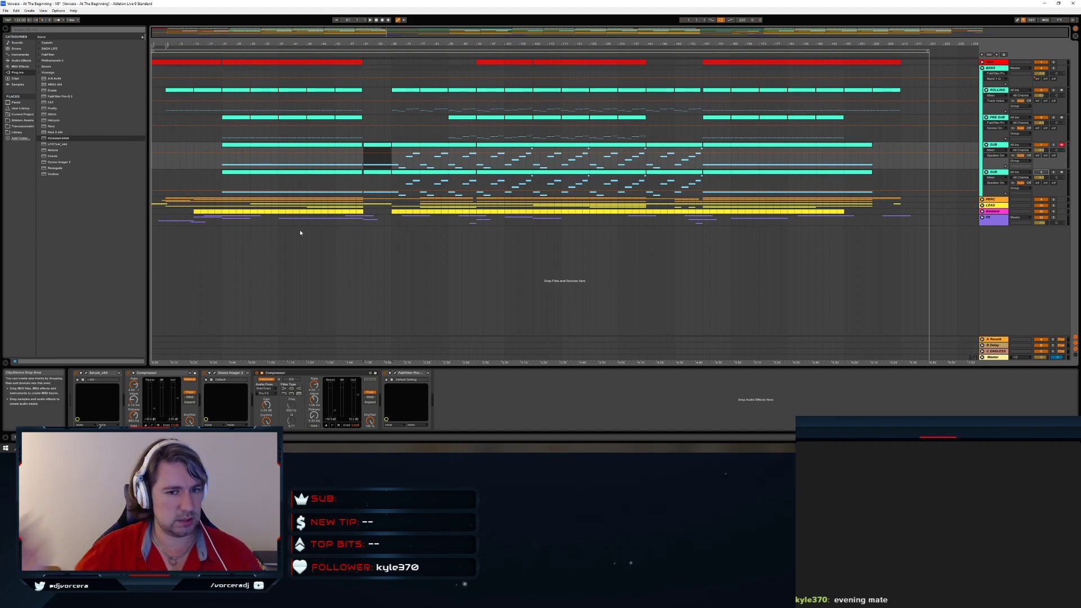
pyautogui.click(226, 163)
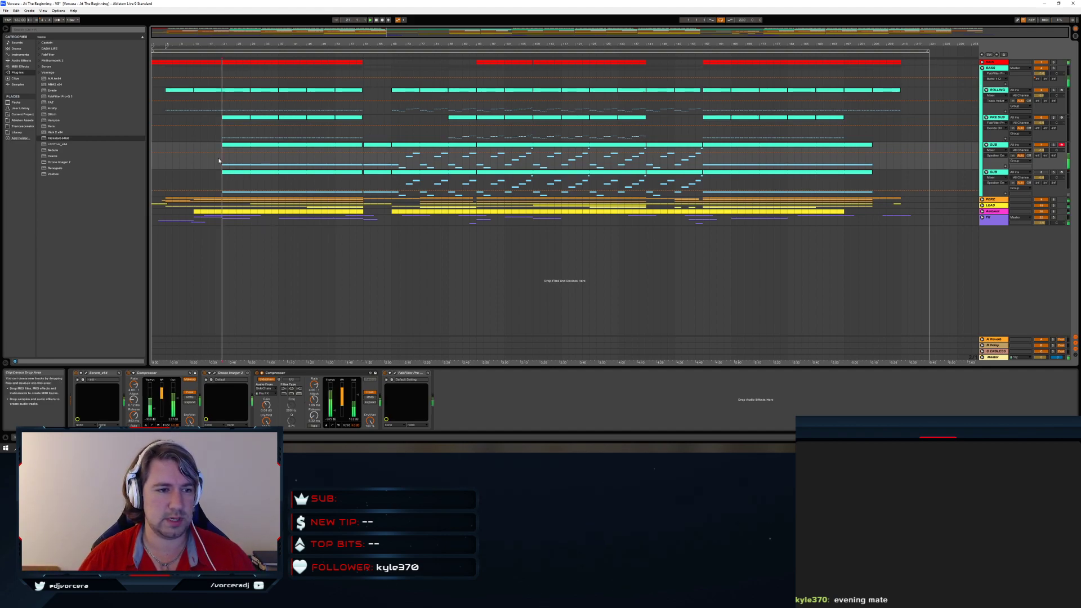
pyautogui.press('space')
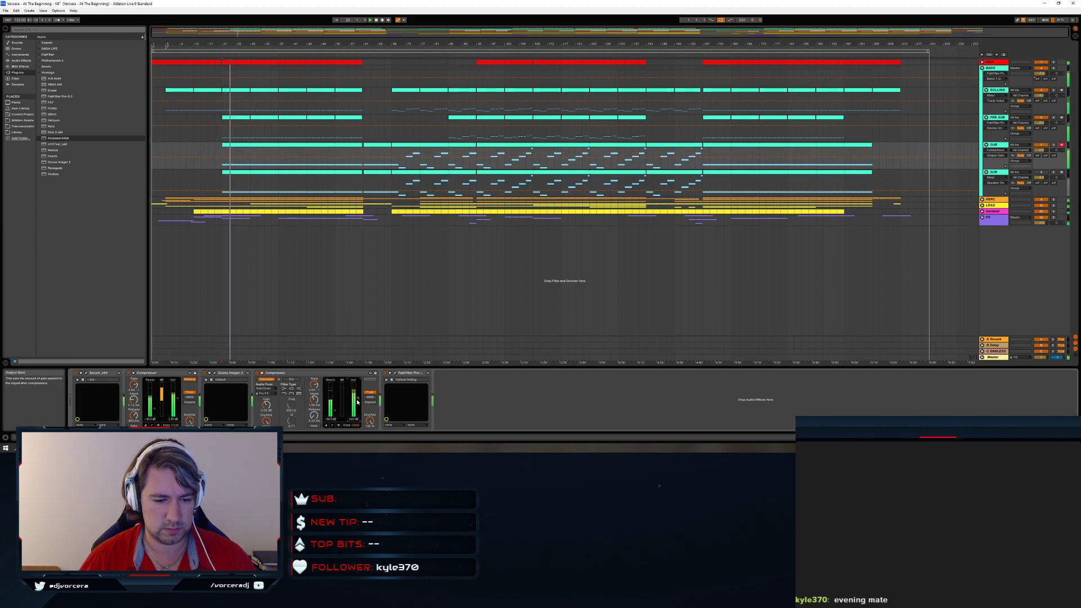
pyautogui.click(263, 177)
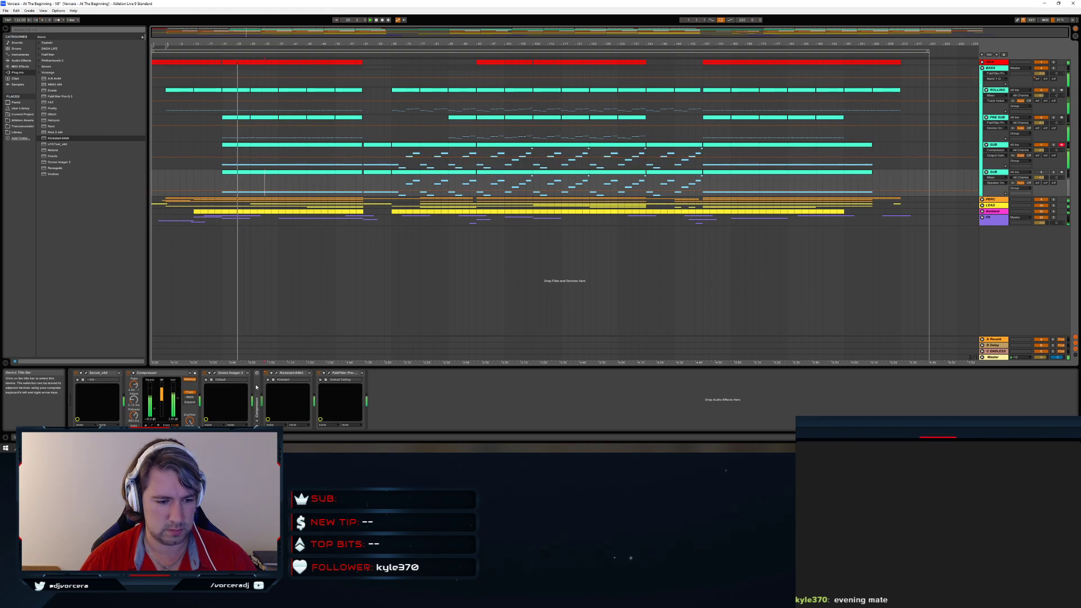
pyautogui.click(317, 154)
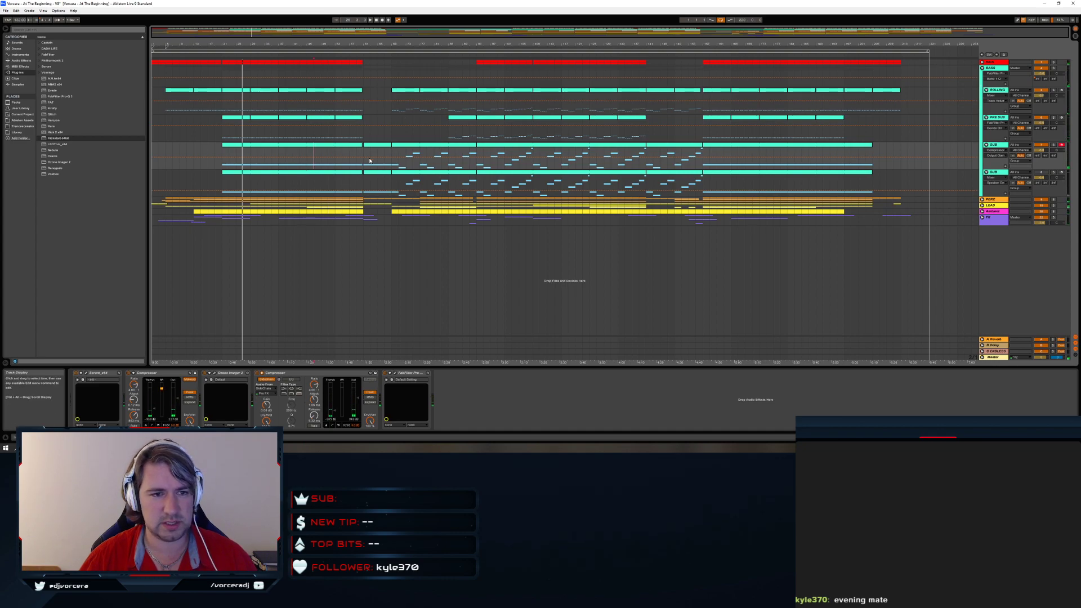
# In the upper SUB track's Serum, change oscillator B's wavetable position from the triangle to the saw shape
pyautogui.click(86, 372)
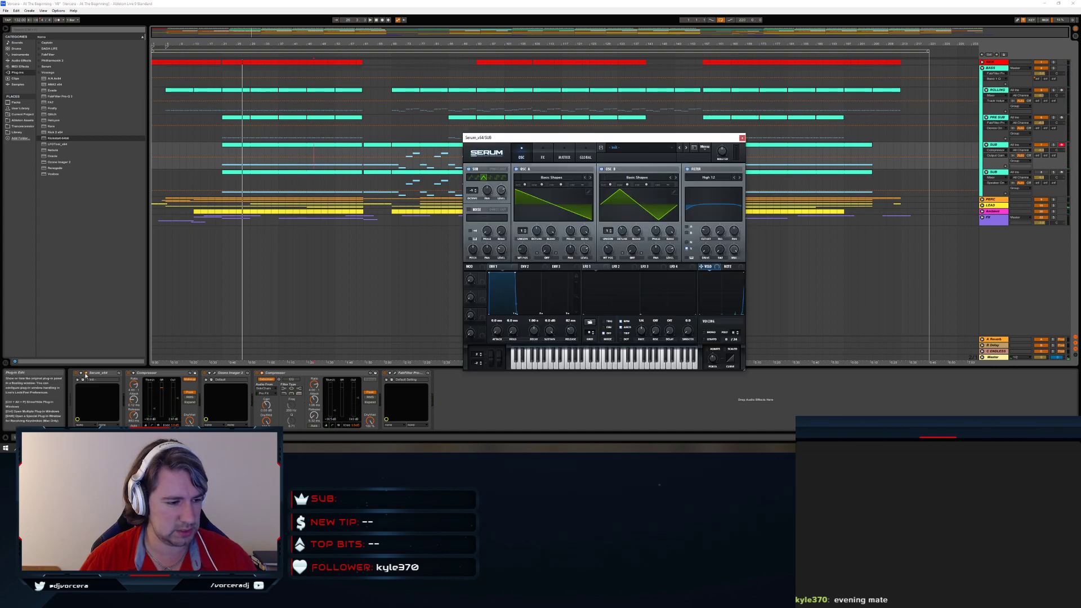
pyautogui.moveTo(610, 256); pyautogui.dragTo(609, 258)
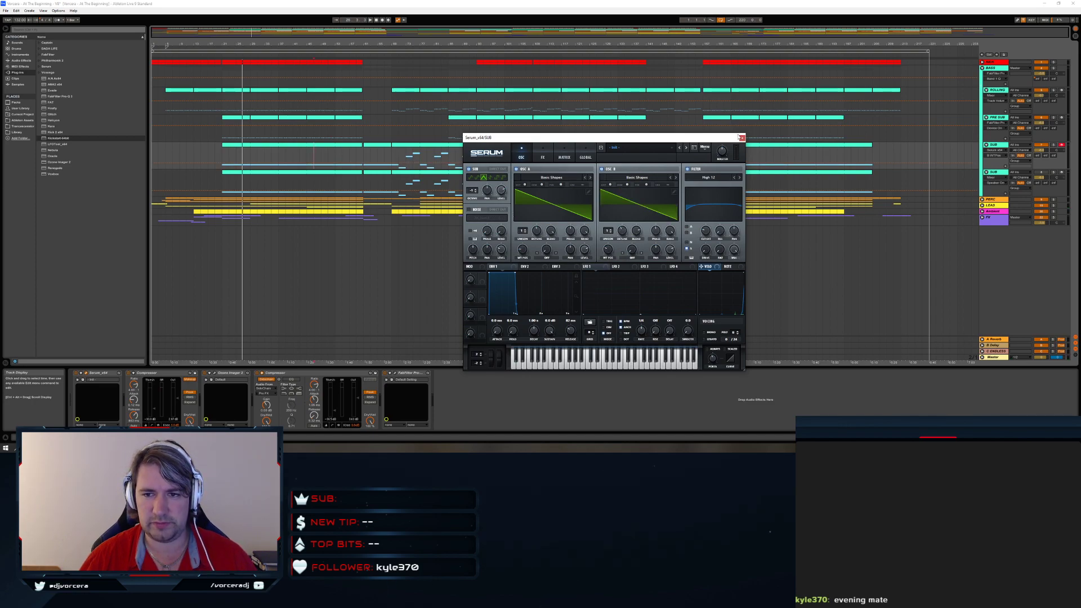
pyautogui.click(743, 139)
# Play from the start of the SUB clips and solo the two SUB tracks alternately to compare their sound
pyautogui.press('space')
pyautogui.click(218, 183)
pyautogui.press('space')
pyautogui.press('space')
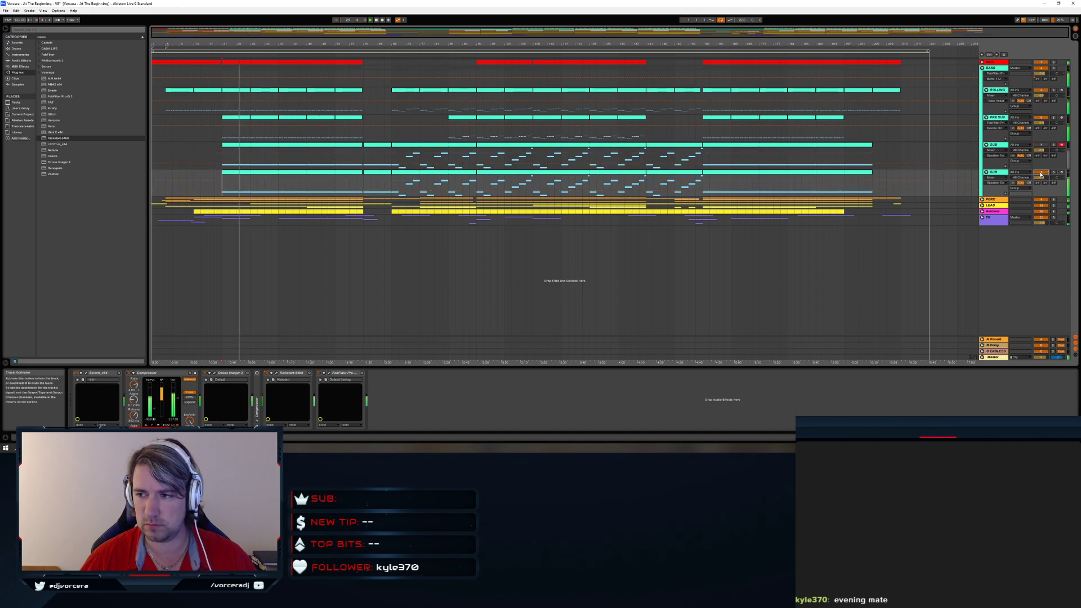
pyautogui.click(1054, 145)
pyautogui.click(1053, 172)
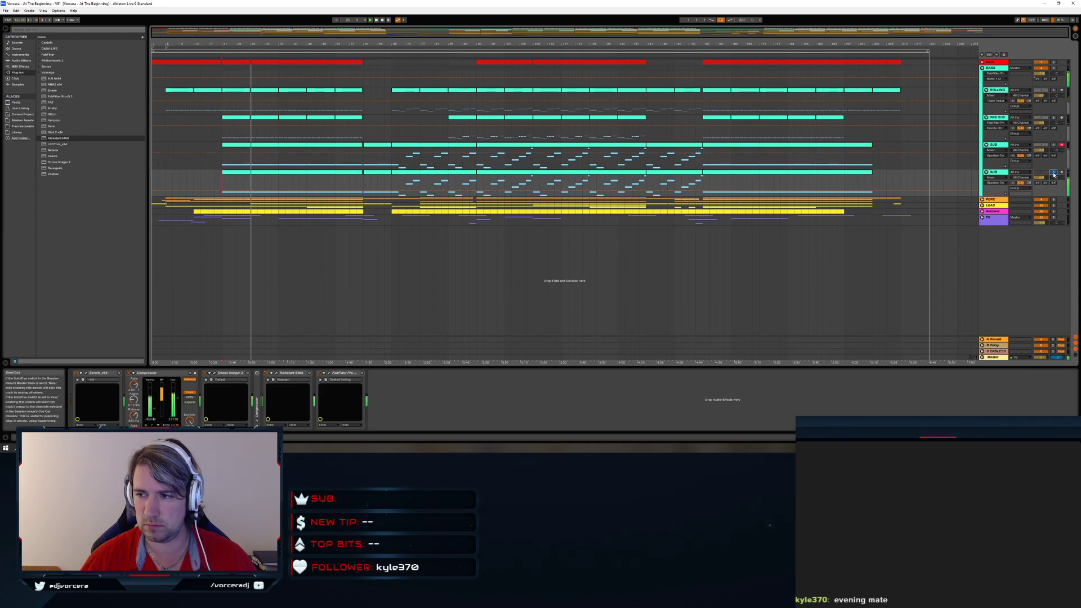
pyautogui.click(1054, 145)
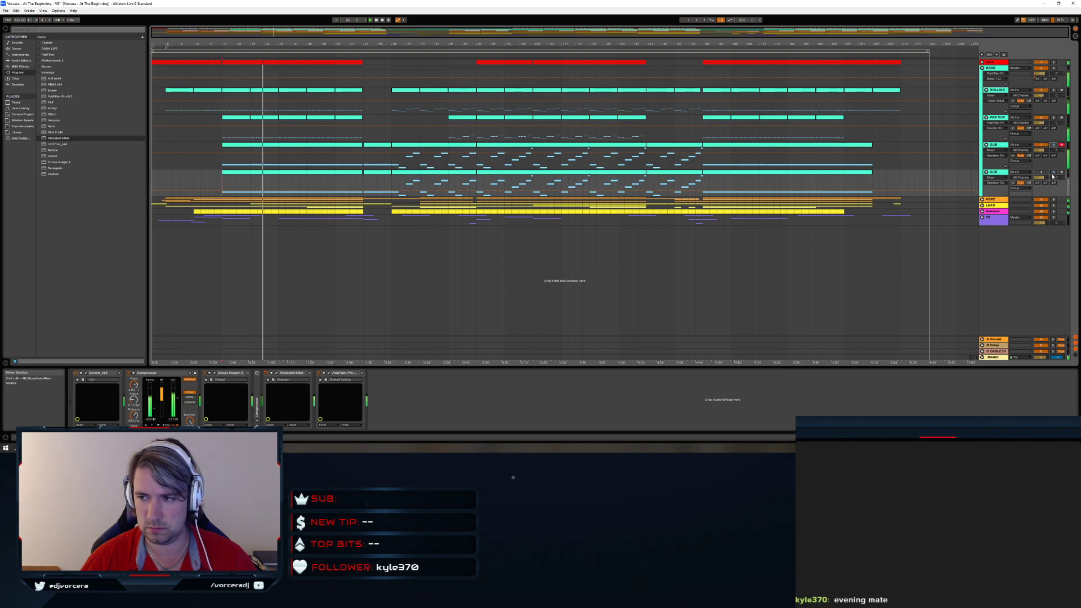
pyautogui.click(1054, 173)
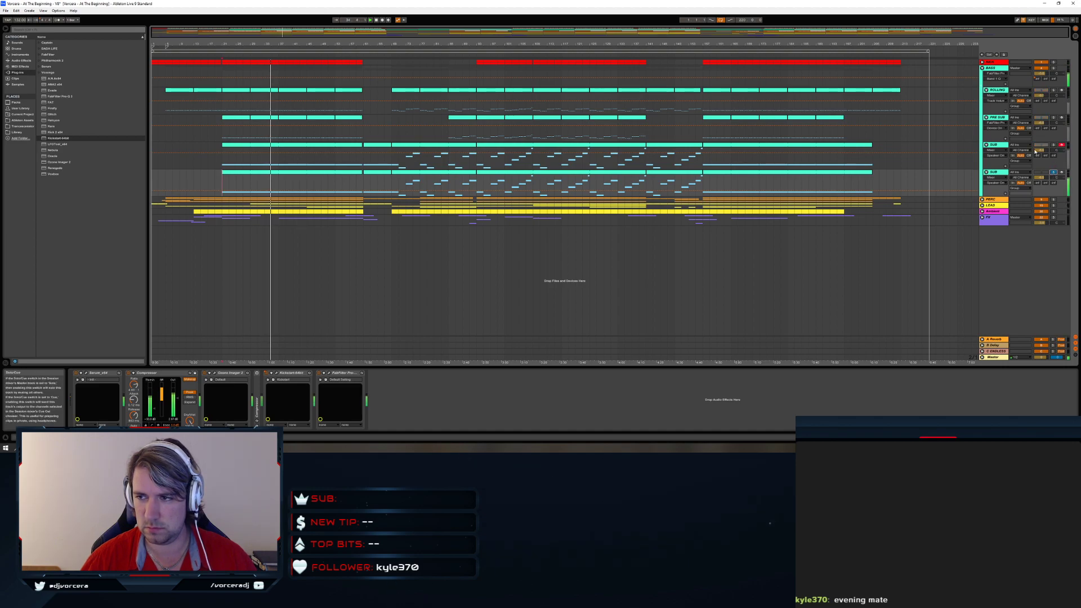
pyautogui.click(1053, 145)
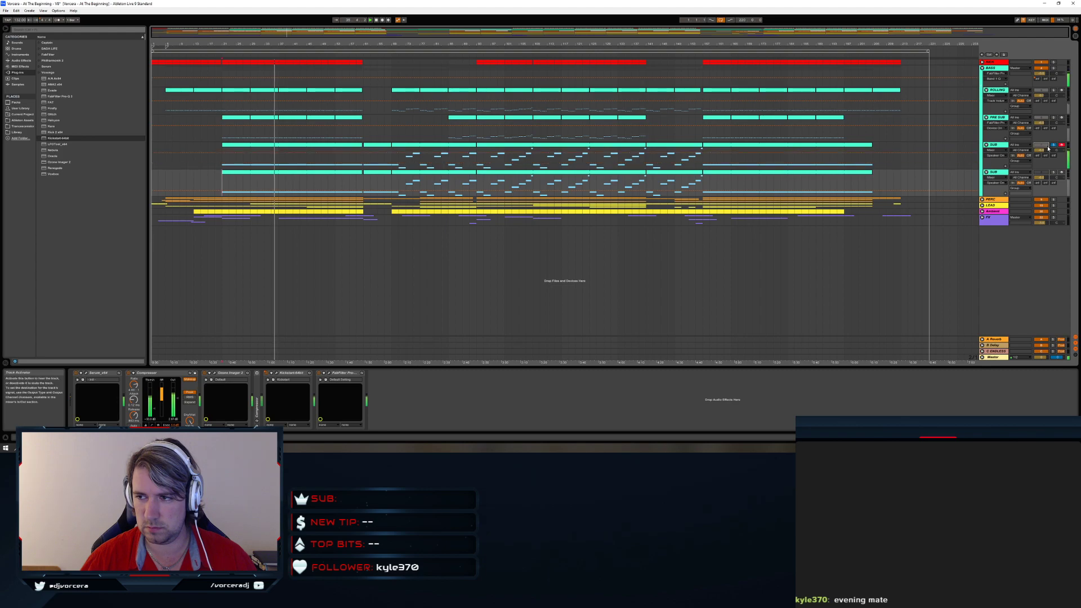
# In the lower SUB track's Pro-Q 3, lower the high-cut frequency, bring the bell boost down to about 0 dB and raise the low-cut frequency
pyautogui.click(329, 373)
pyautogui.click(329, 373)
pyautogui.click(329, 375)
pyautogui.moveTo(558, 125); pyautogui.dragTo(537, 124)
pyautogui.moveTo(523, 75); pyautogui.dragTo(521, 107)
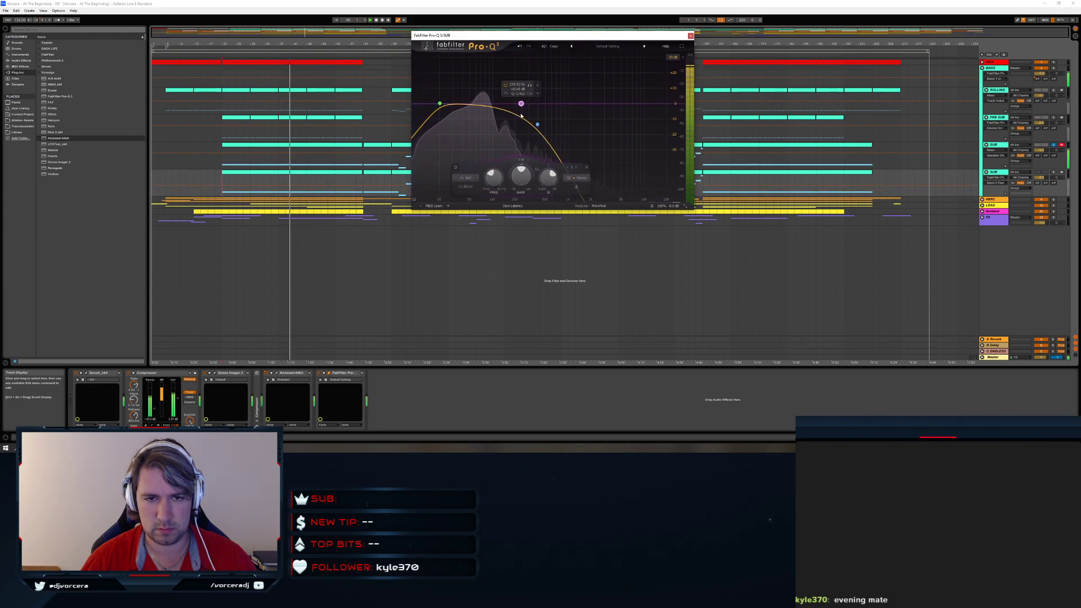
pyautogui.moveTo(440, 104)
pyautogui.mouseDown()
pyautogui.moveTo(502, 107)
pyautogui.moveTo(485, 135)
pyautogui.moveTo(506, 185)
pyautogui.moveTo(462, 103)
pyautogui.mouseUp()
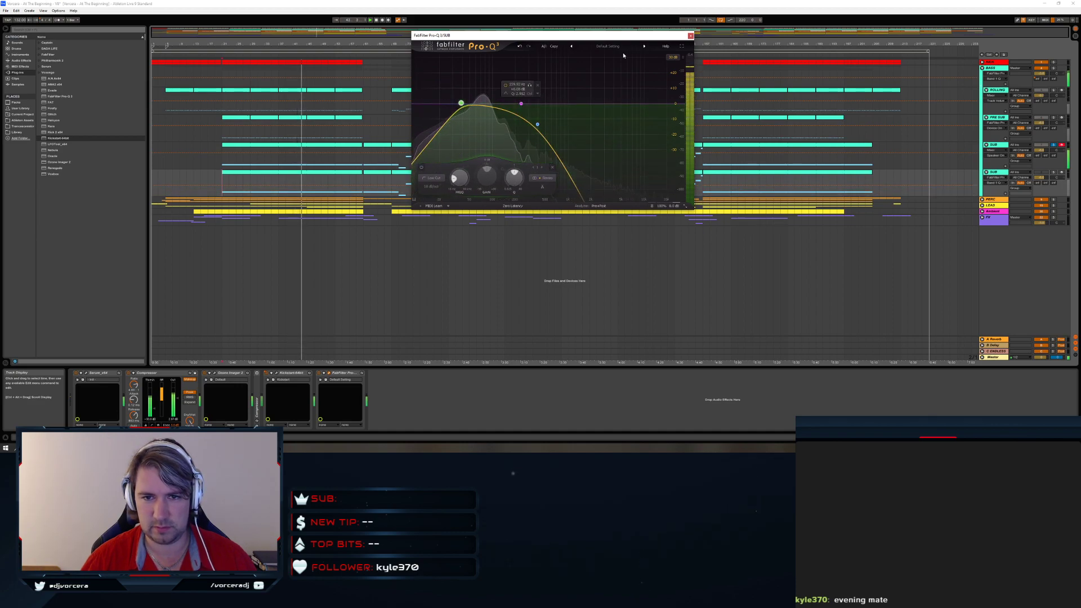
pyautogui.click(691, 35)
# In the upper SUB track's Pro-Q 3, adjust the high-cut band and bring the bell boost down to about 0 dB
pyautogui.click(321, 157)
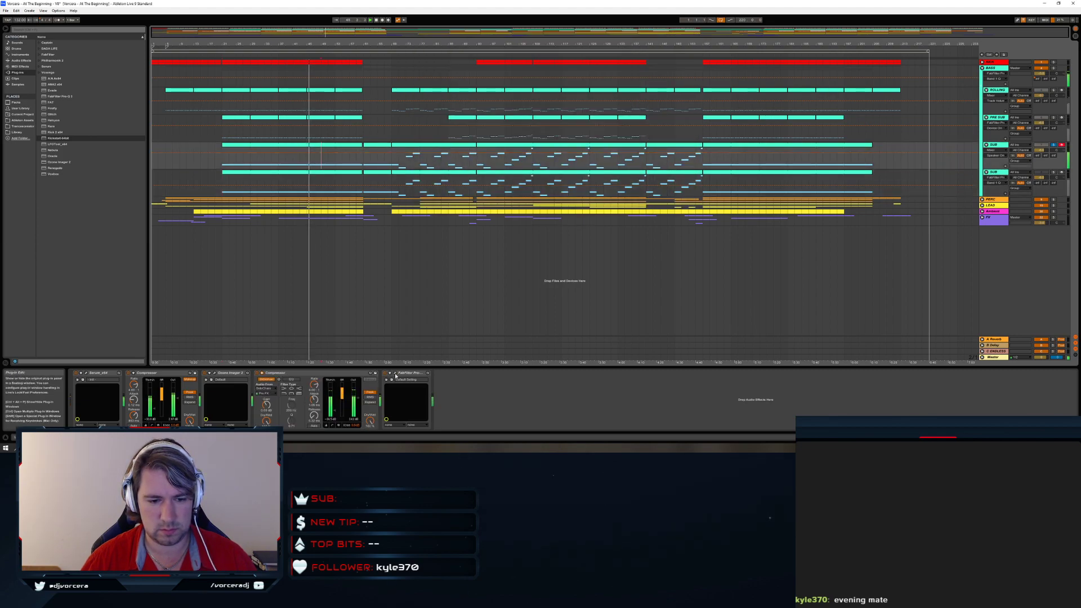
pyautogui.click(393, 379)
pyautogui.moveTo(553, 127)
pyautogui.mouseDown()
pyautogui.moveTo(482, 127)
pyautogui.moveTo(550, 116)
pyautogui.mouseUp()
pyautogui.moveTo(523, 75); pyautogui.dragTo(523, 104)
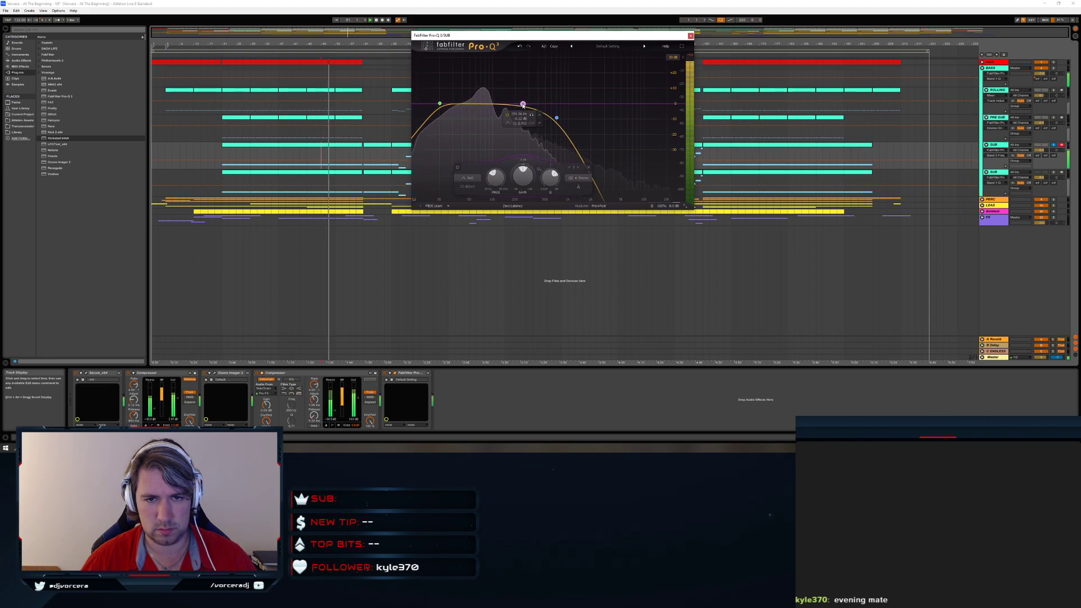
pyautogui.click(691, 36)
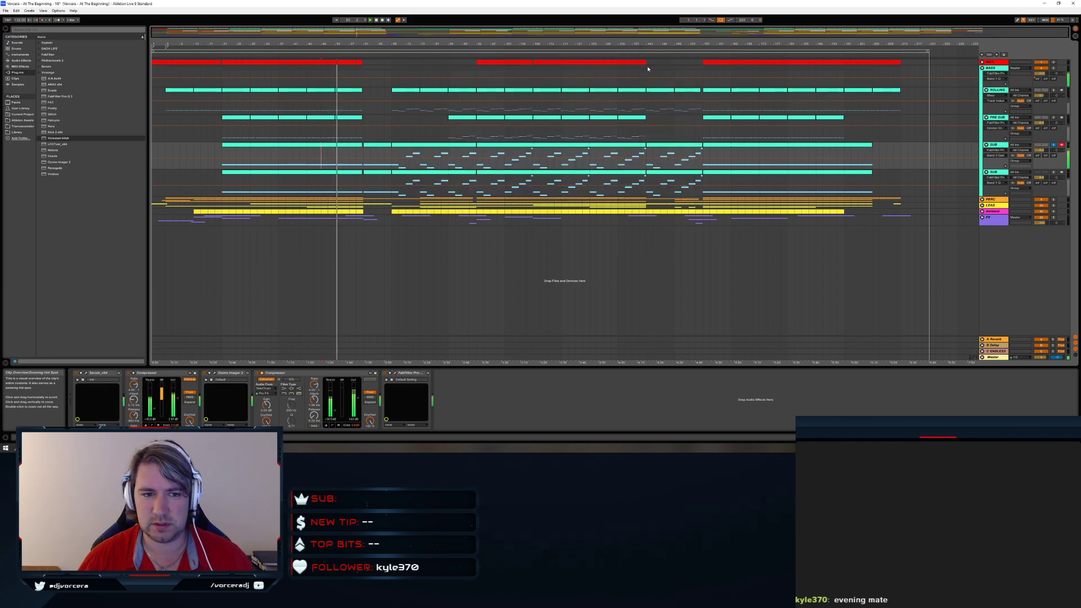
# Solo the lower SUB track and reshape its Pro-Q 3 curve, boosting the bell band again and shifting the high cut slightly lower
pyautogui.click(1056, 174)
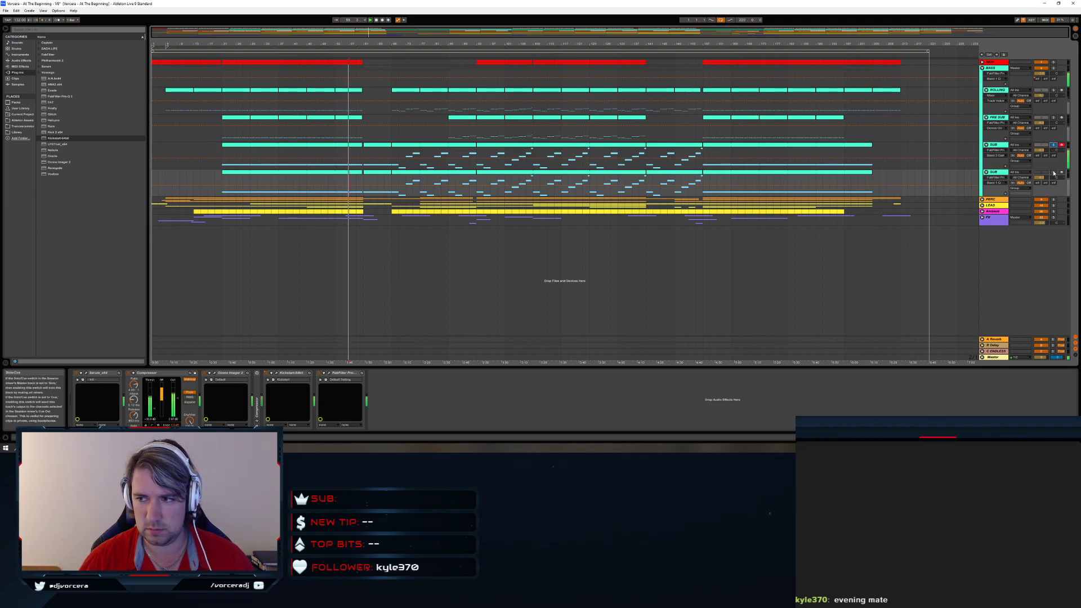
pyautogui.click(347, 175)
pyautogui.click(329, 374)
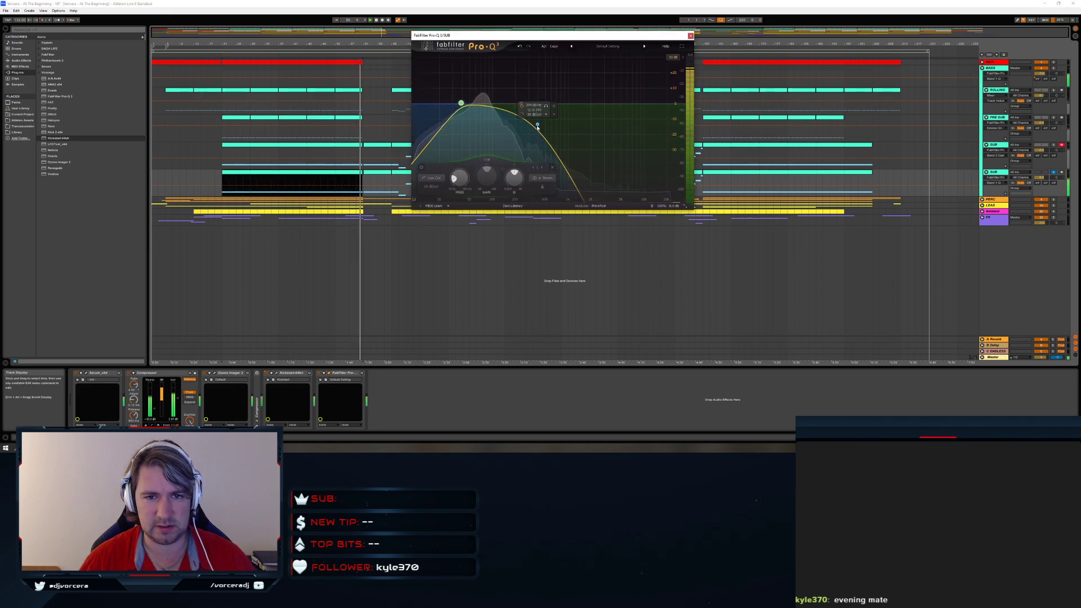
pyautogui.click(520, 105)
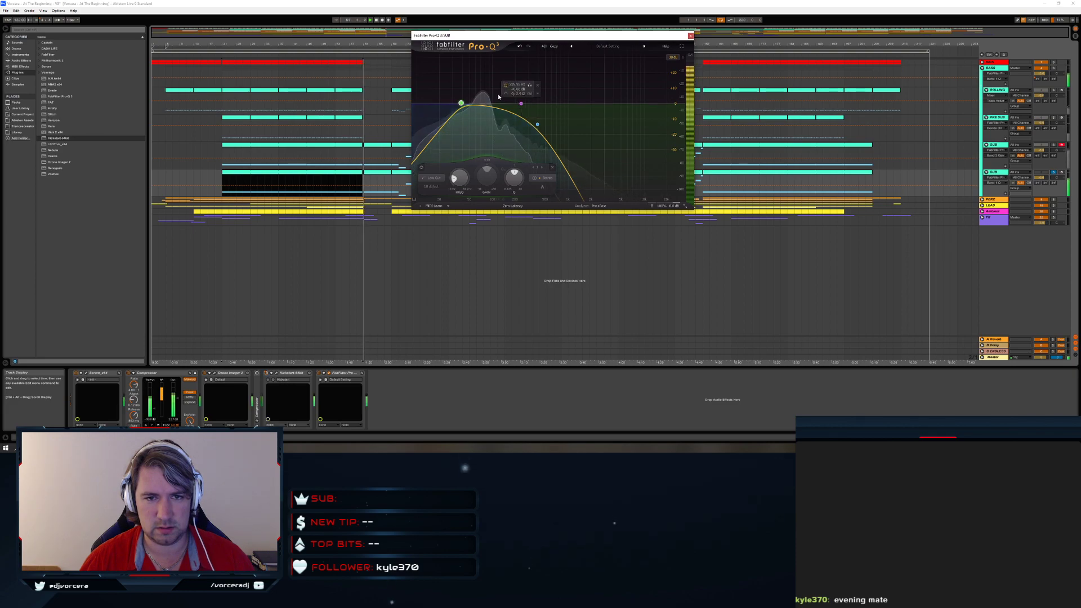
pyautogui.click(390, 133)
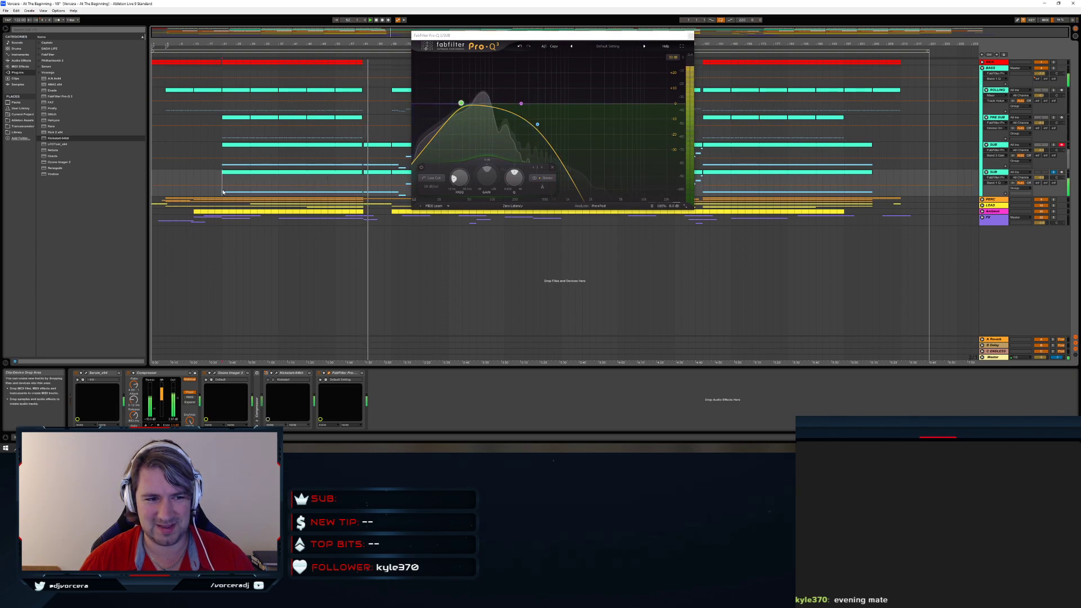
pyautogui.moveTo(520, 104); pyautogui.dragTo(538, 79)
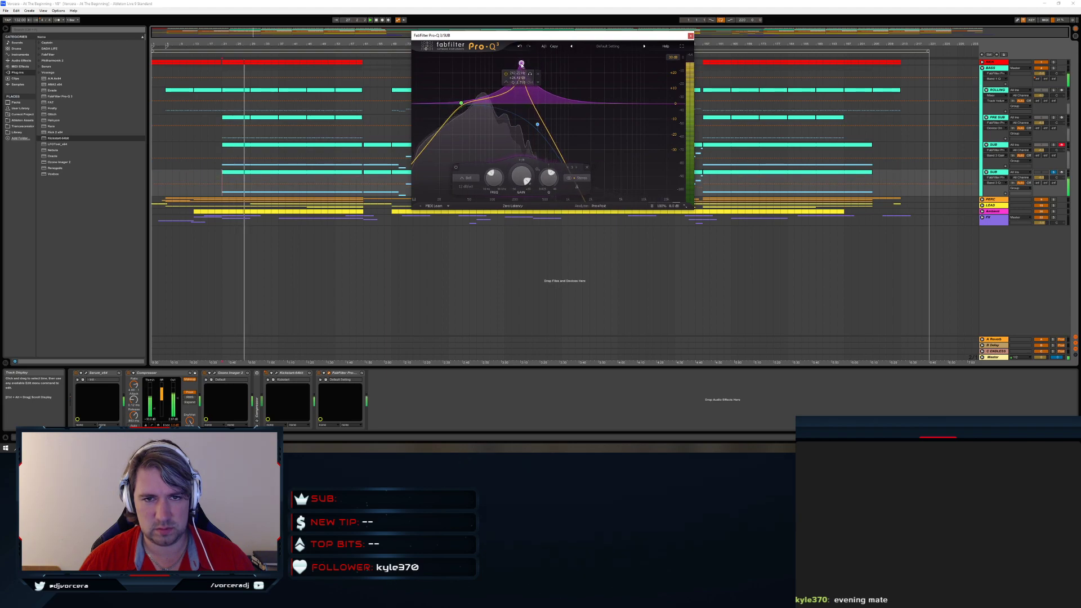
pyautogui.moveTo(521, 72); pyautogui.dragTo(521, 72)
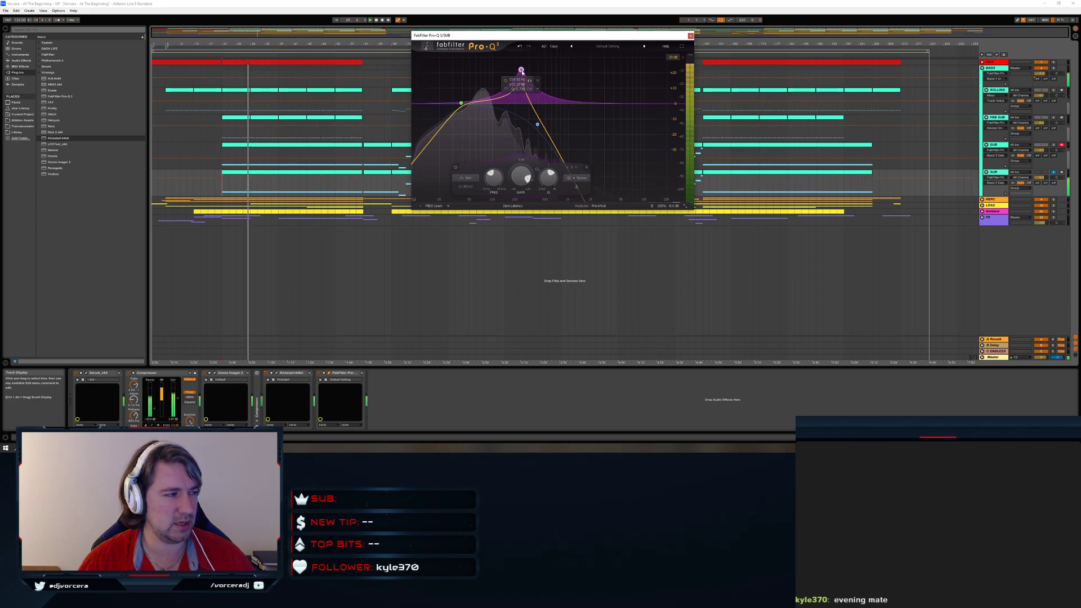
pyautogui.moveTo(521, 71)
pyautogui.mouseDown()
pyautogui.moveTo(493, 80)
pyautogui.moveTo(519, 84)
pyautogui.moveTo(484, 66)
pyautogui.moveTo(505, 97)
pyautogui.moveTo(520, 103)
pyautogui.moveTo(534, 88)
pyautogui.mouseUp()
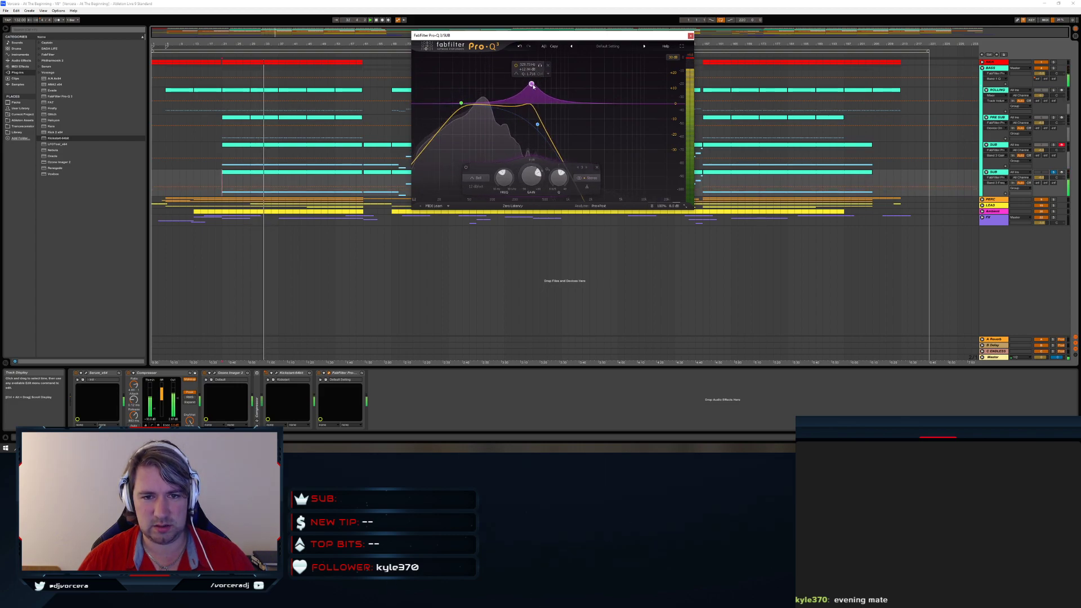
pyautogui.click(538, 125)
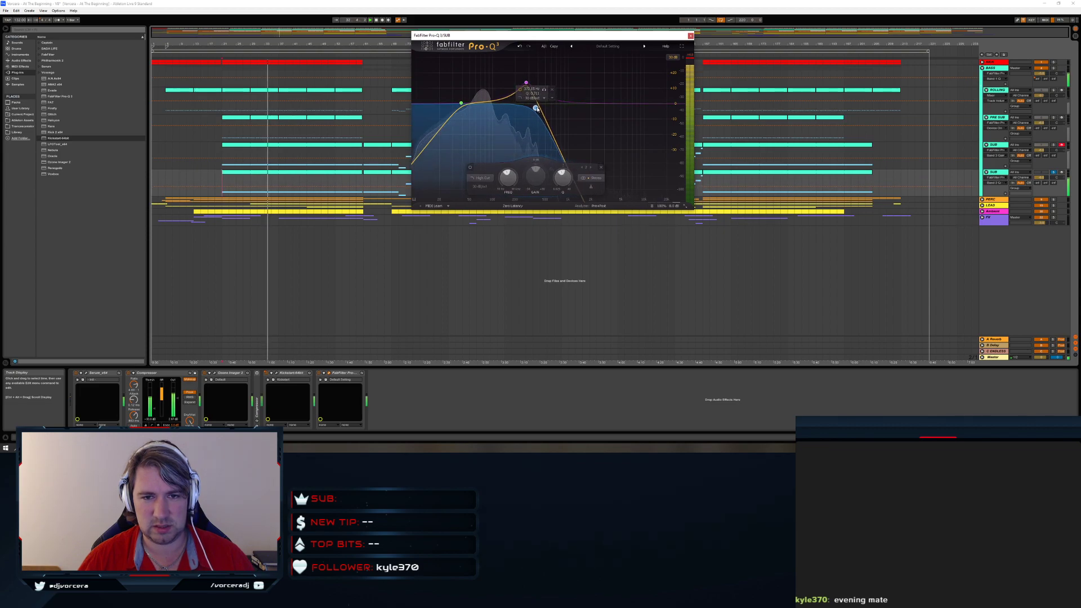
pyautogui.moveTo(526, 83); pyautogui.dragTo(522, 81)
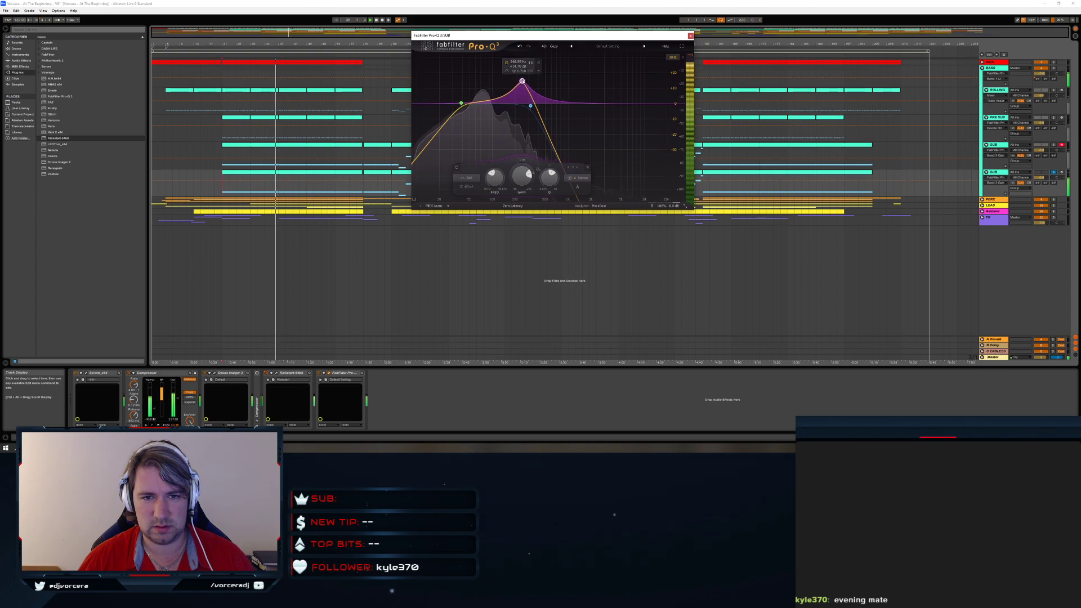
pyautogui.click(690, 35)
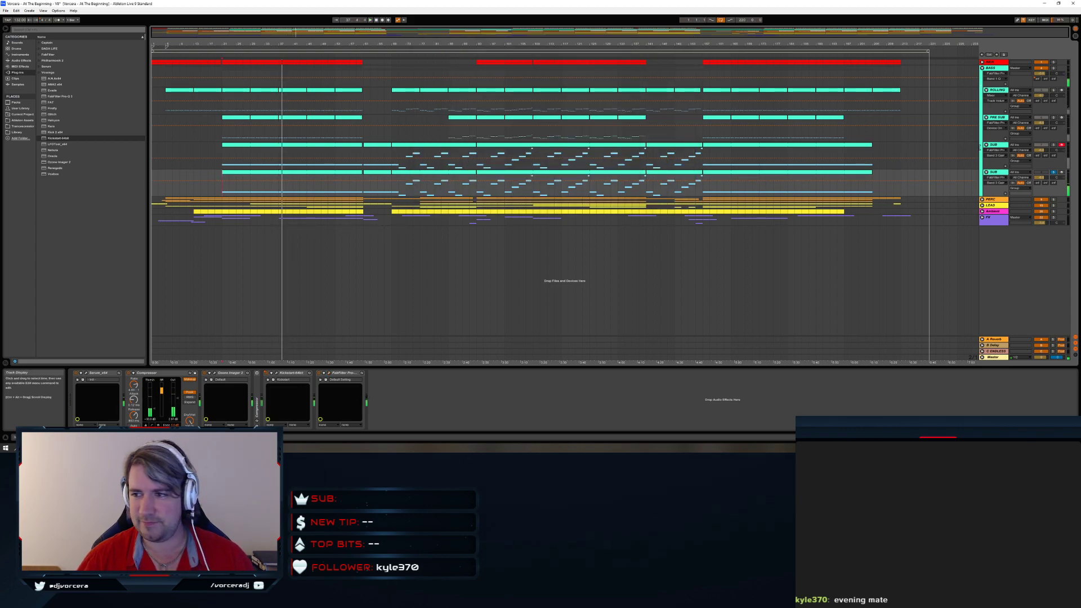
# Replay from the start of the SUB clips and switch between the two SUB tracks to compare the equalized sound
pyautogui.press('space')
pyautogui.click(1054, 145)
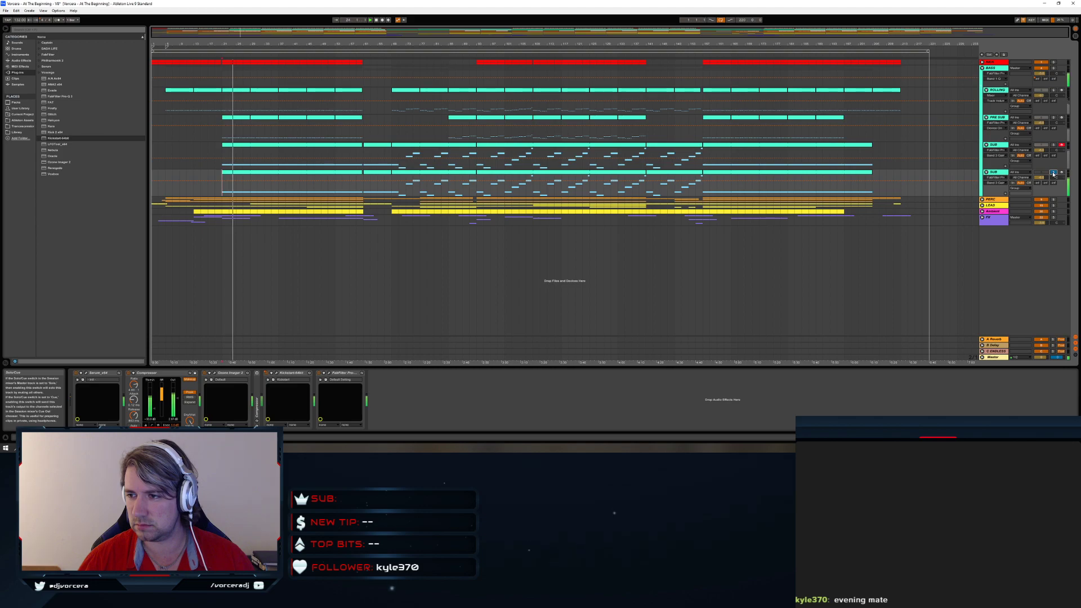
pyautogui.click(1053, 145)
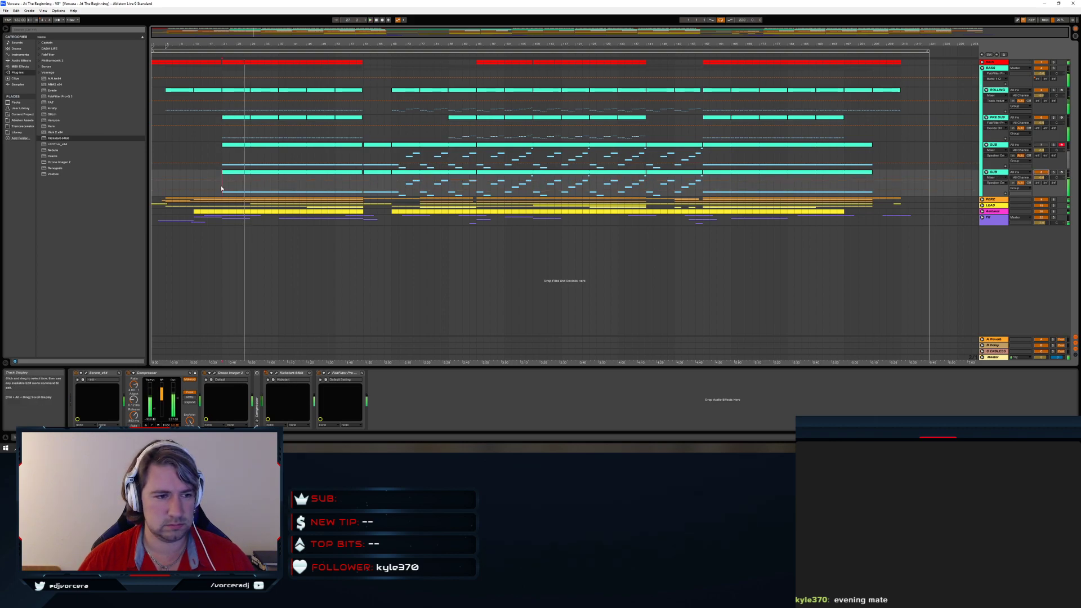
pyautogui.press('space')
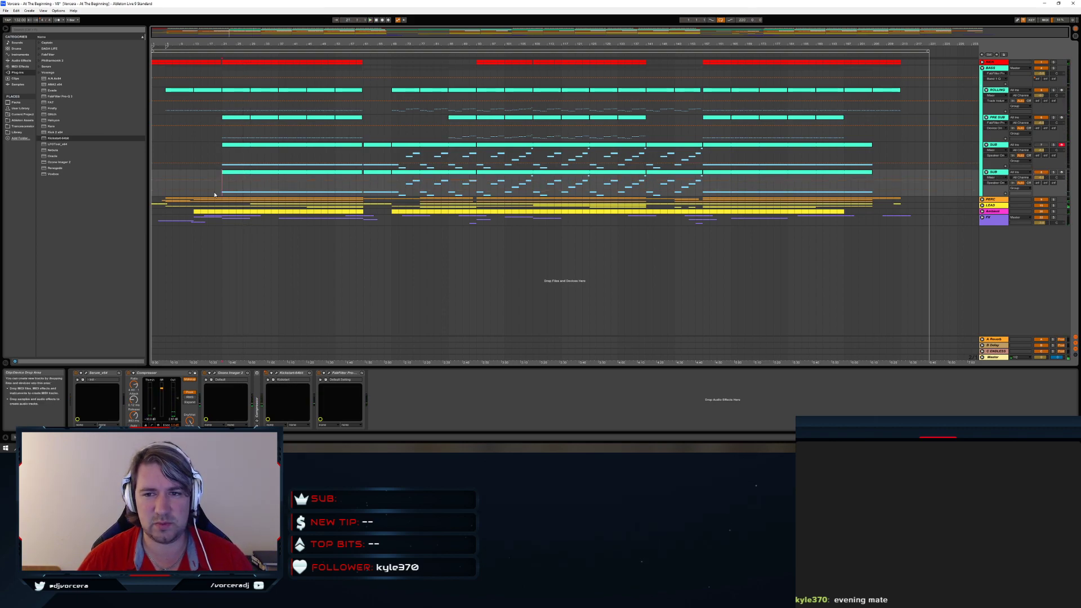
# Play the soloed BASS group from the start of the SUB clips and compare the two SUB tracks by toggling them
pyautogui.press('space')
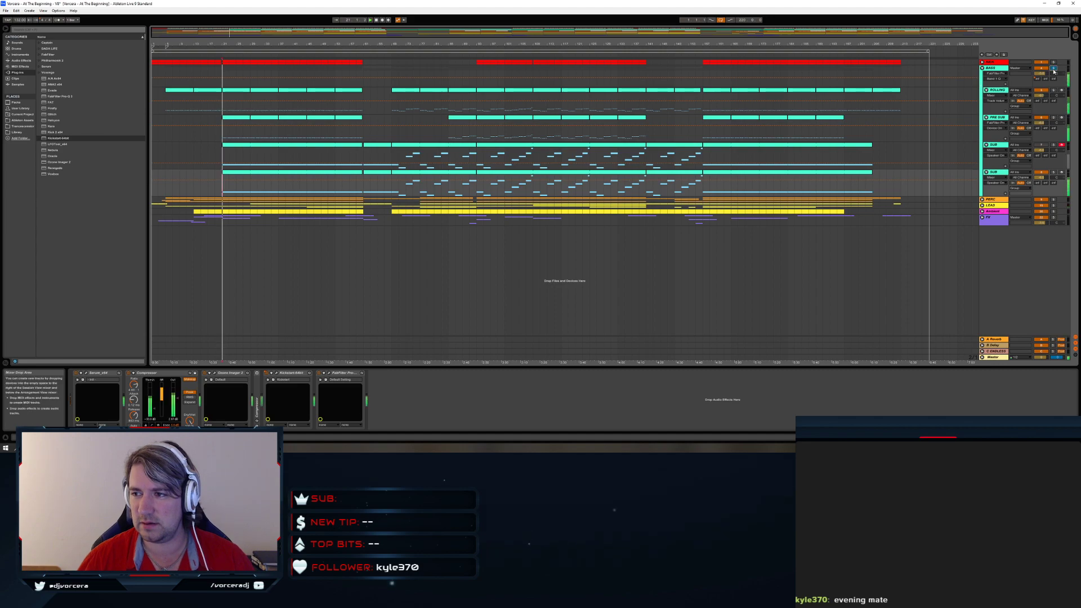
pyautogui.click(1054, 146)
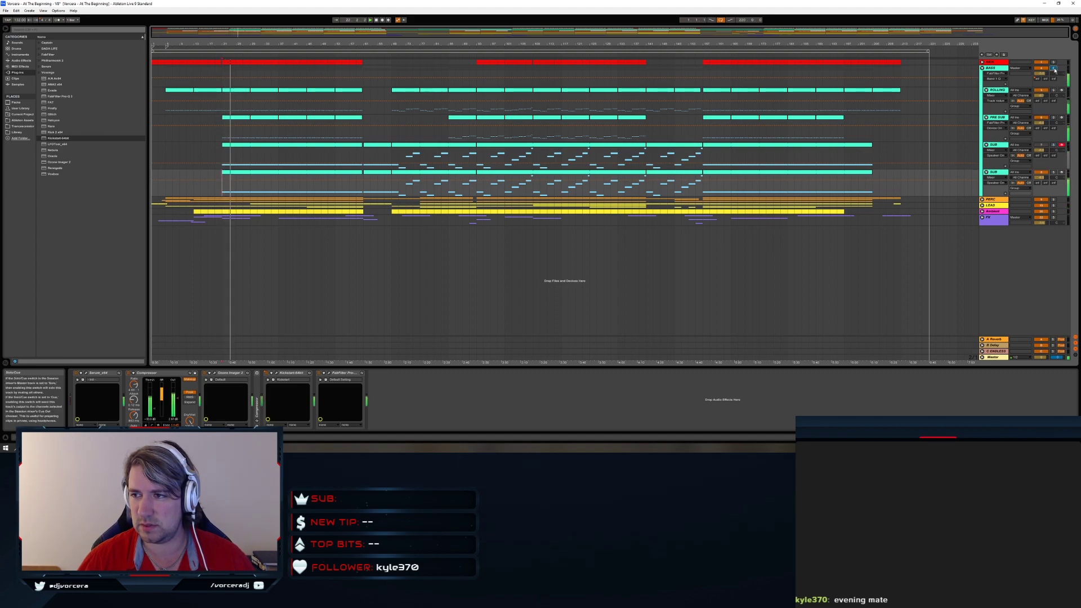
pyautogui.click(1046, 174)
pyautogui.click(1044, 146)
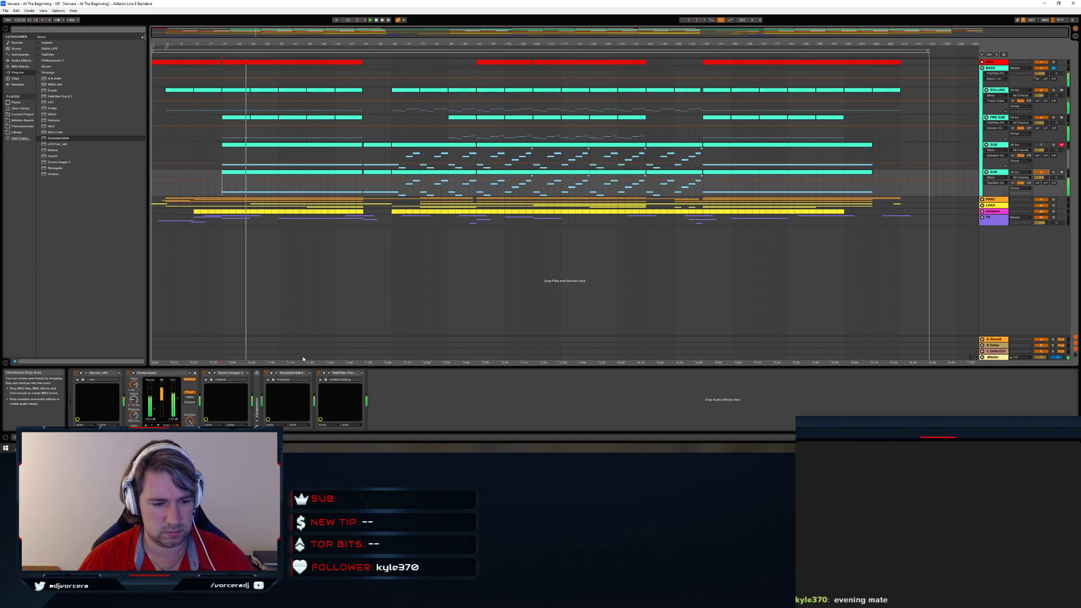
# Audition other ducking curves in the lower SUB track's Kickstart alongside the soloed kick, ending back on the original slow-rising curve
pyautogui.click(276, 374)
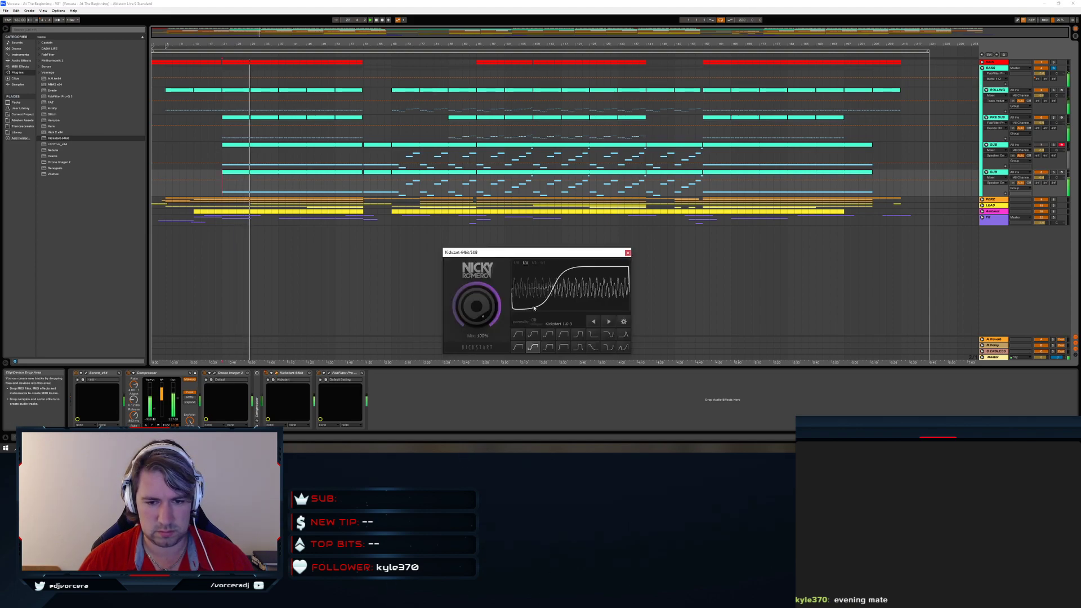
pyautogui.keyDown('ctrl'); pyautogui.click(1053, 63); pyautogui.keyUp('ctrl')
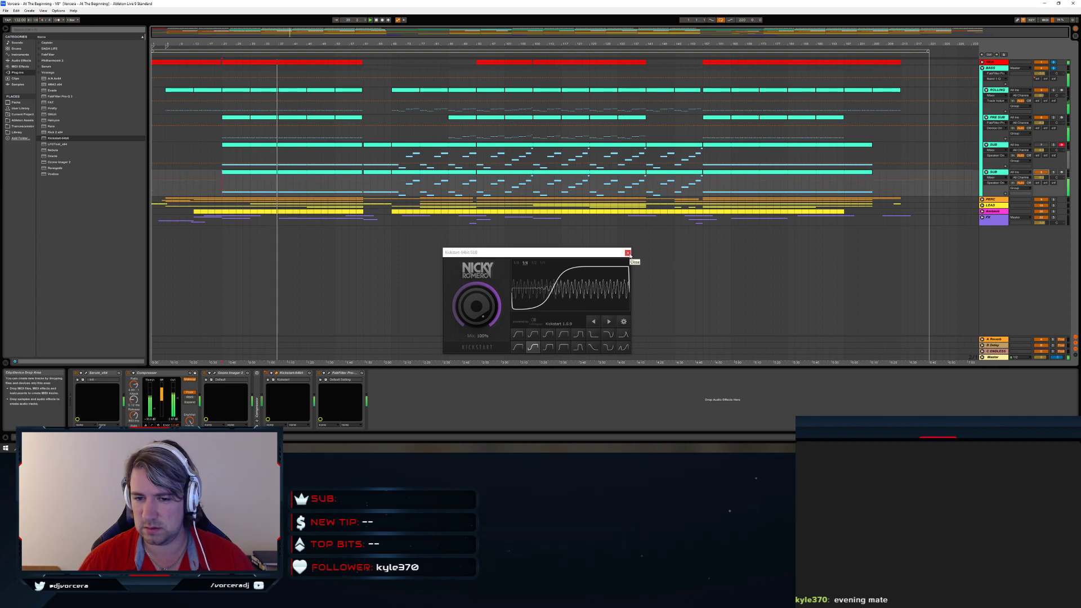
pyautogui.click(548, 346)
pyautogui.click(533, 347)
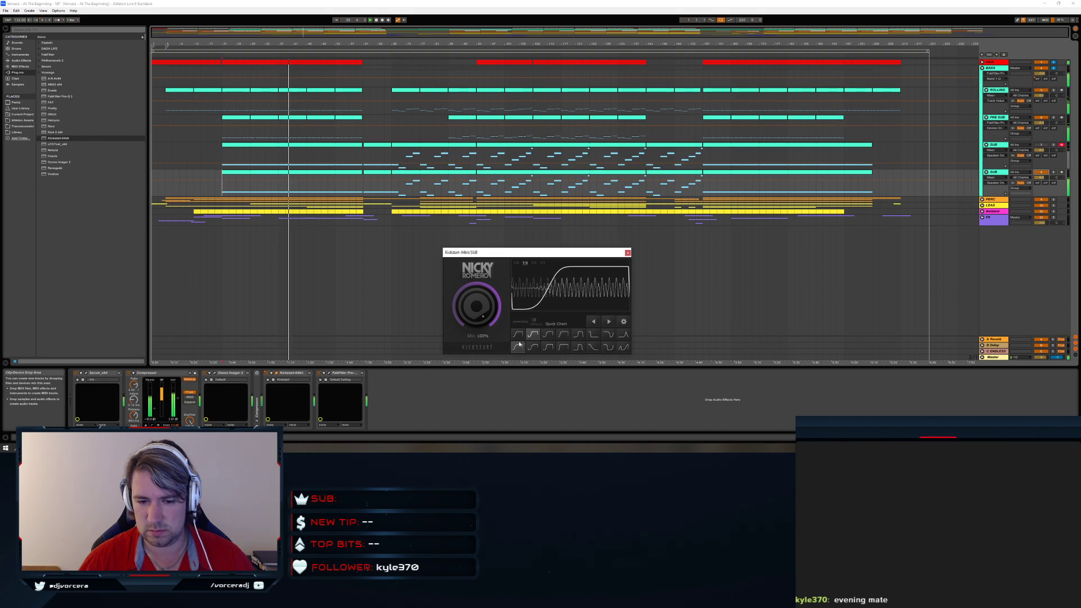
pyautogui.click(564, 347)
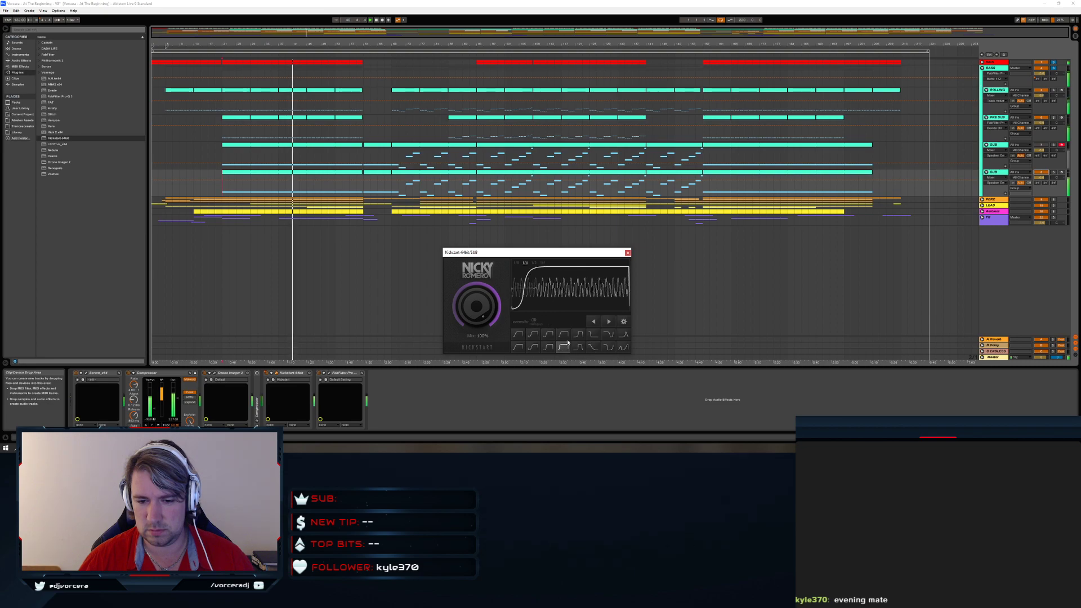
pyautogui.click(579, 336)
pyautogui.click(579, 347)
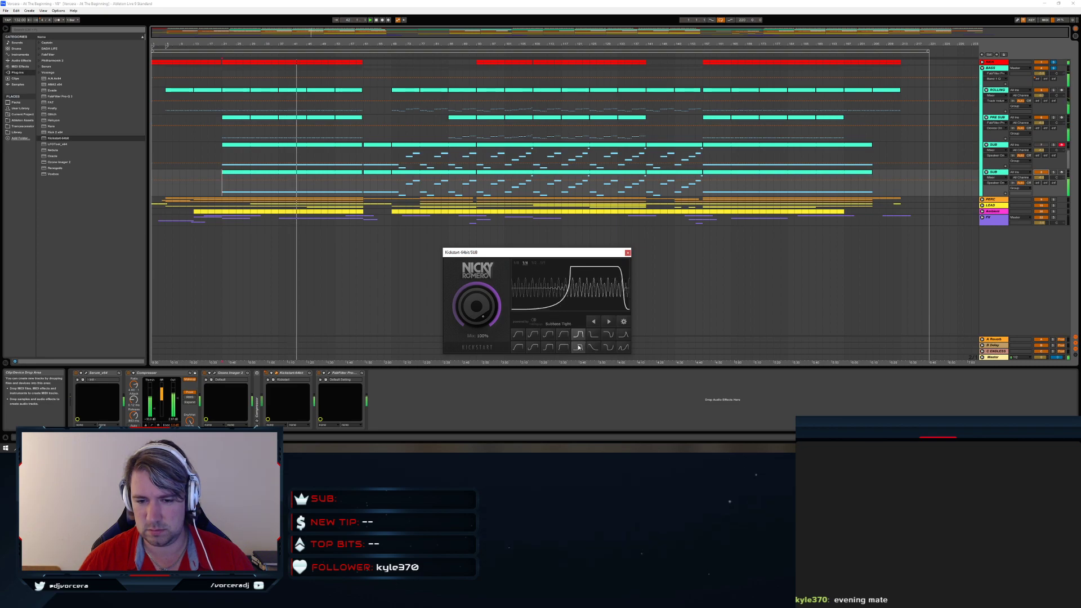
pyautogui.click(563, 347)
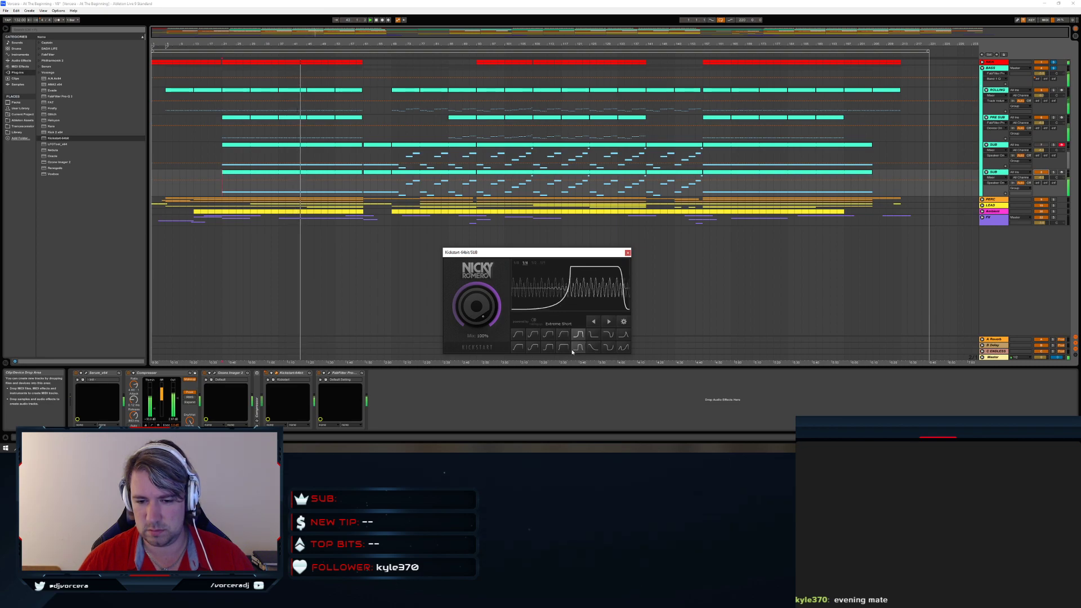
pyautogui.click(550, 347)
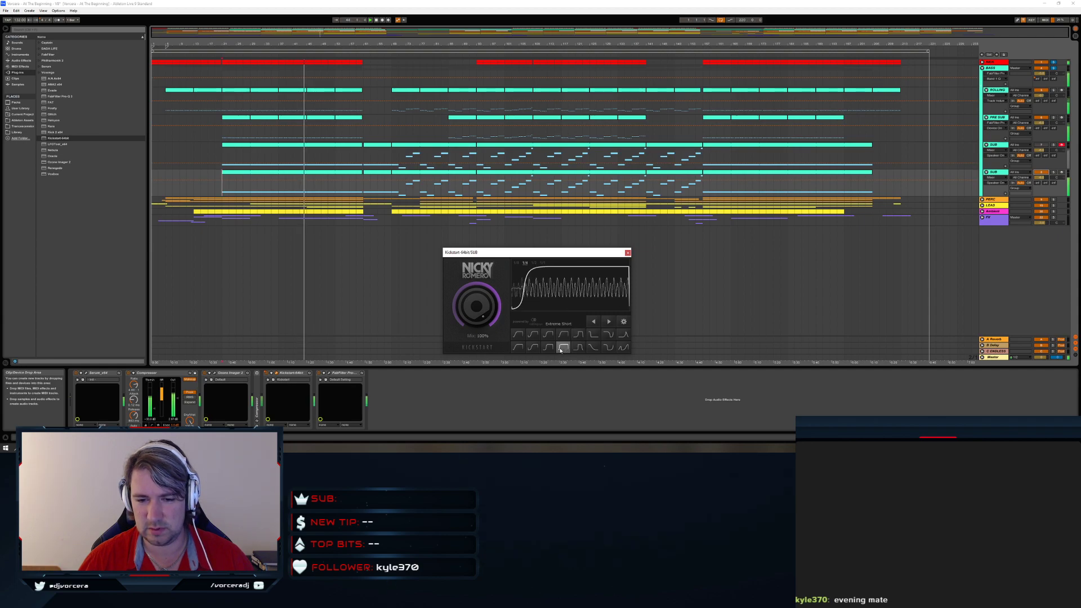
pyautogui.click(549, 349)
pyautogui.click(535, 348)
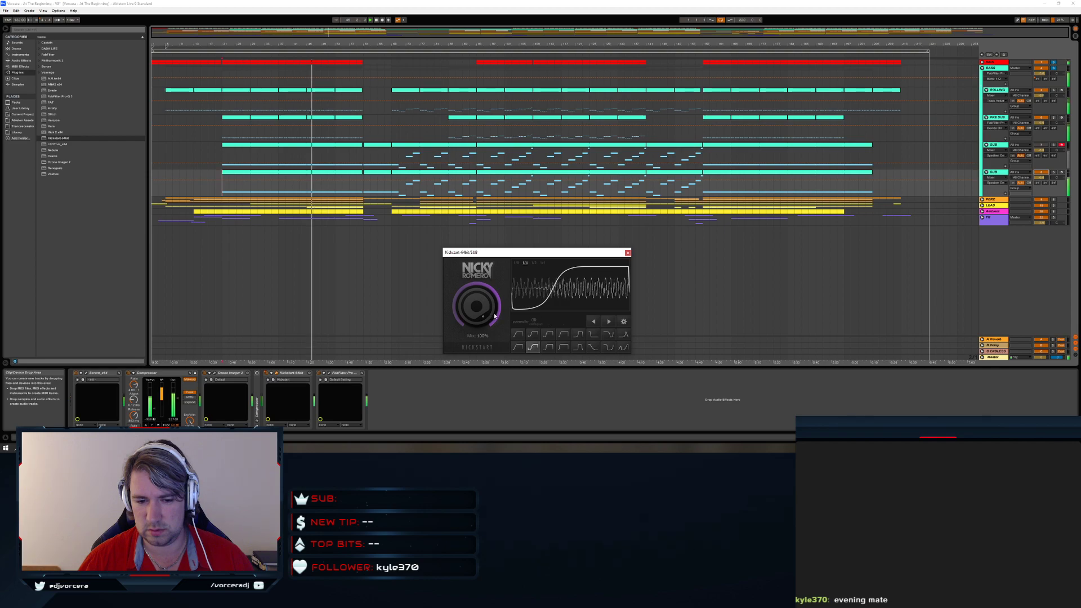
# Delete the upper SUB track and check the remaining SUB track's Serum patch
pyautogui.click(1055, 173)
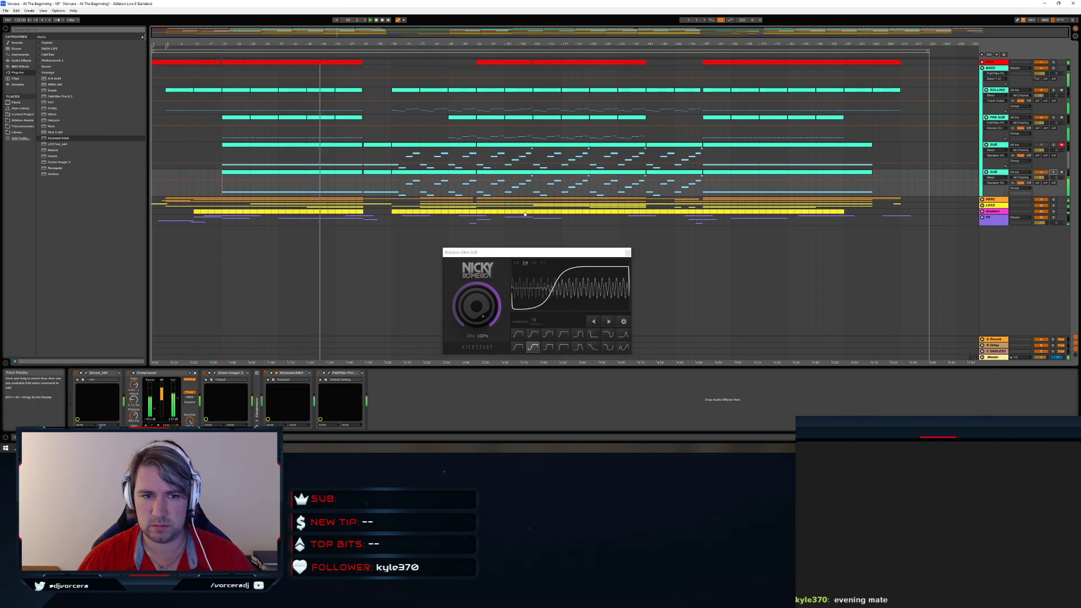
pyautogui.click(993, 147)
pyautogui.press('Delete')
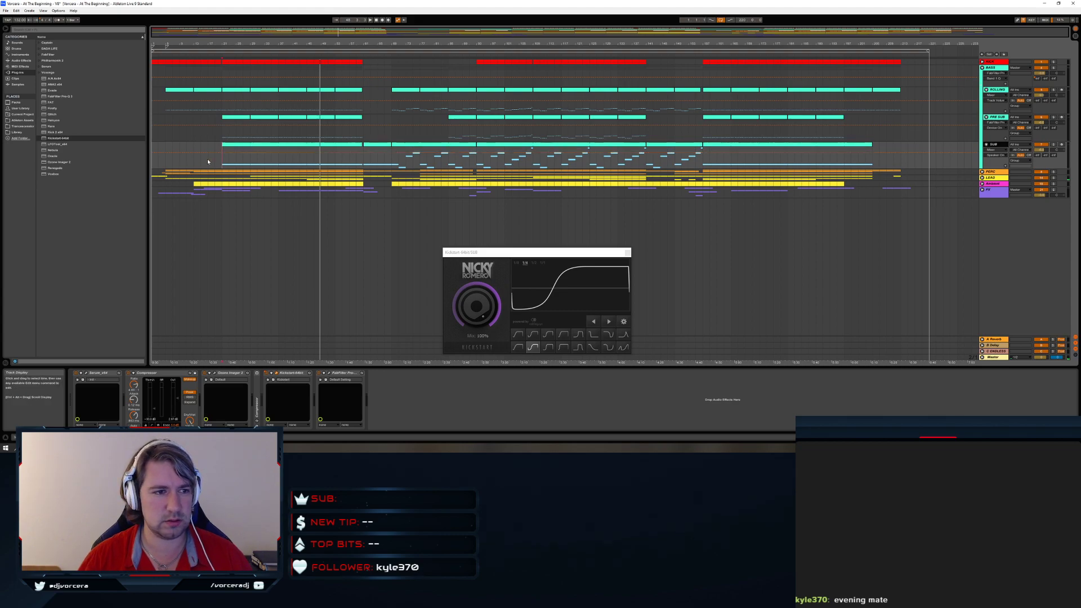
pyautogui.click(86, 374)
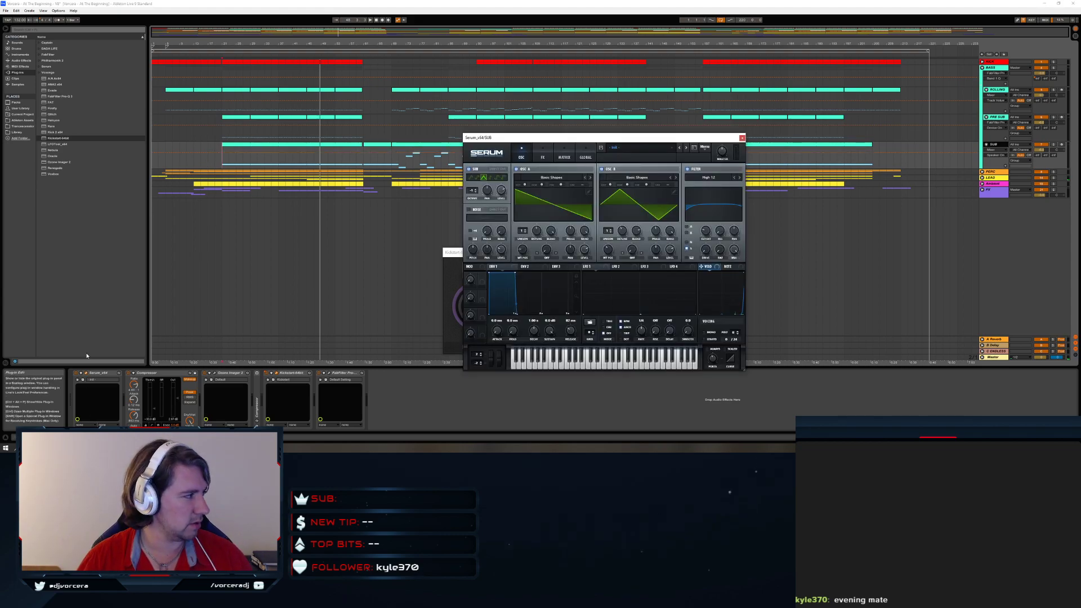
pyautogui.click(743, 138)
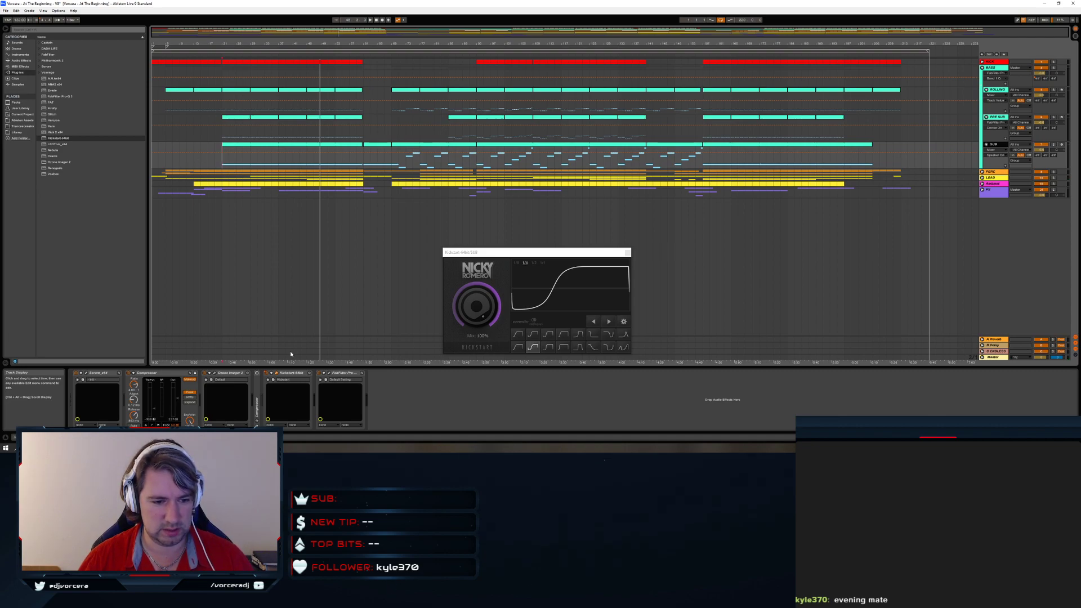
# Close Kickstart and add DADA LIFE's Sausage Fattener after Pro-Q 3 on the SUB track
pyautogui.click(347, 375)
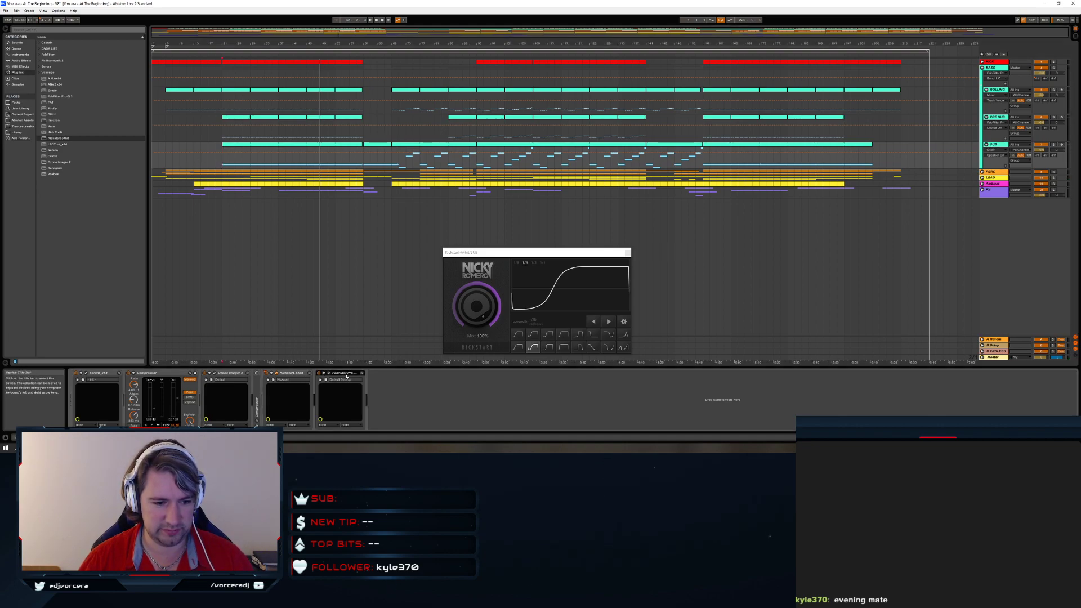
pyautogui.click(628, 253)
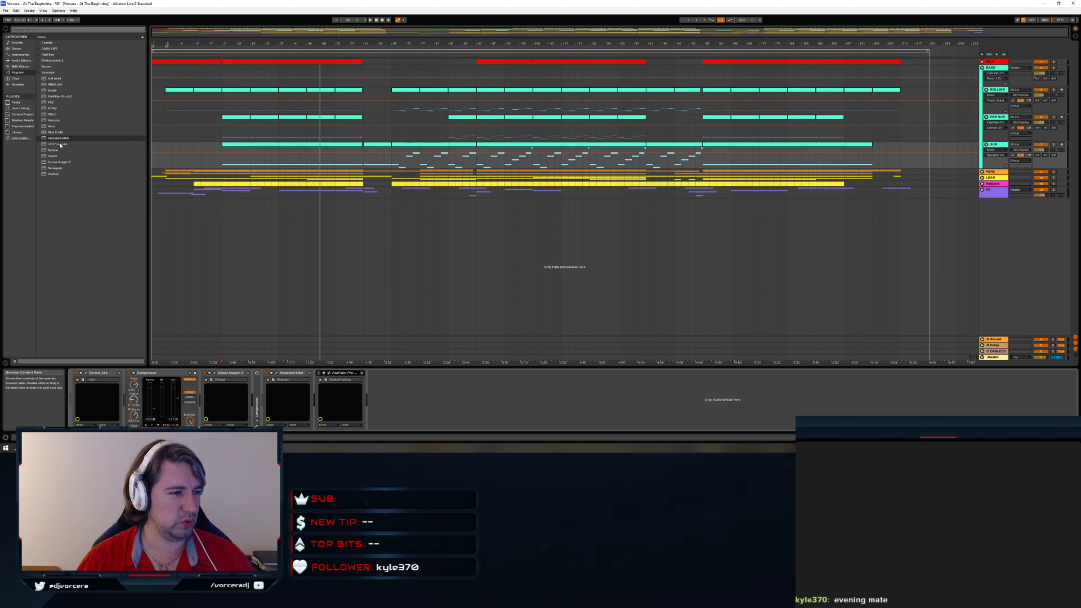
pyautogui.click(39, 49)
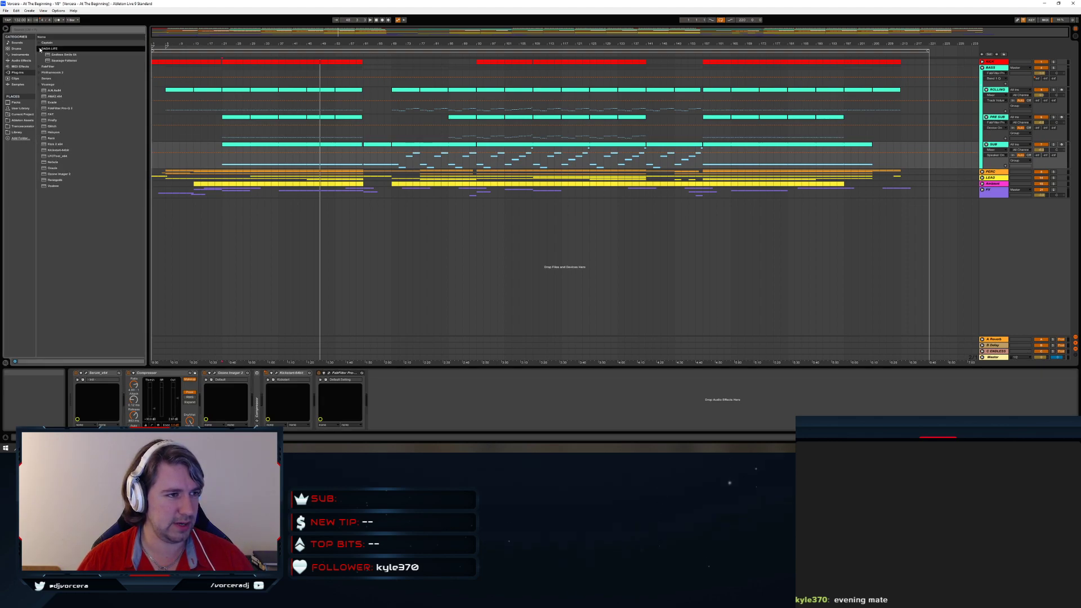
pyautogui.click(61, 61)
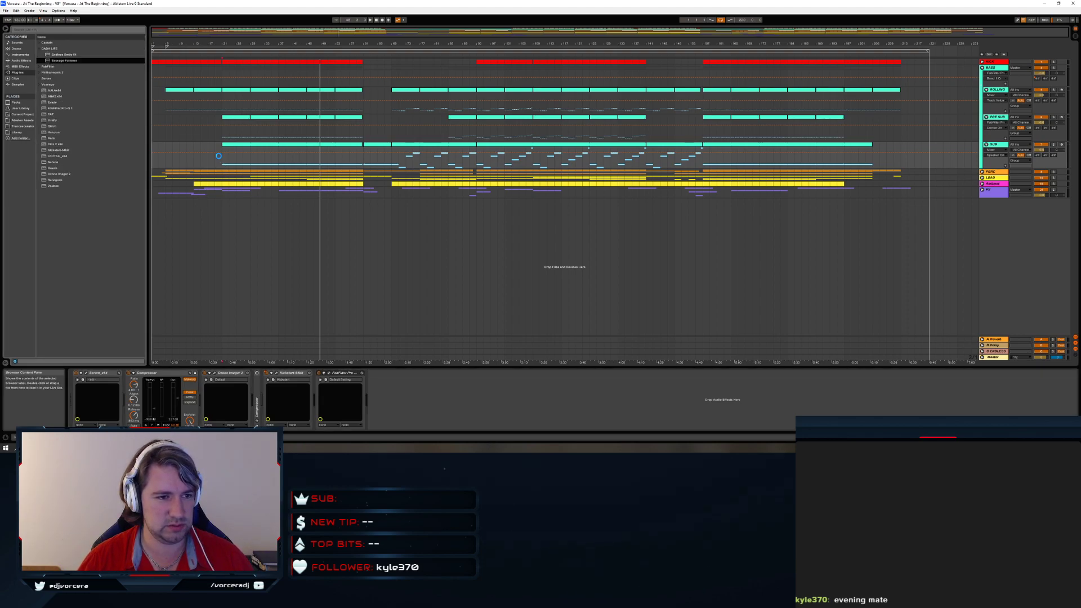
# With the SUB track playing, adjust Sausage Fattener's Color and Gain and set Fatness to about 14%
pyautogui.press('space')
pyautogui.moveTo(590, 181); pyautogui.dragTo(593, 172)
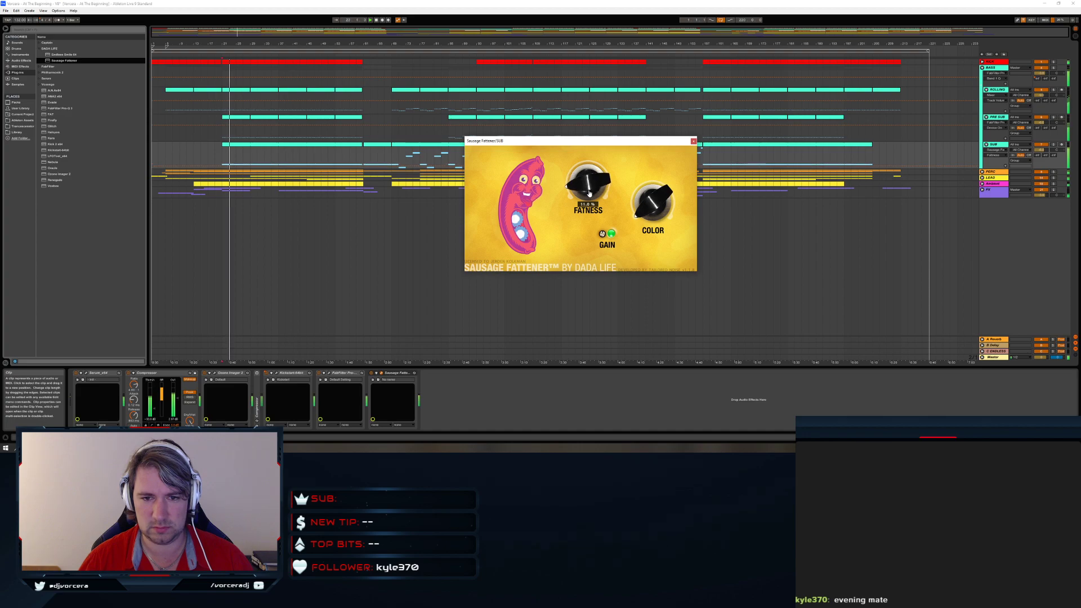
pyautogui.click(713, 163)
pyautogui.moveTo(577, 182); pyautogui.dragTo(606, 231)
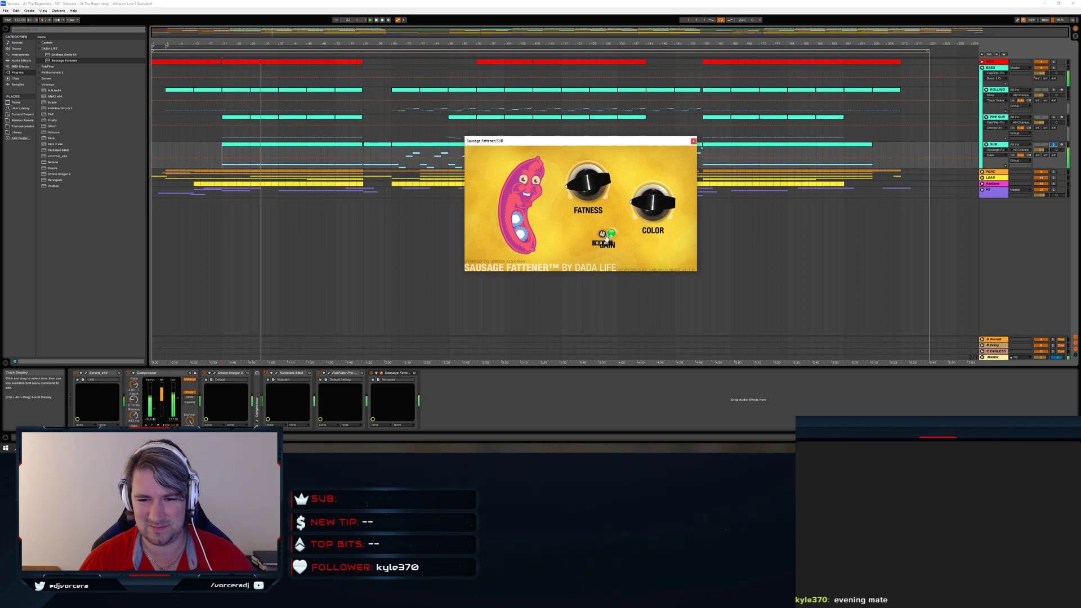
pyautogui.moveTo(600, 175)
pyautogui.mouseDown()
pyautogui.moveTo(601, 199)
pyautogui.moveTo(600, 188)
pyautogui.mouseUp()
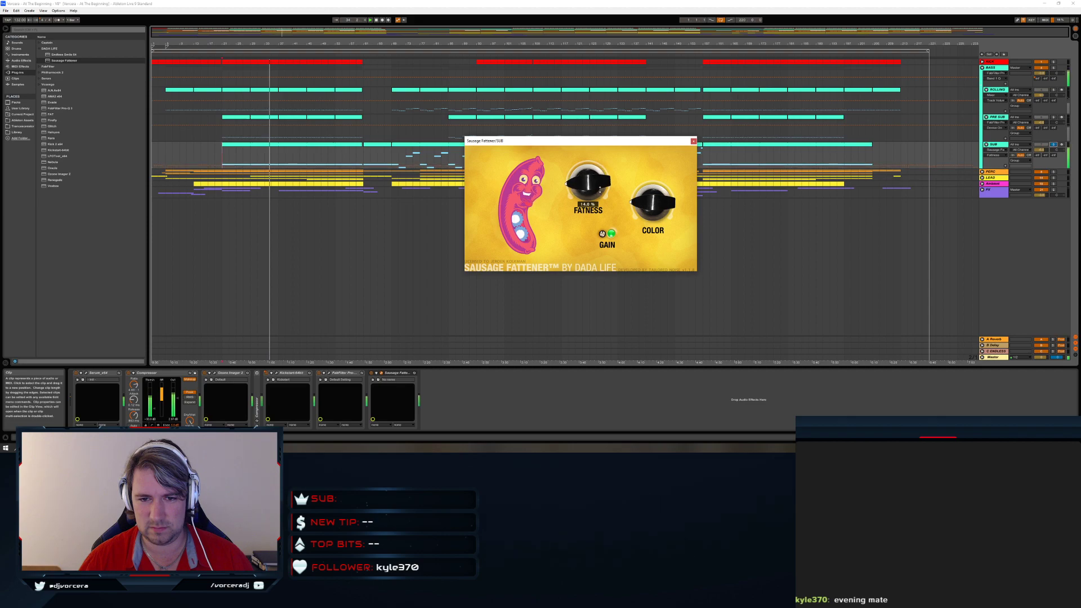
pyautogui.click(694, 141)
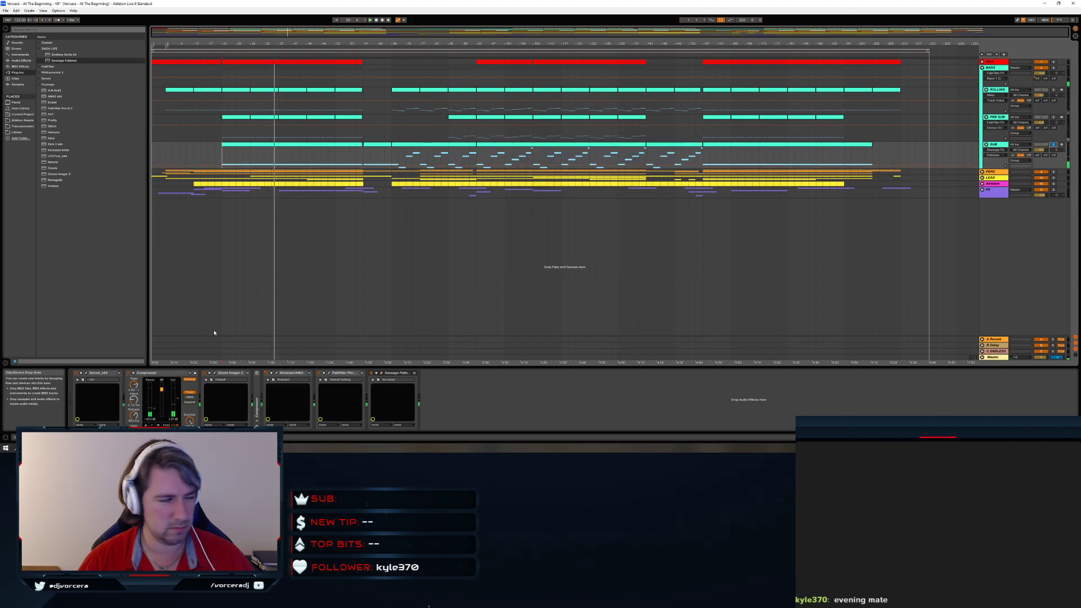
# Replay from the start of the SUB clips with the BASS group soloed, toggling Sausage Fattener to compare the sound
pyautogui.click(216, 160)
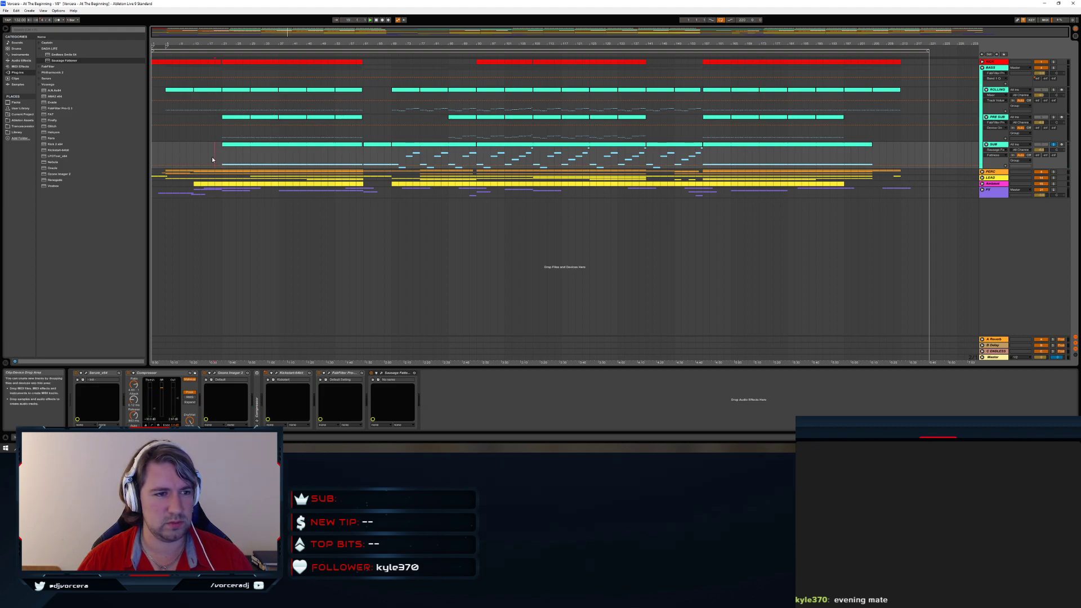
pyautogui.click(1055, 145)
pyautogui.click(1054, 67)
pyautogui.press('space')
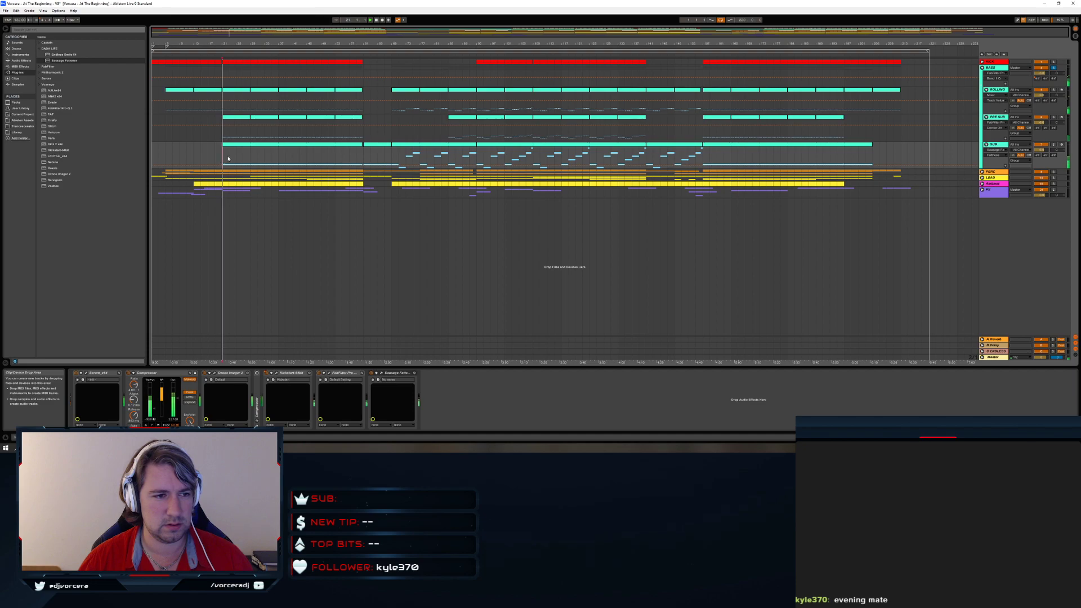
pyautogui.click(372, 374)
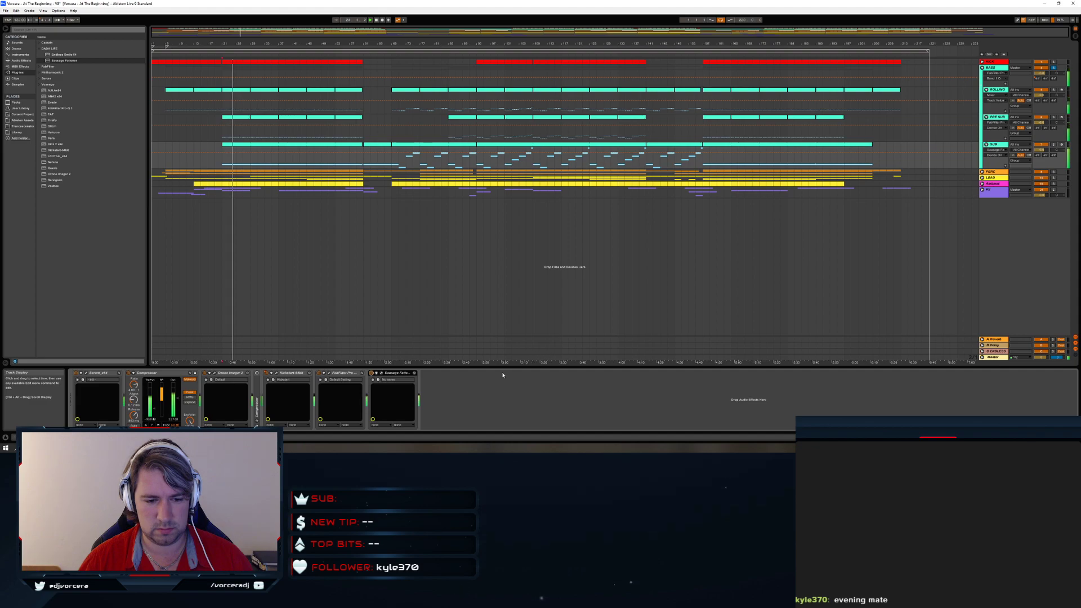
# Fine-tune Sausage Fattener's Fatness and turn its Color down on the SUB track
pyautogui.click(382, 373)
pyautogui.moveTo(597, 182); pyautogui.dragTo(597, 185)
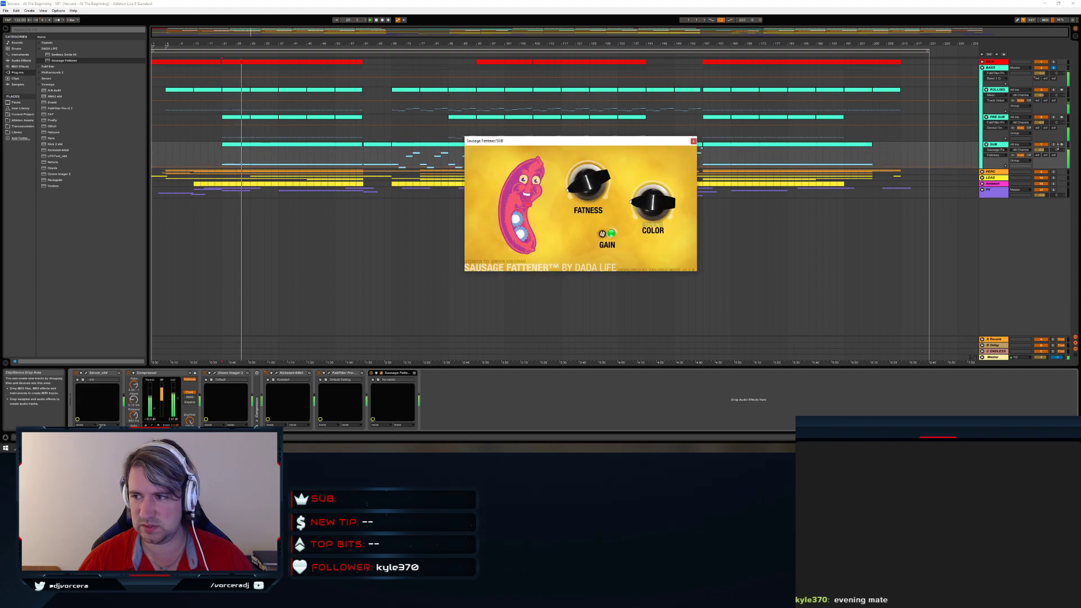
pyautogui.moveTo(588, 185); pyautogui.dragTo(589, 181)
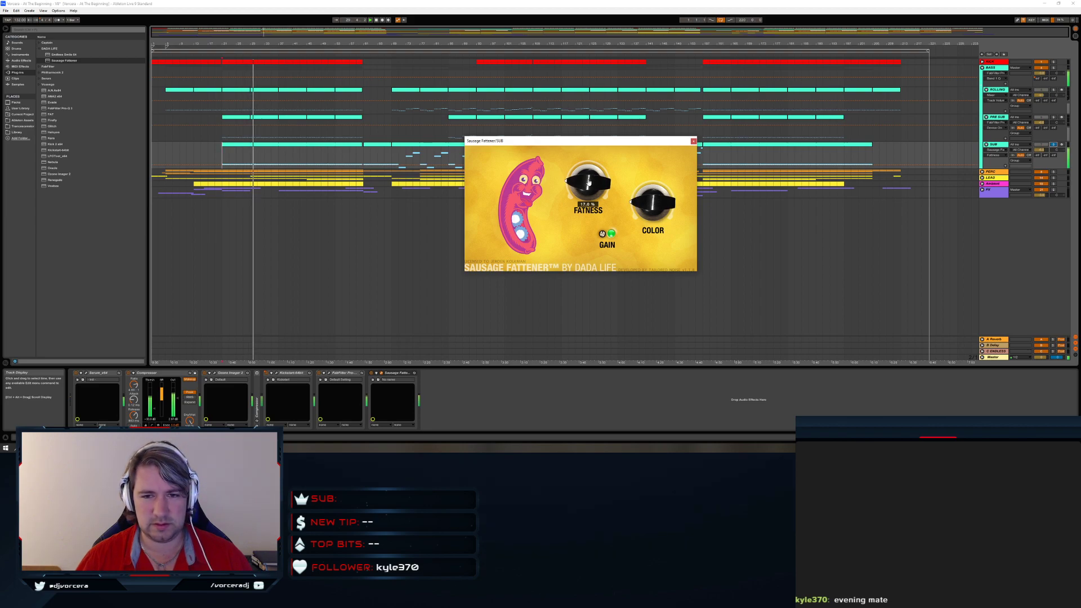
pyautogui.moveTo(589, 180); pyautogui.dragTo(582, 192)
pyautogui.moveTo(650, 209); pyautogui.dragTo(651, 221)
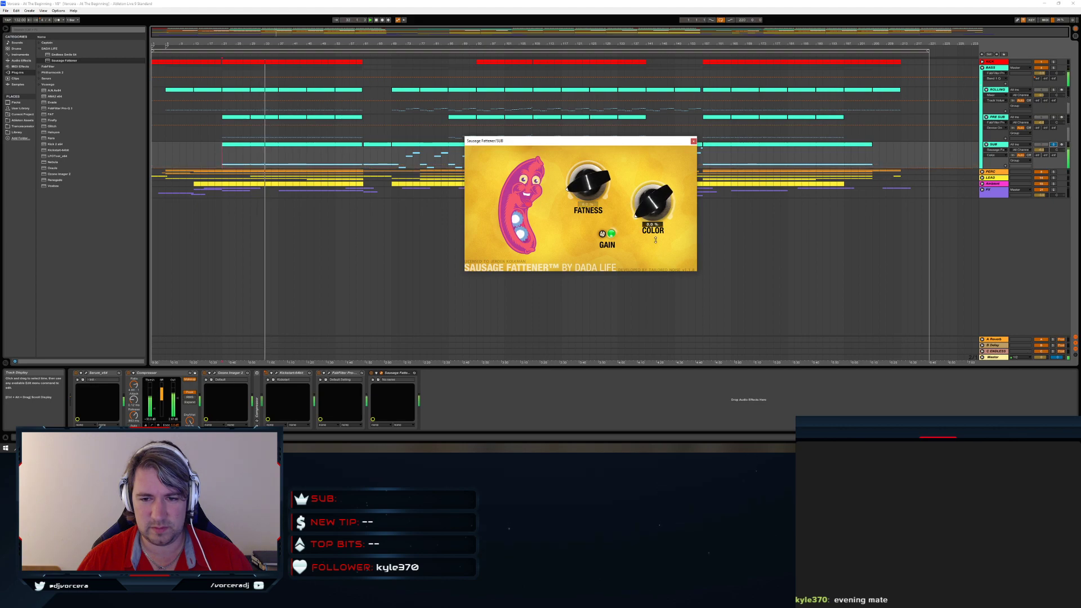
pyautogui.click(692, 142)
pyautogui.click(381, 373)
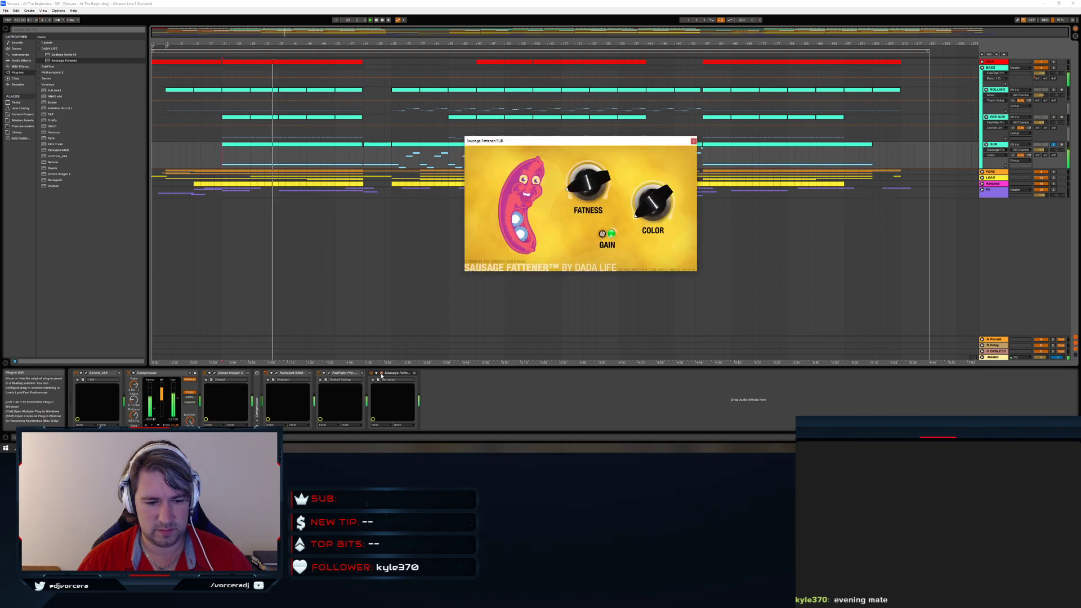
pyautogui.click(693, 141)
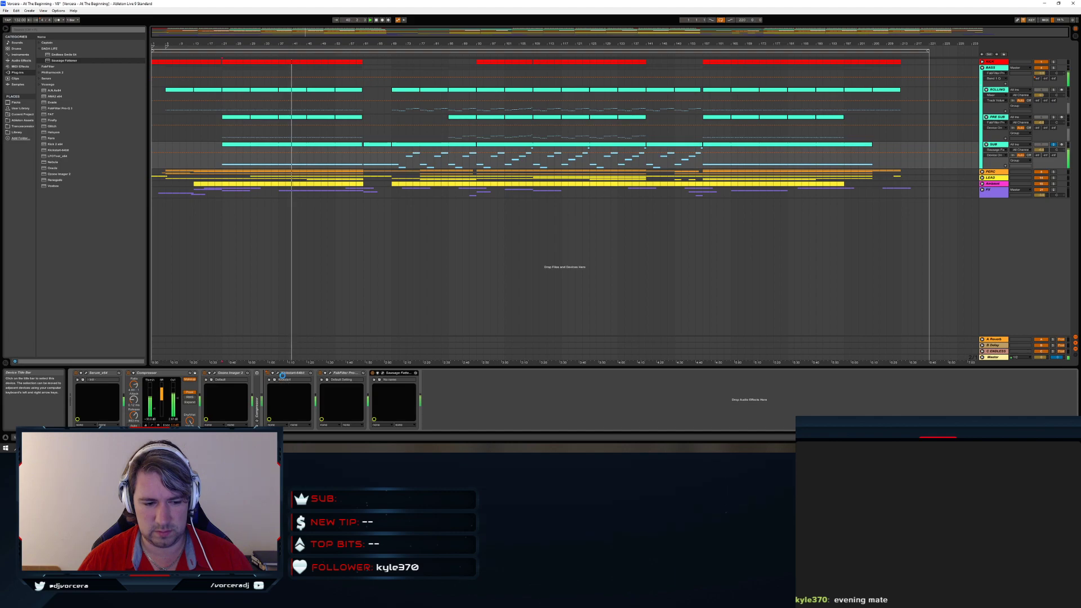
# Reorder the SUB track's effects so Sausage Fattener sits before Kickstart, and check Kickstart's ducking curve
pyautogui.moveTo(281, 380); pyautogui.dragTo(340, 379)
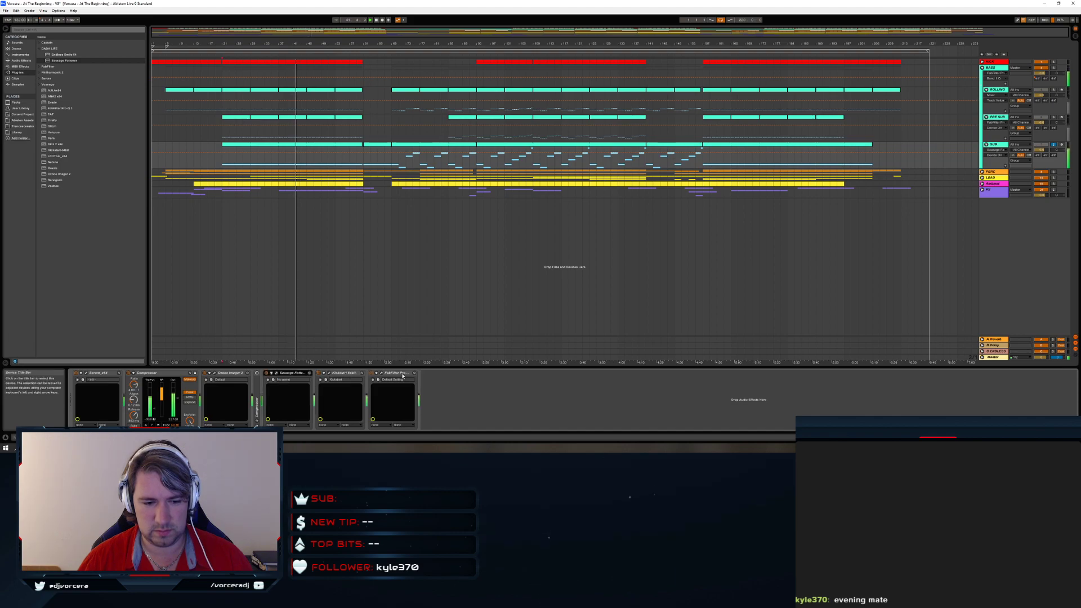
pyautogui.click(329, 374)
pyautogui.click(628, 253)
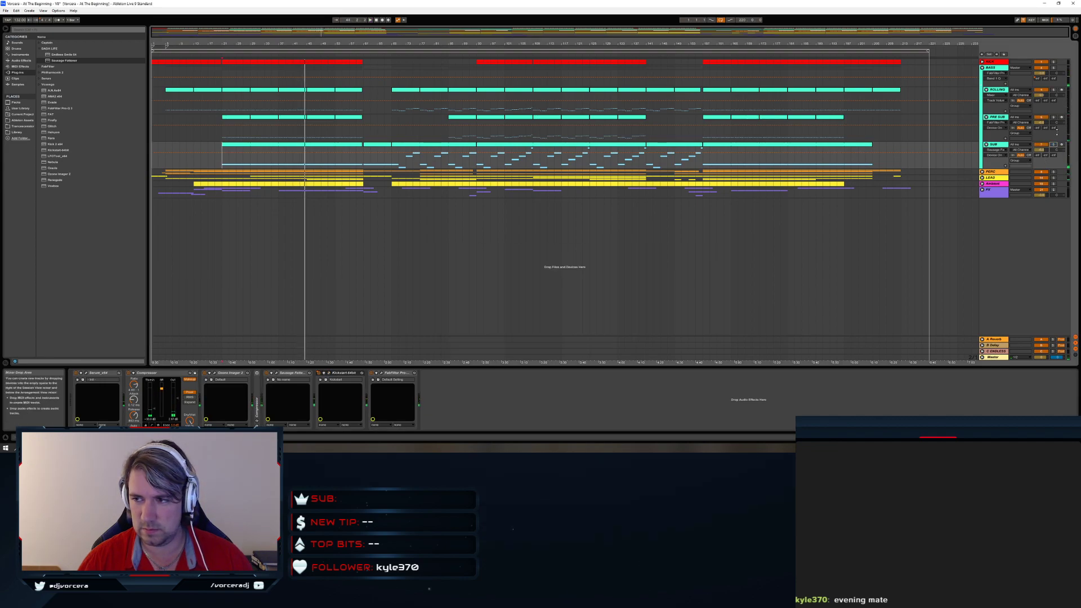
# Solo the BASS group and replay the section, toggling Sausage Fattener to judge its effect in the new device order
pyautogui.click(1055, 69)
pyautogui.press('space')
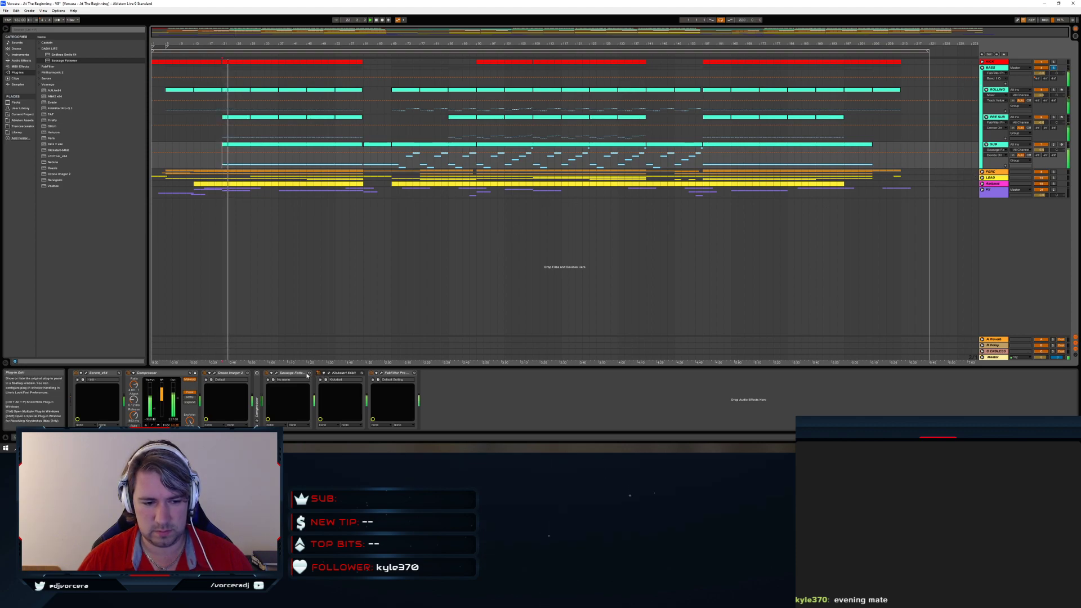
pyautogui.click(267, 374)
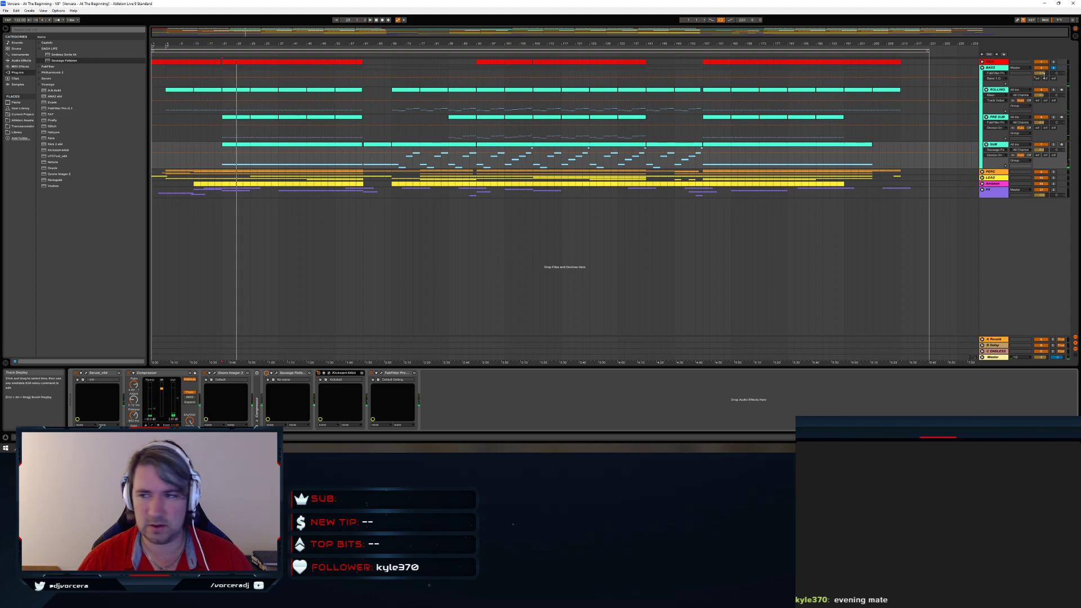
# Unsolo the BASS group and replay the full mix from the first bass clips, and again from just before the SUB clips
pyautogui.click(376, 20)
pyautogui.press('space')
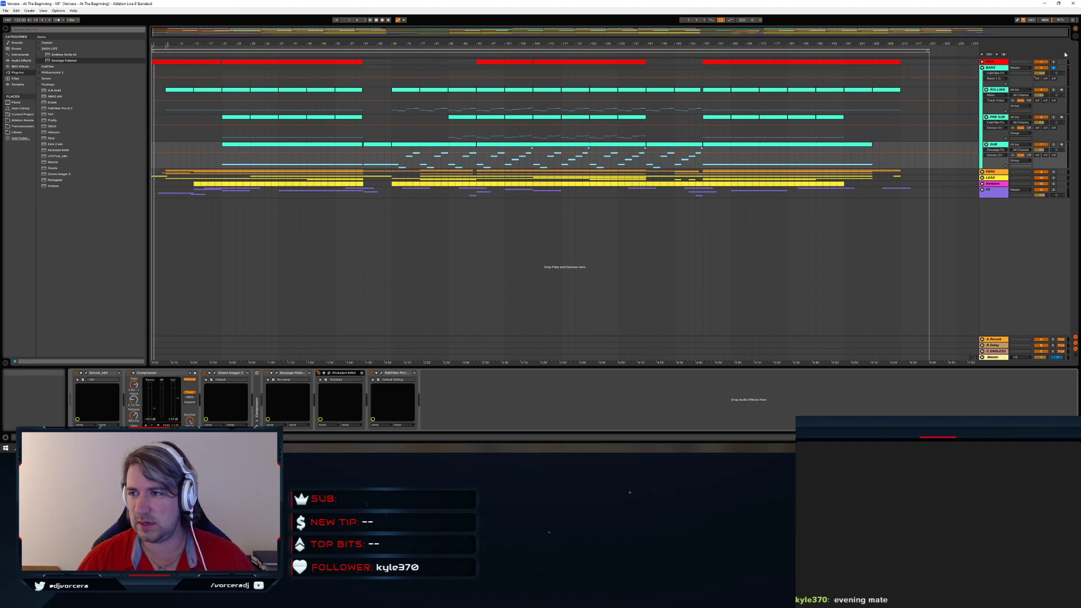
pyautogui.click(165, 161)
pyautogui.press('space')
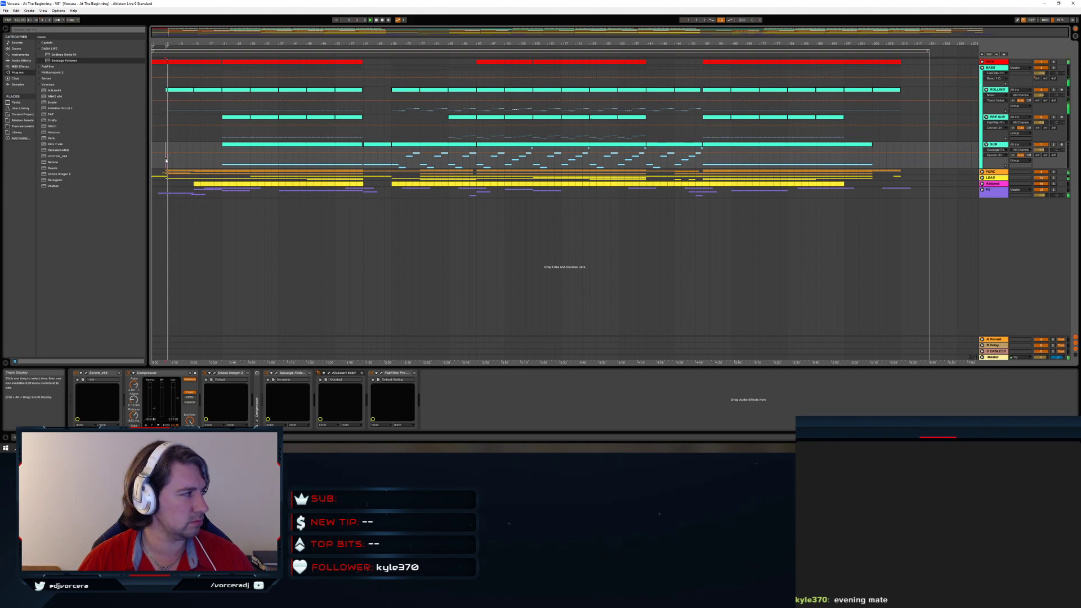
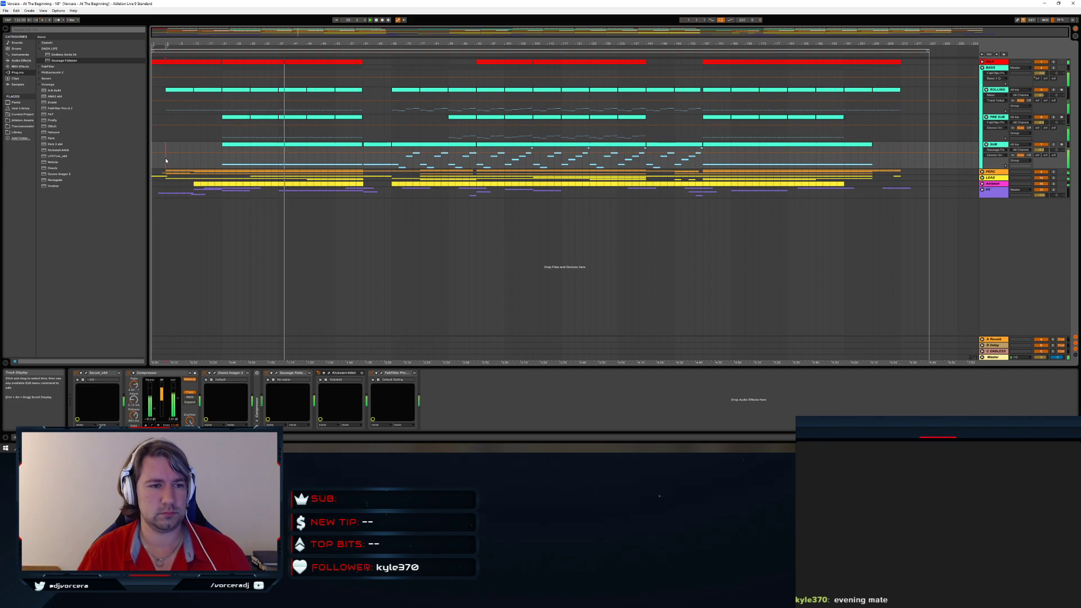
pyautogui.click(215, 161)
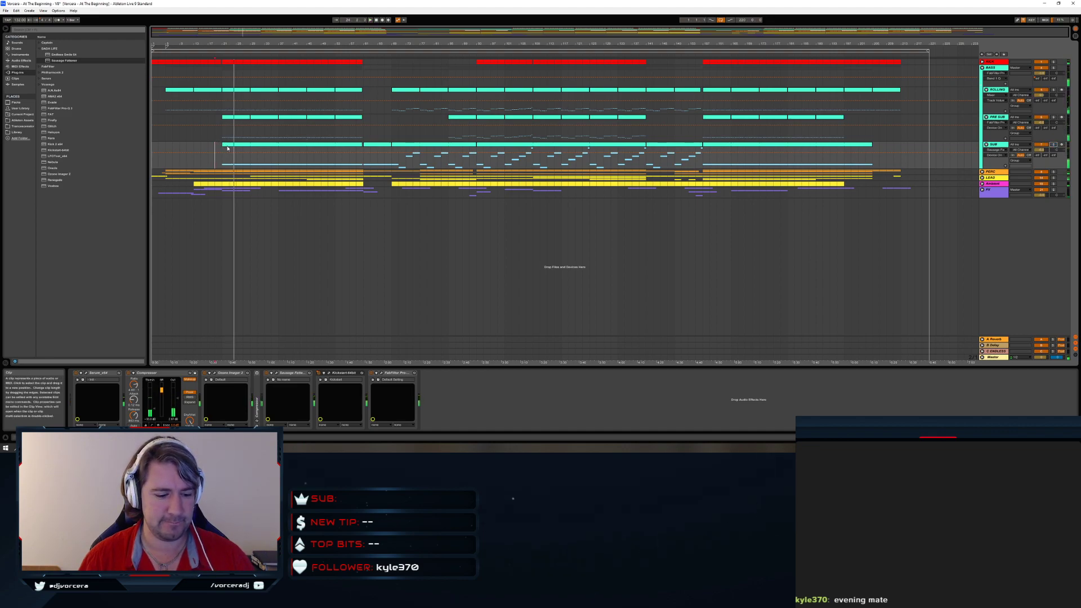
# Arm the SUB track and inspect its Serum patch, and check the devices on the track directly above it
pyautogui.click(1061, 145)
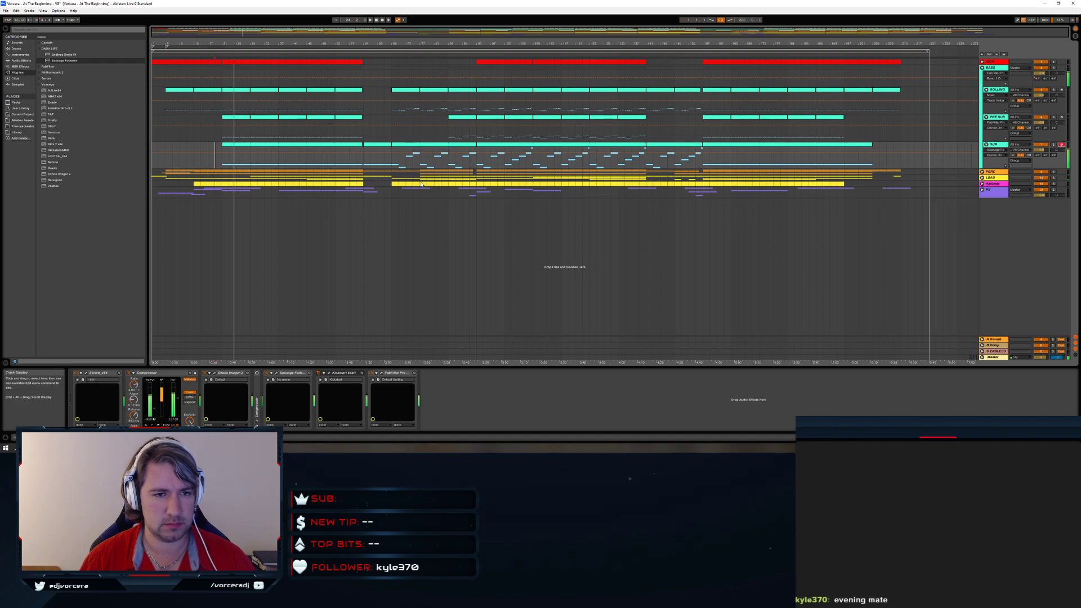
pyautogui.click(244, 148)
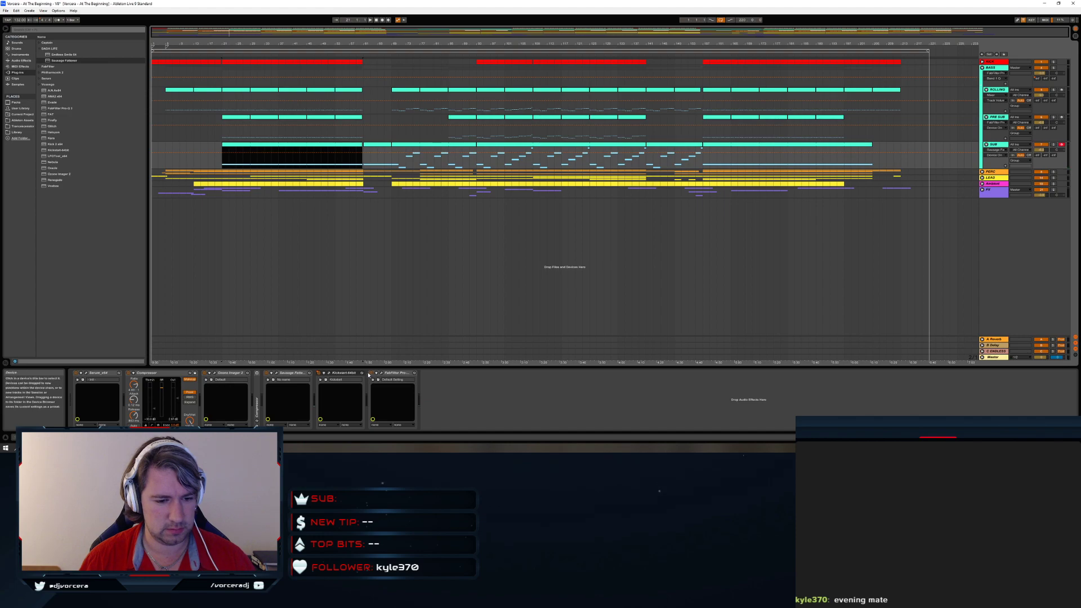
pyautogui.click(86, 373)
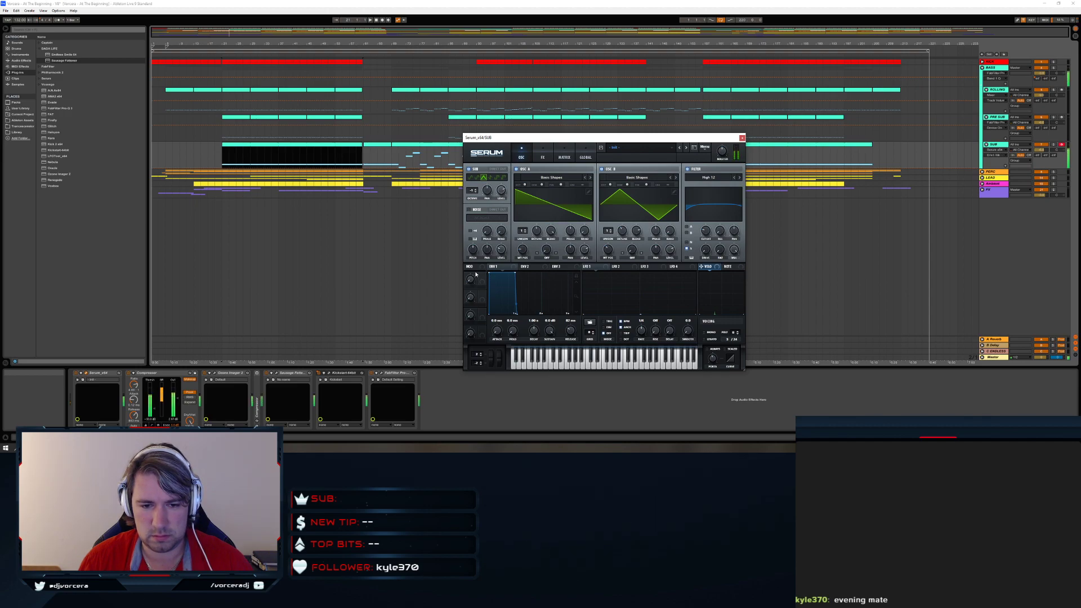
pyautogui.click(364, 107)
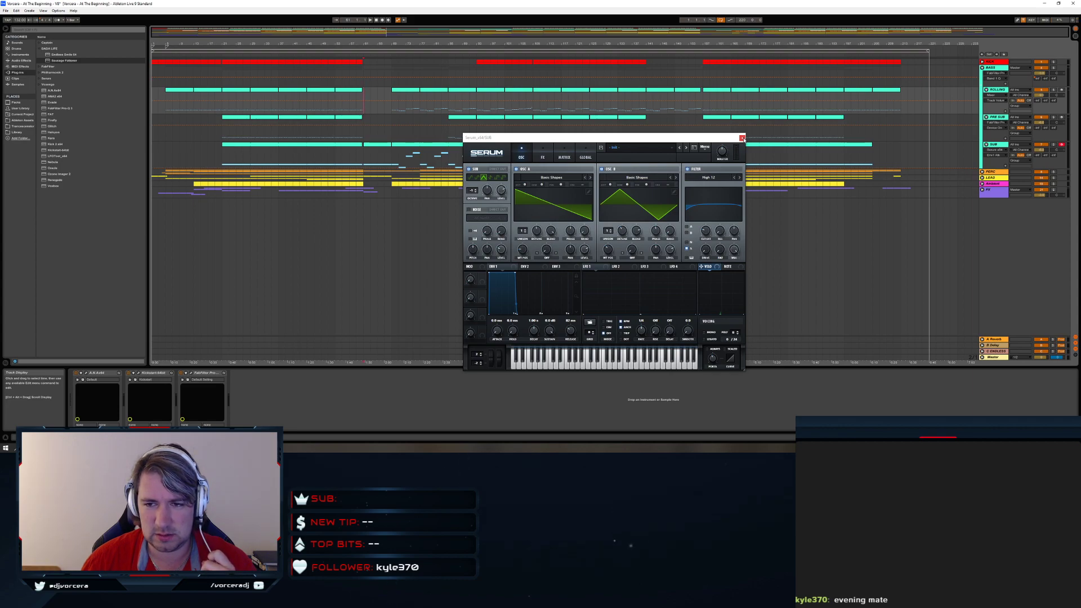
pyautogui.click(742, 138)
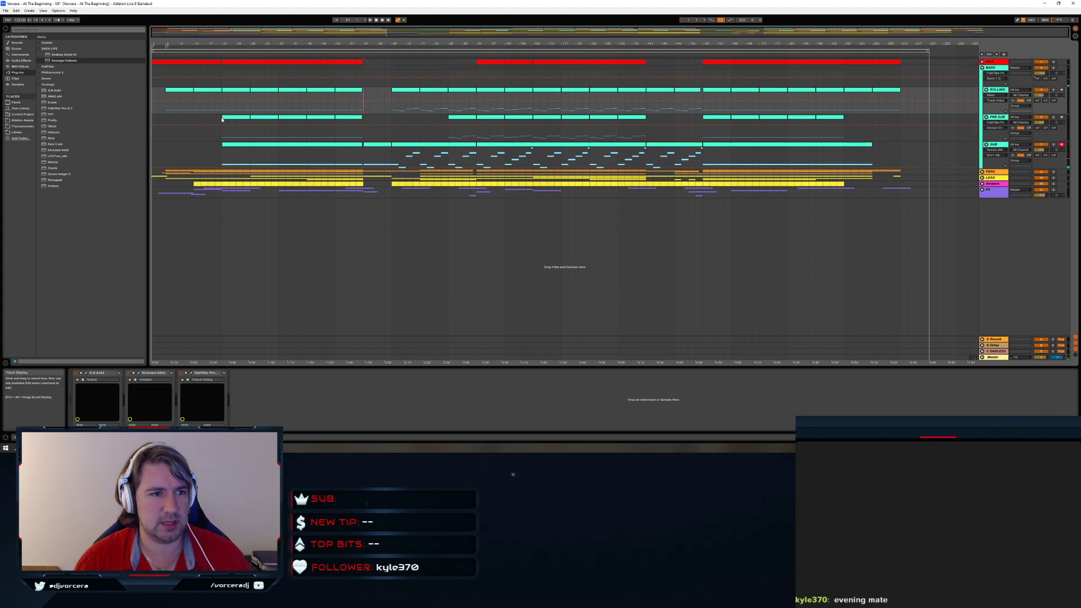
# Copy the first clip from the track above onto the SUB track, audition it soloed, and place it over the start of SUB's existing clips
pyautogui.moveTo(230, 119); pyautogui.dragTo(197, 153)
pyautogui.click(186, 158)
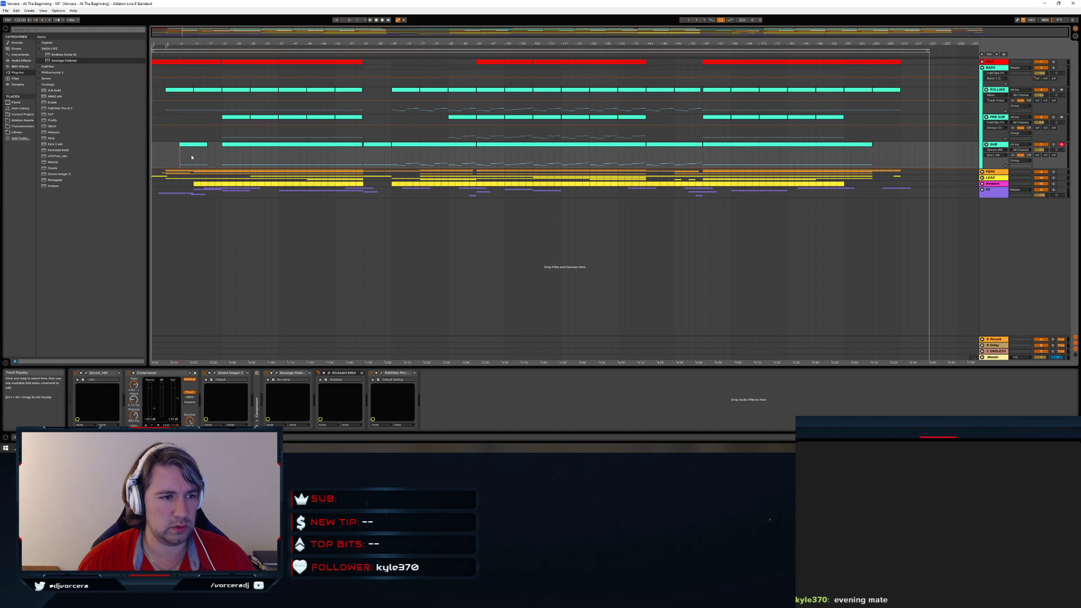
pyautogui.press('space')
pyautogui.click(1054, 144)
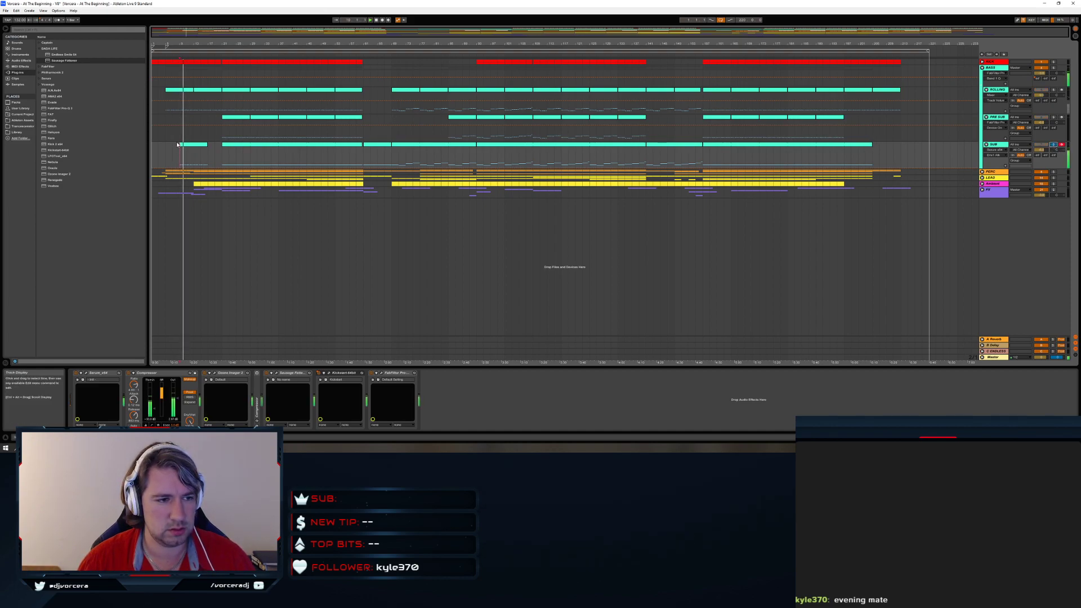
pyautogui.moveTo(192, 145); pyautogui.dragTo(235, 145)
pyautogui.click(217, 159)
pyautogui.press('space')
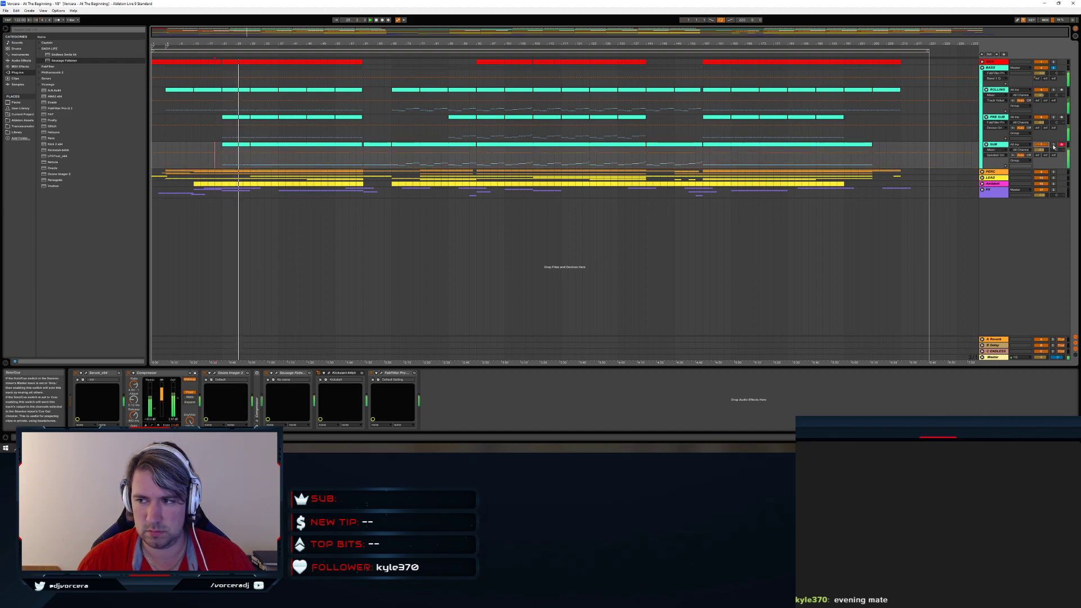
# Edit the copied SUB clip, adding a third note after the note pairs near its beginning
pyautogui.doubleClick(233, 146)
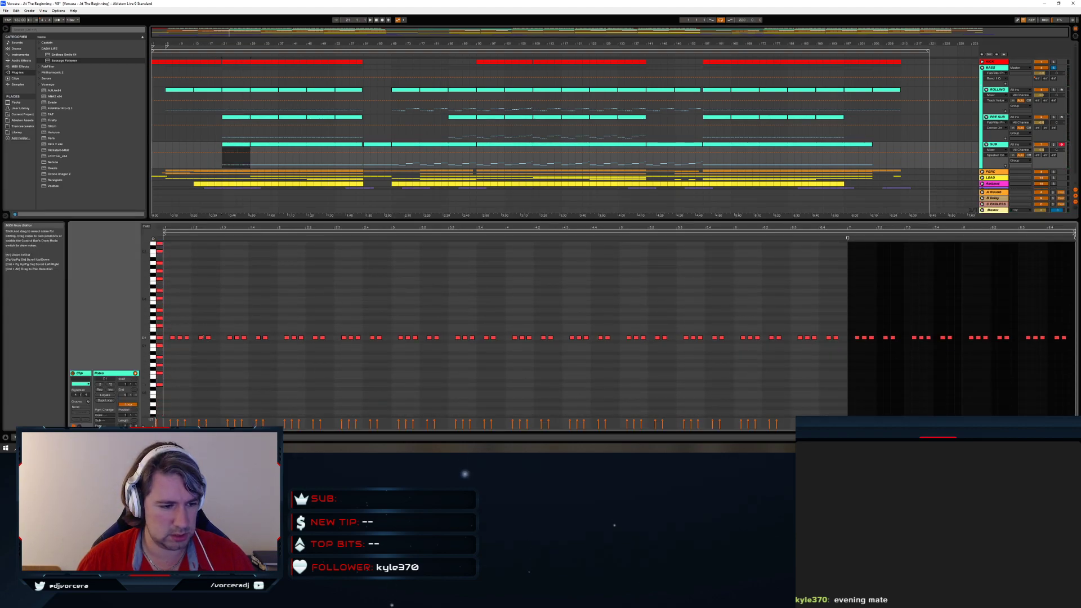
pyautogui.click(209, 339)
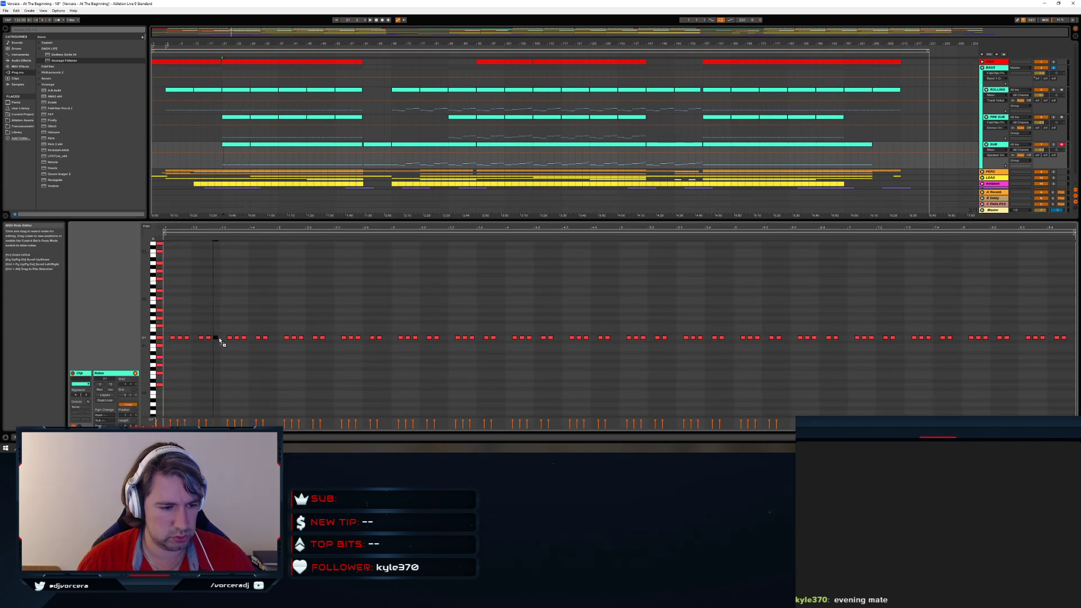
pyautogui.doubleClick(275, 338)
pyautogui.doubleClick(275, 338)
pyautogui.moveTo(266, 338); pyautogui.dragTo(274, 338)
# Extend the three-note pattern through the rest of the SUB clip by adding a third note after each remaining pair
pyautogui.doubleClick(330, 338)
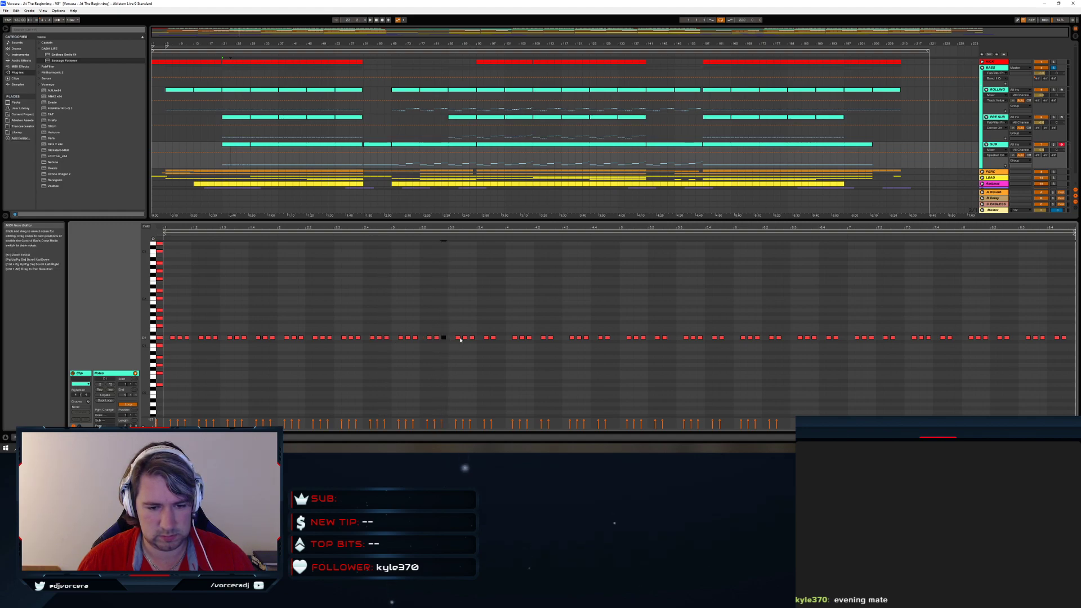
pyautogui.doubleClick(499, 338)
pyautogui.doubleClick(558, 338)
pyautogui.doubleClick(615, 338)
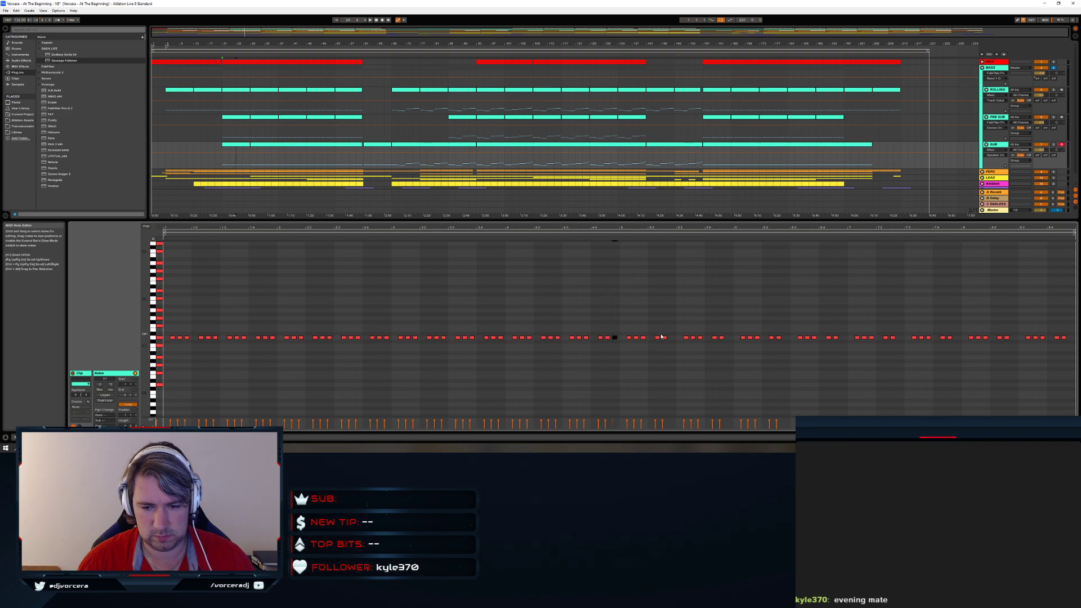
pyautogui.doubleClick(672, 338)
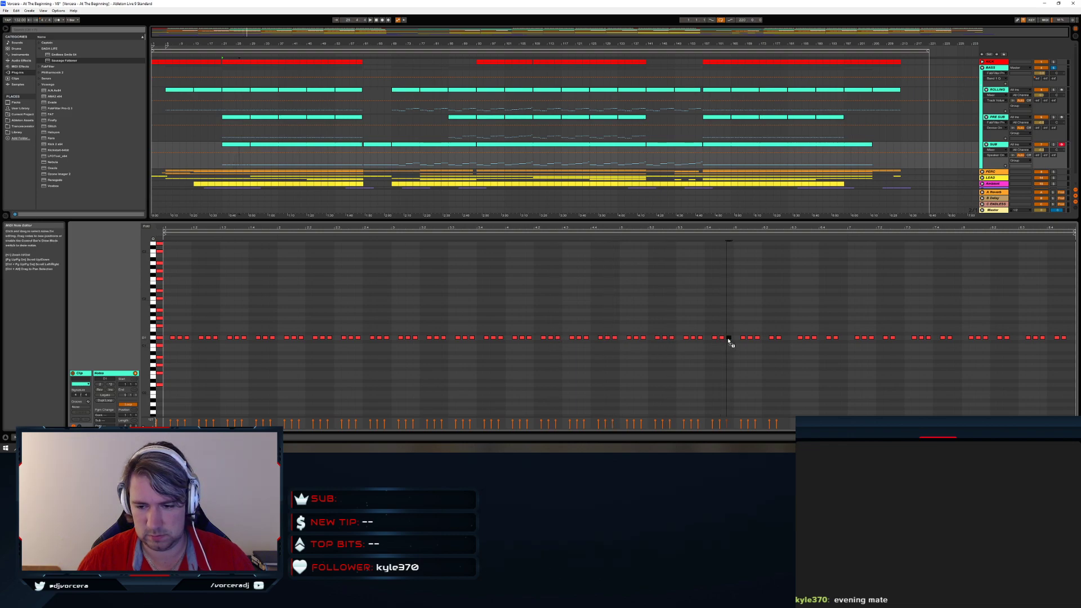
pyautogui.doubleClick(785, 338)
pyautogui.doubleClick(843, 338)
pyautogui.doubleClick(955, 338)
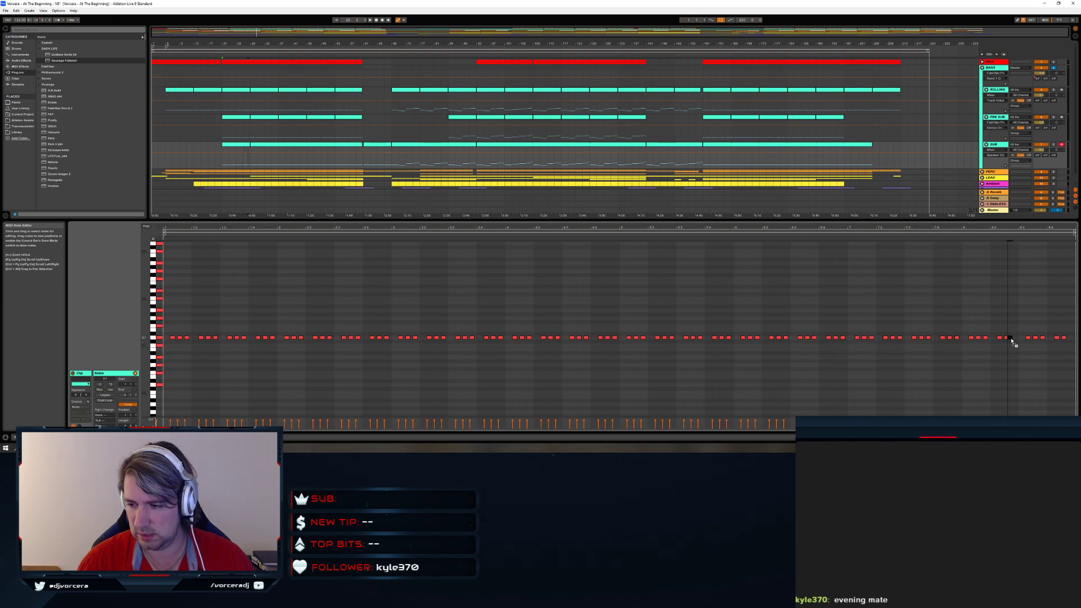
pyautogui.doubleClick(1069, 338)
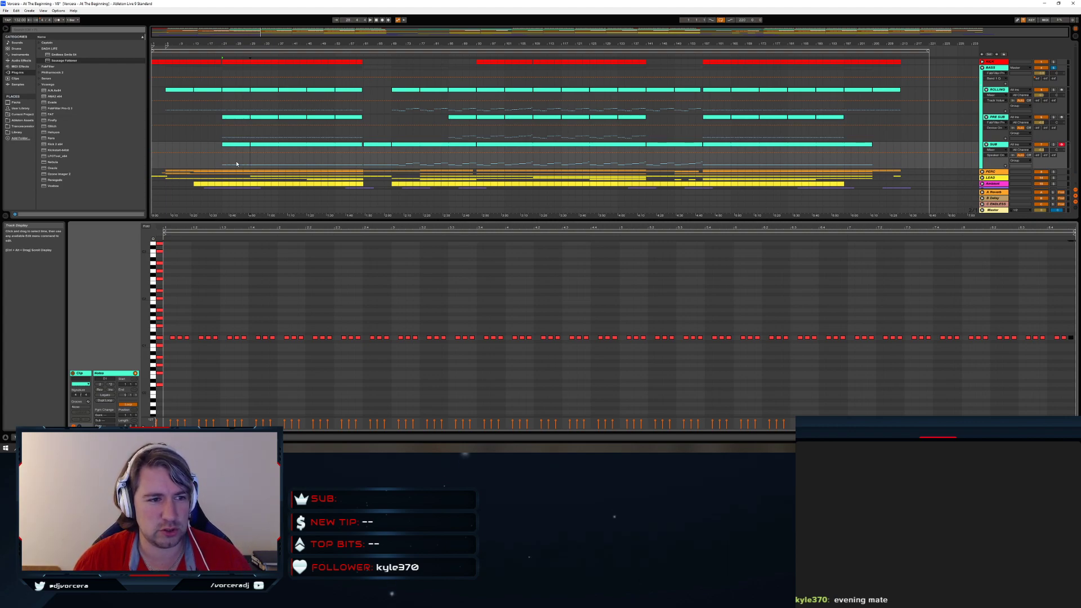
# Replay the edited SUB clip from its start, soloing the red track with the BASS group and muting the track above SUB
pyautogui.click(221, 165)
pyautogui.press('space')
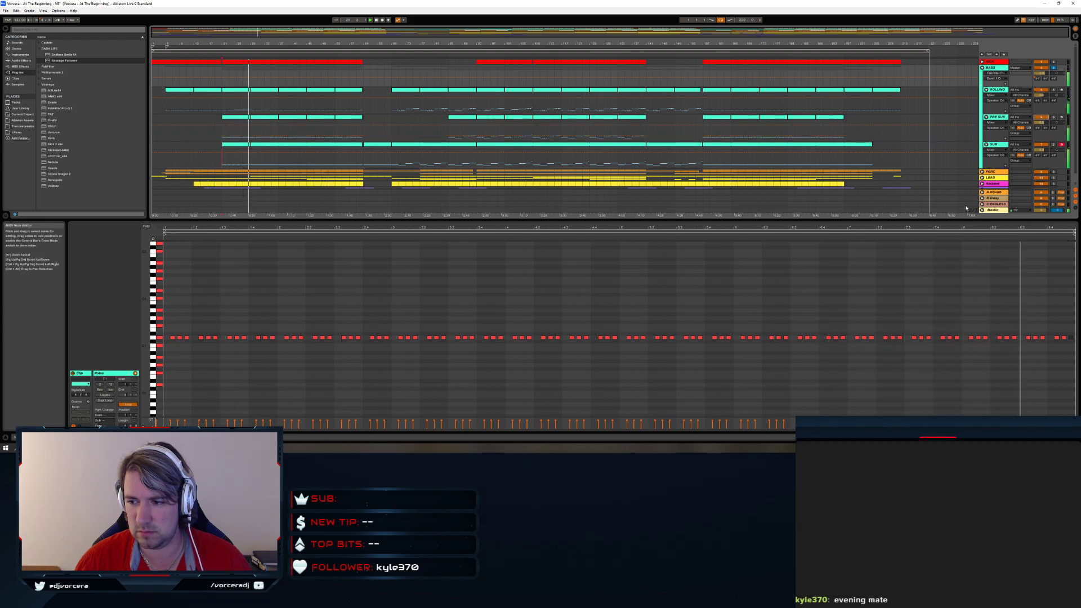
pyautogui.click(224, 163)
pyautogui.press('space')
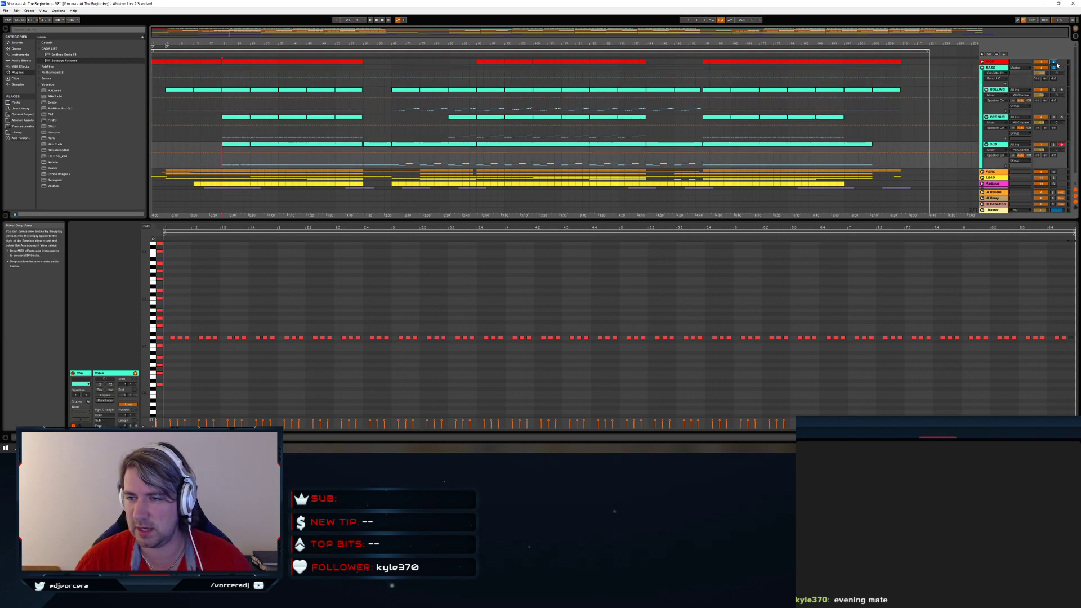
pyautogui.press('space')
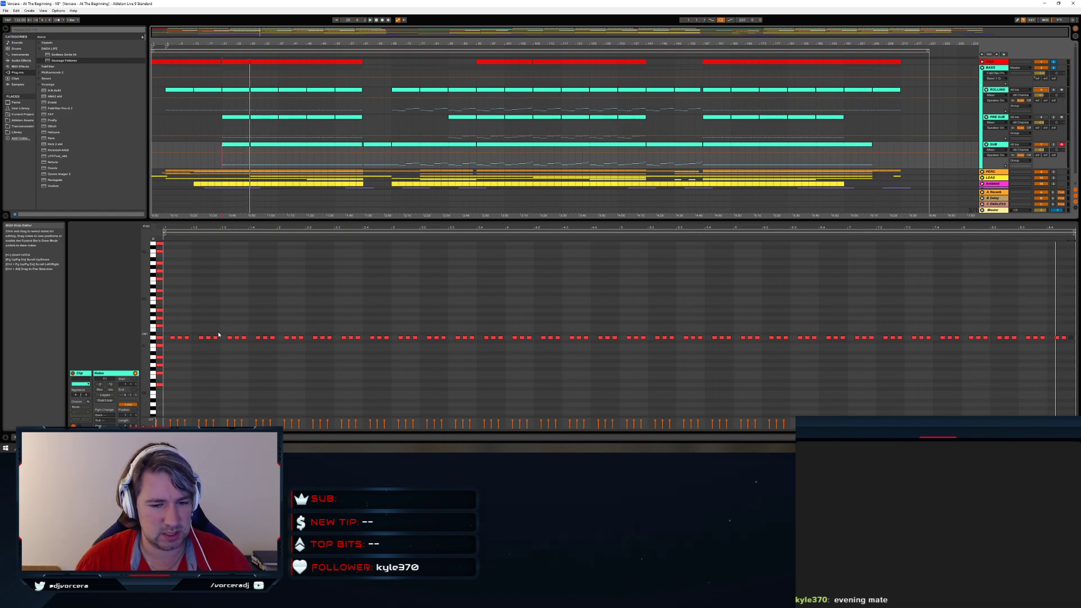
pyautogui.click(227, 316)
pyautogui.press('space')
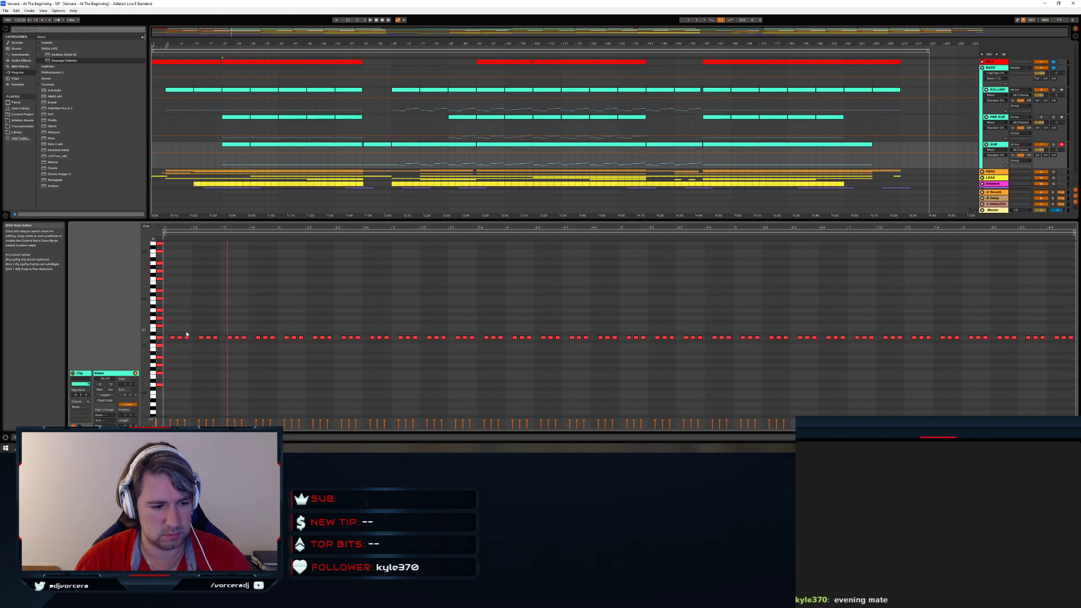
pyautogui.click(220, 330)
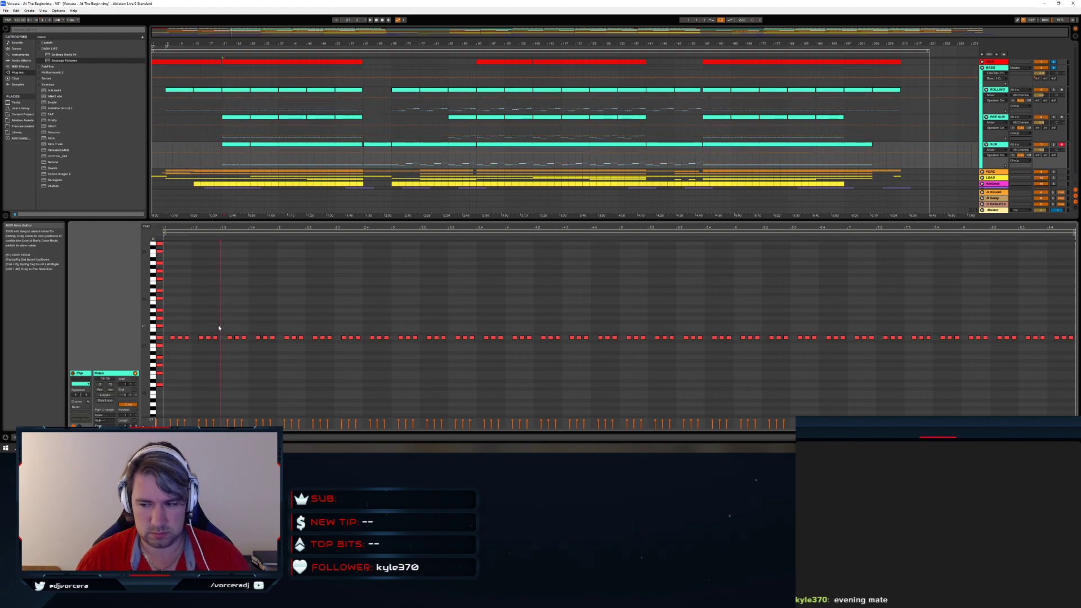
# Undo the third notes added beyond the opening groups of the SUB clip
pyautogui.hotkey('ctrl', 'z')
pyautogui.hotkey('ctrl', 'z')
pyautogui.hotkey('ctrl', 'z')
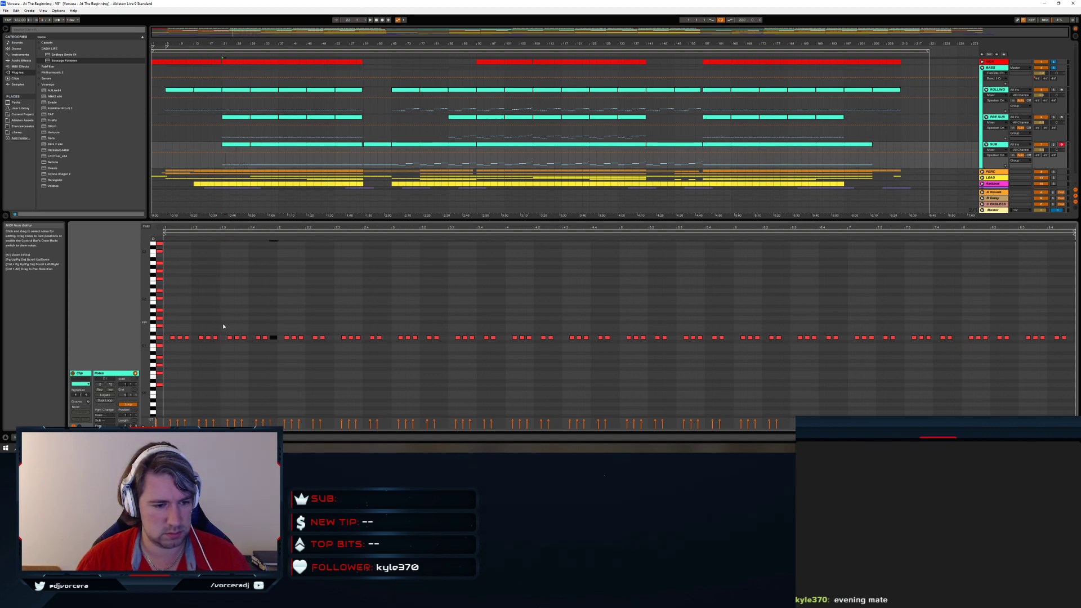
# Try deleting the third notes from the opening groups of the SUB clip, check the undo history, and restore the notes
pyautogui.click(244, 338)
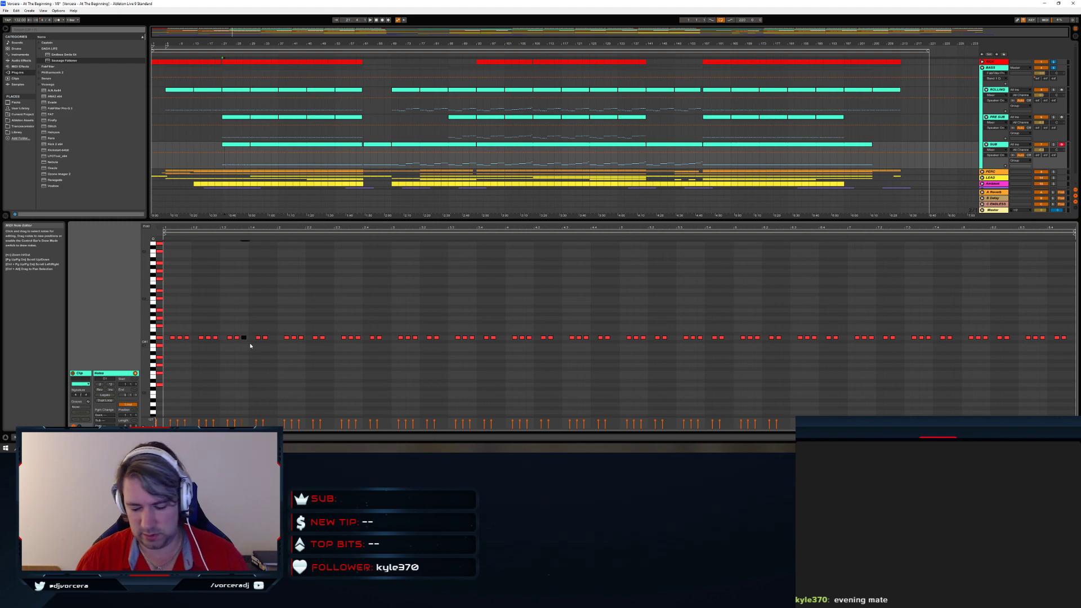
pyautogui.click(222, 347)
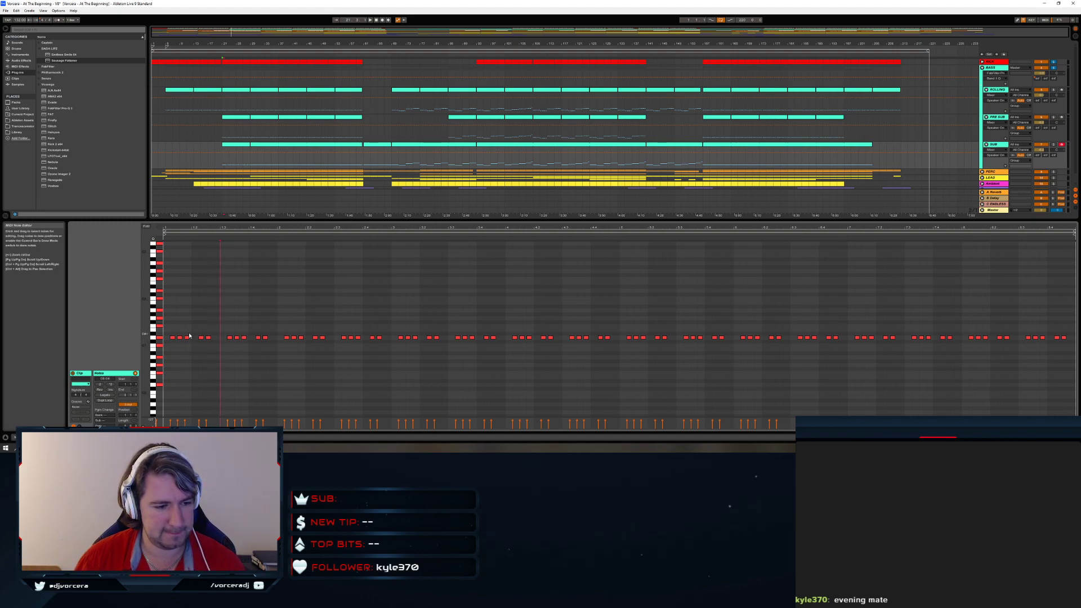
pyautogui.click(172, 338)
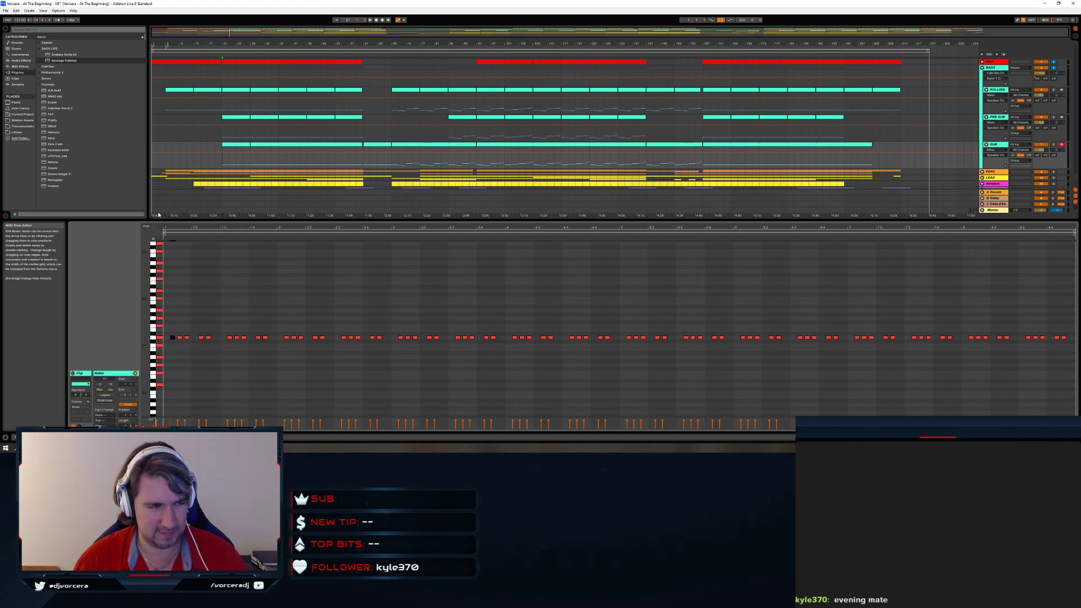
pyautogui.click(17, 11)
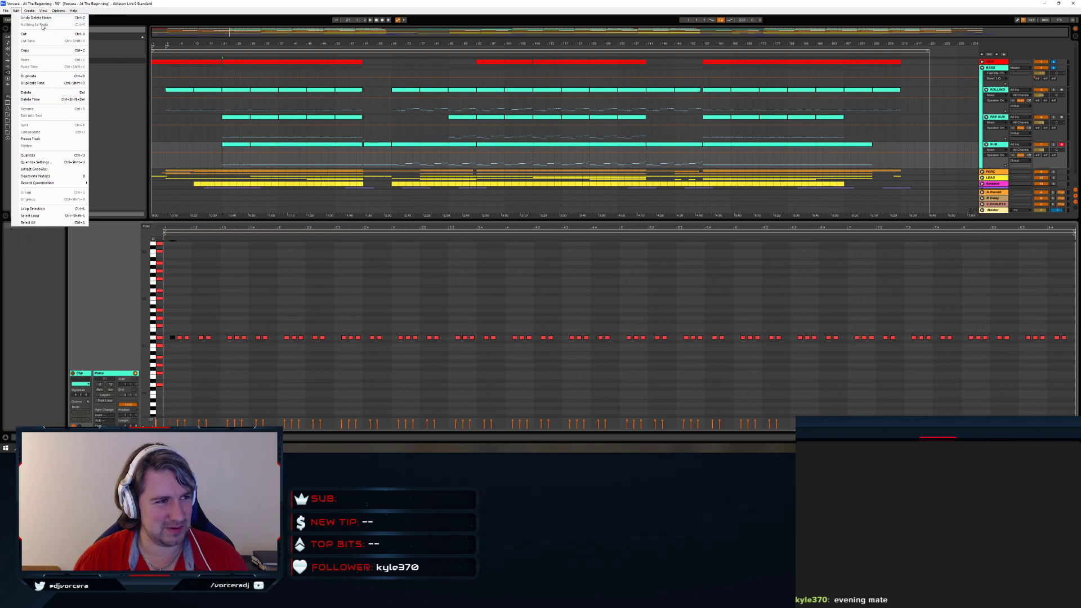
pyautogui.click(208, 337)
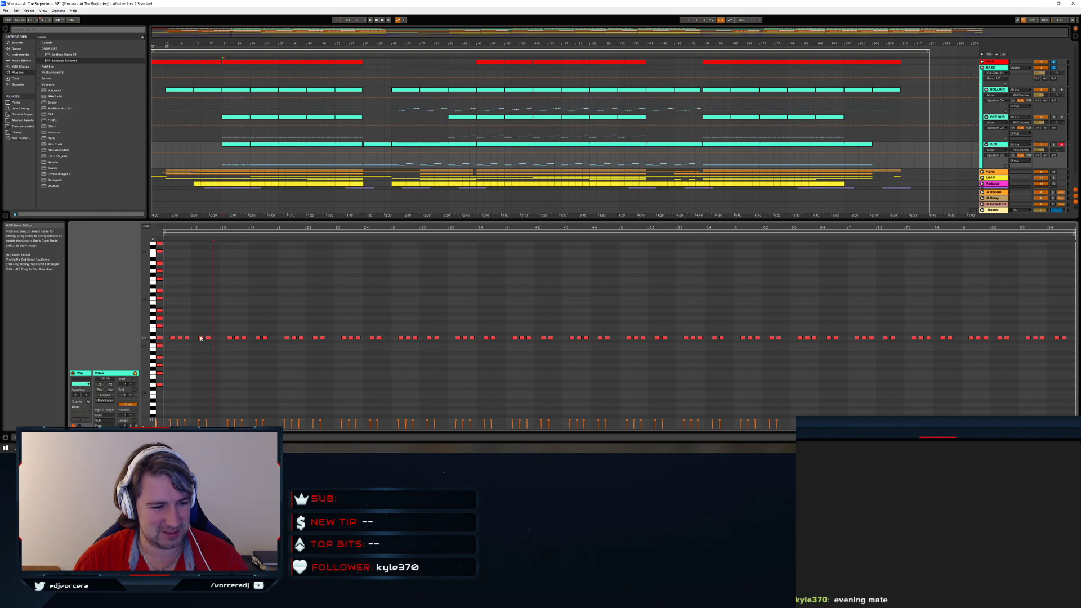
pyautogui.click(208, 337)
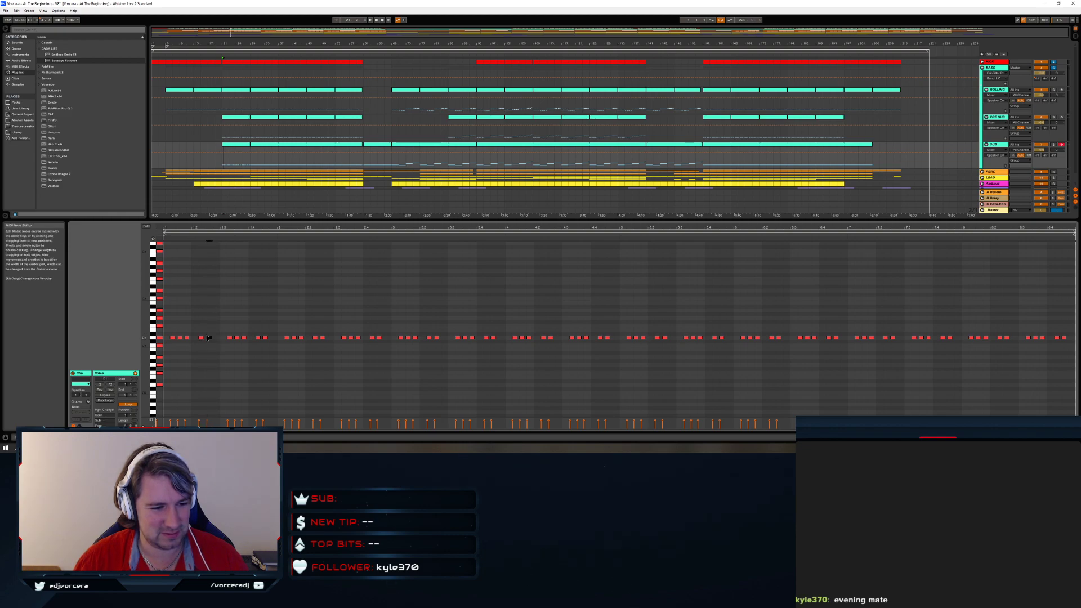
pyautogui.moveTo(208, 339); pyautogui.dragTo(272, 340)
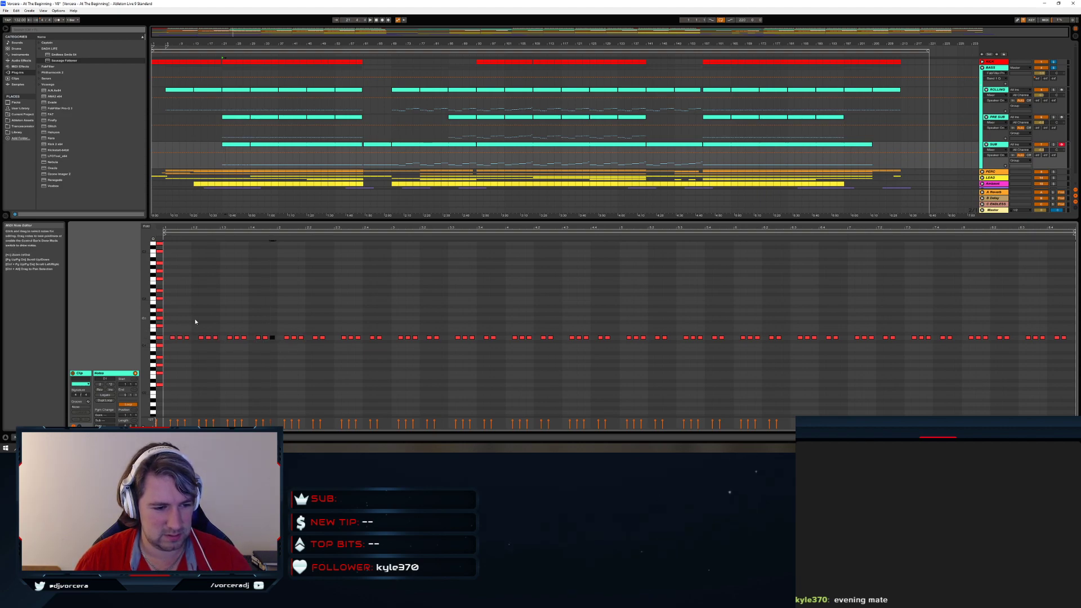
# Try deleting the first note from the first three note groups of the SUB clip, and play it back with SUB soloed
pyautogui.click(173, 338)
pyautogui.doubleClick(172, 337)
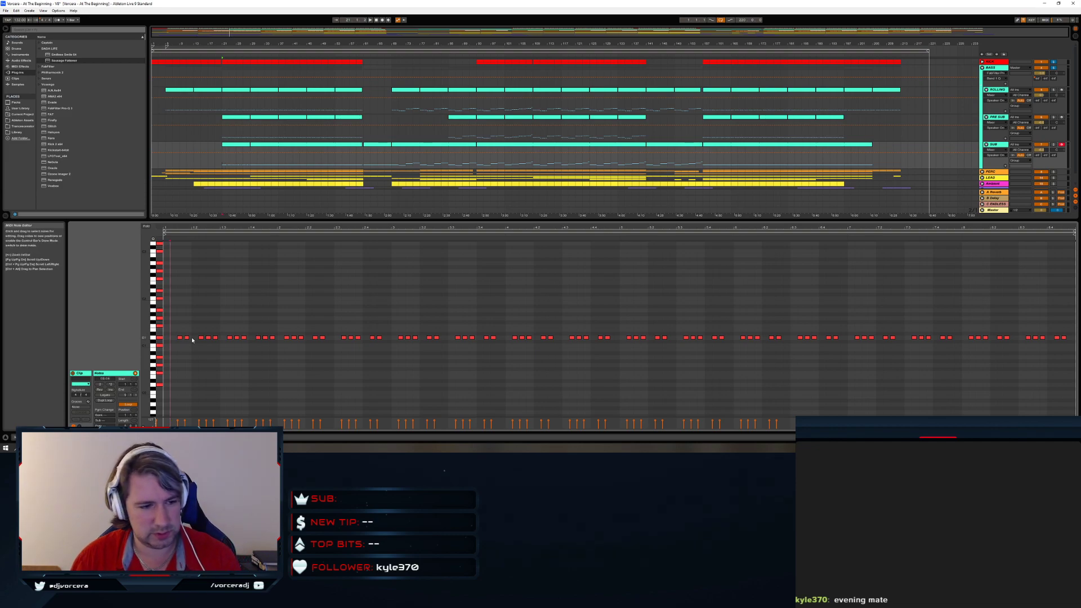
pyautogui.doubleClick(202, 337)
pyautogui.doubleClick(229, 337)
pyautogui.press('space')
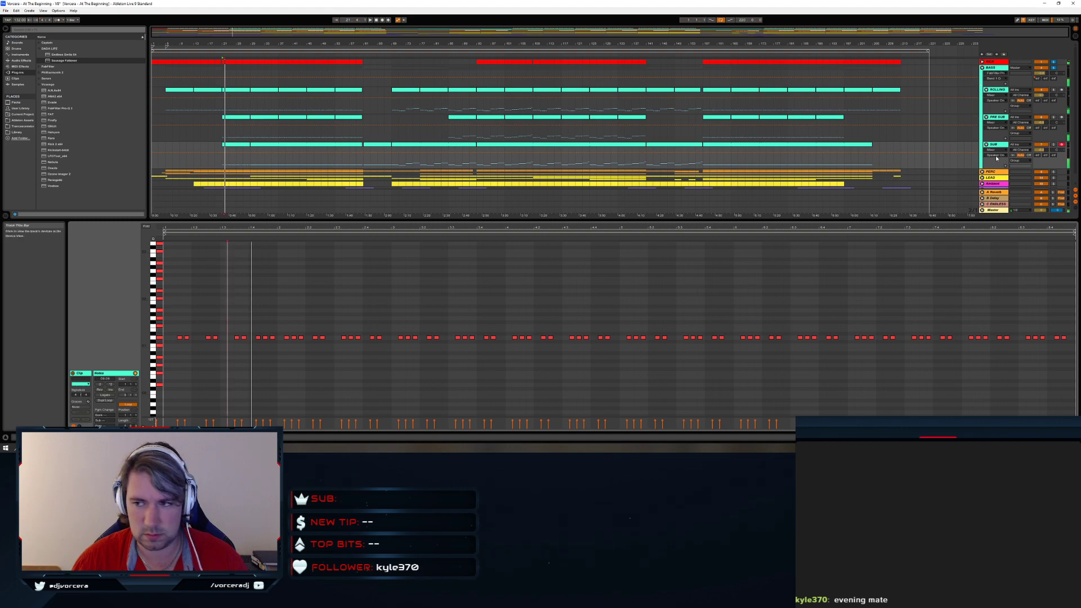
pyautogui.click(1054, 145)
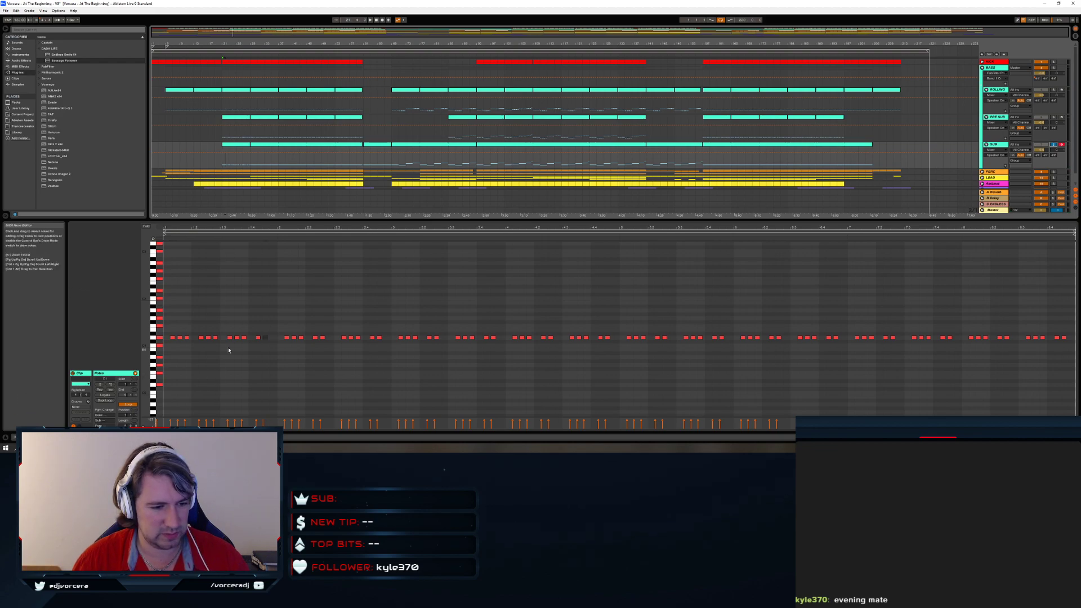
# Add a note just ahead of the third note group in the SUB clip and play back the pattern
pyautogui.press('space')
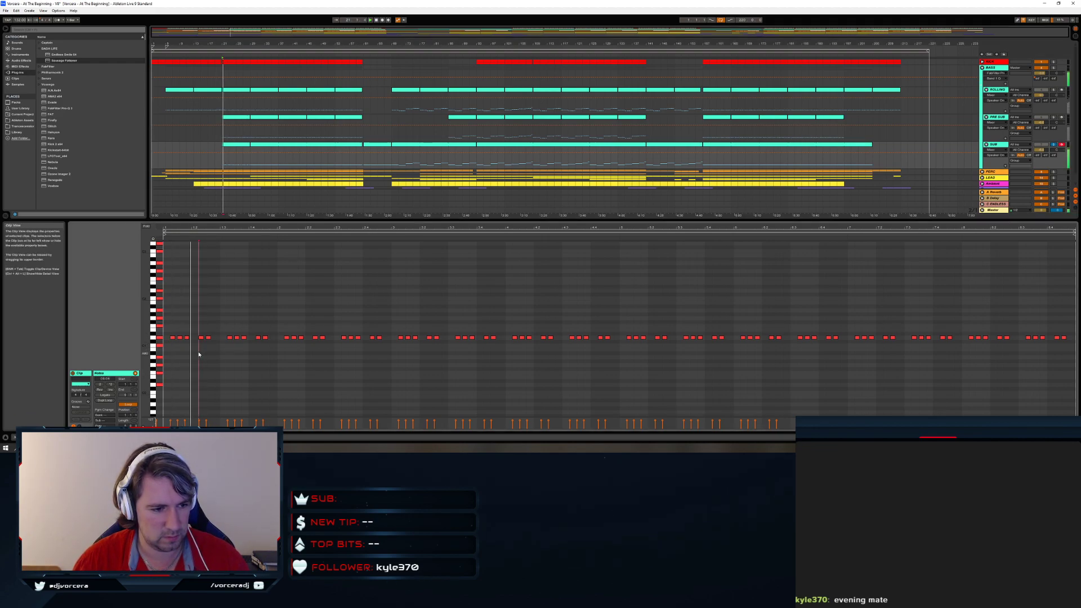
pyautogui.click(226, 342)
pyautogui.moveTo(225, 340); pyautogui.dragTo(227, 340)
pyautogui.press('space')
pyautogui.press('space')
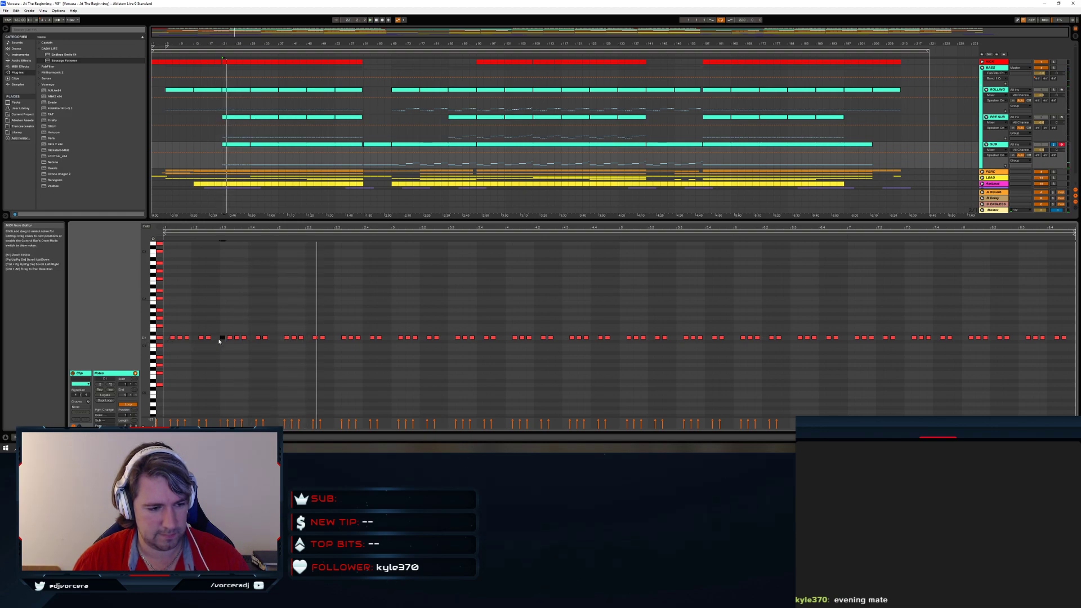
pyautogui.press('space')
pyautogui.press('space')
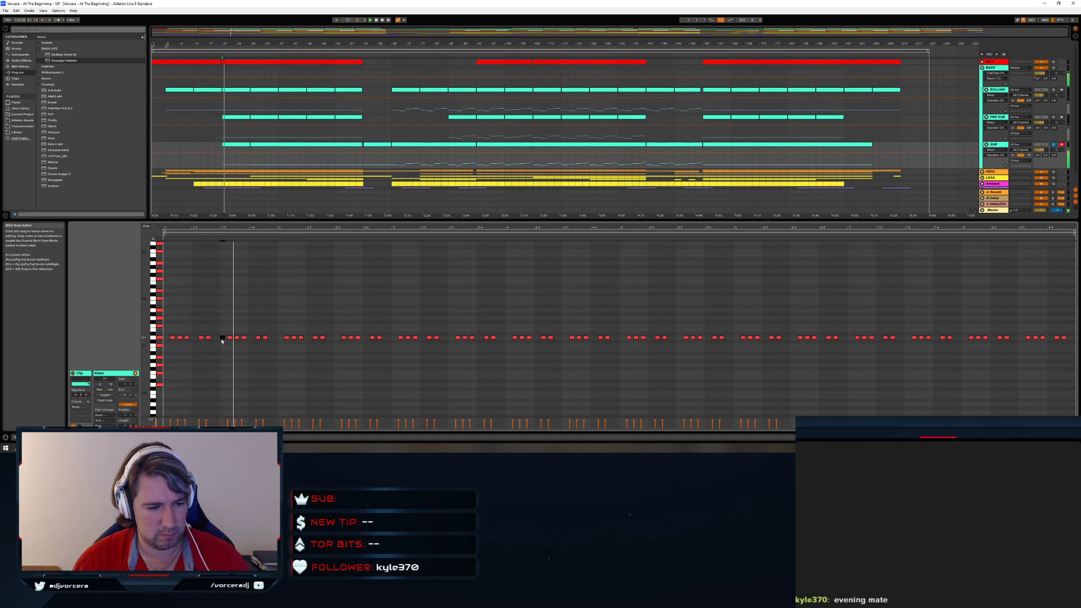
pyautogui.press('space')
# Fill the remaining gaps in the SUB clip's opening note groups with notes, including one at the clip start, checking by playback
pyautogui.doubleClick(193, 338)
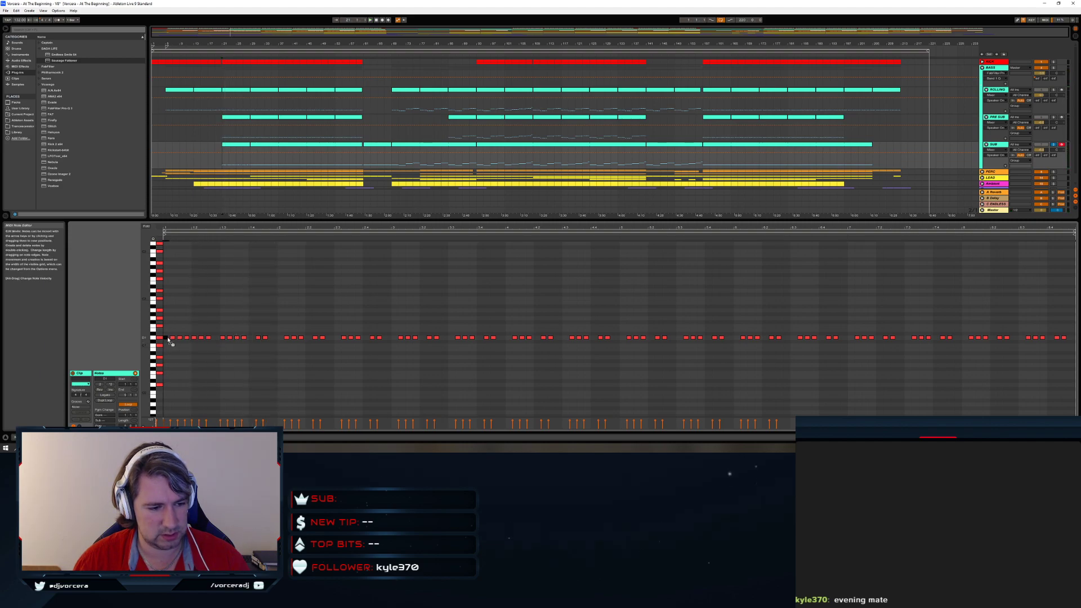
pyautogui.press('space')
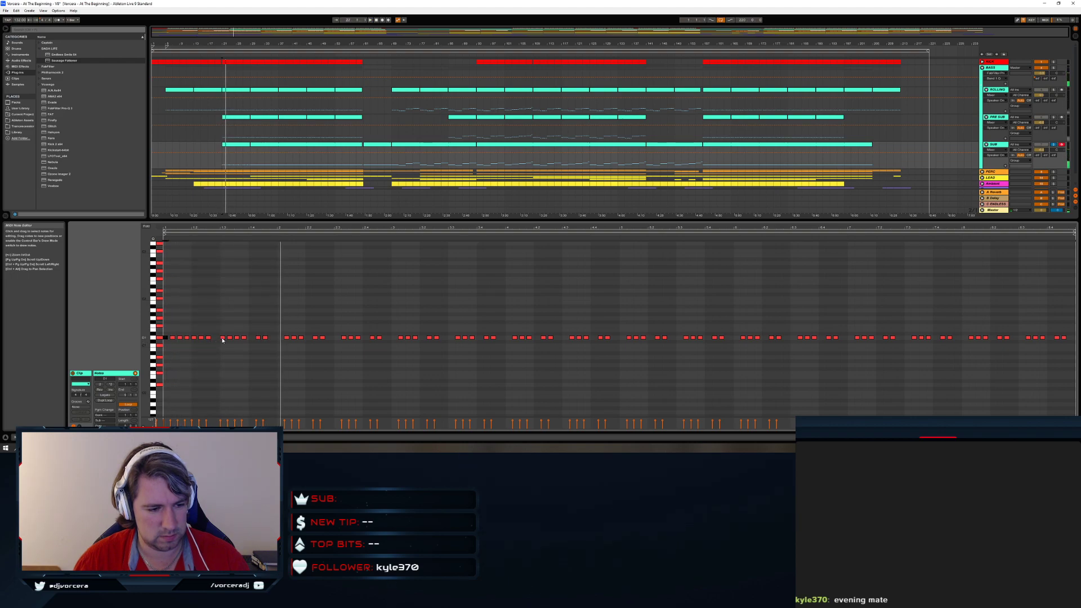
pyautogui.press('space')
pyautogui.doubleClick(215, 338)
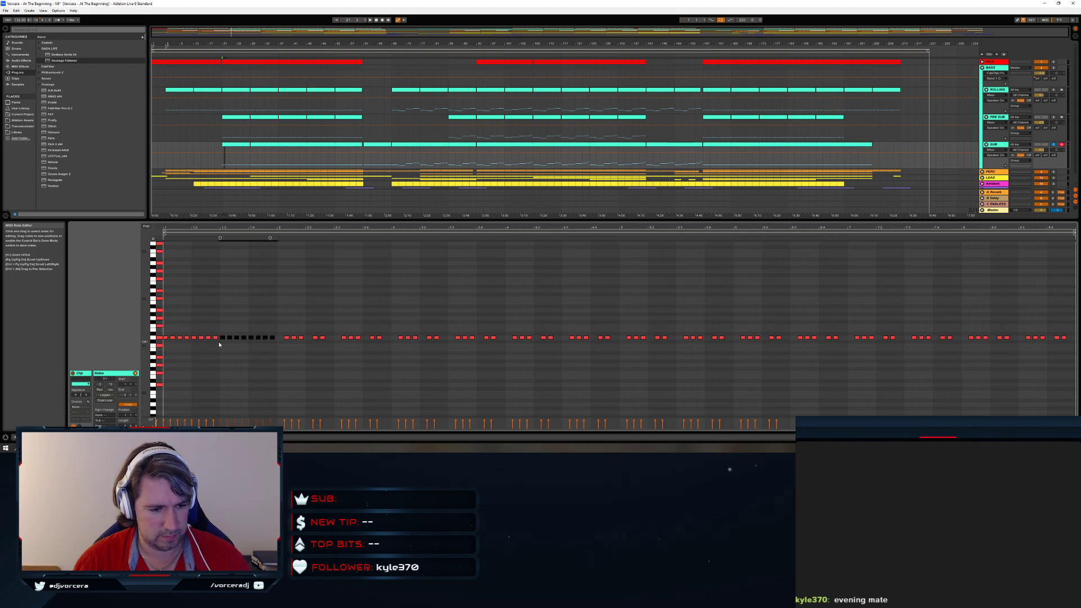
# Duplicate the continuous note pattern repeatedly until it fills the SUB clip to its end
pyautogui.hotkey('ctrl', 'd')
pyautogui.hotkey('ctrl', 'd')
pyautogui.hotkey('ctrl', 'd')
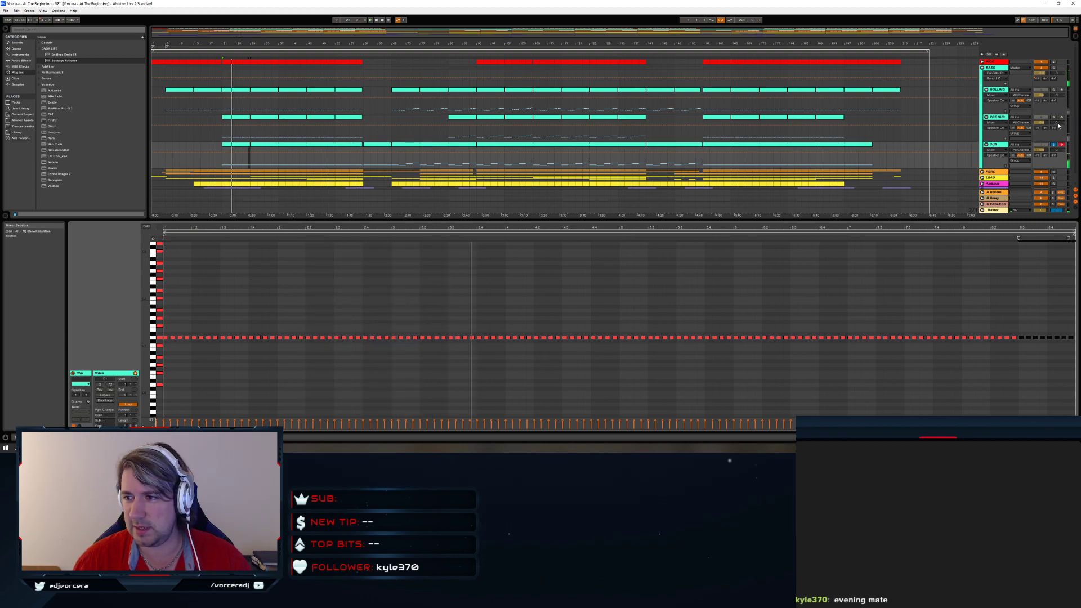
# Audition the continuous SUB pattern from several positions, changing the soloed tracks among the red track and the bass layers
pyautogui.keyDown('ctrl'); pyautogui.click(1056, 91); pyautogui.keyUp('ctrl')
pyautogui.keyDown('ctrl'); pyautogui.click(1055, 118); pyautogui.keyUp('ctrl')
pyautogui.press('space')
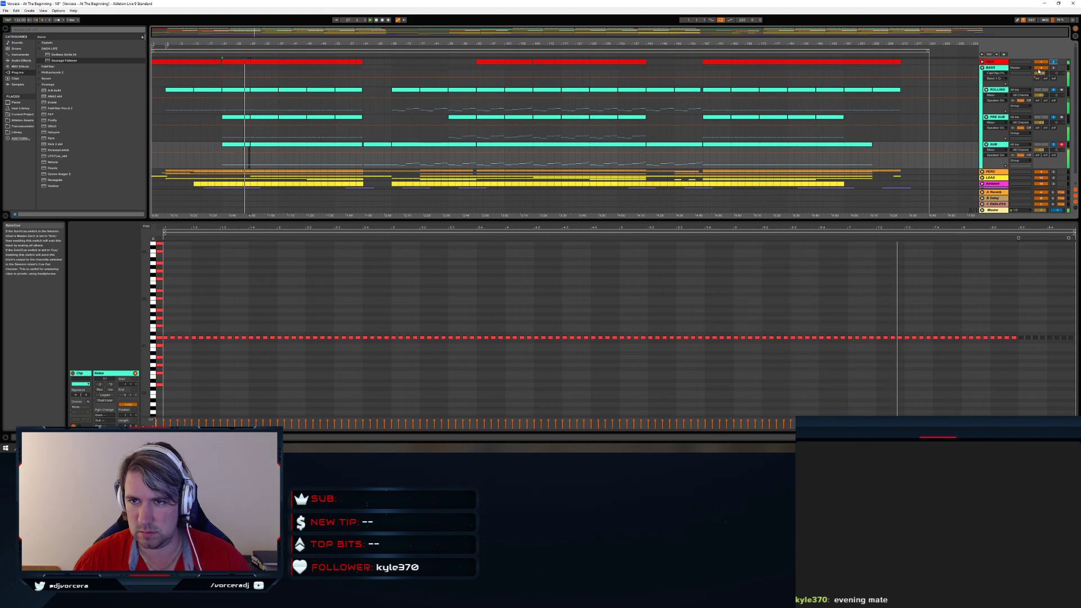
pyautogui.click(1019, 299)
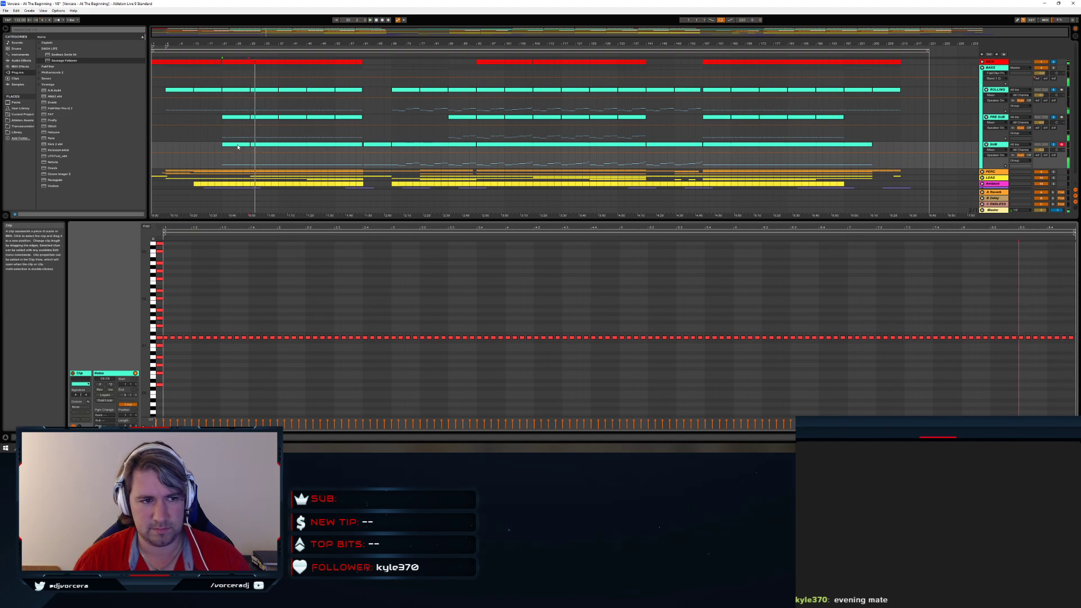
pyautogui.click(223, 162)
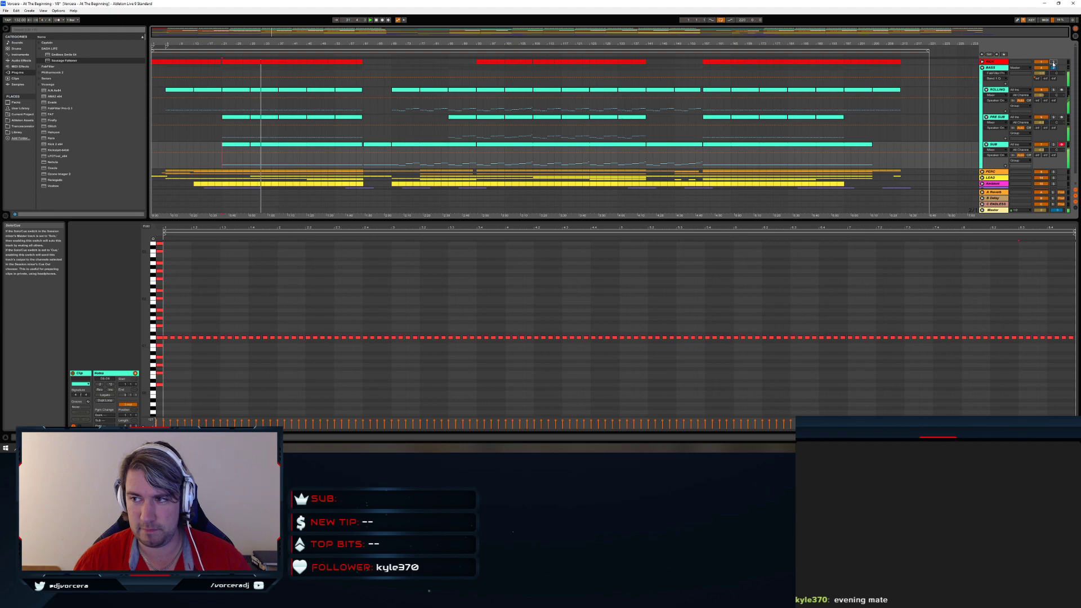
pyautogui.click(1054, 90)
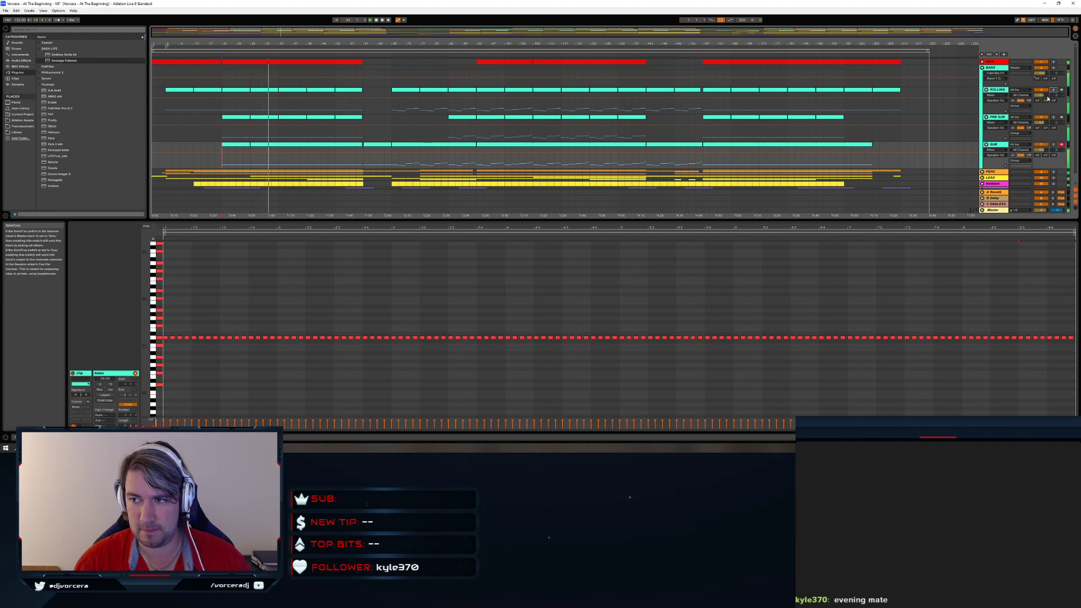
pyautogui.click(165, 125)
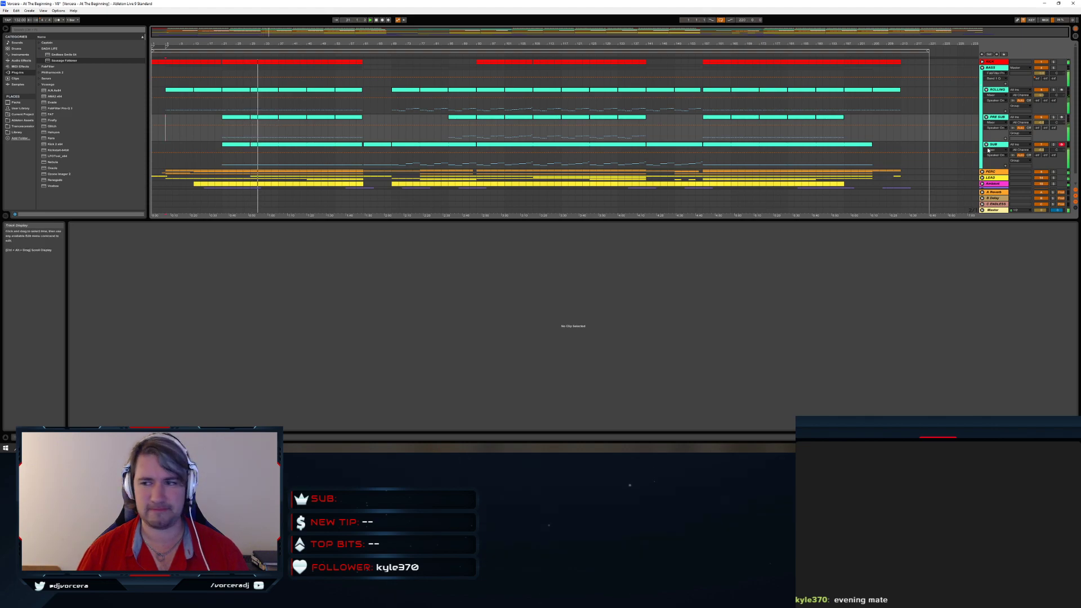
pyautogui.click(235, 162)
pyautogui.press('space')
pyautogui.press('space')
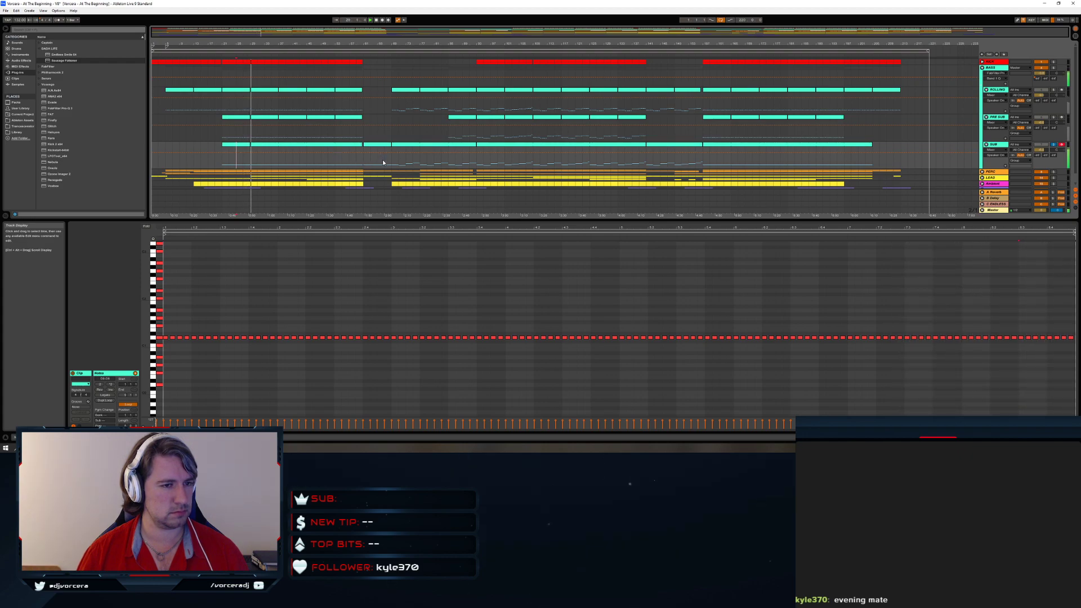
# Extend the first SUB clip over the following clips to the end of the first section, and audition it with the other layers
pyautogui.click(262, 147)
pyautogui.moveTo(249, 144); pyautogui.dragTo(361, 142)
pyautogui.moveTo(364, 43); pyautogui.dragTo(380, 143)
pyautogui.moveTo(363, 54); pyautogui.dragTo(485, 46)
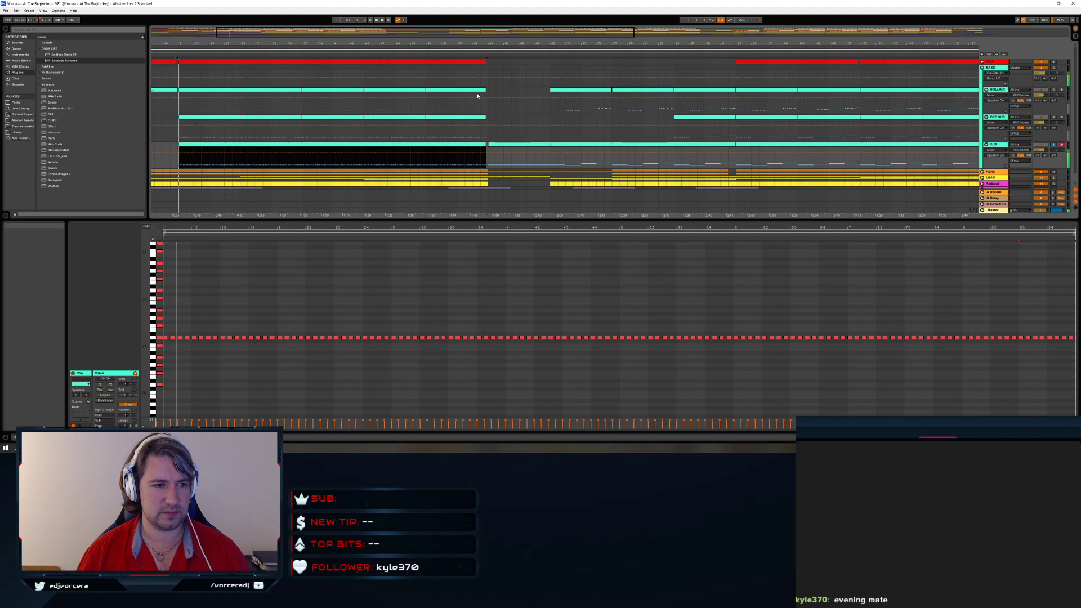
pyautogui.keyDown('ctrl'); pyautogui.click(1054, 117); pyautogui.keyUp('ctrl')
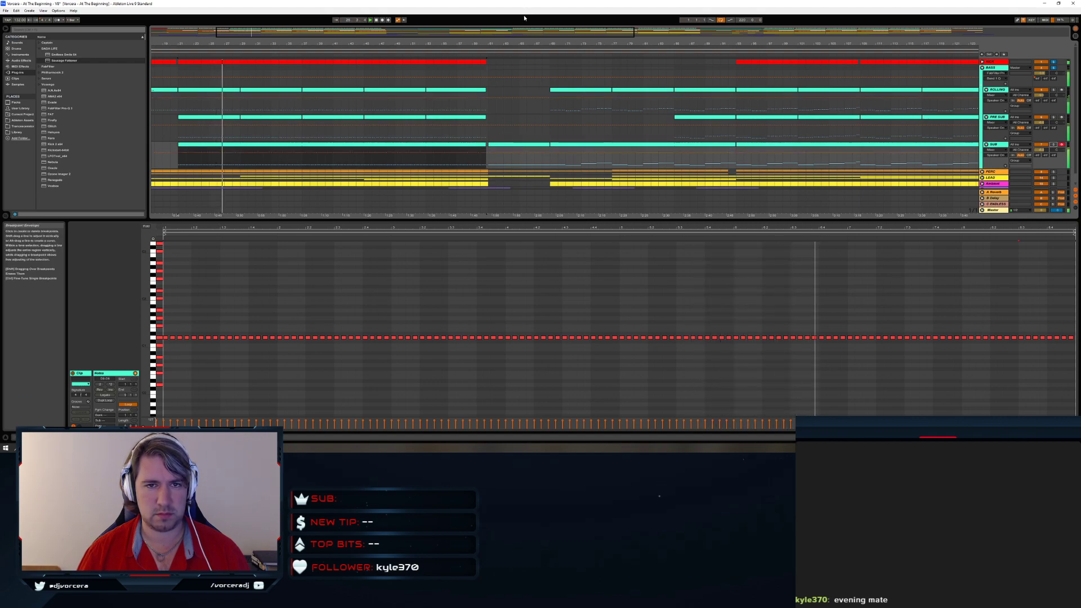
pyautogui.moveTo(529, 39); pyautogui.dragTo(480, 49)
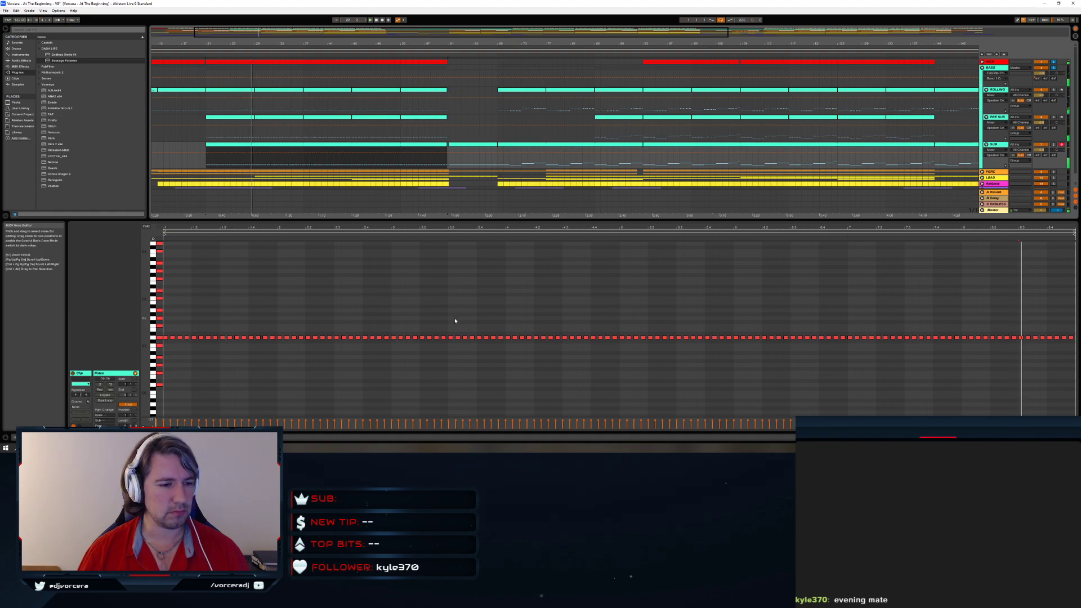
# Open Serum on the SUB track and raise the unison of oscillators A and B to 16 voices
pyautogui.click(228, 146)
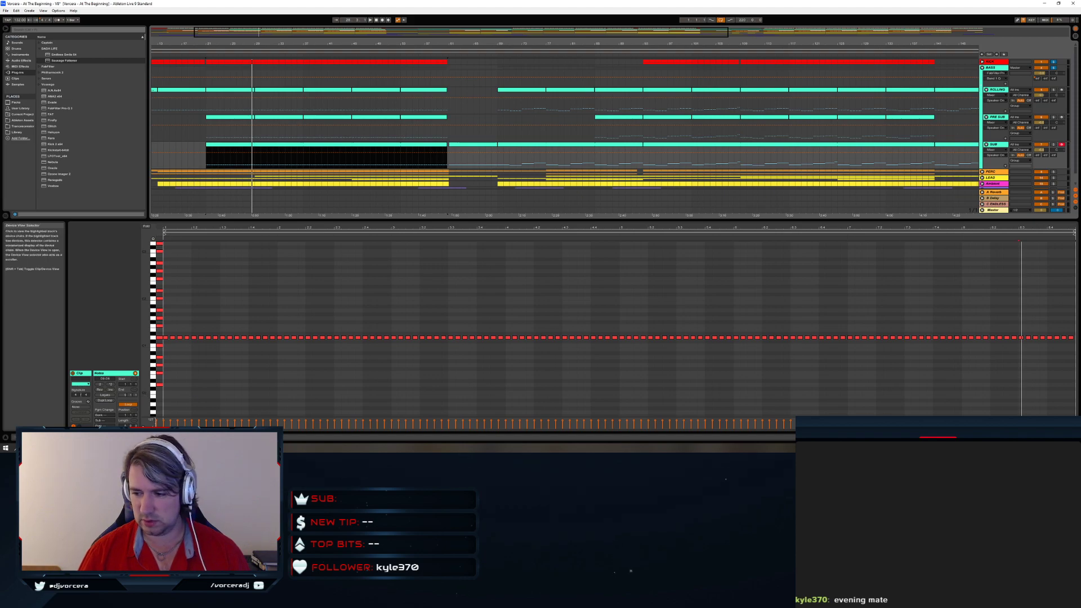
pyautogui.hotkey('shift', 'Tab')
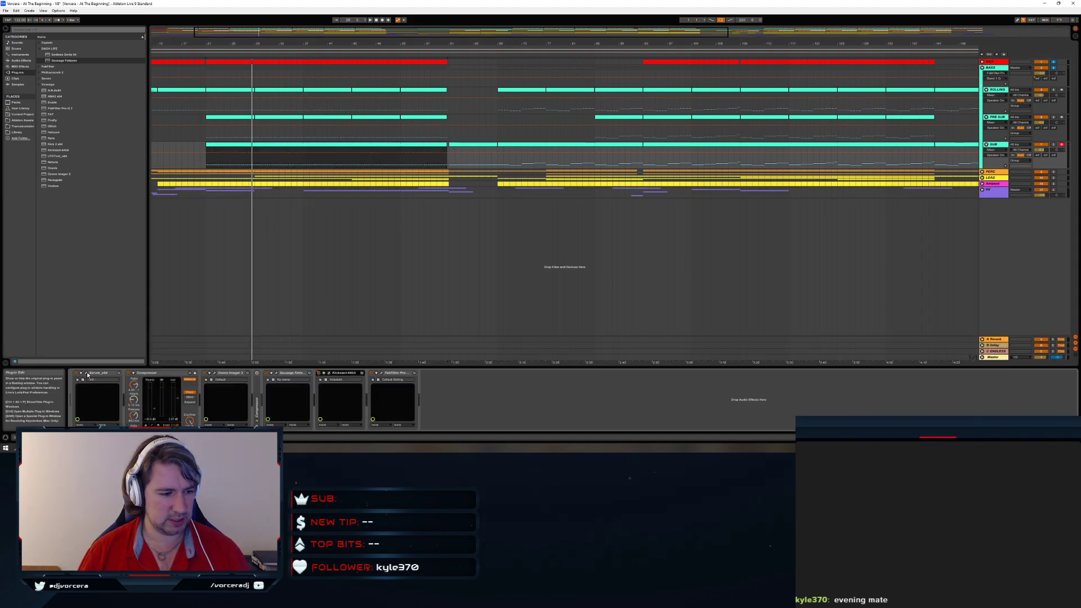
pyautogui.click(86, 373)
pyautogui.moveTo(523, 231); pyautogui.dragTo(524, 182)
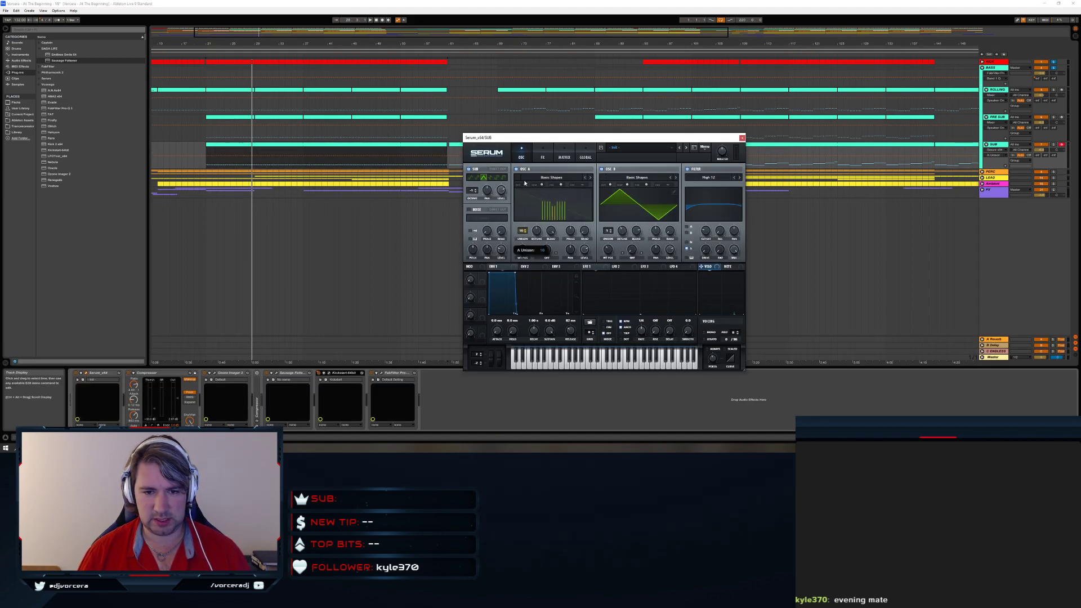
pyautogui.moveTo(608, 231); pyautogui.dragTo(608, 162)
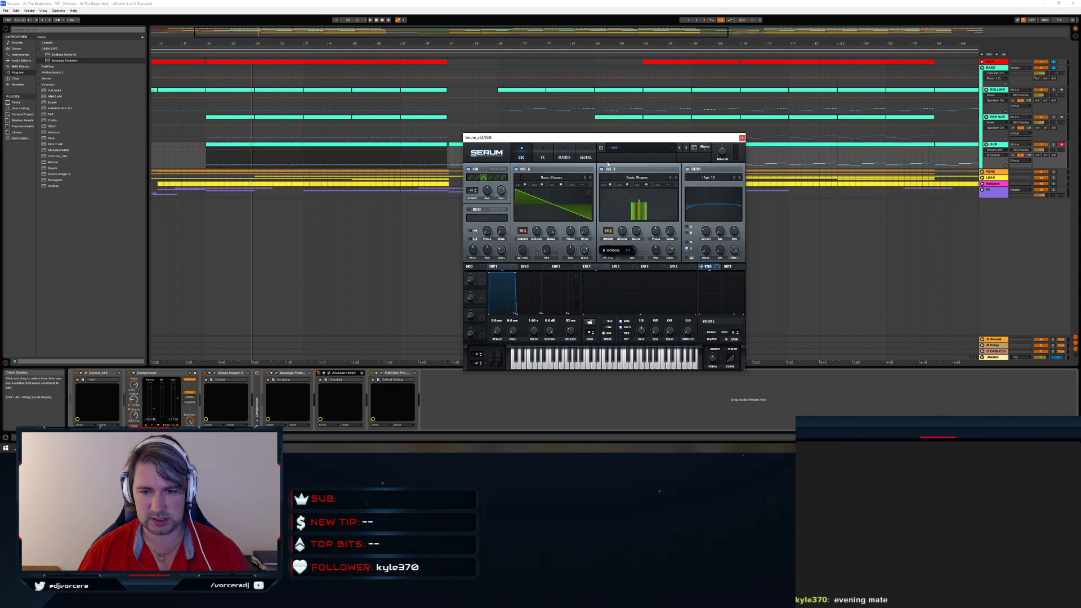
# Try both Serum oscillators with the unison lowered while playing SUB soloed, and return them to 16 voices
pyautogui.press('space')
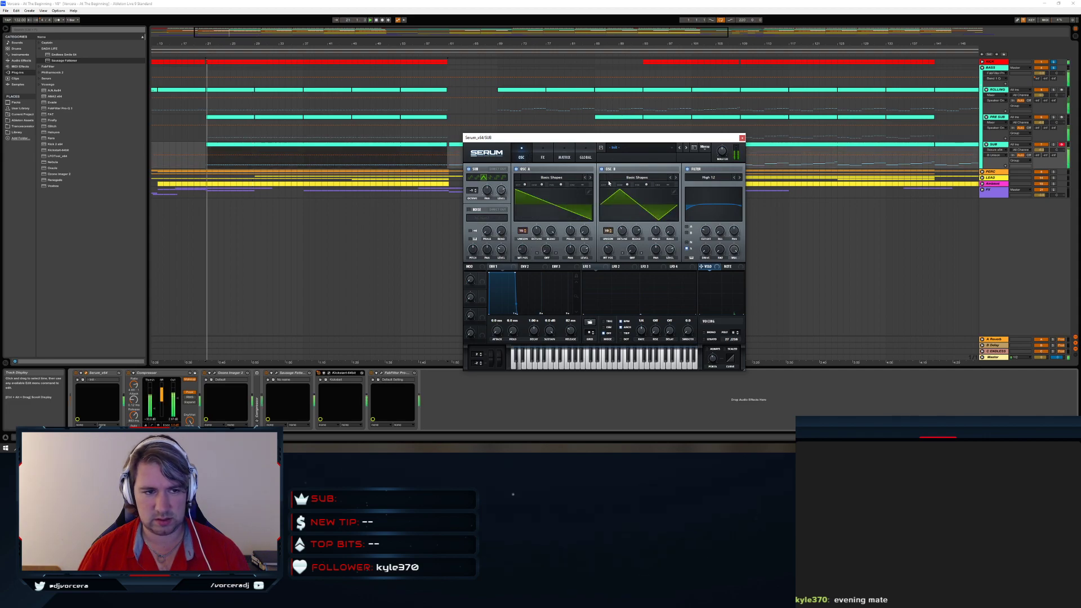
pyautogui.click(1053, 145)
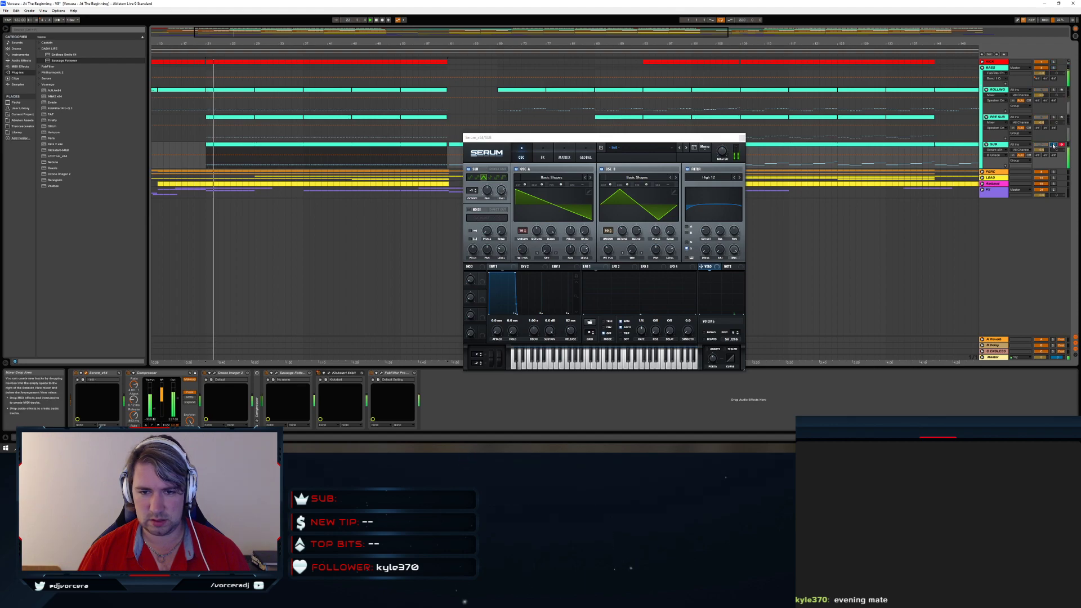
pyautogui.moveTo(524, 232); pyautogui.dragTo(528, 341)
pyautogui.moveTo(607, 231); pyautogui.dragTo(603, 407)
pyautogui.moveTo(522, 231); pyautogui.dragTo(524, 192)
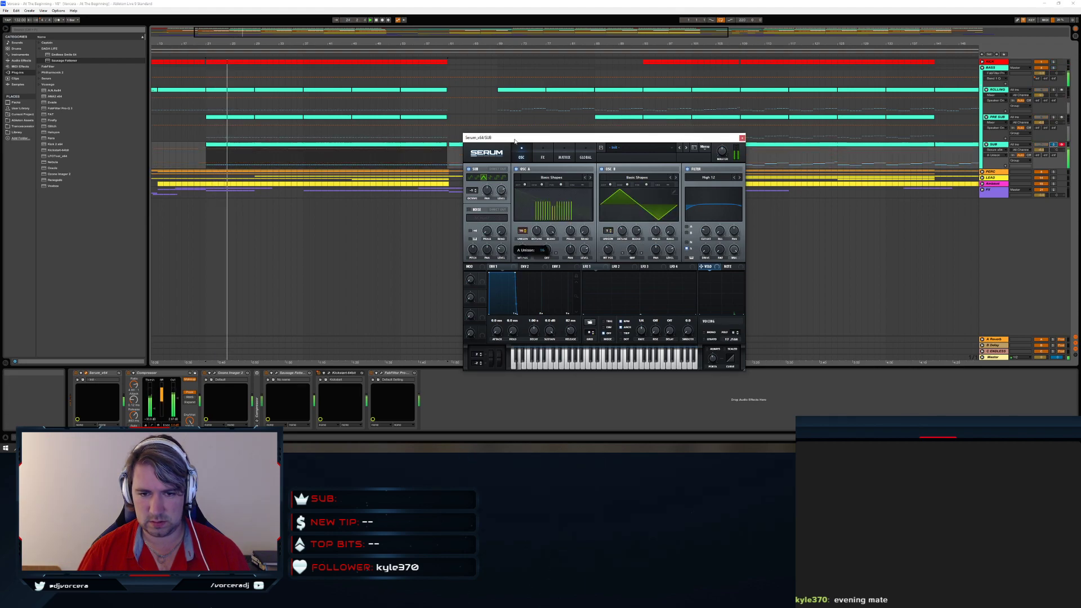
pyautogui.moveTo(608, 231); pyautogui.dragTo(608, 180)
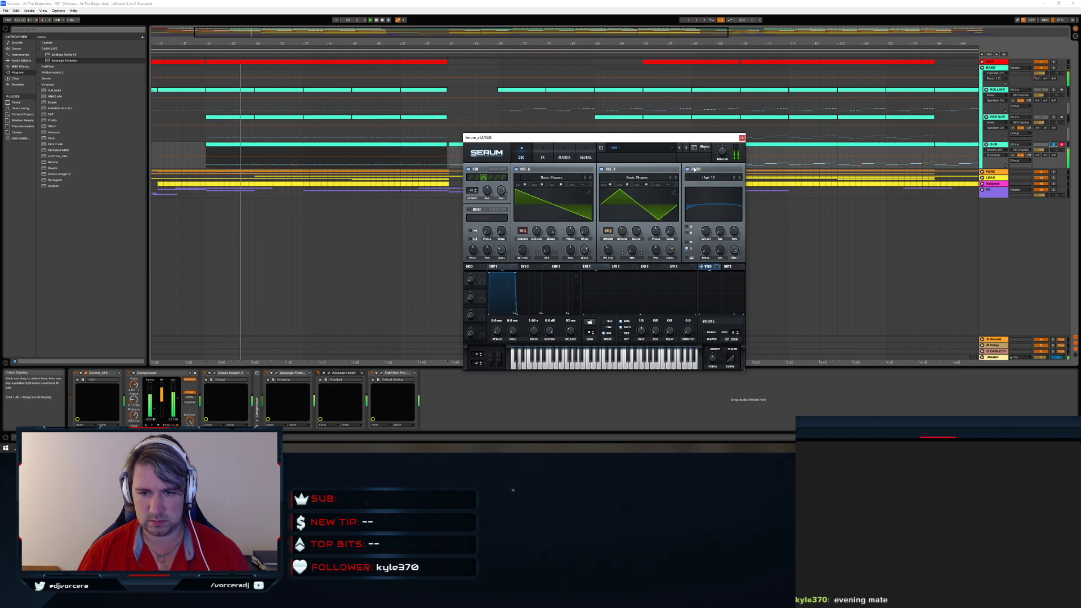
# Reduce the bell boost just below the high cut in the SUB track's Pro-Q 3, and close the EQ and Serum
pyautogui.click(381, 373)
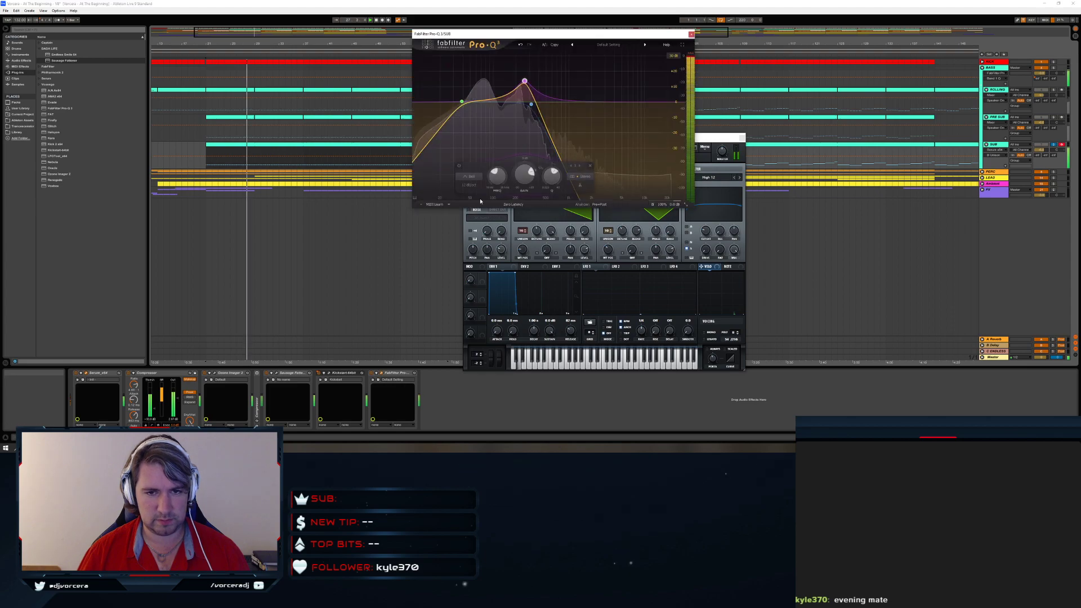
pyautogui.moveTo(521, 104); pyautogui.dragTo(519, 95)
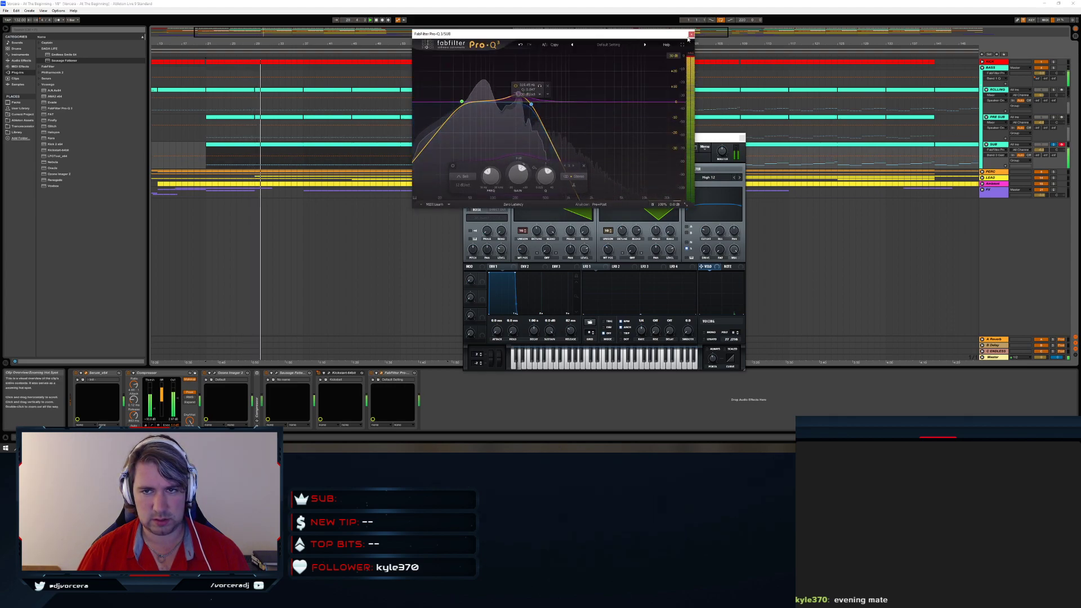
pyautogui.click(692, 34)
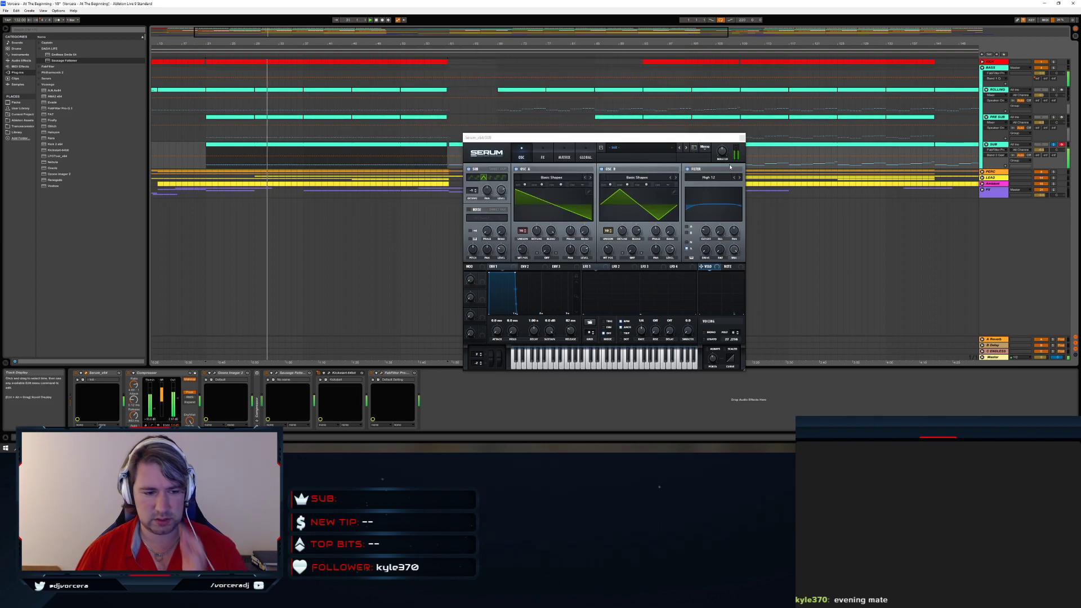
pyautogui.click(743, 138)
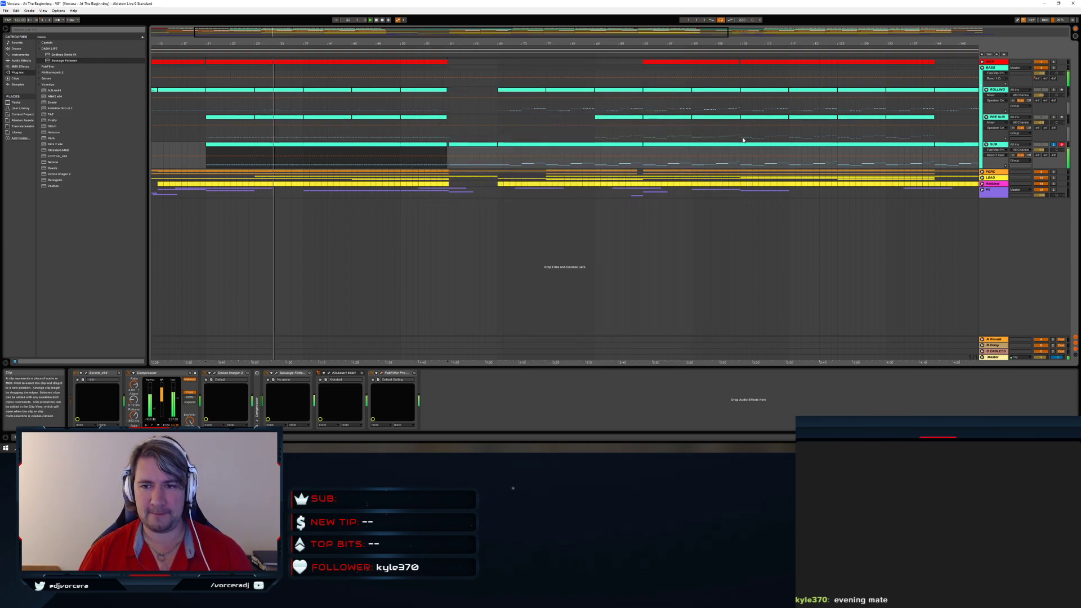
# Audition SUB on its own and with the other layers from several positions, and display the Master track's devices
pyautogui.click(450, 164)
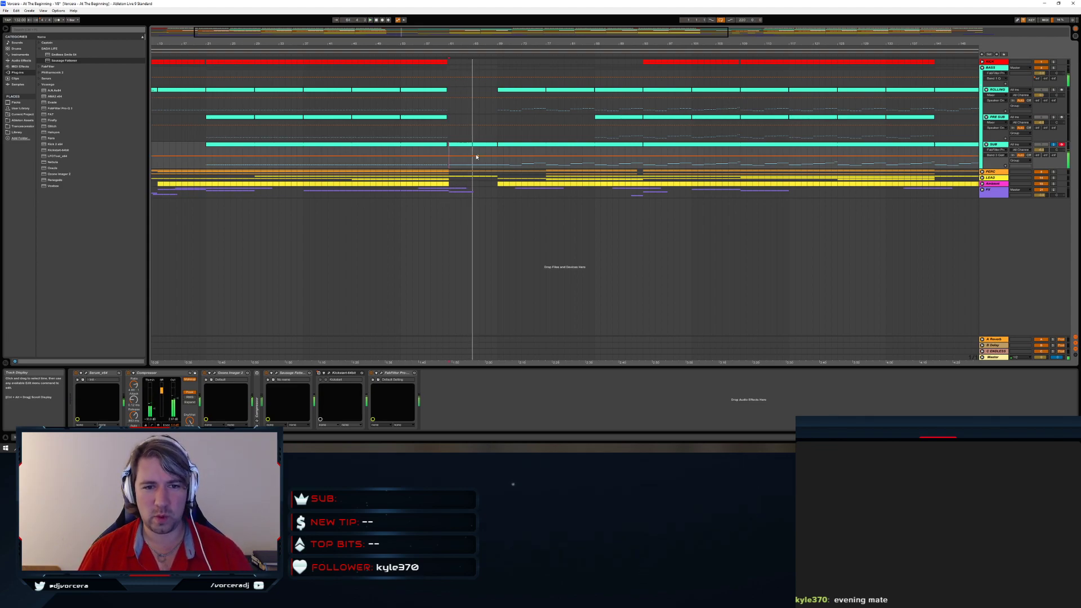
pyautogui.click(401, 165)
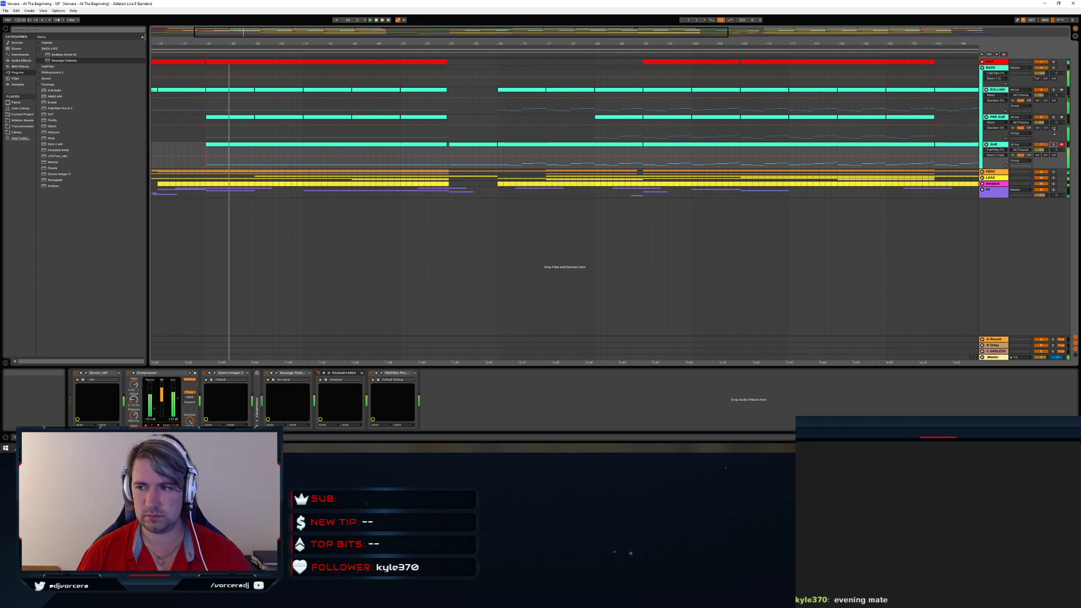
pyautogui.click(1054, 146)
pyautogui.click(1053, 145)
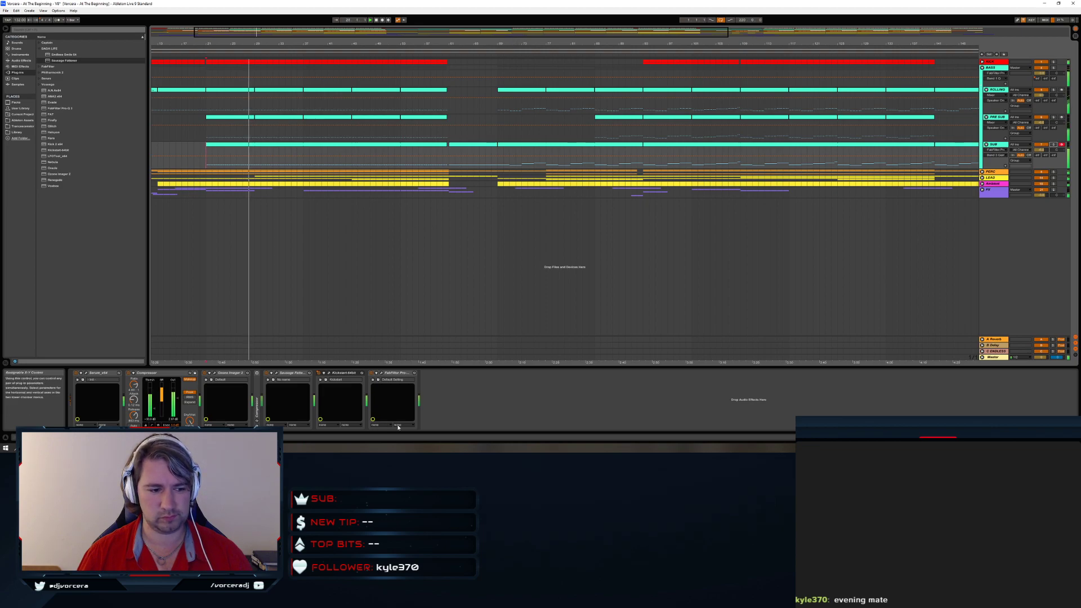
pyautogui.click(680, 357)
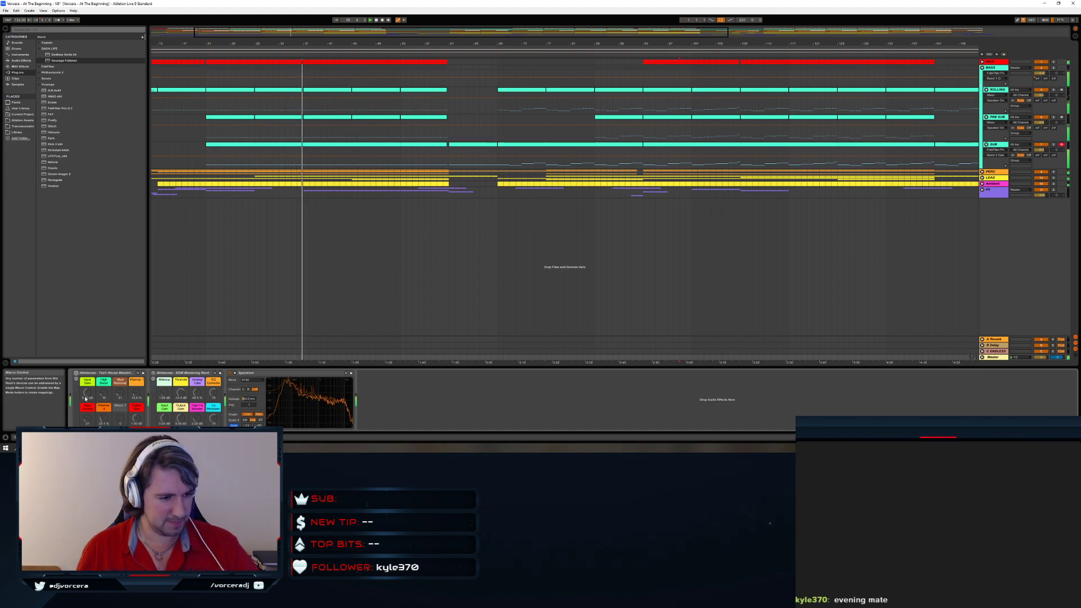
# Toggle the ADM Mastering Rack and the Tech House master rack on the master track to compare the sound
pyautogui.click(153, 373)
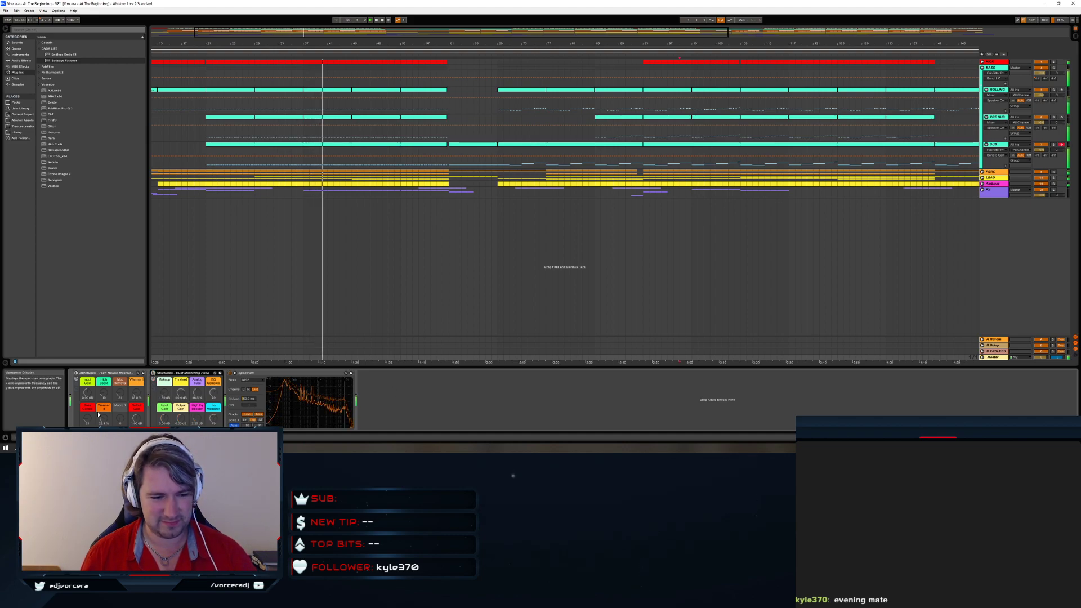
pyautogui.click(77, 373)
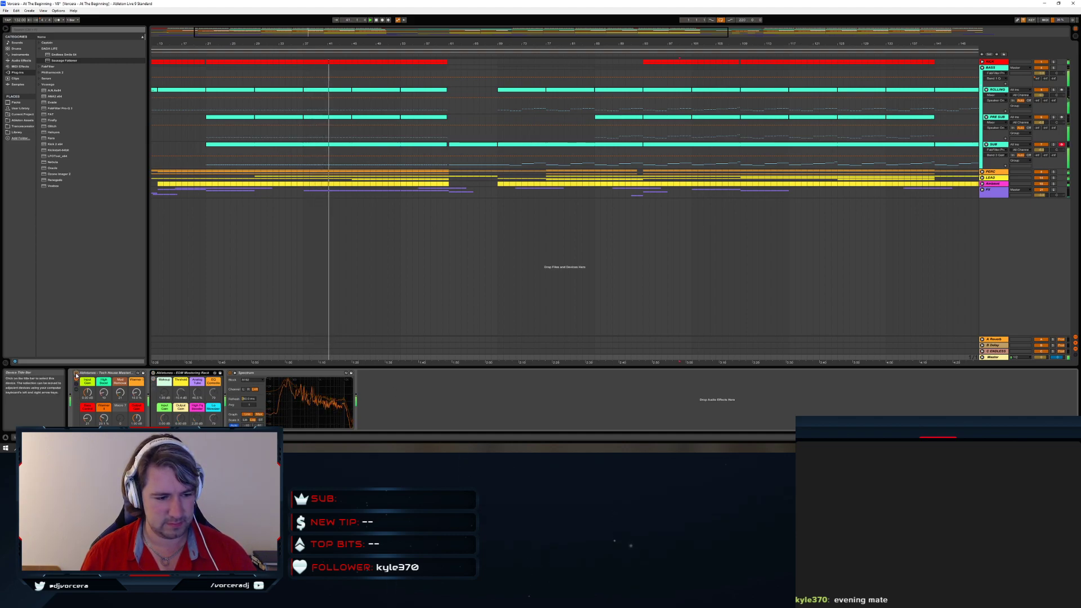
pyautogui.click(77, 374)
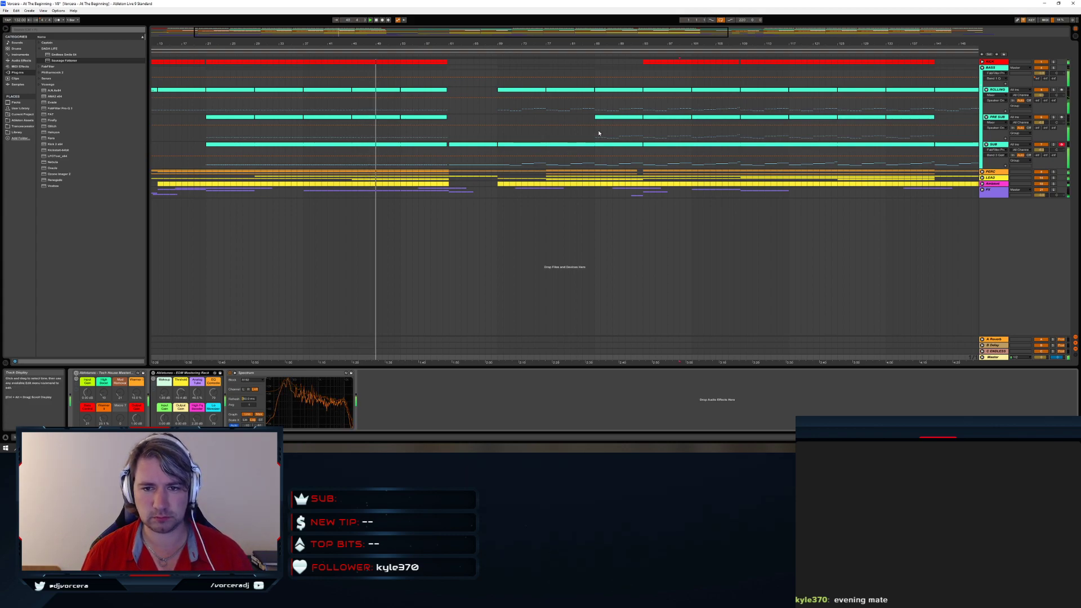
# Open the notes of the SUB track clip where the second block of red clips begins
pyautogui.click(611, 120)
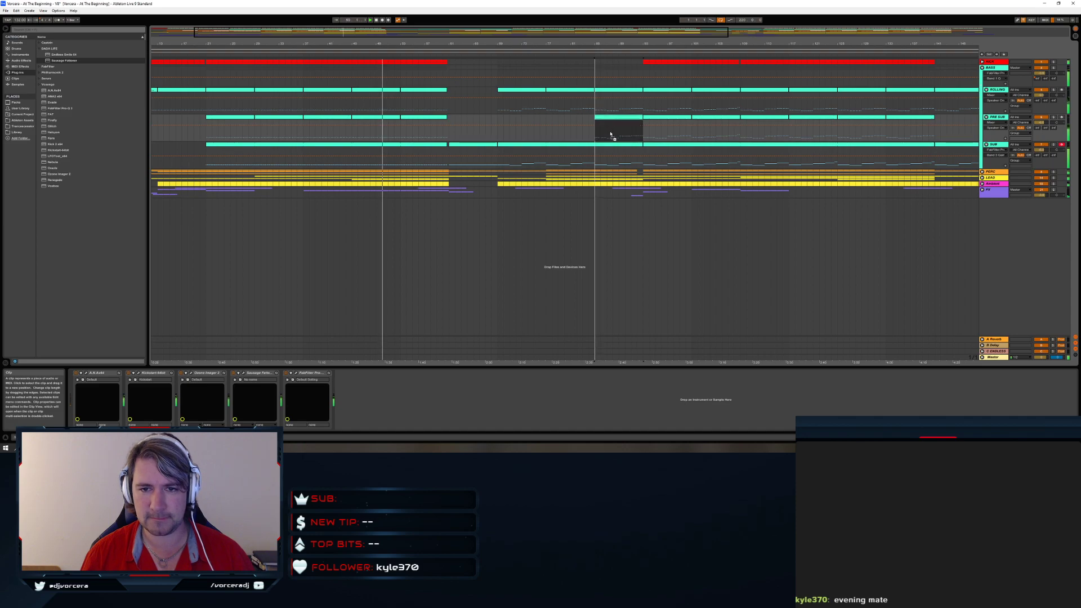
pyautogui.click(614, 150)
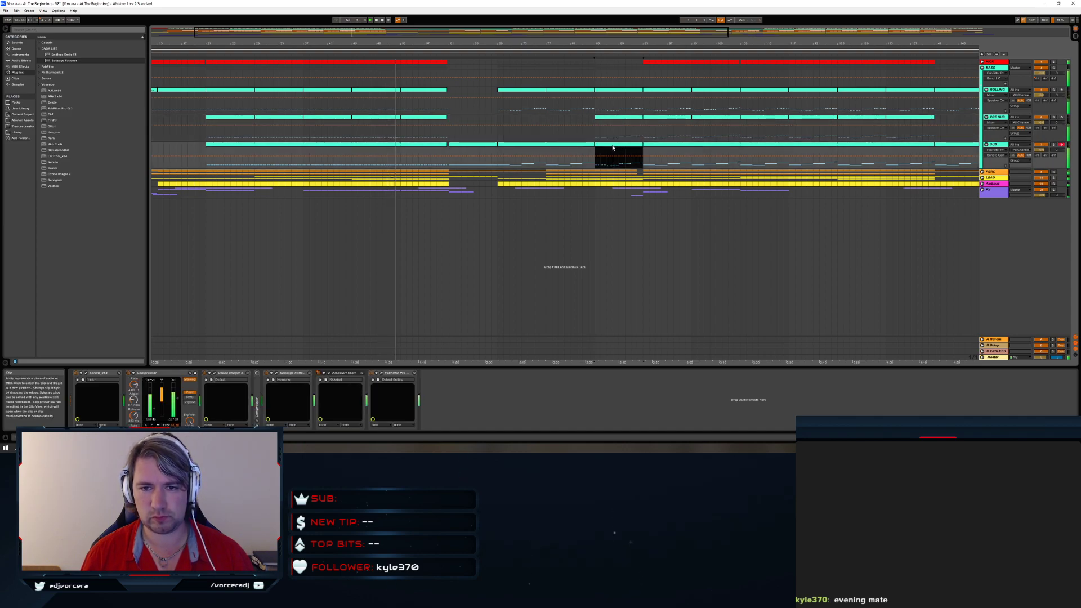
pyautogui.press('Up')
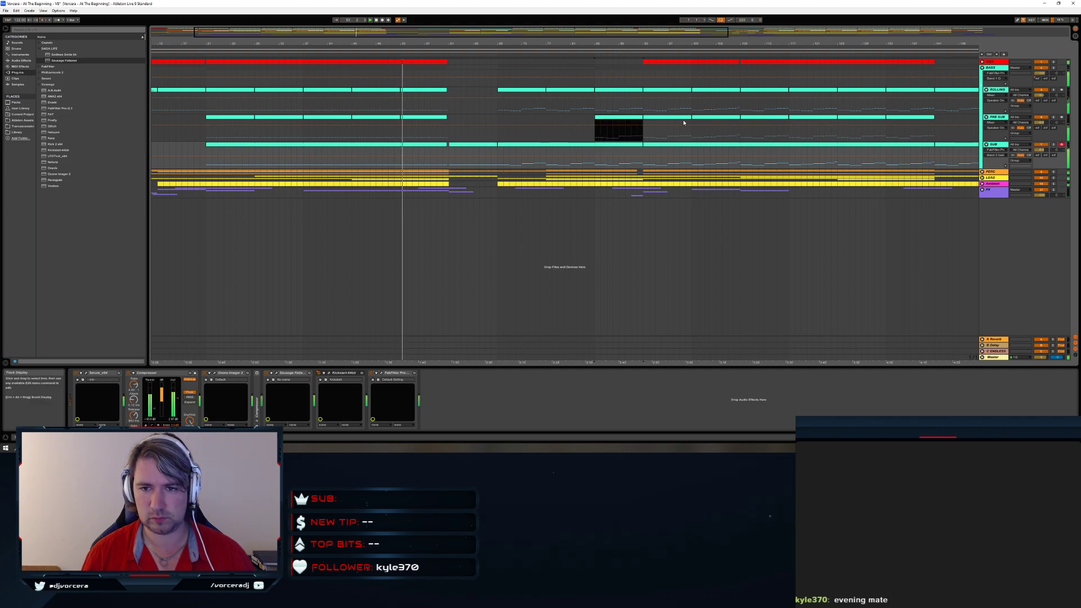
pyautogui.click(684, 121)
pyautogui.click(683, 148)
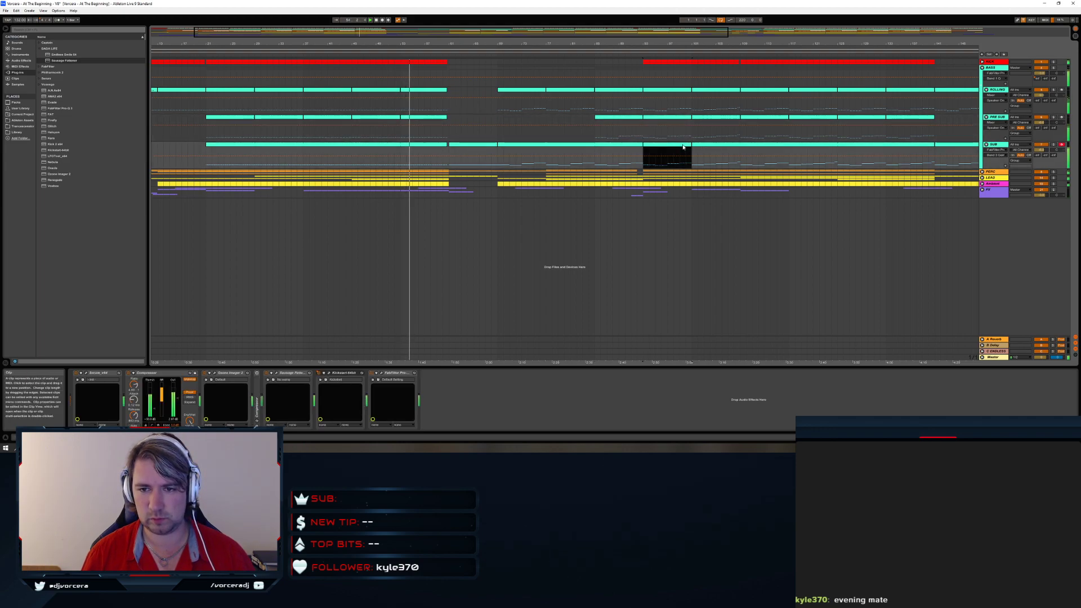
pyautogui.doubleClick(683, 148)
pyautogui.scroll(-2, 500, 321)
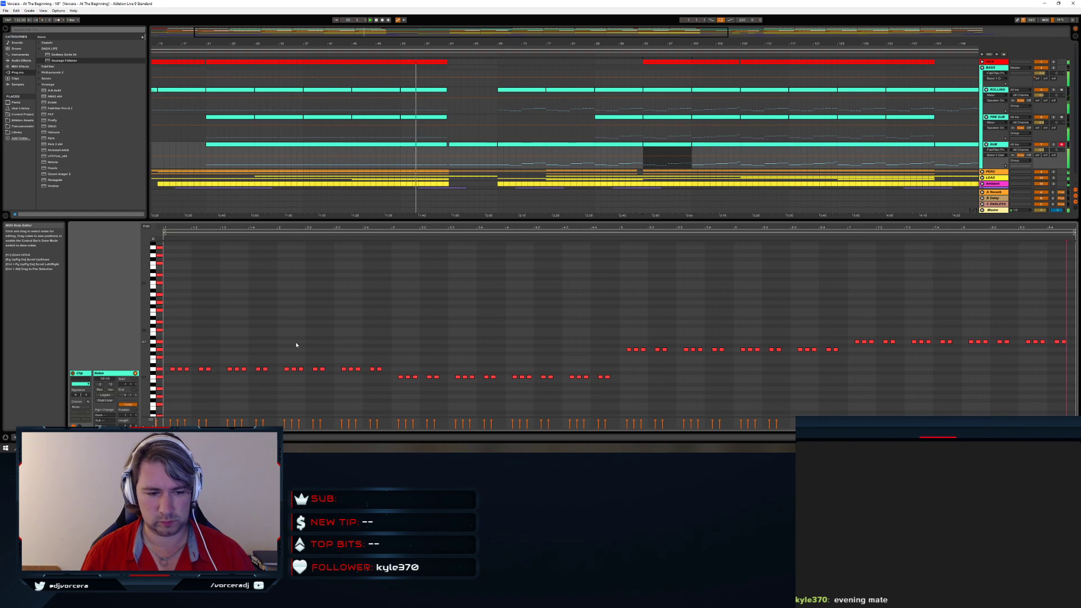
# Fill the first two pitch sections of the SUB clip with unbroken repeated notes by duplicating a short run
pyautogui.moveTo(207, 370); pyautogui.dragTo(397, 381)
pyautogui.hotkey('ctrl', 'd')
pyautogui.hotkey('ctrl', 'd')
pyautogui.hotkey('ctrl', 'd')
pyautogui.hotkey('ctrl', 'z')
pyautogui.hotkey('ctrl', 'z')
pyautogui.hotkey('ctrl', 'z')
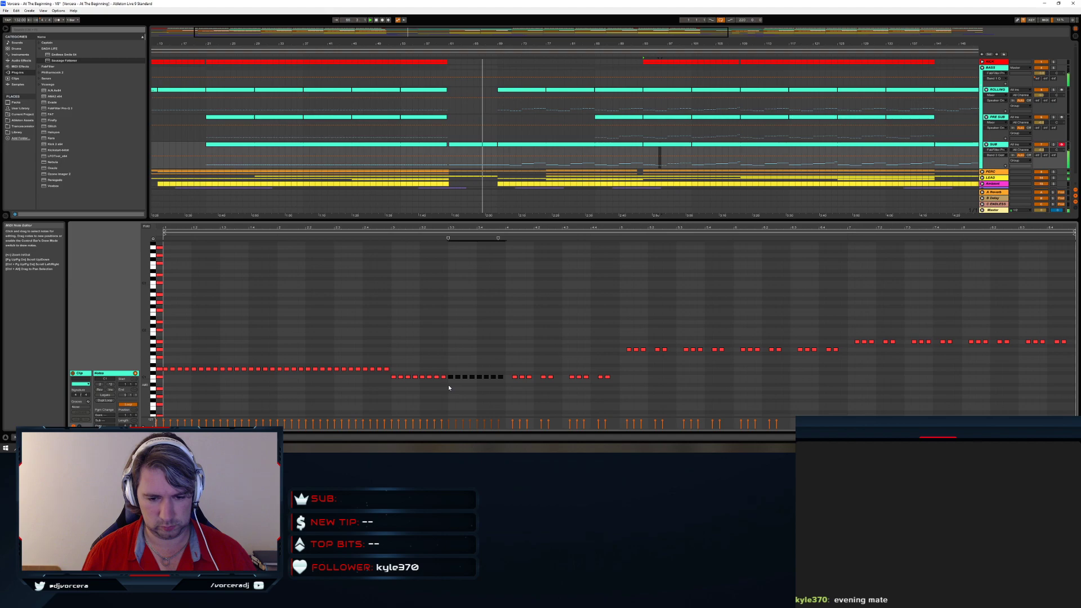
pyautogui.hotkey('ctrl', 'd')
pyautogui.hotkey('ctrl', 'd')
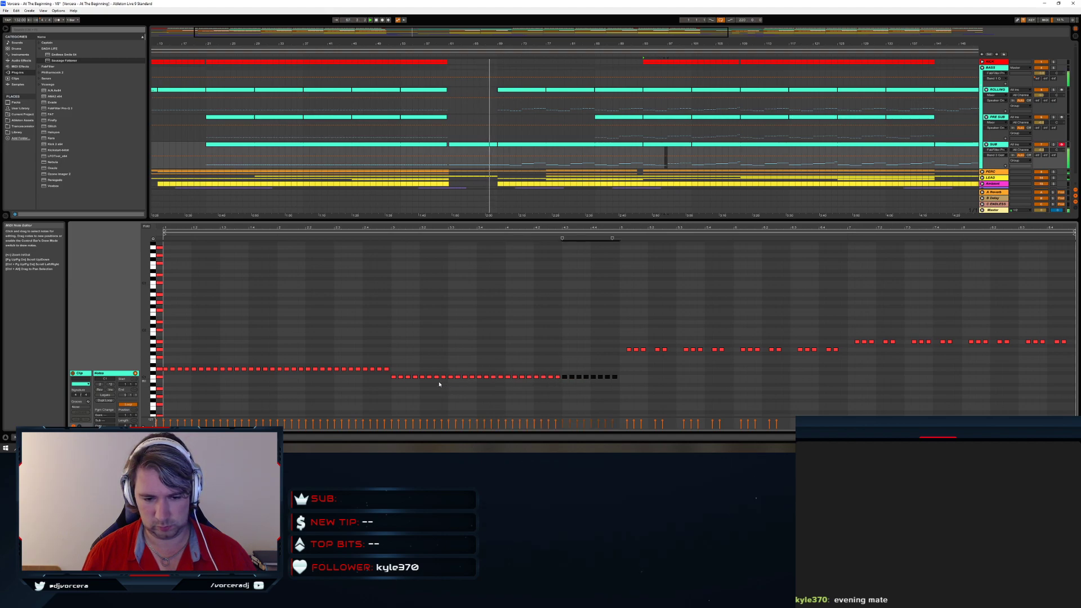
# Duplicate the run of notes across the clip's third pitch section until it is completely filled
pyautogui.moveTo(565, 379); pyautogui.dragTo(656, 361)
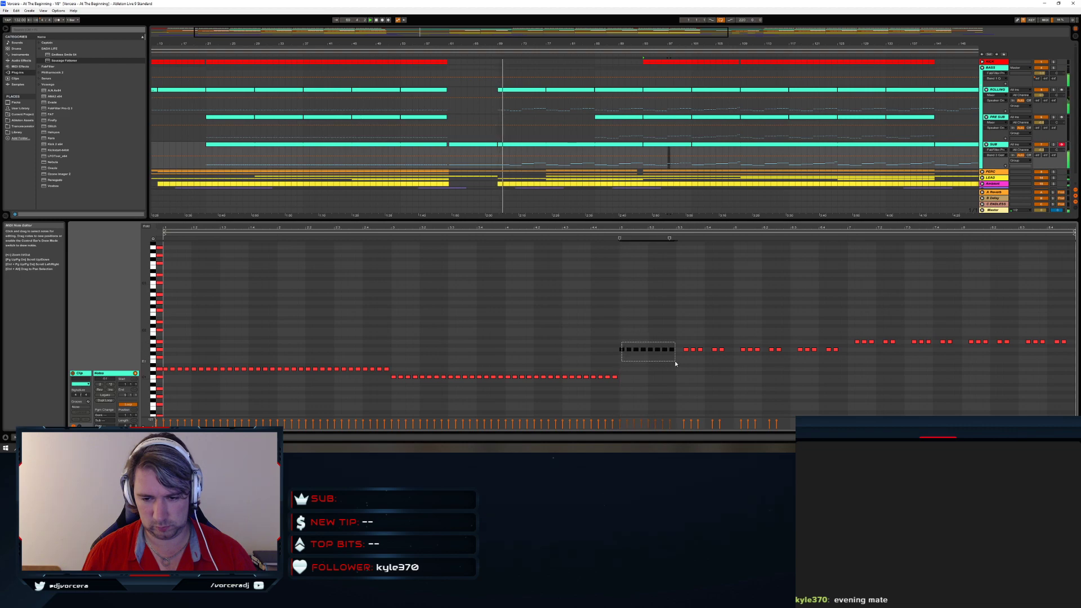
pyautogui.hotkey('ctrl', 'd')
pyautogui.hotkey('ctrl', 'd')
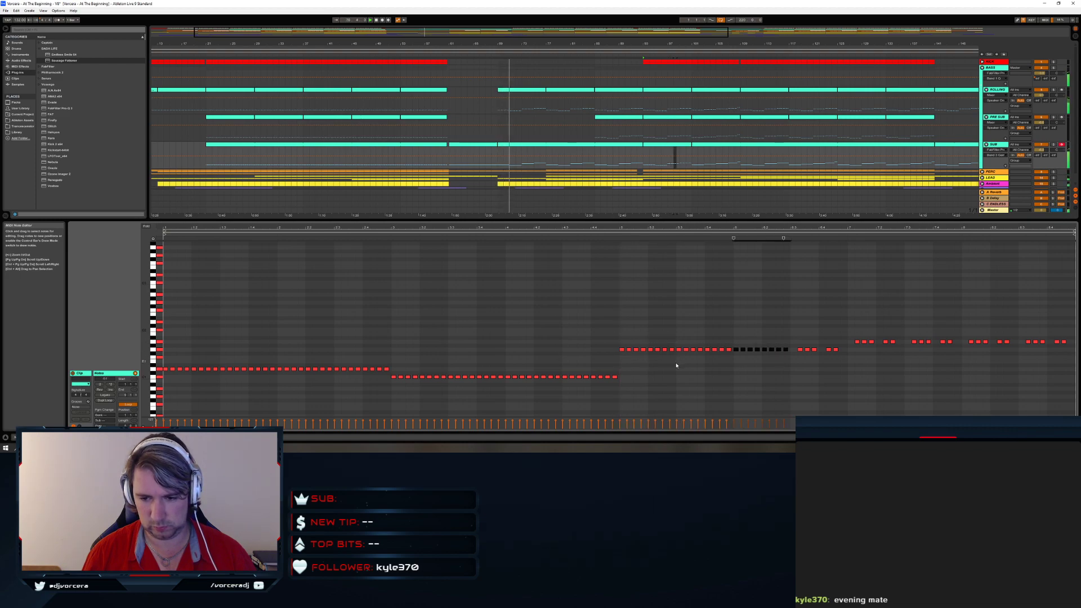
pyautogui.hotkey('ctrl', 'd')
pyautogui.hotkey('ctrl', 'z')
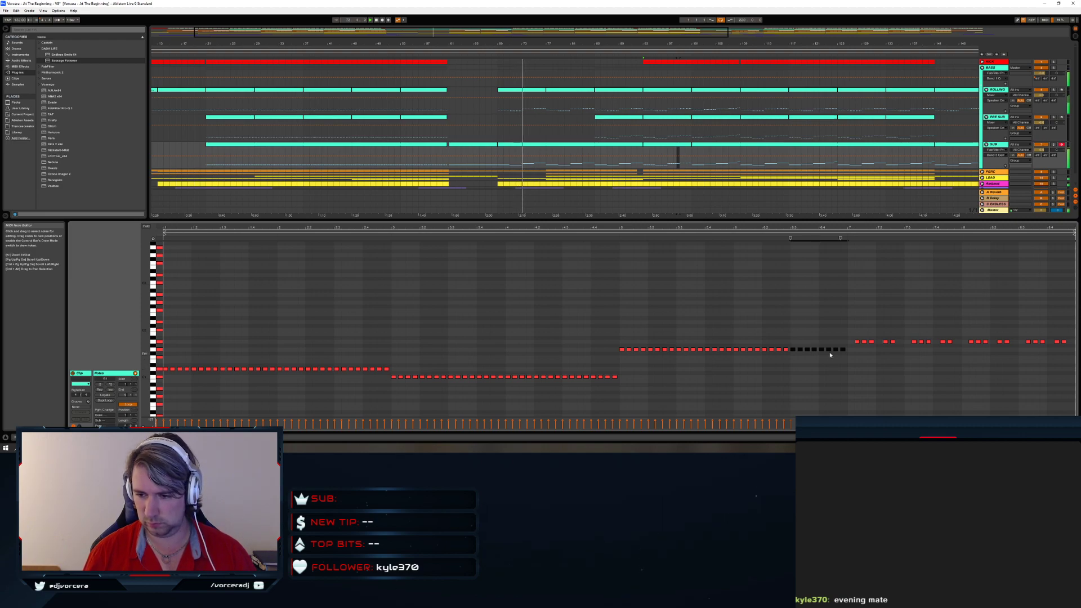
# Duplicate the run into the fourth section, transpose it up to that section's pitch, and repeat it to the clip's end
pyautogui.hotkey('ctrl', 'd')
pyautogui.press('Up')
pyautogui.press('Up')
pyautogui.press('Up')
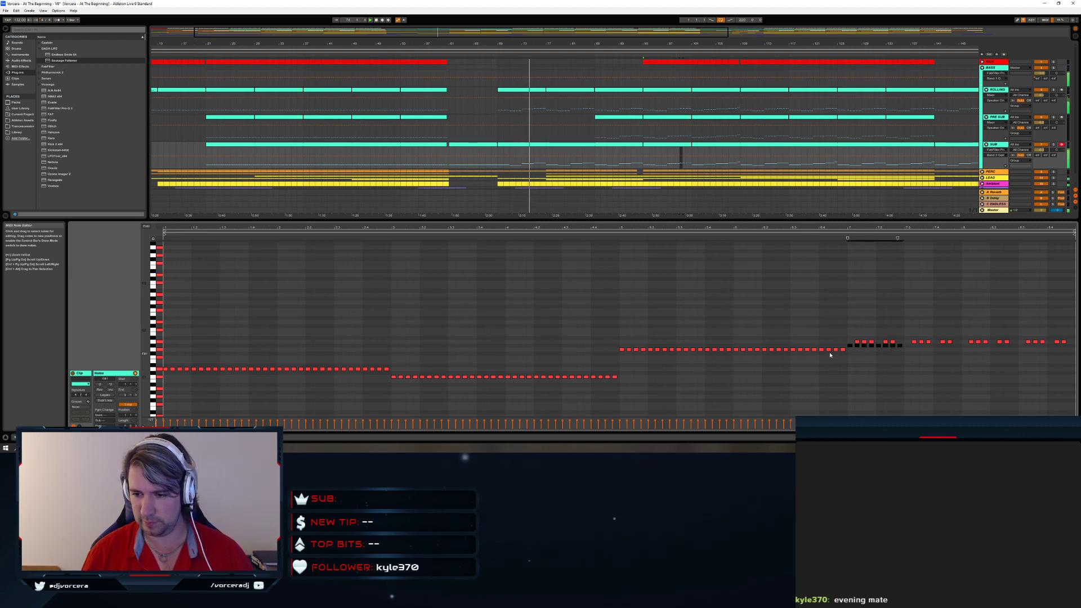
pyautogui.press('Down')
pyautogui.hotkey('ctrl', 'd')
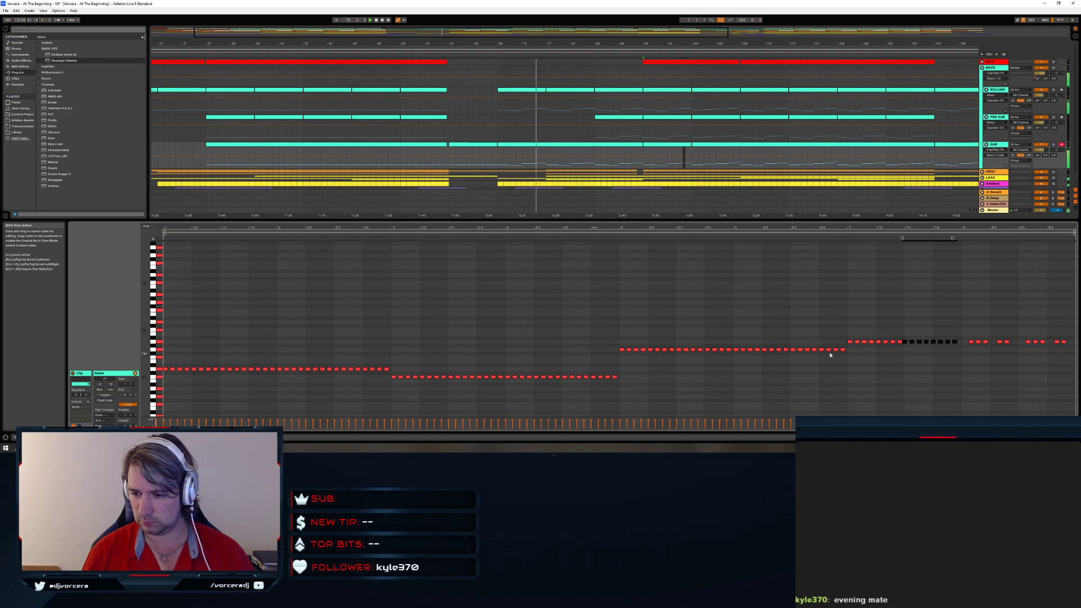
pyautogui.hotkey('ctrl', 'd')
pyautogui.hotkey('ctrl', 'd')
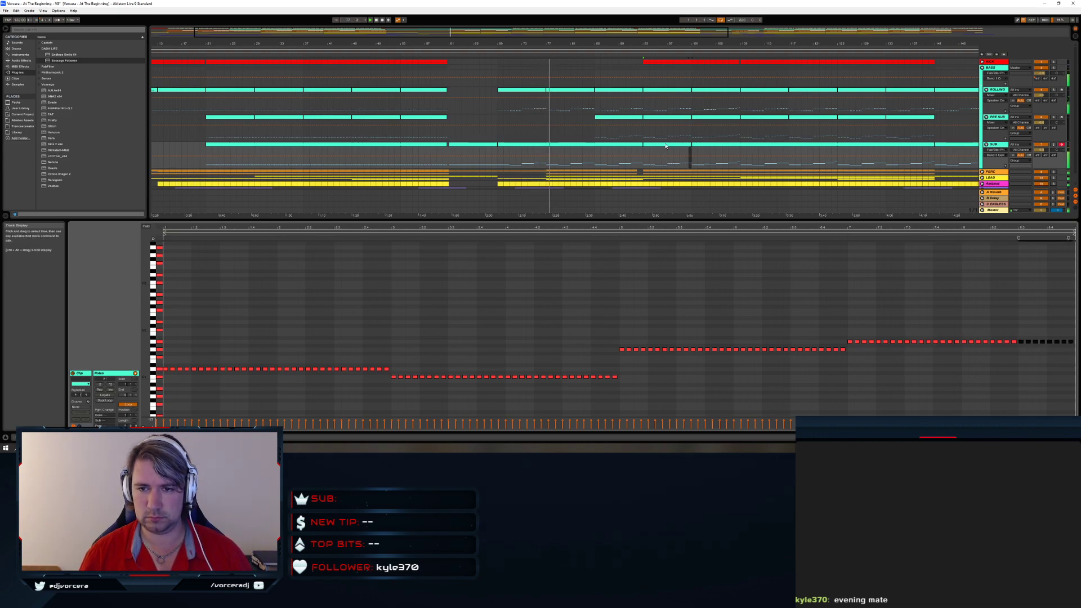
# Open the notes of the next clip on the SUB track
pyautogui.click(701, 127)
pyautogui.click(705, 147)
pyautogui.click(705, 148)
pyautogui.scroll(-3, 609, 321)
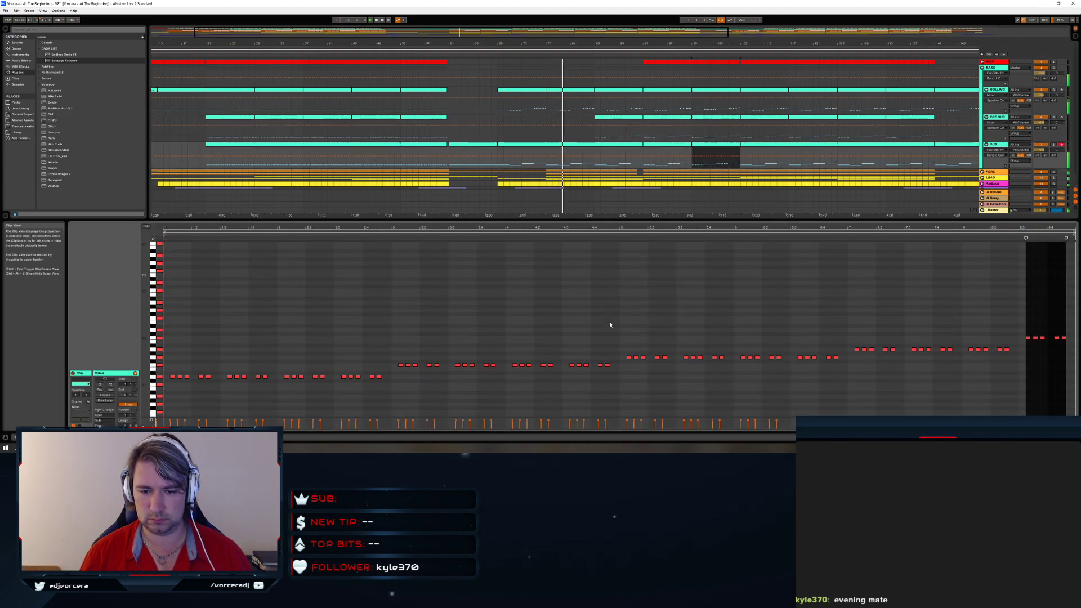
# Add a note at the clip's start and duplicate the opening run of notes to fill the first pitch section
pyautogui.click(171, 379)
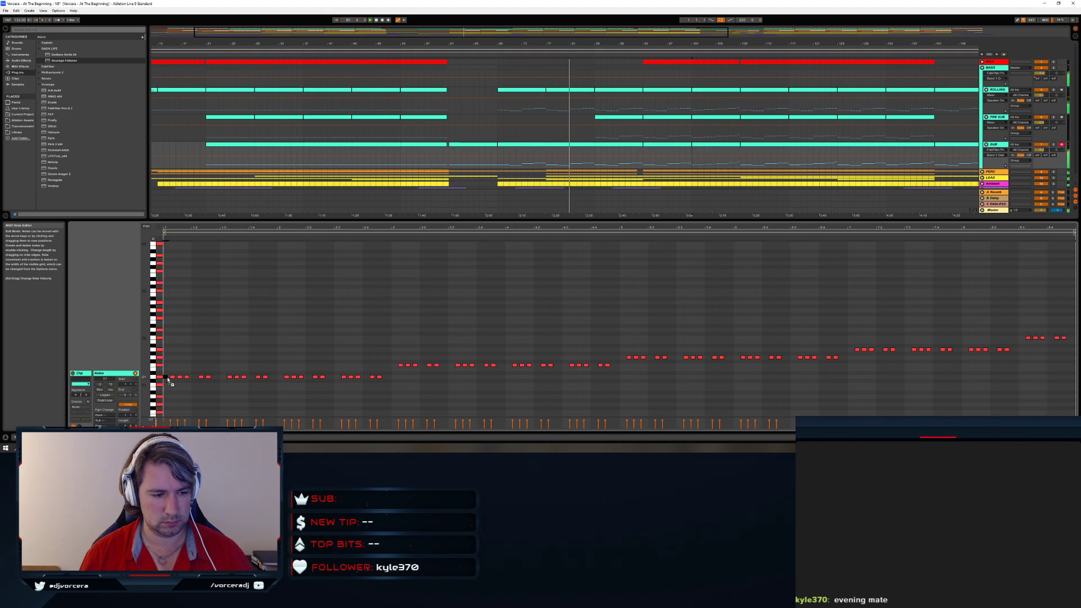
pyautogui.moveTo(167, 376); pyautogui.dragTo(184, 382)
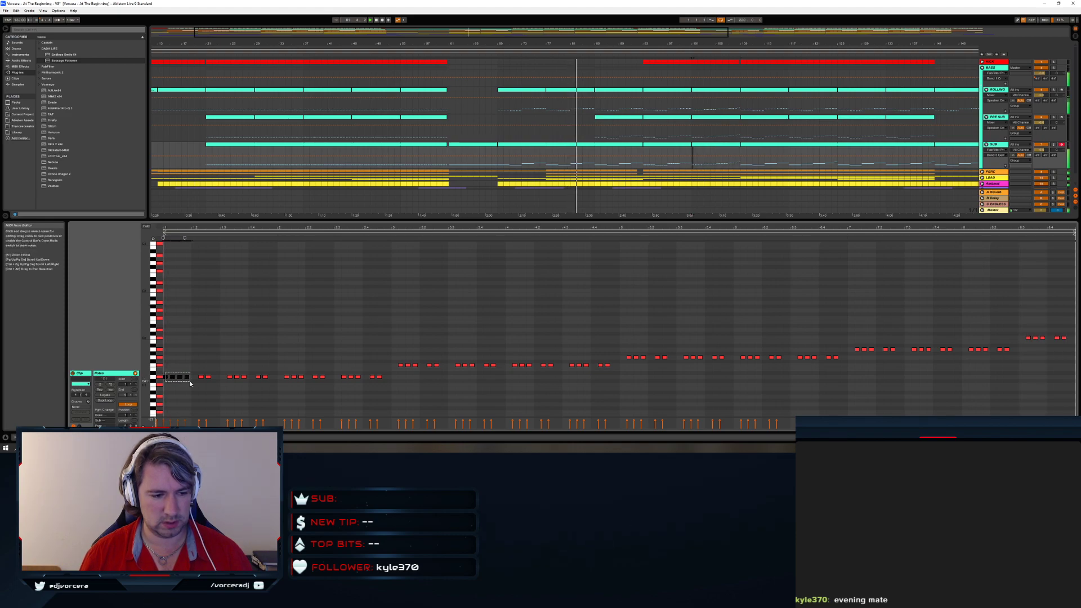
pyautogui.hotkey('ctrl', 'd')
pyautogui.hotkey('ctrl', 'd')
pyautogui.hotkey('ctrl', 'd')
pyautogui.hotkey('ctrl', 'd')
pyautogui.hotkey('ctrl', 'd')
pyautogui.hotkey('ctrl', 'd')
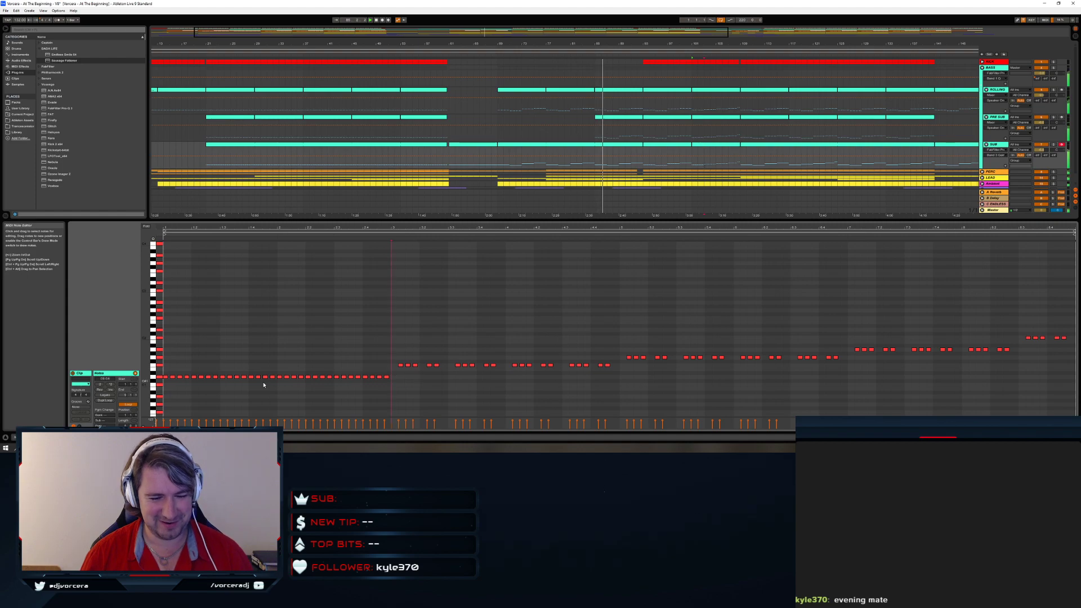
# Fold the note editor and duplicate the filled first section three times, raising each copy to the next used pitch
pyautogui.moveTo(390, 377); pyautogui.dragTo(164, 383)
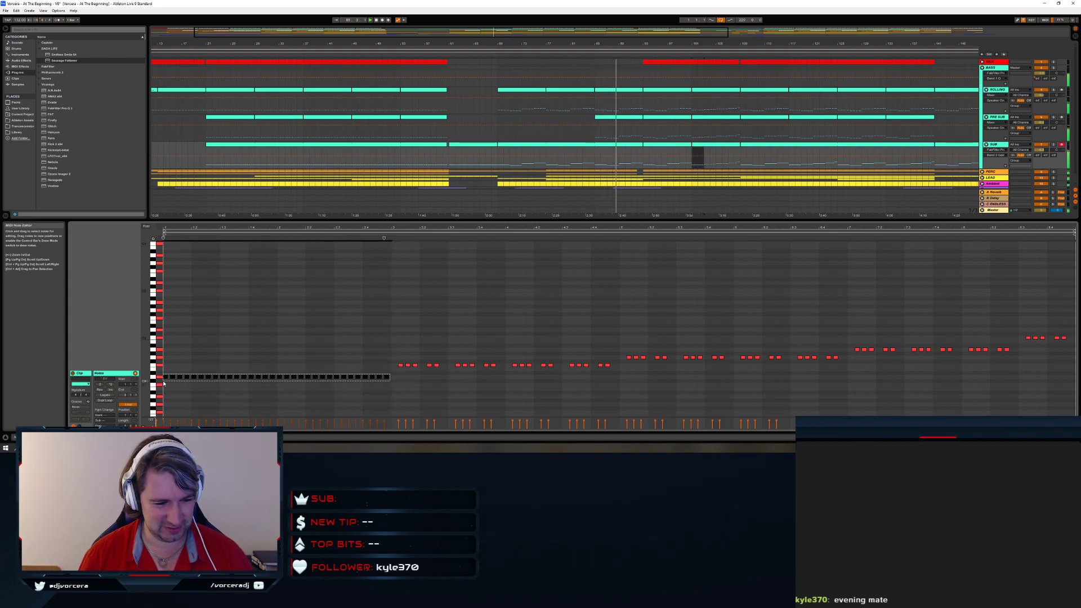
pyautogui.press('f')
pyautogui.hotkey('ctrl', 'd')
pyautogui.press('Up')
pyautogui.hotkey('ctrl', 'd')
pyautogui.press('Up')
pyautogui.hotkey('ctrl', 'd')
pyautogui.press('Up')
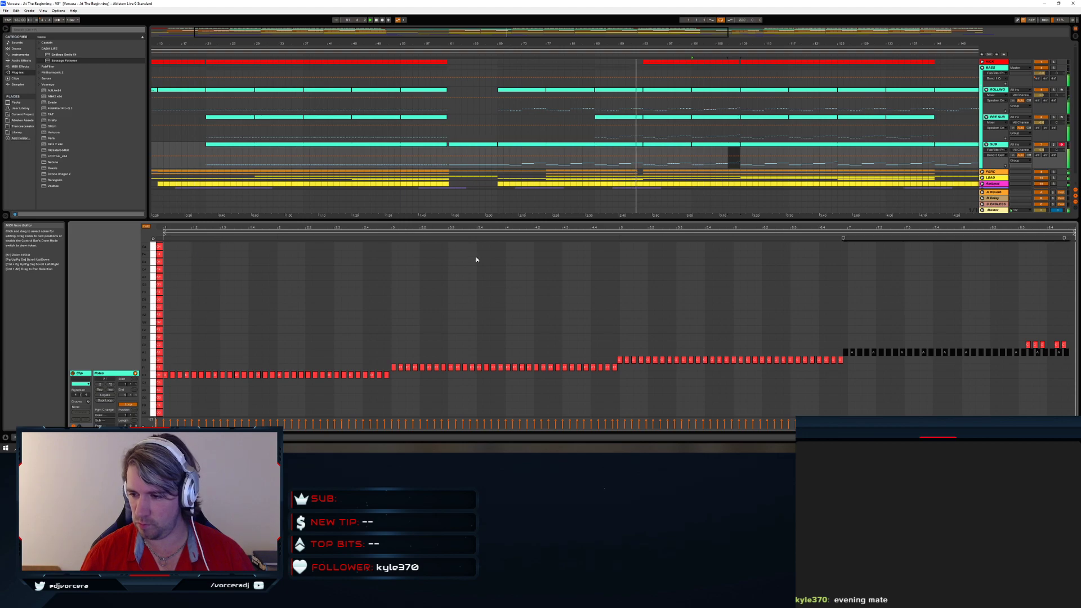
# Nudge the notes of the third and fourth sections slightly later so the third section starts on the grid
pyautogui.moveTo(1020, 341); pyautogui.dragTo(1068, 359)
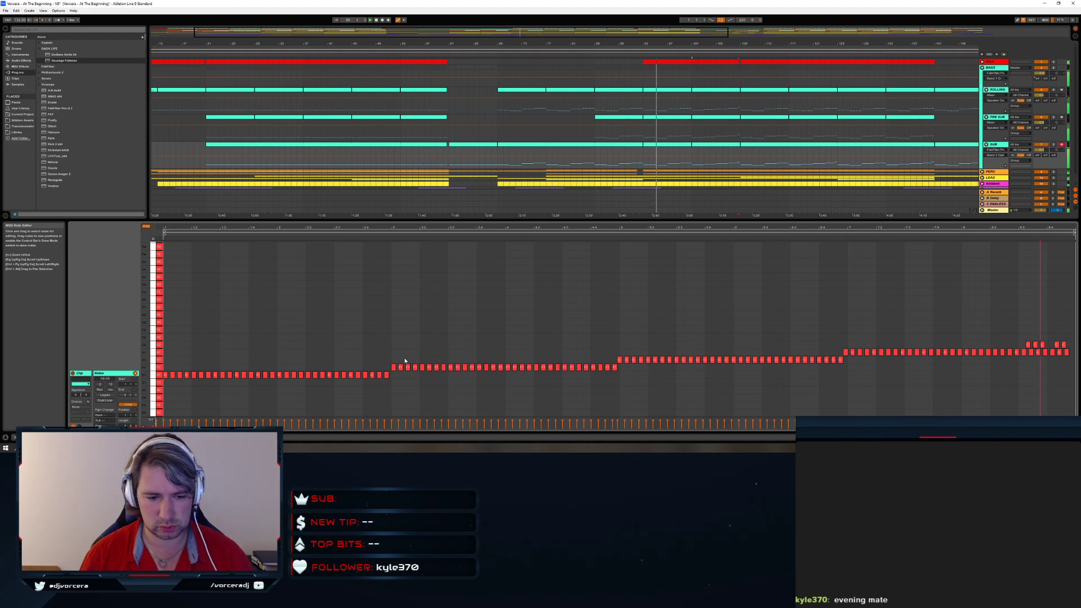
pyautogui.moveTo(617, 344); pyautogui.dragTo(1069, 365)
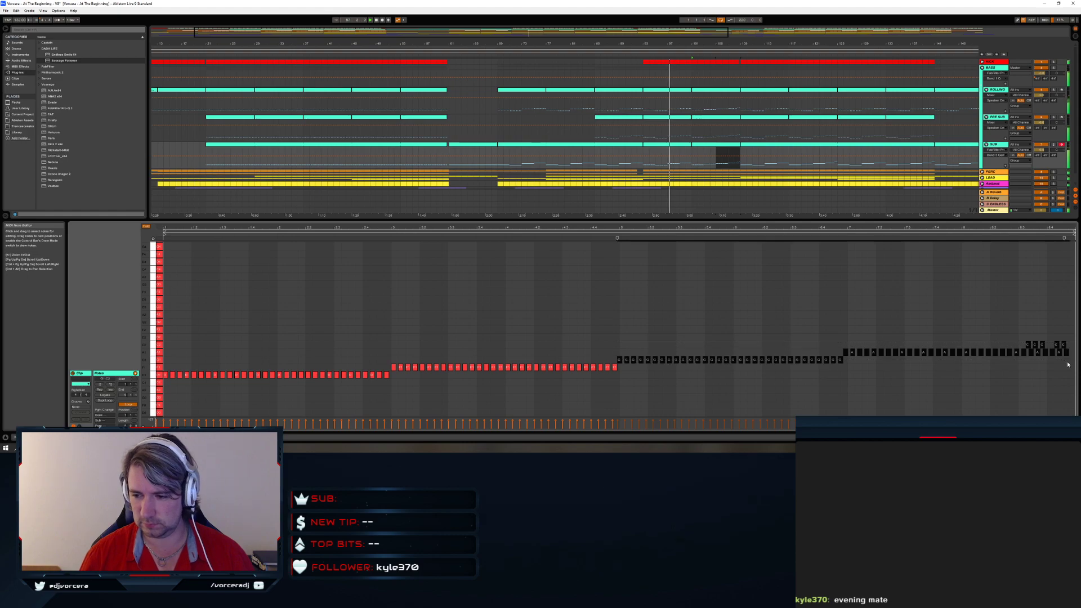
pyautogui.press('Right')
pyautogui.press('Right')
pyautogui.press('Right')
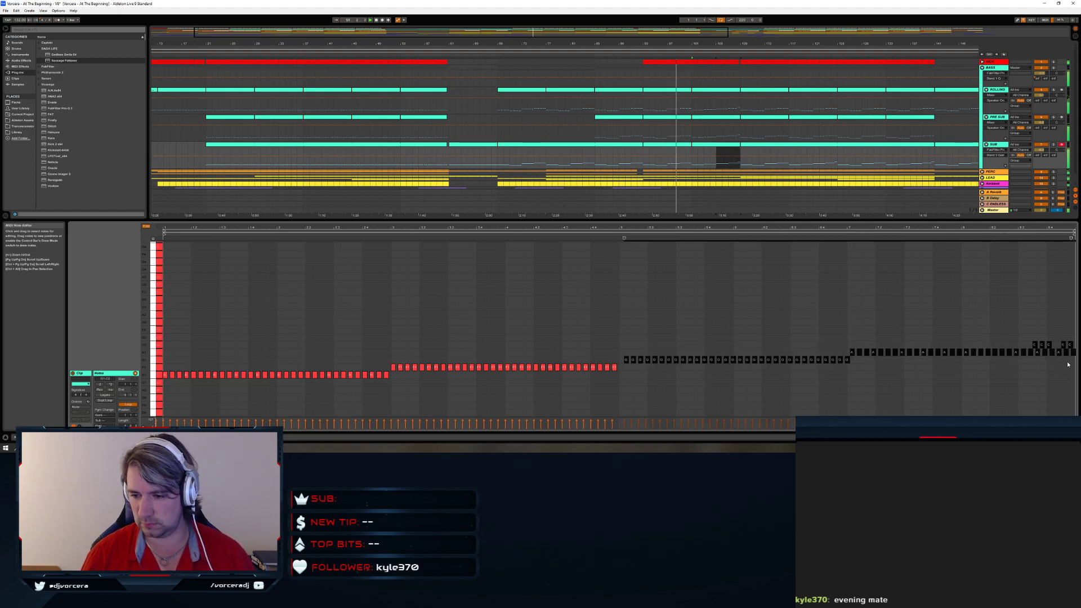
pyautogui.press('Left')
pyautogui.press('Left')
# Shift the fourth section later into place, delete the overlapping old notes, and raise the clip's final run to the highest pitch
pyautogui.moveTo(833, 340)
pyautogui.mouseDown()
pyautogui.moveTo(1072, 357)
pyautogui.moveTo(1021, 361)
pyautogui.moveTo(1073, 347)
pyautogui.moveTo(1044, 360)
pyautogui.moveTo(1077, 361)
pyautogui.mouseUp()
pyautogui.press('Right')
pyautogui.press('Delete')
pyautogui.press('Up')
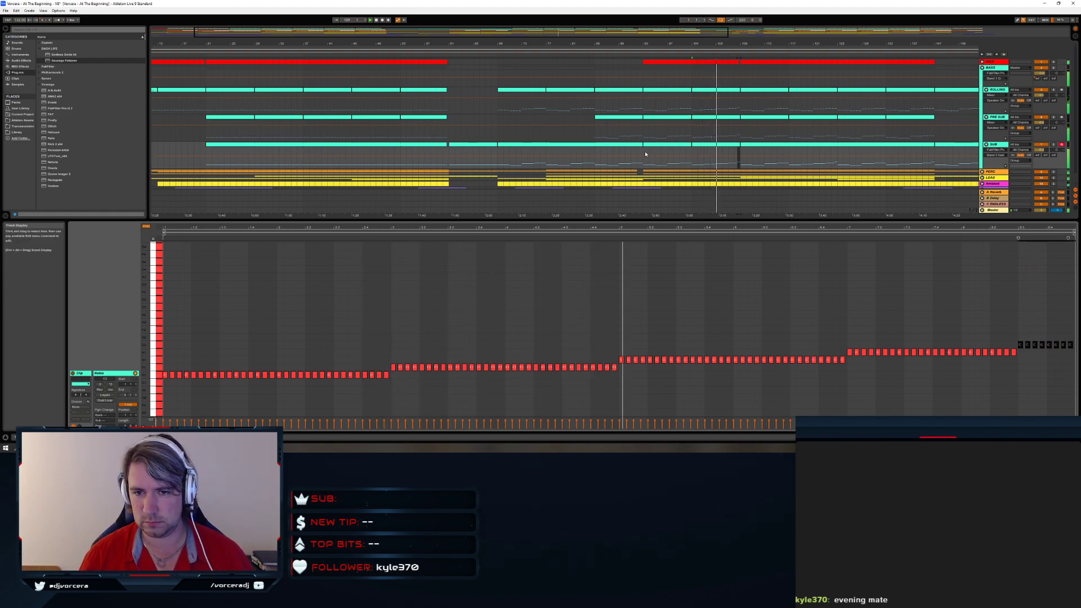
# Copy the first edited SUB clip over the clip that follows the second edited one
pyautogui.click(707, 145)
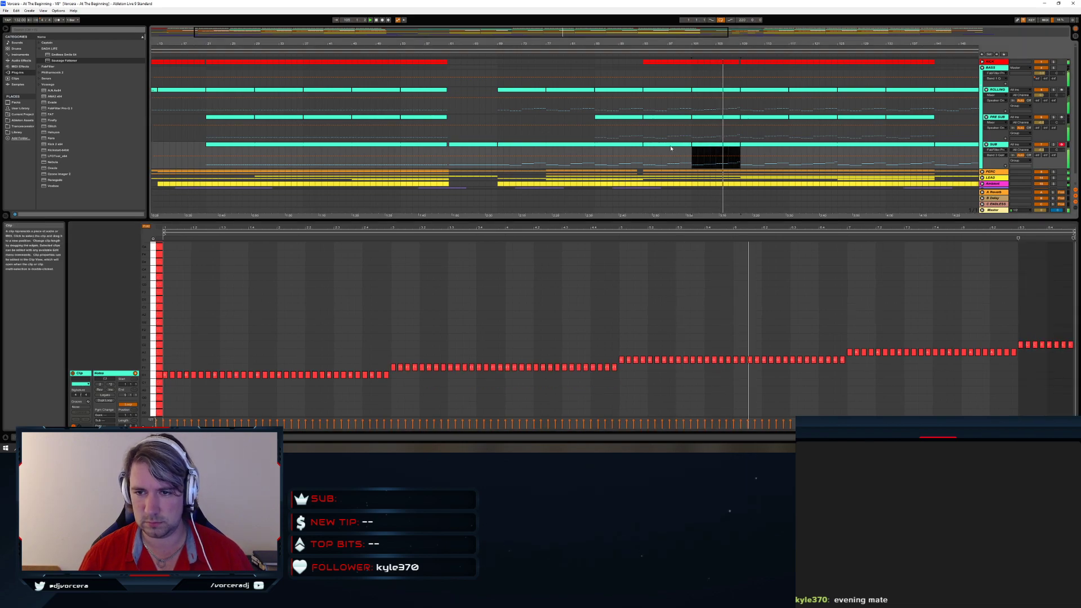
pyautogui.moveTo(710, 145)
pyautogui.mouseDown()
pyautogui.moveTo(758, 147)
pyautogui.moveTo(712, 149)
pyautogui.mouseUp()
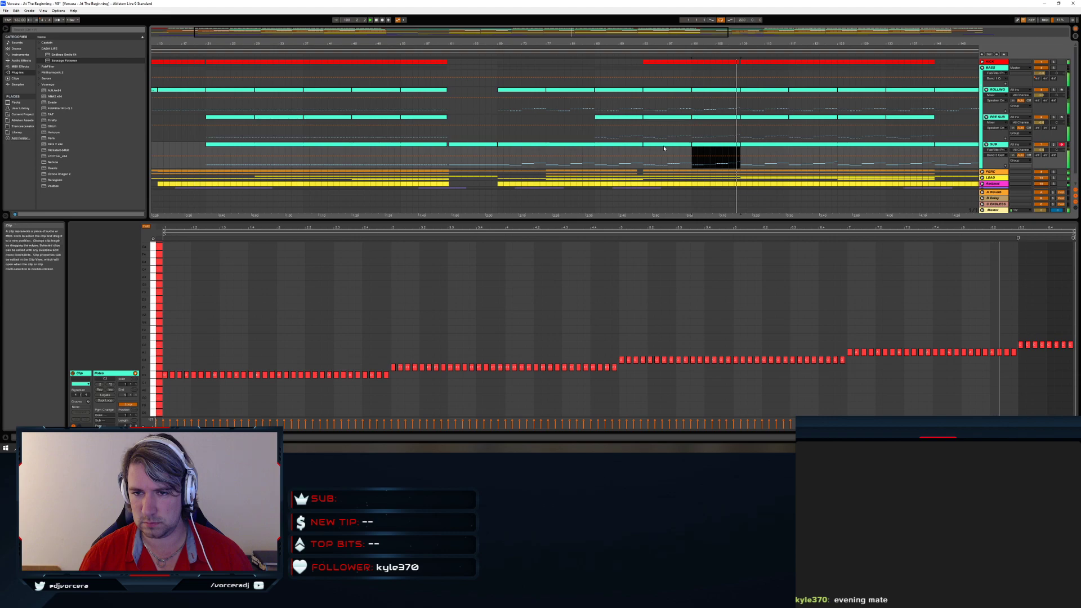
pyautogui.click(748, 152)
pyautogui.moveTo(663, 147); pyautogui.dragTo(750, 148)
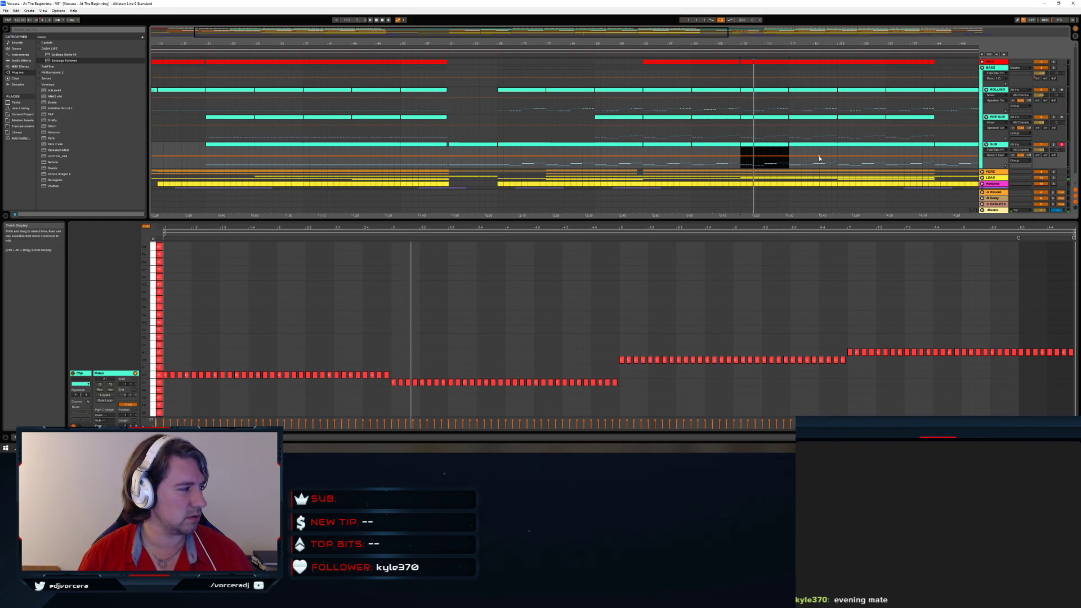
# Play from the end of the second edited clip, solo the SUB track, and check the neighbouring clips' notes
pyautogui.click(736, 159)
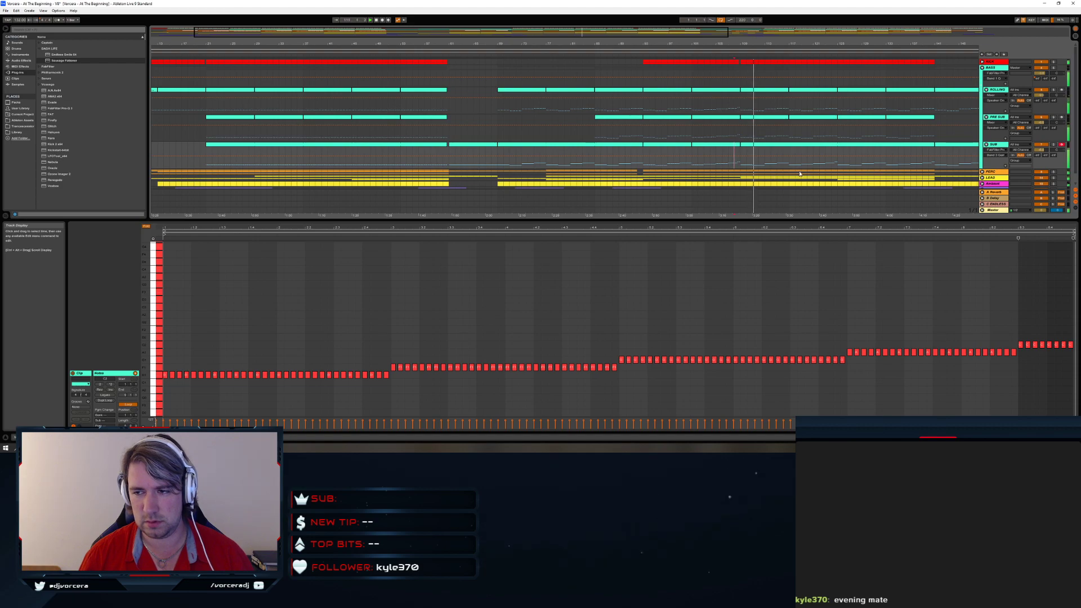
pyautogui.click(1054, 145)
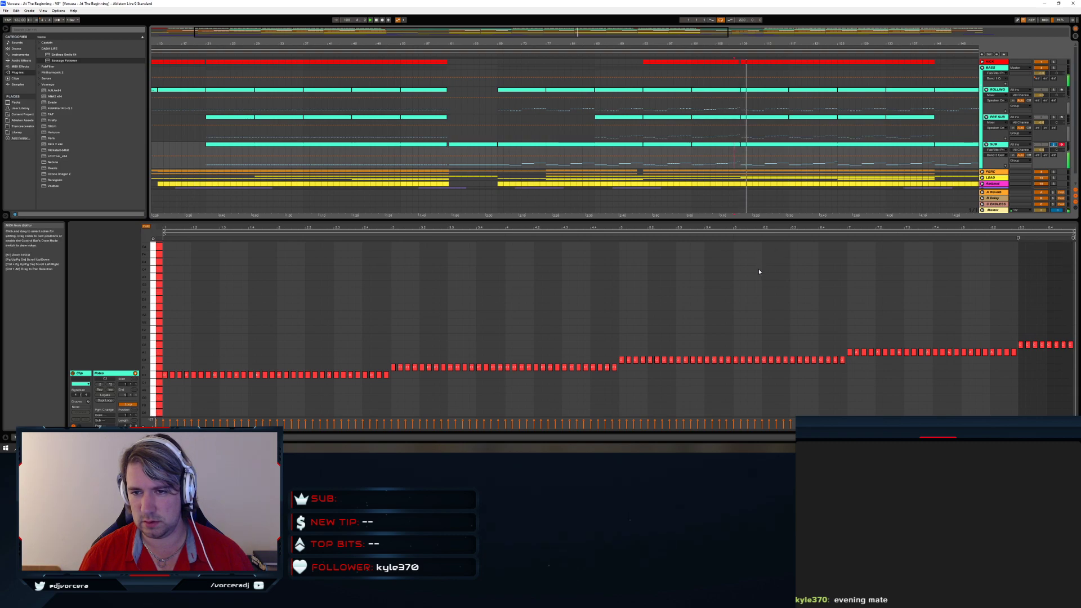
pyautogui.click(704, 145)
pyautogui.click(749, 147)
pyautogui.click(704, 146)
# Select the two edited SUB clips together and duplicate the pair twice along the track
pyautogui.click(662, 145)
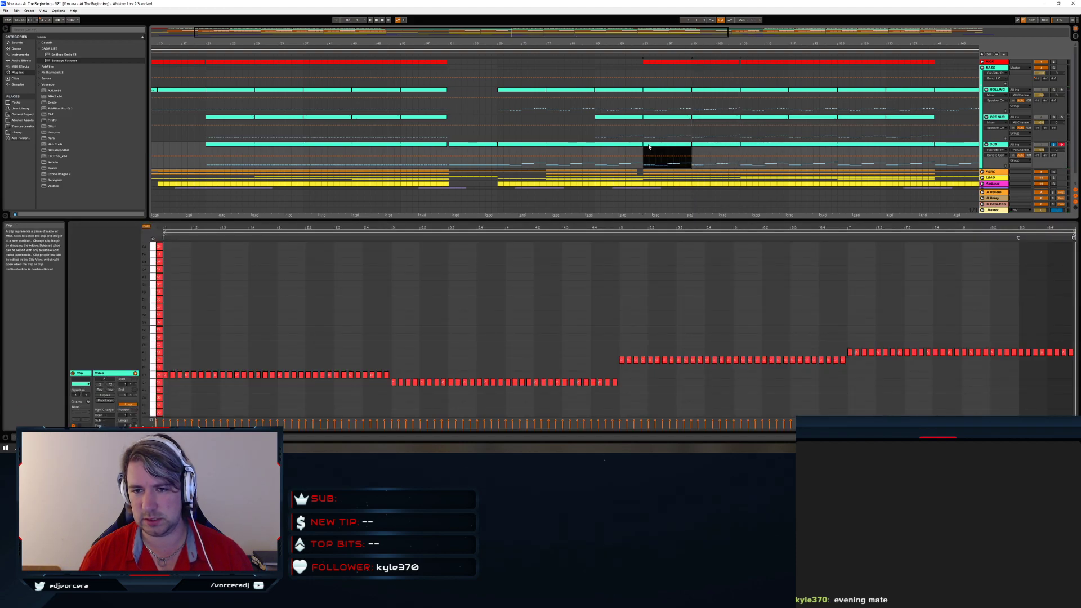
pyautogui.keyDown('shift'); pyautogui.click(703, 147); pyautogui.keyUp('shift')
pyautogui.keyDown('shift'); pyautogui.click(702, 148); pyautogui.keyUp('shift')
pyautogui.keyDown('shift'); pyautogui.click(702, 149); pyautogui.keyUp('shift')
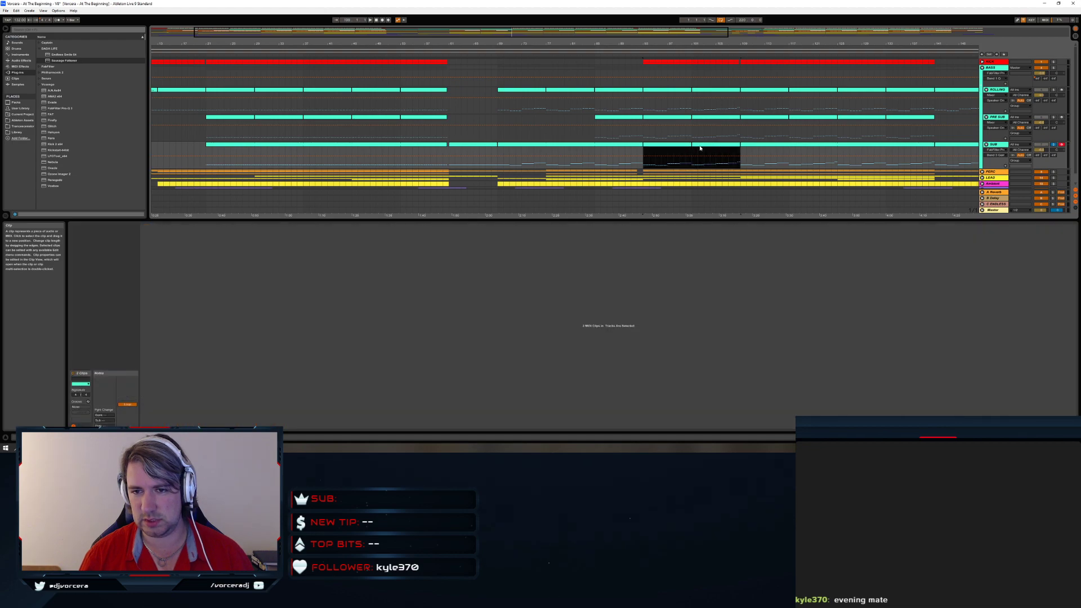
pyautogui.hotkey('ctrl', 'd')
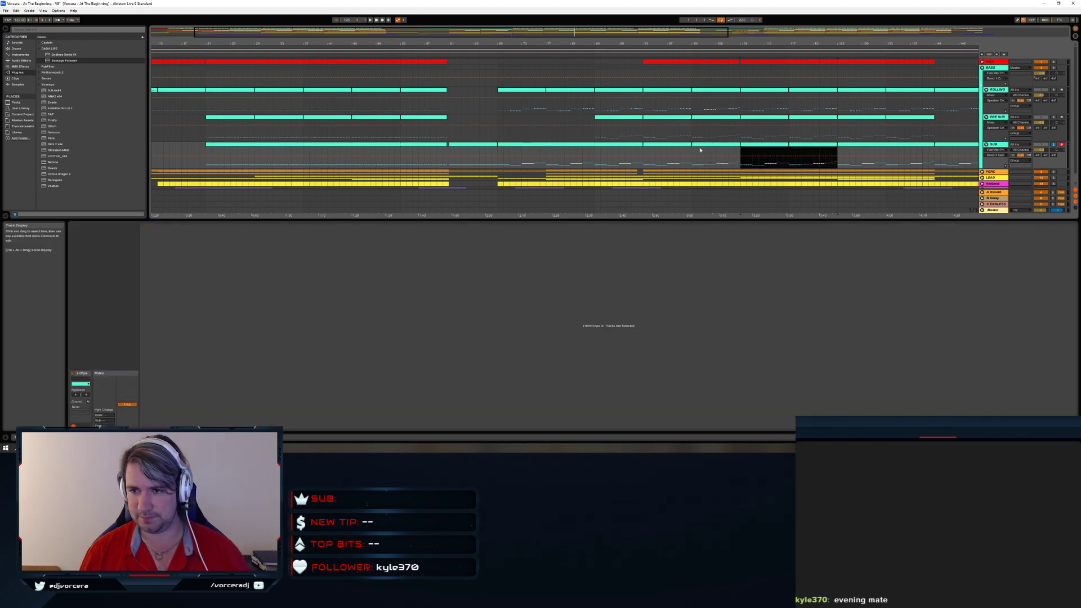
pyautogui.hotkey('ctrl', 'd')
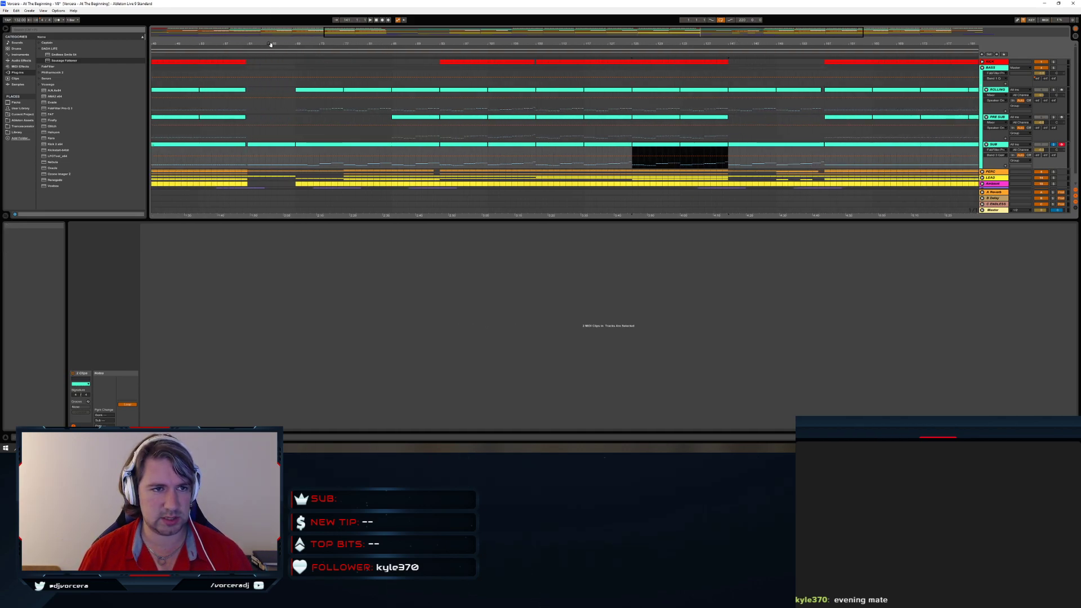
# Return to the first break and open the SUB track's Serum synth, moving its window clear of the SUB clips
pyautogui.moveTo(271, 44); pyautogui.dragTo(481, 45)
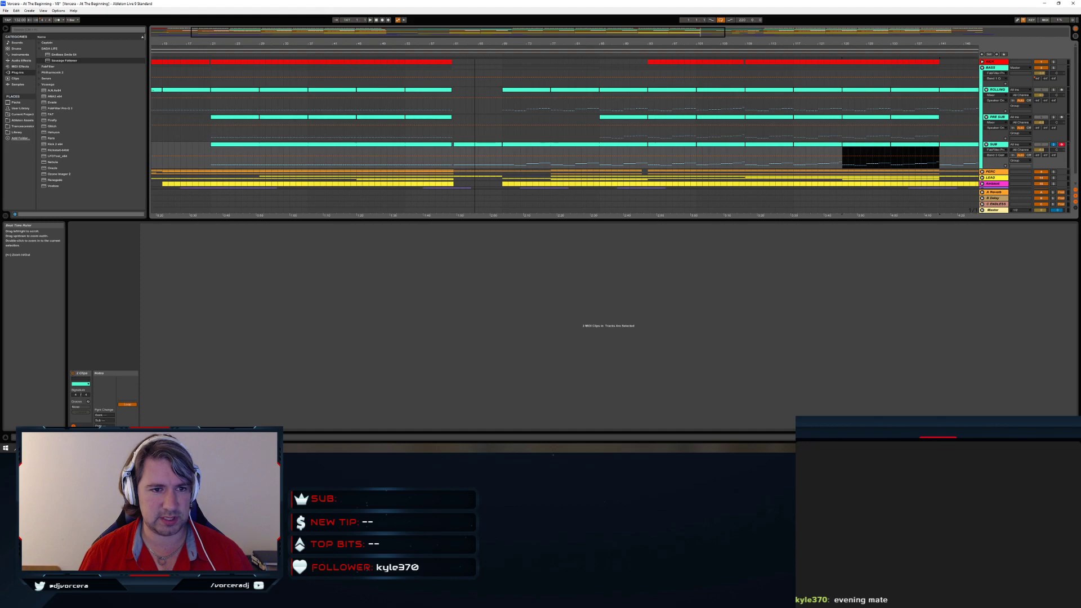
pyautogui.click(184, 167)
pyautogui.hotkey('shift', 'Tab')
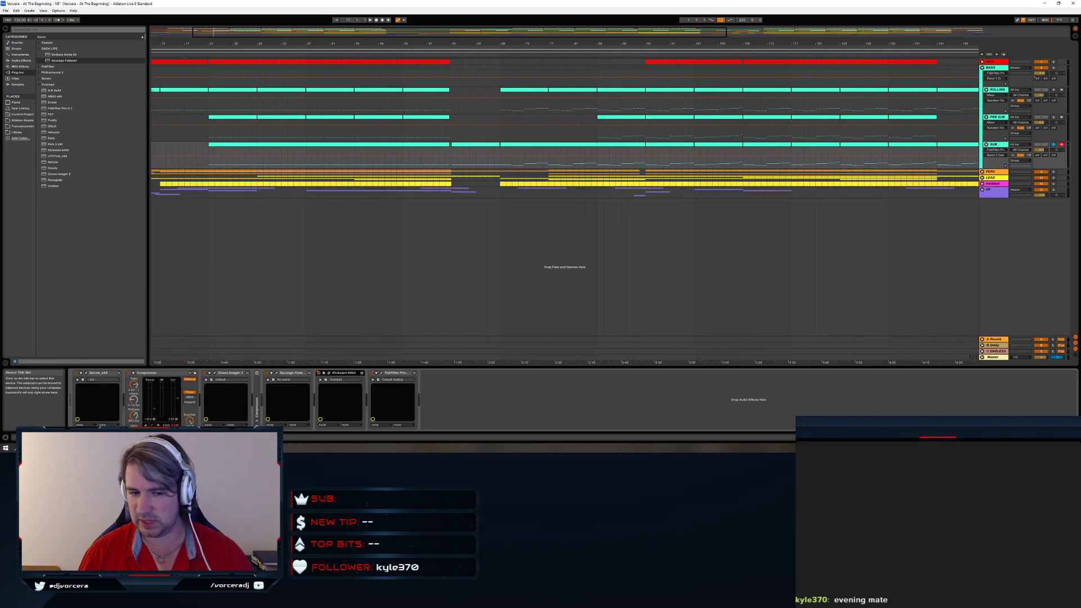
pyautogui.click(86, 374)
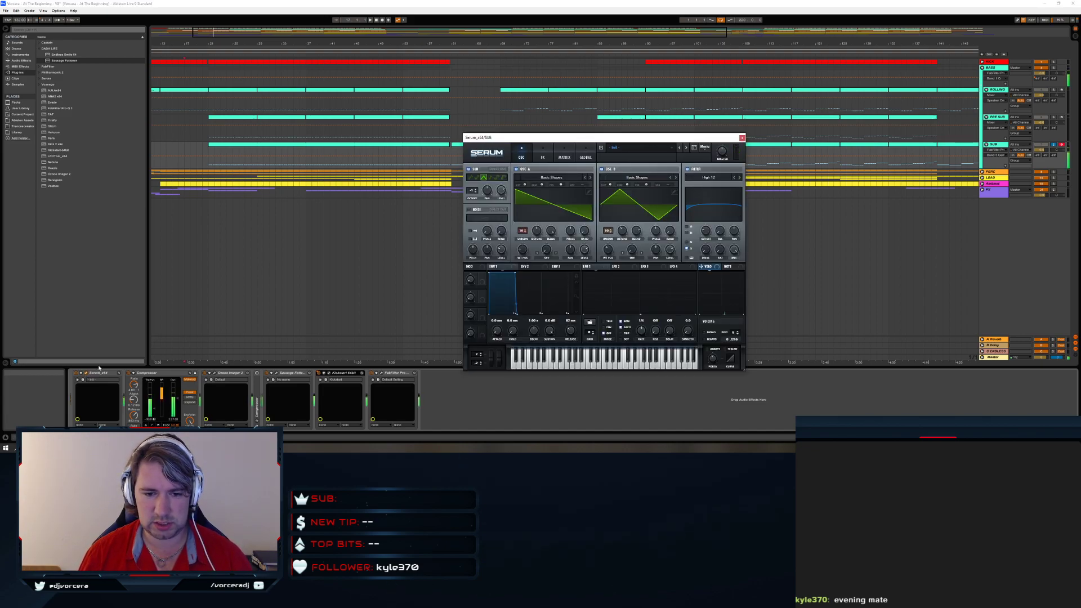
pyautogui.moveTo(556, 139); pyautogui.dragTo(584, 183)
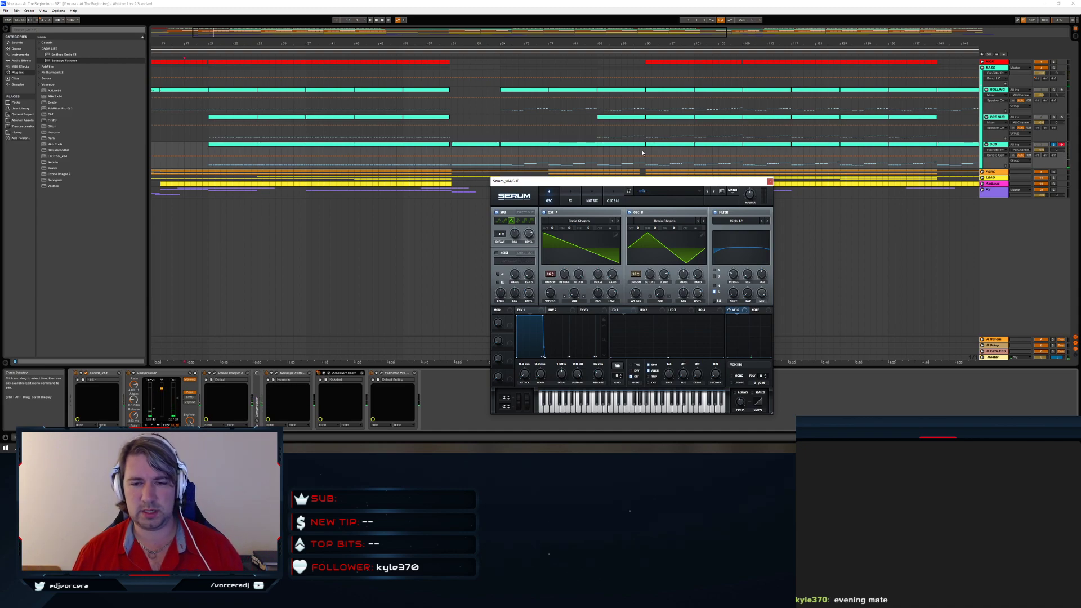
# Lengthen the attack of Serum's envelope 1 for a slower fade-in of the SUB notes
pyautogui.click(469, 136)
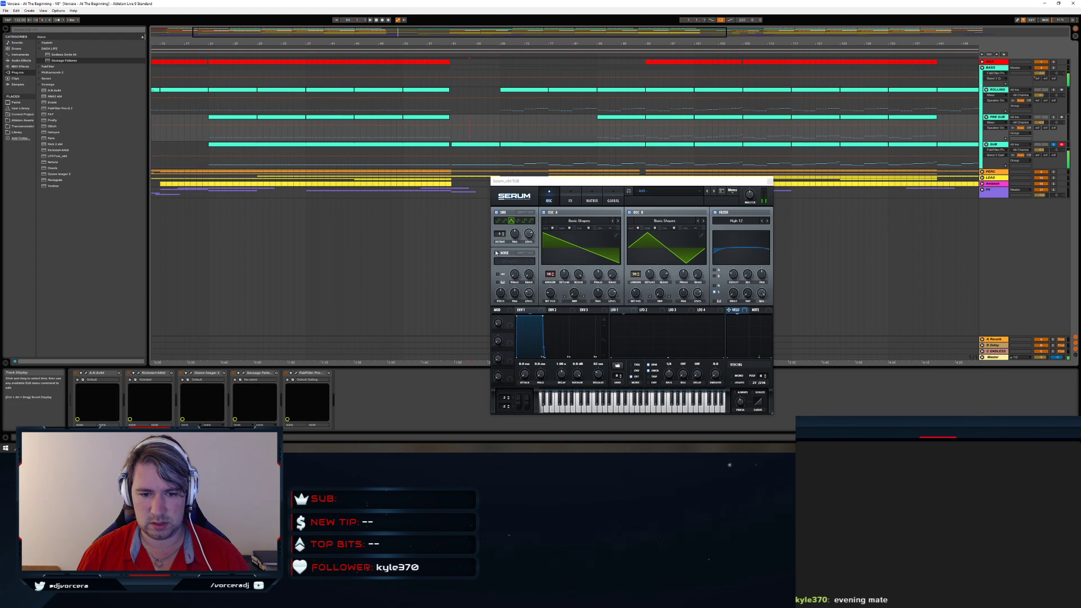
pyautogui.moveTo(517, 317); pyautogui.dragTo(553, 319)
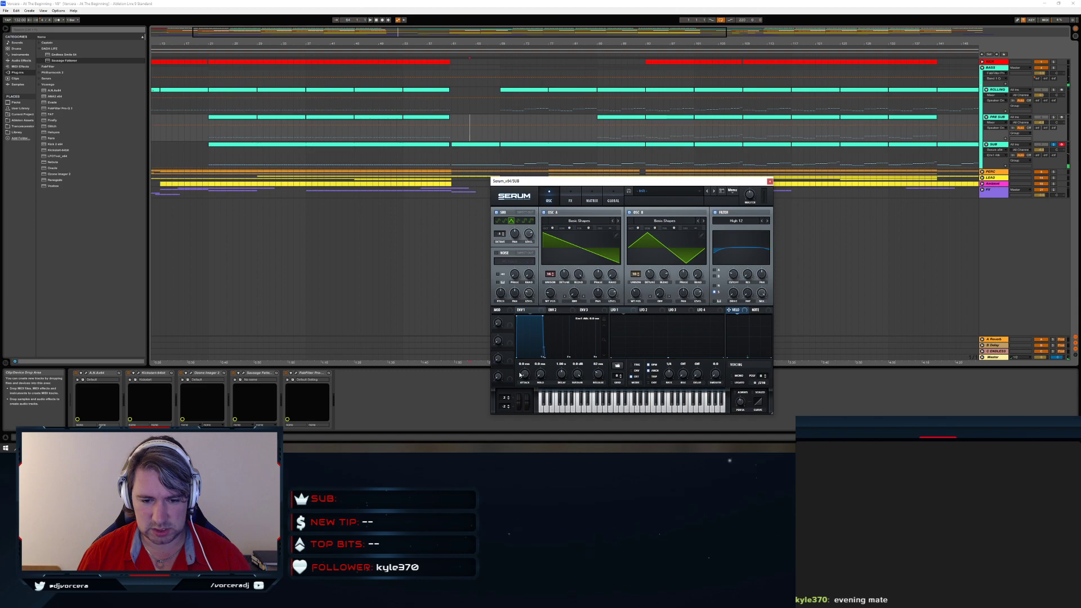
pyautogui.moveTo(526, 368); pyautogui.dragTo(527, 374)
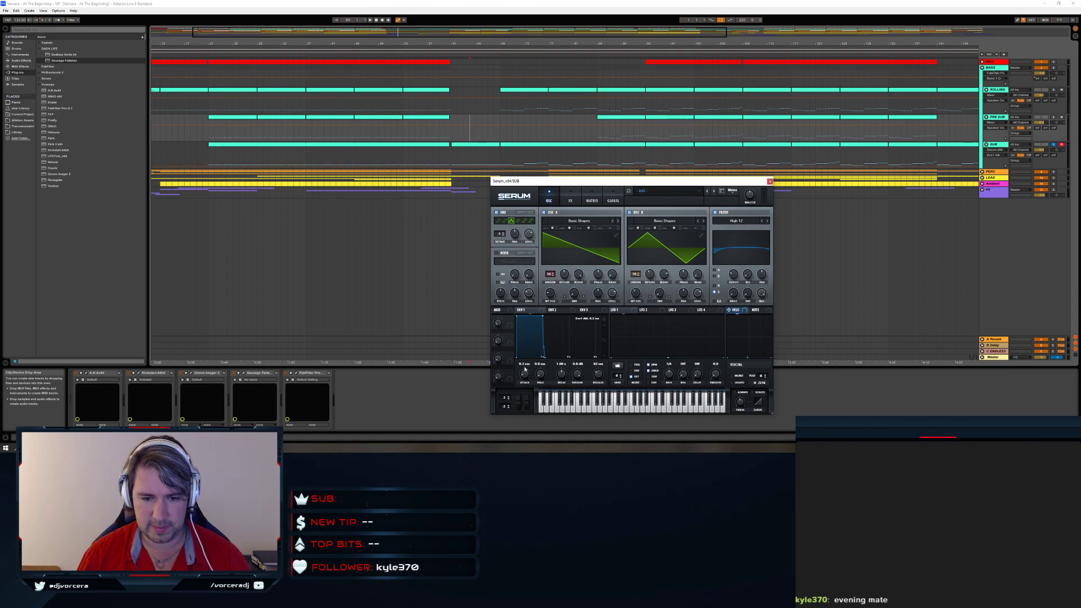
pyautogui.moveTo(527, 350); pyautogui.dragTo(521, 340)
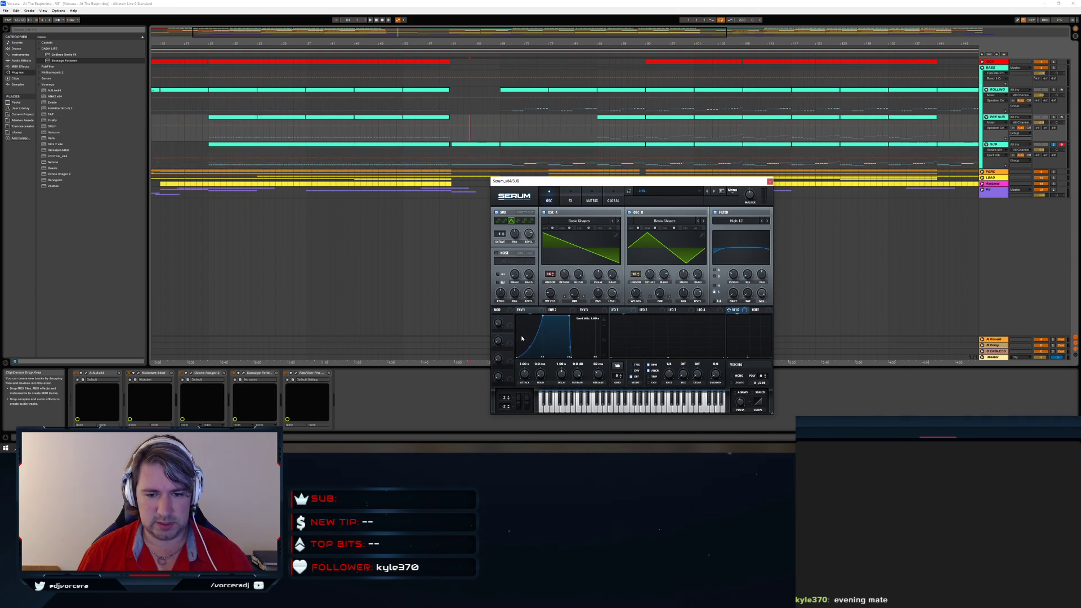
# Fine-tune the envelope 1 attack on the SUB track's automation lane from the first break's start, and close Serum
pyautogui.click(452, 161)
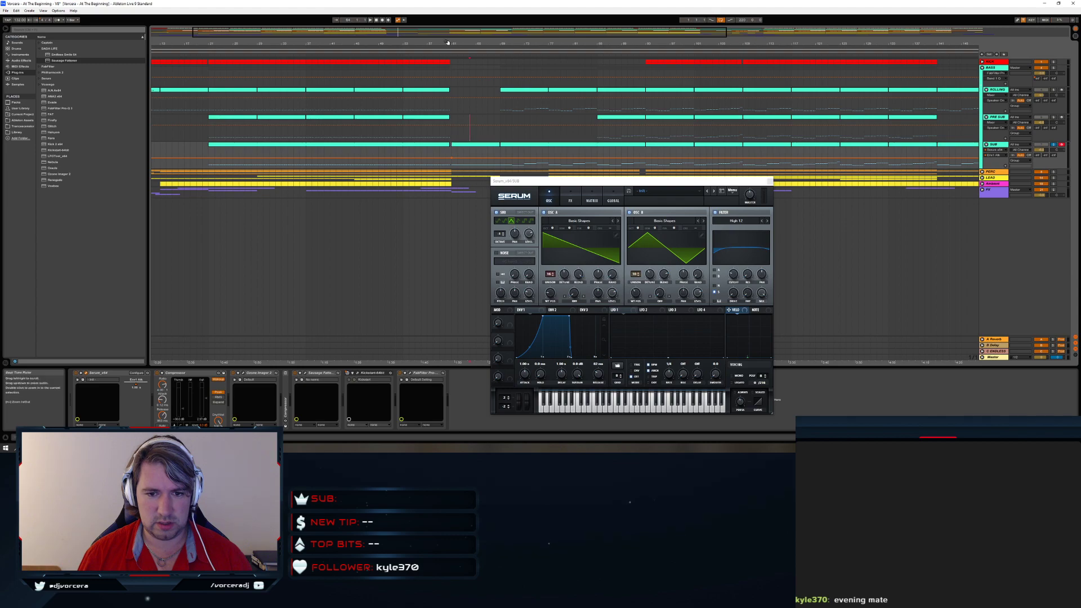
pyautogui.moveTo(544, 318); pyautogui.dragTo(530, 316)
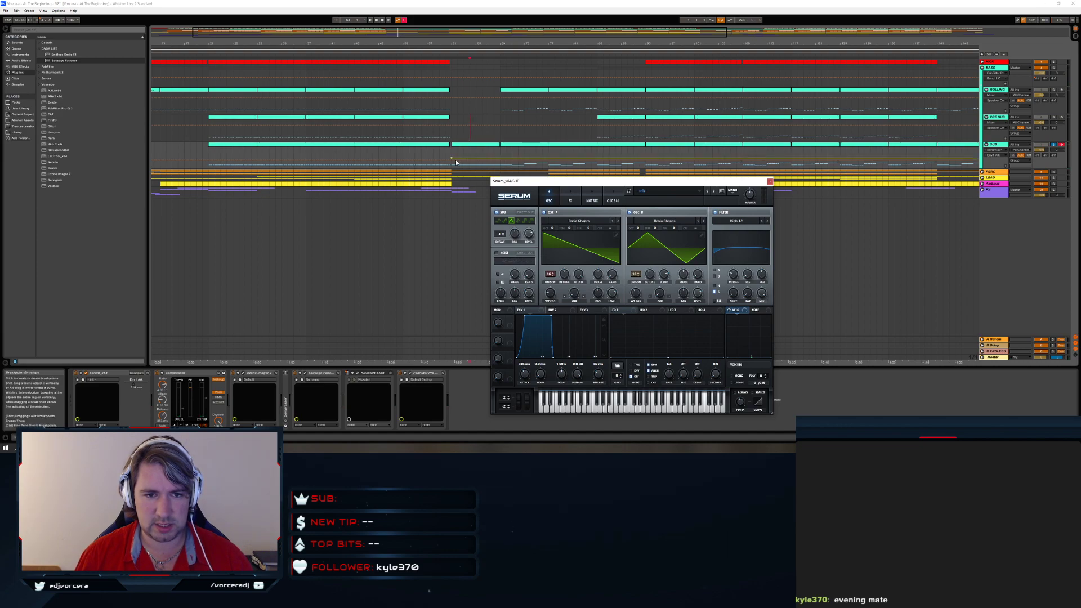
pyautogui.click(455, 160)
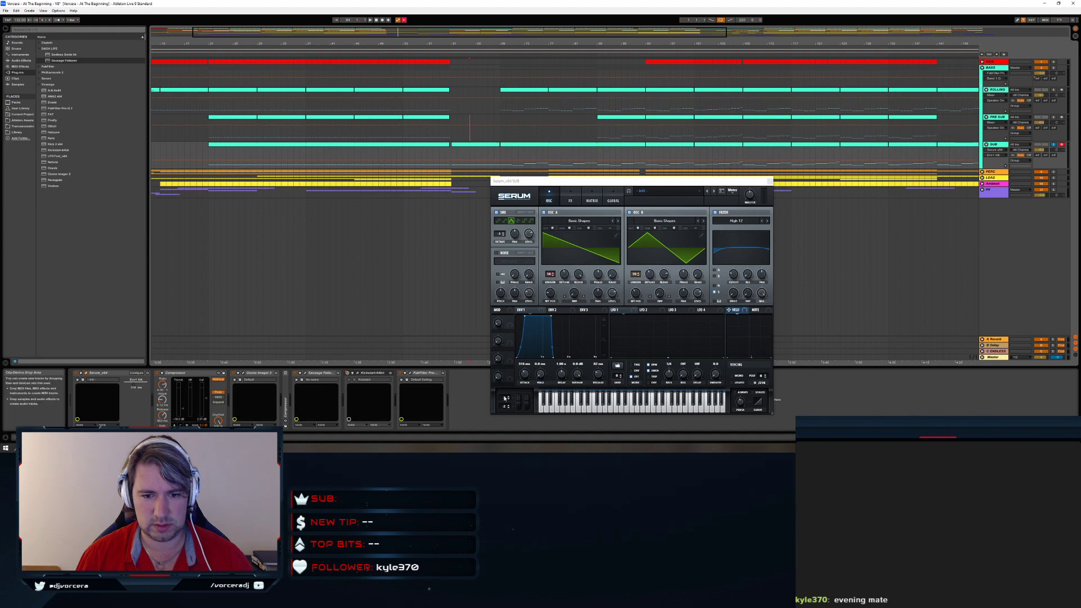
pyautogui.moveTo(522, 379); pyautogui.dragTo(528, 380)
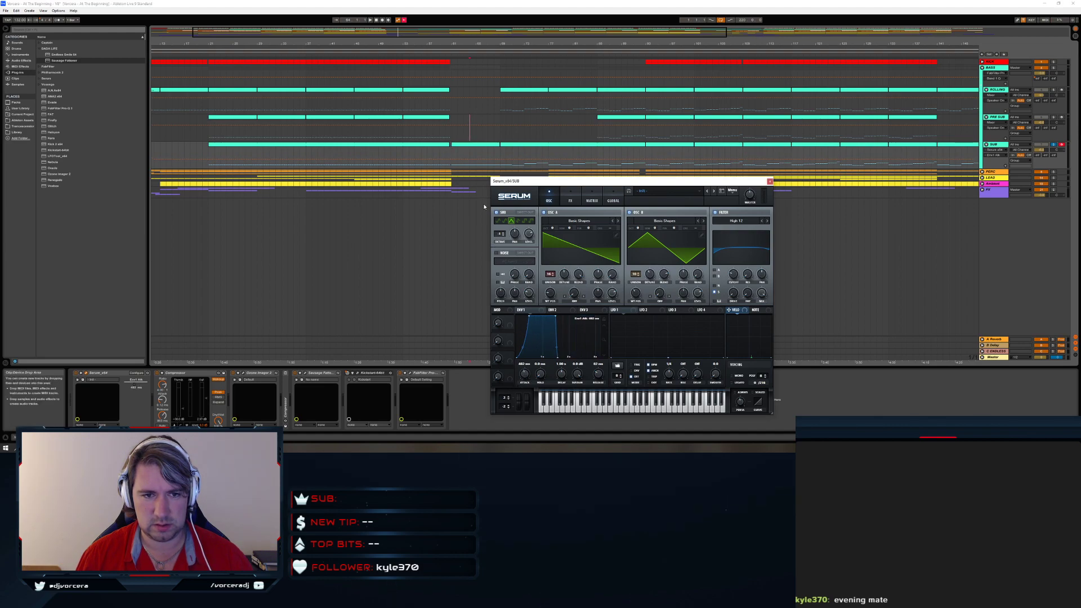
pyautogui.click(770, 181)
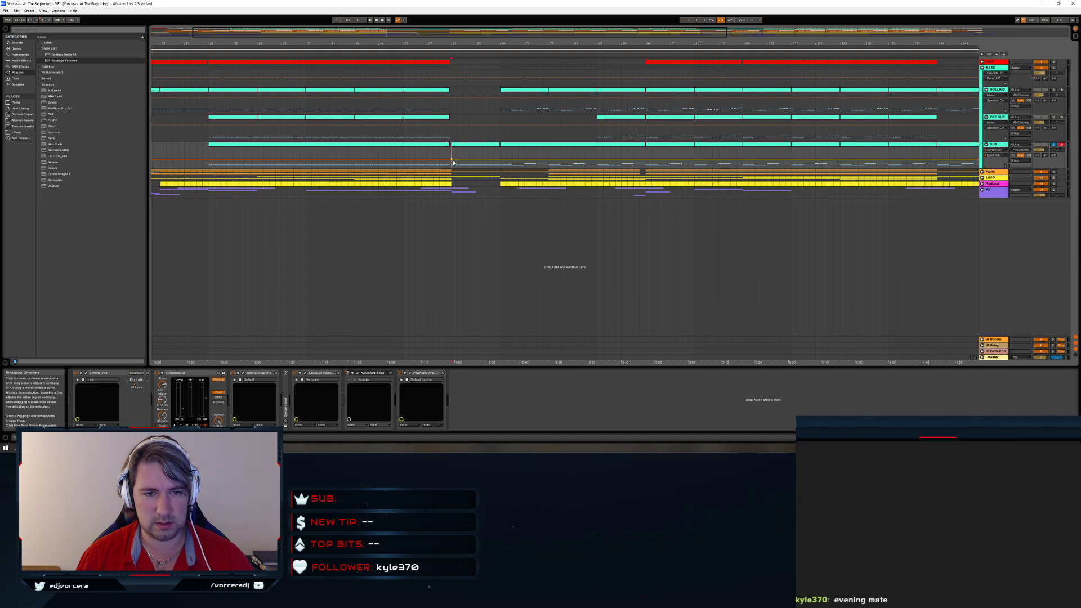
# Lower the SUB attack automation to 0.00 before the first break, with the rise just ahead of its clip, and play the transition
pyautogui.moveTo(449, 162); pyautogui.dragTo(450, 169)
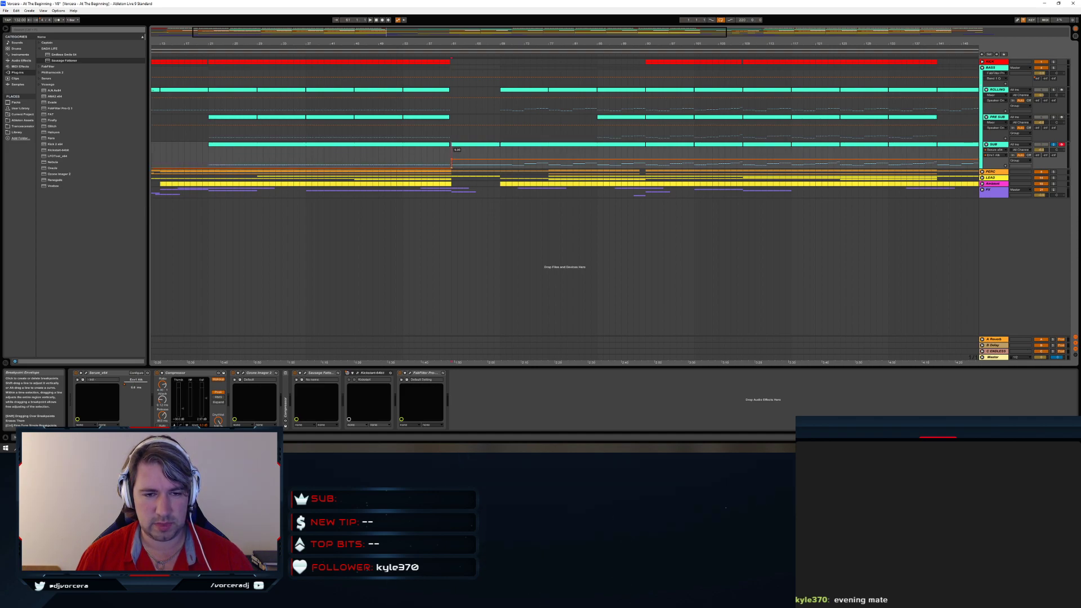
pyautogui.press('space')
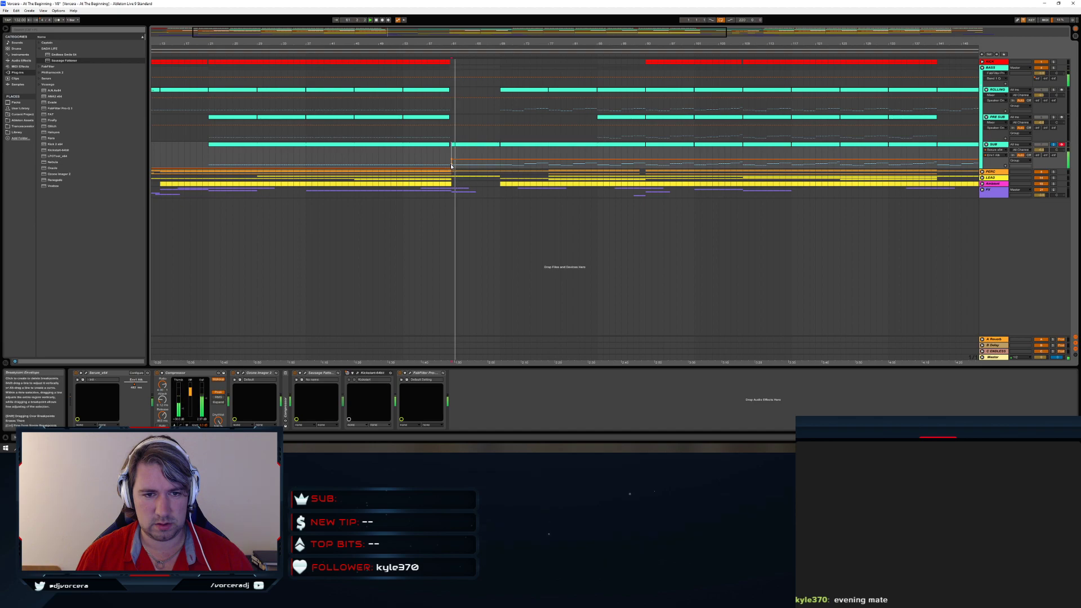
pyautogui.scroll(8, 452, 166)
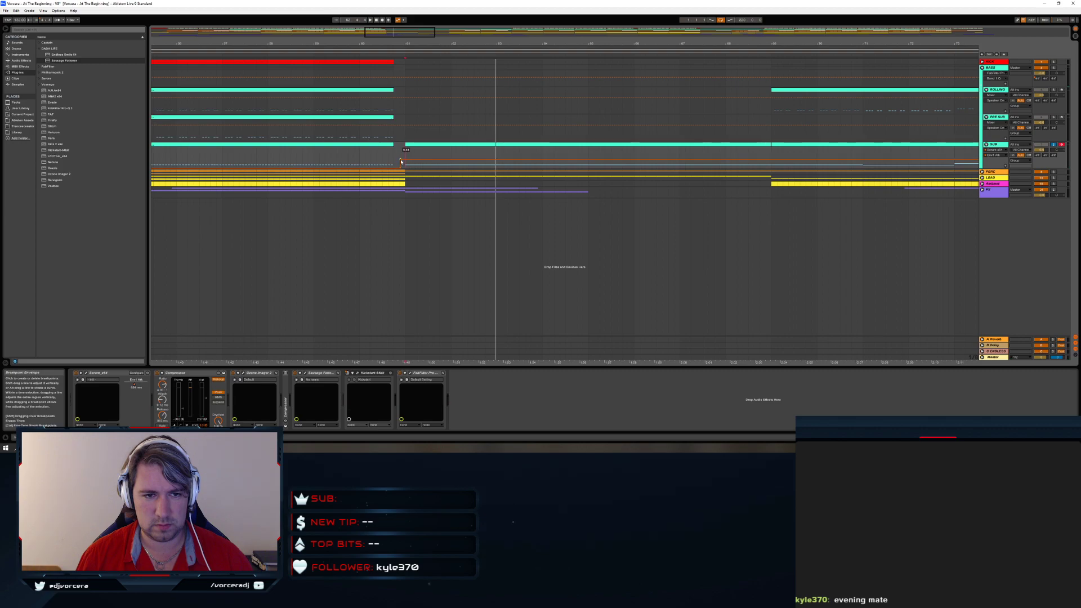
pyautogui.click(324, 158)
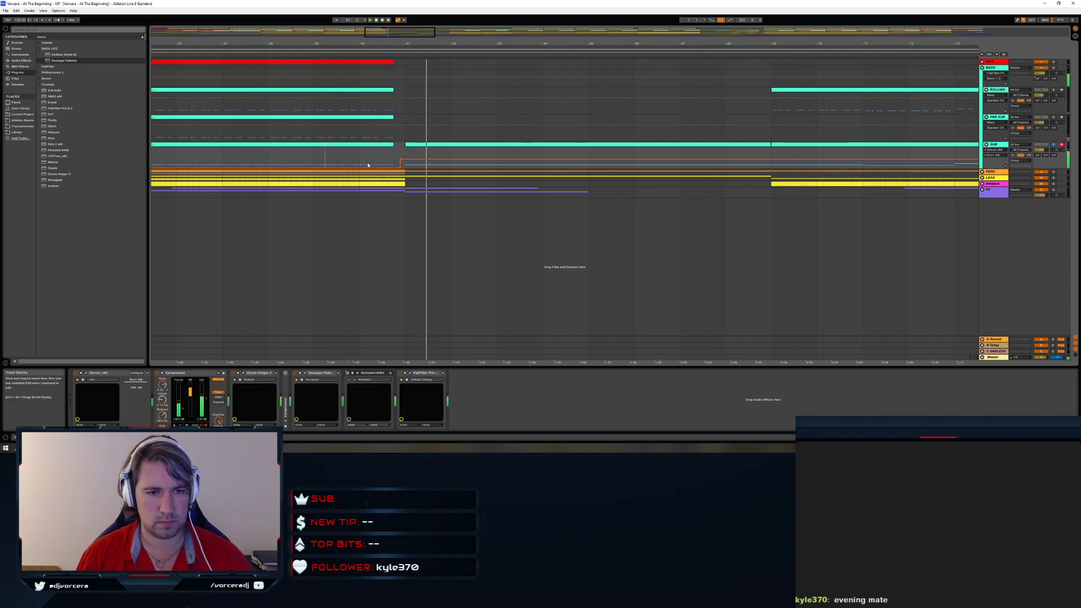
pyautogui.click(251, 157)
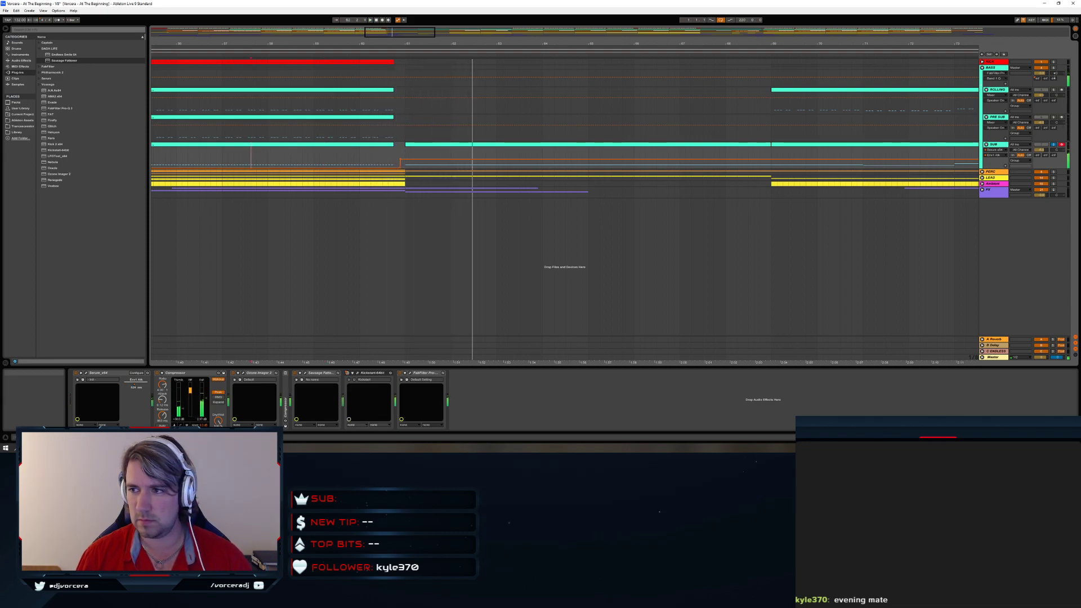
# Play the transition into the first break several times, comparing the soloed SUB track with the full mix
pyautogui.click(1054, 145)
pyautogui.press('space')
pyautogui.moveTo(651, 50); pyautogui.dragTo(651, 44)
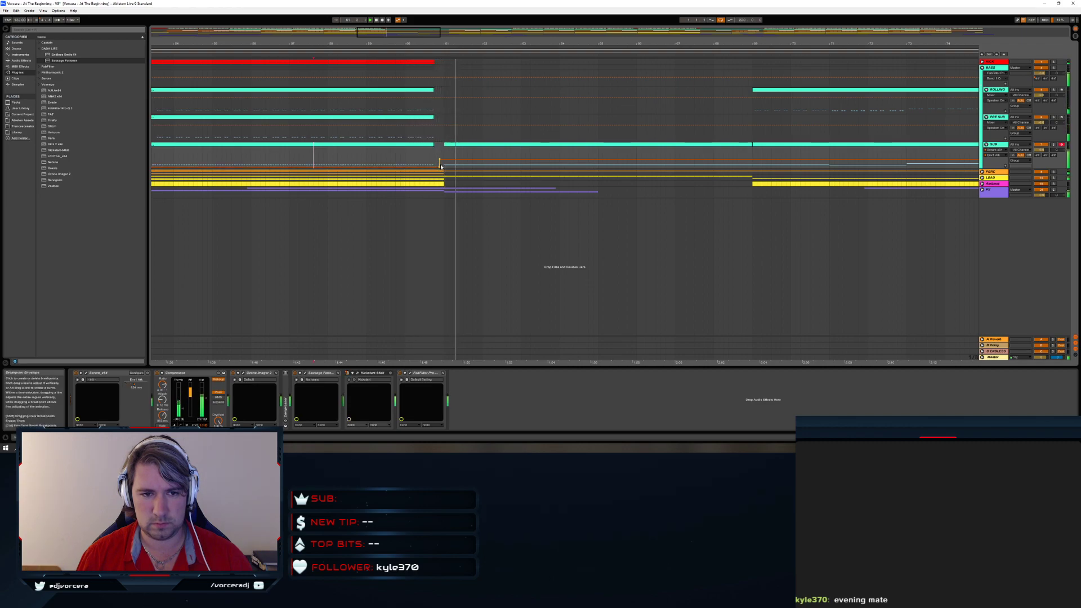
pyautogui.press('space')
pyautogui.click(339, 159)
pyautogui.click(1053, 146)
pyautogui.press('space')
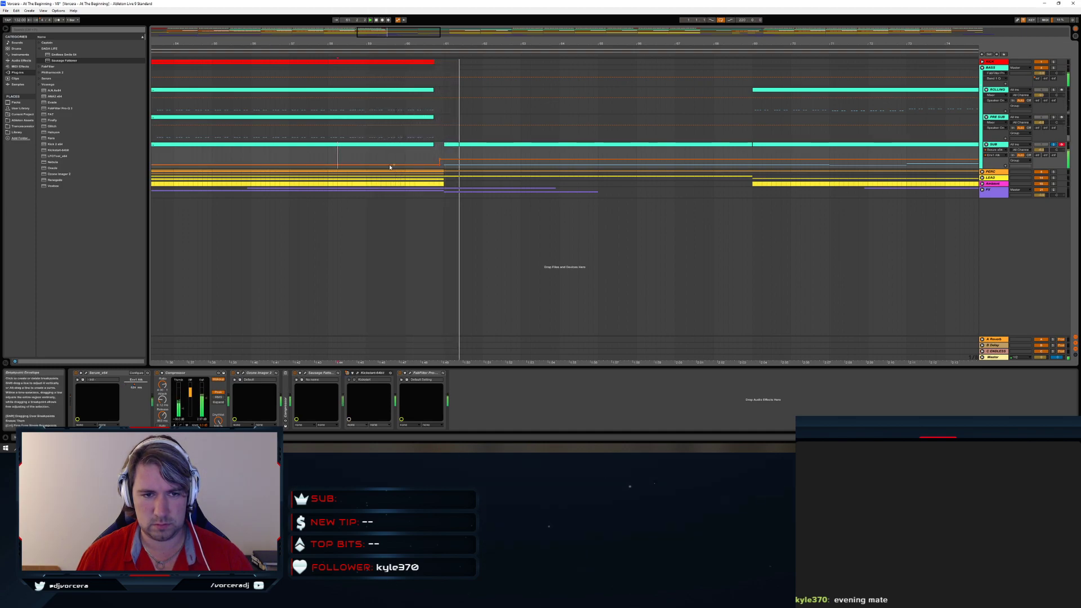
pyautogui.click(328, 162)
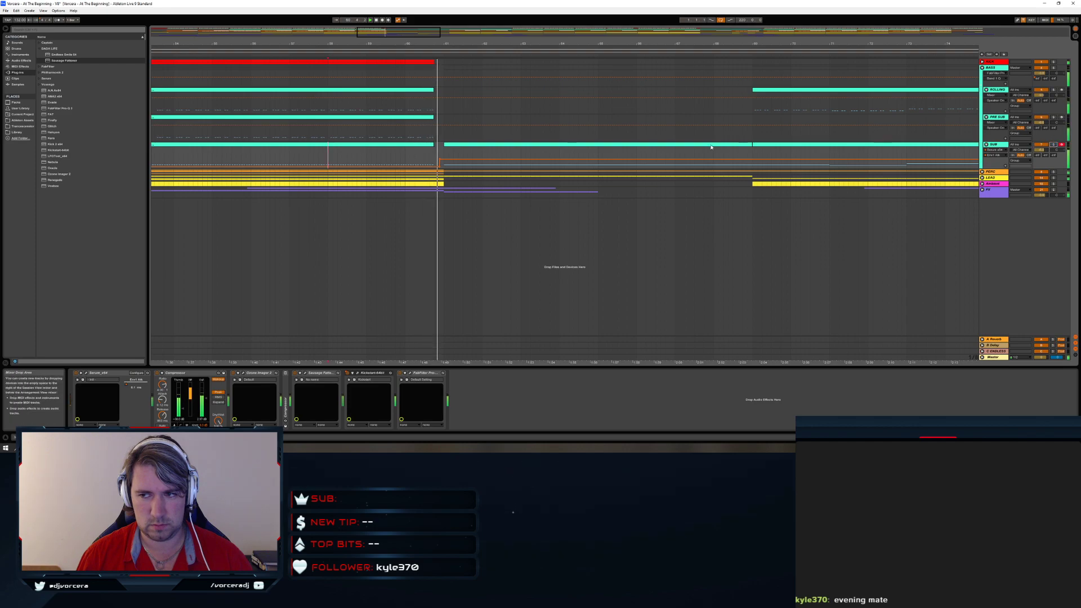
pyautogui.moveTo(453, 43); pyautogui.dragTo(453, 24)
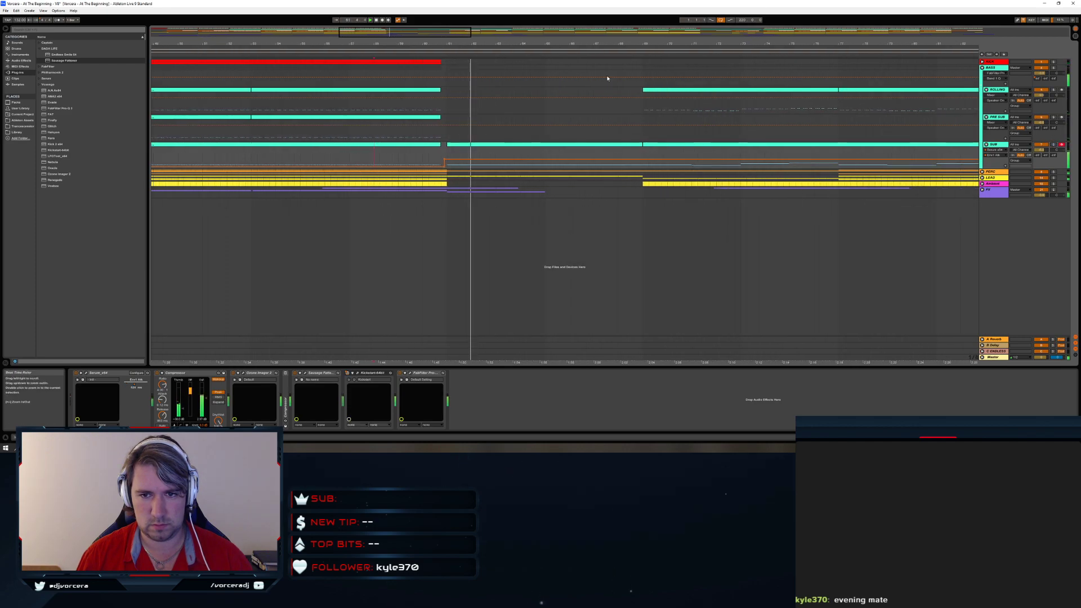
pyautogui.click(637, 129)
pyautogui.moveTo(719, 44); pyautogui.dragTo(451, 44)
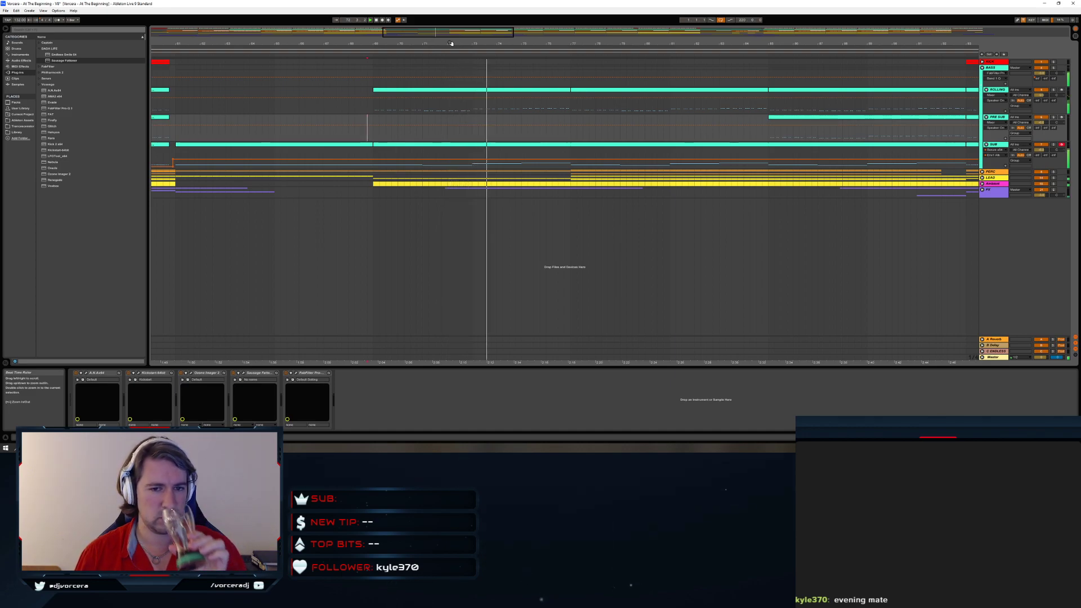
# Solo the SUB track and drop its attack automation back down just before the second main section starts
pyautogui.click(1053, 145)
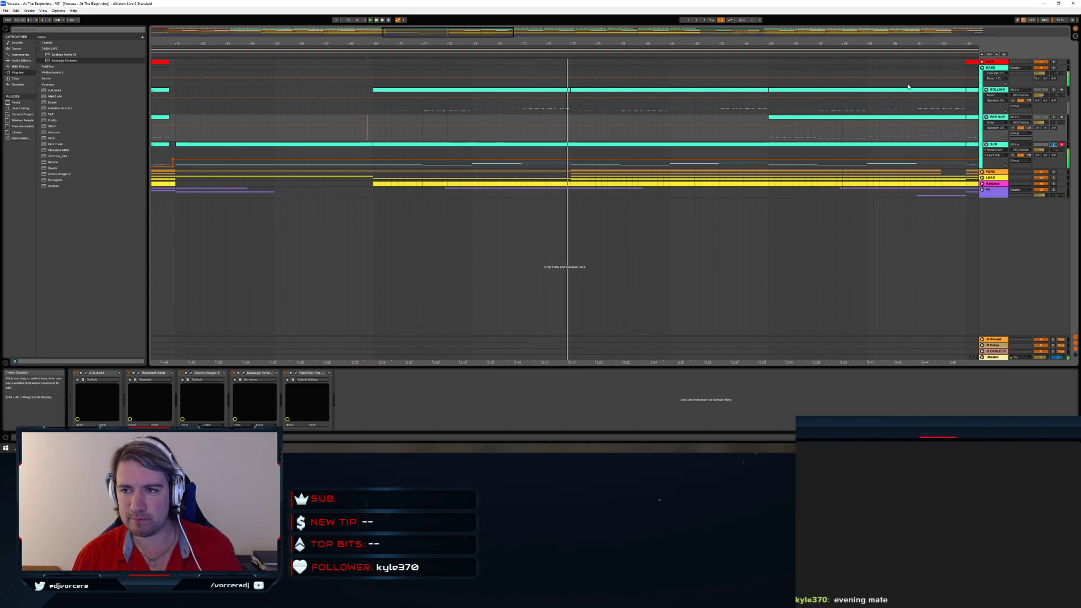
pyautogui.moveTo(917, 44); pyautogui.dragTo(680, 107)
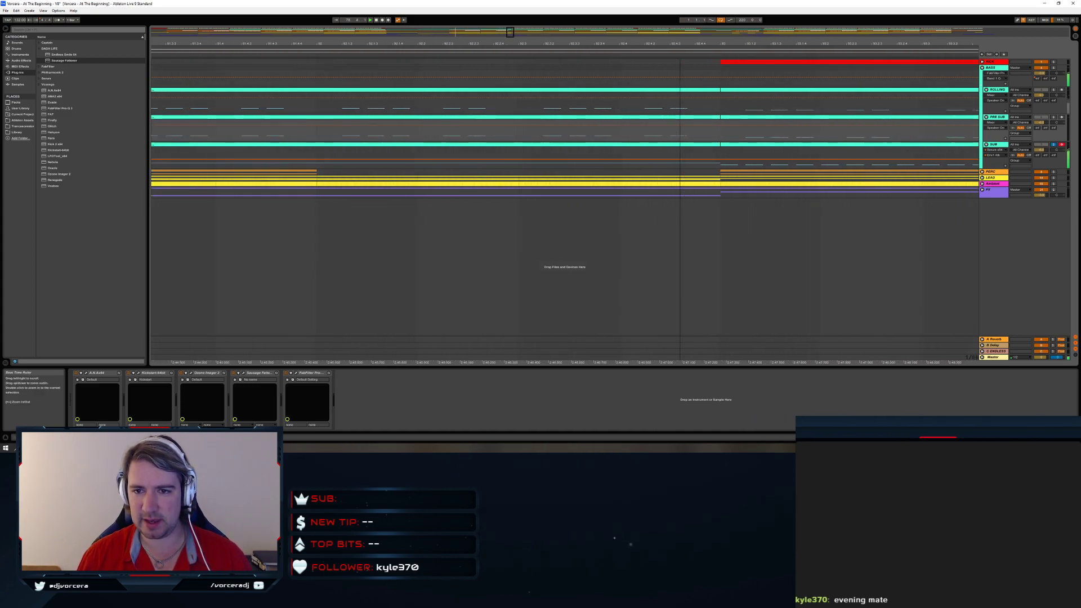
pyautogui.click(724, 162)
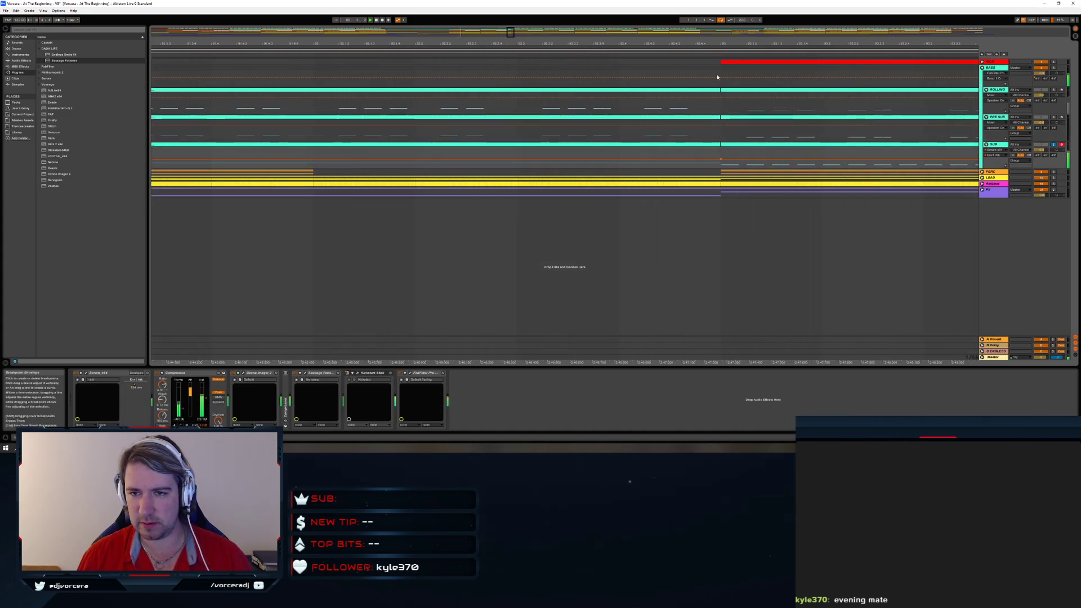
pyautogui.click(718, 161)
pyautogui.moveTo(721, 161); pyautogui.dragTo(718, 167)
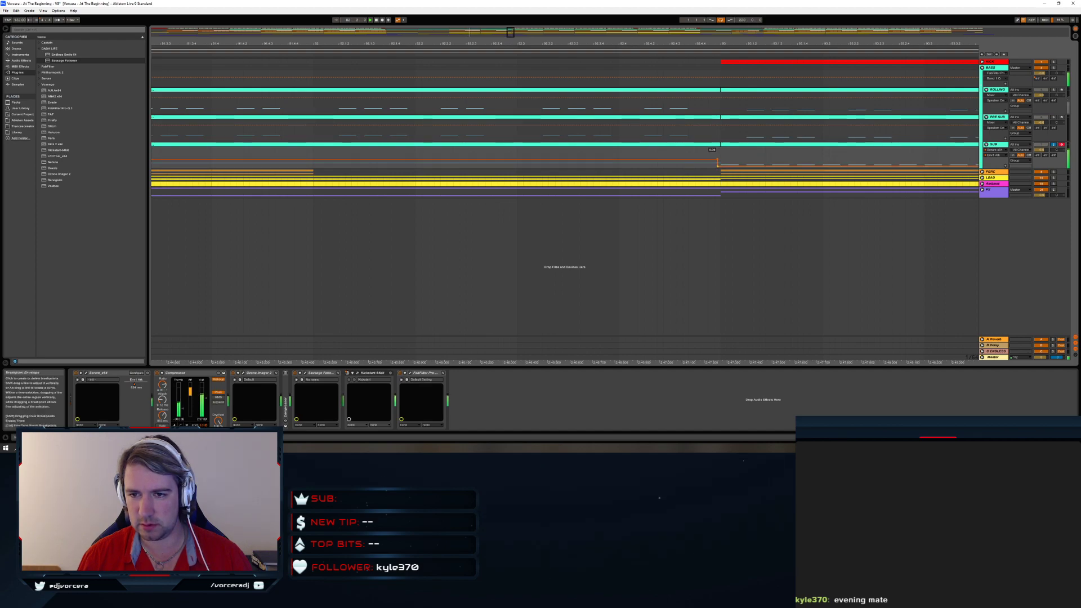
# Listen across the start of the second main section, turn off the SUB solo, and stop playback
pyautogui.click(588, 53)
pyautogui.moveTo(639, 43); pyautogui.dragTo(606, 21)
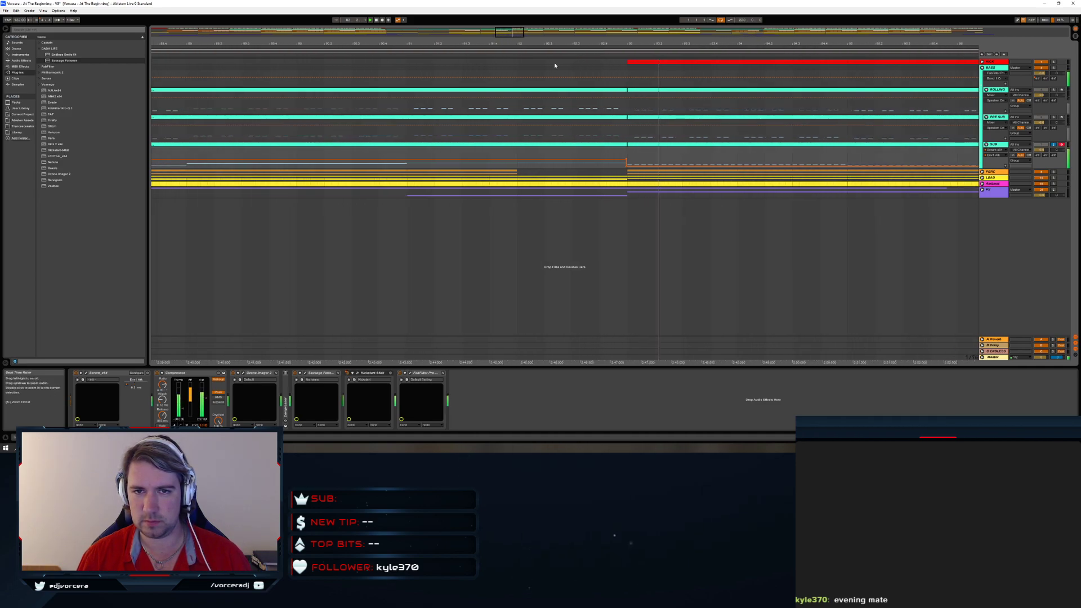
pyautogui.click(507, 55)
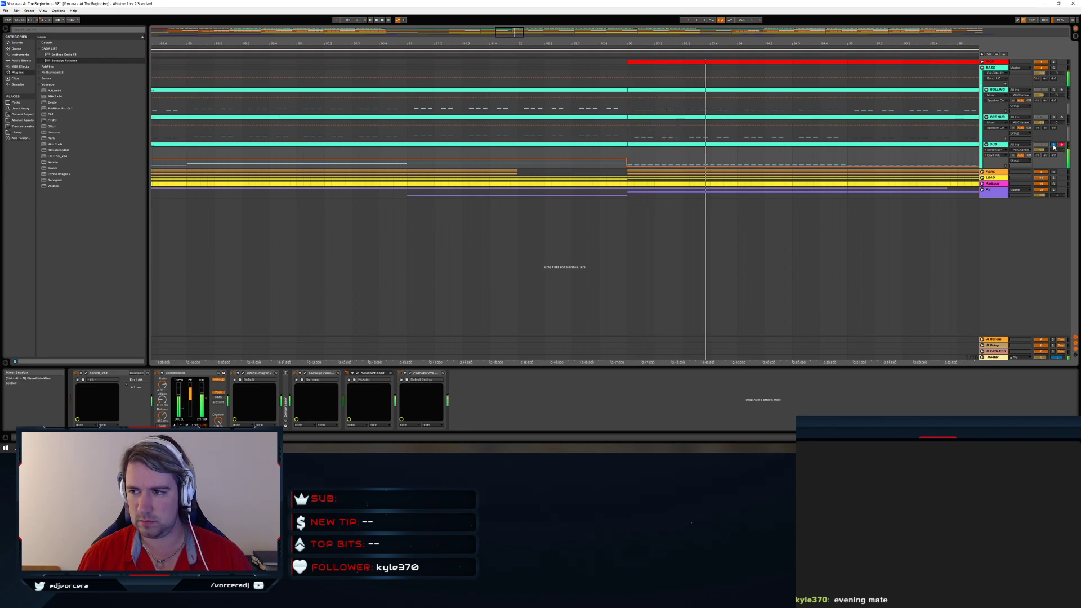
pyautogui.press('space')
# Raise the SUB attack automation again just before the second break, at the end of the second main section
pyautogui.doubleClick(510, 32)
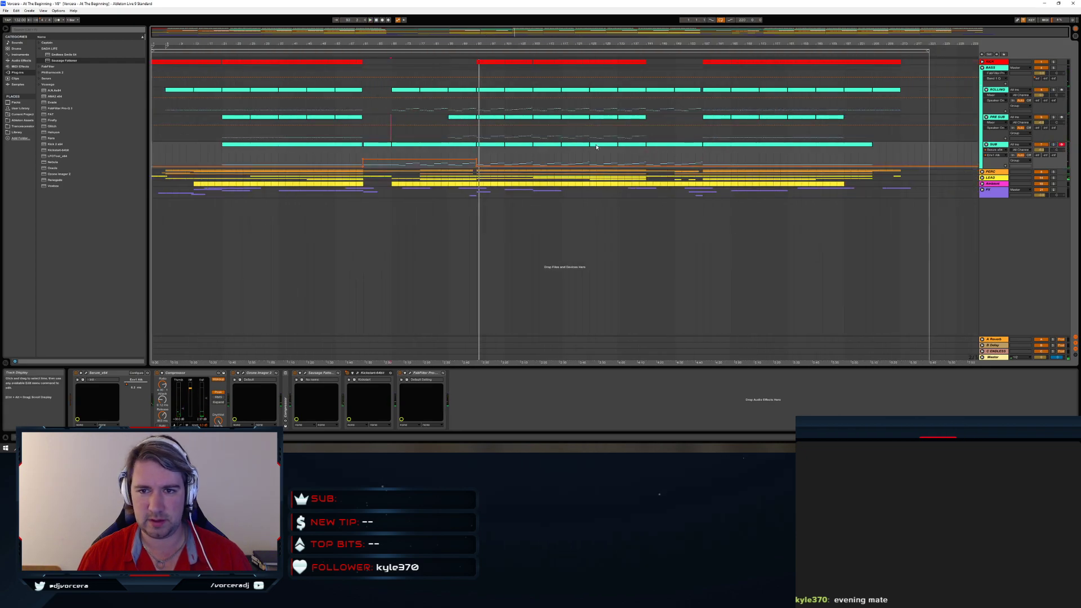
pyautogui.moveTo(508, 44); pyautogui.dragTo(443, 100)
pyautogui.moveTo(972, 44); pyautogui.dragTo(681, 75)
pyautogui.moveTo(606, 168); pyautogui.dragTo(603, 160)
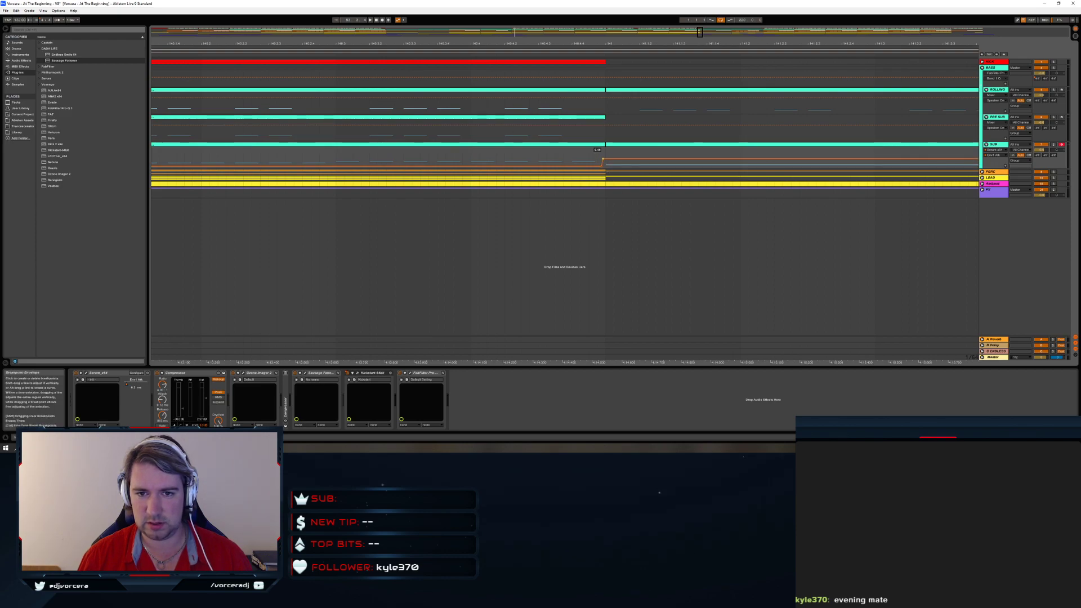
pyautogui.moveTo(580, 43); pyautogui.dragTo(581, 5)
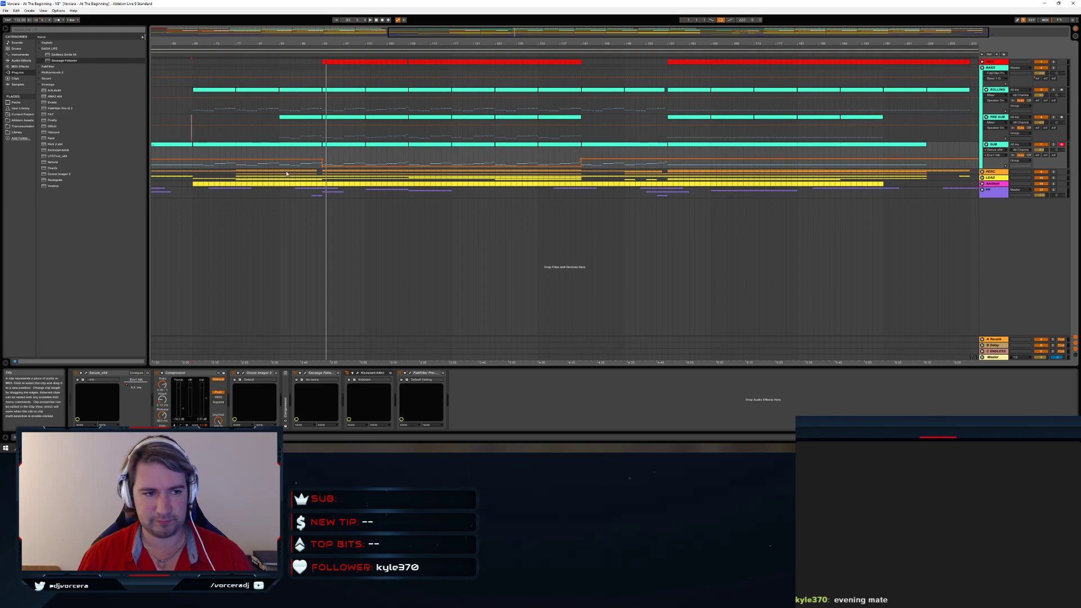
# Duplicate the first main section's SUB clips, with their attack automation, over the start of the final section
pyautogui.click(439, 146)
pyautogui.click(687, 148)
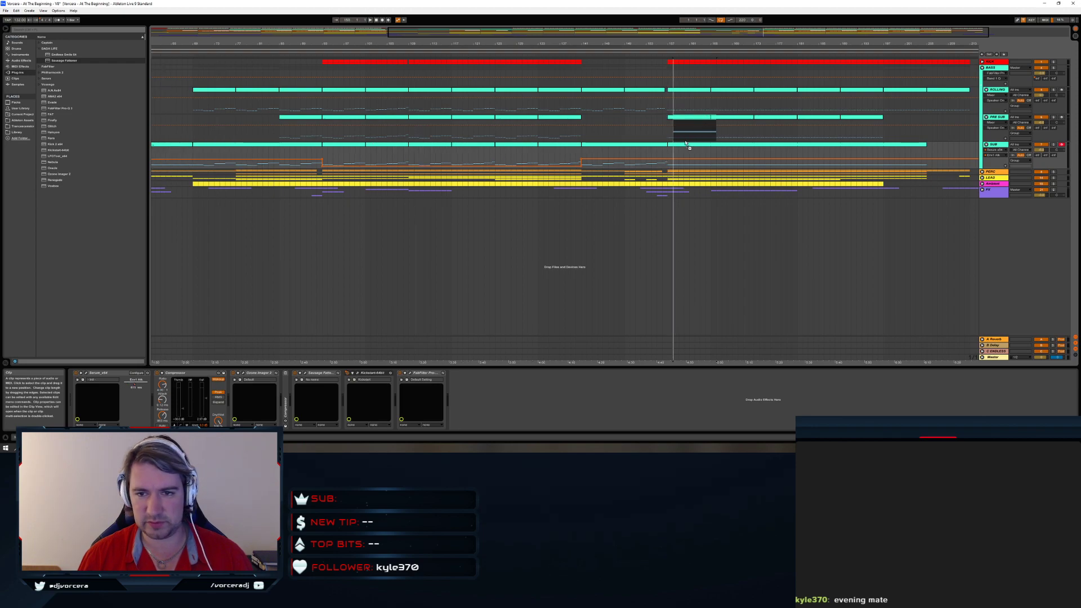
pyautogui.moveTo(700, 44)
pyautogui.mouseDown()
pyautogui.moveTo(708, 63)
pyautogui.moveTo(702, 54)
pyautogui.moveTo(718, 45)
pyautogui.mouseUp()
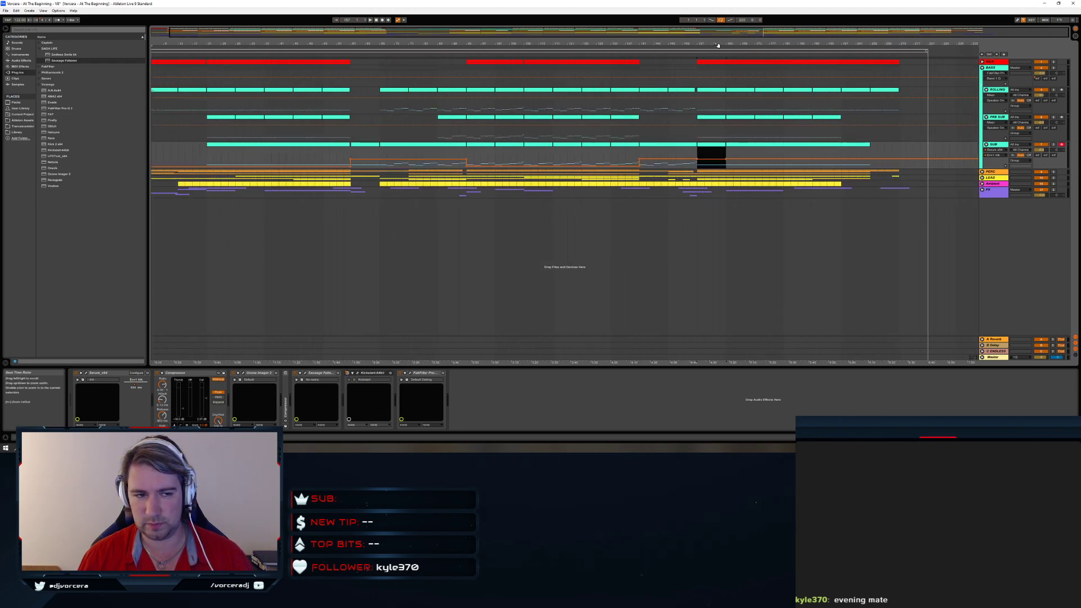
pyautogui.click(253, 146)
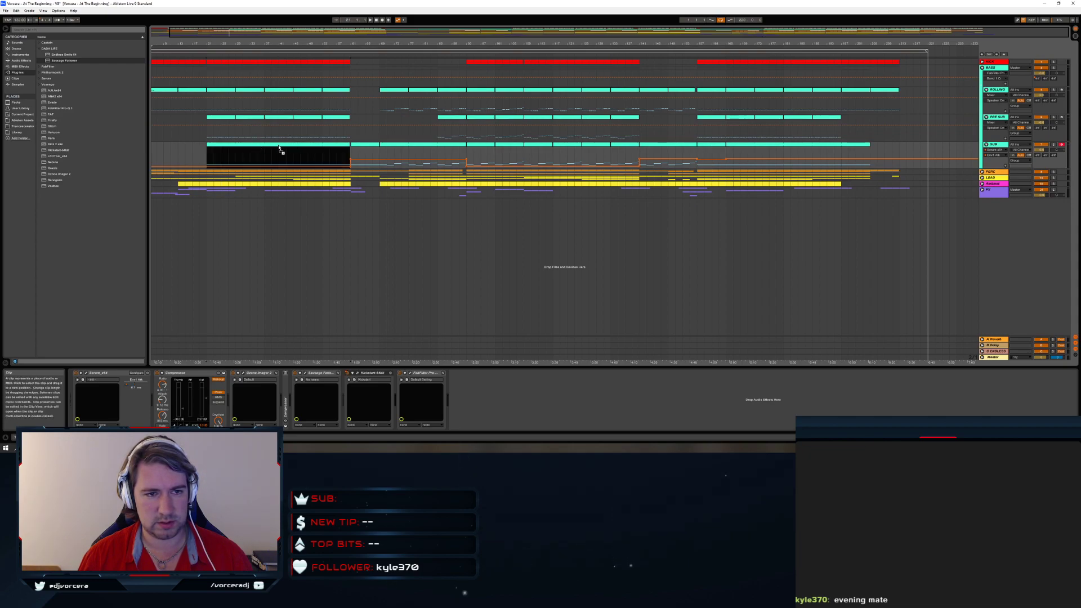
pyautogui.click(743, 163)
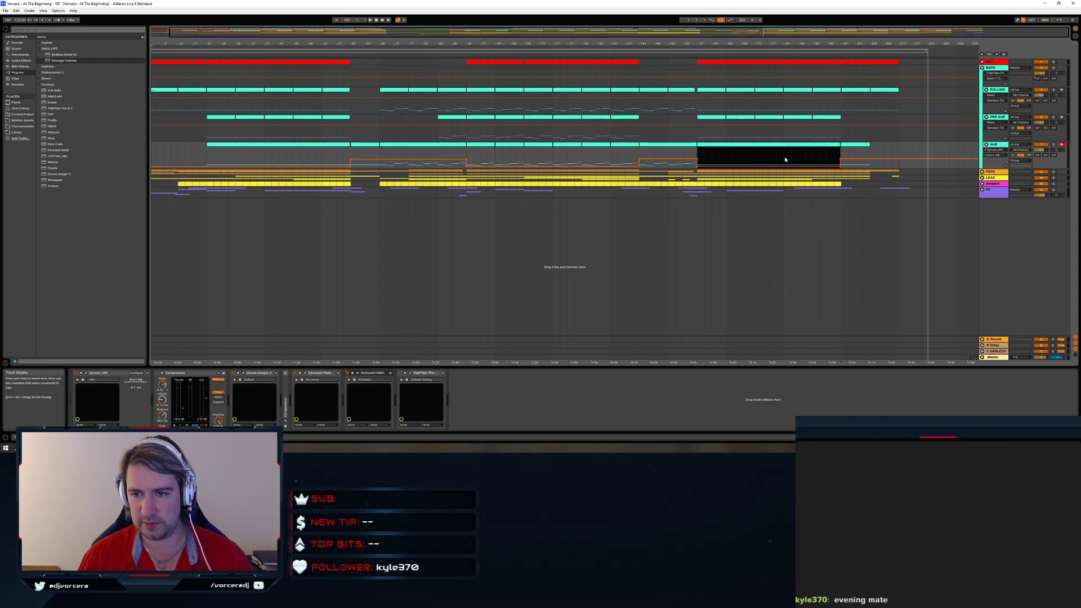
pyautogui.moveTo(840, 145); pyautogui.dragTo(870, 144)
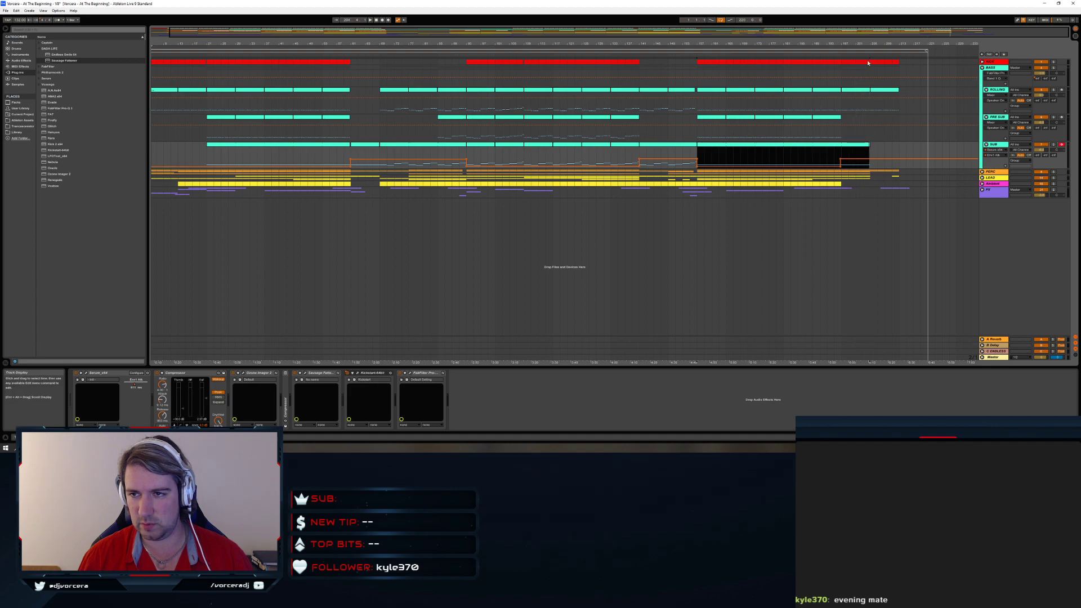
pyautogui.scroll(8, 869, 70)
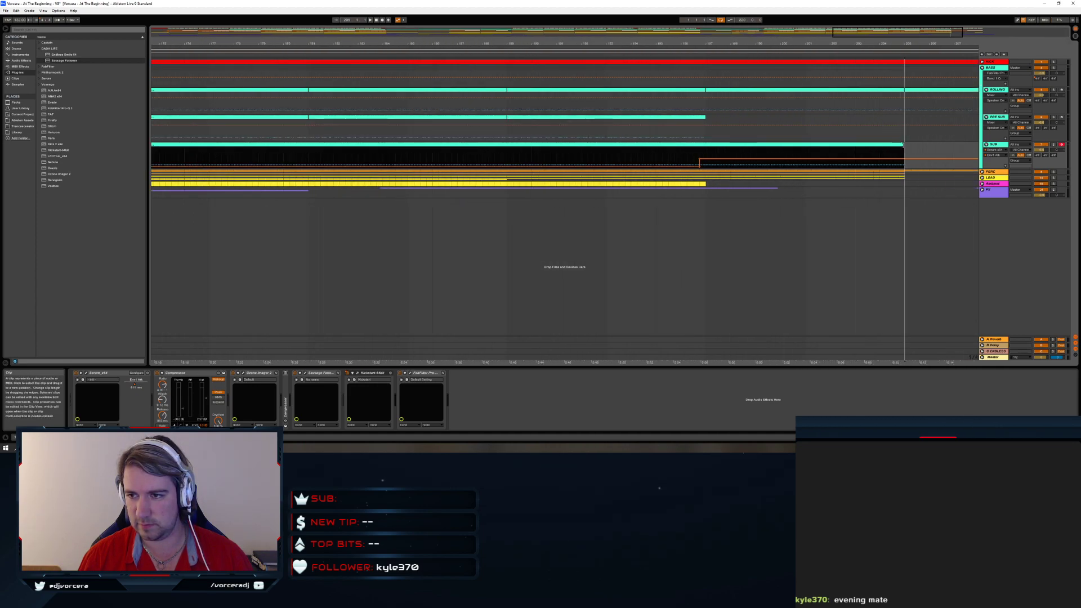
pyautogui.moveTo(846, 46); pyautogui.dragTo(849, 45)
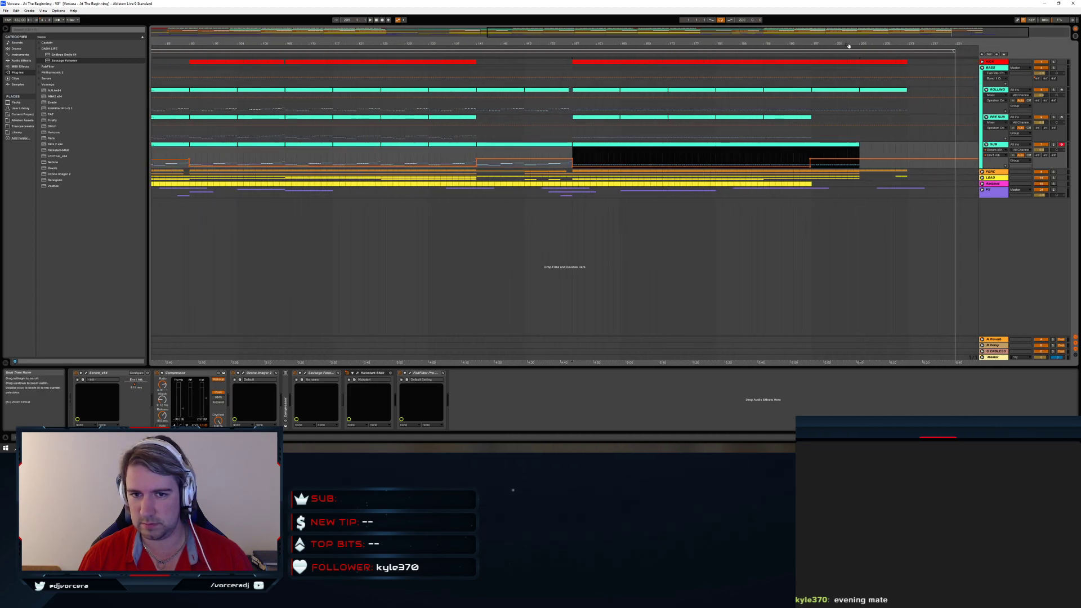
pyautogui.click(377, 20)
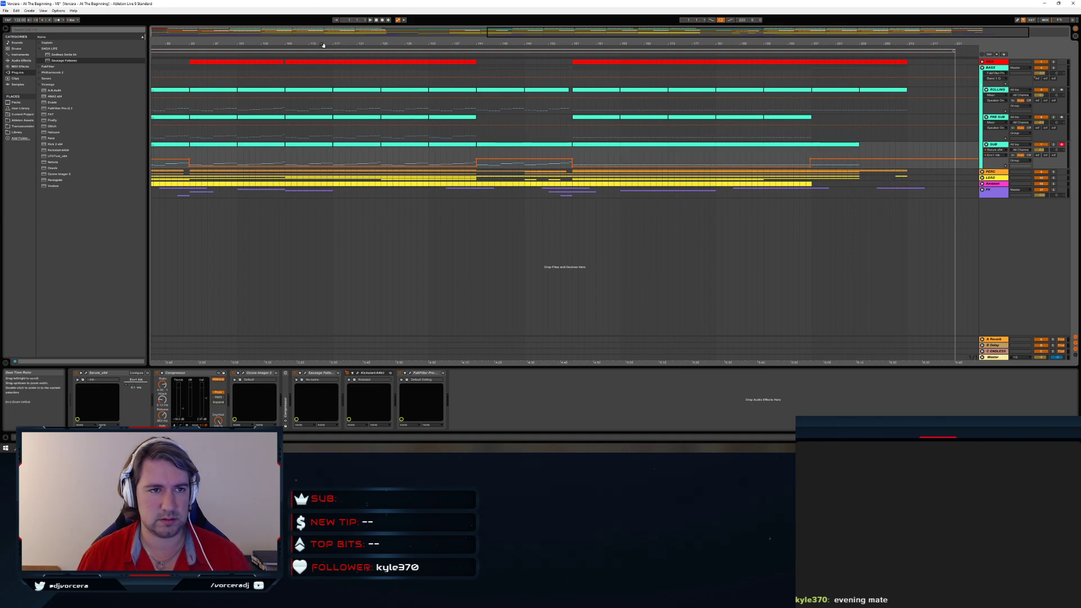
# Play the first main section in the full mix, comparing the SUB track with its Compressor on and bypassed
pyautogui.moveTo(323, 45); pyautogui.dragTo(556, 44)
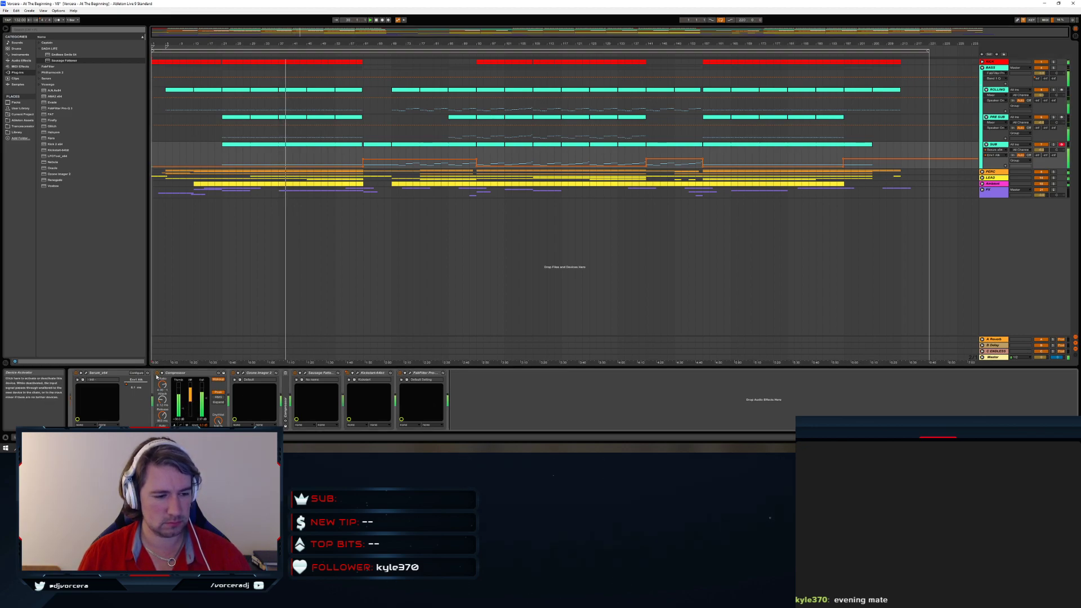
pyautogui.click(158, 373)
pyautogui.click(157, 374)
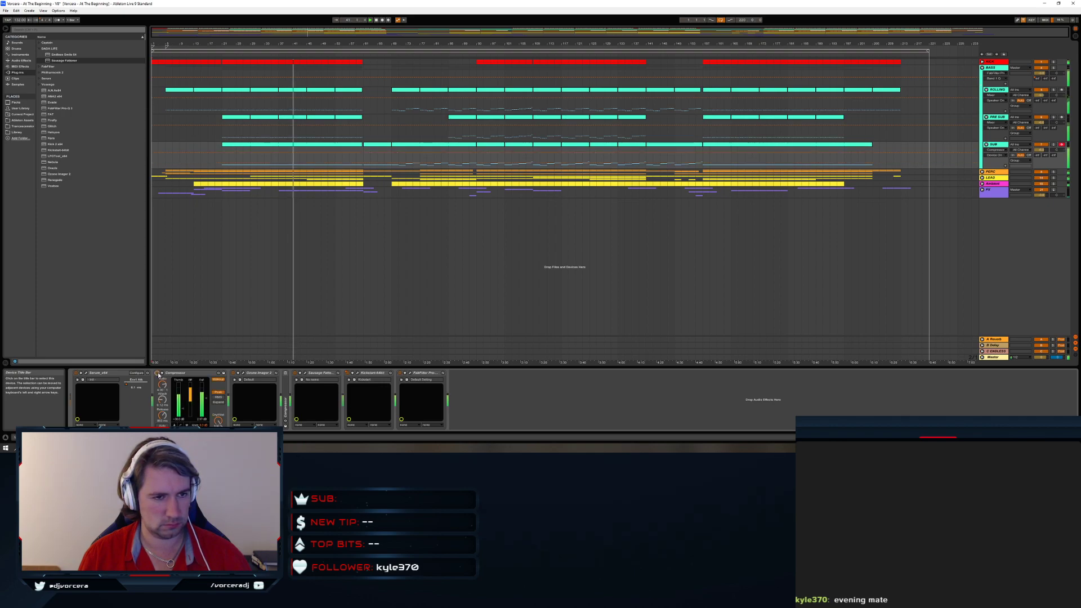
pyautogui.moveTo(262, 44); pyautogui.dragTo(260, 180)
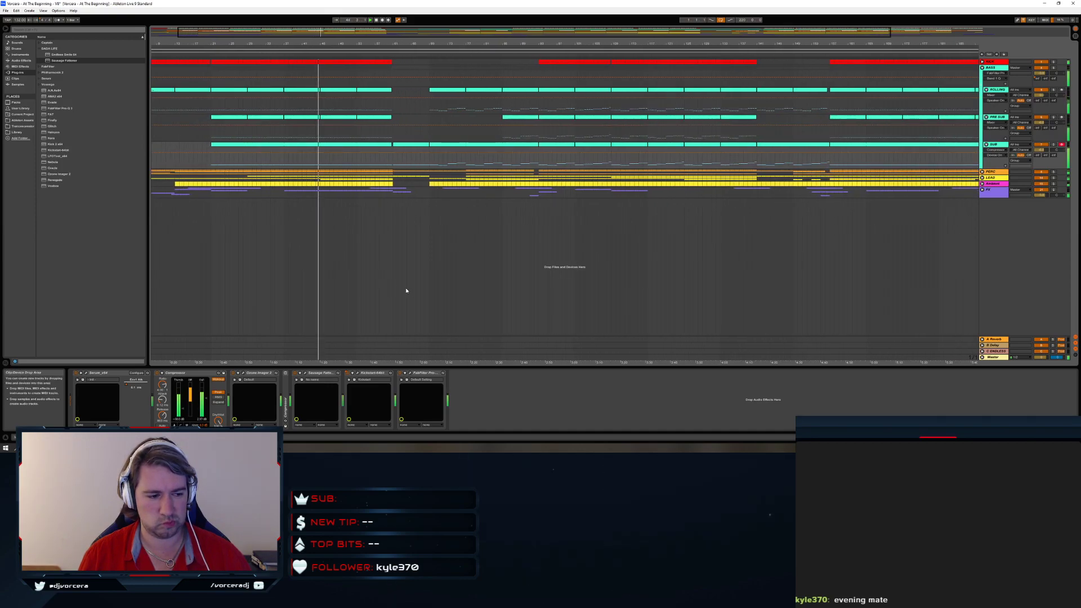
pyautogui.click(158, 373)
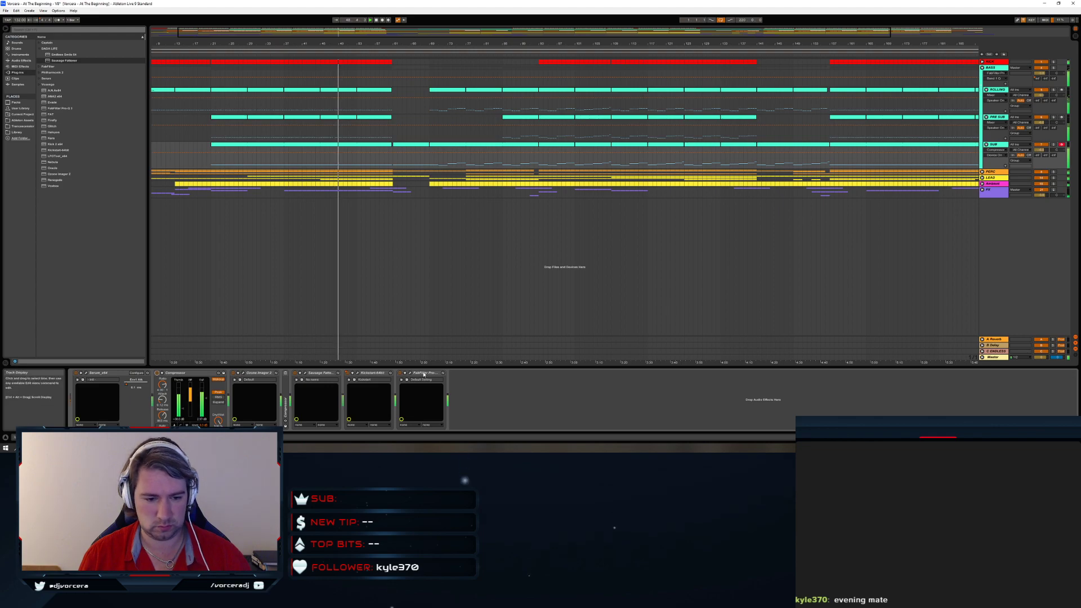
# Solo the SUB track, open its FabFilter Pro-Q 3, and listen to the bass while checking the Compressor
pyautogui.click(1054, 144)
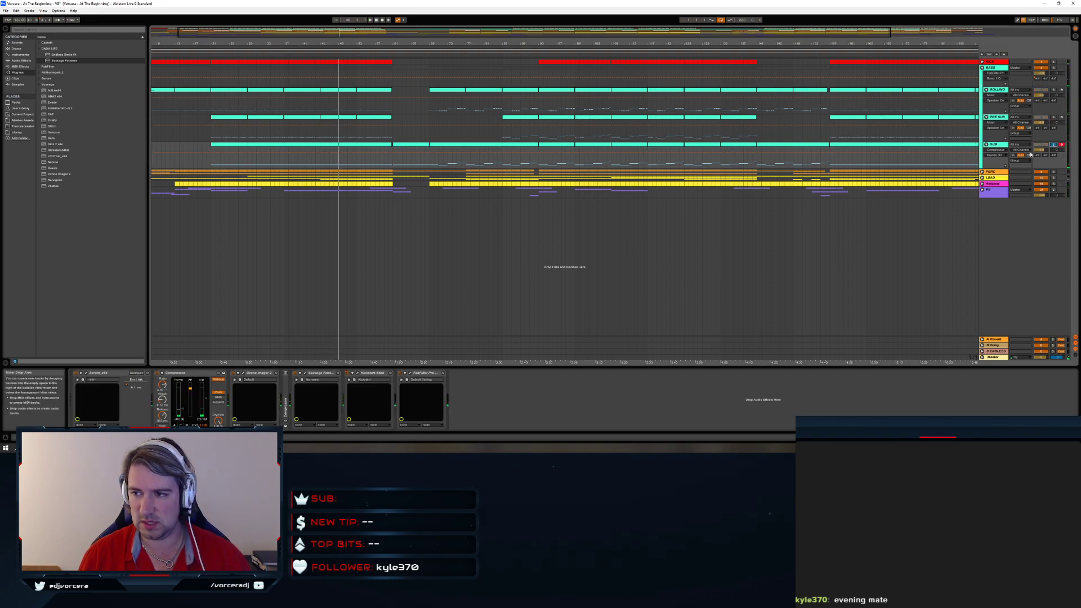
pyautogui.press('space')
pyautogui.click(410, 373)
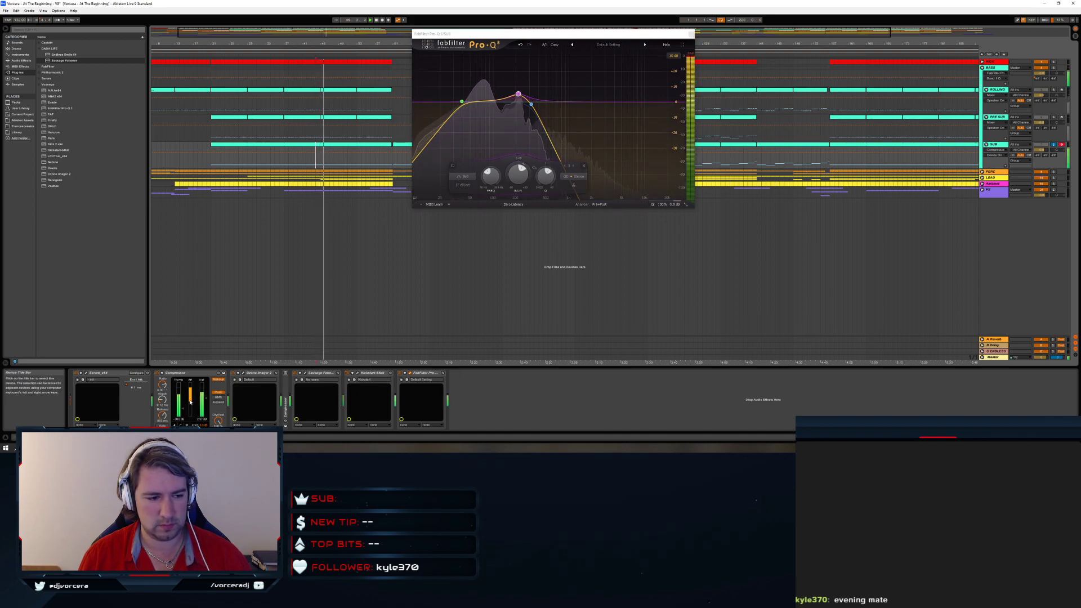
pyautogui.click(158, 375)
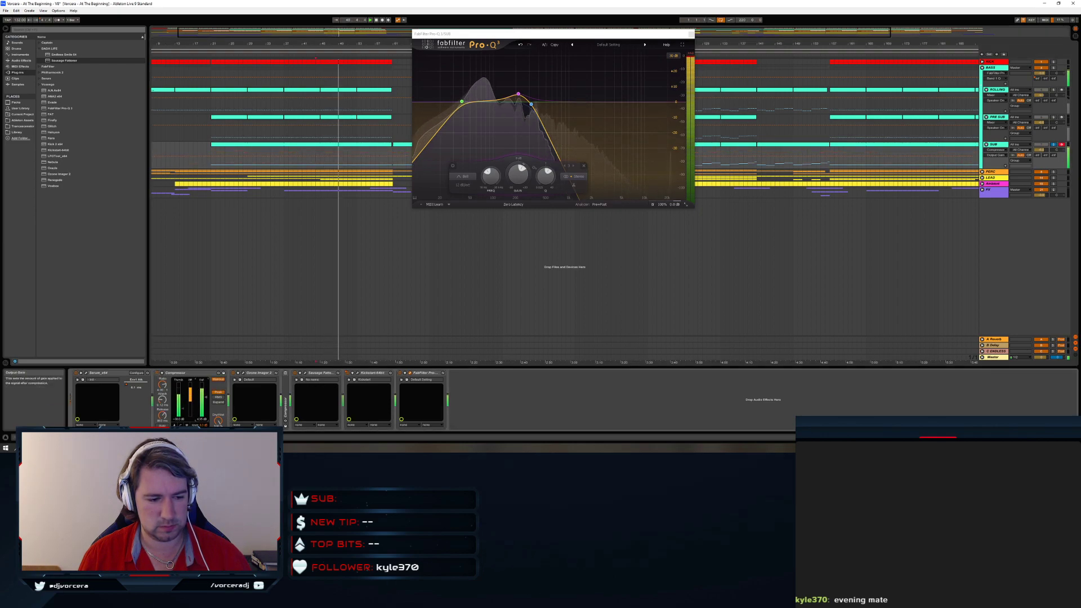
pyautogui.click(393, 159)
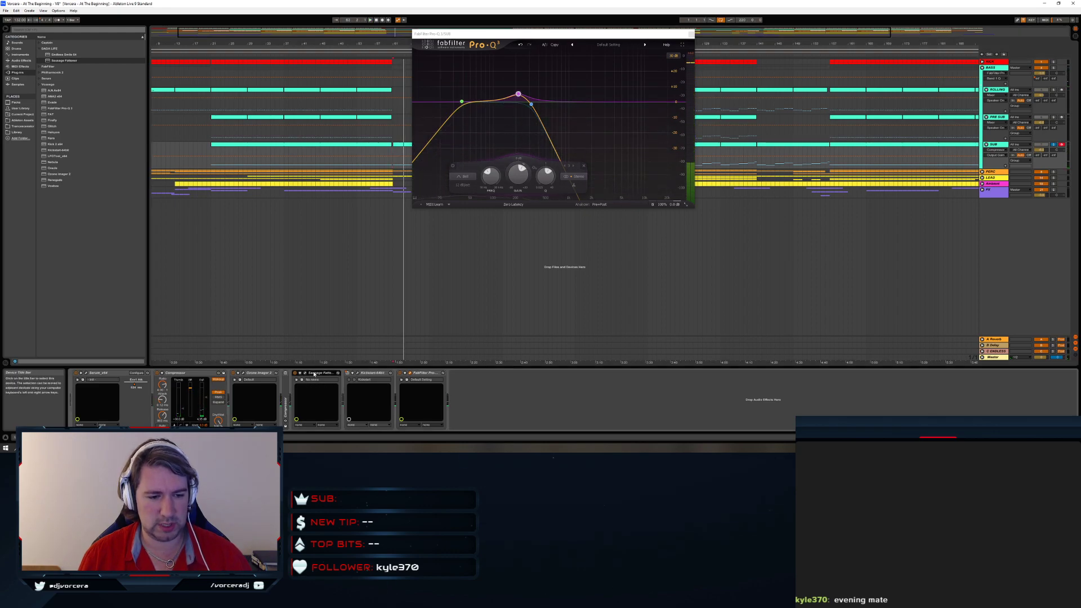
# Open the SUB track's Sausage Fattener and try different Fatness amounts while replaying the soloed bass
pyautogui.click(302, 380)
pyautogui.moveTo(586, 189); pyautogui.dragTo(587, 190)
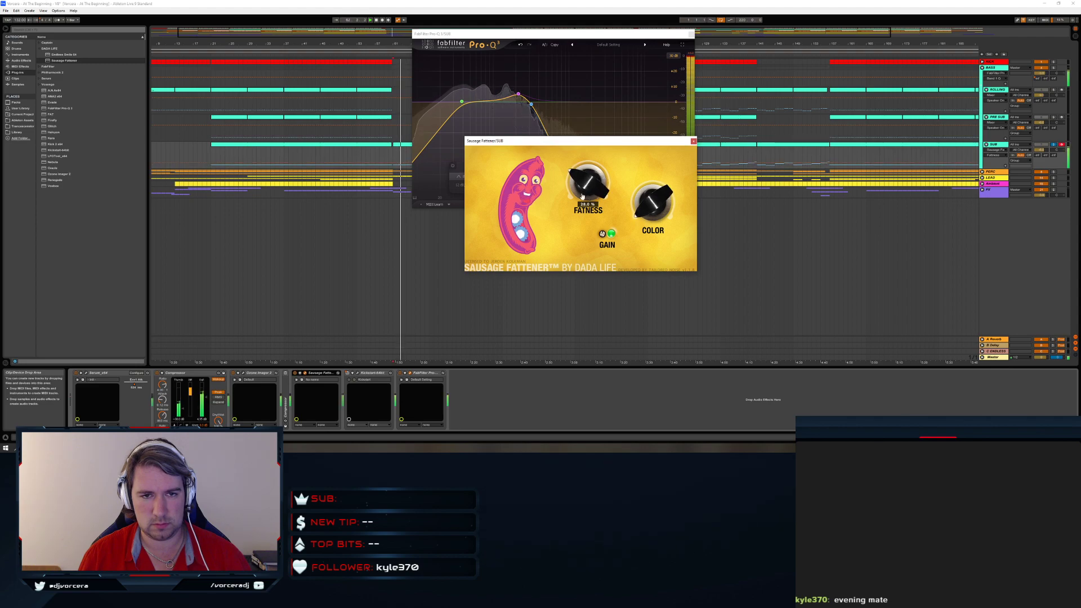
pyautogui.click(320, 159)
pyautogui.press('space')
pyautogui.press('space')
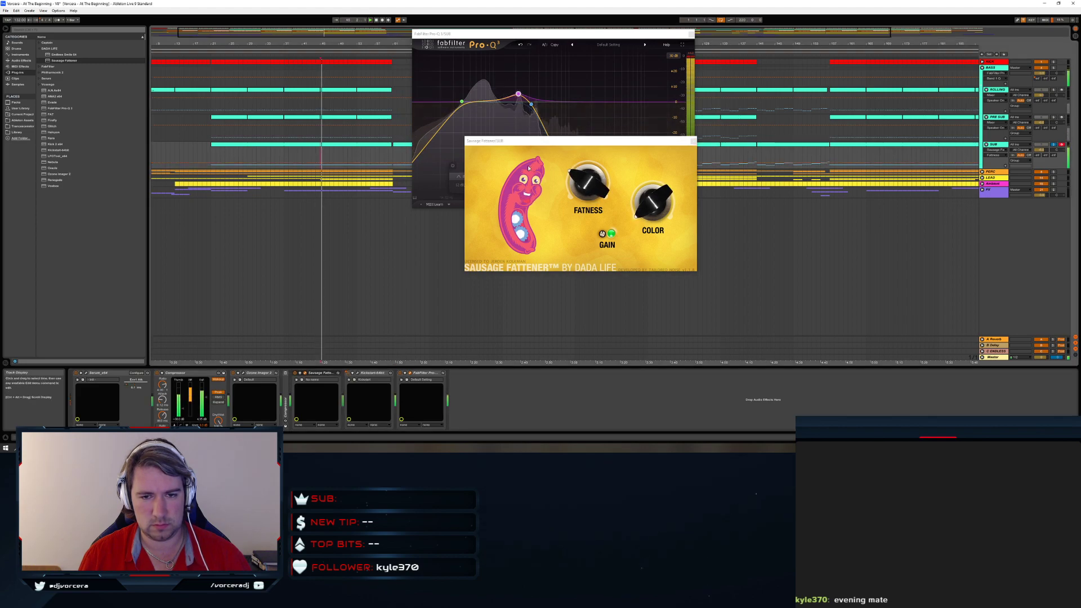
pyautogui.moveTo(583, 182); pyautogui.dragTo(581, 204)
pyautogui.press('space')
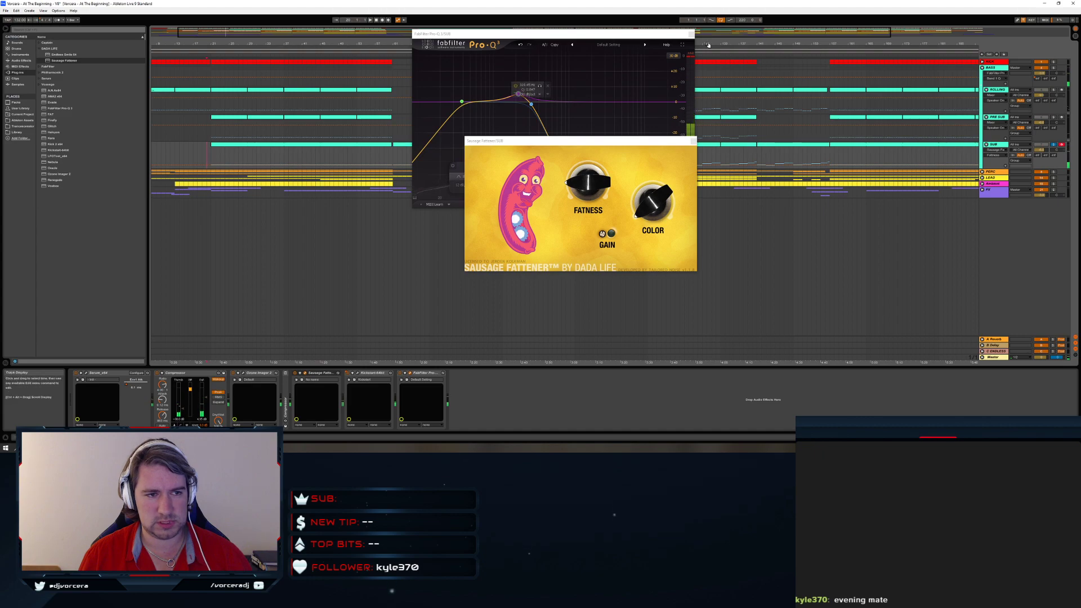
# Solo the red track together with the BASS group, and readjust the Sausage Fattener's Fatness and Color during playback
pyautogui.click(1054, 62)
pyautogui.keyDown('ctrl'); pyautogui.click(1054, 68); pyautogui.keyUp('ctrl')
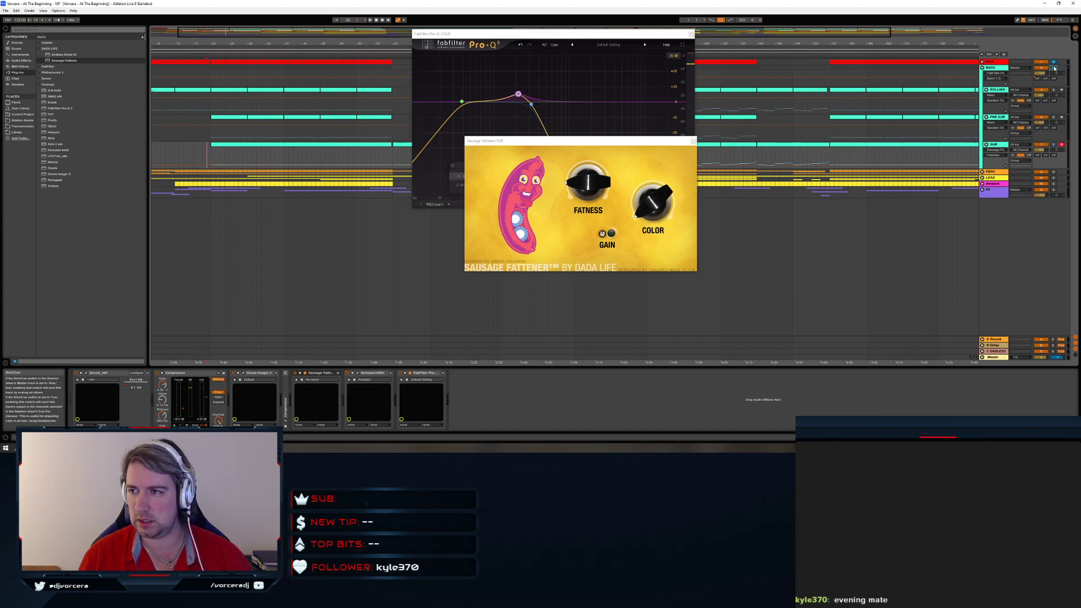
pyautogui.press('space')
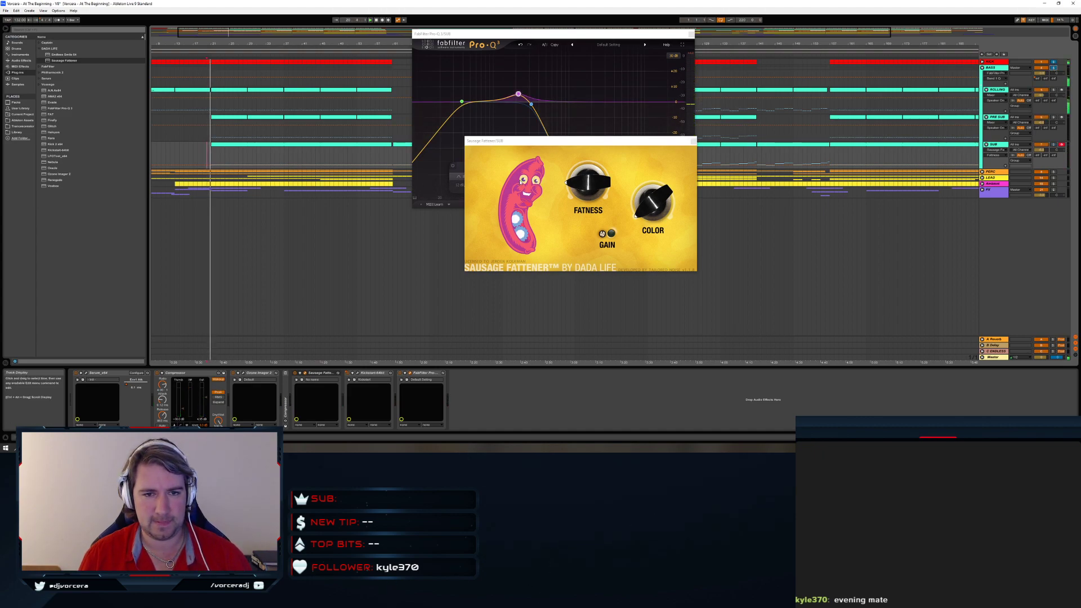
pyautogui.moveTo(581, 193)
pyautogui.mouseDown()
pyautogui.moveTo(583, 163)
pyautogui.moveTo(583, 184)
pyautogui.mouseUp()
pyautogui.moveTo(648, 200); pyautogui.dragTo(649, 239)
pyautogui.moveTo(648, 194); pyautogui.dragTo(587, 170)
pyautogui.moveTo(608, 212); pyautogui.dragTo(611, 219)
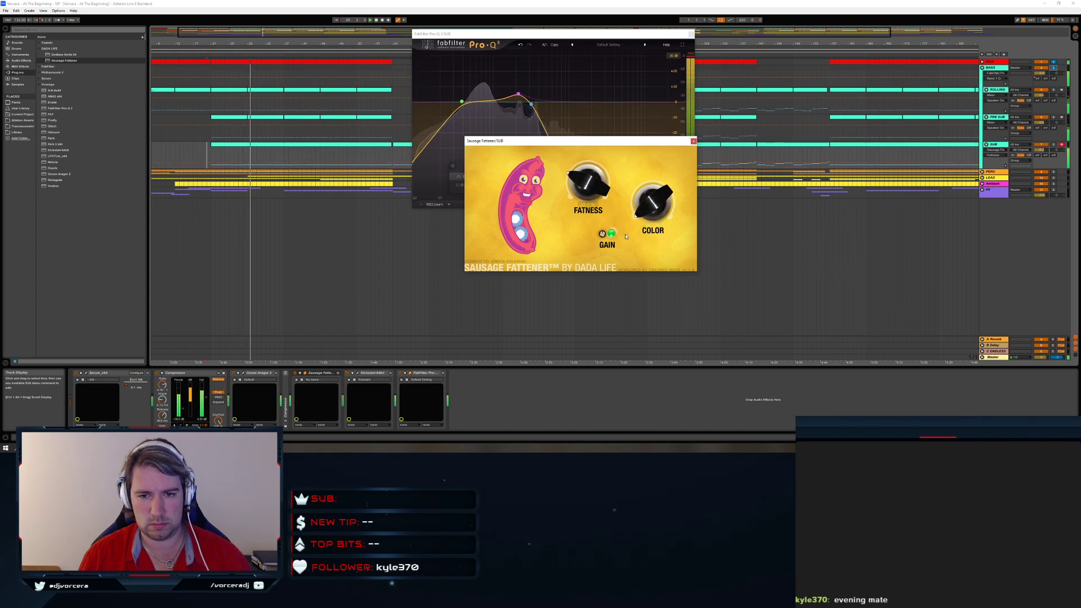
# Fine-tune the Sausage Fattener's Gain, comparing the soloed SUB track with the red track and BASS group
pyautogui.moveTo(601, 236)
pyautogui.mouseDown()
pyautogui.moveTo(604, 253)
pyautogui.moveTo(605, 244)
pyautogui.mouseUp()
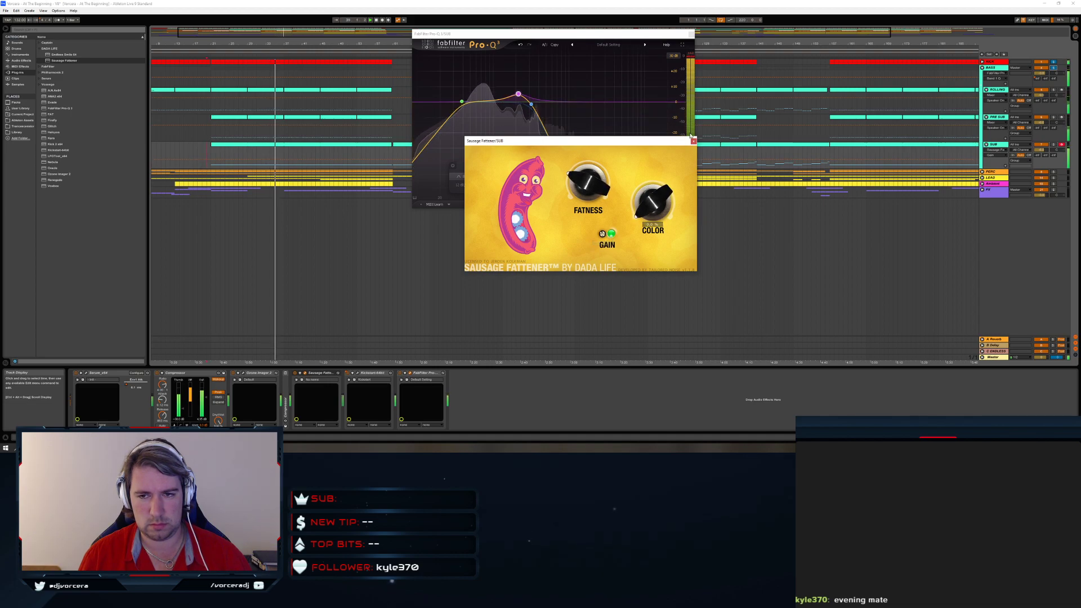
pyautogui.moveTo(605, 237); pyautogui.dragTo(604, 237)
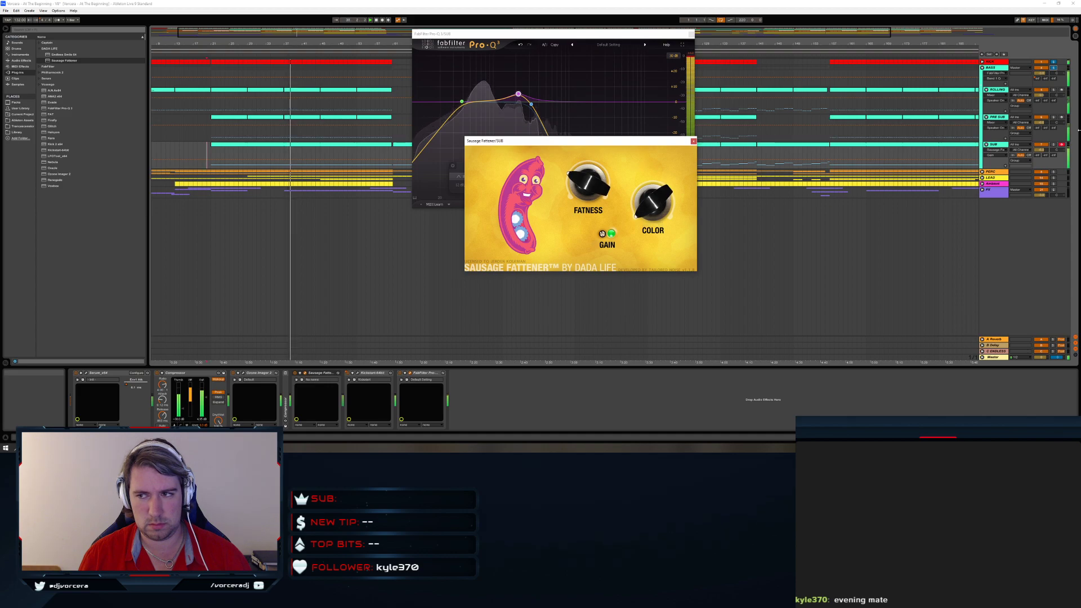
pyautogui.click(1054, 145)
pyautogui.moveTo(602, 235); pyautogui.dragTo(603, 232)
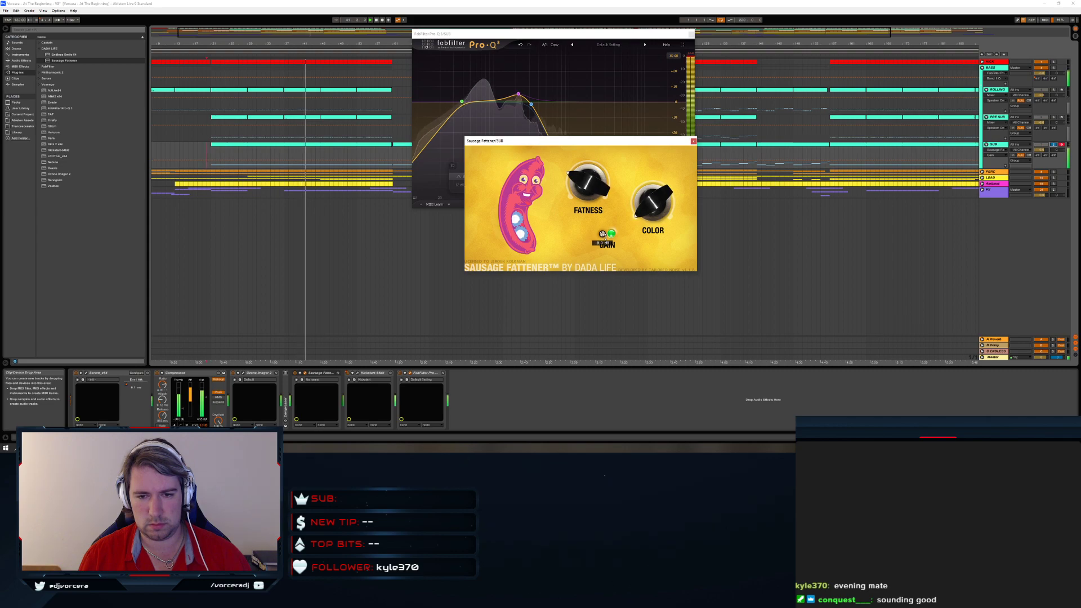
pyautogui.click(1054, 141)
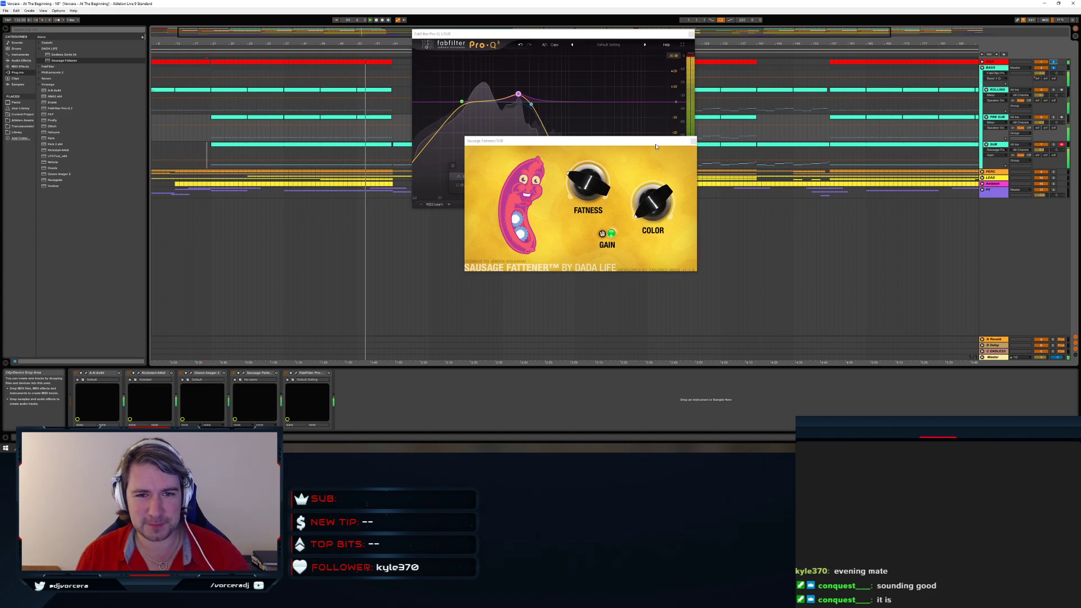
# Close the Sausage Fattener and Pro-Q 3 windows, and place the insert marker at the first SUB clip's start
pyautogui.click(693, 141)
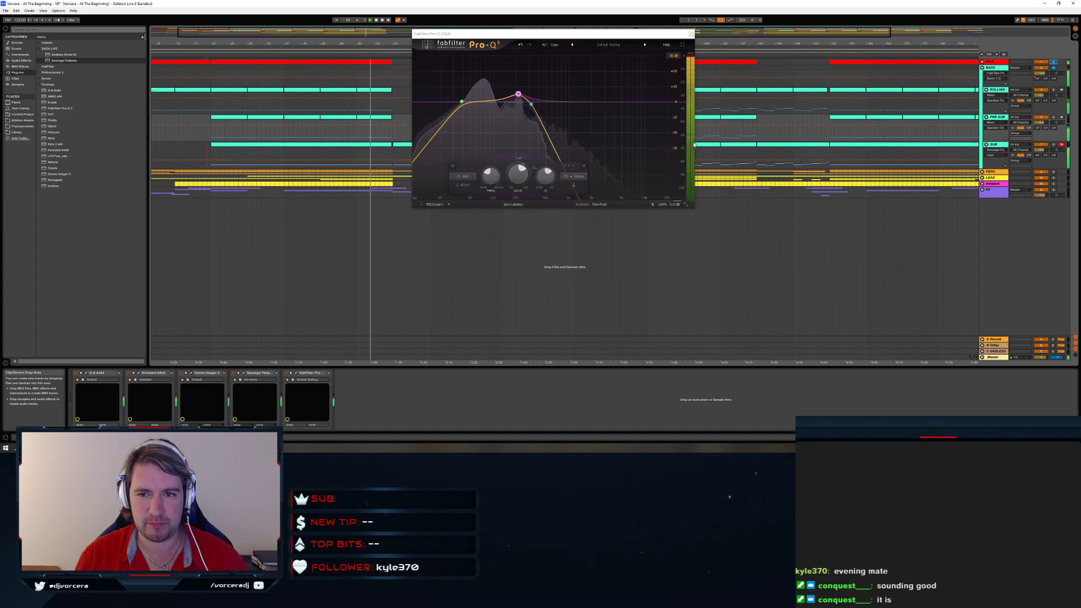
pyautogui.click(693, 34)
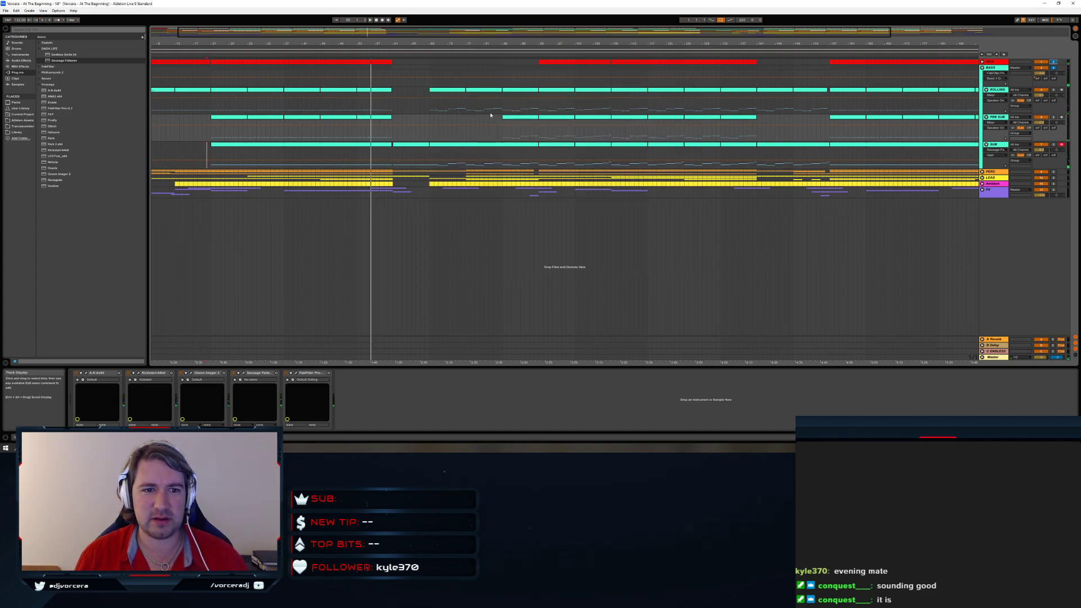
pyautogui.click(393, 167)
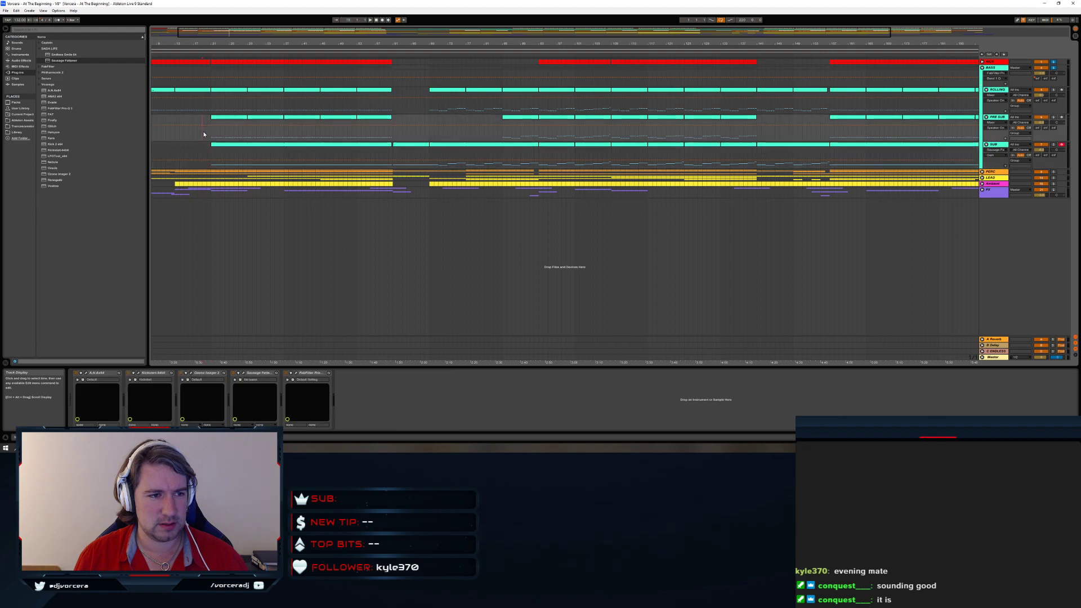
pyautogui.click(211, 151)
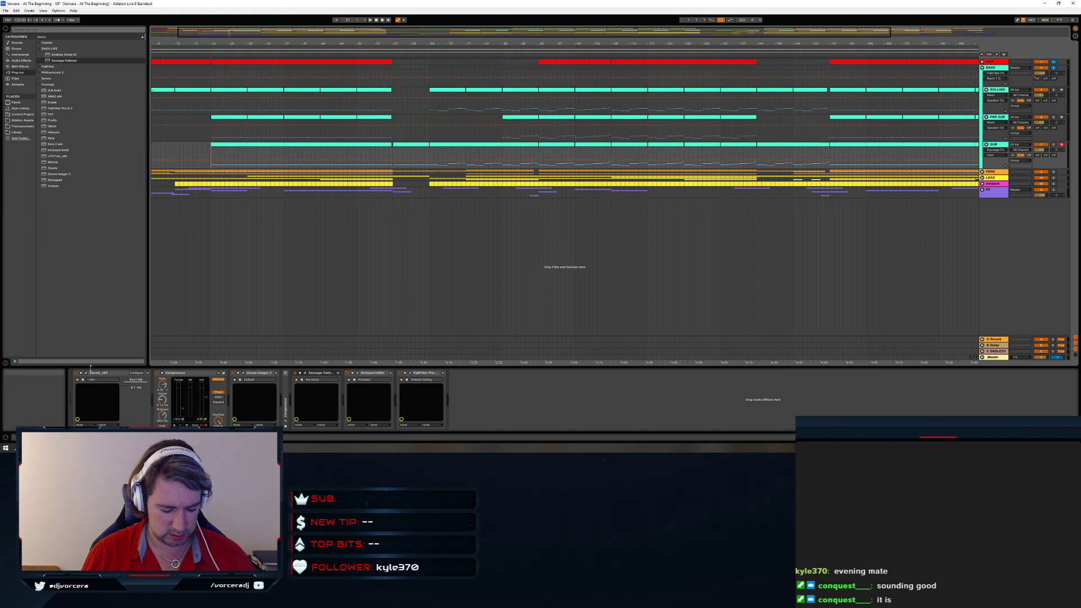
pyautogui.press('super')
pyautogui.write('viv')
pyautogui.press('Return')
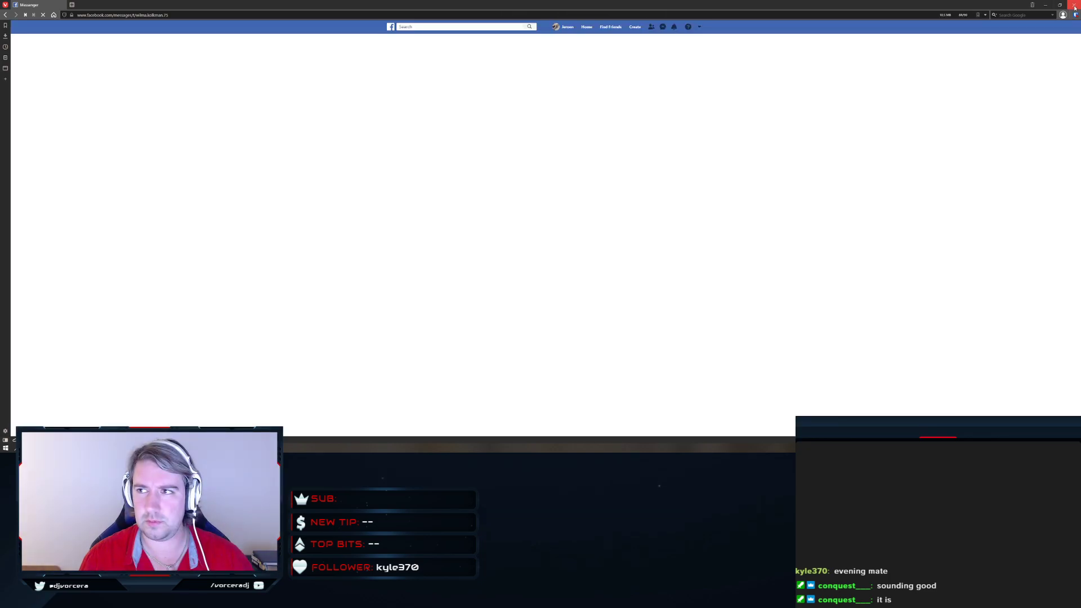
pyautogui.click(1075, 5)
# Switch to Microsoft Edge and open the artist page soundcloud.com/vorcera
pyautogui.click(581, 231)
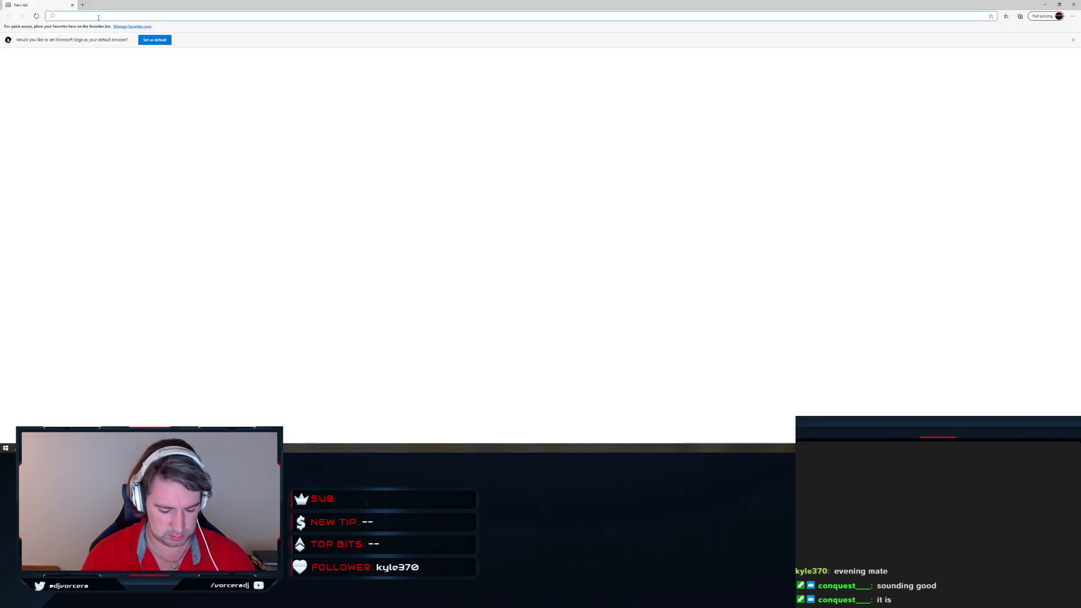
pyautogui.write('soumd')
pyautogui.press('BackSpace')
pyautogui.press('BackSpace')
pyautogui.write('n')
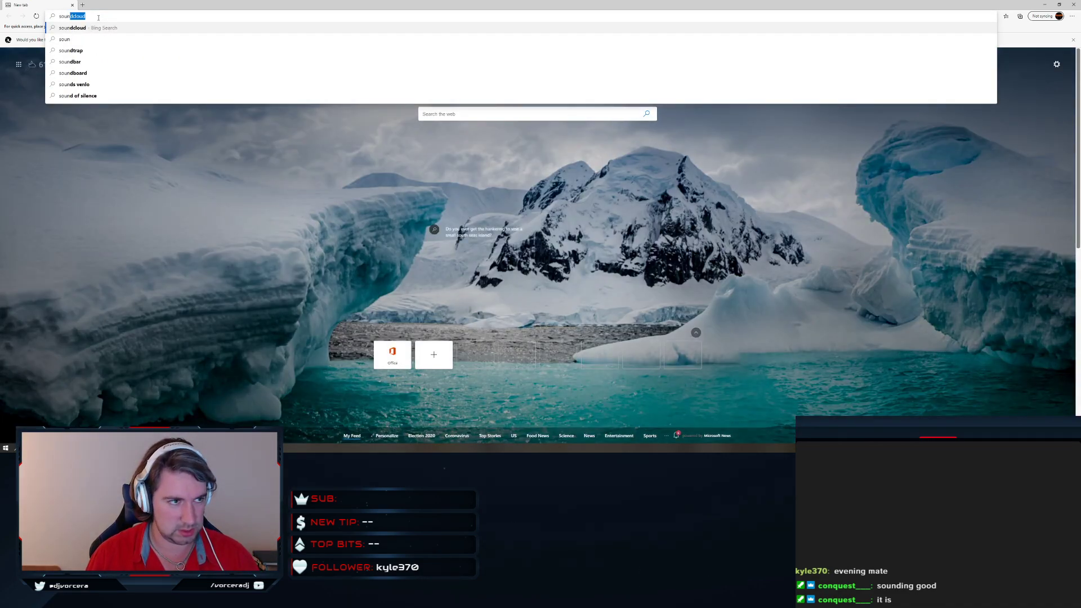
pyautogui.write('dcloud')
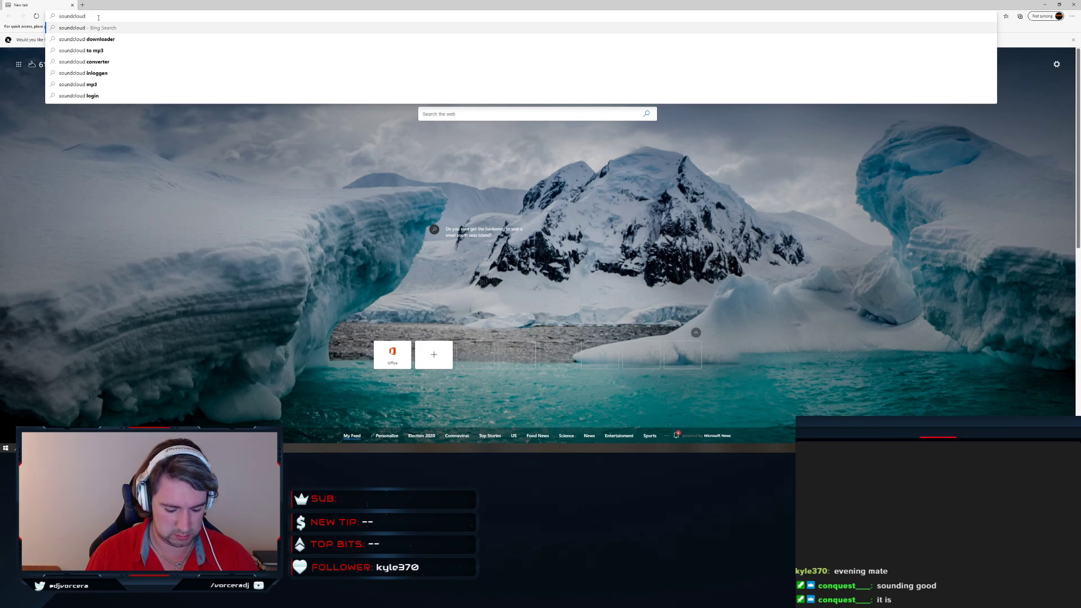
pyautogui.write('.com/vorcera')
pyautogui.press('Return')
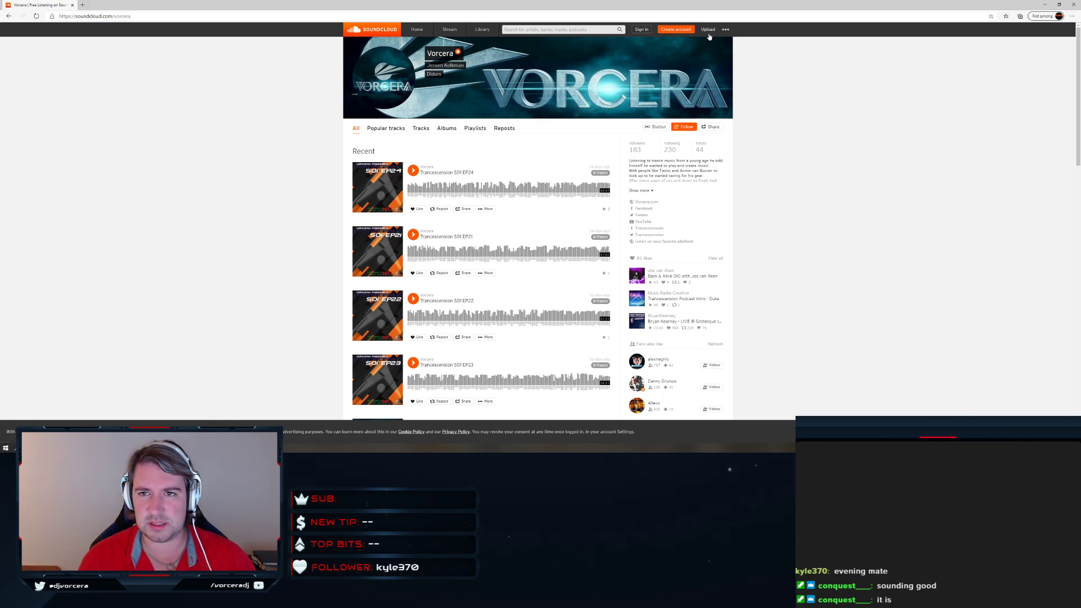
# Open the artist's Productions (Work in progress) playlist and listen to the opening of Vorcera - At The Beginning - V8 - 2
pyautogui.click(726, 29)
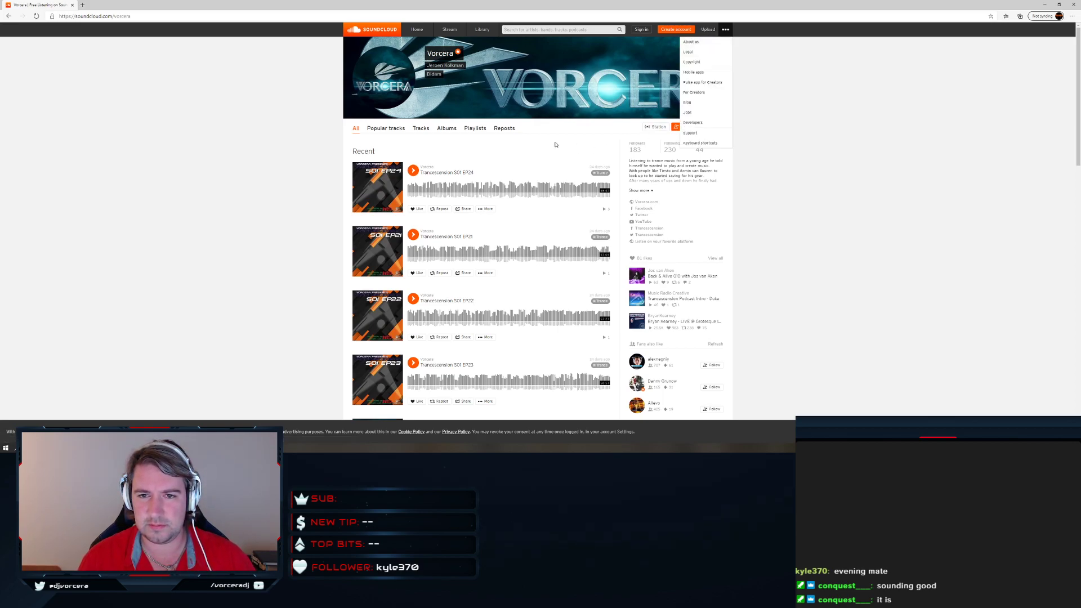
pyautogui.click(420, 129)
pyautogui.click(386, 129)
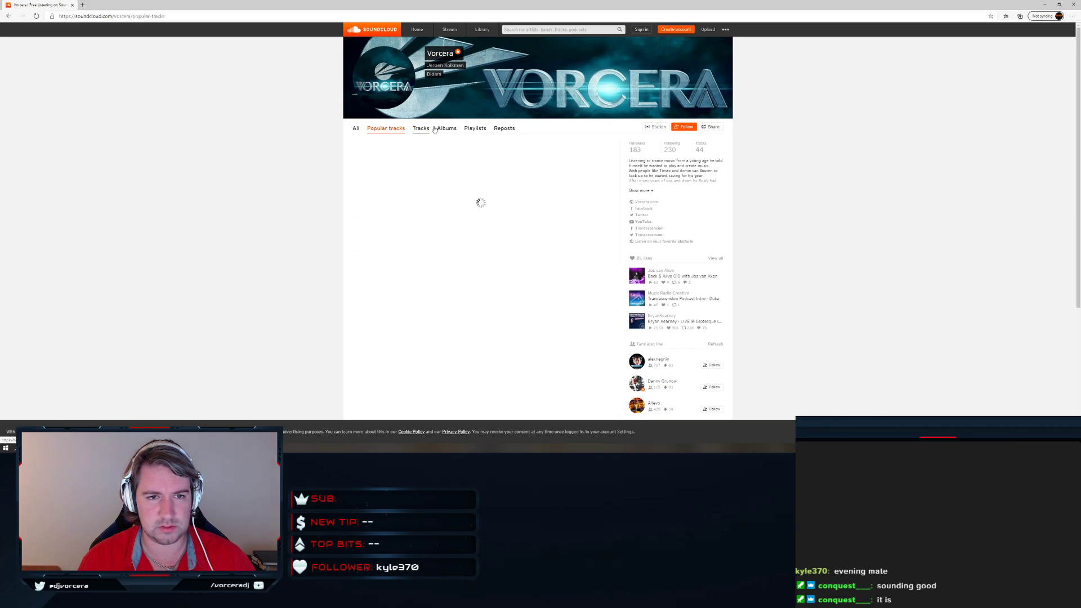
pyautogui.click(475, 128)
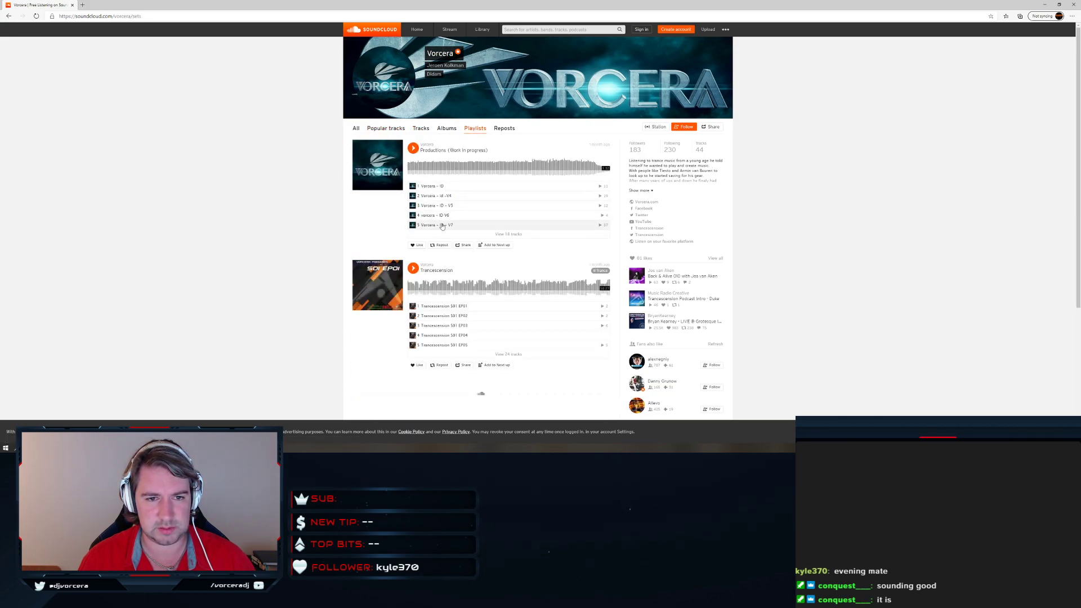
pyautogui.click(451, 150)
pyautogui.scroll(-3, 450, 315)
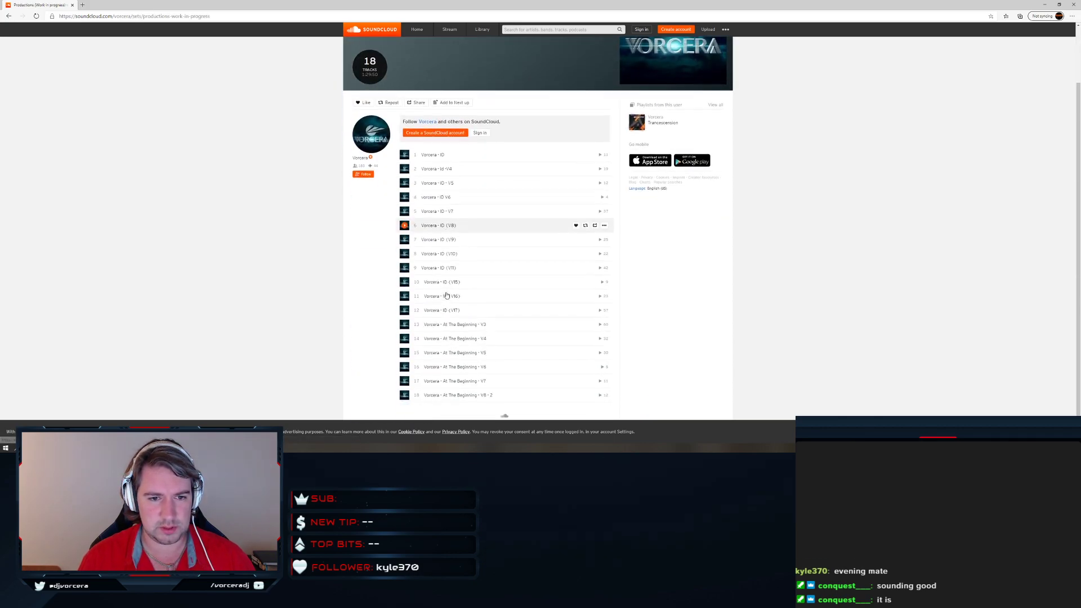
pyautogui.click(436, 396)
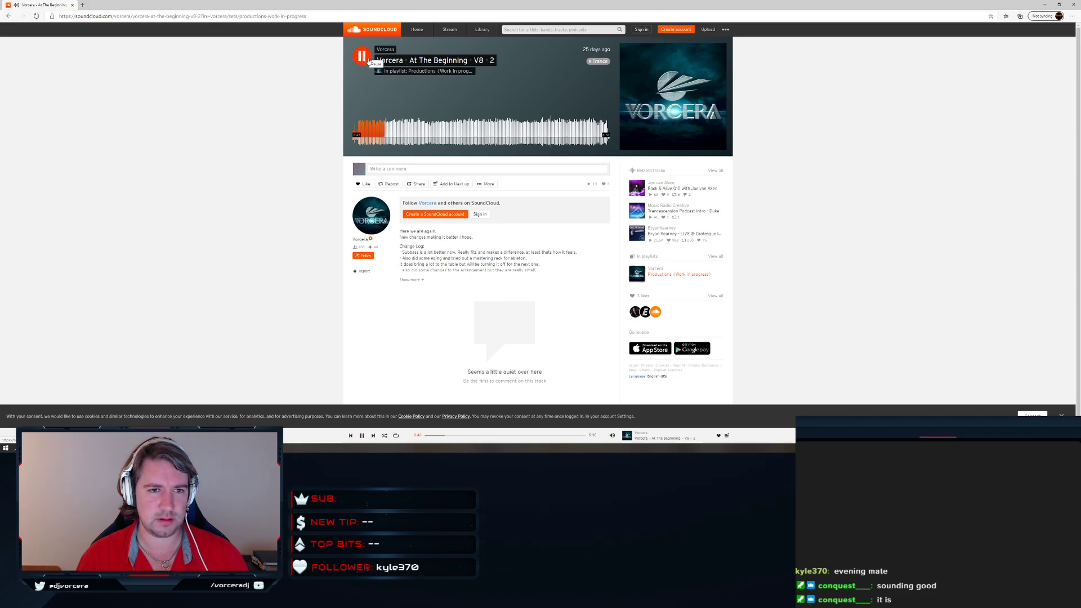
pyautogui.click(363, 57)
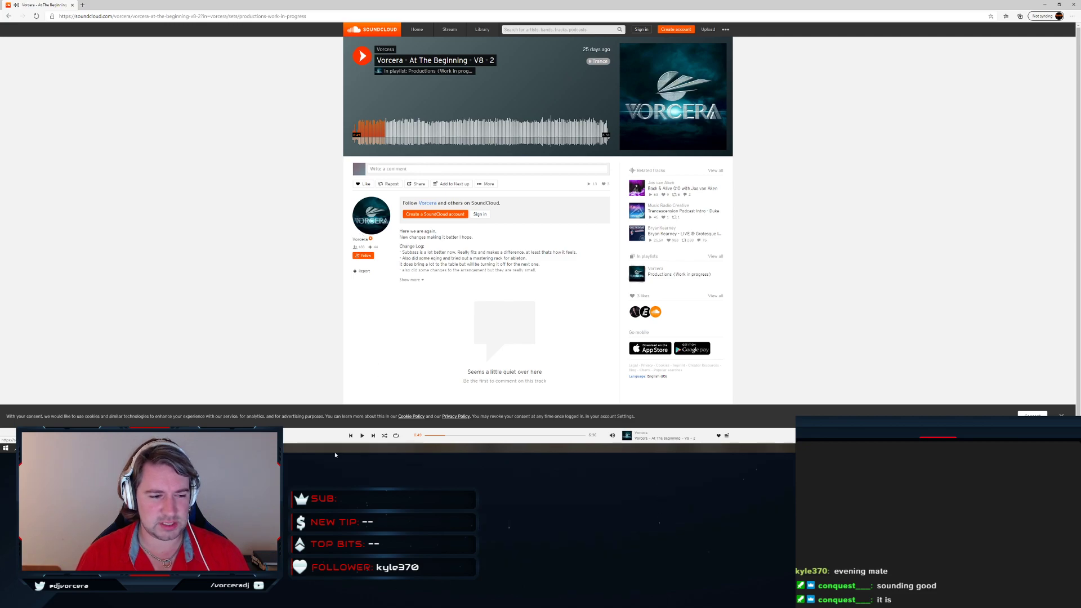
# Return to Ableton Live, play the SUB track from the break's start, and inspect its Serum settings during playback
pyautogui.hotkey('alt', 'Tab')
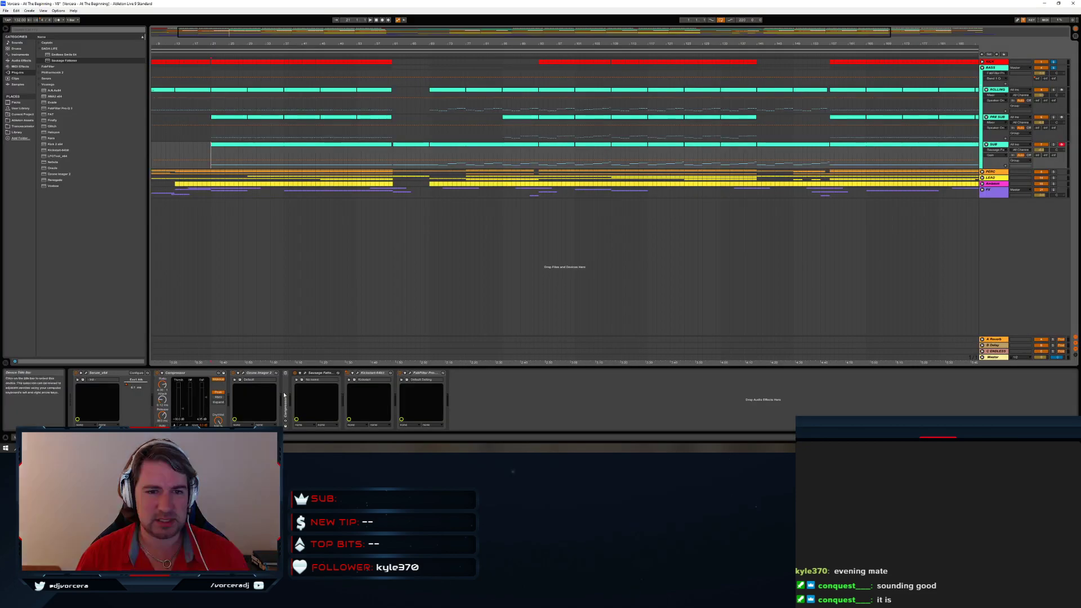
pyautogui.click(396, 153)
pyautogui.click(393, 154)
pyautogui.press('space')
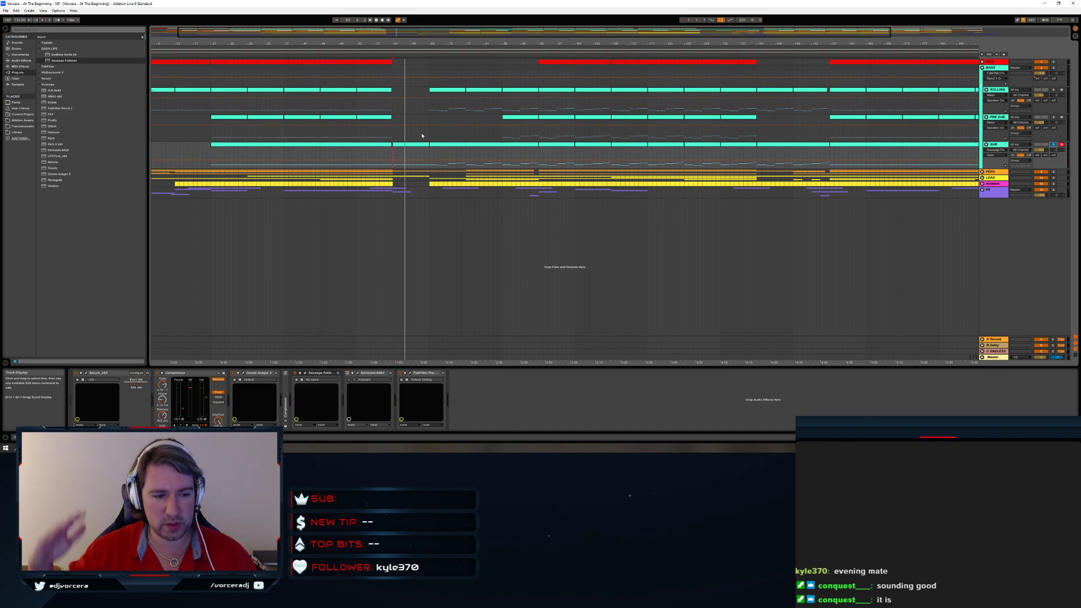
pyautogui.press('space')
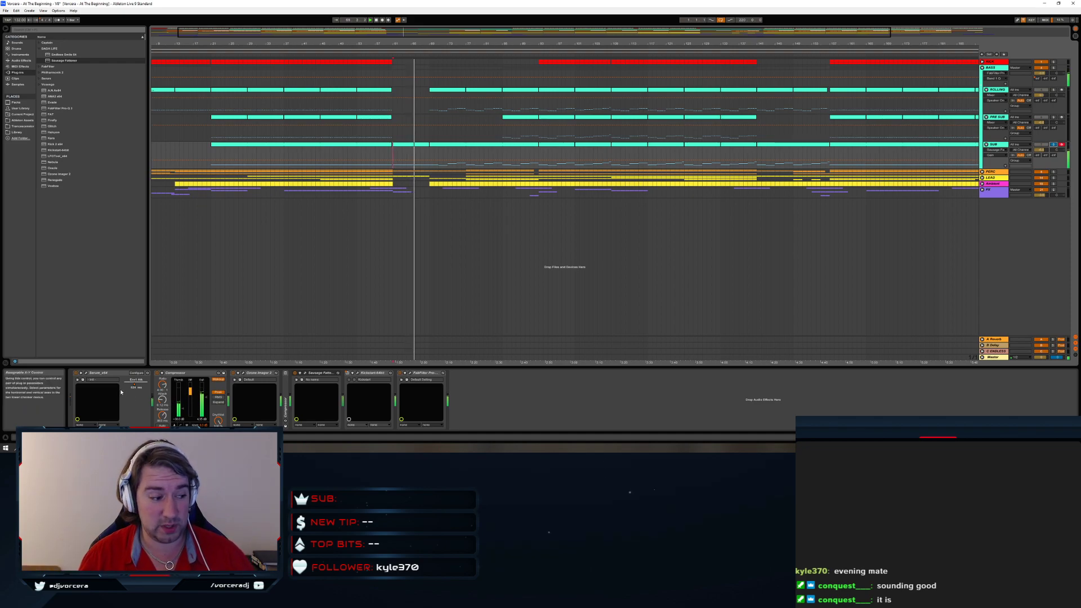
pyautogui.click(85, 373)
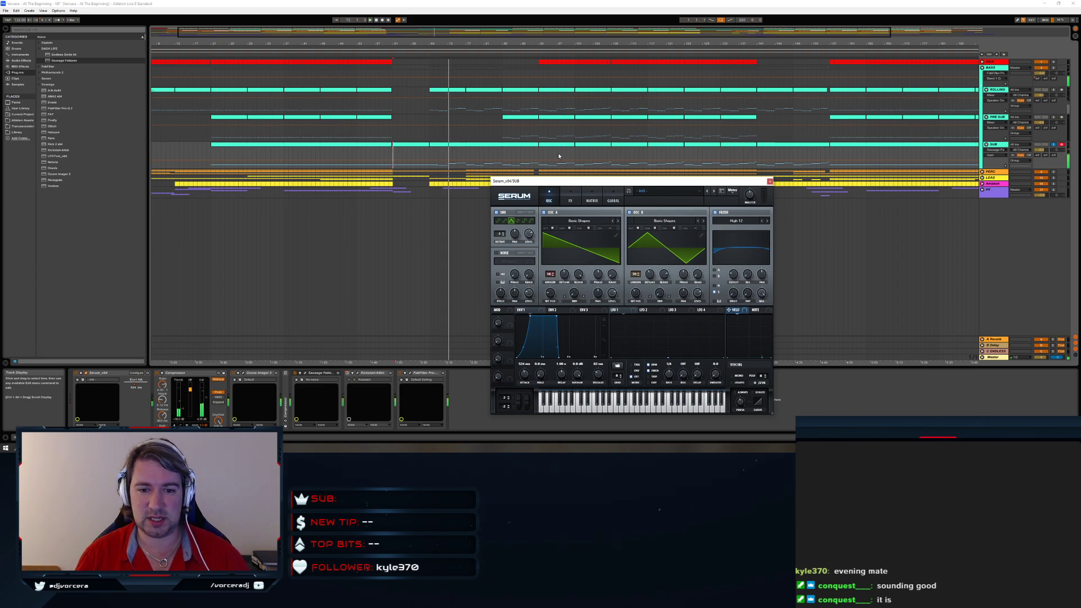
pyautogui.click(770, 182)
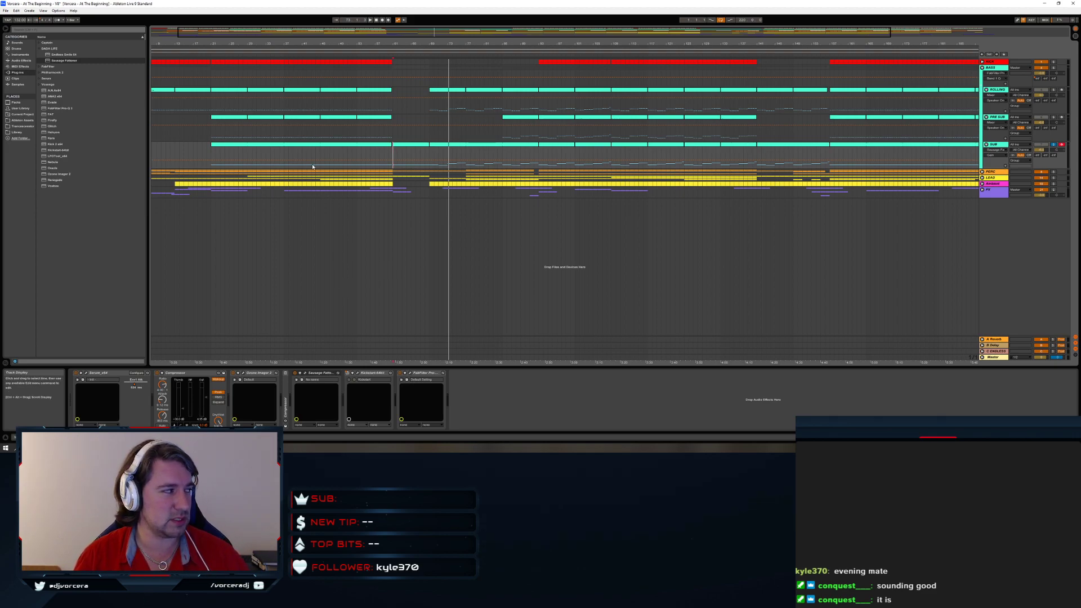
# Place the insert marker at the first SUB clip's start and open that clip's MIDI notes
pyautogui.click(213, 167)
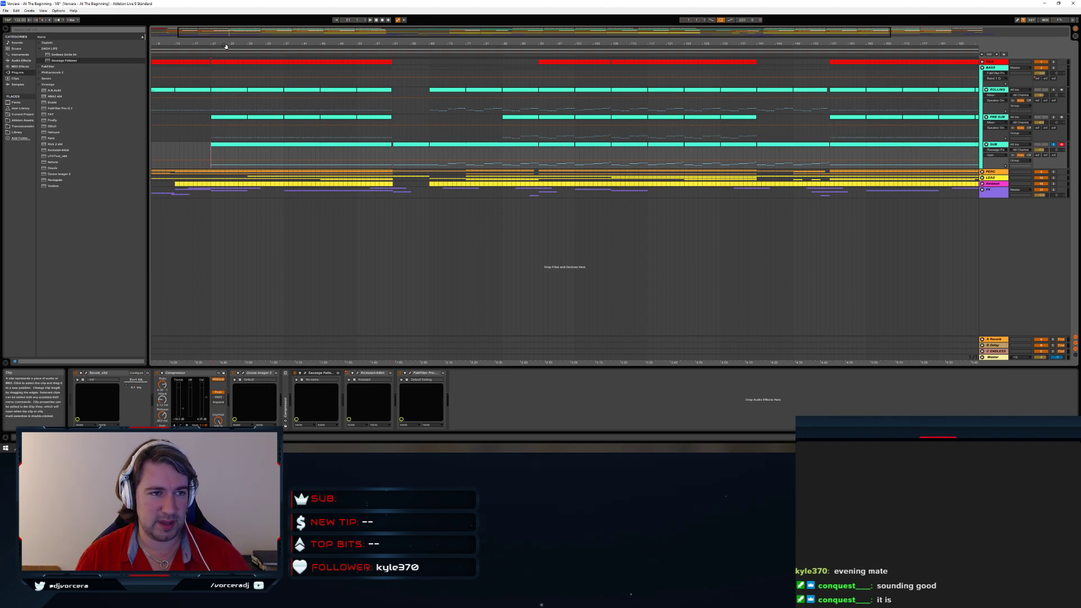
pyautogui.moveTo(227, 43); pyautogui.dragTo(230, 148)
pyautogui.doubleClick(230, 148)
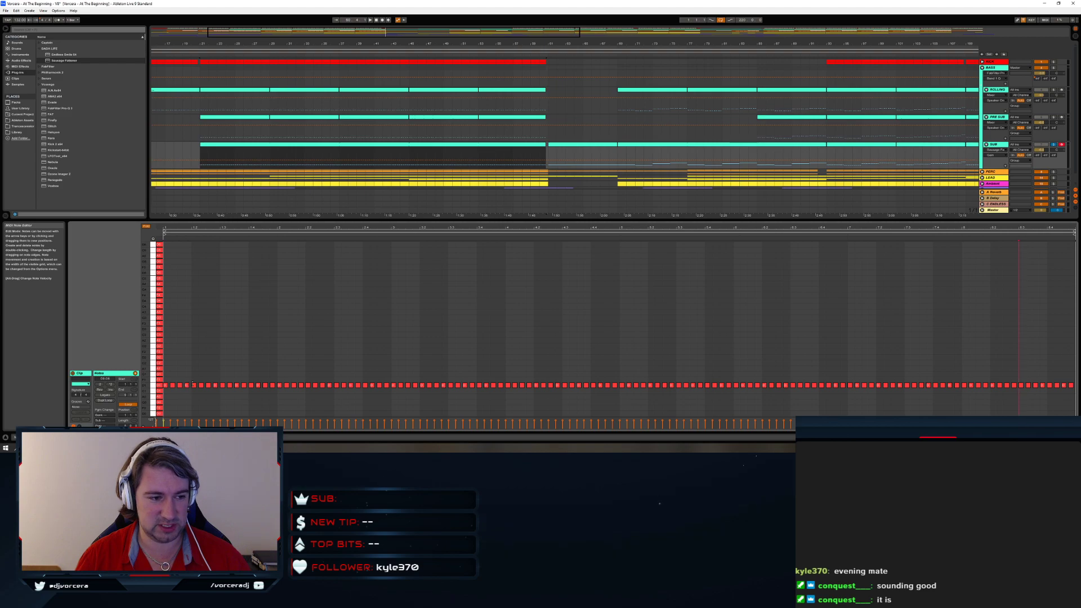
pyautogui.rightClick(192, 356)
pyautogui.click(193, 370)
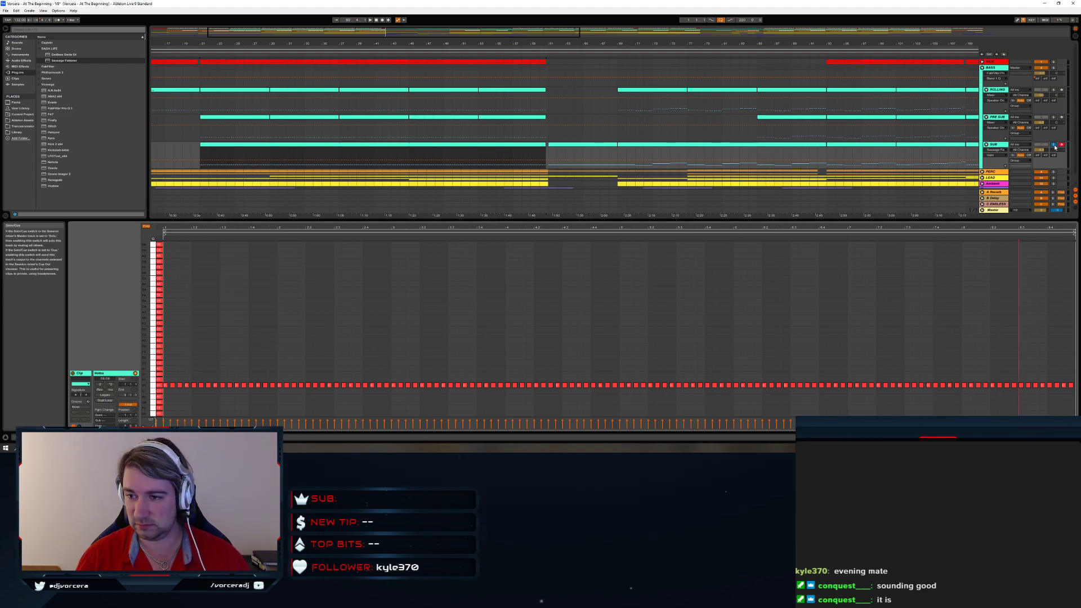
# Play the first SUB clip and toggle the Kickstart device in the SUB track's device chain
pyautogui.press('space')
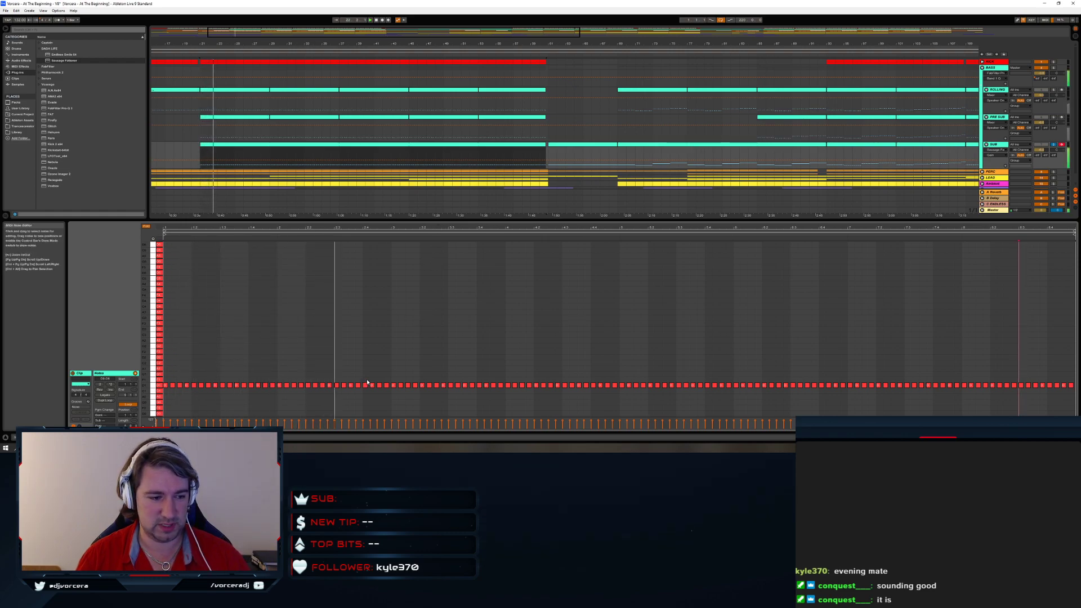
pyautogui.hotkey('shift', 'Tab')
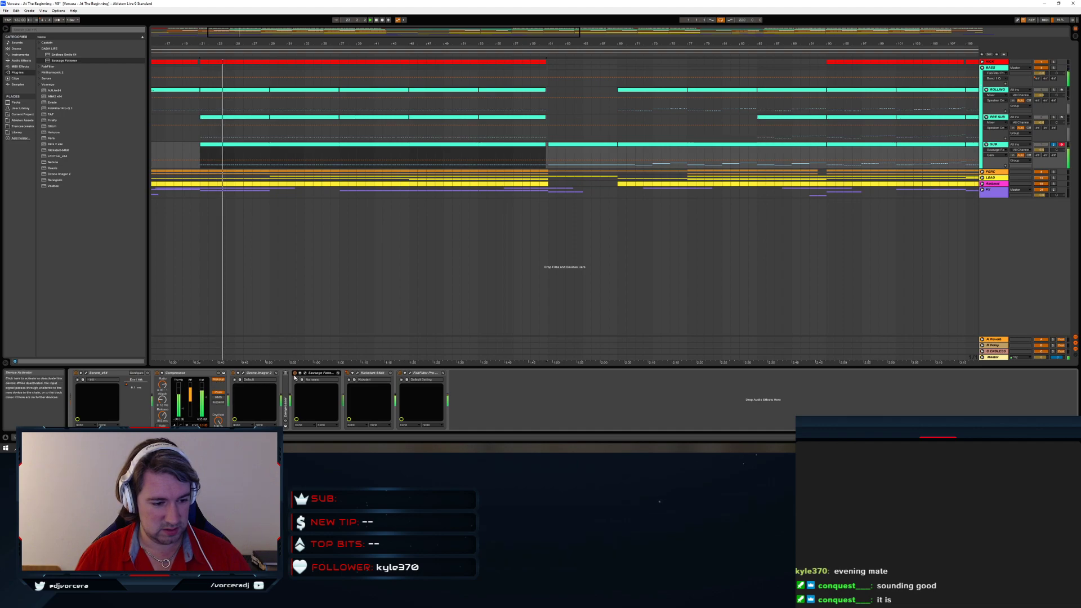
pyautogui.click(348, 373)
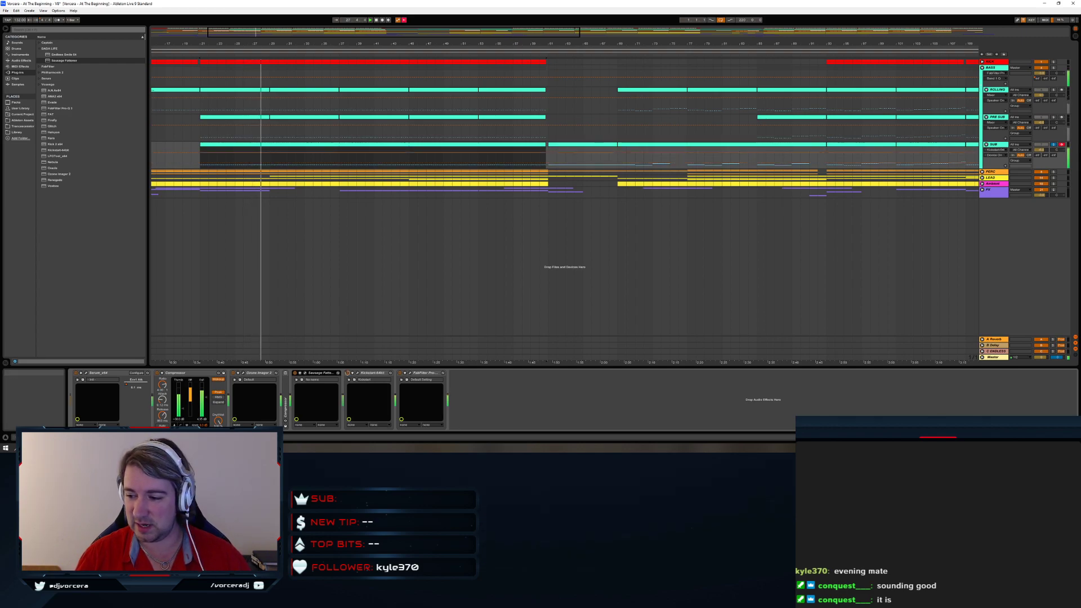
pyautogui.hotkey('ctrl', 'alt', 'l')
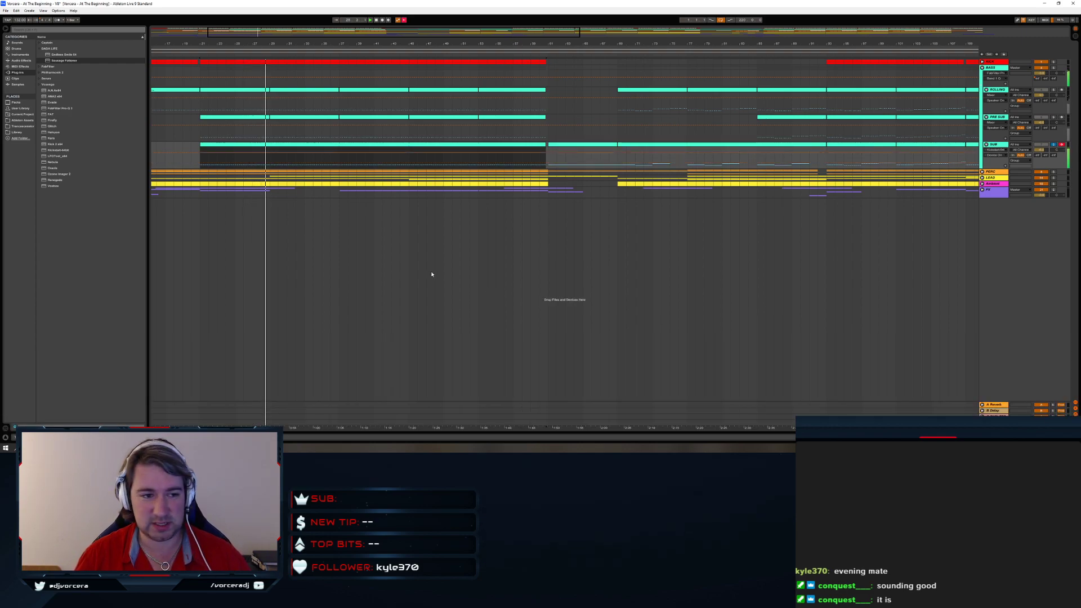
# Try replacing the first long SUB clip with the break's SUB clip, and audition it with the red track and BASS group
pyautogui.click(199, 160)
pyautogui.press('space')
pyautogui.click(580, 147)
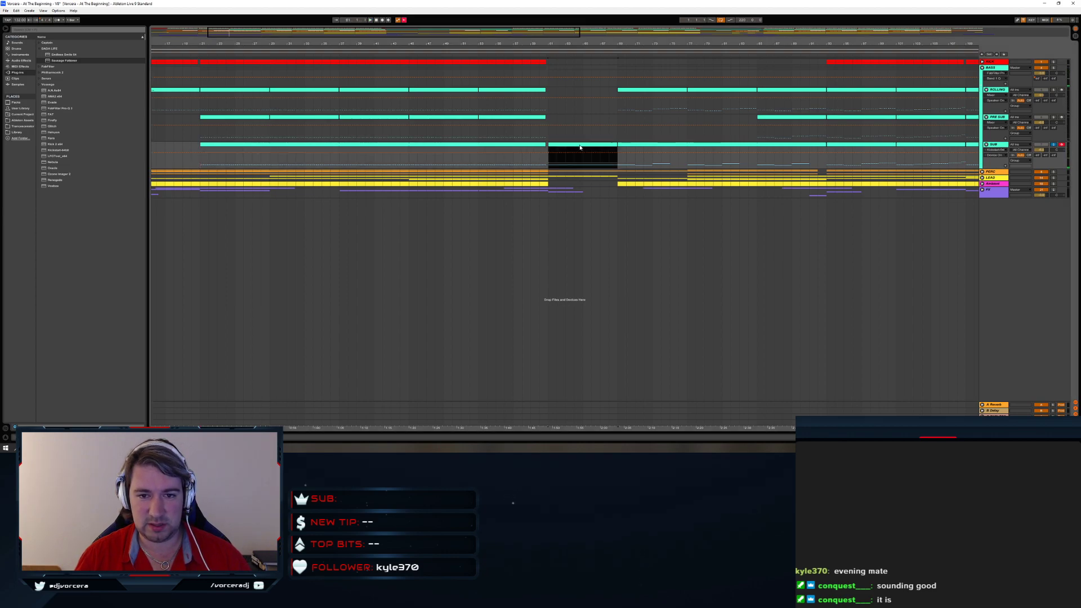
pyautogui.moveTo(579, 147); pyautogui.dragTo(299, 149)
pyautogui.click(200, 161)
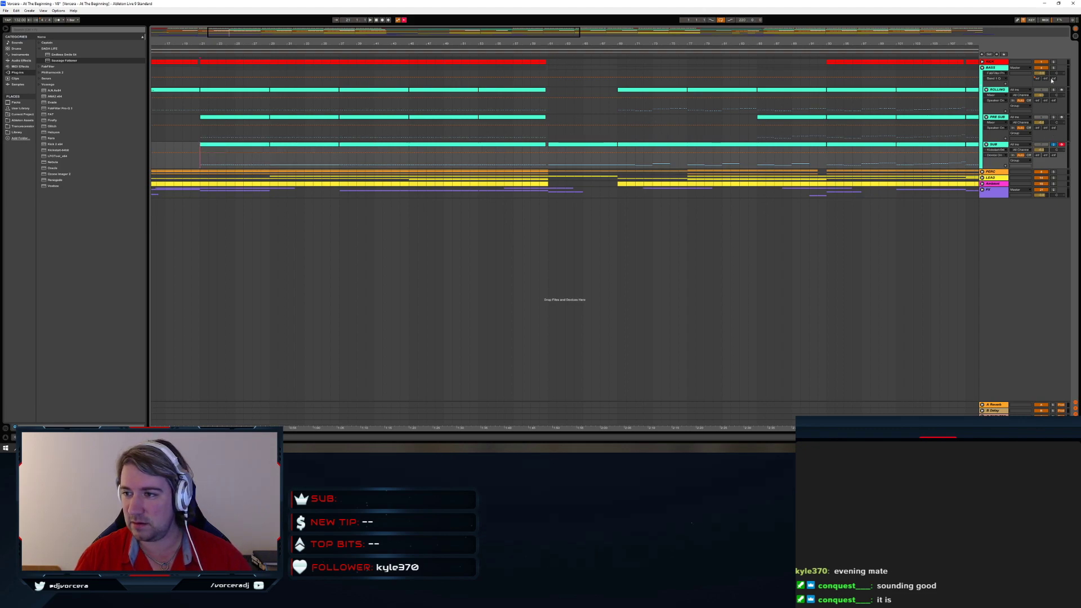
pyautogui.press('space')
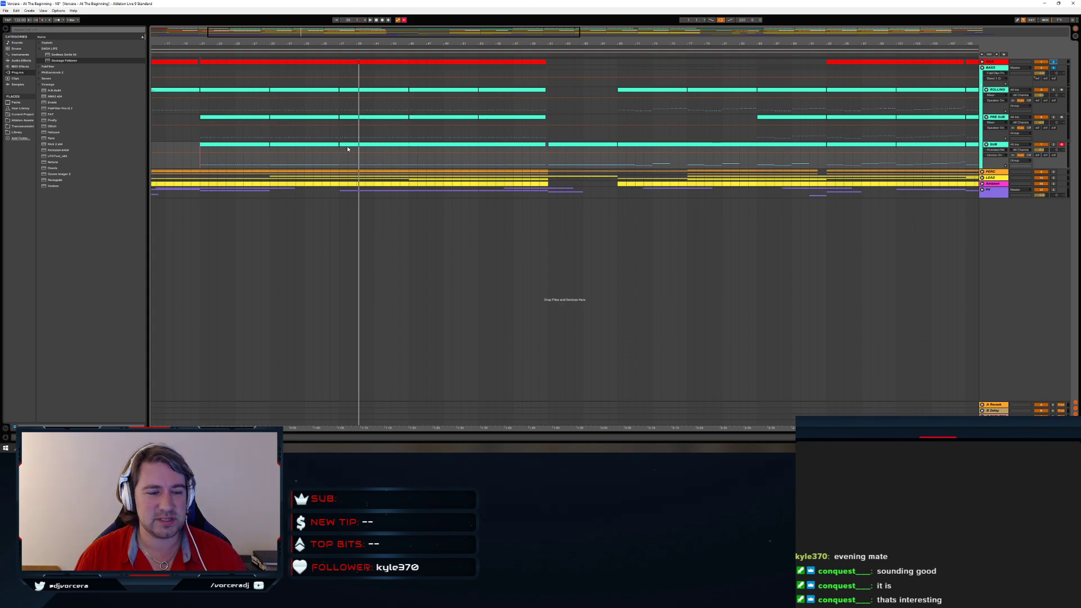
pyautogui.hotkey('ctrl', 'z')
# Play the SUB track's transition from the first long clip into the break, starting shortly before the break
pyautogui.click(590, 136)
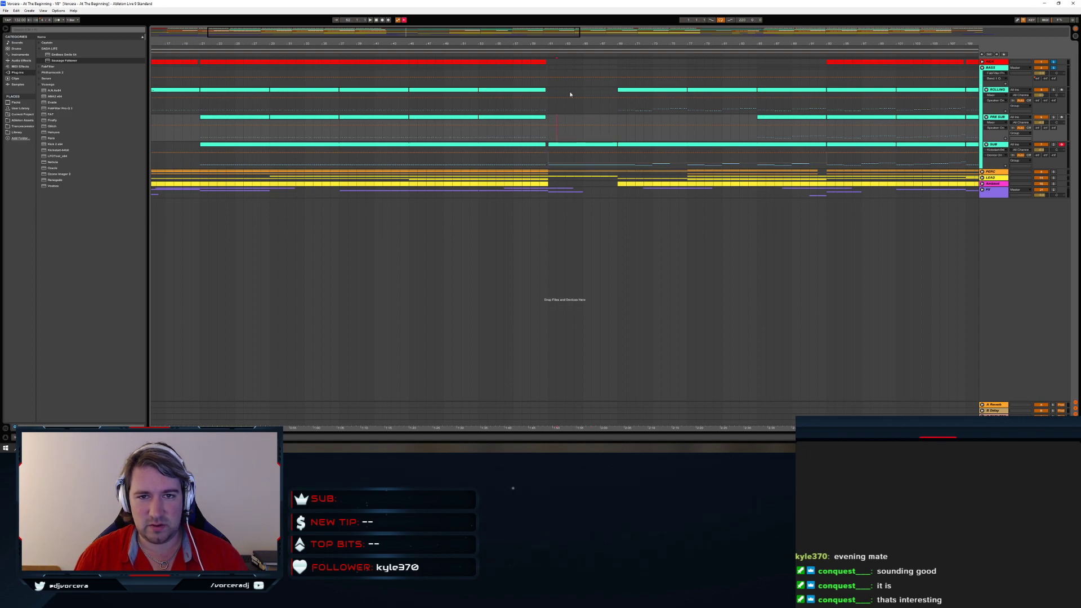
pyautogui.moveTo(568, 48); pyautogui.dragTo(543, 44)
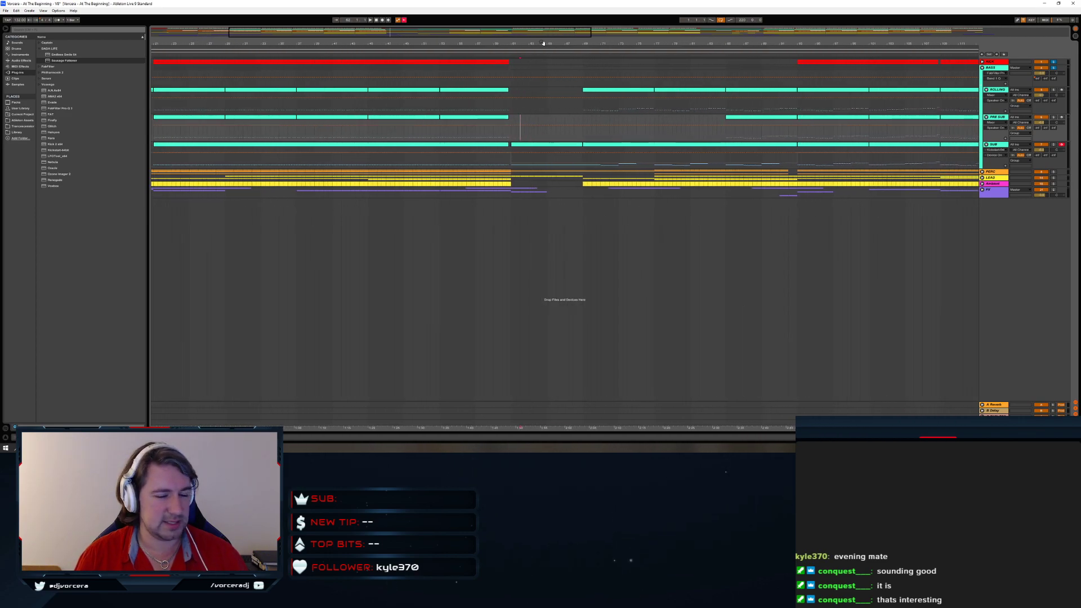
pyautogui.moveTo(467, 145); pyautogui.dragTo(471, 146)
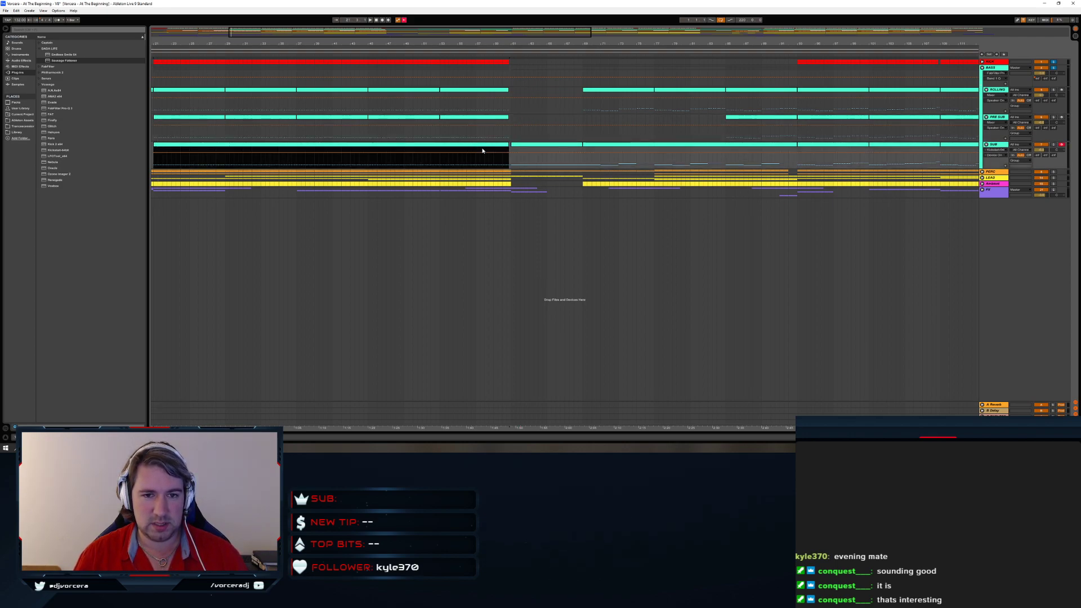
pyautogui.moveTo(538, 44); pyautogui.dragTo(500, 68)
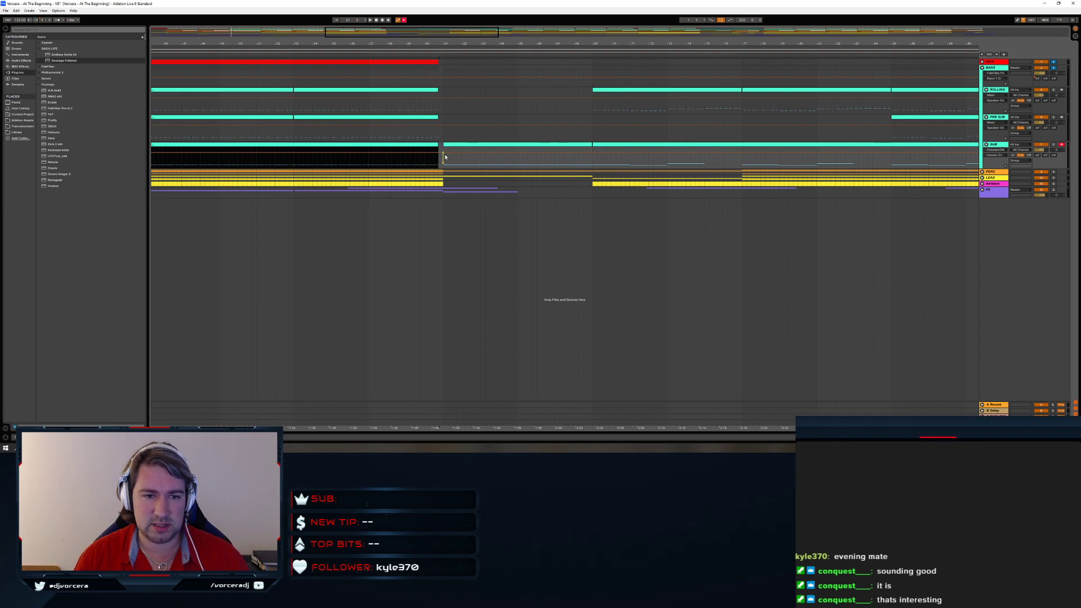
pyautogui.click(443, 149)
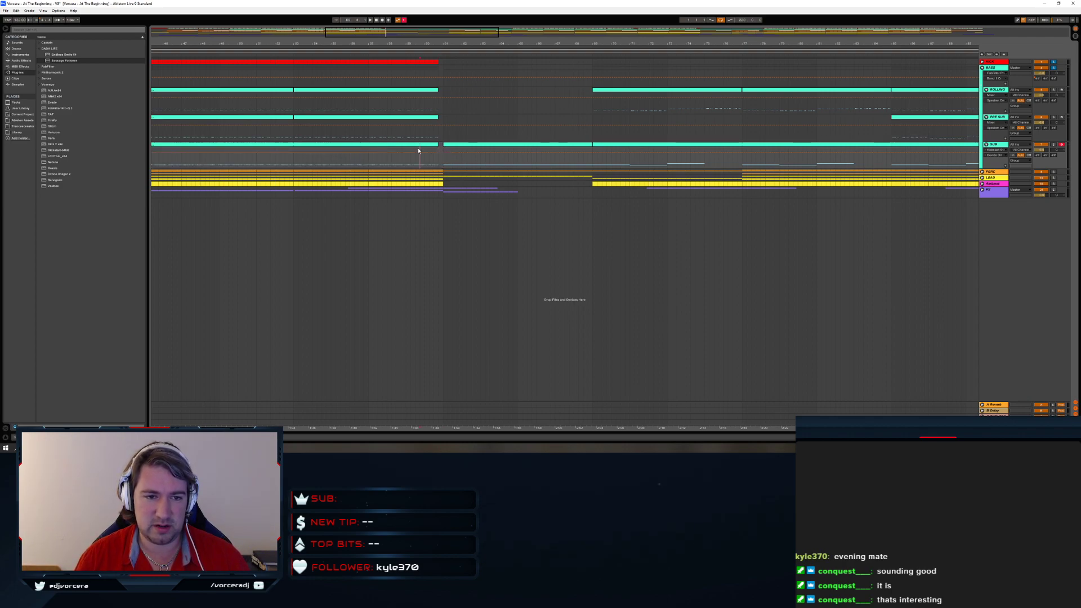
pyautogui.press('space')
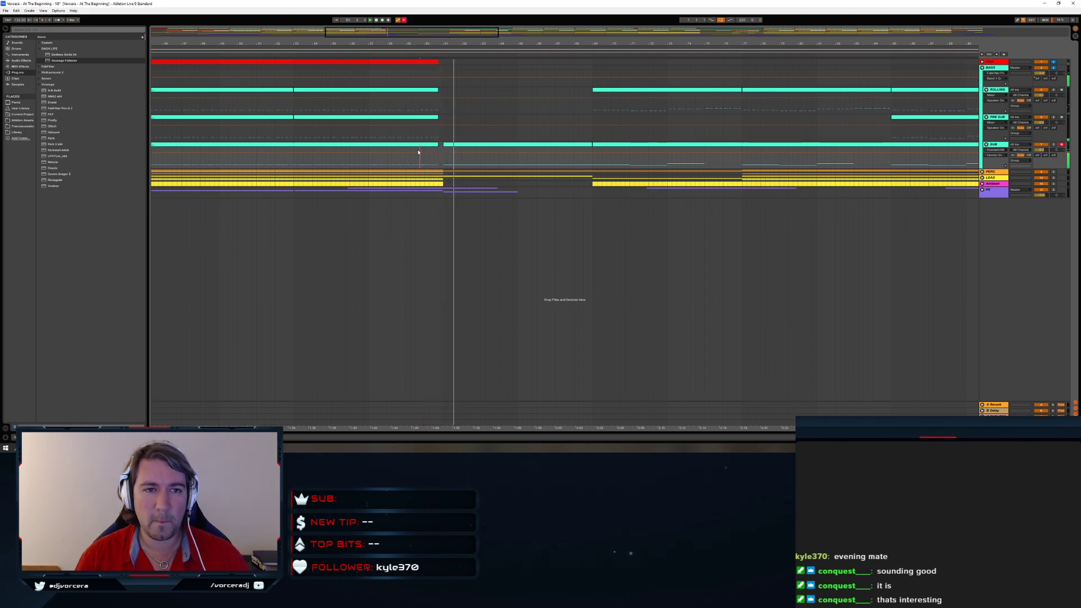
# Re-enable the overridden Kickstart automation on the SUB track, and replay the transition into the break
pyautogui.click(471, 152)
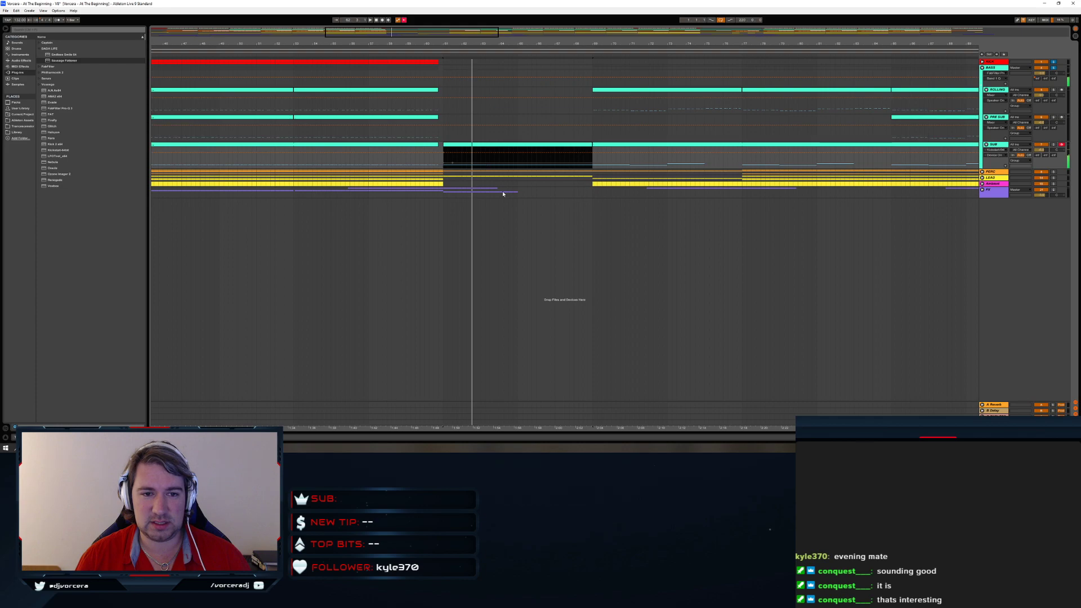
pyautogui.click(998, 146)
pyautogui.click(1044, 438)
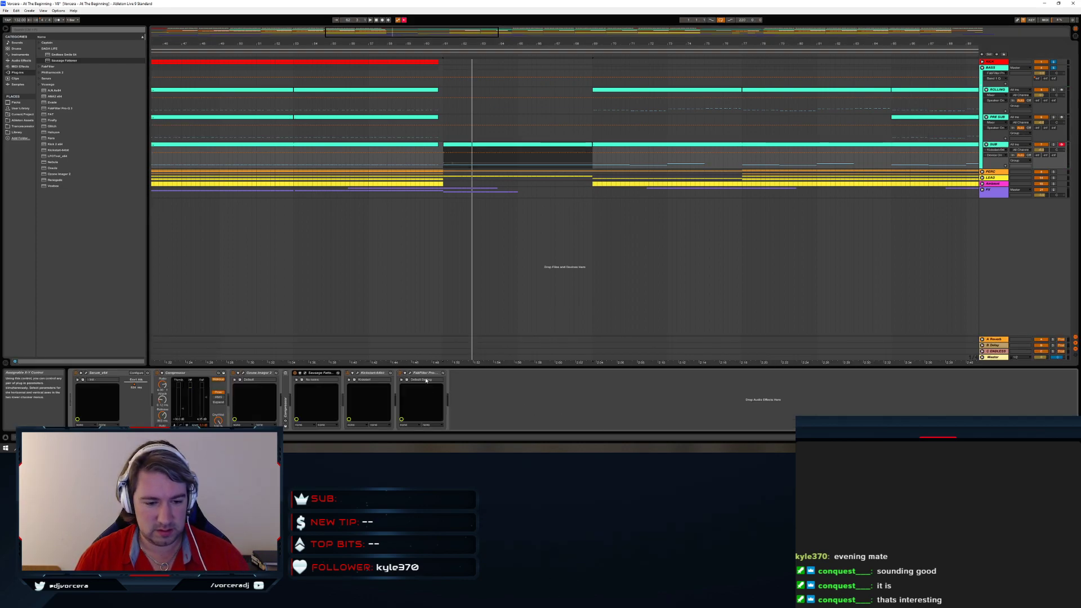
pyautogui.click(405, 20)
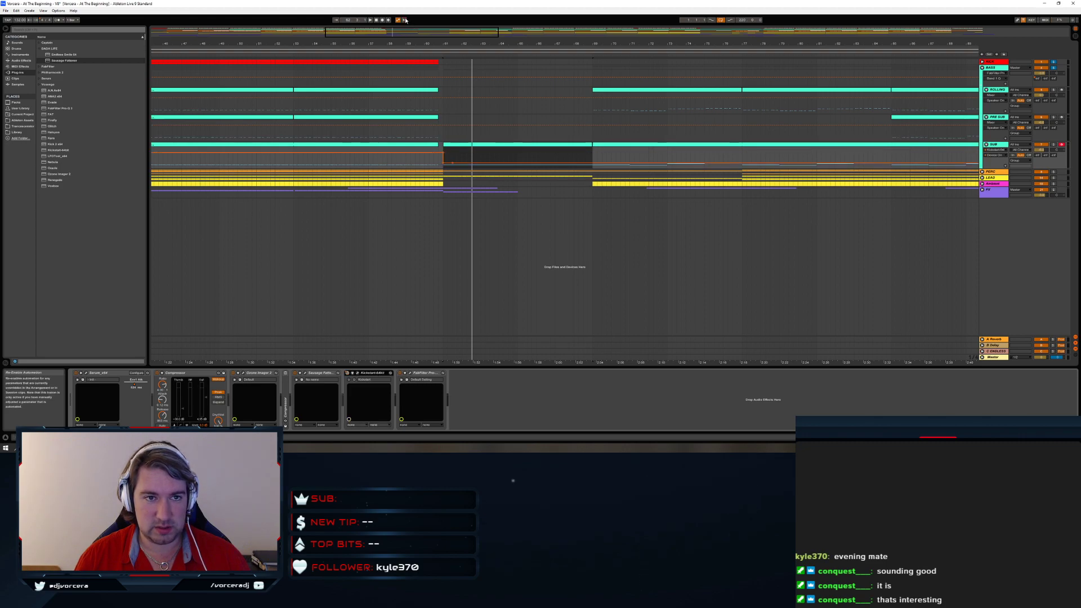
pyautogui.click(411, 160)
pyautogui.press('space')
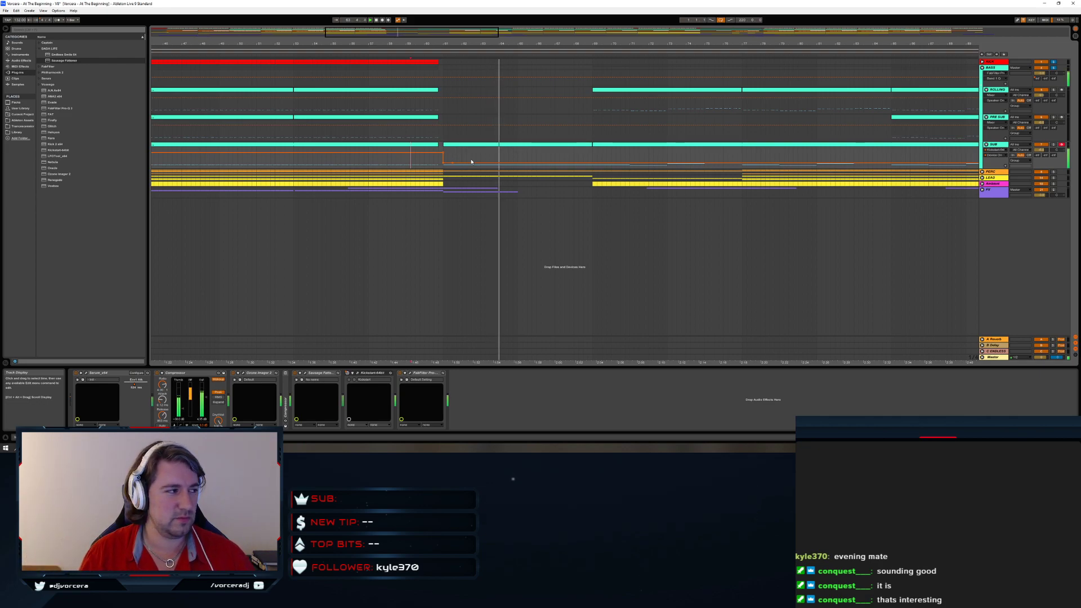
# Select the SUB track's Kickstart device and audition the sub bass through the break until the red track re-enters
pyautogui.moveTo(661, 43); pyautogui.dragTo(441, 30)
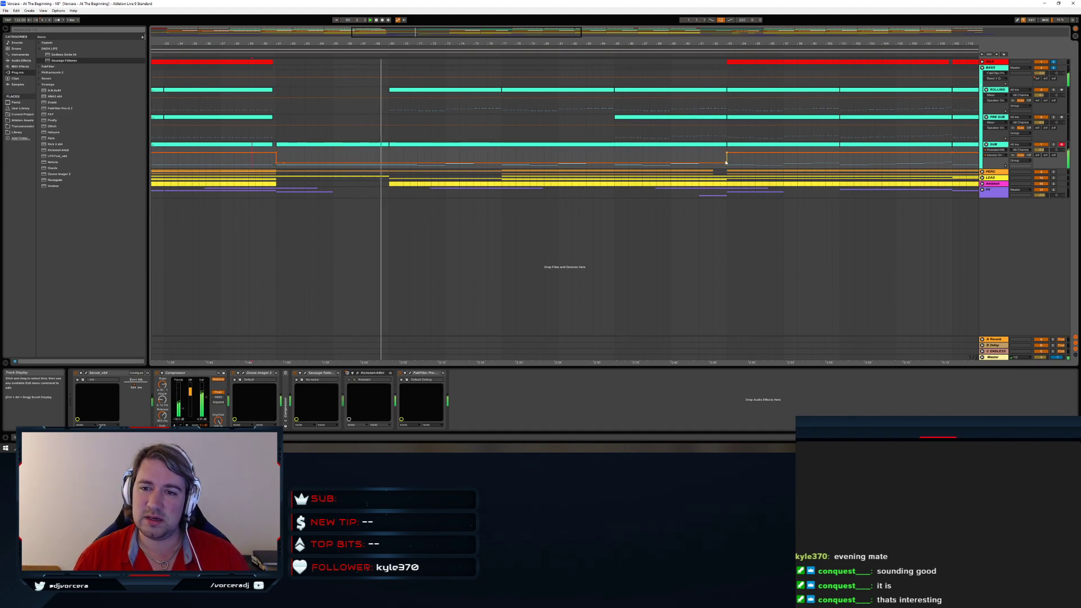
pyautogui.click(367, 375)
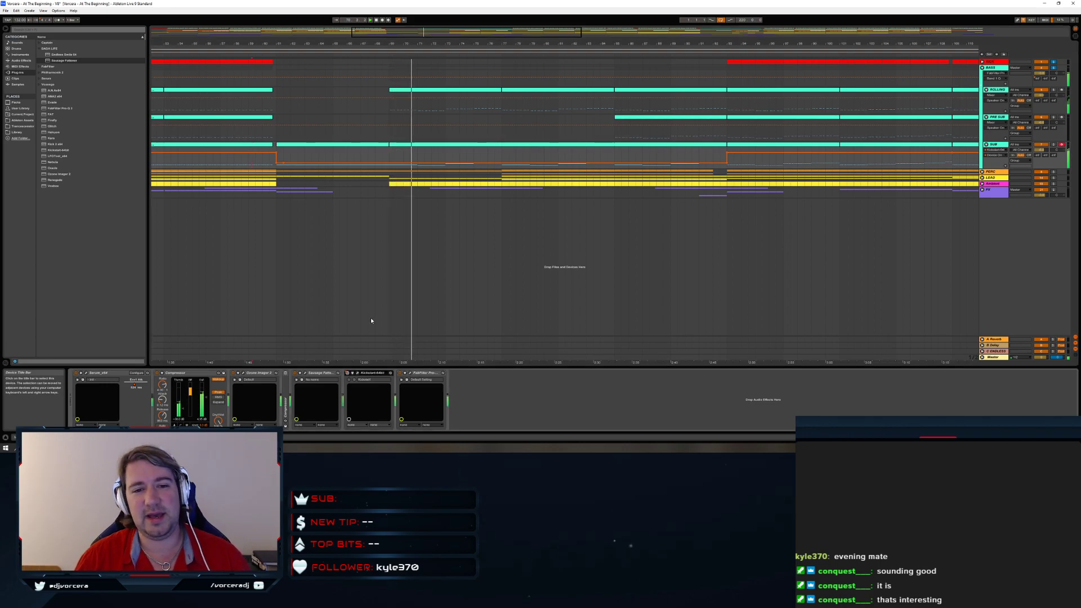
pyautogui.click(616, 153)
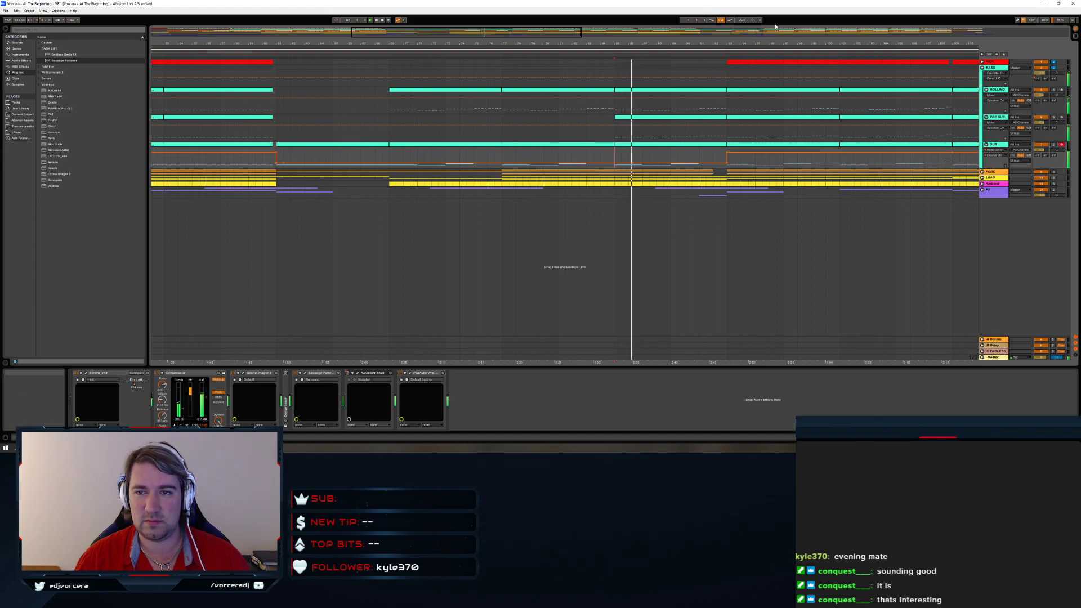
pyautogui.moveTo(791, 44); pyautogui.dragTo(648, 42)
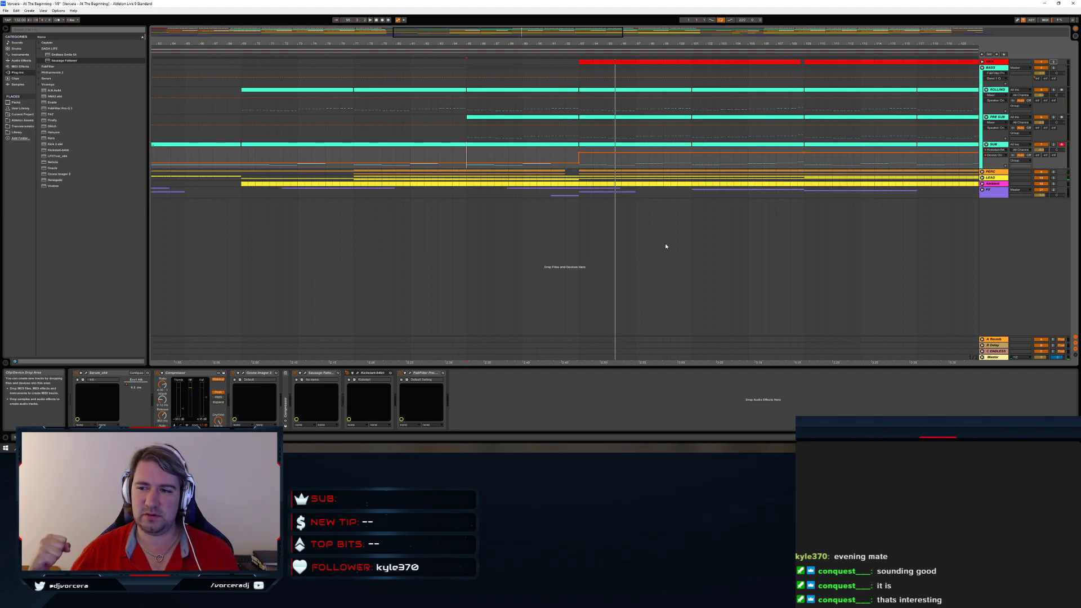
# Display the SUB track's mixer volume automation in its automation lane in place of the Kickstart parameter
pyautogui.click(621, 164)
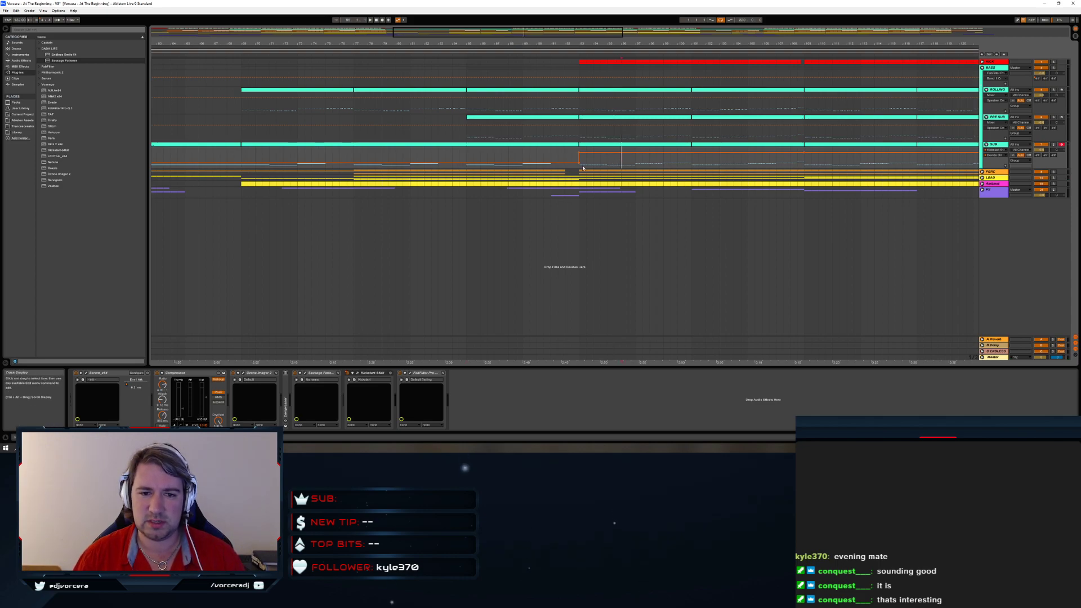
pyautogui.click(997, 155)
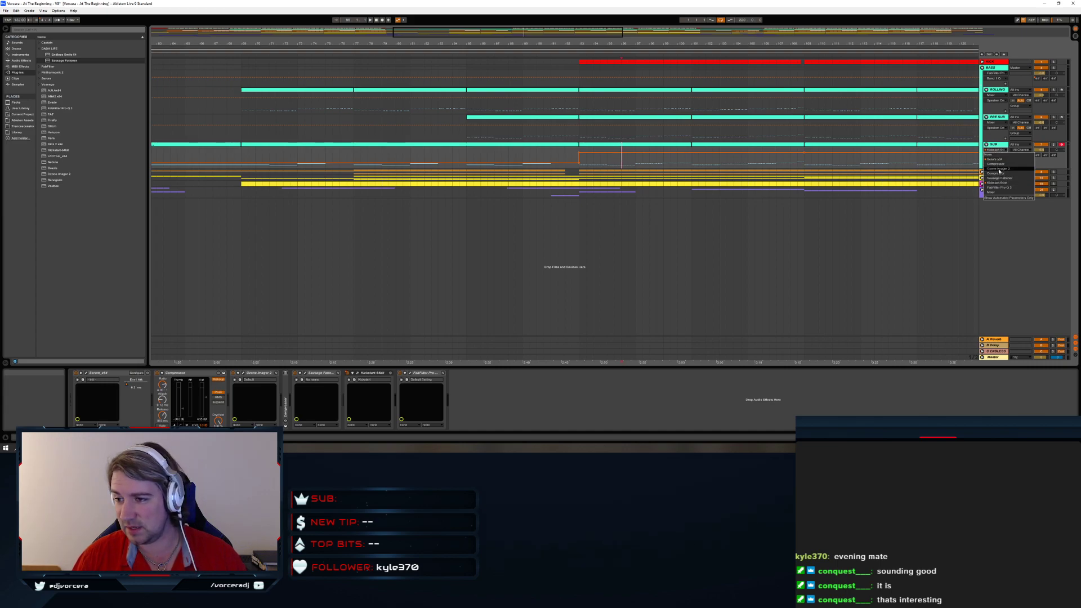
pyautogui.click(1003, 193)
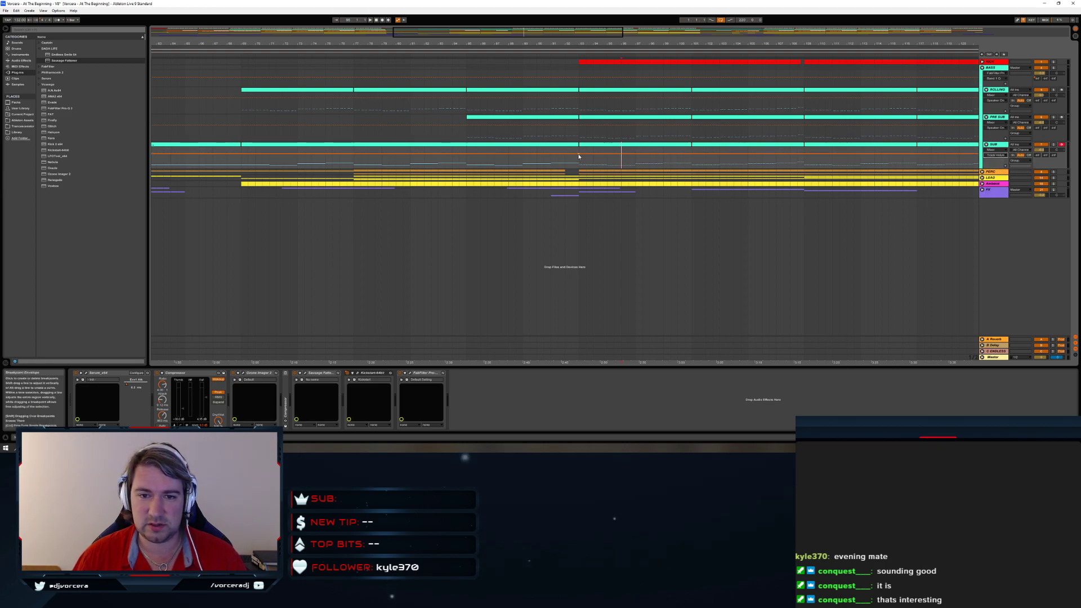
# Raise the SUB track's volume automation up to the red track's re-entry after the first break, and play the transition
pyautogui.moveTo(570, 43); pyautogui.dragTo(601, 171)
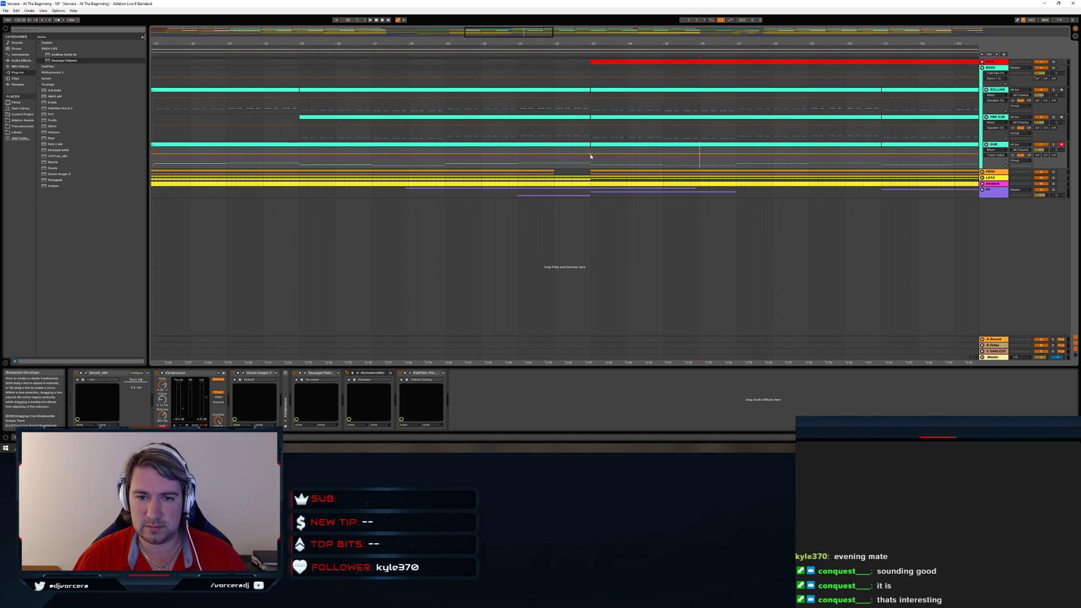
pyautogui.moveTo(591, 157); pyautogui.dragTo(589, 153)
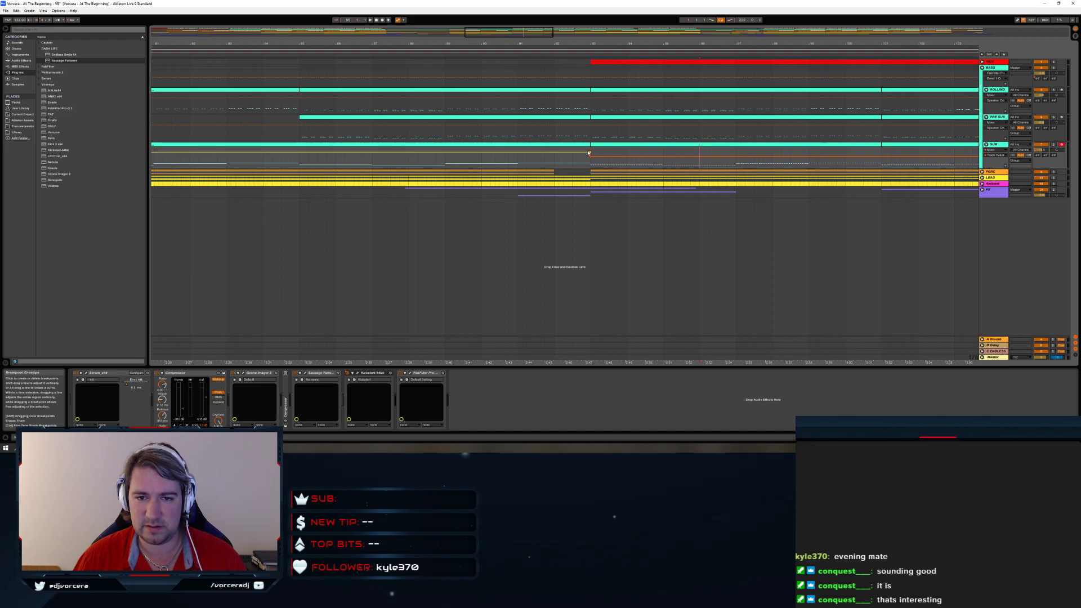
pyautogui.click(590, 158)
pyautogui.press('space')
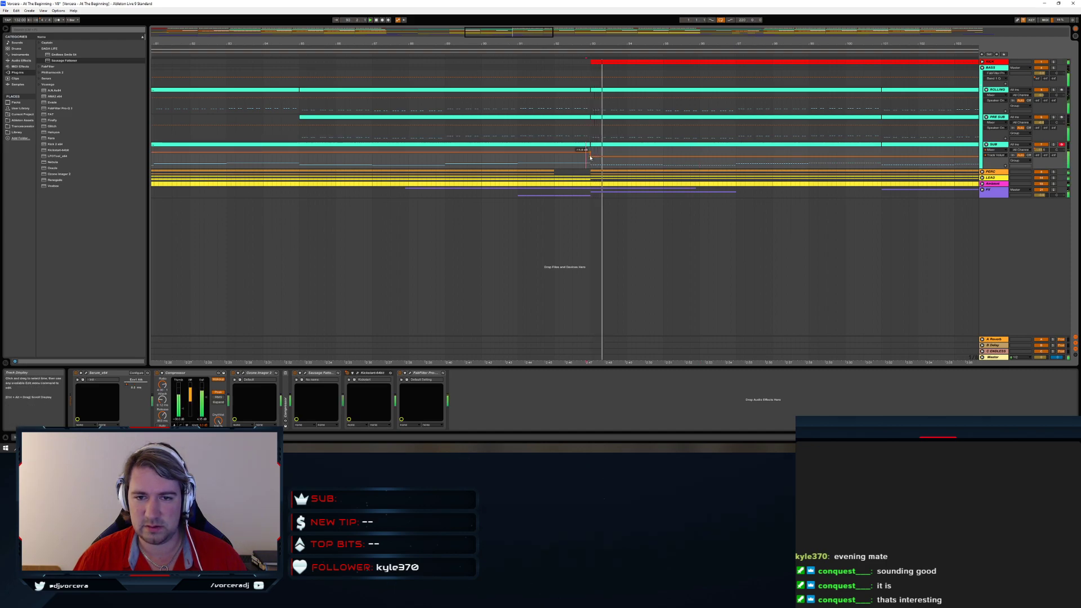
# Fine-tune the SUB volume drop at the red track's re-entry during playback, and re-enable the overridden automation
pyautogui.moveTo(595, 157); pyautogui.dragTo(595, 155)
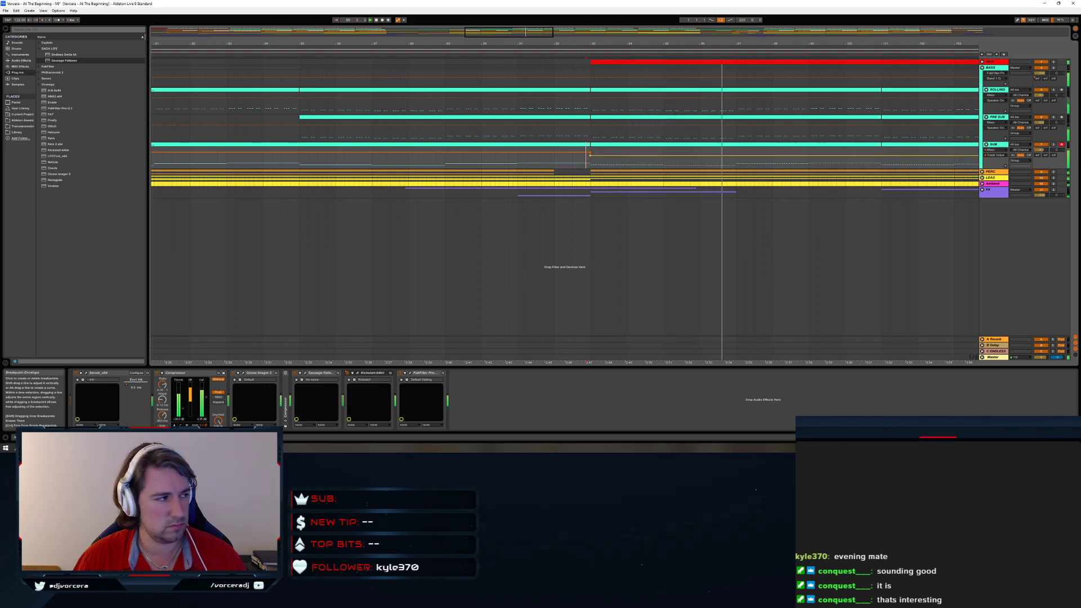
pyautogui.moveTo(596, 155); pyautogui.dragTo(595, 155)
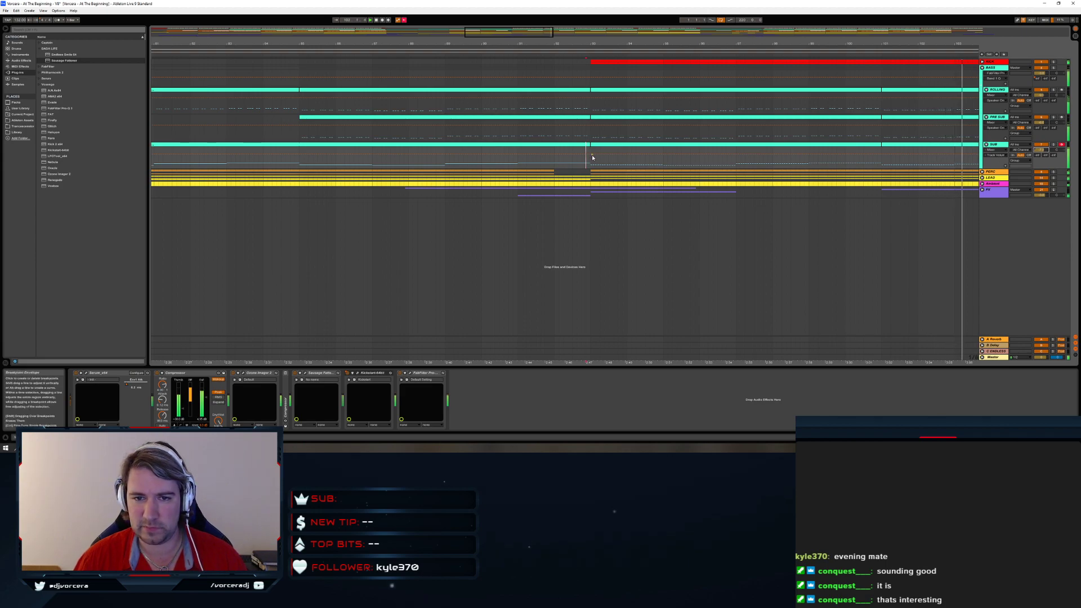
pyautogui.click(404, 19)
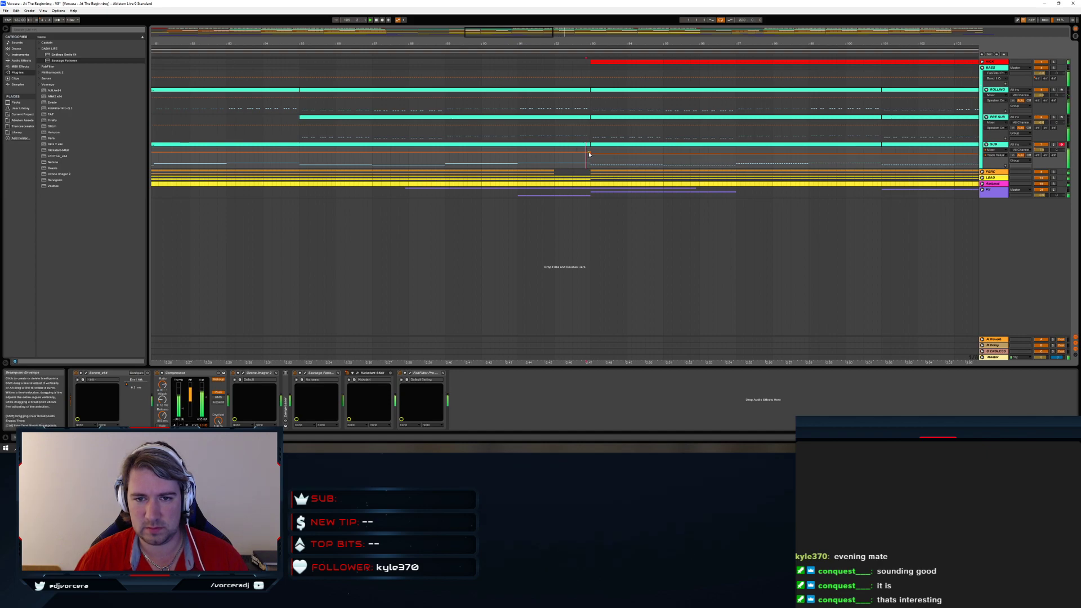
pyautogui.moveTo(589, 151); pyautogui.dragTo(589, 151)
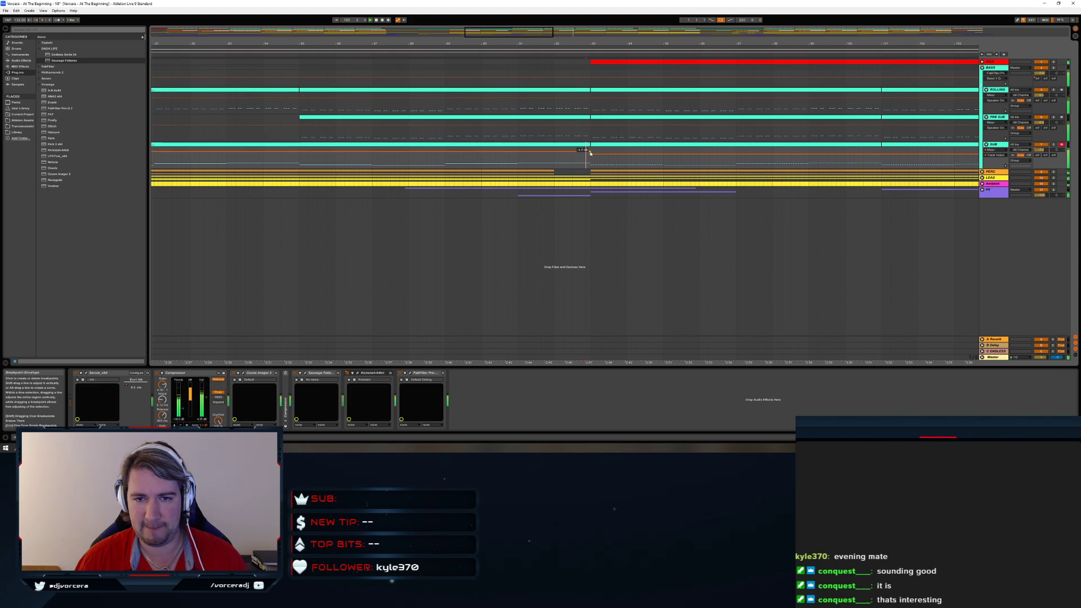
pyautogui.press('space')
# Lower the SUB volume automation before the first break, stepping it up in the gap between the SUB clips
pyautogui.moveTo(591, 44); pyautogui.dragTo(512, 45)
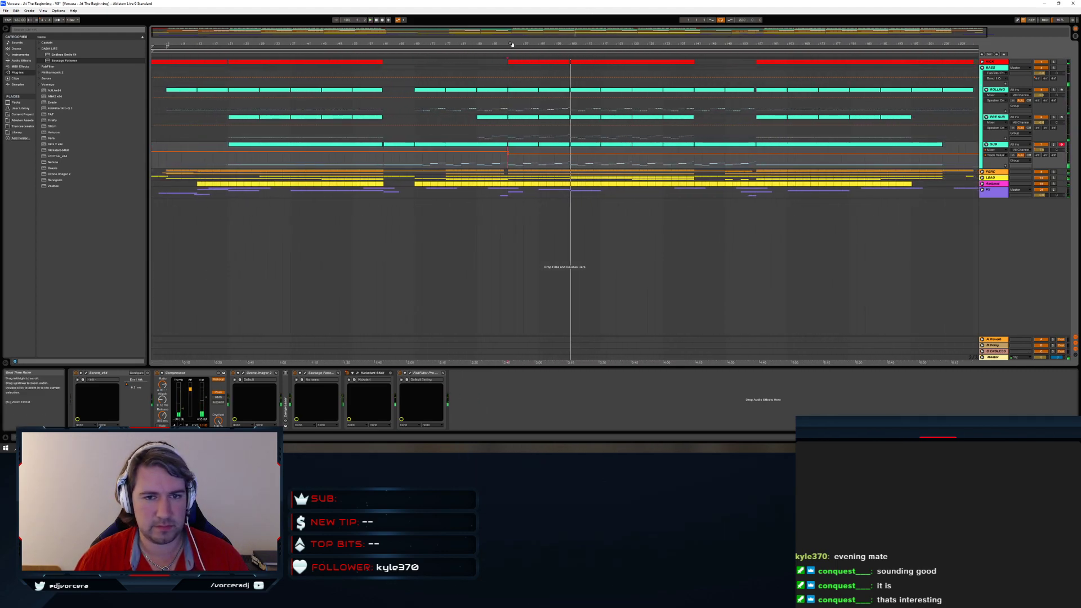
pyautogui.moveTo(375, 44); pyautogui.dragTo(551, 146)
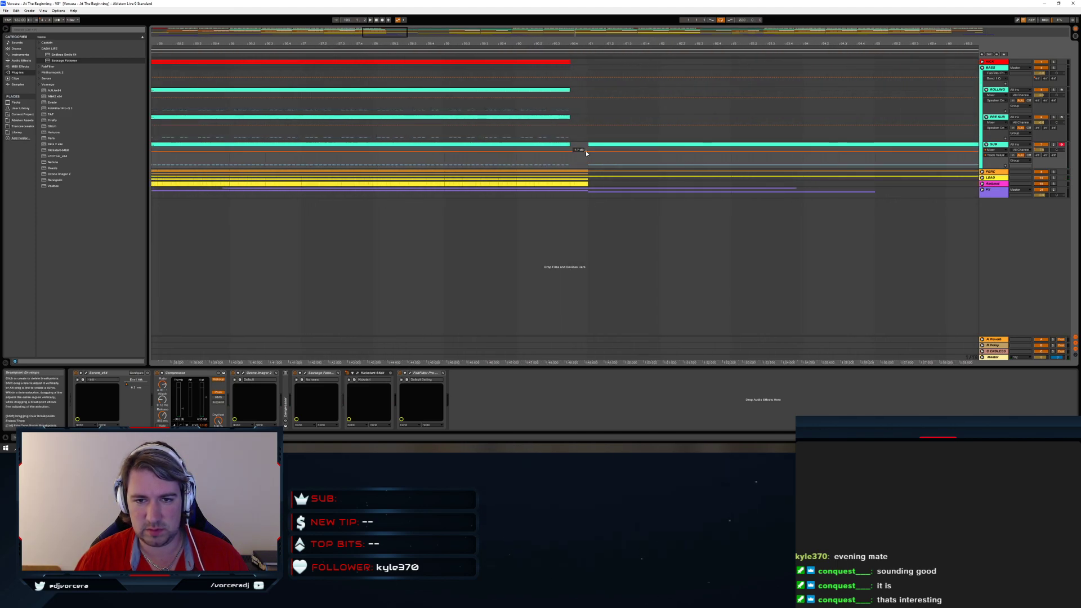
pyautogui.moveTo(584, 153); pyautogui.dragTo(584, 154)
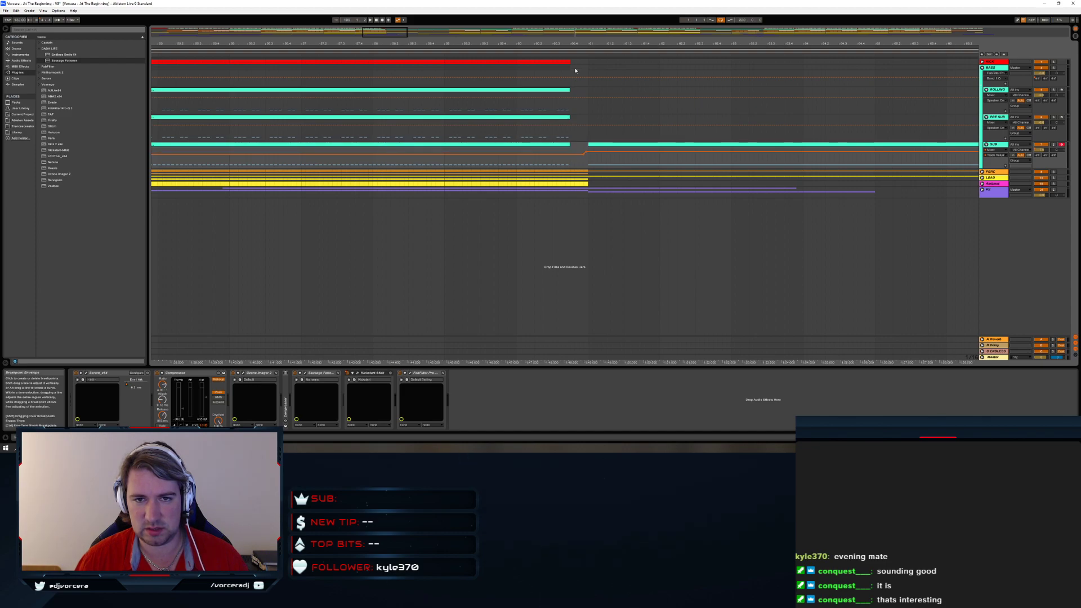
# Audition the SUB level from the track's first entry and through the start of the first break
pyautogui.moveTo(575, 44)
pyautogui.mouseDown()
pyautogui.moveTo(572, 59)
pyautogui.moveTo(573, 22)
pyautogui.mouseUp()
pyautogui.click(271, 152)
pyautogui.press('space')
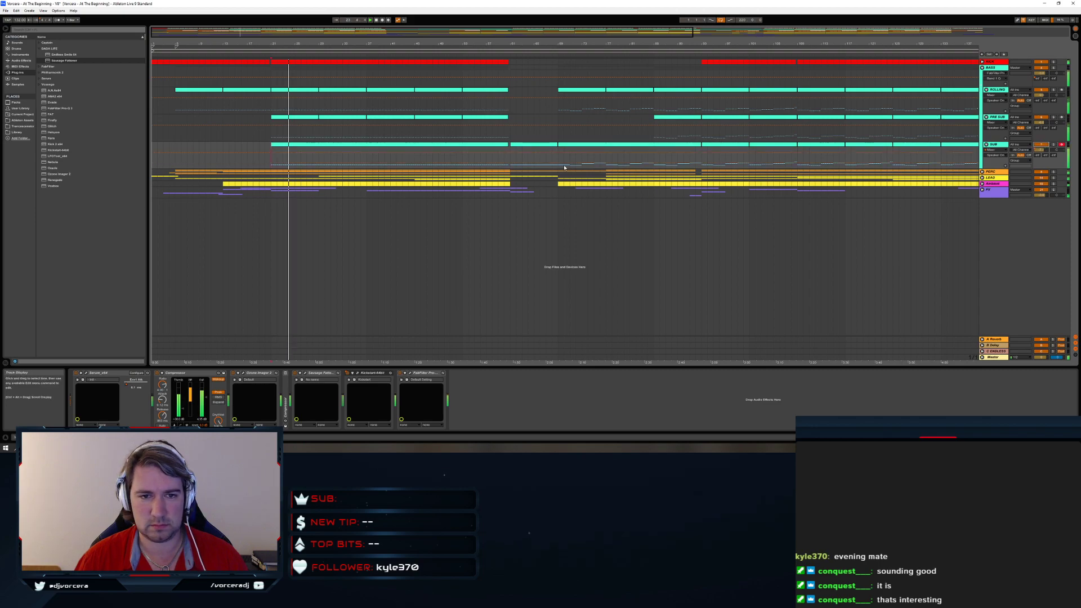
pyautogui.click(508, 160)
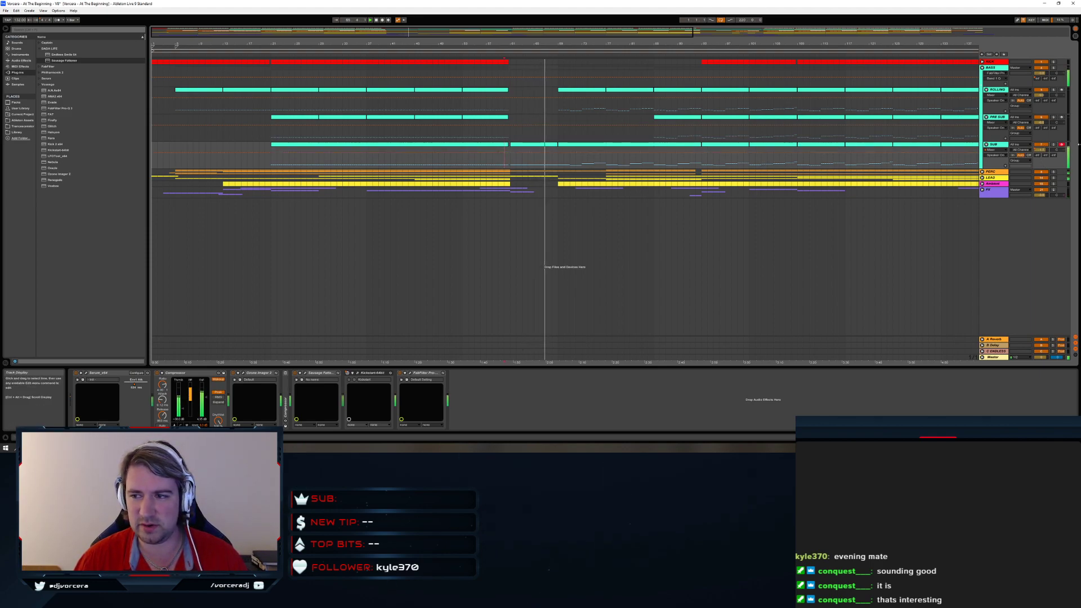
# Show the SUB track's Track Volume automation again and listen through the first break
pyautogui.moveTo(716, 44); pyautogui.dragTo(799, 67)
pyautogui.click(992, 155)
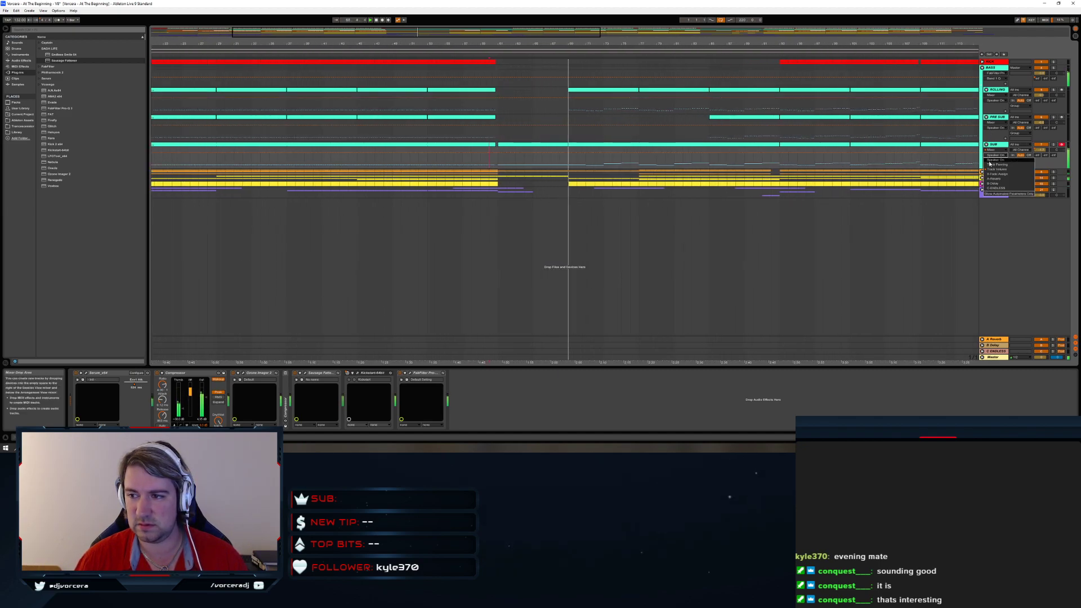
pyautogui.click(997, 164)
pyautogui.click(994, 155)
pyautogui.click(994, 169)
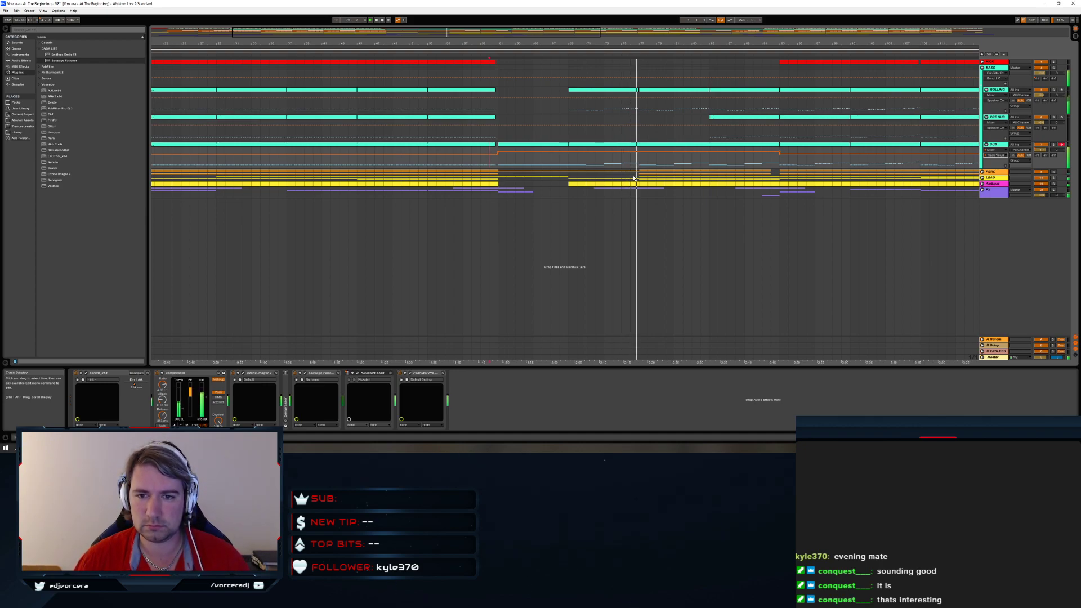
pyautogui.moveTo(762, 44); pyautogui.dragTo(556, 44)
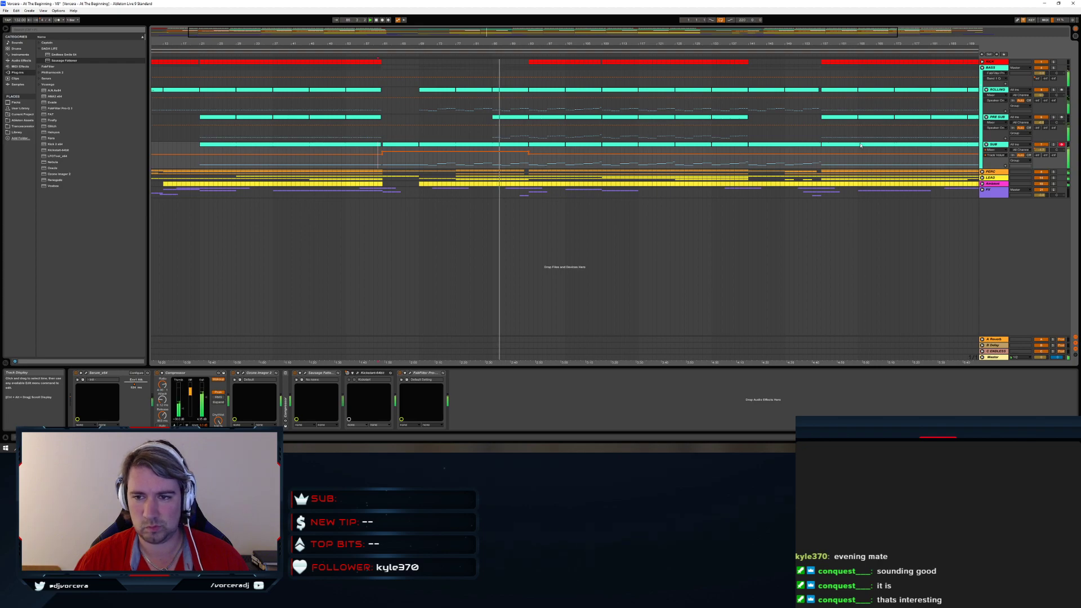
# Raise the SUB track's volume automation across the second break, until the red track re-enters
pyautogui.moveTo(835, 43); pyautogui.dragTo(834, 81)
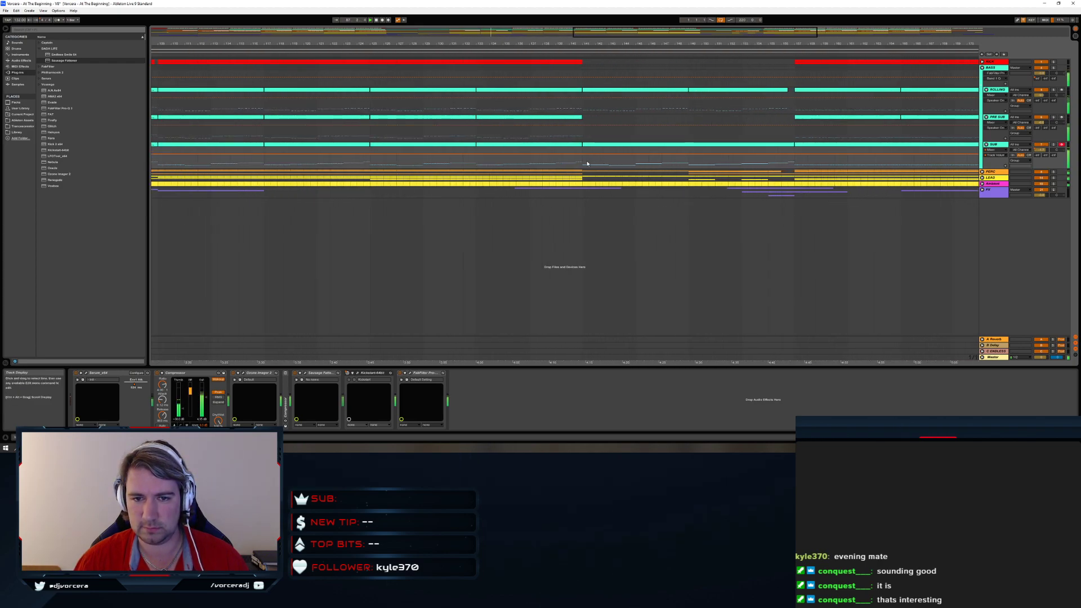
pyautogui.moveTo(584, 162); pyautogui.dragTo(791, 152)
pyautogui.moveTo(744, 44); pyautogui.dragTo(741, 31)
# Select the SUB volume automation across the red section between the two breaks and fine-tune its level during playback
pyautogui.moveTo(450, 159); pyautogui.dragTo(683, 159)
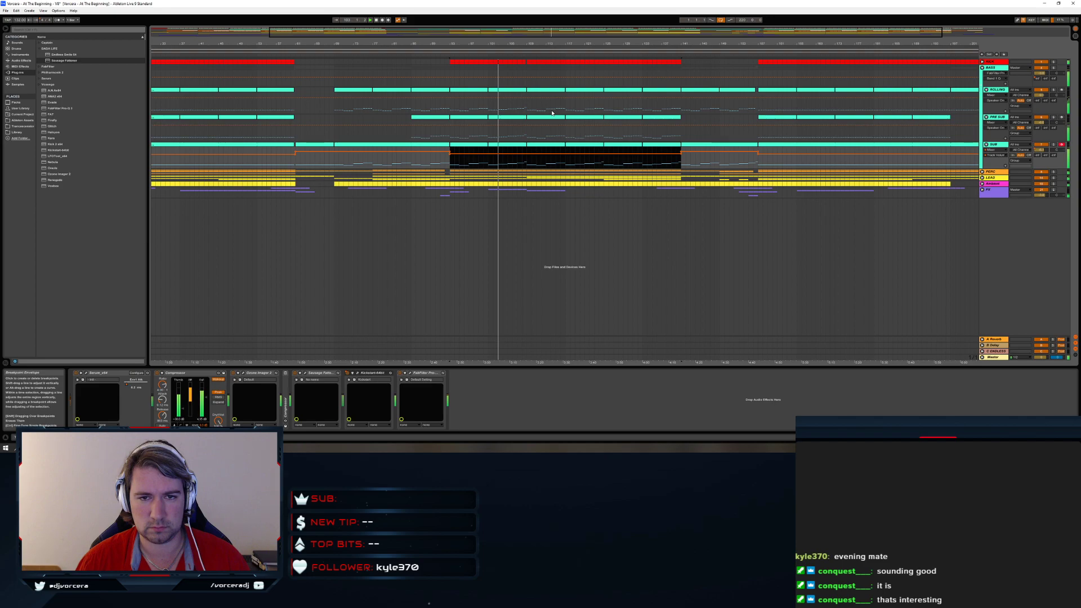
pyautogui.moveTo(418, 44); pyautogui.dragTo(417, 46)
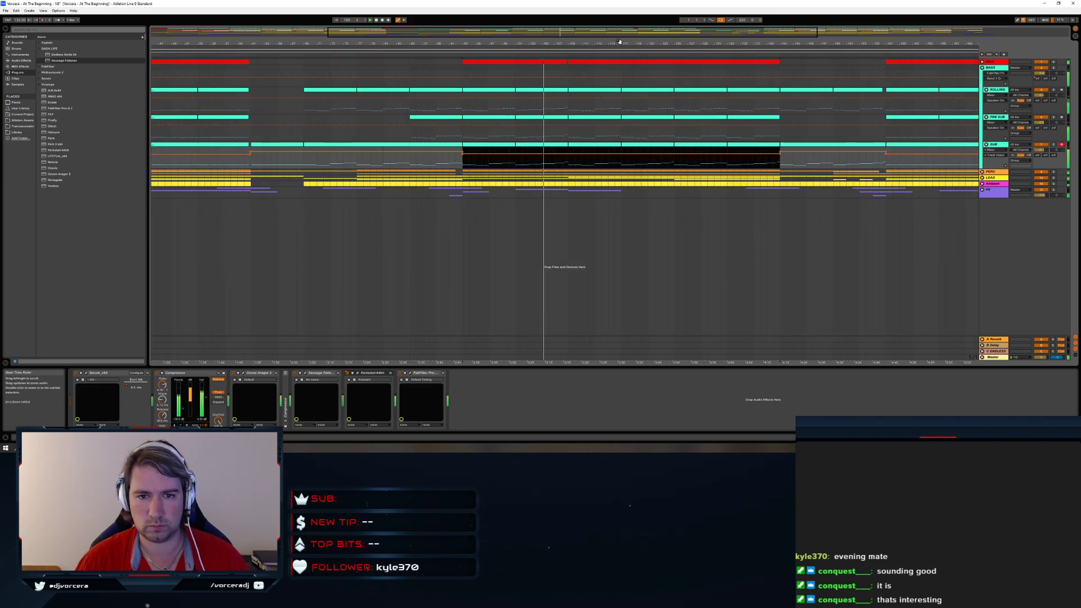
pyautogui.moveTo(675, 44); pyautogui.dragTo(620, 45)
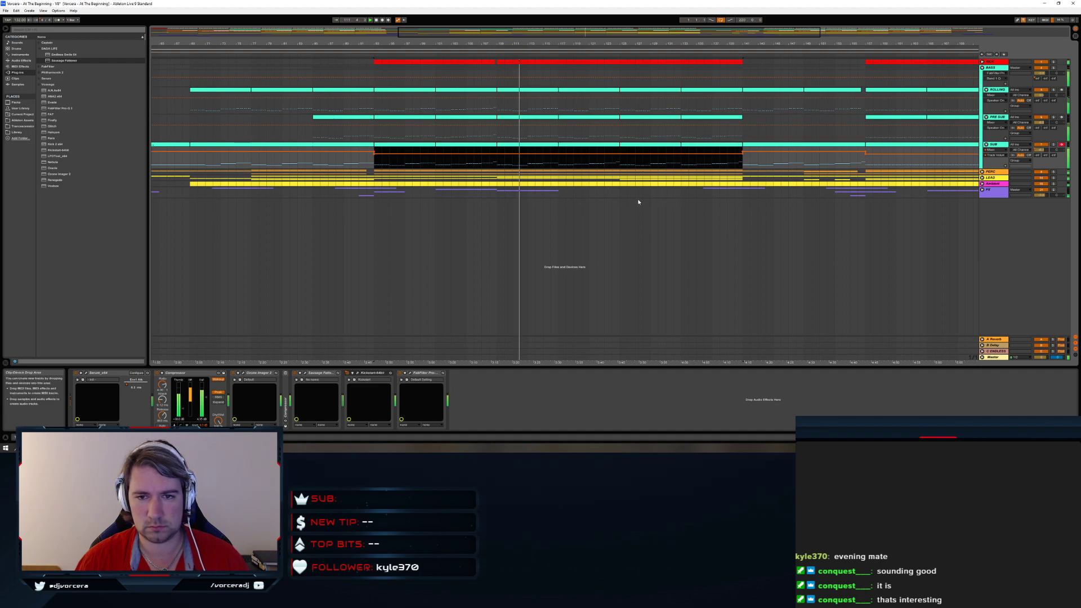
pyautogui.moveTo(609, 43); pyautogui.dragTo(586, 15)
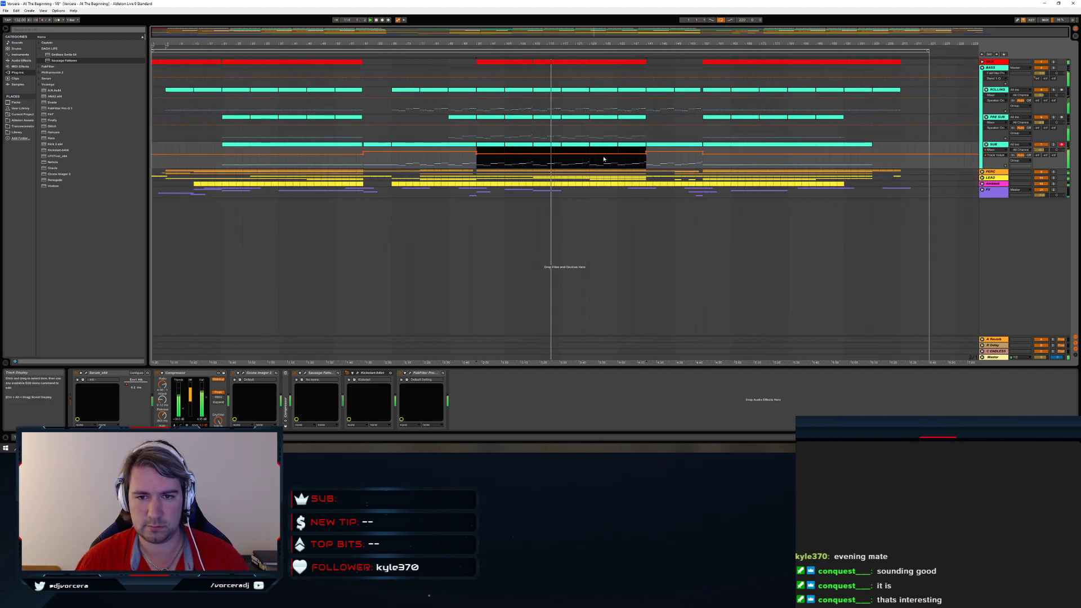
pyautogui.moveTo(604, 154); pyautogui.dragTo(604, 155)
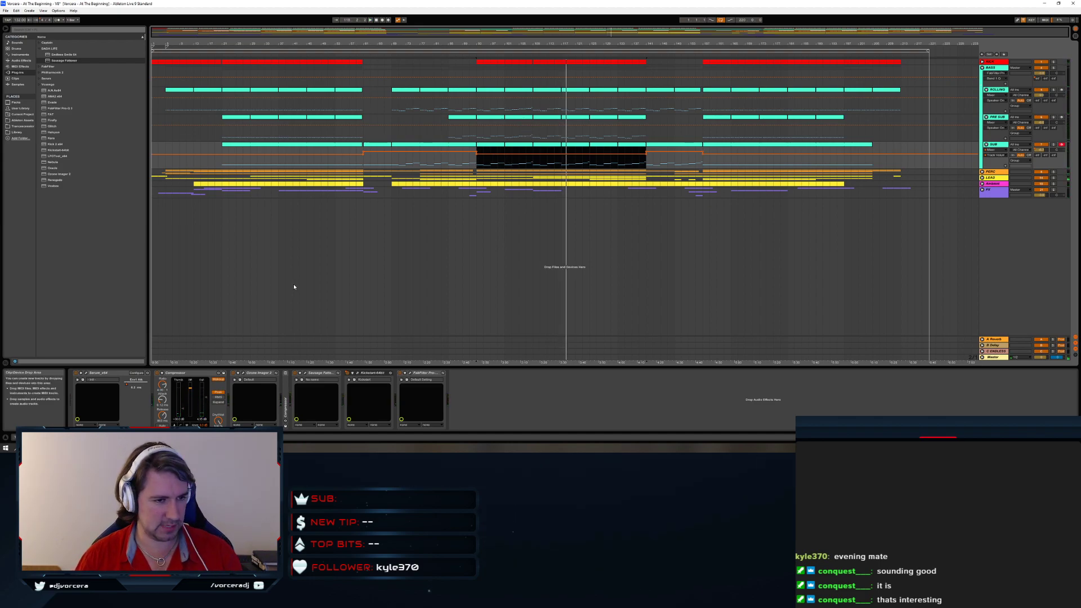
# Play the arrangement from its very start, and check the ending after the last red clips
pyautogui.click(195, 122)
pyautogui.moveTo(195, 44); pyautogui.dragTo(195, 101)
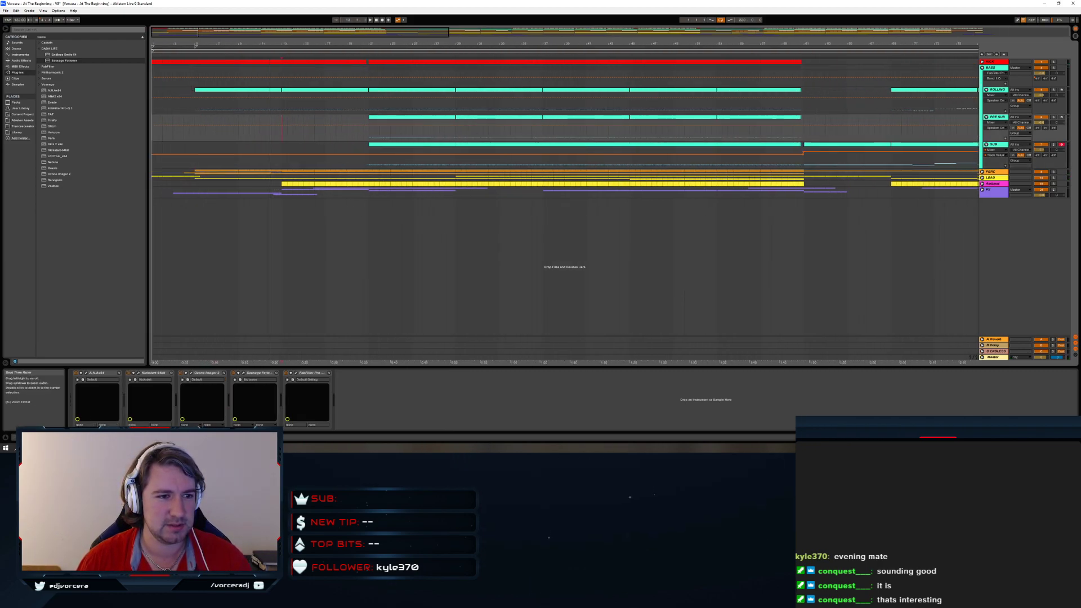
pyautogui.doubleClick(377, 20)
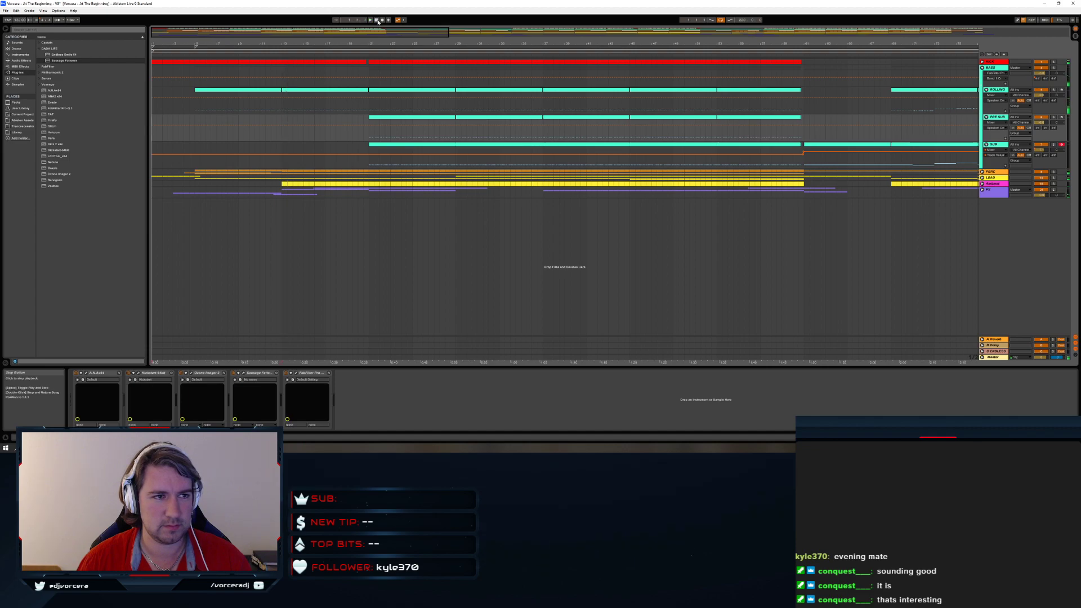
pyautogui.press('space')
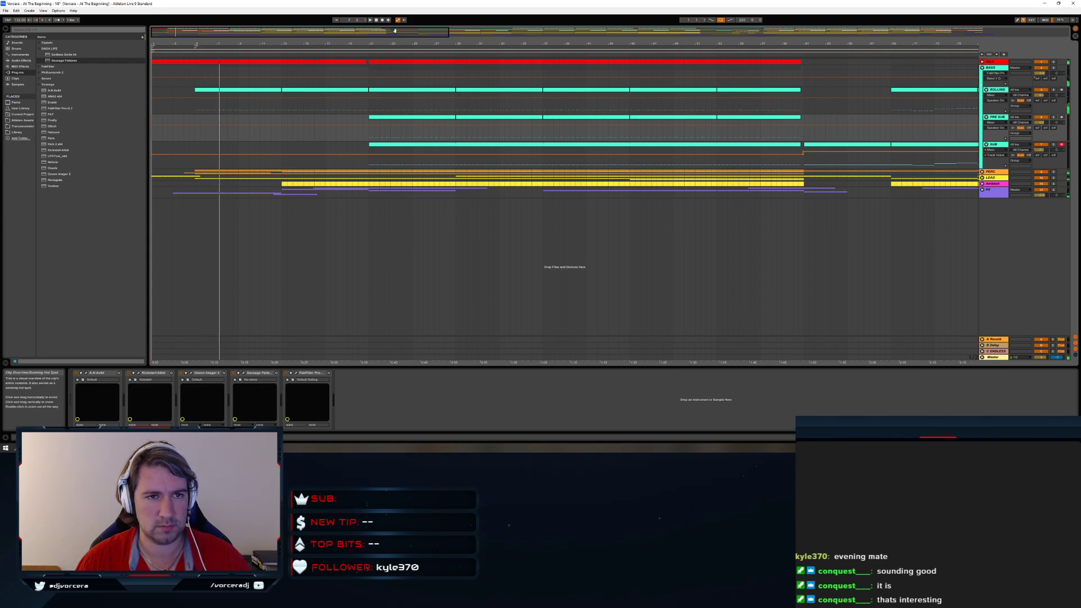
pyautogui.doubleClick(394, 30)
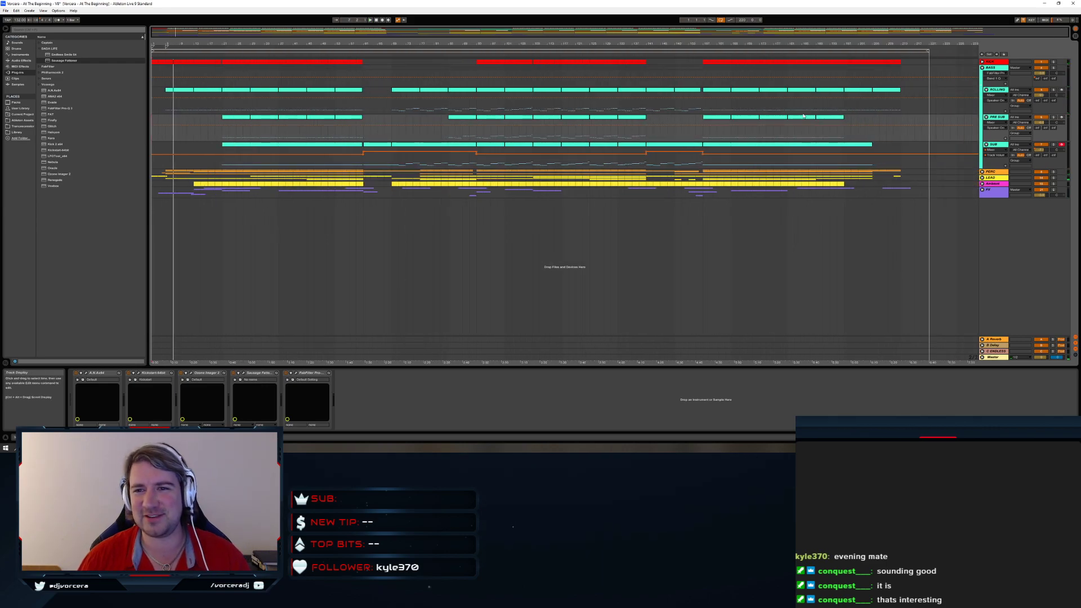
pyautogui.click(896, 109)
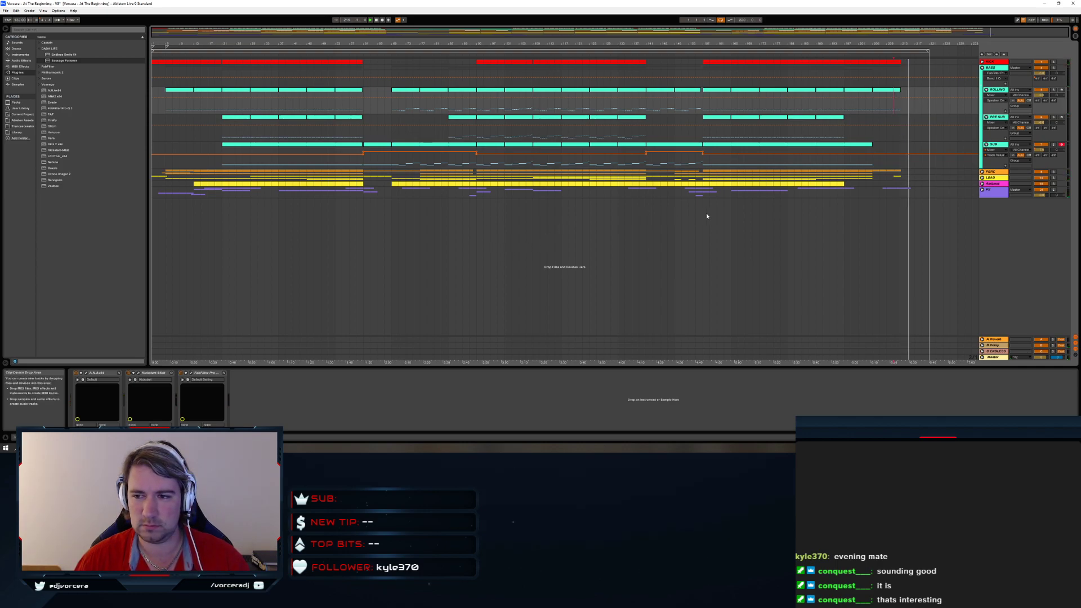
# Mark the middle of the FX track within the red section between the breaks, and clear the selection
pyautogui.click(576, 192)
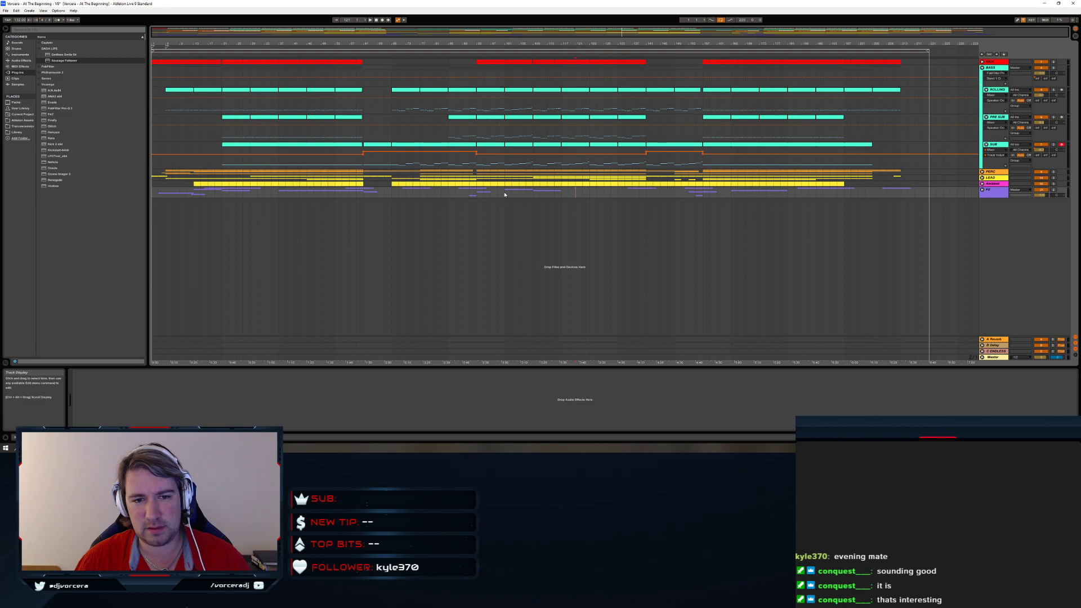
pyautogui.moveTo(538, 198)
pyautogui.mouseDown()
pyautogui.moveTo(622, 195)
pyautogui.moveTo(482, 198)
pyautogui.moveTo(614, 193)
pyautogui.mouseUp()
pyautogui.click(630, 195)
pyautogui.click(505, 197)
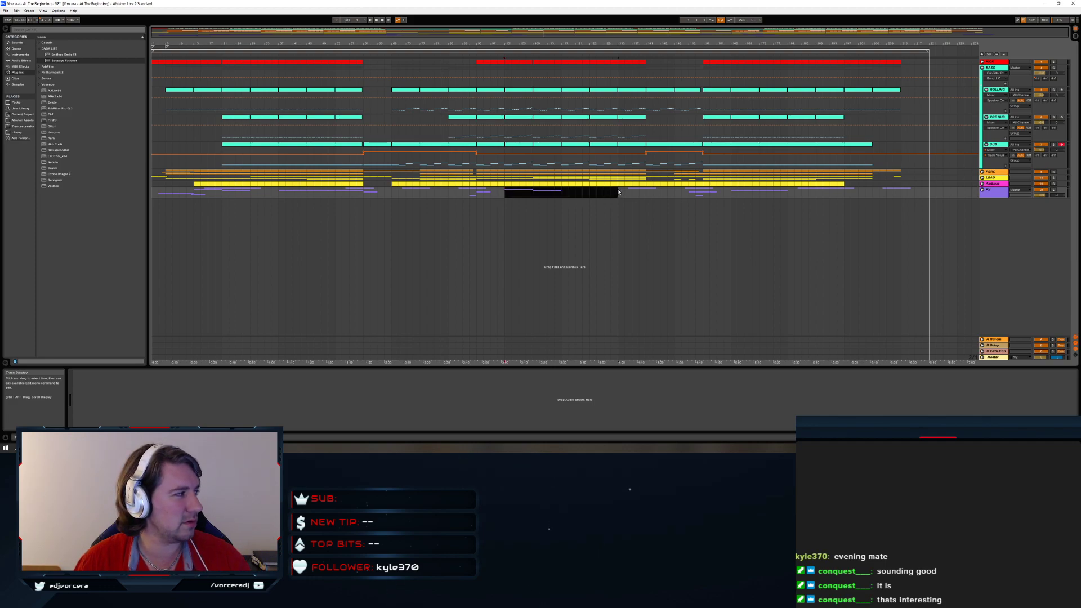
pyautogui.click(534, 230)
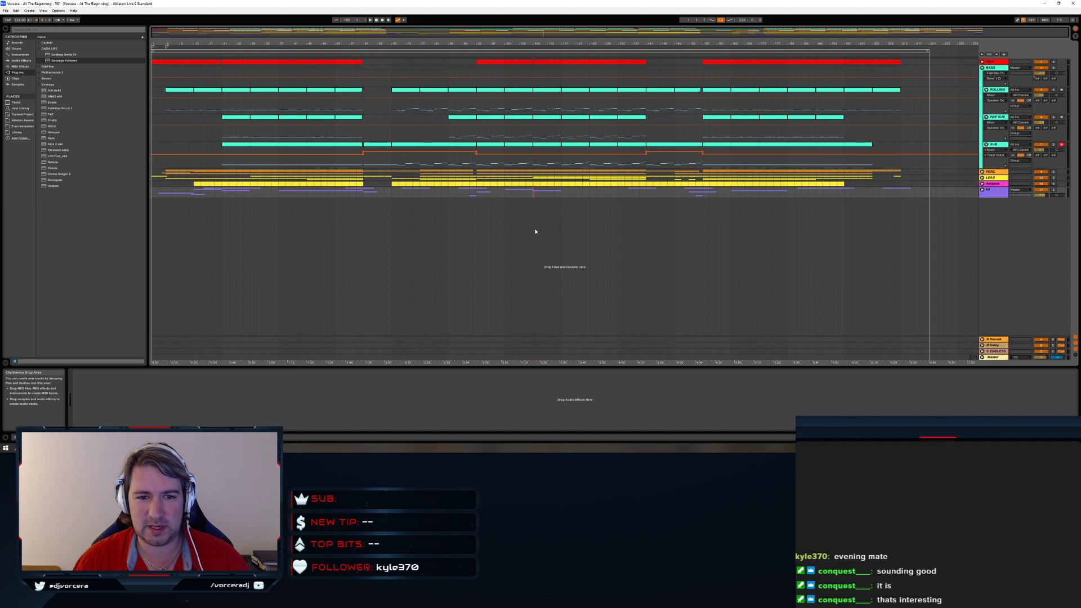
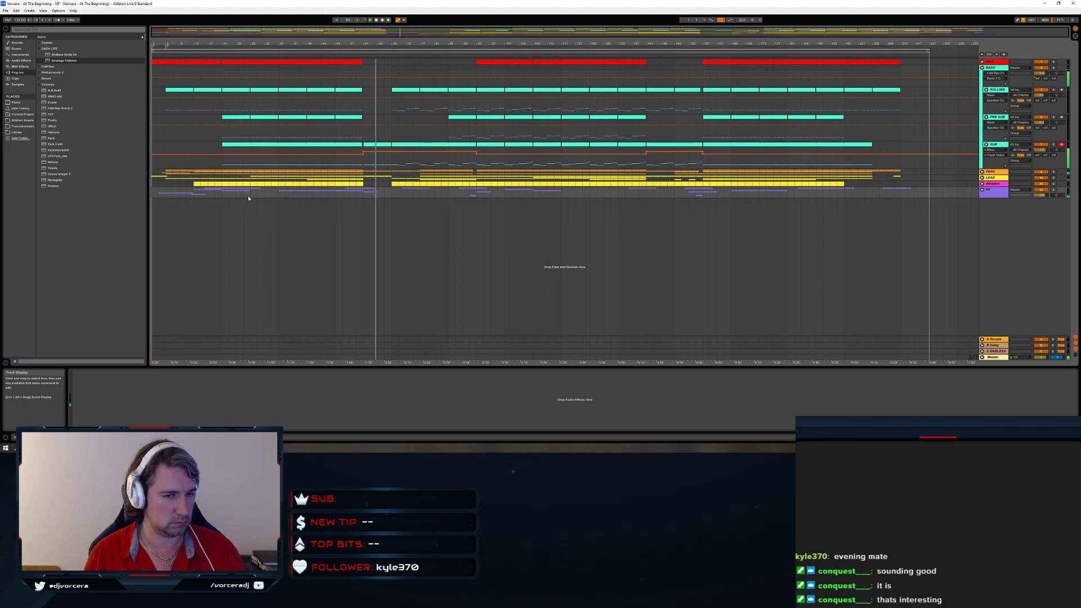
# Audition the SUB track through the first break and expand the LEAD group to show its individual tracks
pyautogui.click(430, 154)
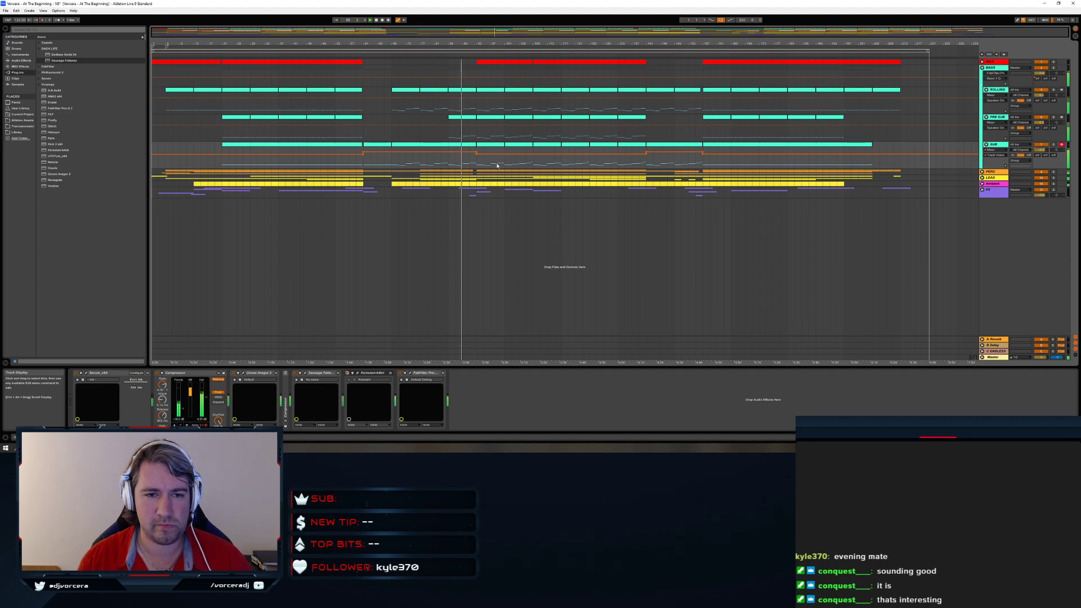
pyautogui.click(983, 178)
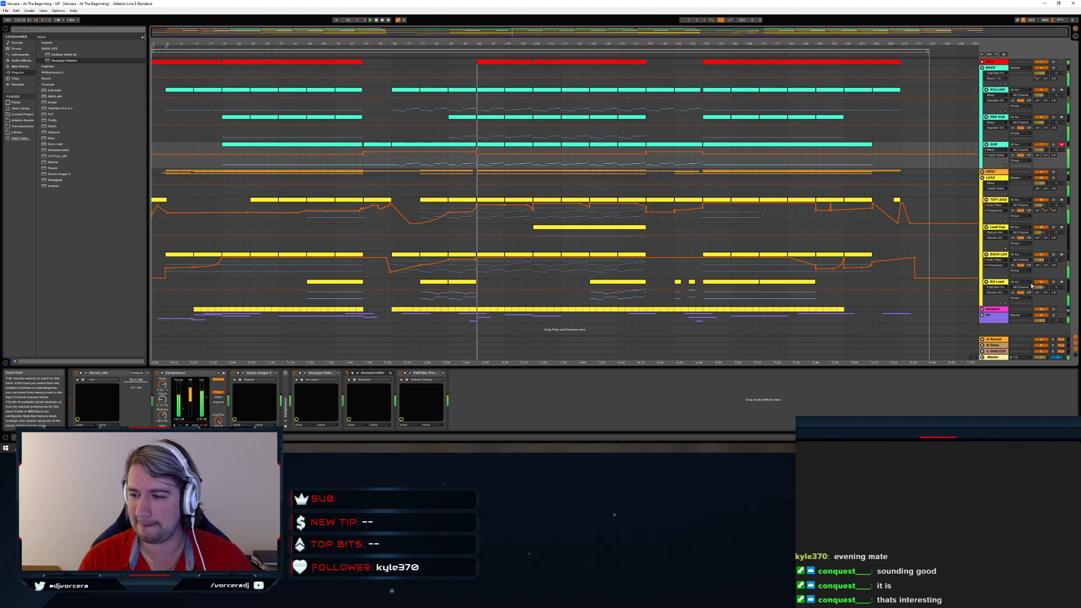
# Play the arrangement from the MID Lead clips just before the middle red section and audition the second break
pyautogui.click(464, 287)
pyautogui.press('space')
pyautogui.press('space')
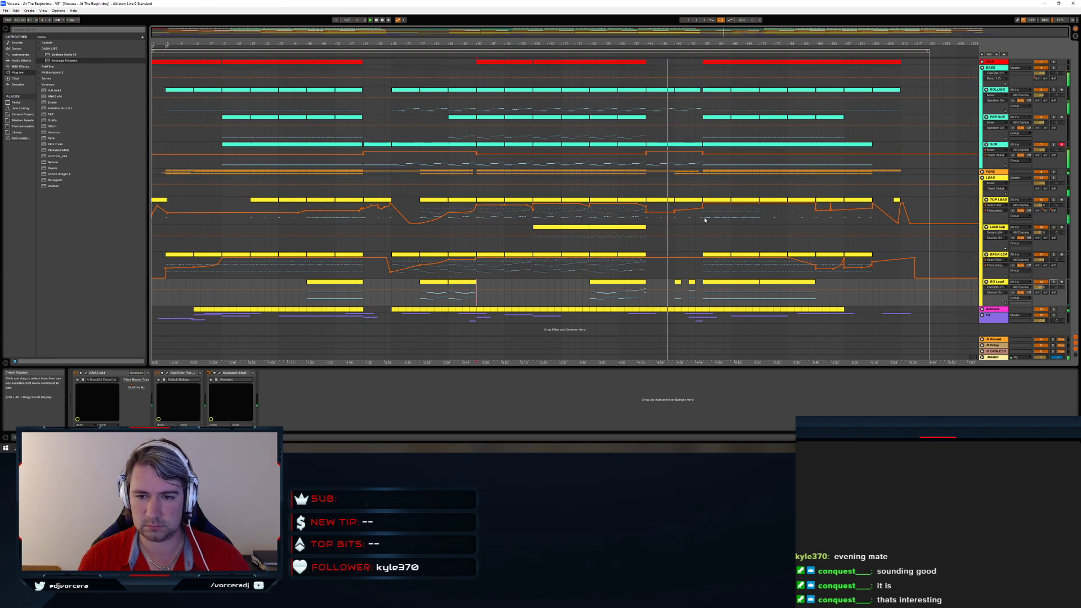
pyautogui.moveTo(710, 44); pyautogui.dragTo(710, 105)
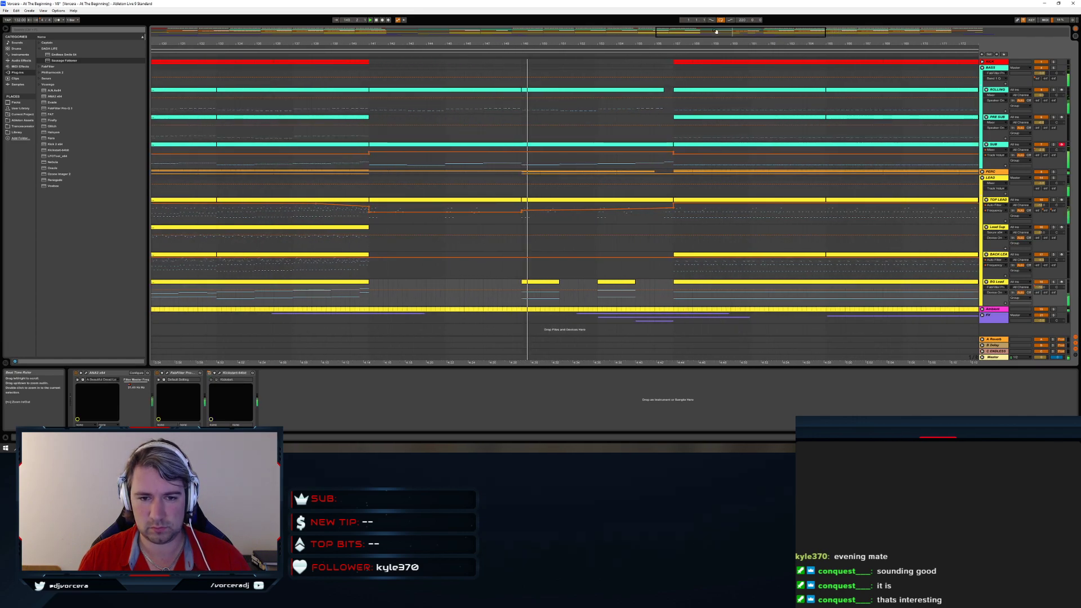
pyautogui.moveTo(706, 41); pyautogui.dragTo(705, 0)
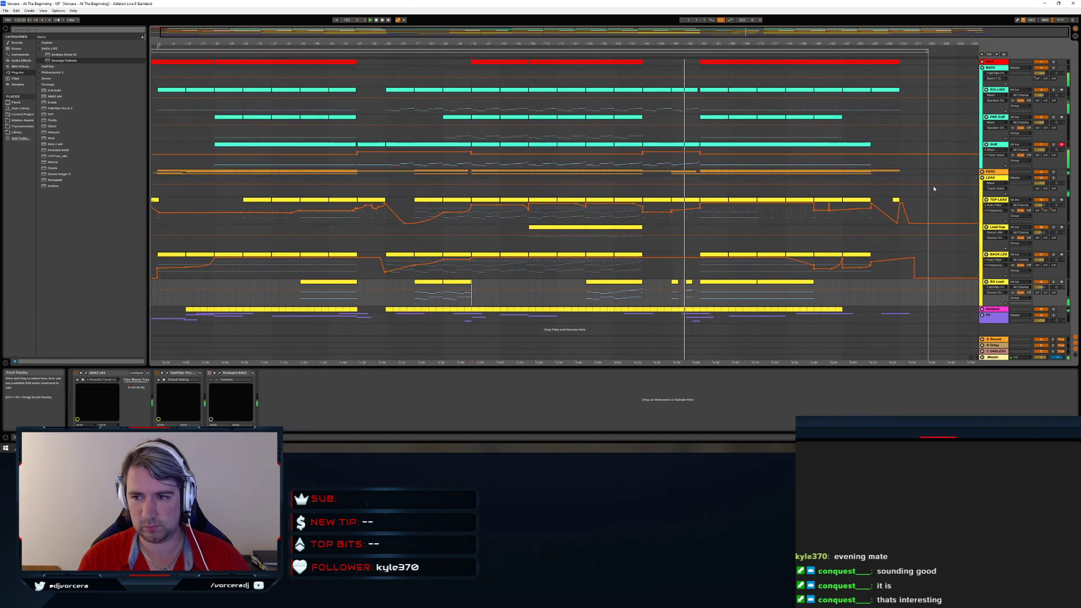
# Inspect the individual tracks of the PERC group, and collapse both the PERC and LEAD groups
pyautogui.click(983, 173)
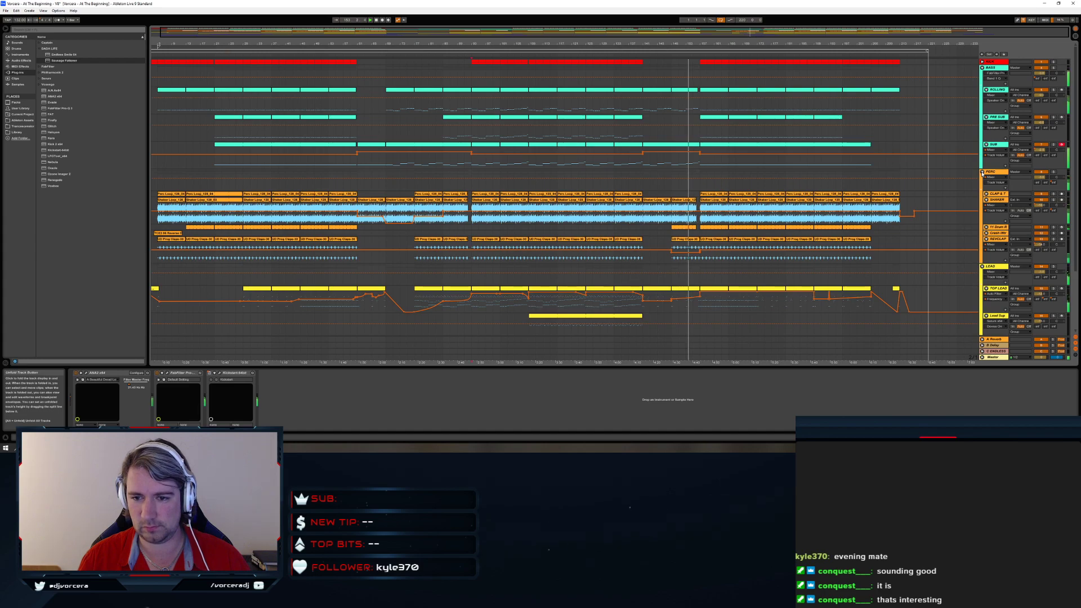
pyautogui.click(983, 171)
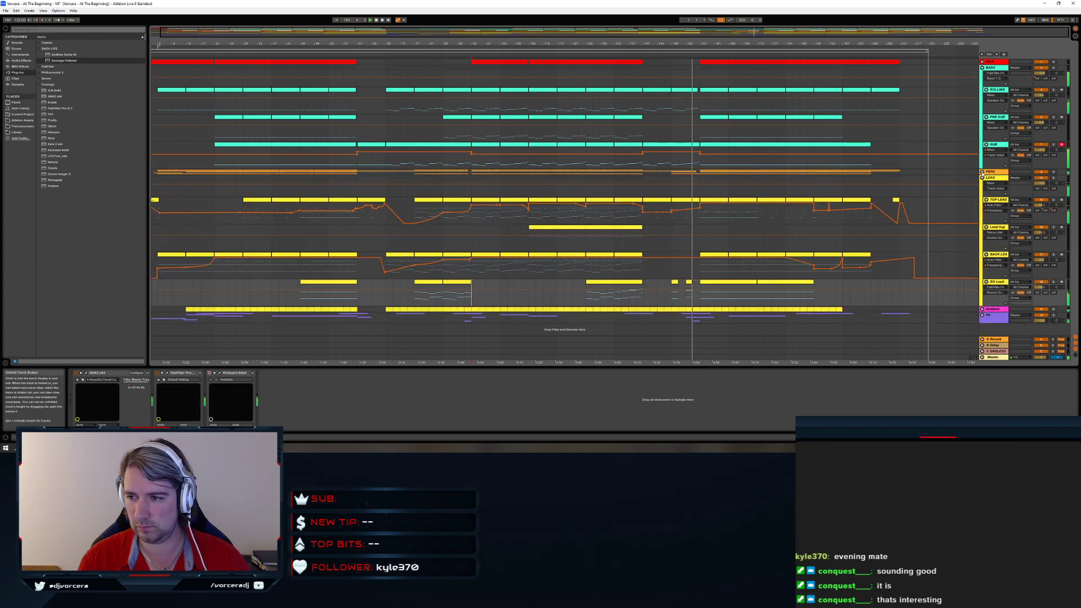
pyautogui.click(983, 178)
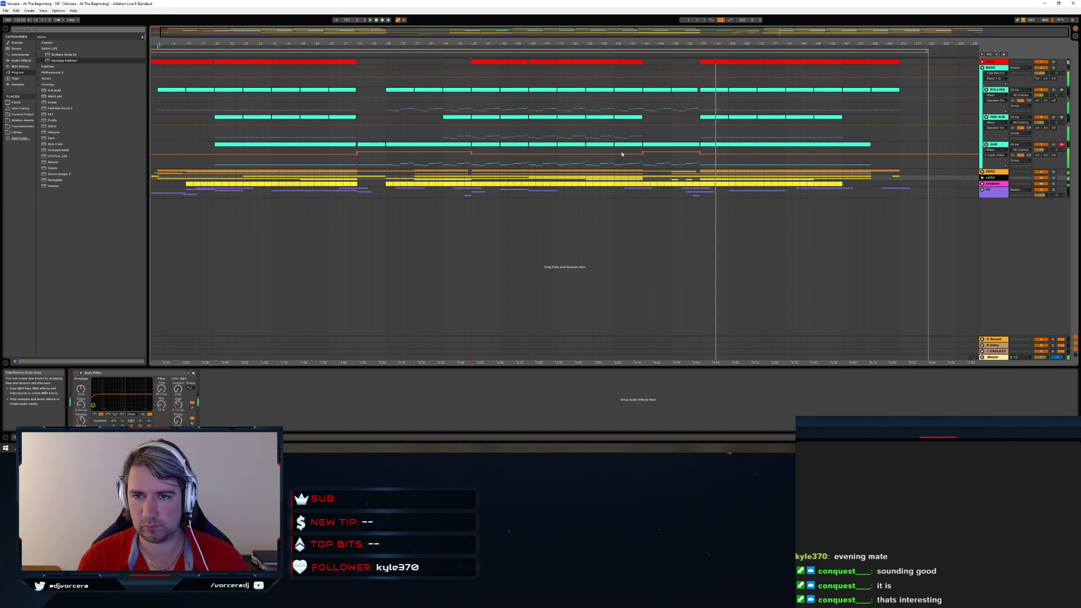
# Switch to the web browser and search for "progressive trance" in a new tab
pyautogui.hotkey('alt', 'Tab')
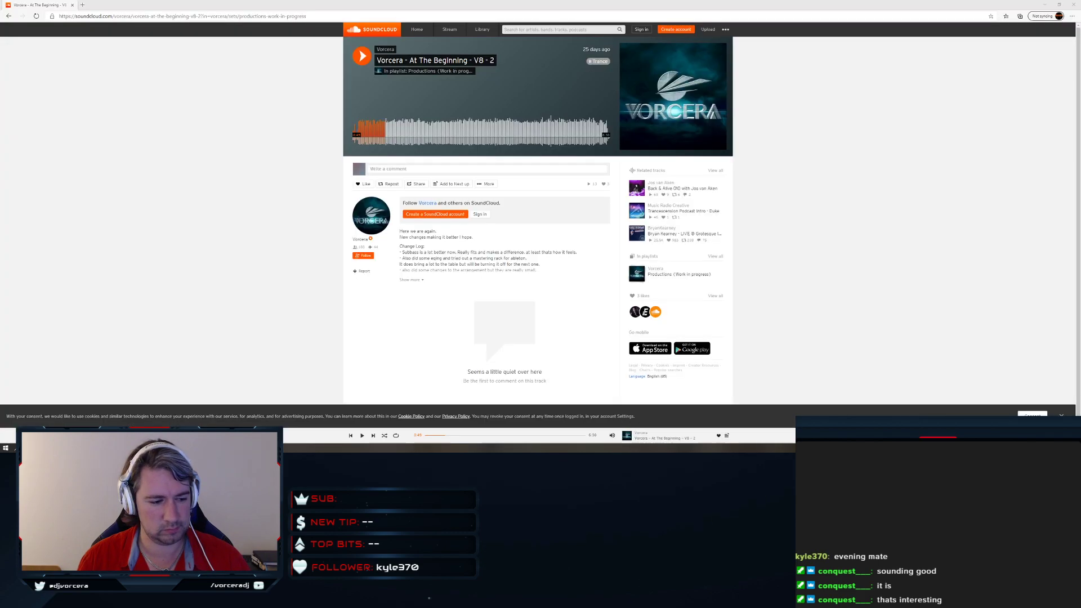
pyautogui.press('space')
pyautogui.press('space')
pyautogui.hotkey('alt', 'Tab')
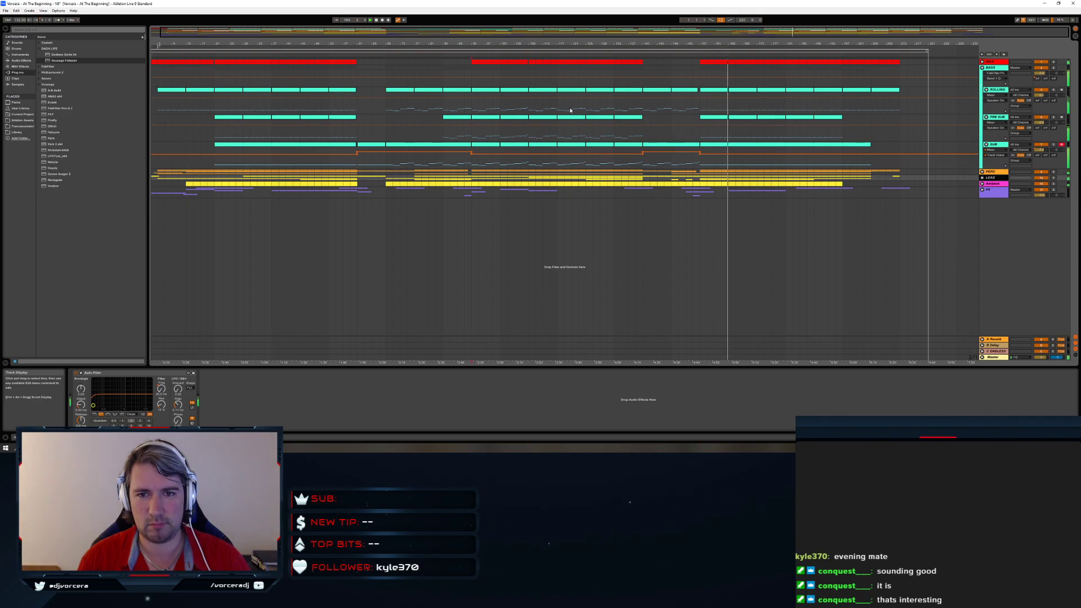
pyautogui.hotkey('alt', 'Tab')
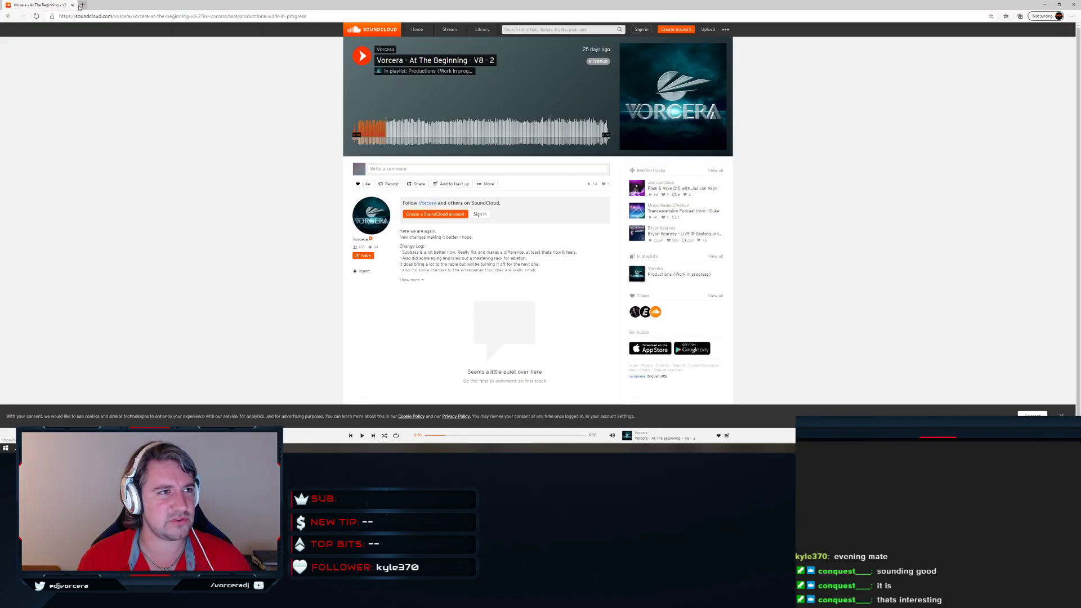
pyautogui.click(83, 6)
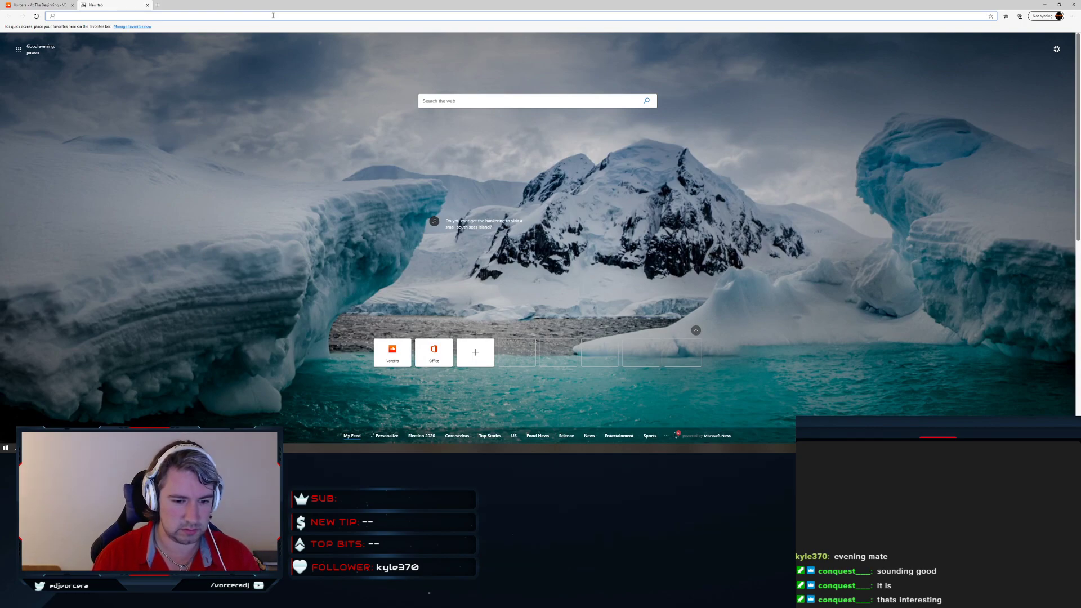
pyautogui.write('progressive trance')
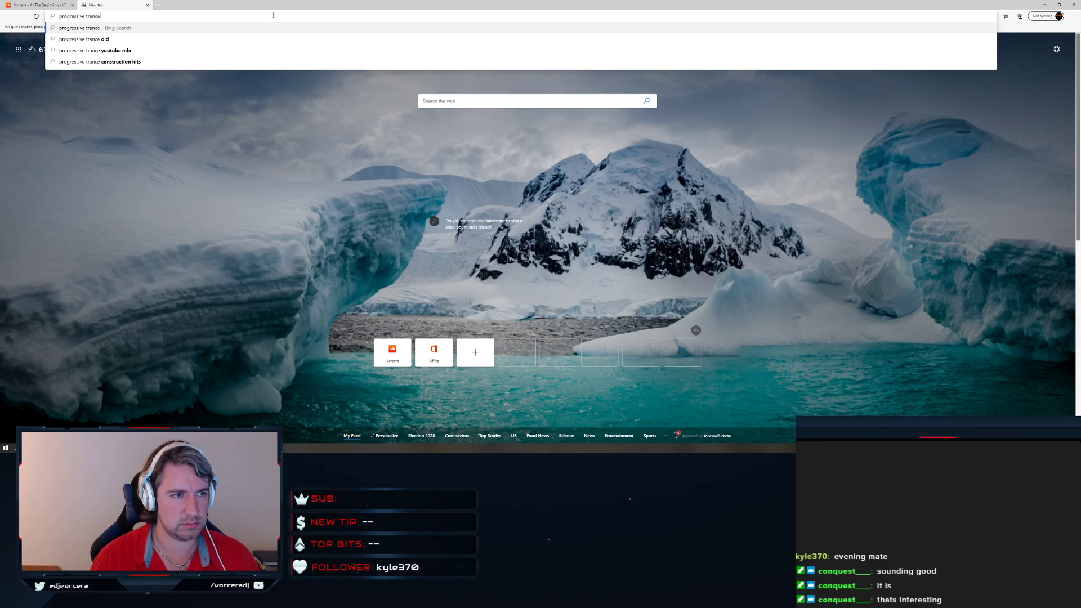
pyautogui.press('Return')
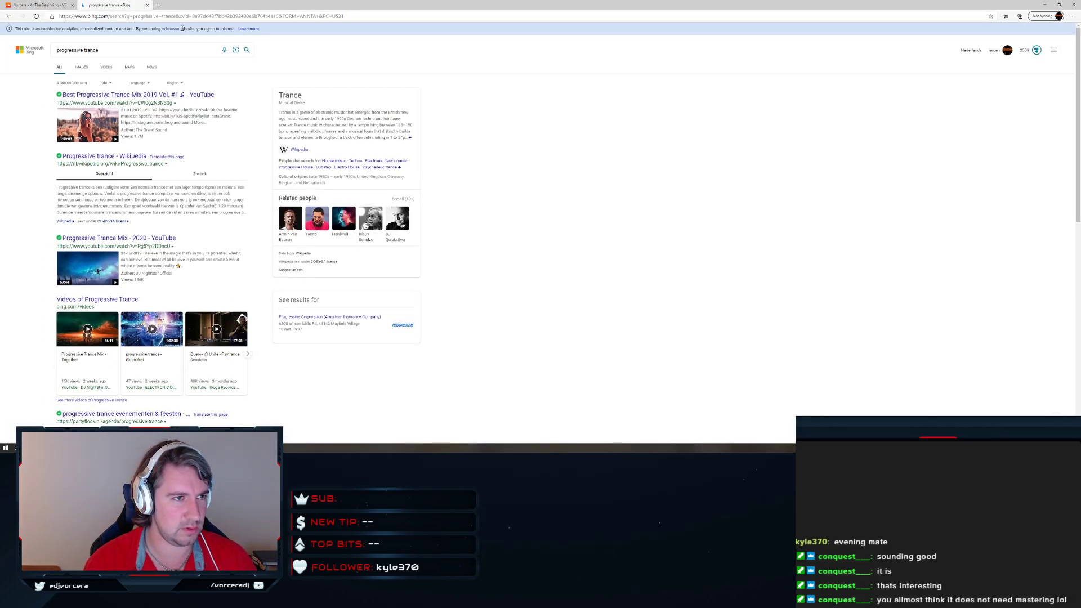
# Play the "Progressive Trance Mix - Together" video from a point over a minute in, and pause it
pyautogui.click(90, 335)
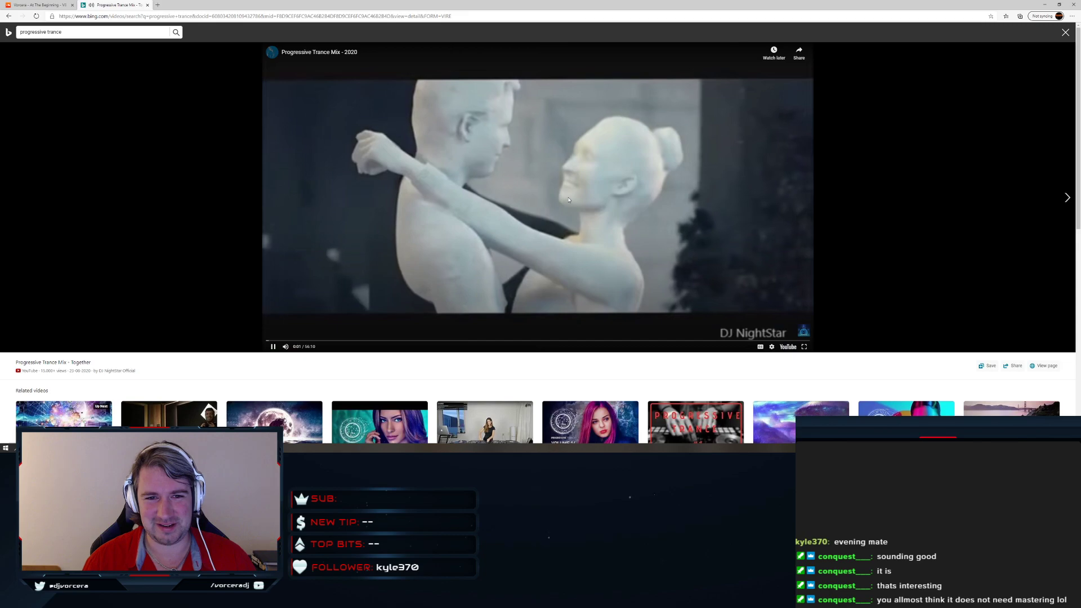
pyautogui.click(279, 341)
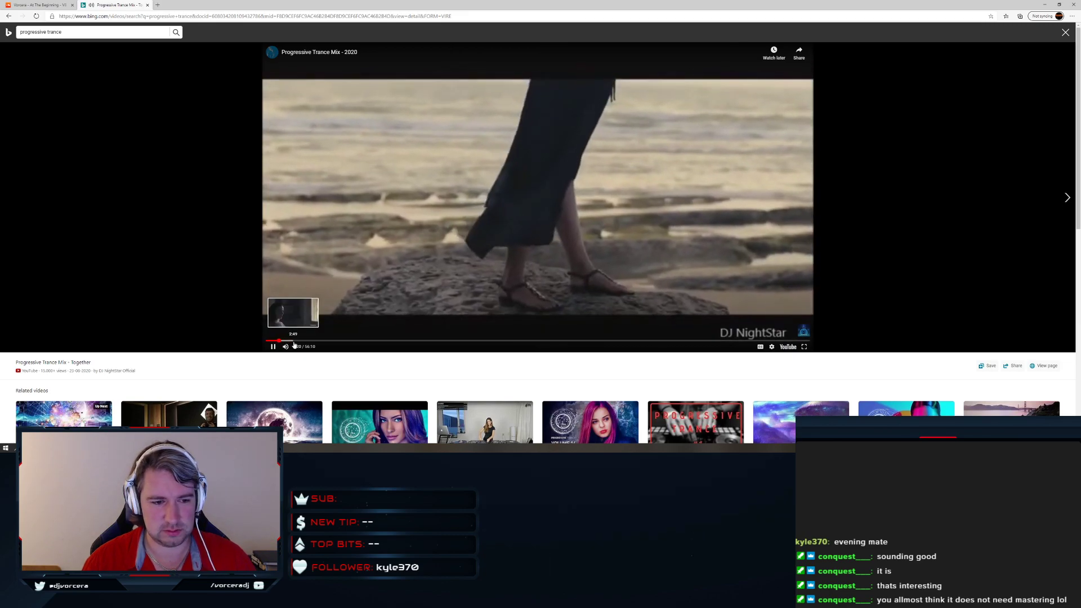
pyautogui.click(328, 276)
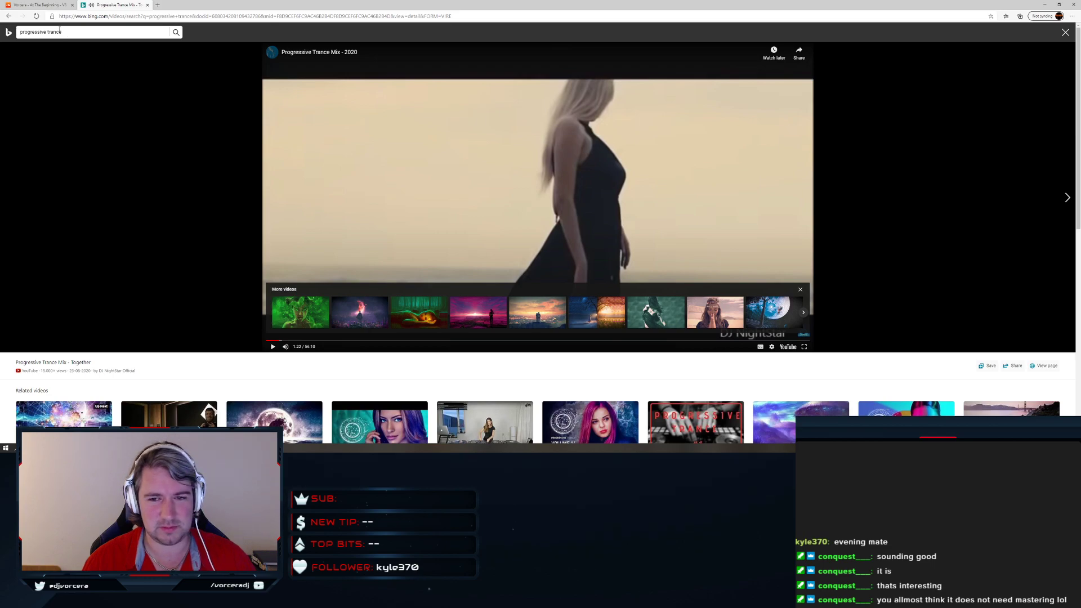
# Search for "youtube" and open the YouTube home page
pyautogui.click(267, 16)
pyautogui.write('youtube')
pyautogui.press('Return')
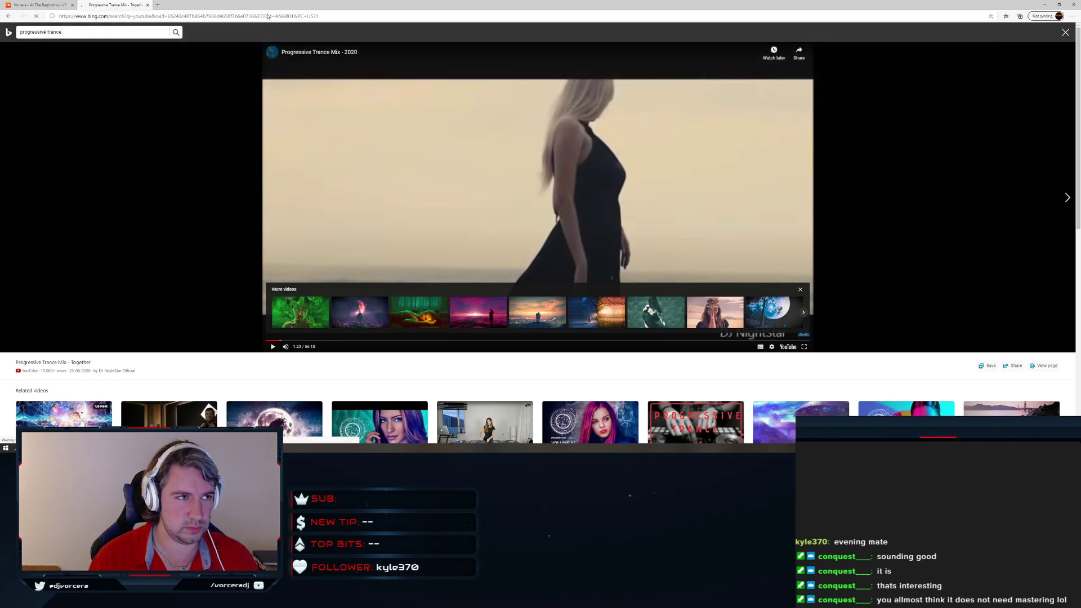
pyautogui.click(70, 84)
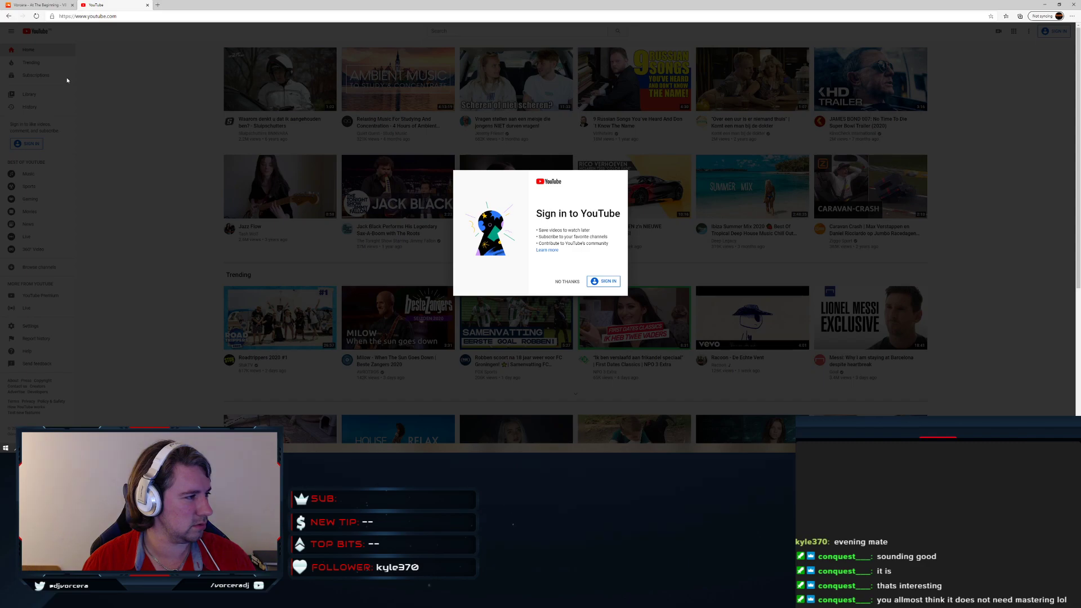
# Switch to Ableton Live, play from the first SUB clip, and toggle the Tech House mastering rack on the Master track for comparison
pyautogui.hotkey('alt', 'Tab')
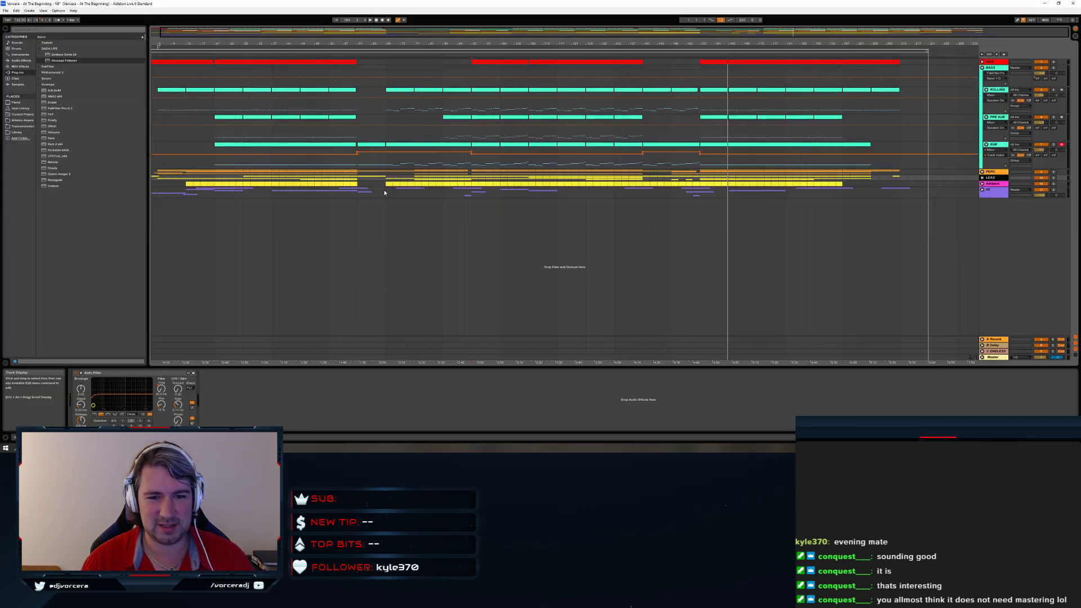
pyautogui.click(637, 357)
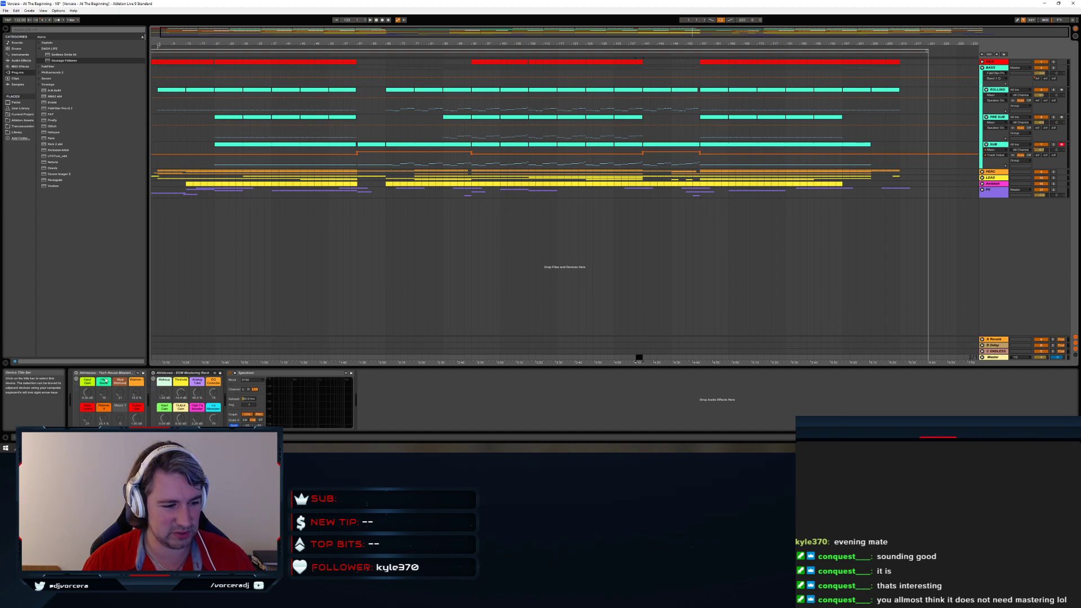
pyautogui.click(307, 193)
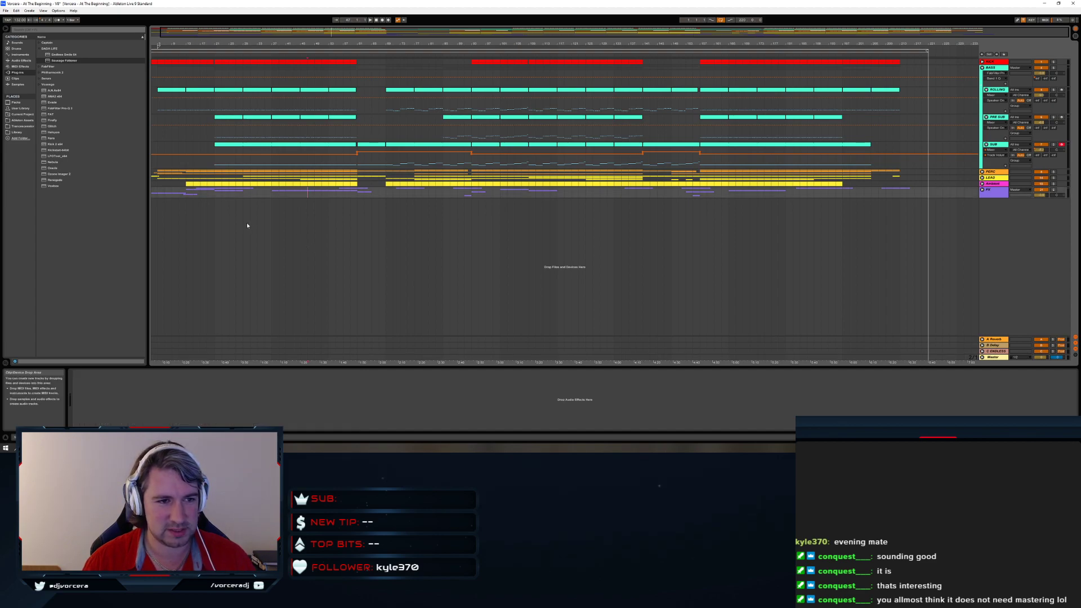
pyautogui.click(215, 156)
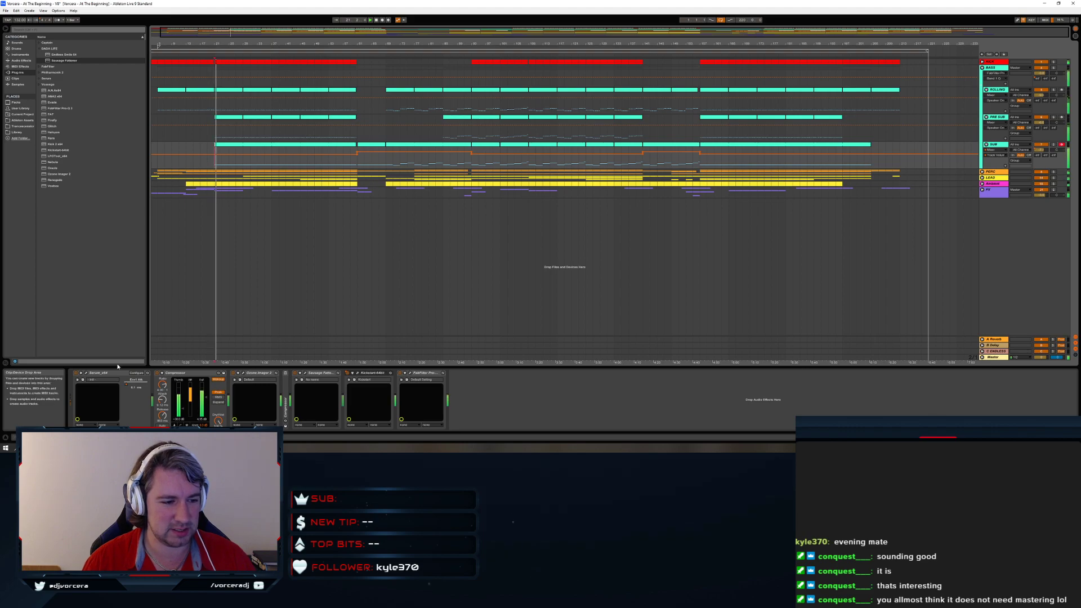
pyautogui.click(175, 360)
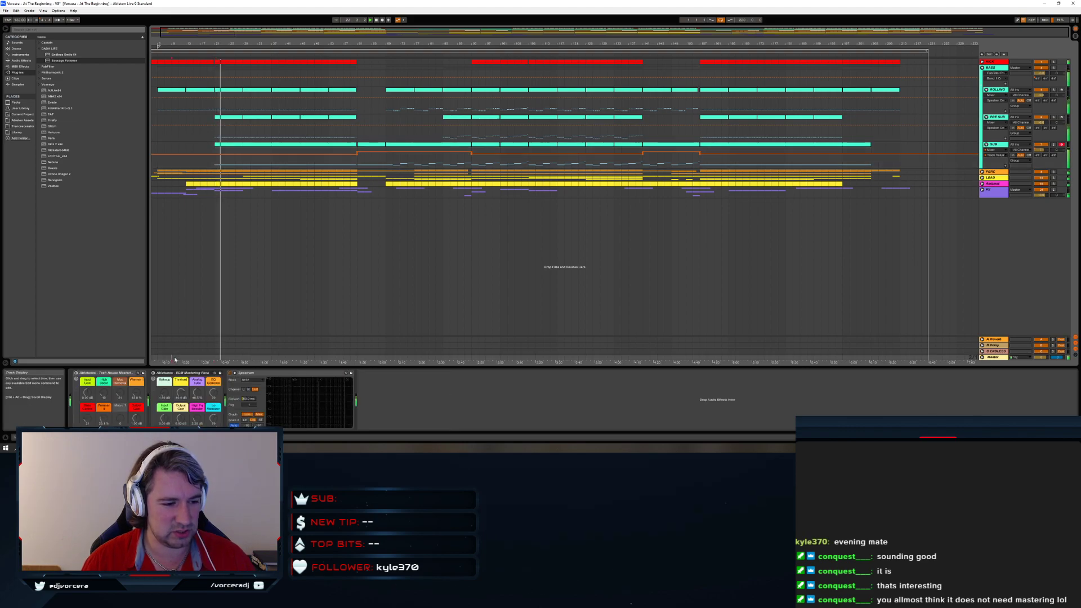
pyautogui.click(76, 373)
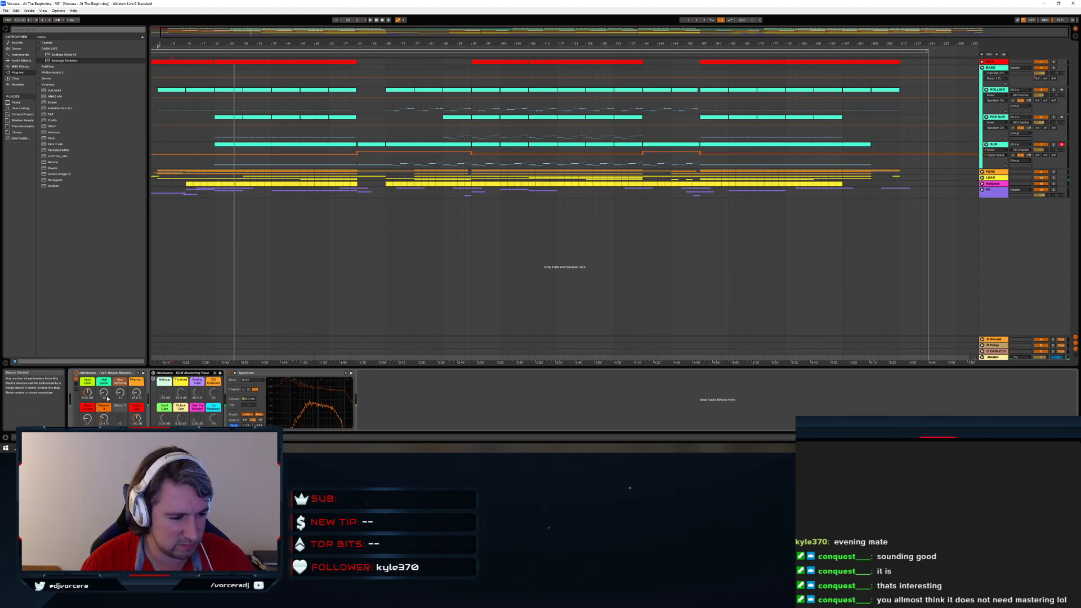
pyautogui.press('space')
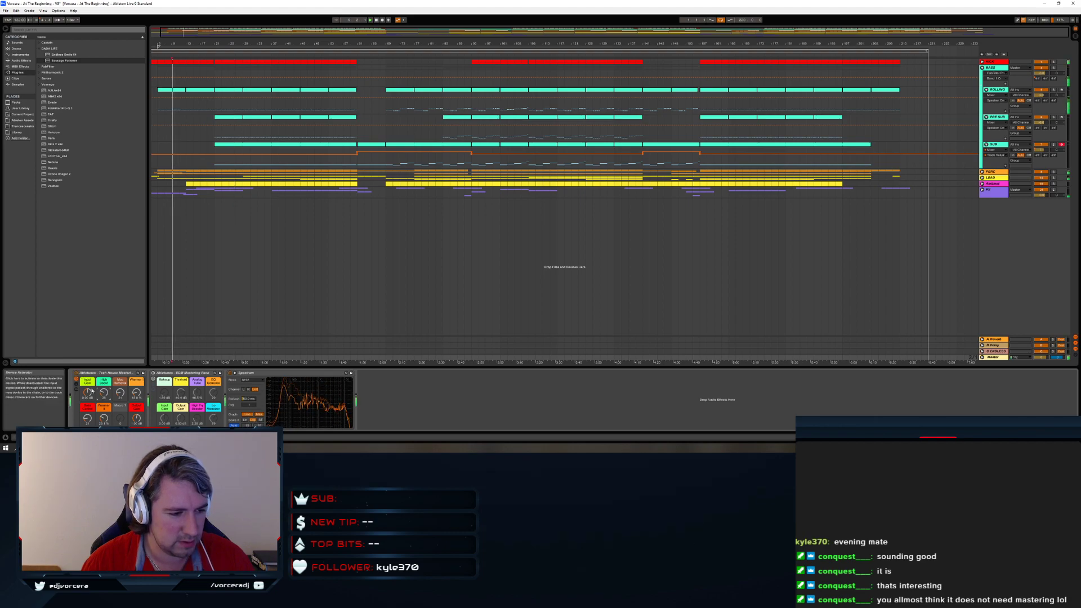
# Replay from the first SUB clip and adjust the third and fourth macros of the Master track's Tech House mastering rack
pyautogui.click(212, 159)
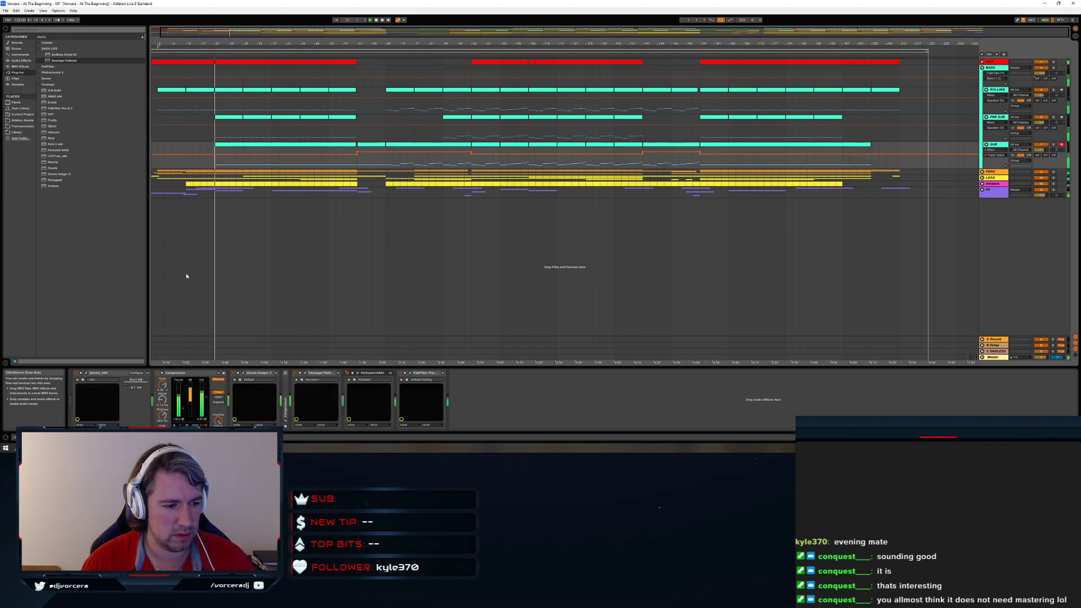
pyautogui.click(208, 357)
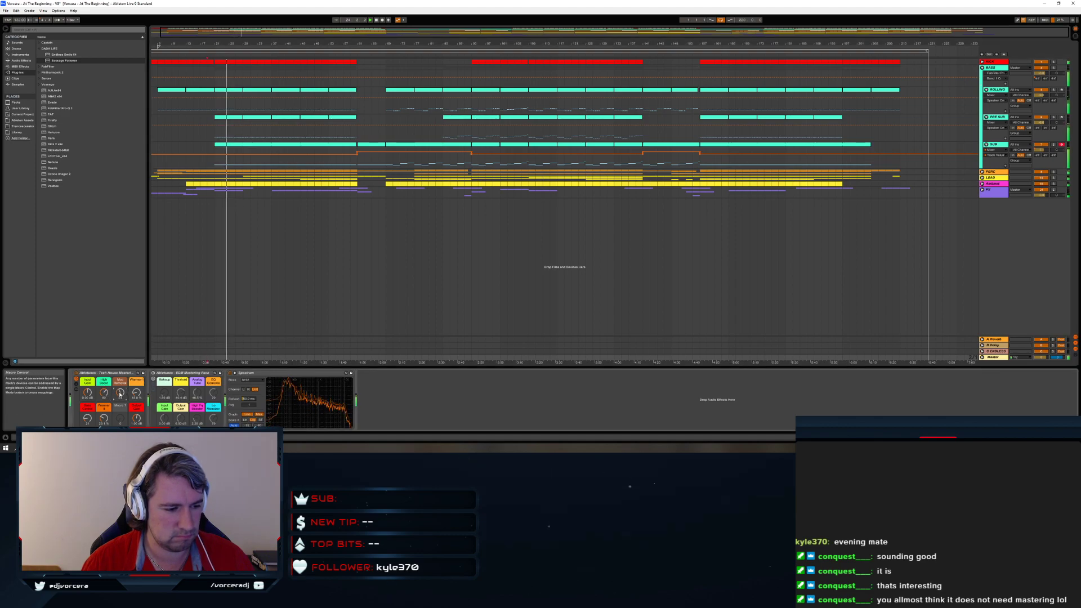
pyautogui.moveTo(120, 394); pyautogui.dragTo(120, 435)
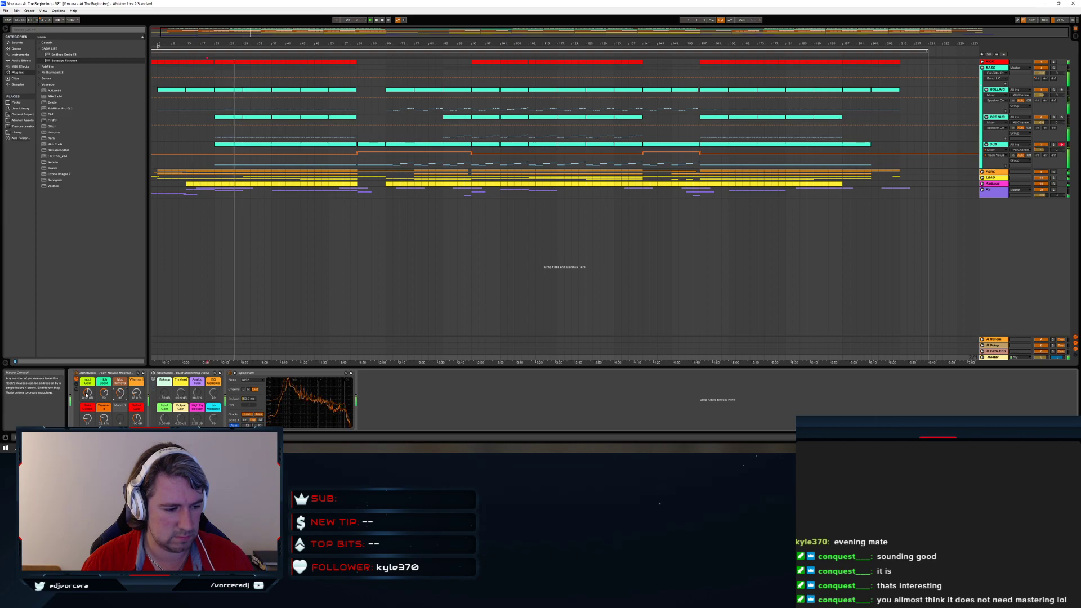
pyautogui.moveTo(137, 395); pyautogui.dragTo(136, 387)
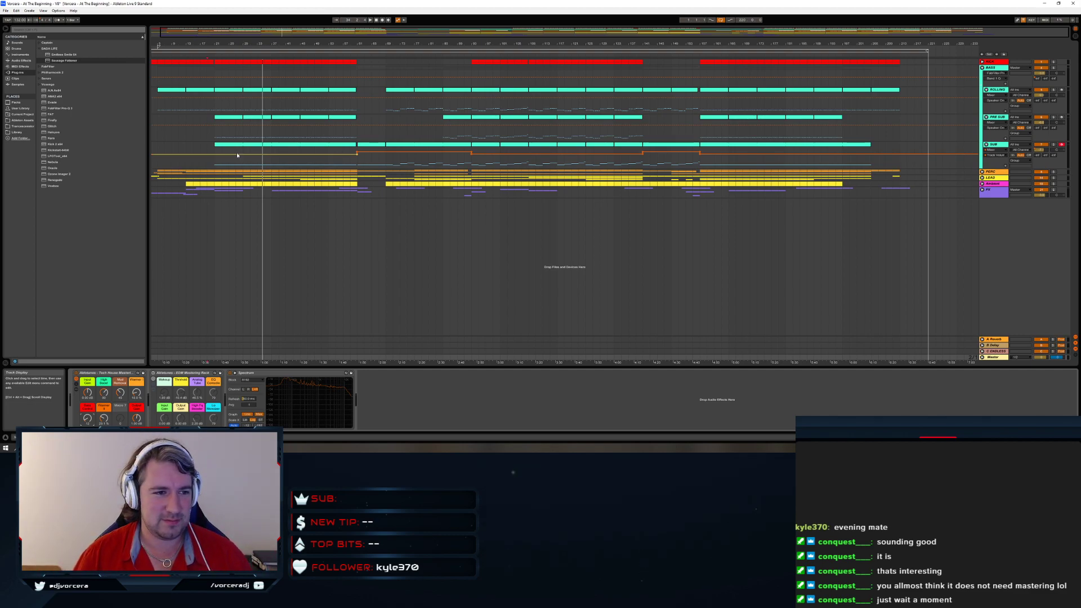
# Play the arrangement from the first SUB clip and audition the first red section
pyautogui.click(215, 162)
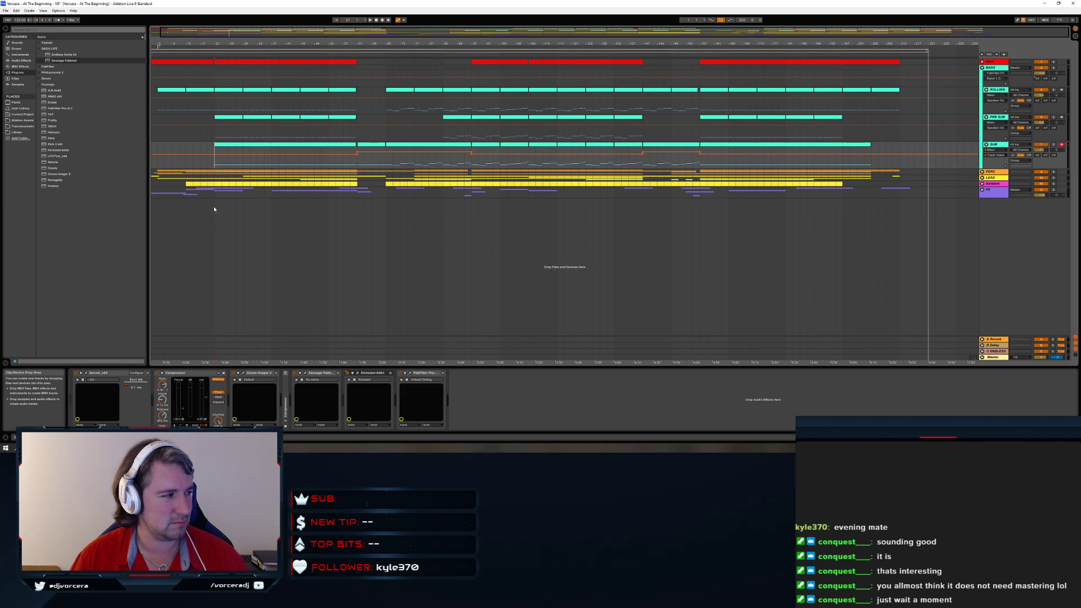
pyautogui.press('space')
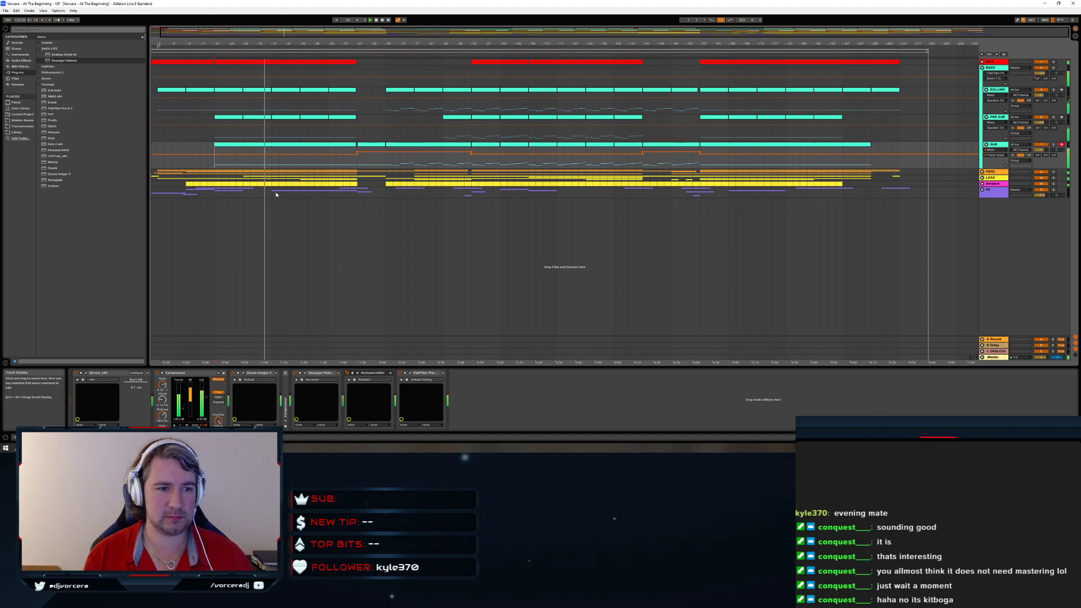
pyautogui.moveTo(271, 43); pyautogui.dragTo(325, 71)
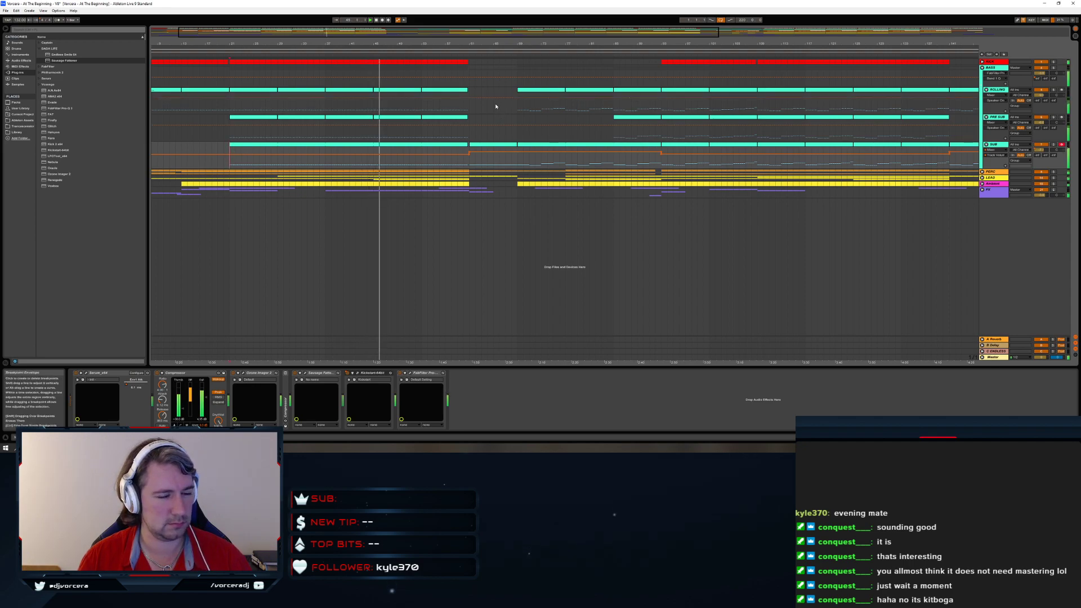
pyautogui.moveTo(507, 45); pyautogui.dragTo(387, 44)
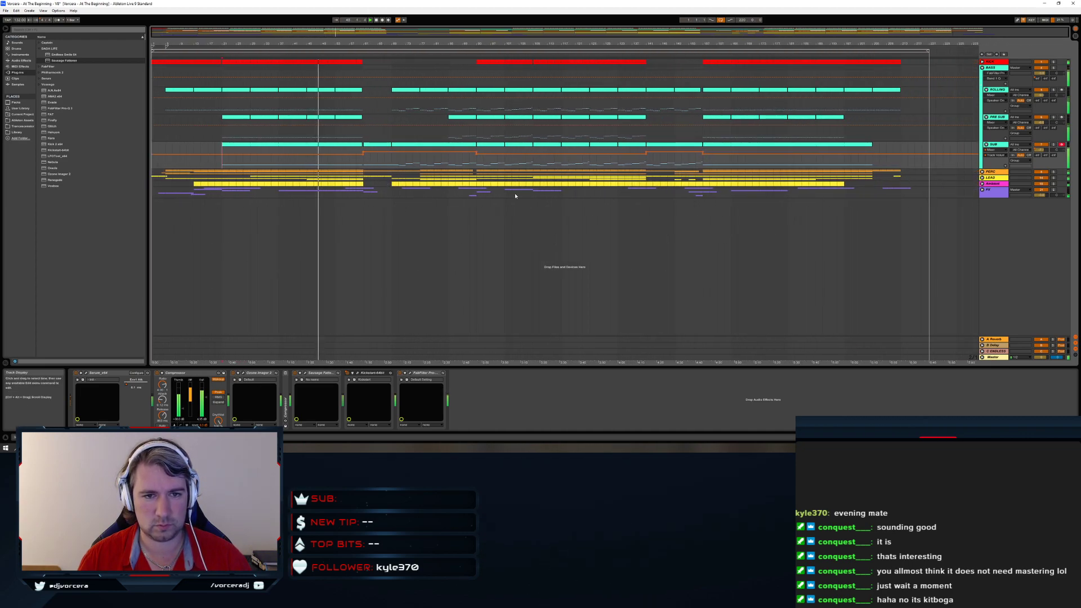
# Restart playback from a point on the FX track early in the middle red section
pyautogui.click(477, 195)
pyautogui.moveTo(589, 44); pyautogui.dragTo(589, 76)
pyautogui.press('space')
pyautogui.click(413, 193)
pyautogui.press('space')
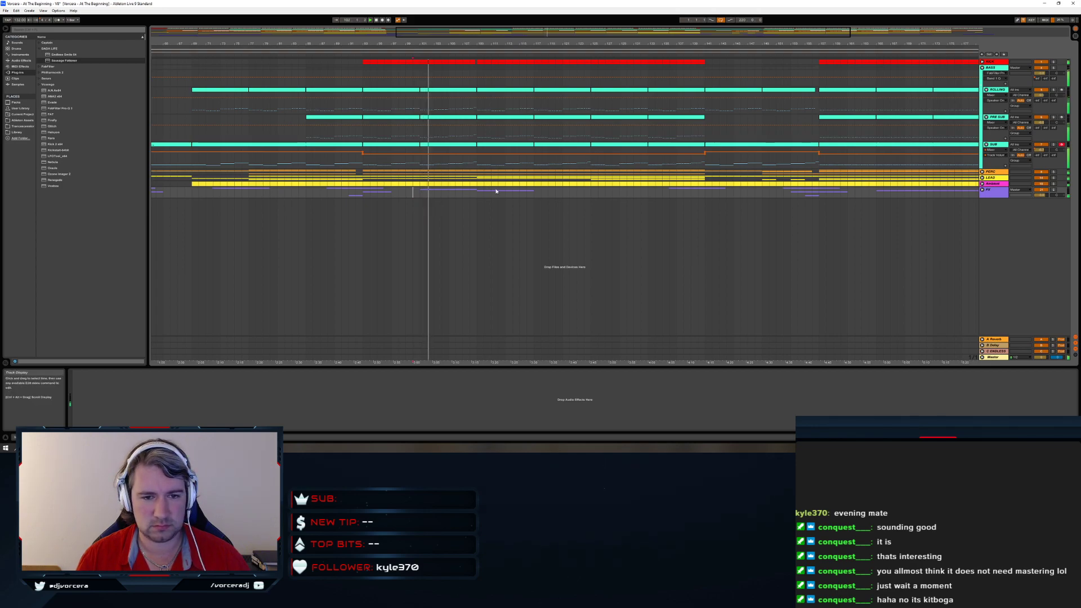
# Expand the FX group to show its tracks and briefly unfold its second and third tracks for inspection
pyautogui.click(983, 190)
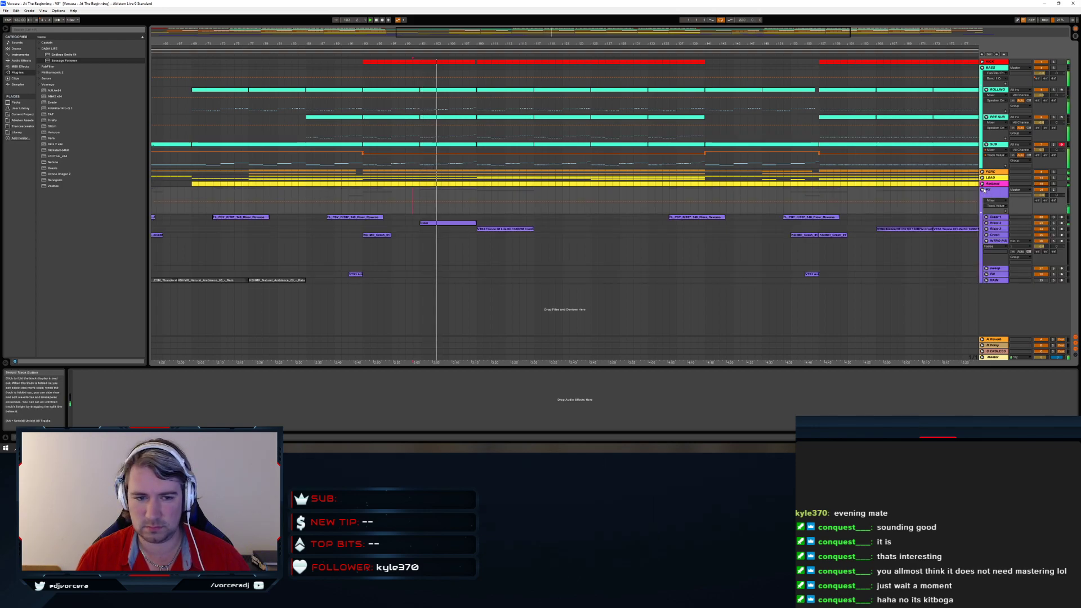
pyautogui.click(987, 230)
pyautogui.click(986, 229)
pyautogui.click(987, 224)
pyautogui.click(987, 224)
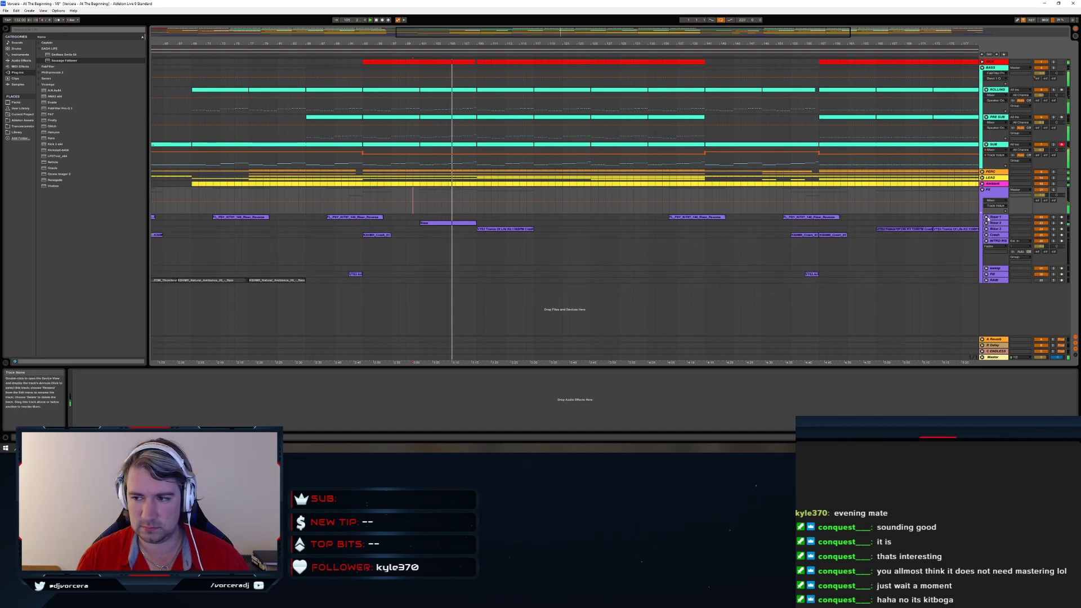
# Collapse the FX group, briefly unfold the LEAD group to inspect its tracks, and stop playback
pyautogui.click(982, 189)
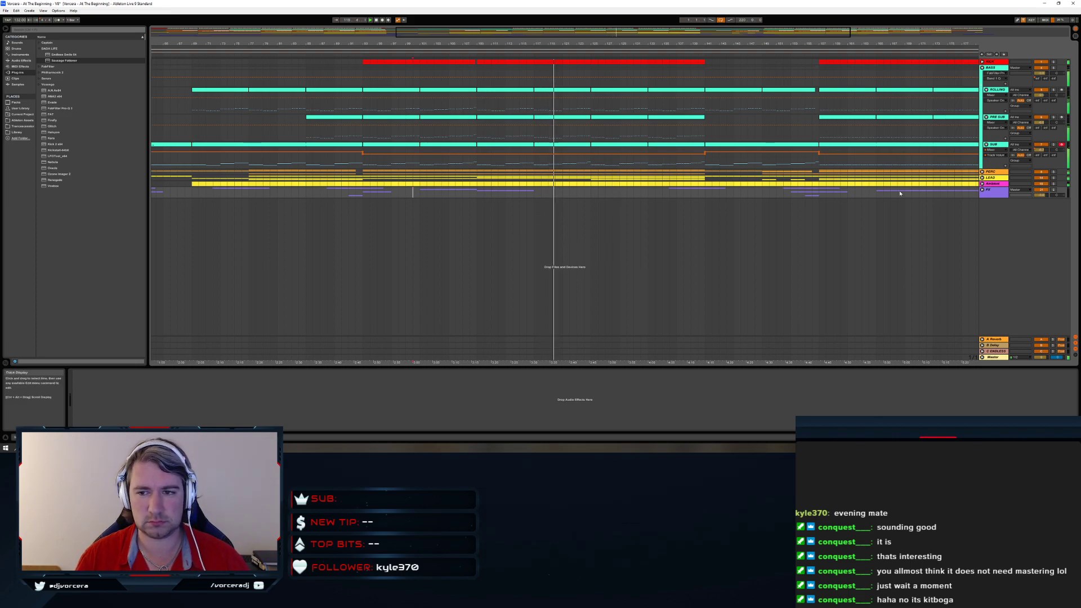
pyautogui.click(983, 178)
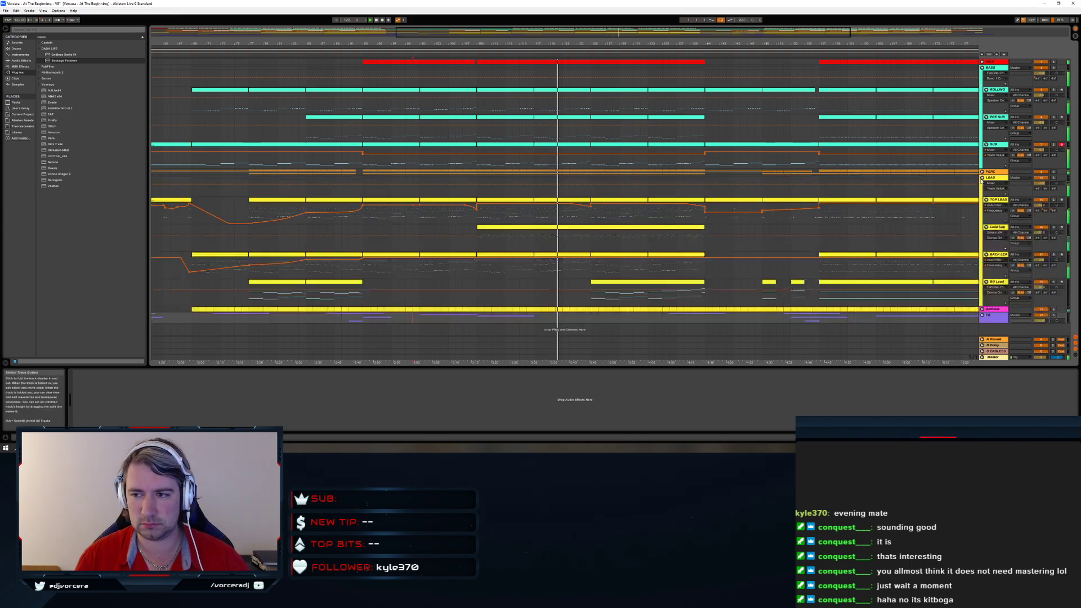
pyautogui.click(983, 178)
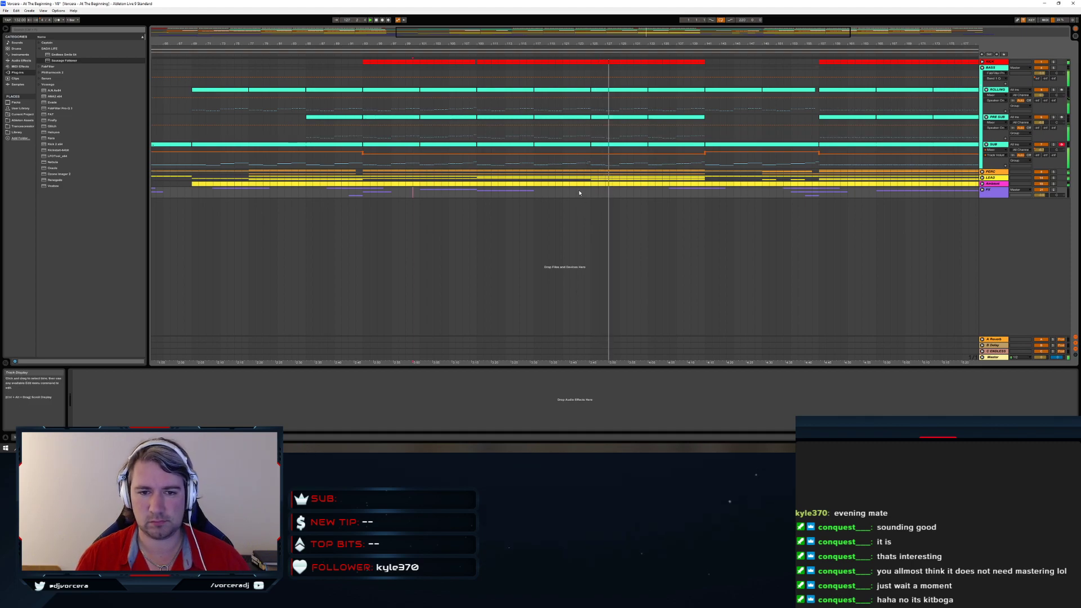
pyautogui.press('space')
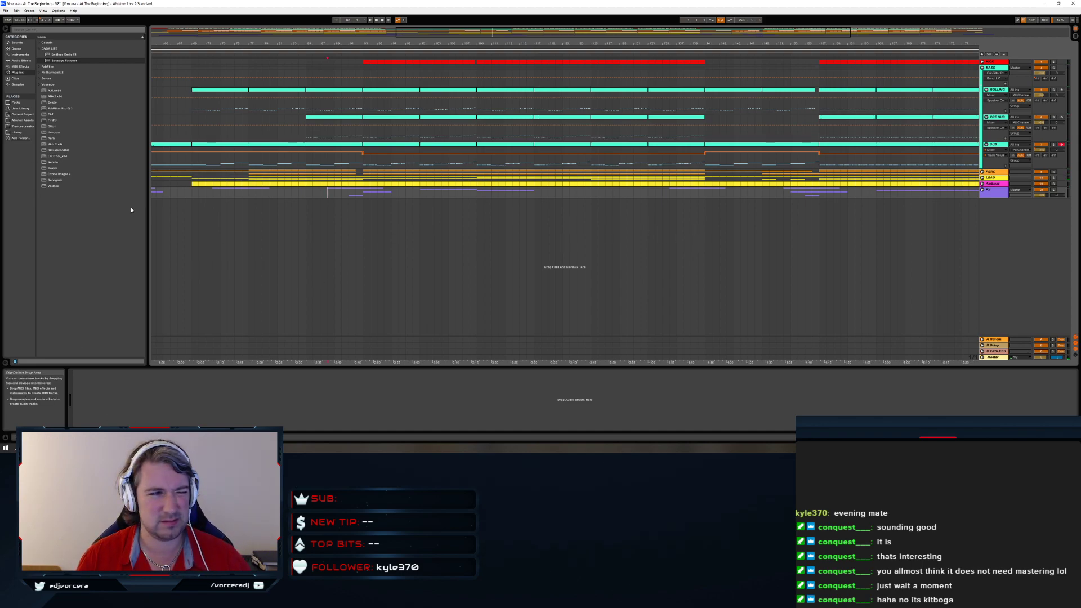
# Open the Ableton Assets place in the browser and expand its Samples folder to show the sample packs
pyautogui.click(25, 128)
pyautogui.click(23, 115)
pyautogui.click(22, 121)
pyautogui.click(39, 42)
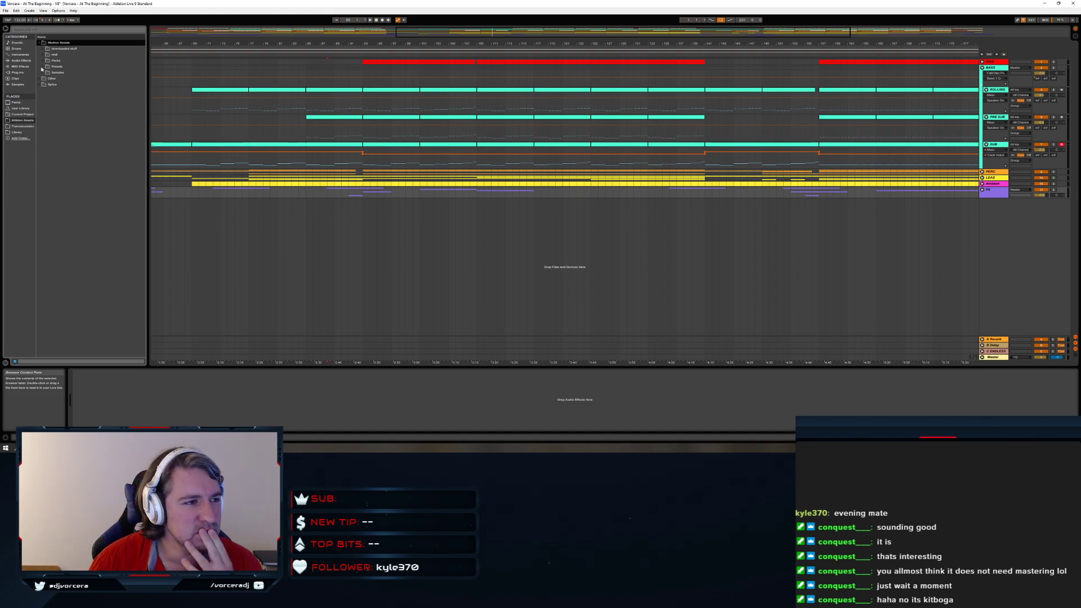
pyautogui.click(44, 72)
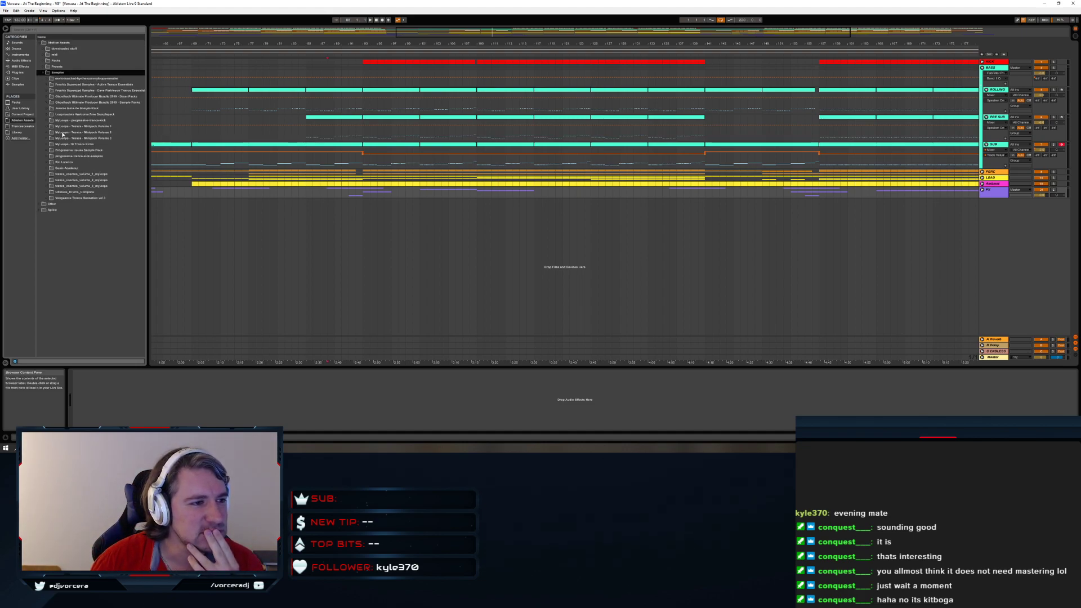
# Browse the Vengeance Trance Sensation pack and audition melody samples from its third kit's bassline and melody folder
pyautogui.click(50, 198)
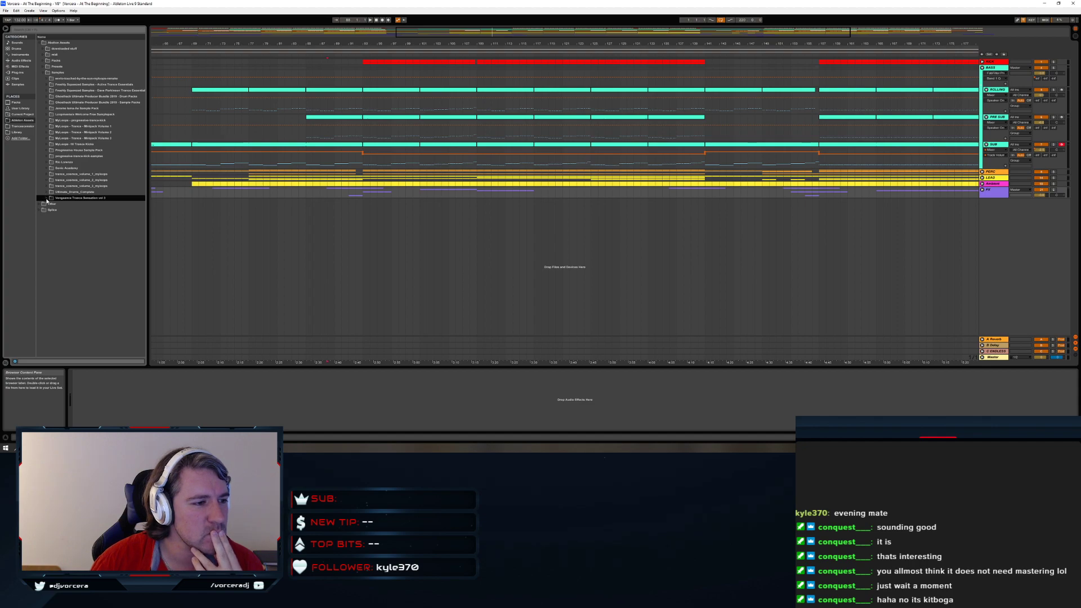
pyautogui.click(46, 199)
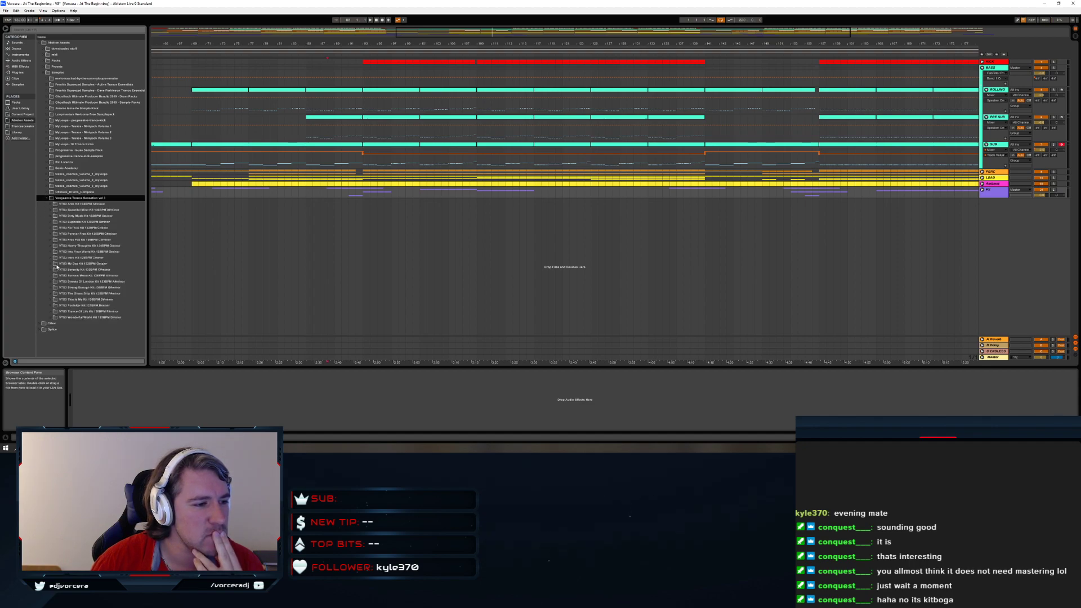
pyautogui.click(50, 228)
pyautogui.click(49, 229)
pyautogui.click(50, 216)
pyautogui.click(55, 222)
pyautogui.click(54, 223)
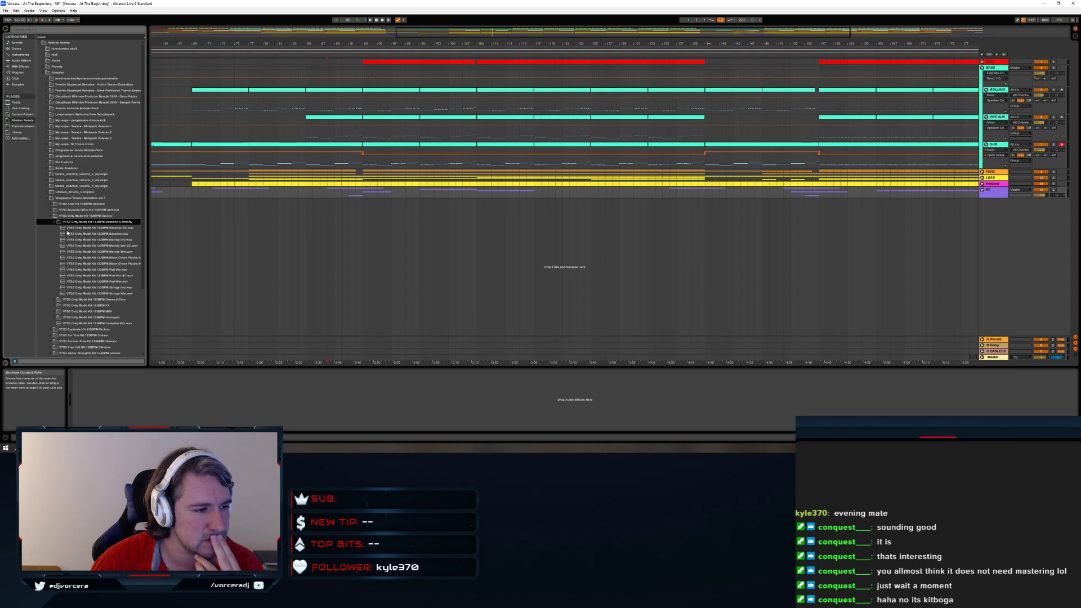
pyautogui.click(69, 240)
pyautogui.click(72, 246)
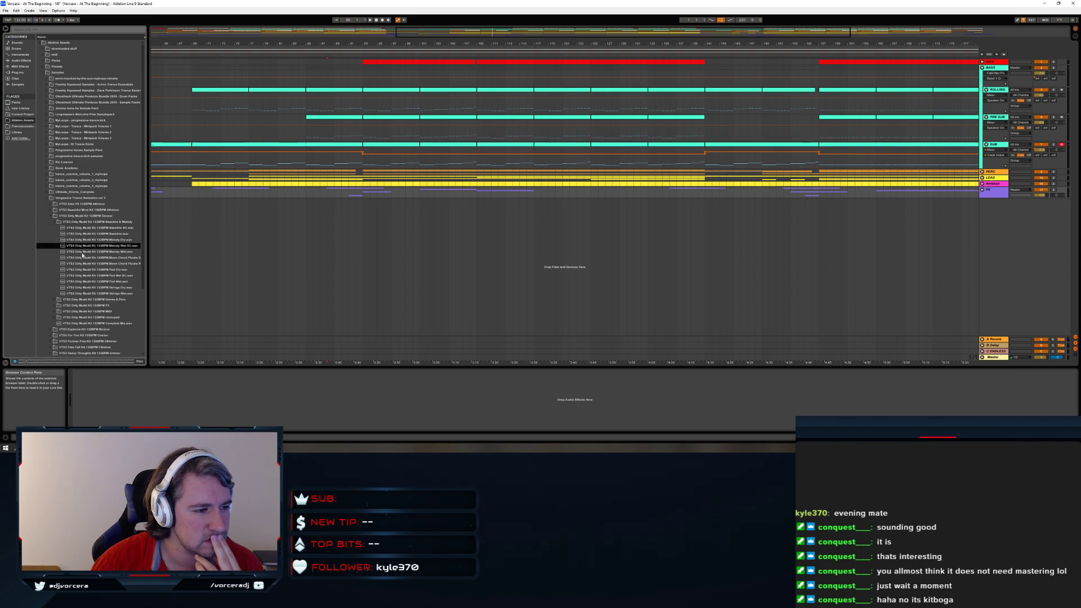
pyautogui.click(52, 216)
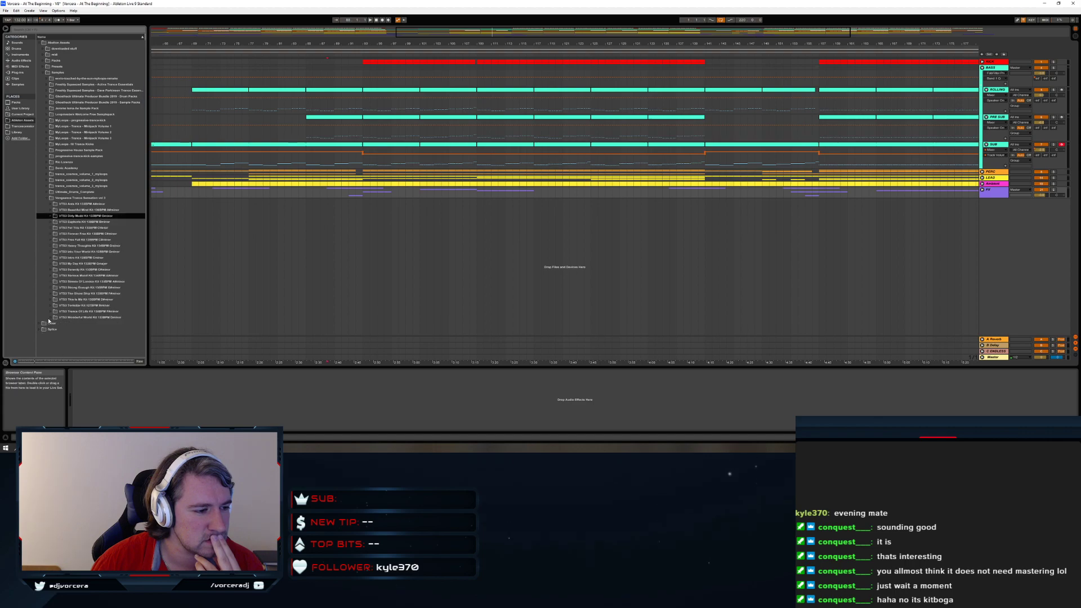
# Close the Vengeance pack, check the Loopmasters pack's folders, and expand the Jerome Isma-Ae sample pack
pyautogui.click(45, 198)
pyautogui.click(48, 115)
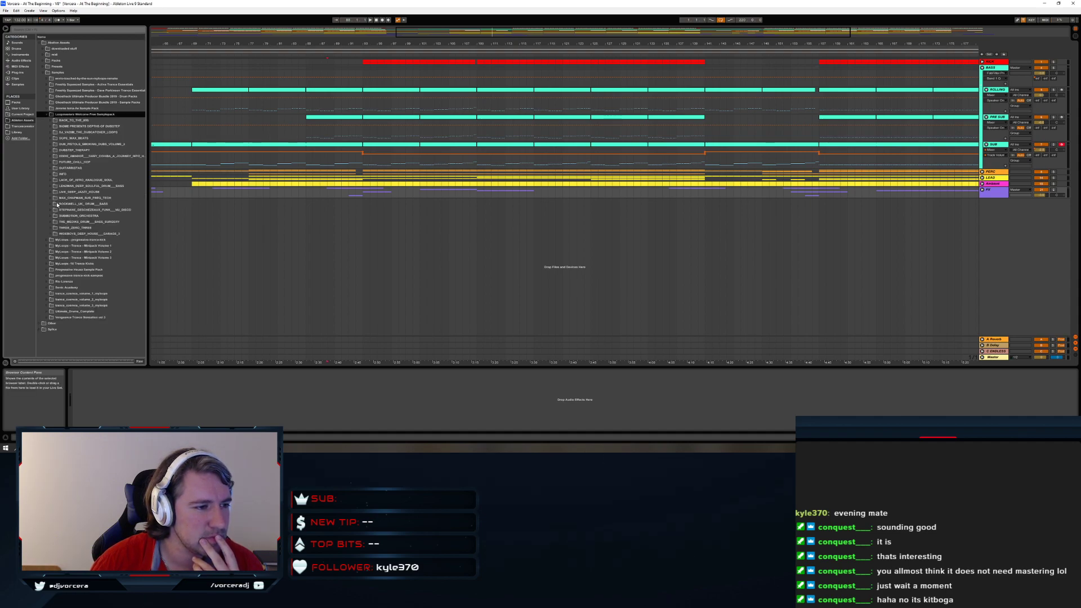
pyautogui.click(46, 115)
pyautogui.click(47, 109)
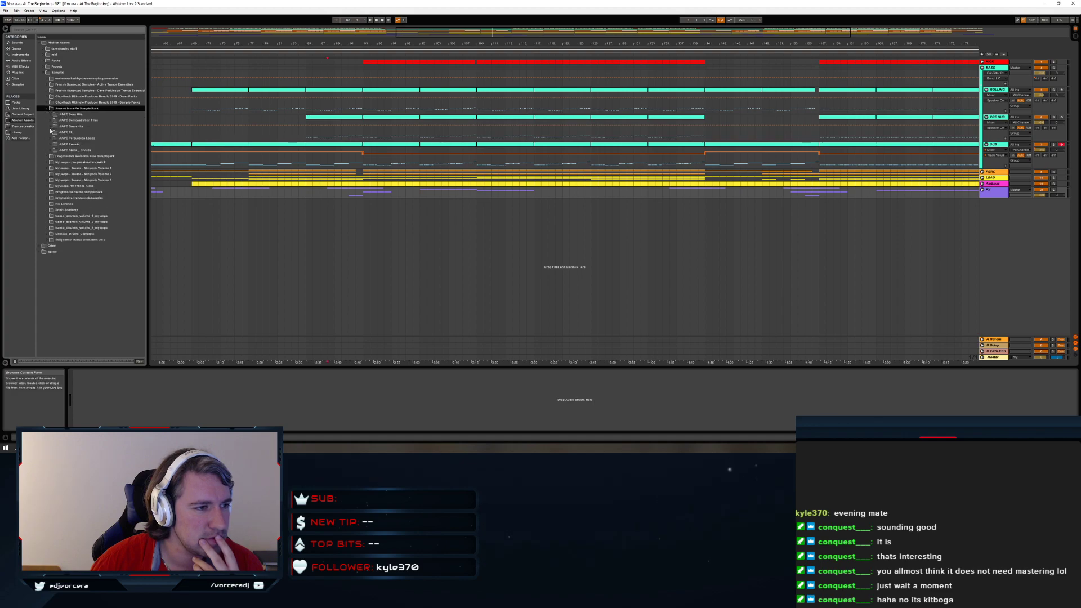
# Expand the JIAPE FX folder and audition samples from its Extras folder
pyautogui.click(51, 132)
pyautogui.click(55, 145)
pyautogui.press('Down')
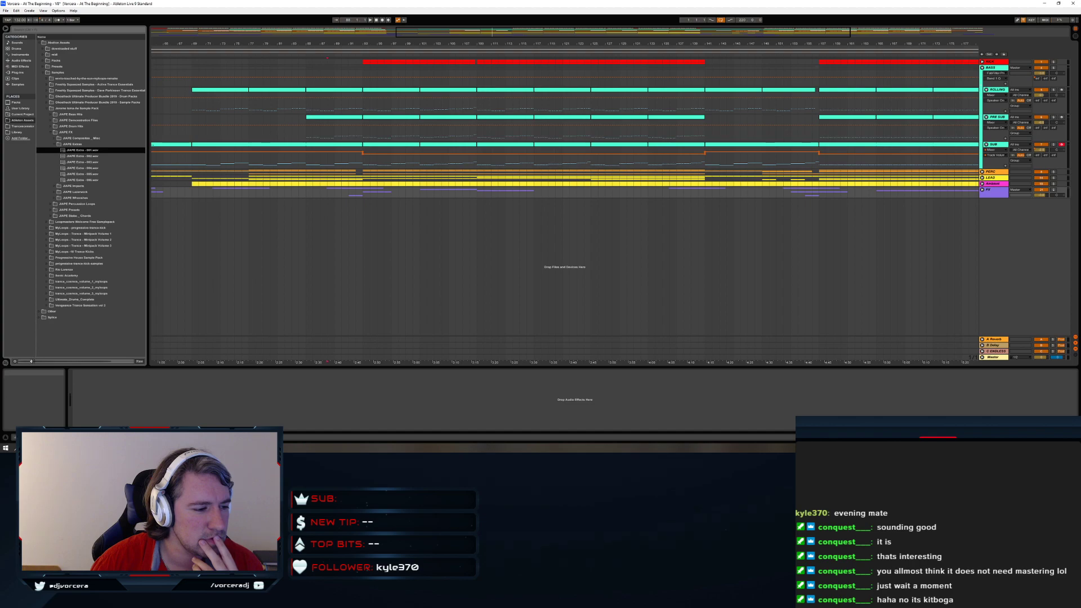
pyautogui.click(94, 169)
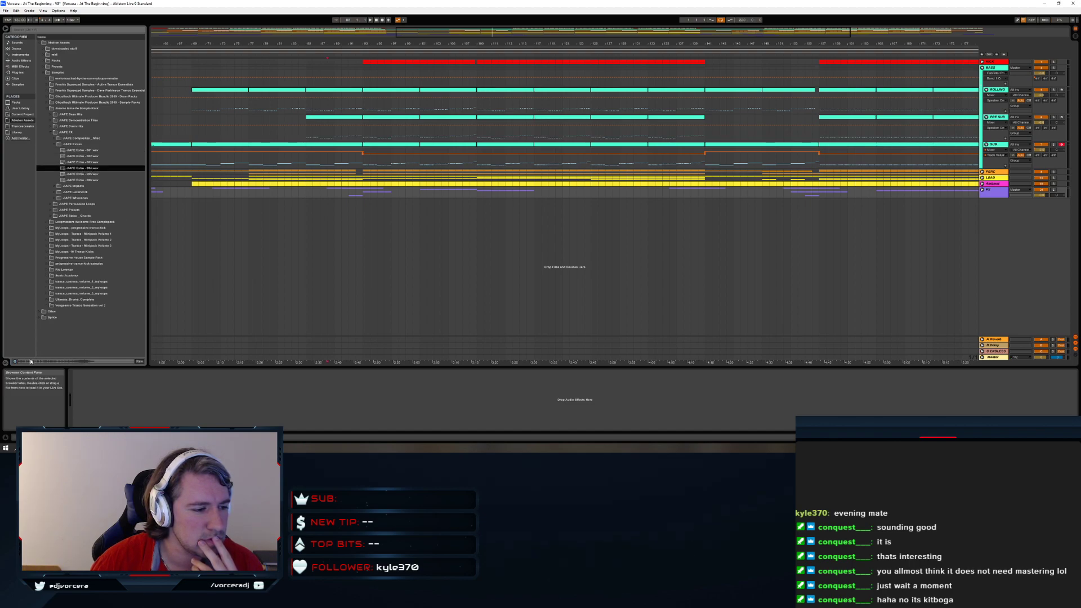
pyautogui.click(77, 181)
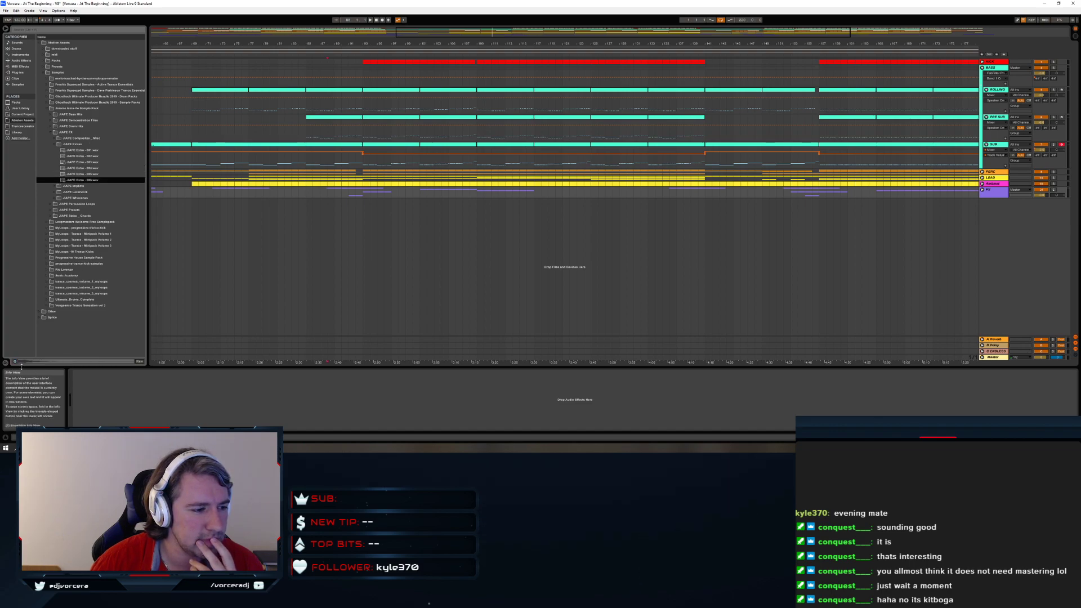
# Switch from the Extras to the JIAPE Composites & Misc folder and audition its samples from 001 through 020
pyautogui.click(54, 144)
pyautogui.click(55, 138)
pyautogui.click(55, 144)
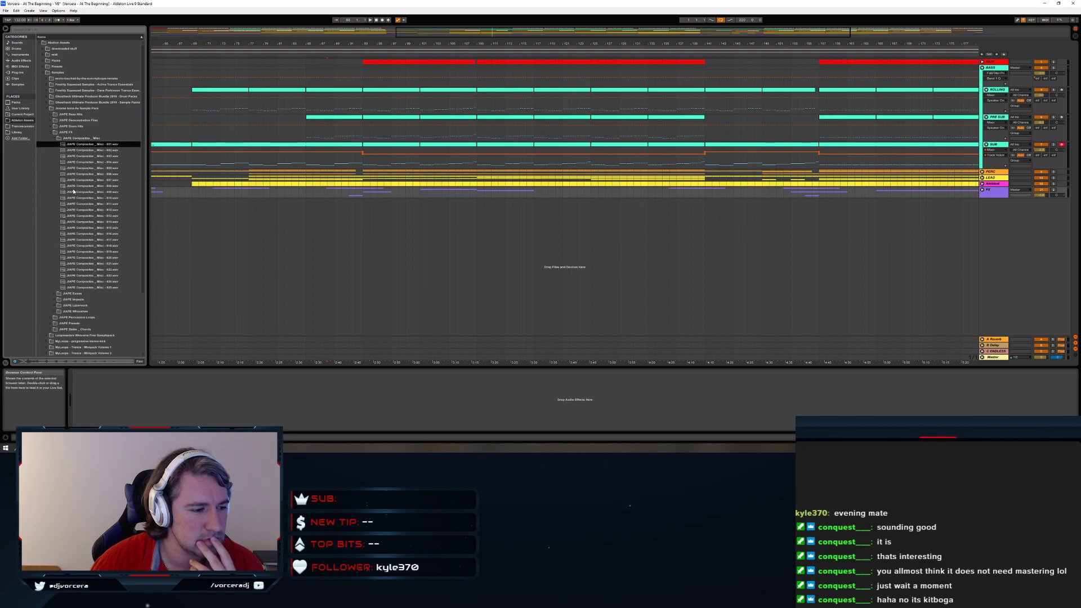
pyautogui.click(88, 157)
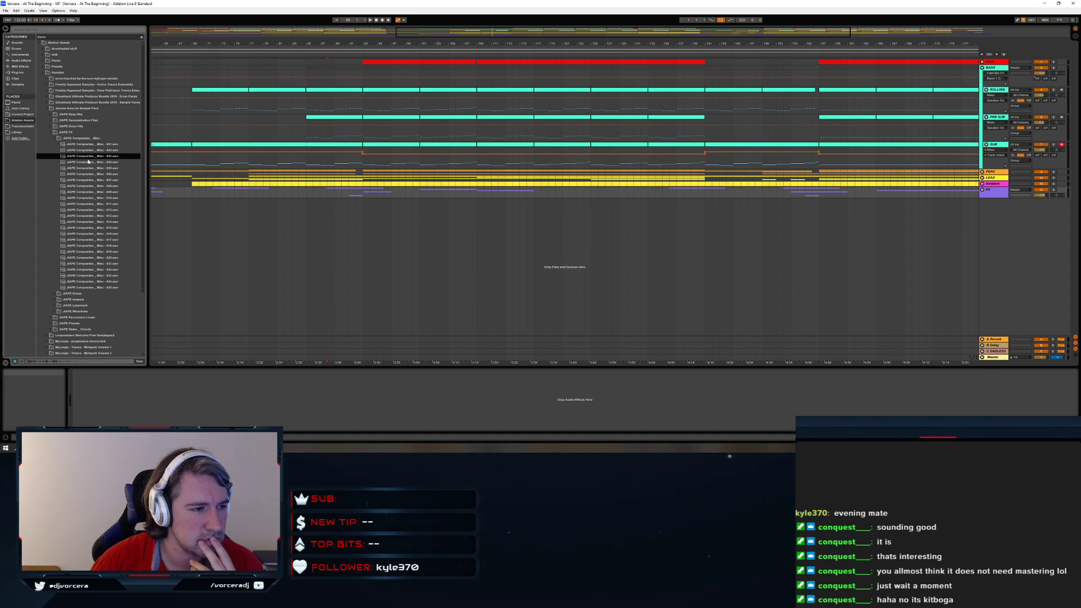
pyautogui.click(89, 170)
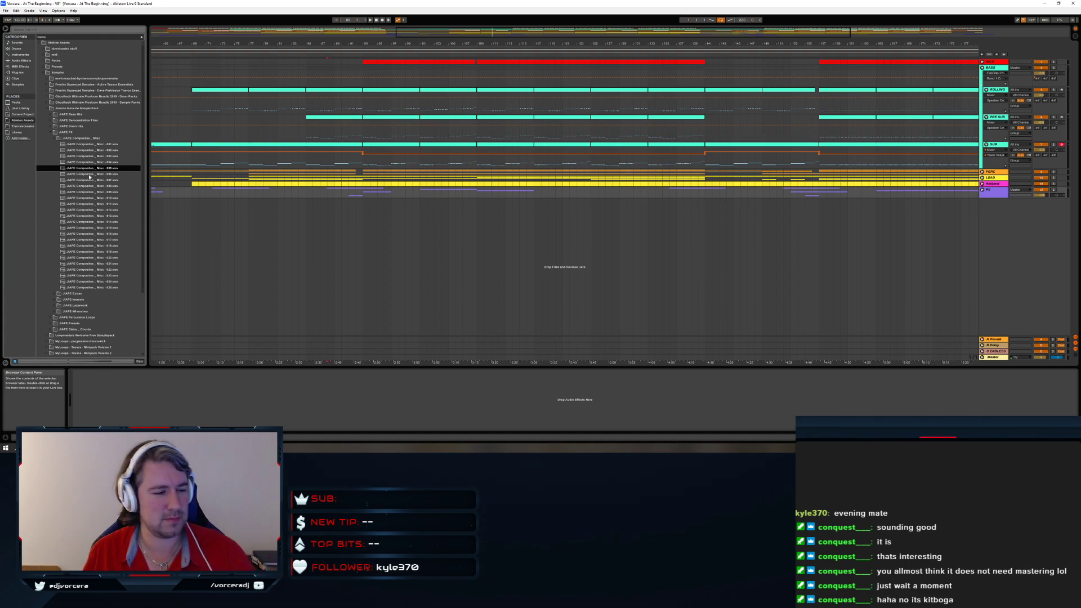
pyautogui.click(89, 175)
pyautogui.press('Down')
pyautogui.press('Down')
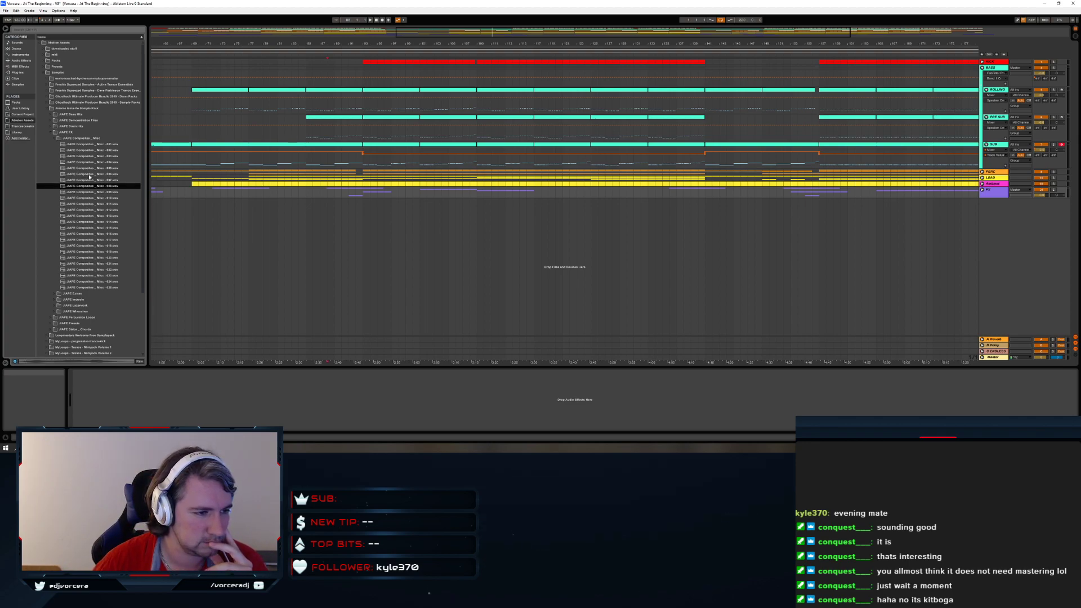
pyautogui.press('Down')
pyautogui.press('Down')
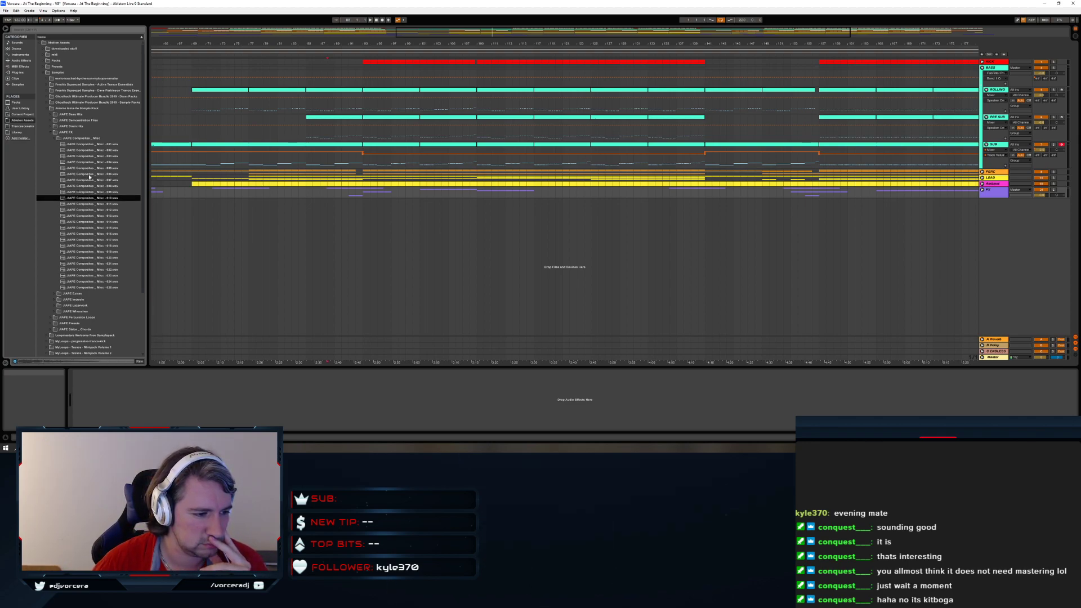
pyautogui.press('Down')
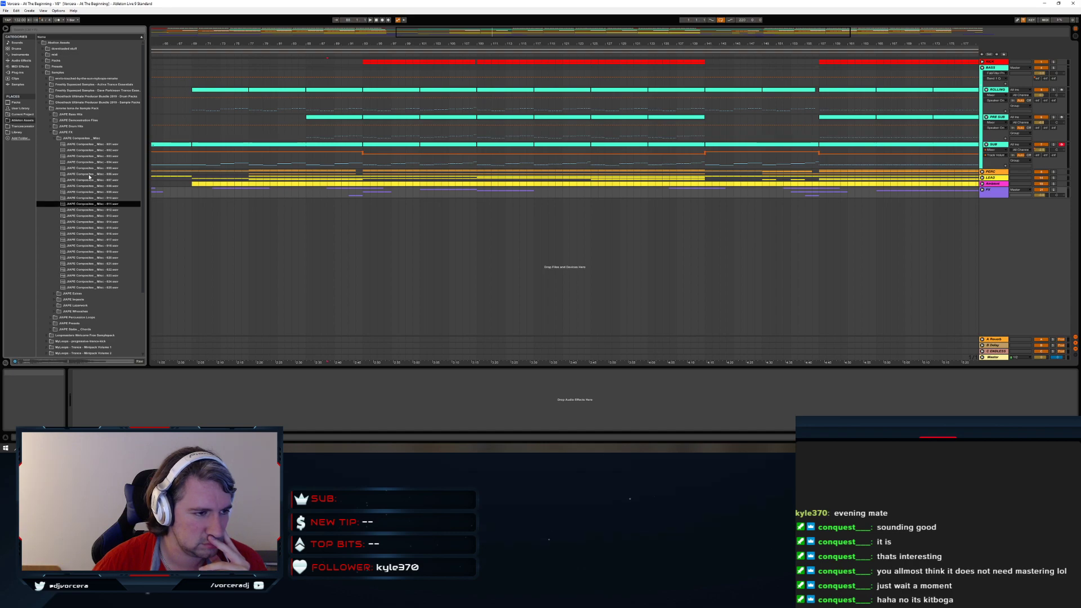
pyautogui.press('Down')
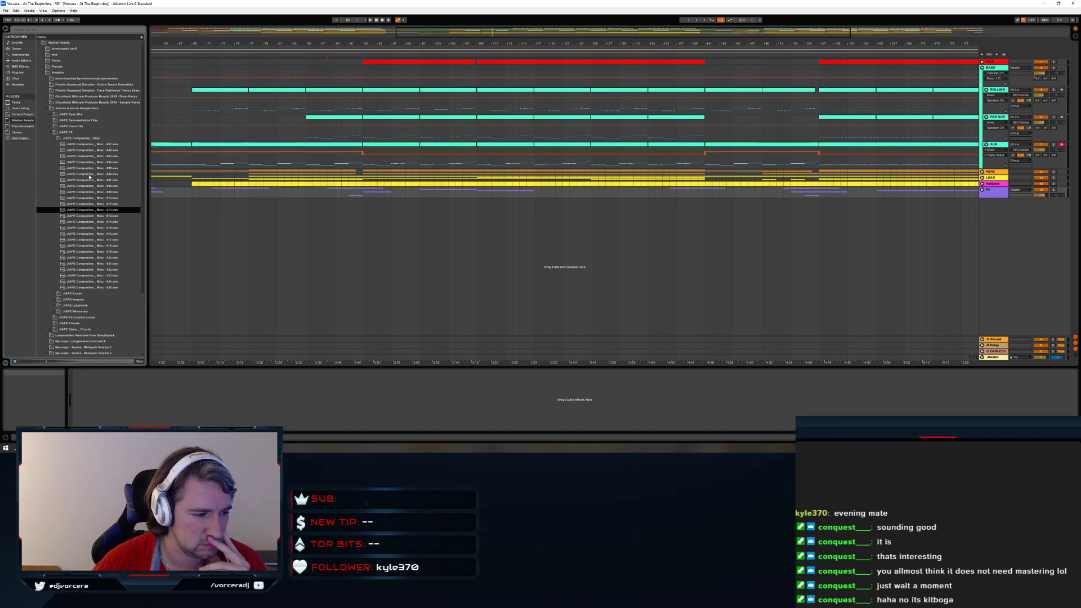
pyautogui.press('Down')
pyautogui.press('Down')
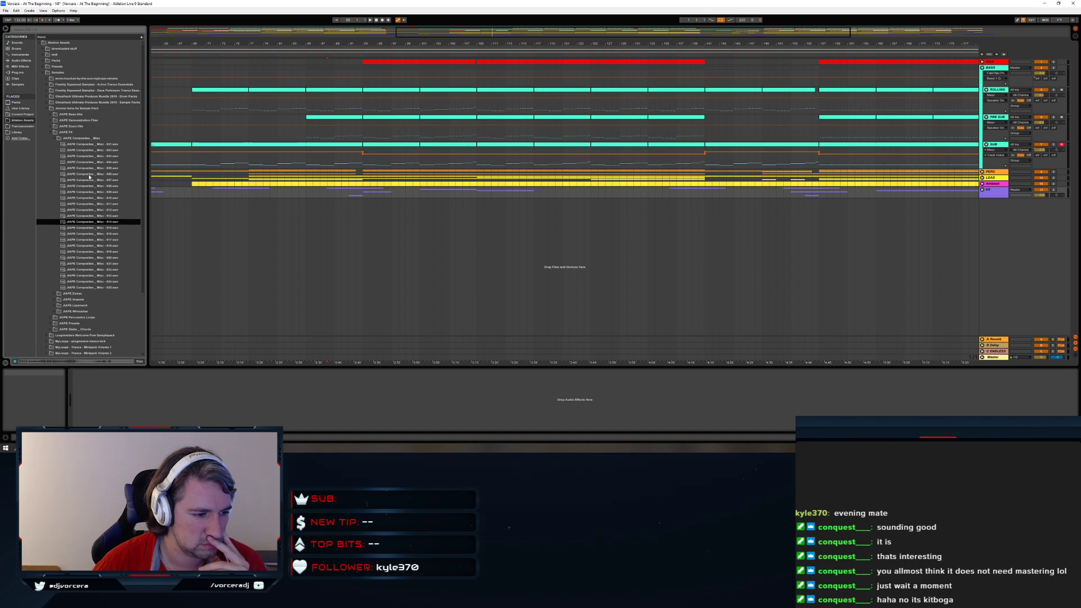
pyautogui.press('Down')
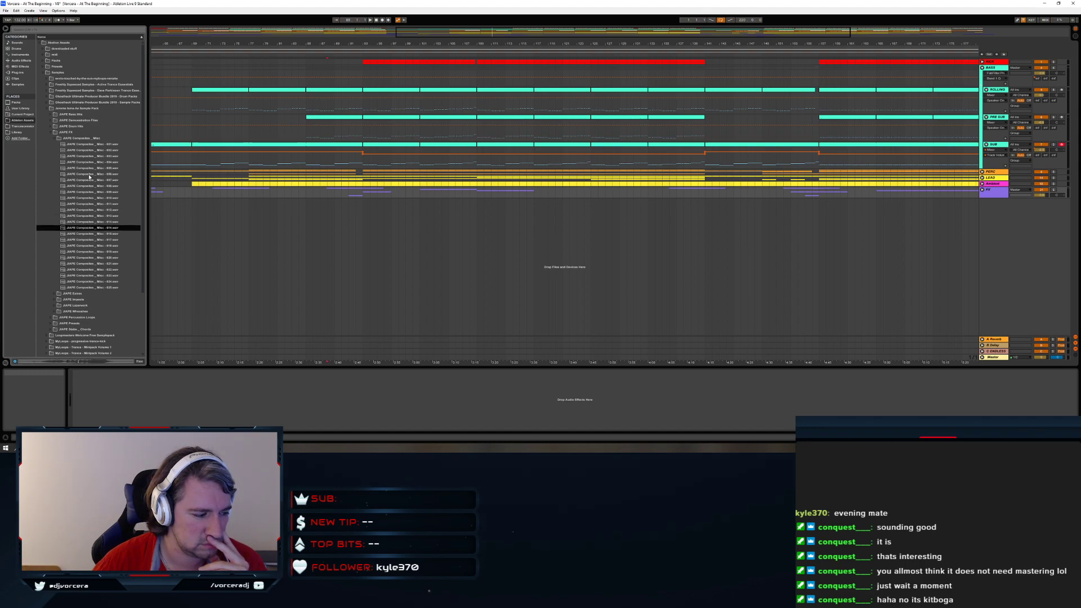
pyautogui.press('Down')
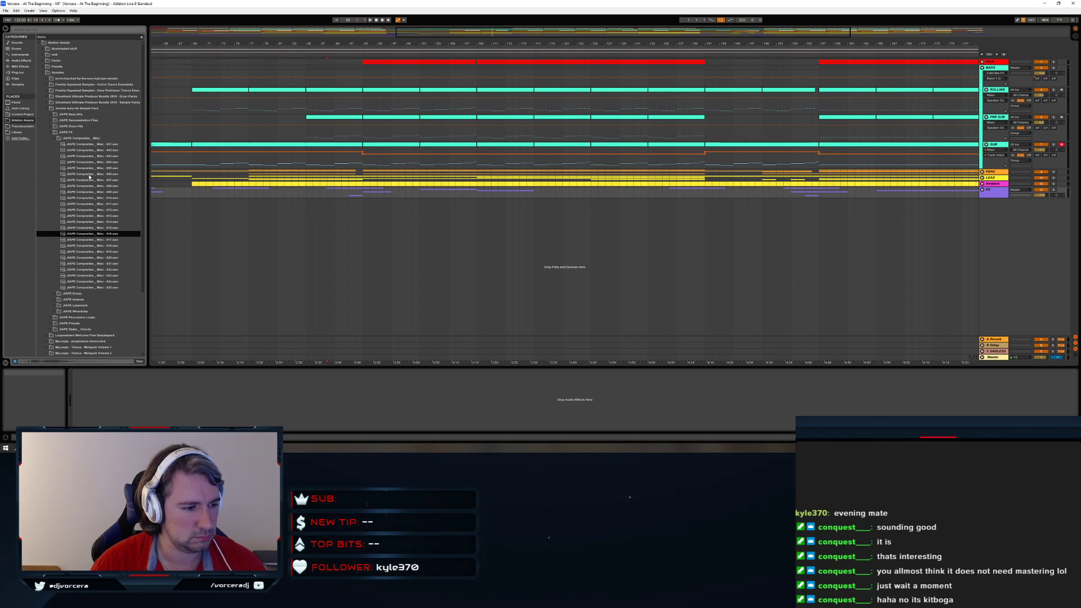
pyautogui.press('Down')
pyautogui.press('Down')
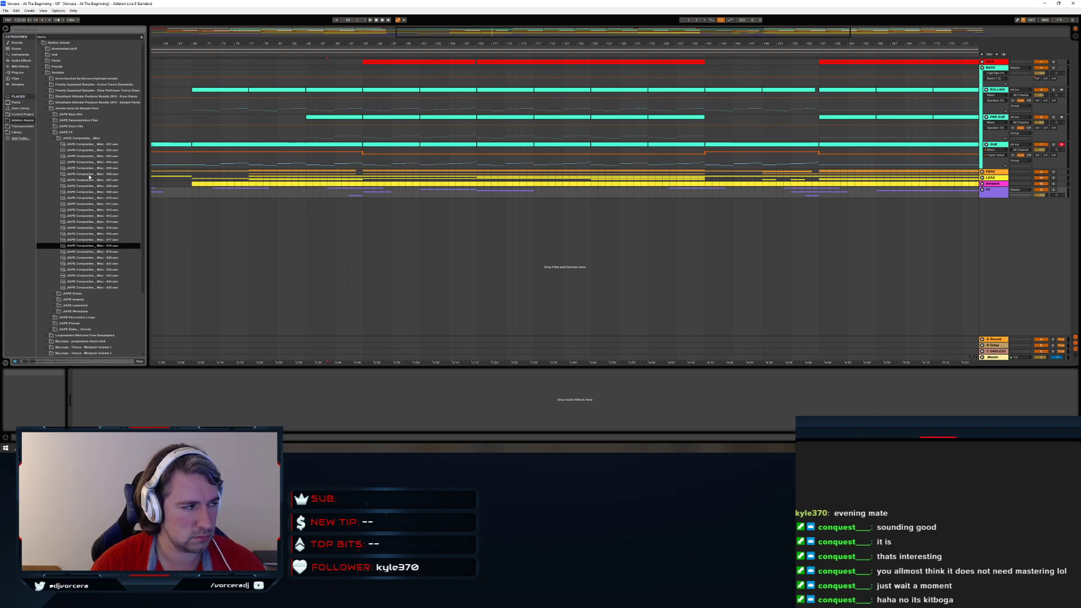
pyautogui.press('Down')
pyautogui.press('Down')
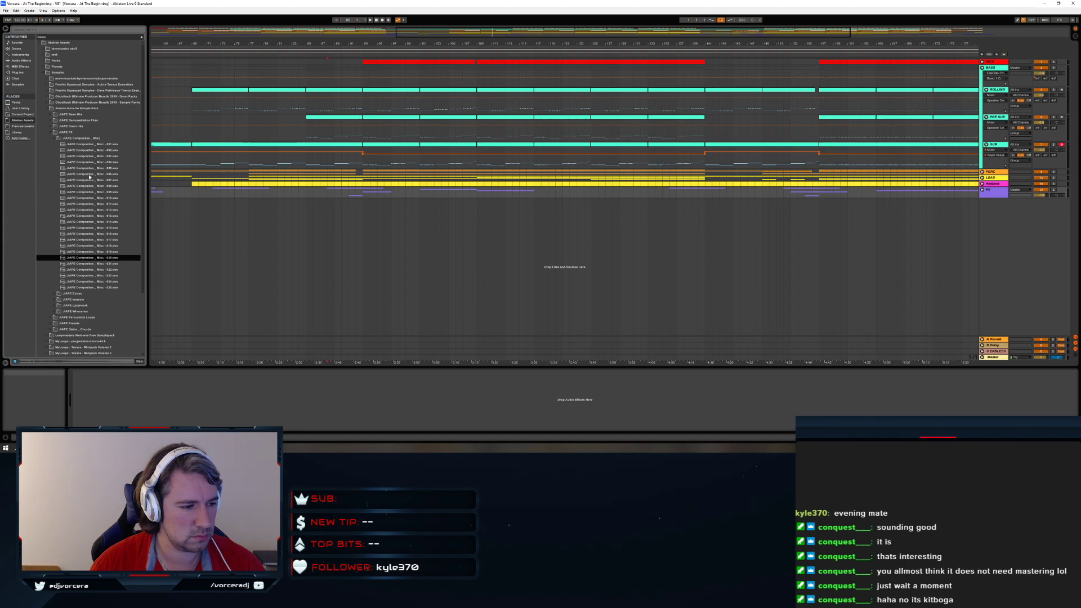
# Reset the expanded JIAPE FX folder, open its Whooshes subfolder and audition samples between 002 and 007, ending on 003
pyautogui.click(51, 133)
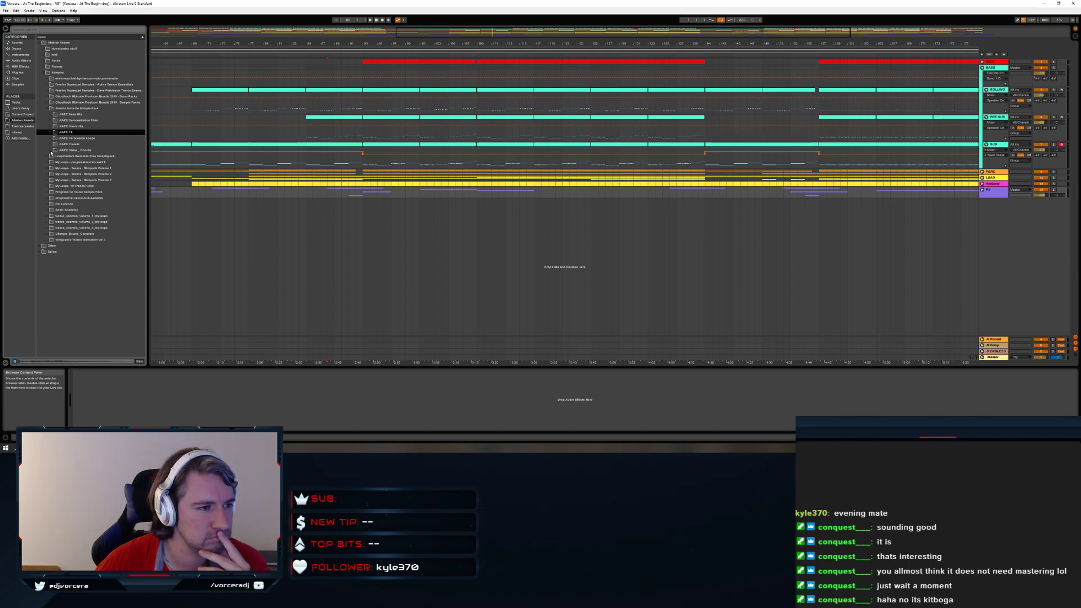
pyautogui.click(50, 132)
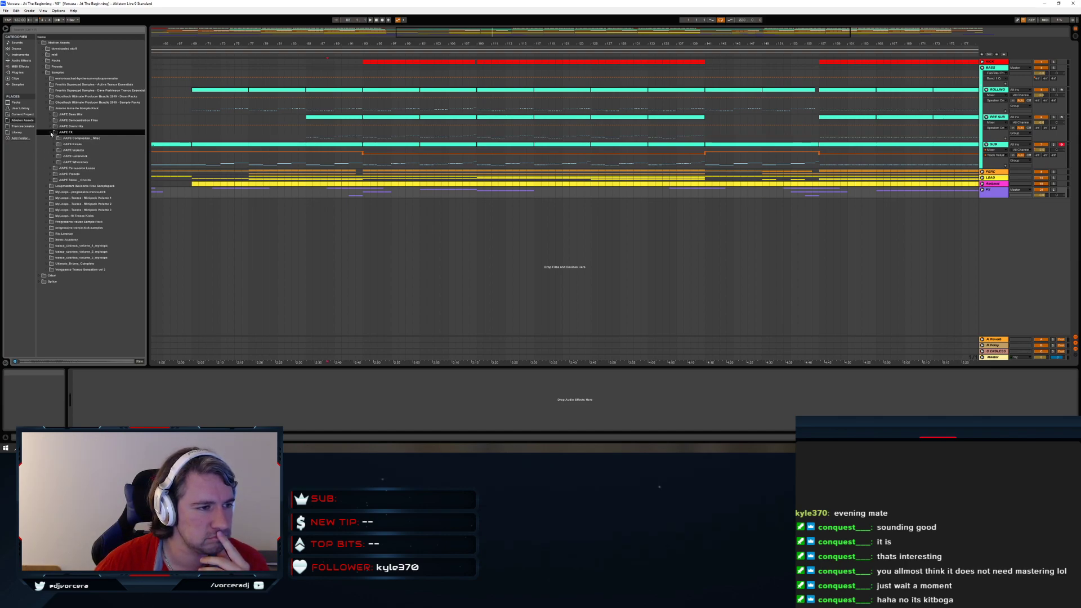
pyautogui.click(52, 162)
pyautogui.click(66, 174)
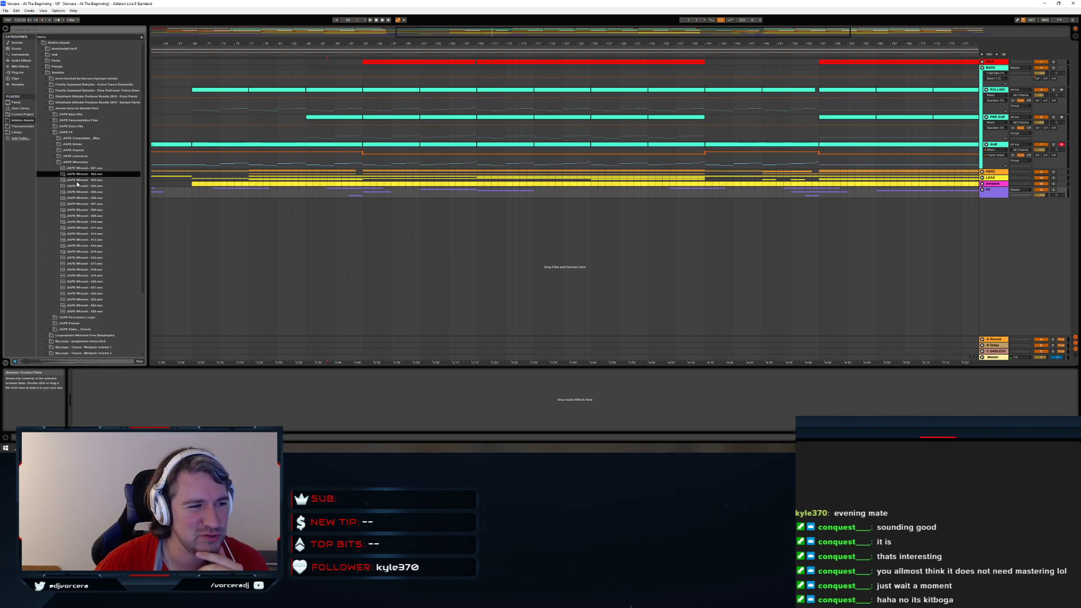
pyautogui.click(77, 181)
pyautogui.click(79, 187)
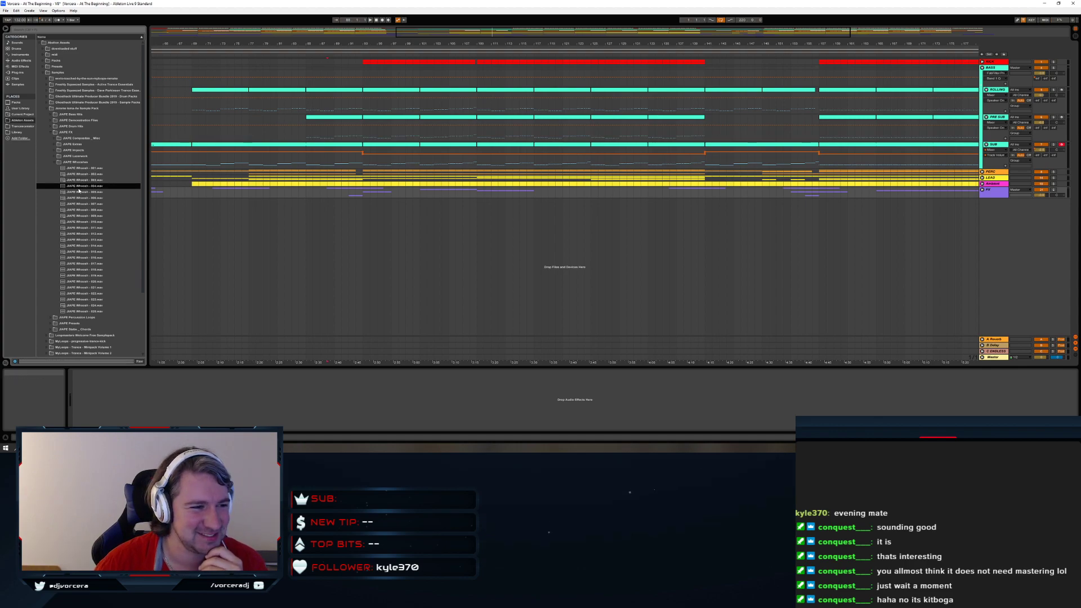
pyautogui.click(81, 193)
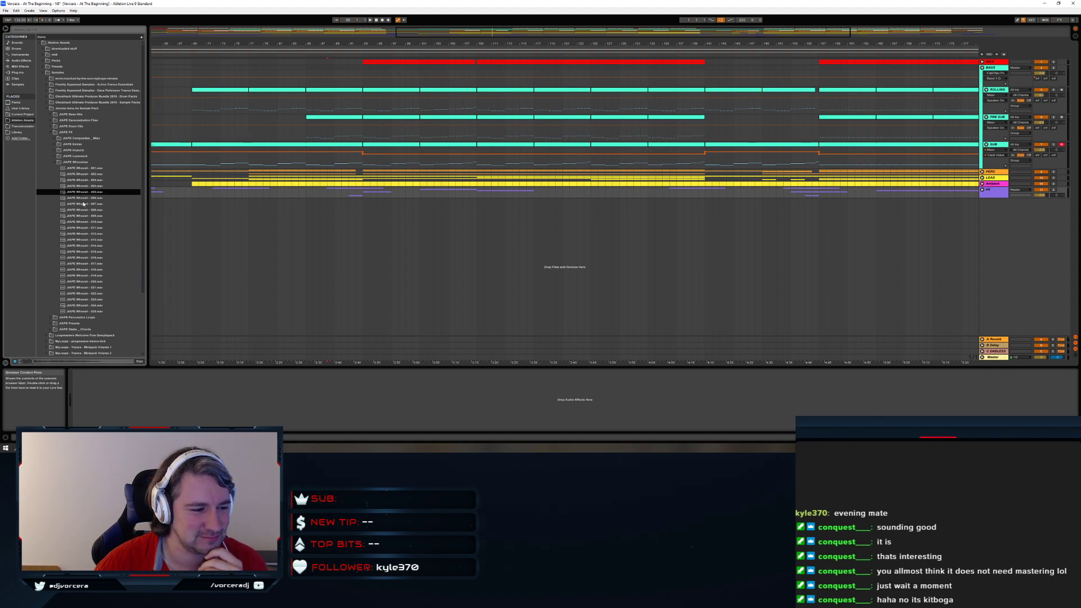
pyautogui.click(91, 204)
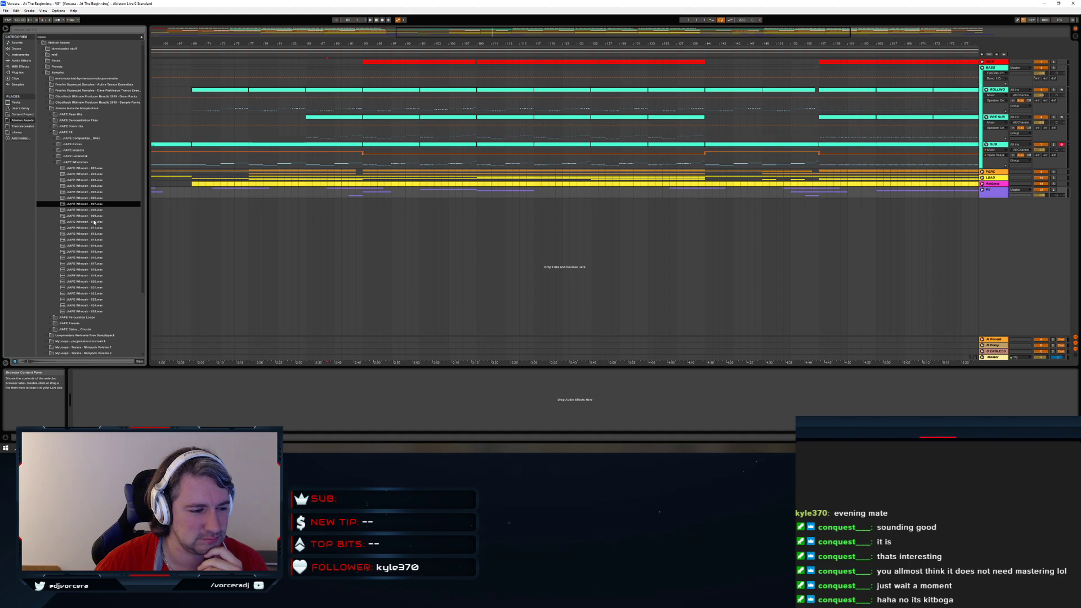
pyautogui.click(94, 192)
pyautogui.click(95, 185)
pyautogui.click(95, 180)
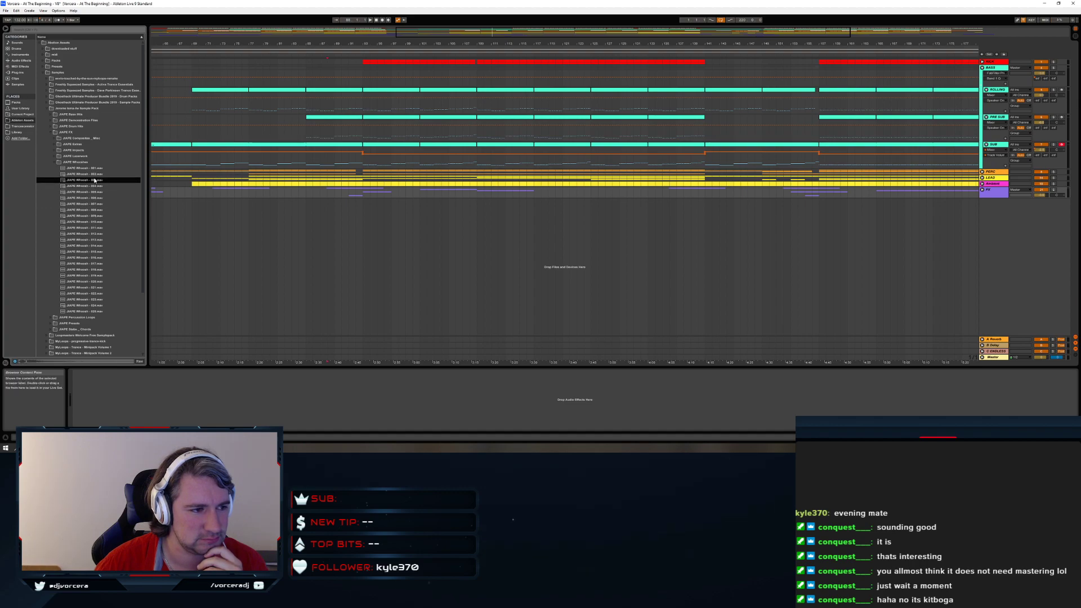
# Audition the JIAPE Whooshes samples from 007 through 020, and close the Whooshes folder
pyautogui.click(94, 203)
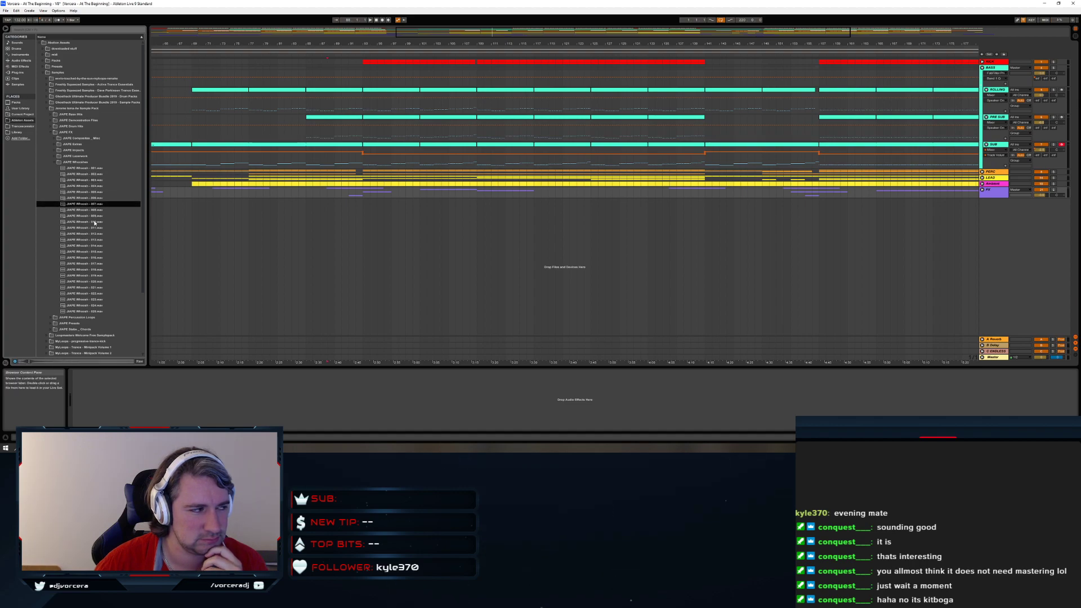
pyautogui.click(95, 222)
pyautogui.click(95, 228)
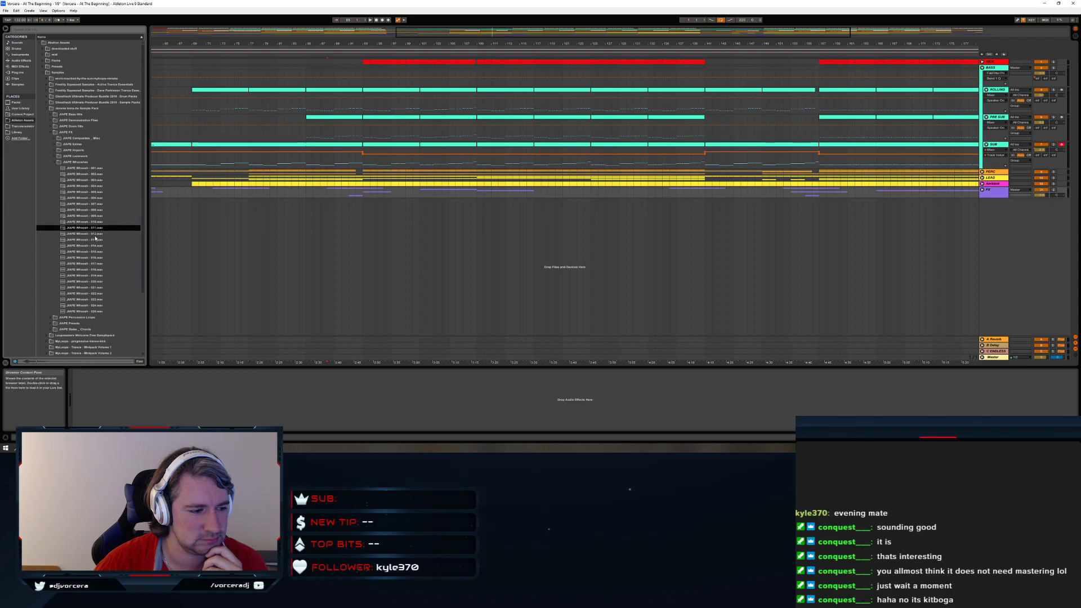
pyautogui.click(95, 233)
pyautogui.click(95, 241)
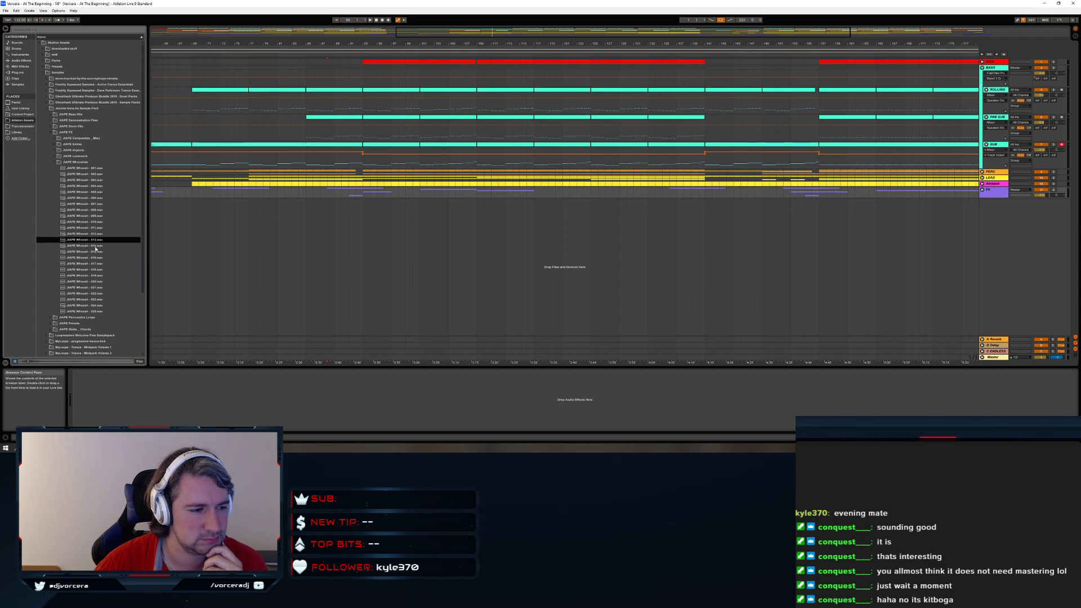
pyautogui.click(96, 246)
pyautogui.click(96, 253)
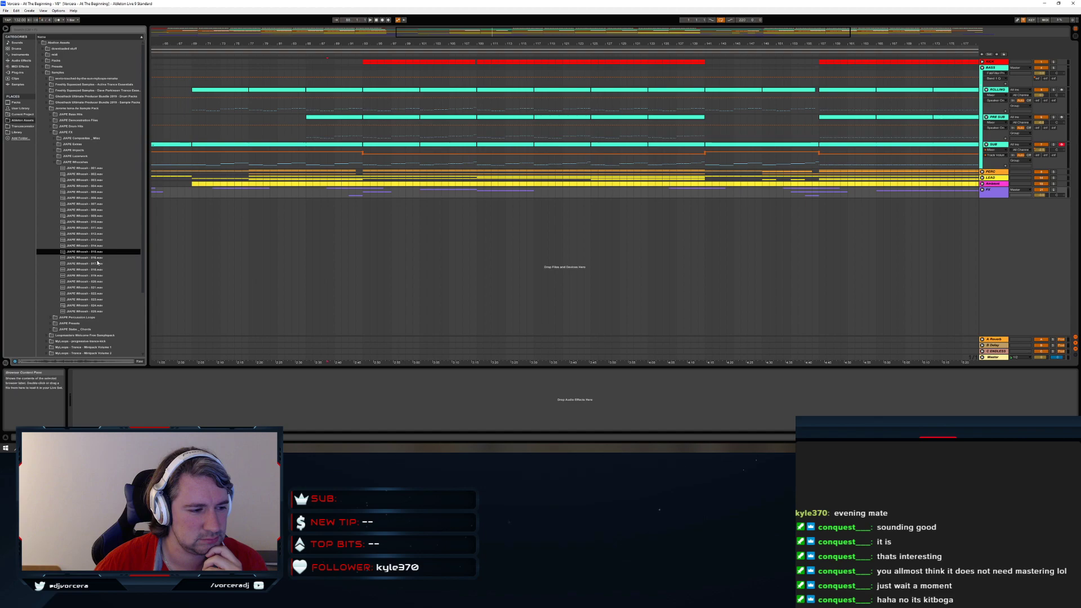
pyautogui.click(97, 259)
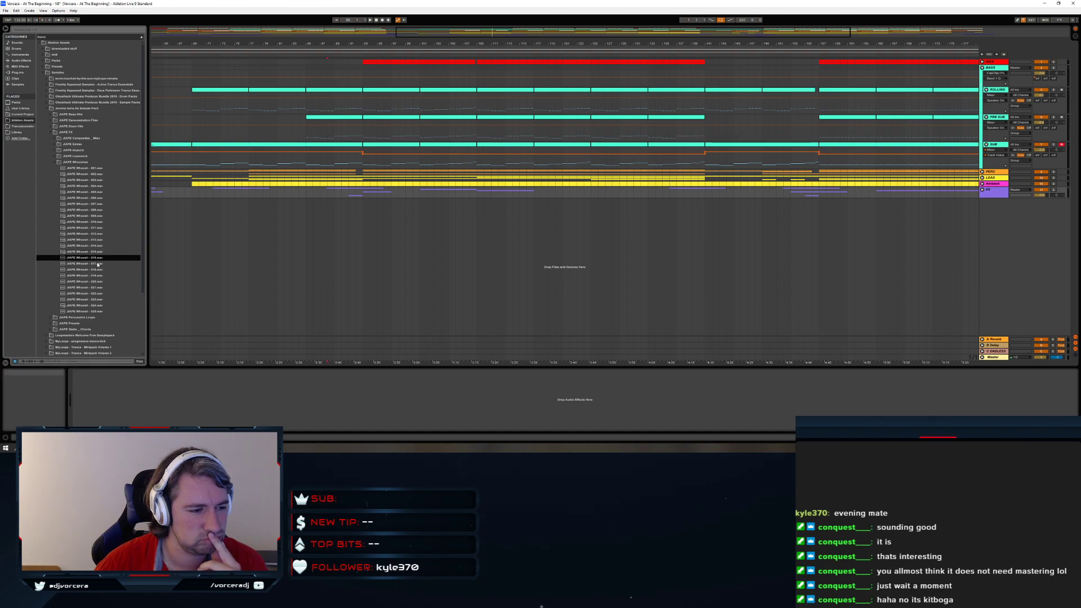
pyautogui.click(98, 264)
pyautogui.click(97, 270)
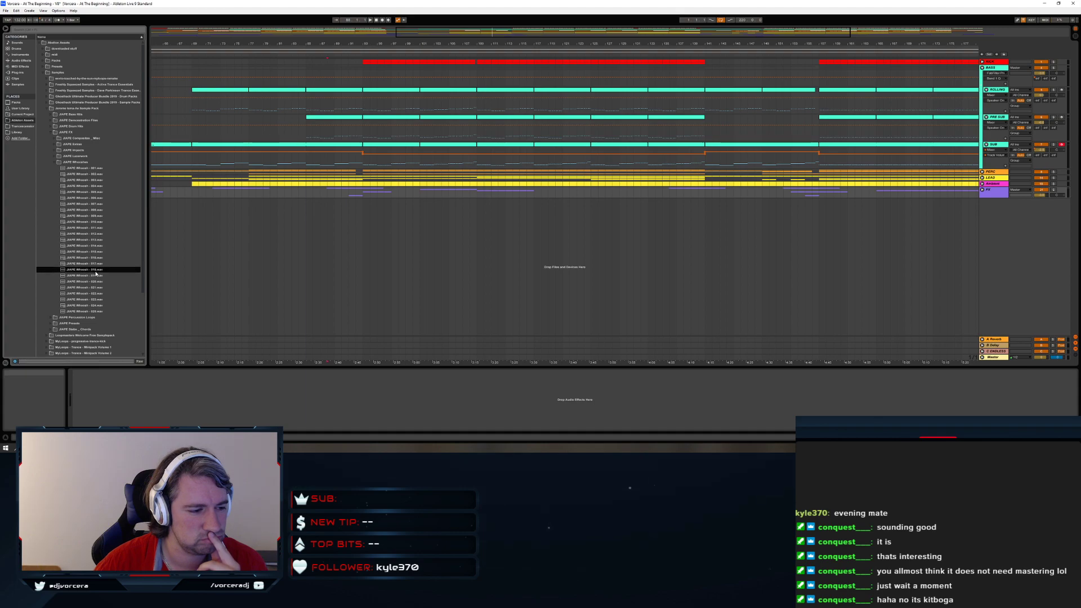
pyautogui.click(96, 282)
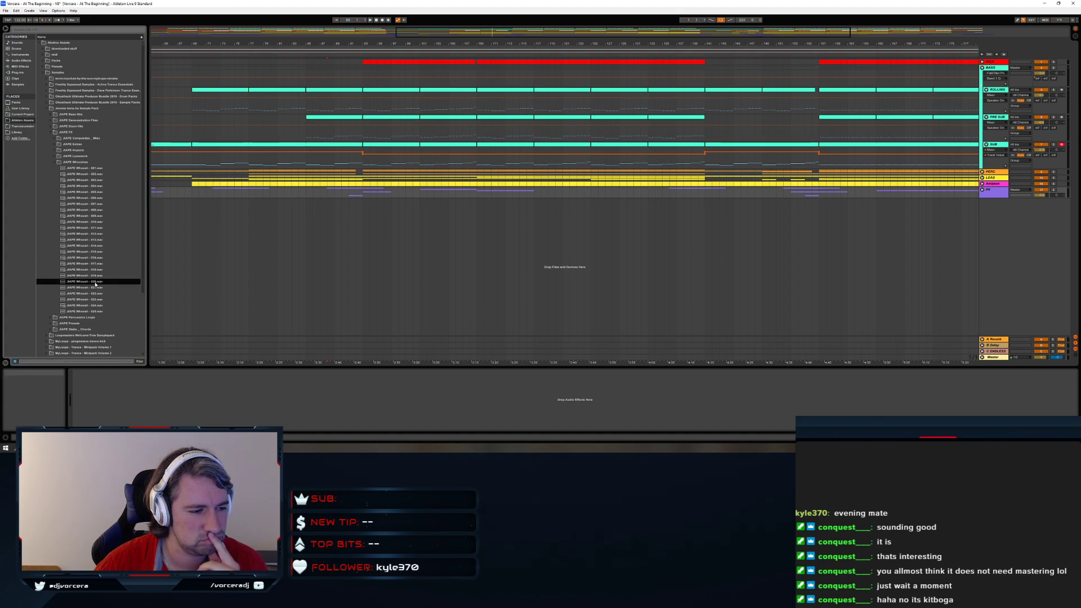
pyautogui.click(57, 164)
pyautogui.click(56, 163)
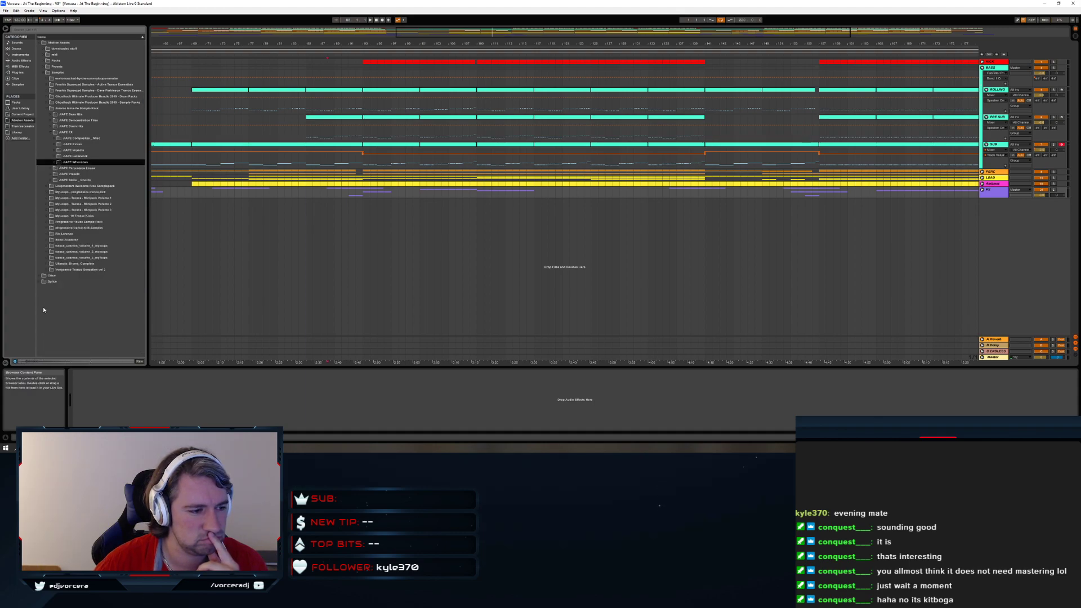
# Open the JIAPE Laserwork folder, audition samples from its first one through 015, and close the folder
pyautogui.click(55, 156)
pyautogui.click(63, 163)
pyautogui.click(73, 174)
pyautogui.click(76, 186)
pyautogui.click(77, 198)
pyautogui.click(80, 245)
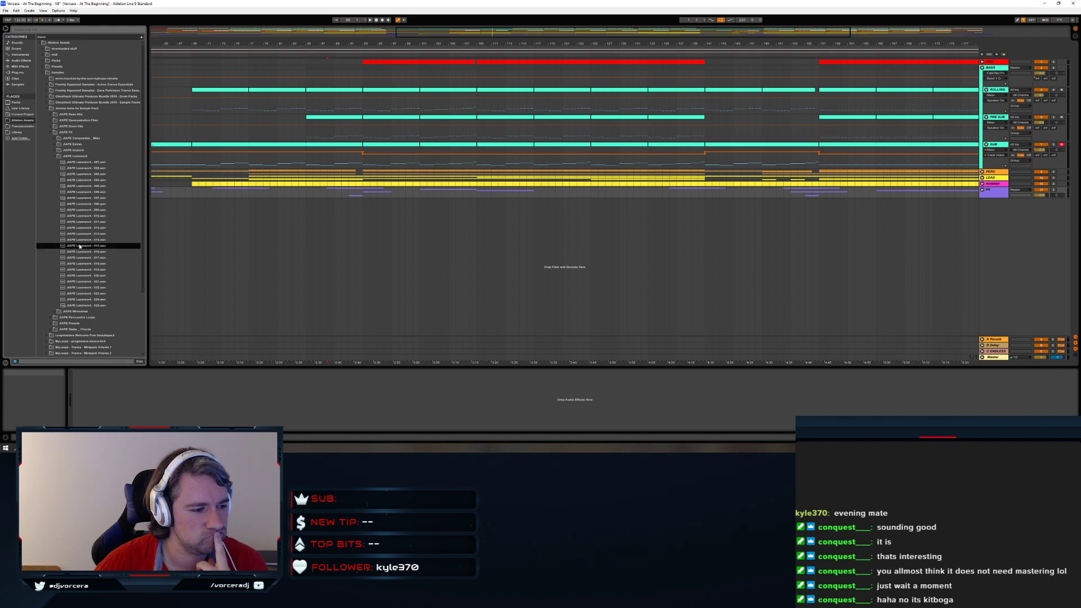
pyautogui.click(54, 156)
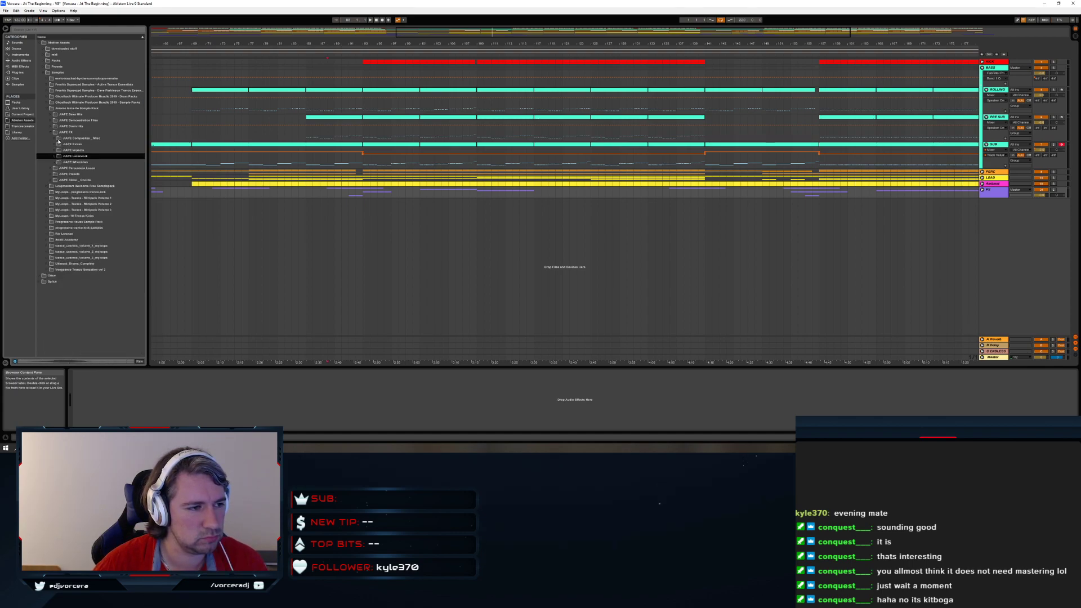
# Close the Jerome Isma-Ae pack and expand the Pads and FX folder in the Ghosthack Ultimate Producer Bundle sample packs
pyautogui.click(52, 132)
pyautogui.click(48, 109)
pyautogui.click(47, 102)
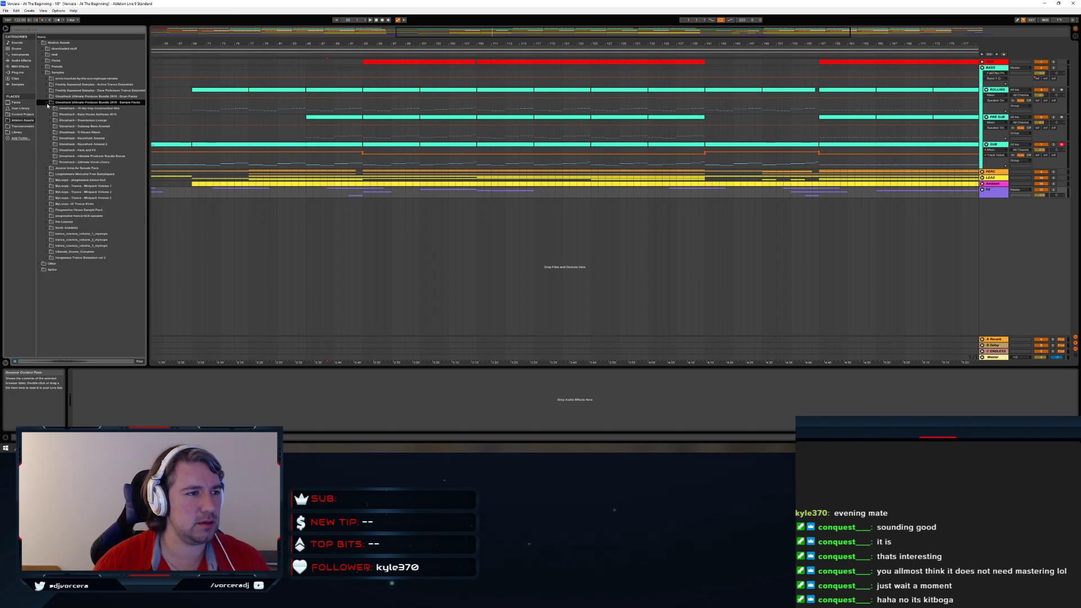
pyautogui.click(52, 150)
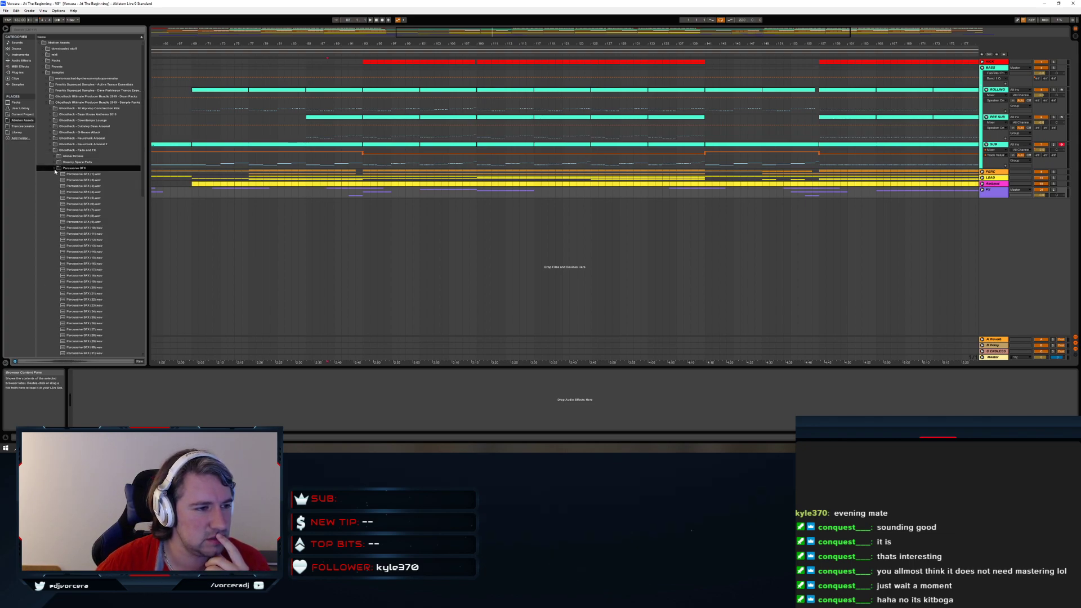
# Close Percussive SFX, audition Long Riser samples 2, 3 and 8 from the Risers folder, and close Risers
pyautogui.click(55, 168)
pyautogui.click(55, 174)
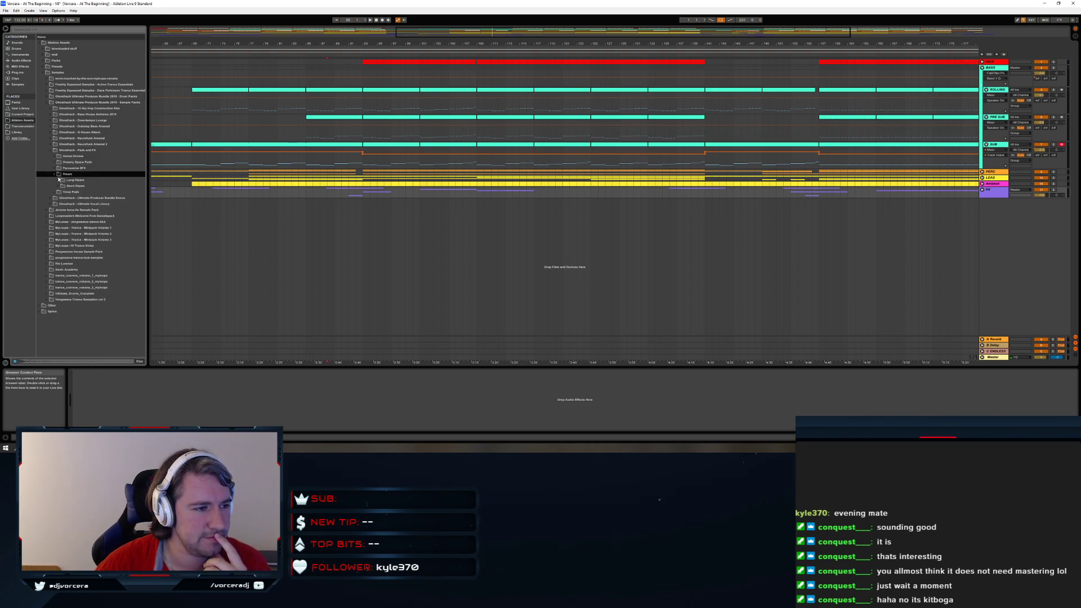
pyautogui.click(59, 180)
pyautogui.click(73, 191)
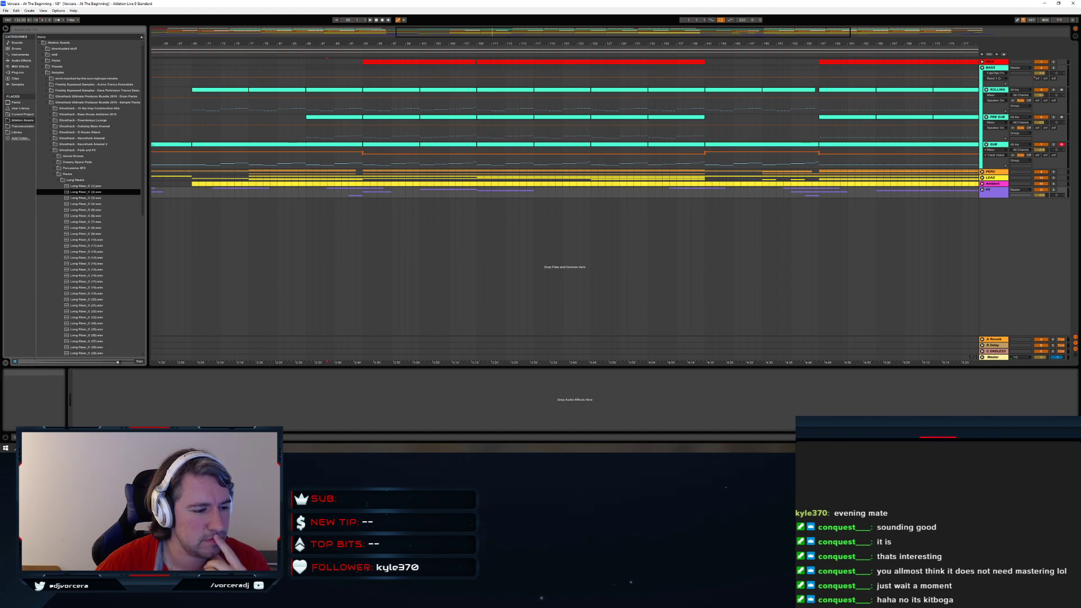
pyautogui.press('Down')
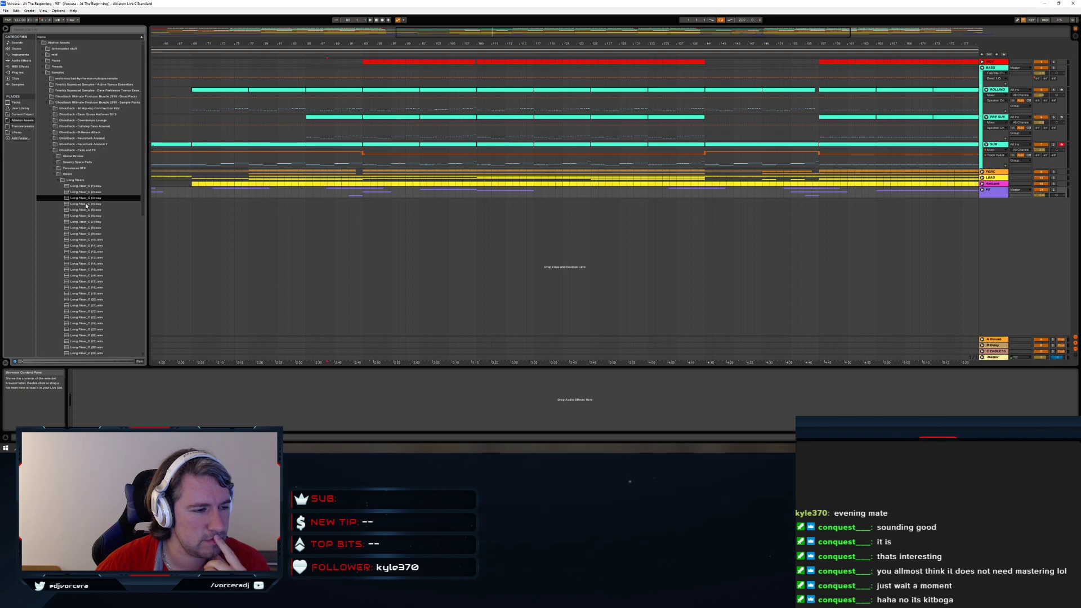
pyautogui.click(97, 228)
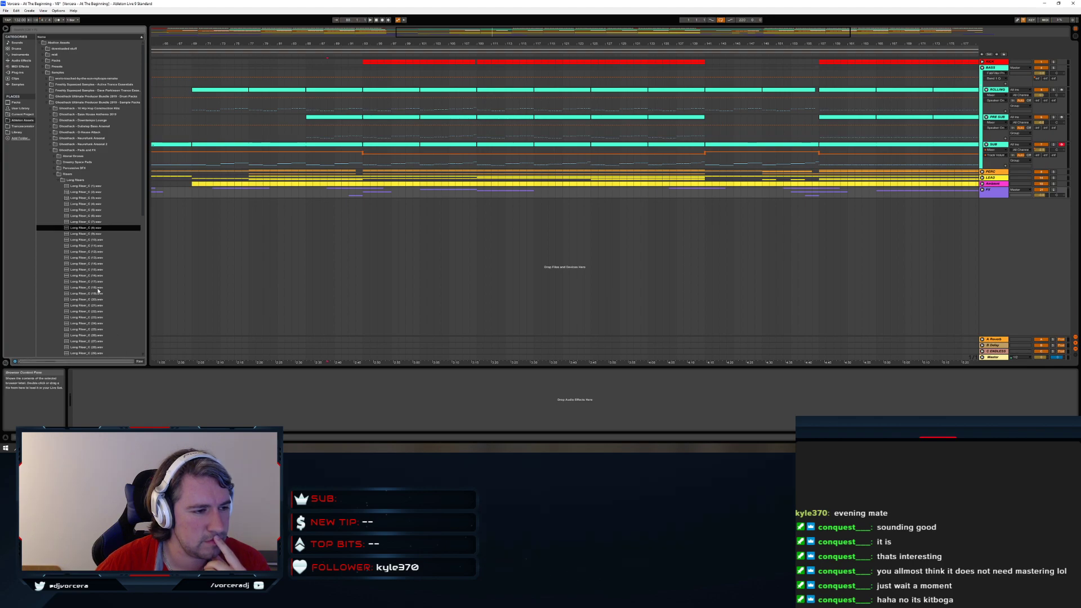
pyautogui.click(56, 174)
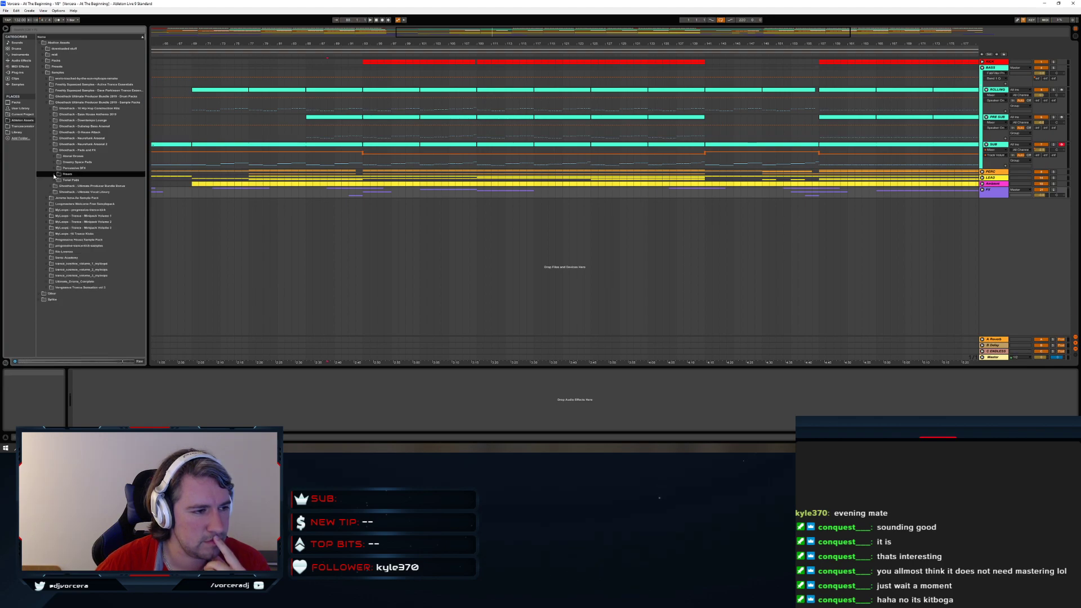
# Reopen the Percussive SFX folder, audition samples between 2 and 36, and close the folder
pyautogui.click(55, 168)
pyautogui.click(68, 180)
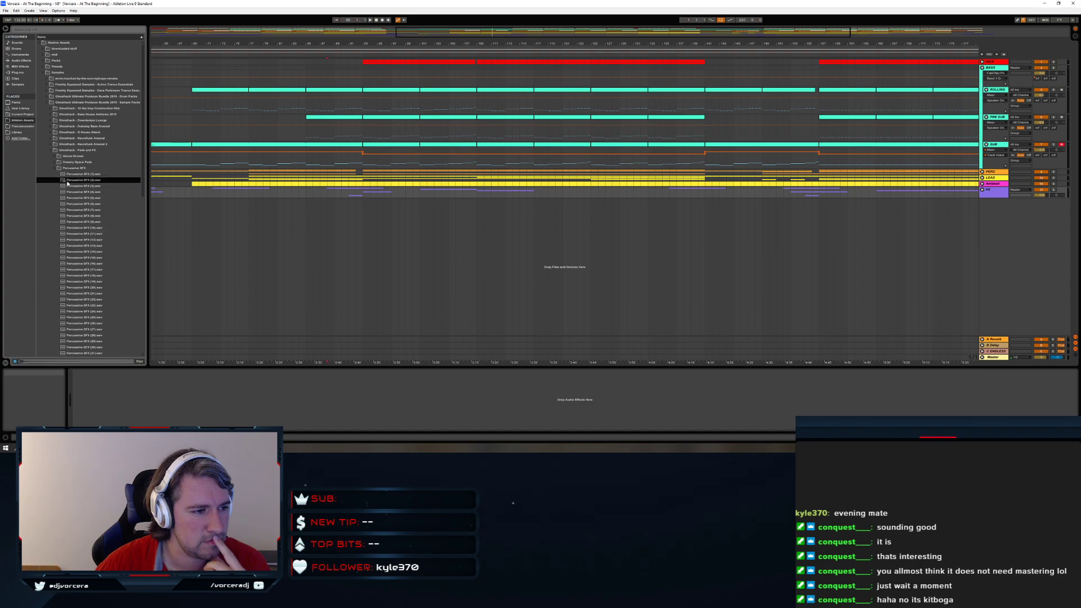
pyautogui.click(85, 281)
pyautogui.click(87, 329)
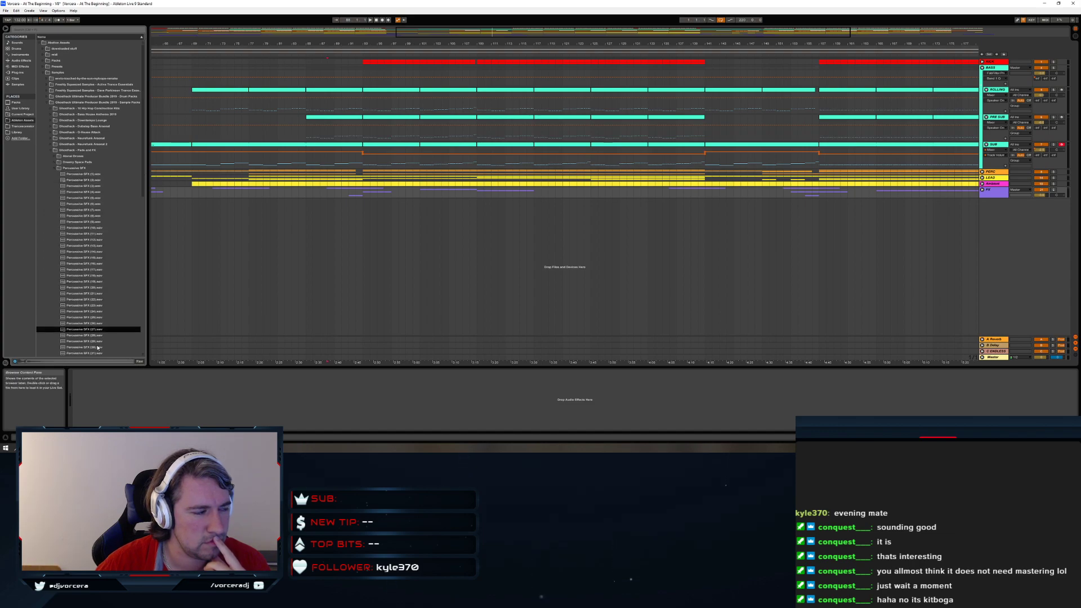
pyautogui.click(101, 354)
pyautogui.scroll(-2, 101, 338)
pyautogui.click(85, 342)
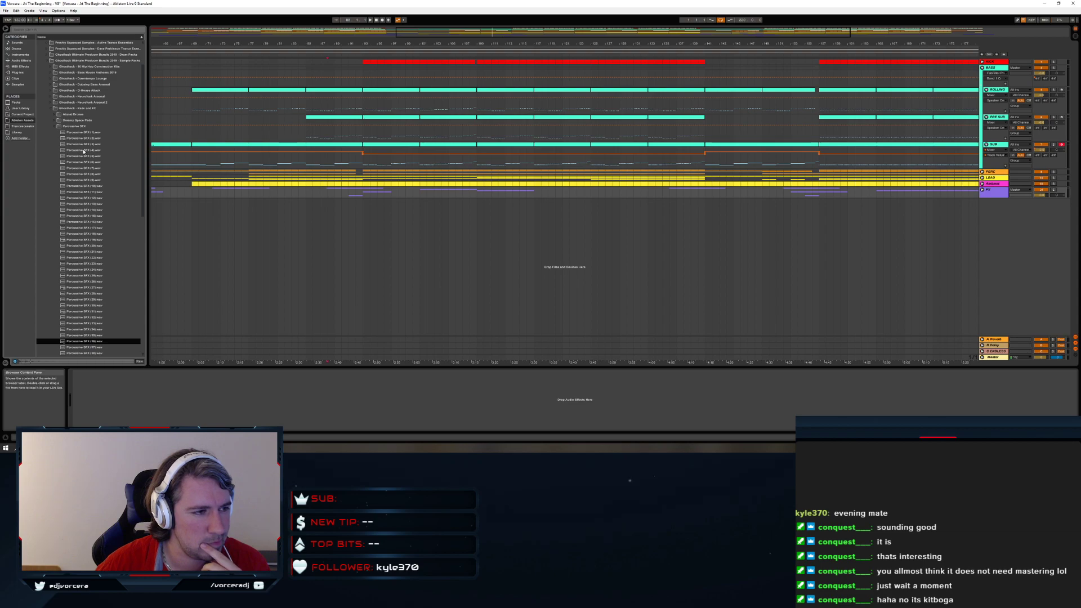
pyautogui.click(56, 128)
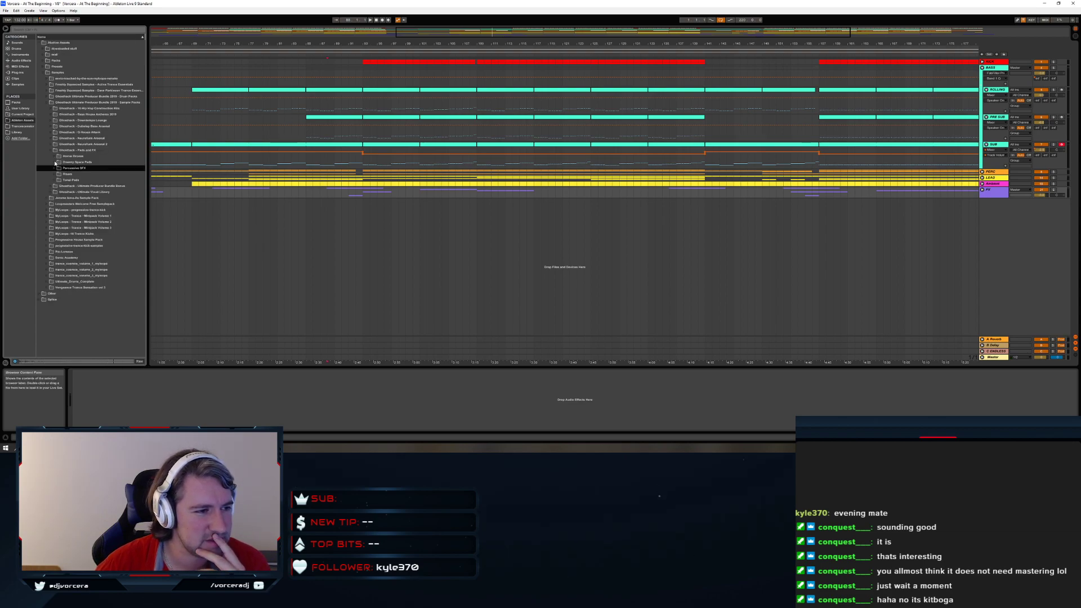
# Audition several samples from the space pads folder in Ghosthack Pads and FX, and close that folder
pyautogui.click(54, 161)
pyautogui.click(73, 174)
pyautogui.click(78, 186)
pyautogui.click(77, 246)
pyautogui.click(55, 163)
pyautogui.click(63, 174)
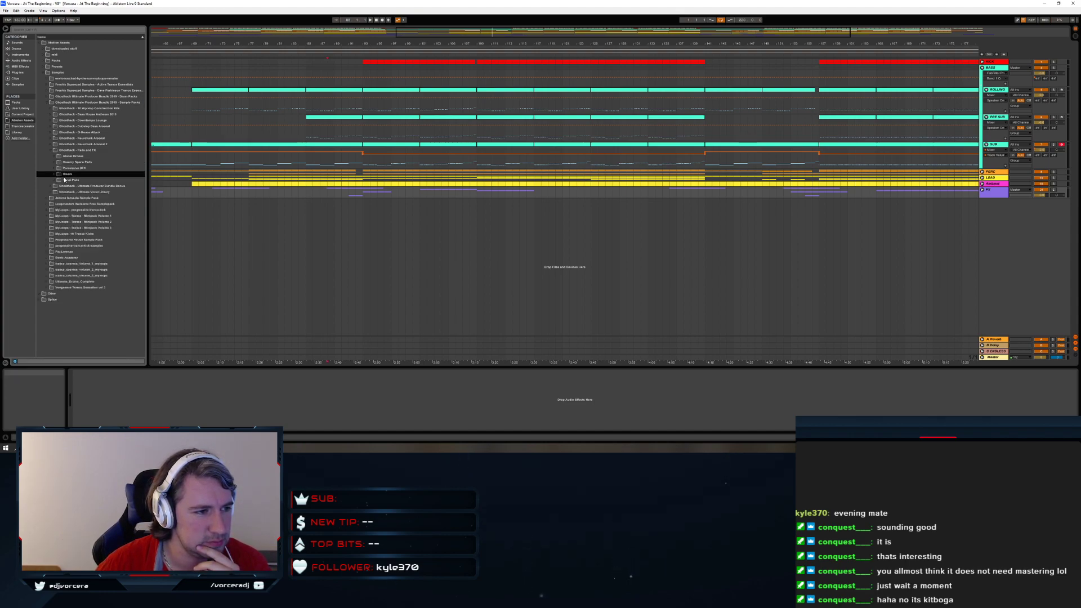
# Open the Tonal Pads folder, audition three of its samples, and close it again
pyautogui.click(55, 180)
pyautogui.click(73, 192)
pyautogui.click(76, 211)
pyautogui.click(78, 246)
pyautogui.click(55, 180)
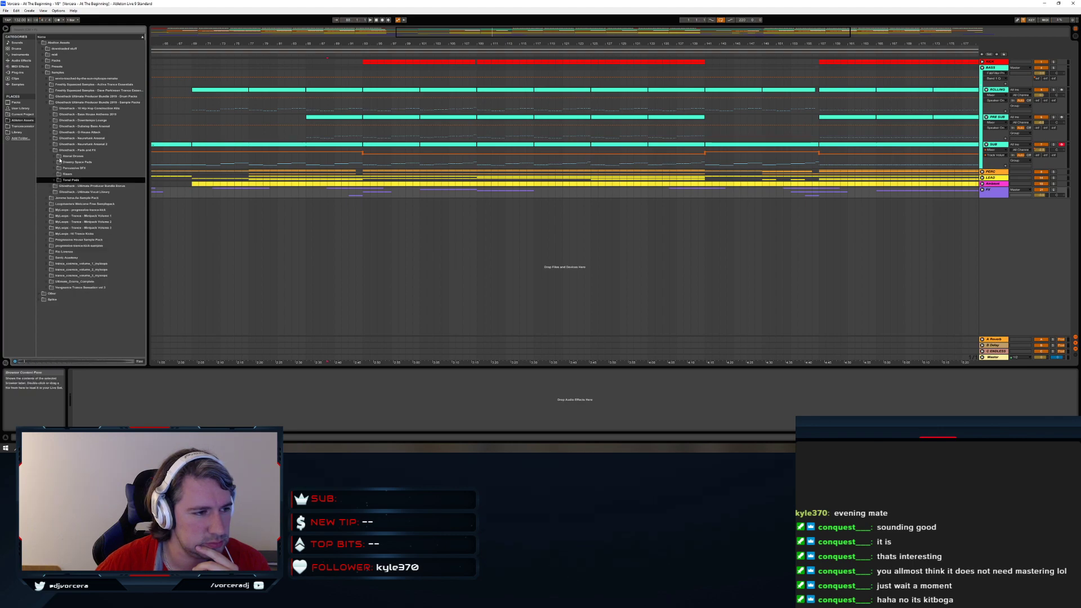
# Audition samples from the drones folder up to Drone (10), and close the Ghosthack folders
pyautogui.click(55, 156)
pyautogui.click(76, 180)
pyautogui.click(78, 215)
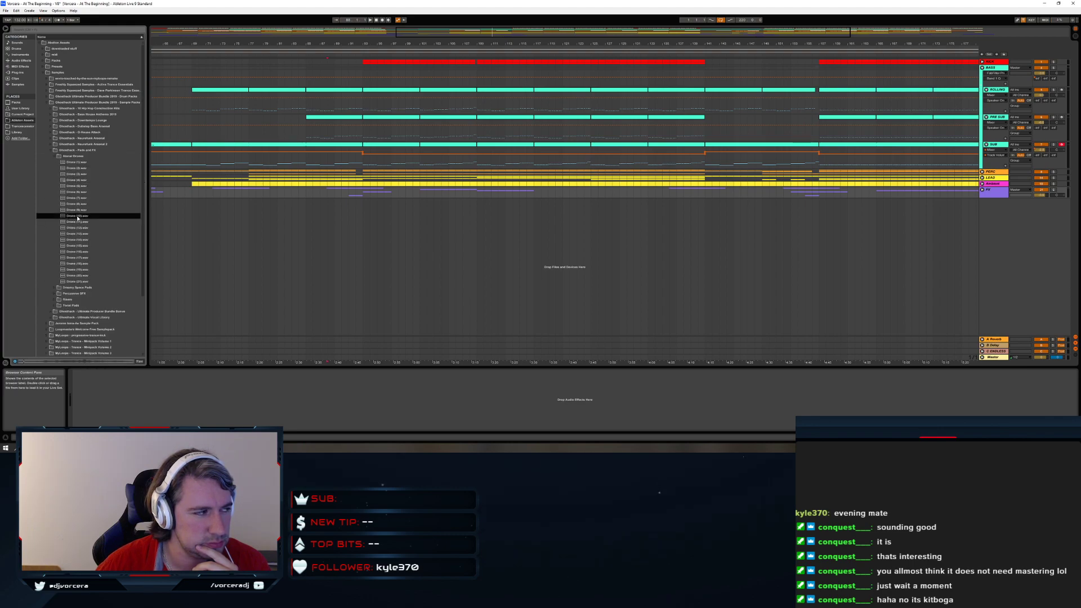
pyautogui.click(54, 157)
pyautogui.click(51, 151)
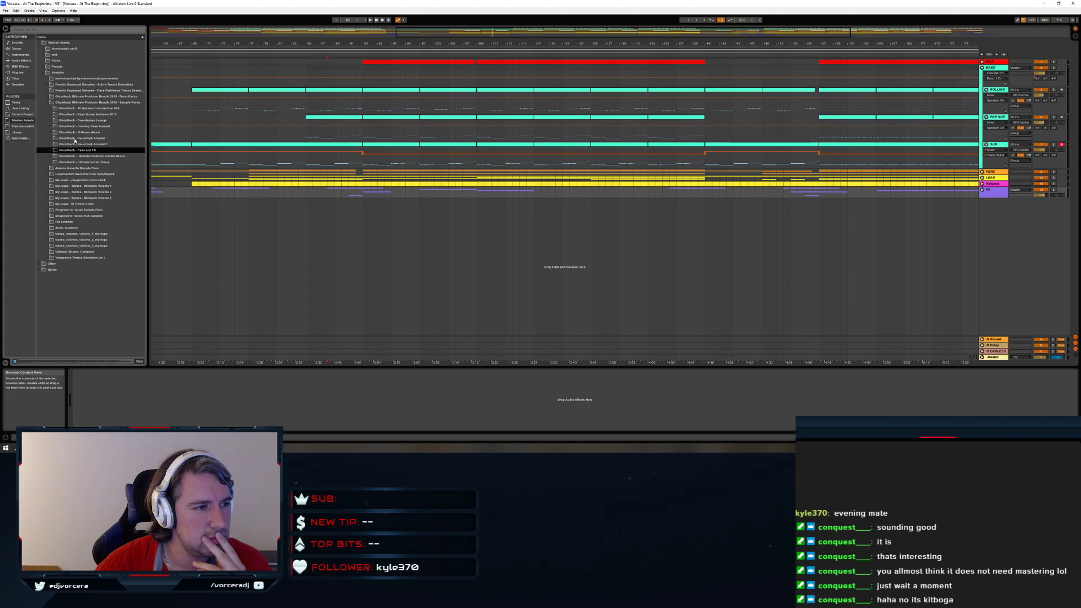
pyautogui.click(47, 102)
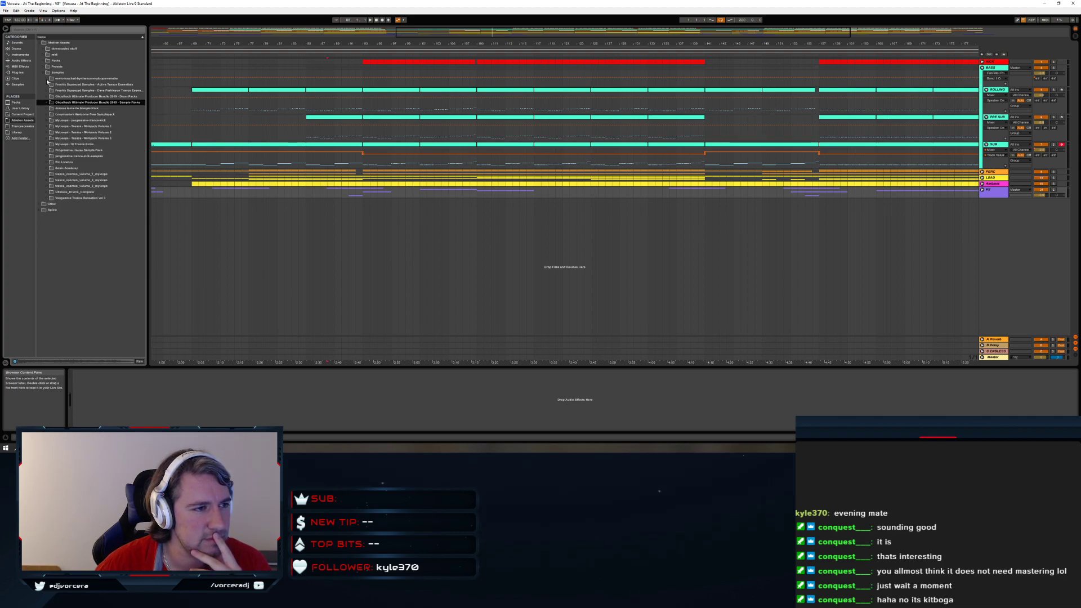
# Check the Active Trance Essentials pack's folders, and expand the DPTE FX folder in the Dave Parkinson Trance Essentials pack
pyautogui.click(47, 79)
pyautogui.click(47, 80)
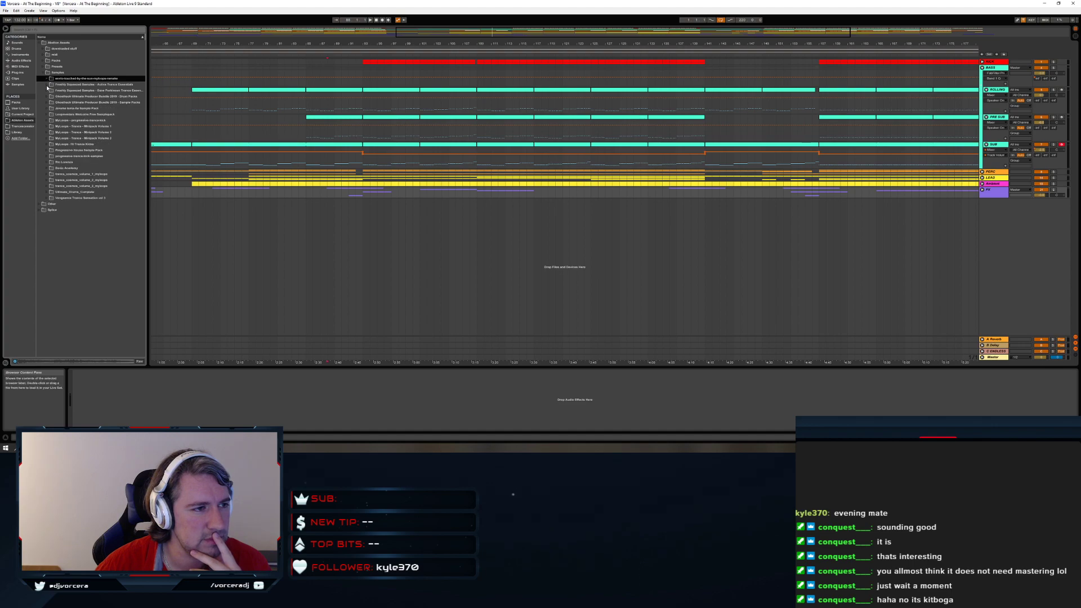
pyautogui.click(47, 84)
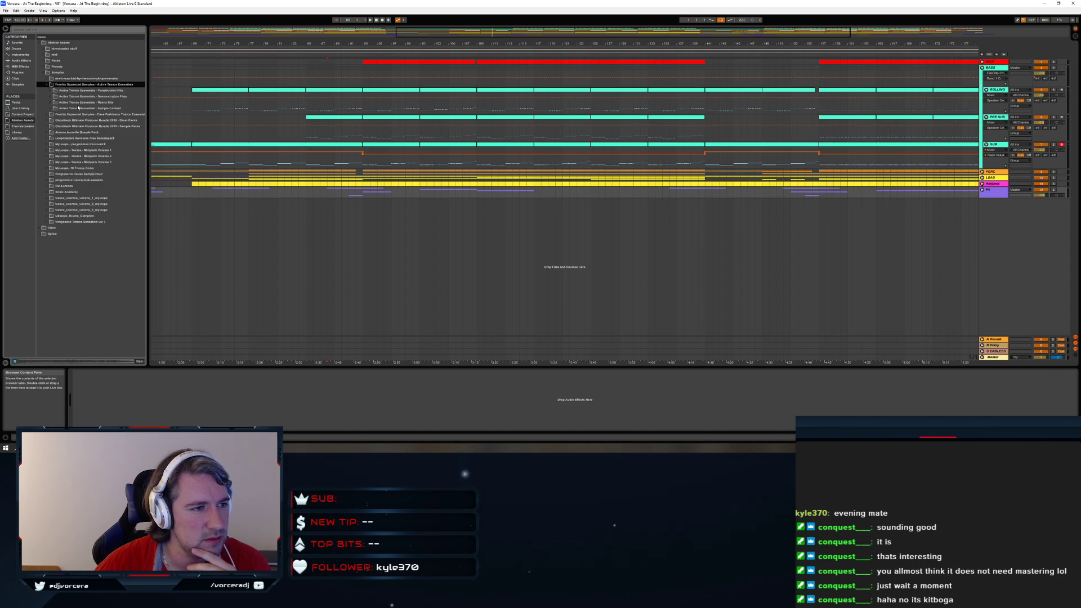
pyautogui.click(46, 85)
pyautogui.click(47, 91)
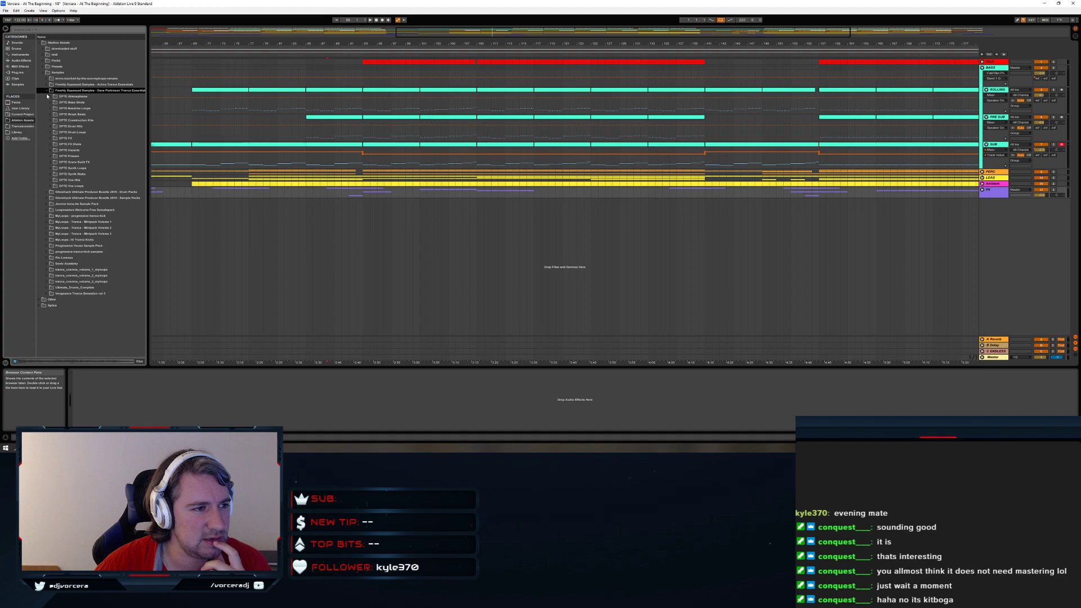
pyautogui.click(50, 138)
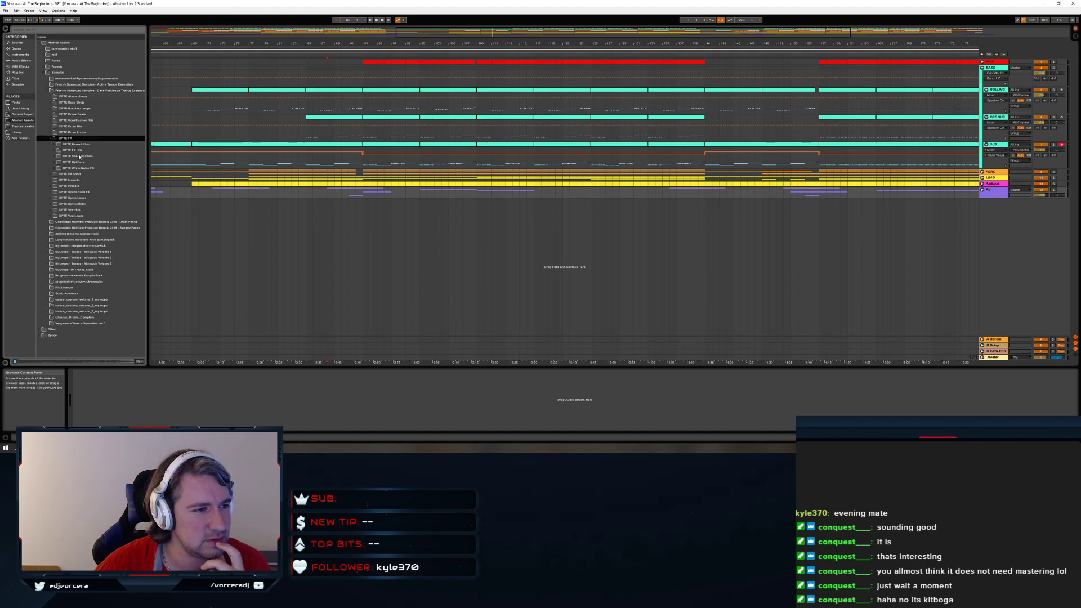
# Preview several samples in the FX Hits folder of the DPTE FX sample collection
pyautogui.click(74, 150)
pyautogui.click(79, 156)
pyautogui.click(77, 168)
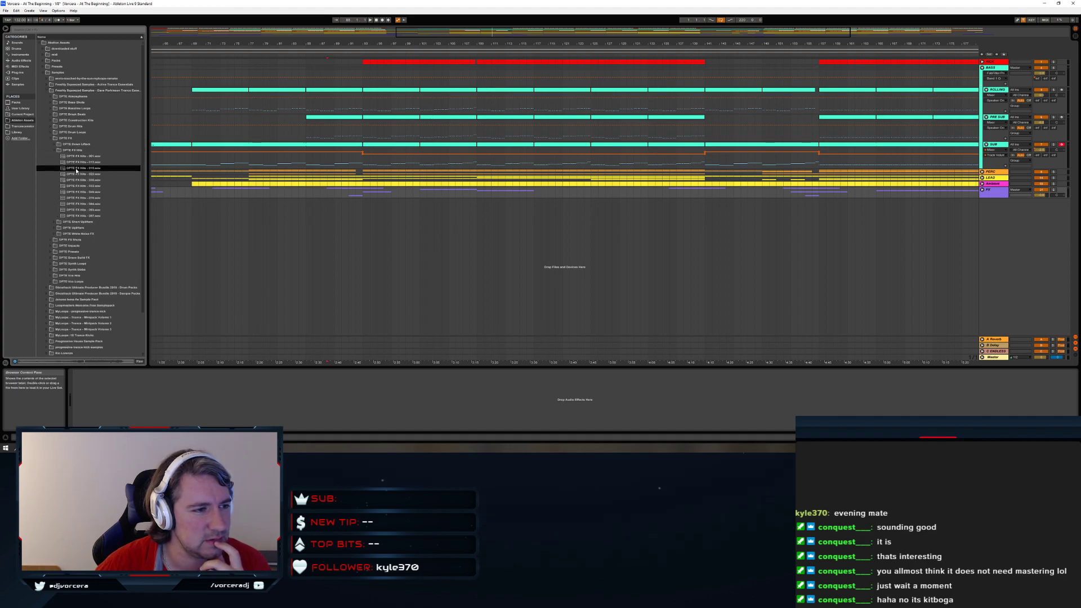
pyautogui.press('Down')
pyautogui.press('Down')
pyautogui.press('Down')
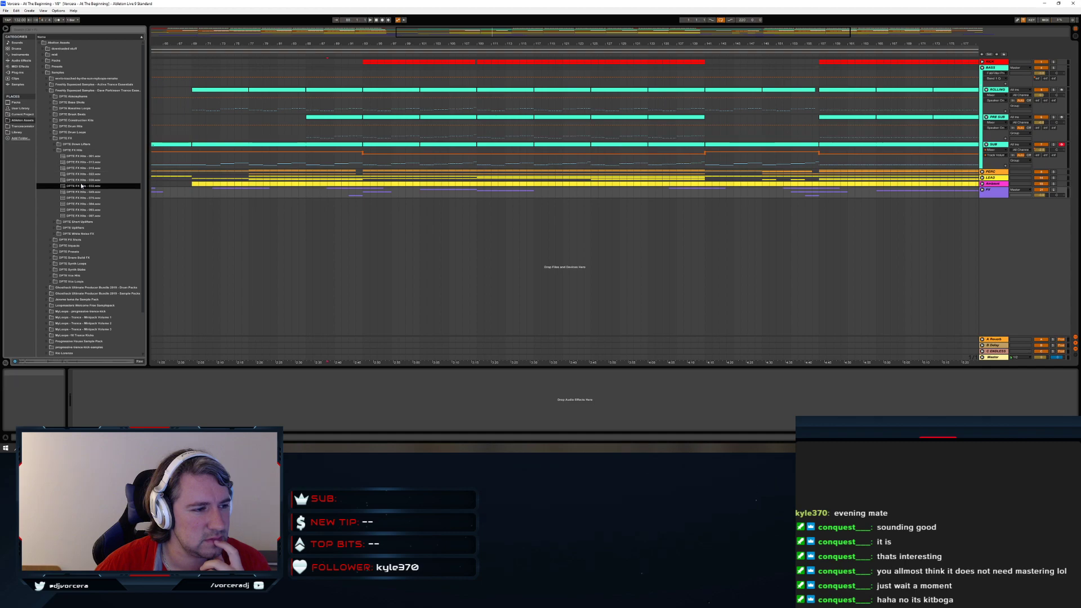
# Collapse the FX Hits and DPTE FX folders and hide the browser
pyautogui.click(57, 150)
pyautogui.click(52, 138)
pyautogui.press('Down')
pyautogui.press('Down')
pyautogui.press('Down')
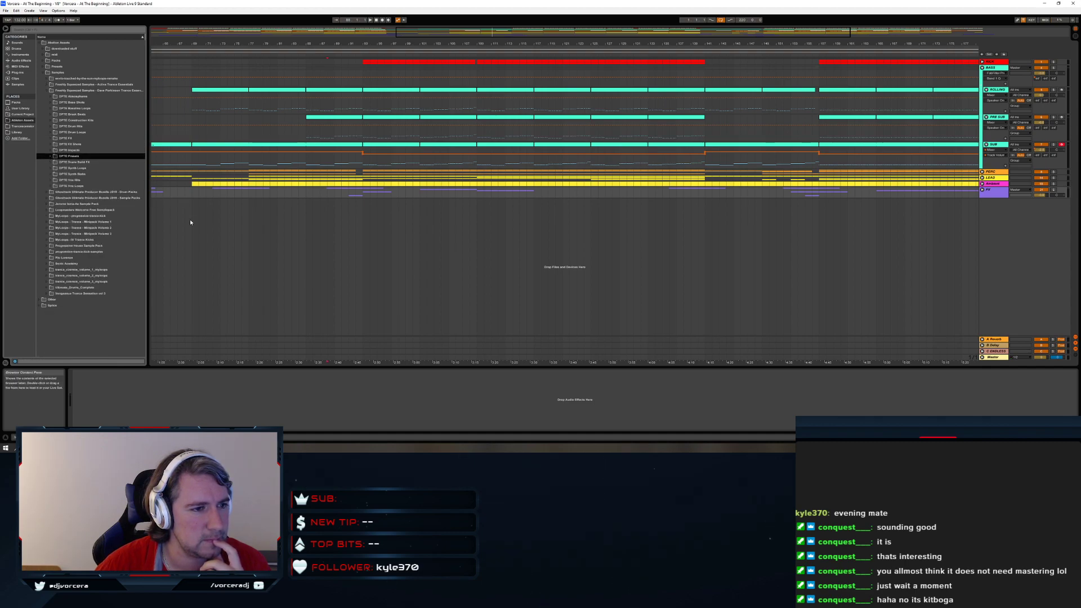
pyautogui.click(5, 28)
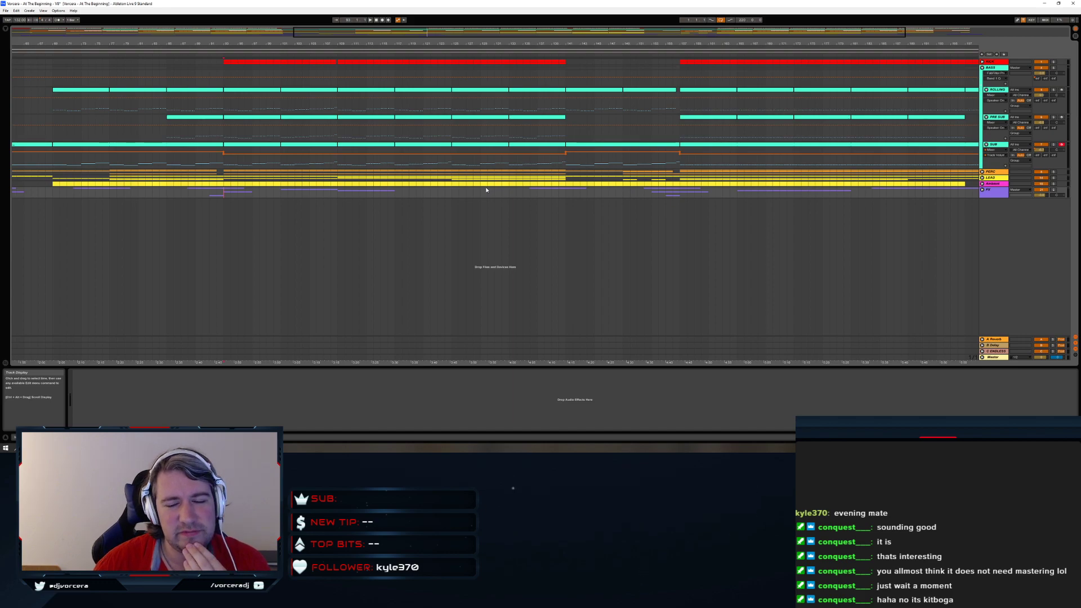
# Examine the clips inside the LEAD group, including BG Lead, and collapse the LEAD and BASS groups
pyautogui.moveTo(320, 45); pyautogui.dragTo(404, 45)
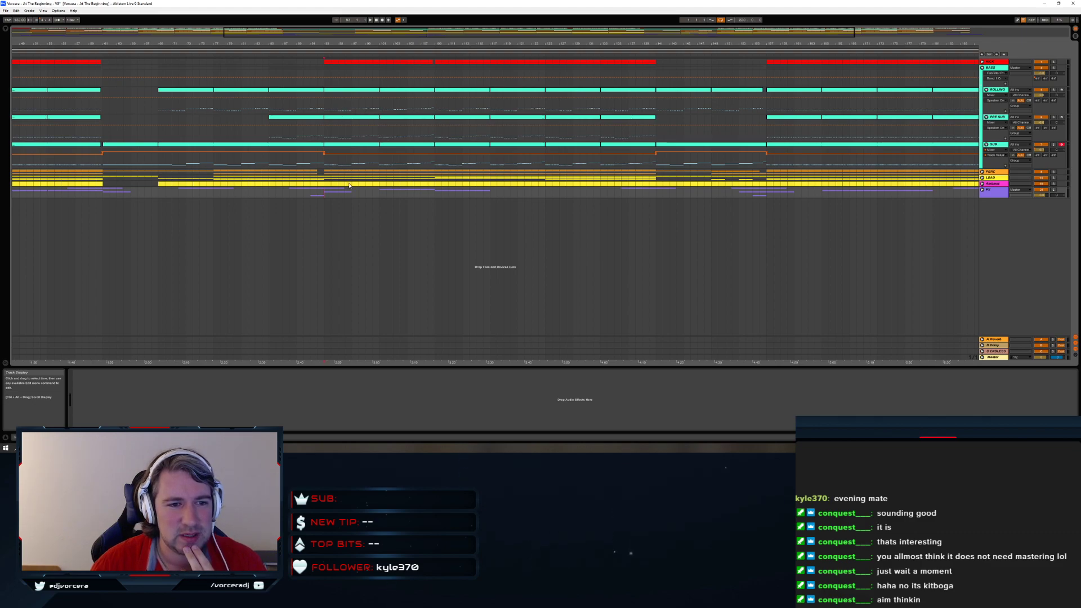
pyautogui.click(983, 178)
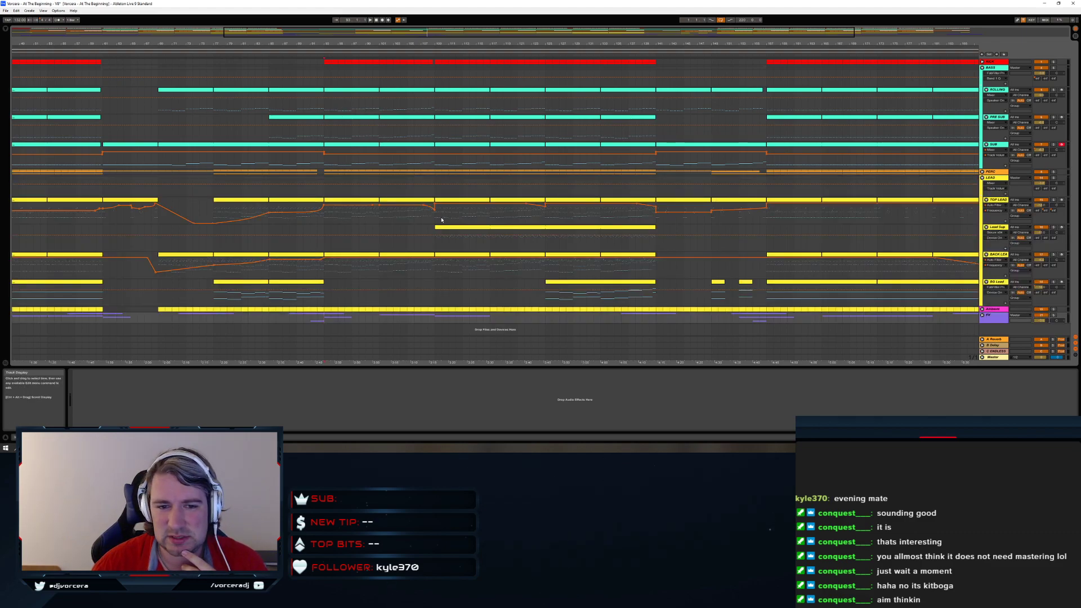
pyautogui.moveTo(212, 209); pyautogui.dragTo(656, 271)
pyautogui.moveTo(545, 292); pyautogui.dragTo(666, 298)
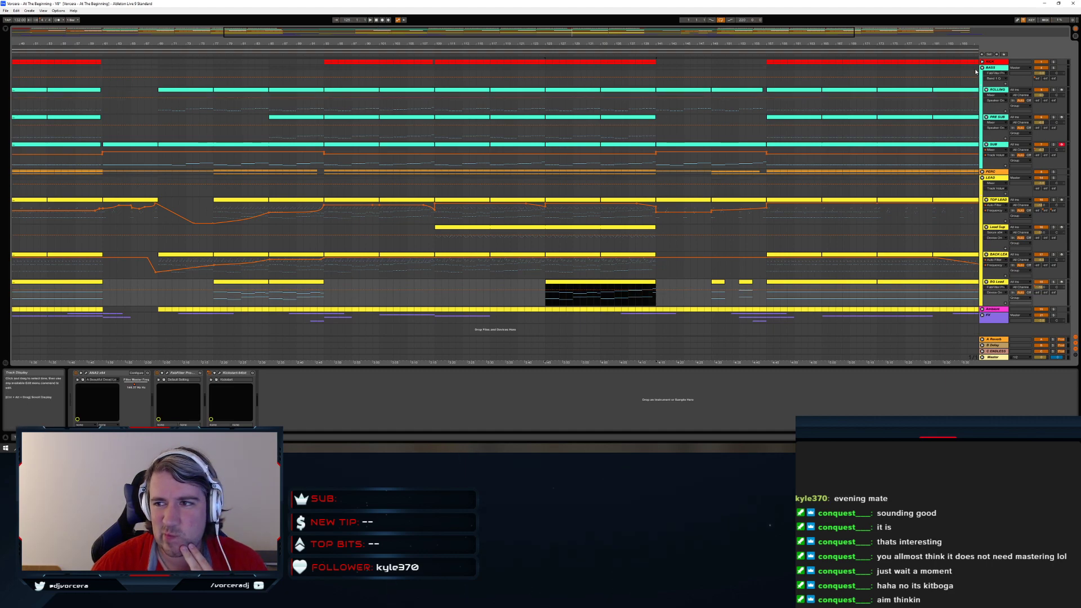
pyautogui.click(983, 178)
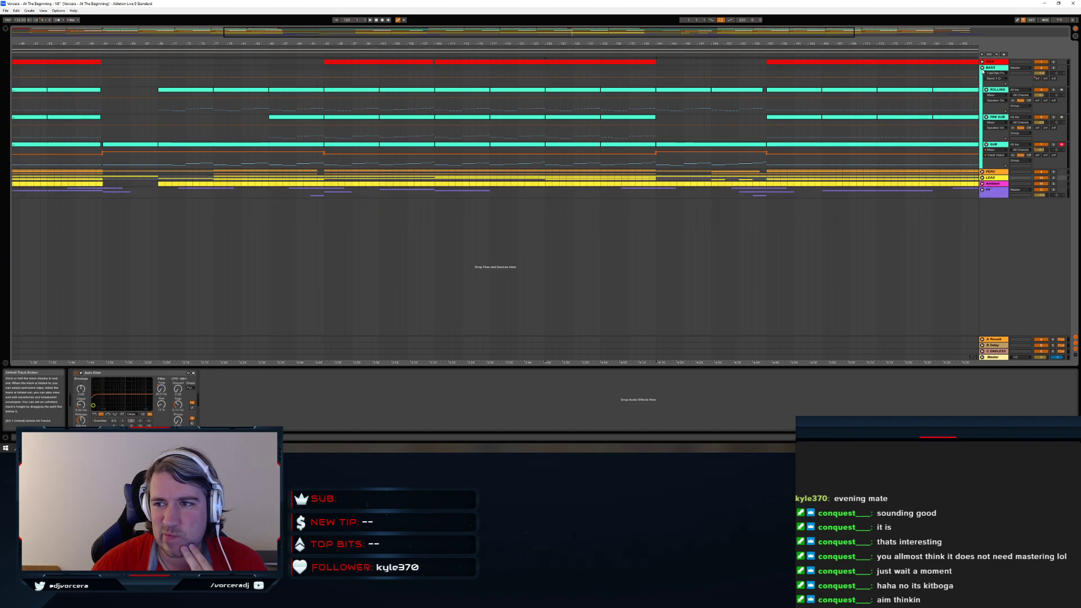
pyautogui.click(983, 69)
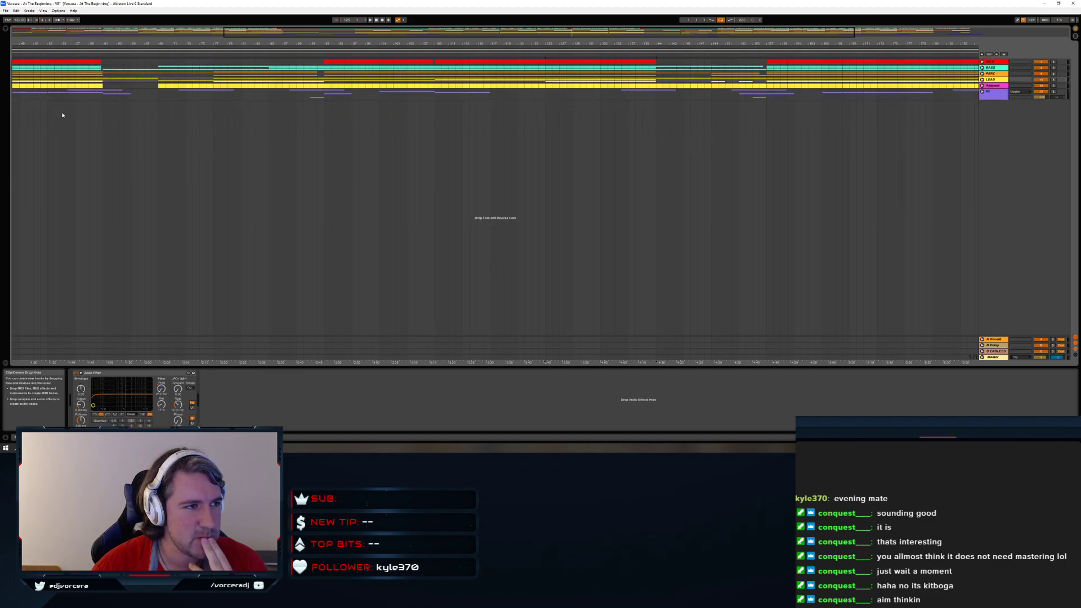
# Show the browser again and load the Philharmonik 2 plug-in onto a new track
pyautogui.click(5, 28)
pyautogui.click(23, 73)
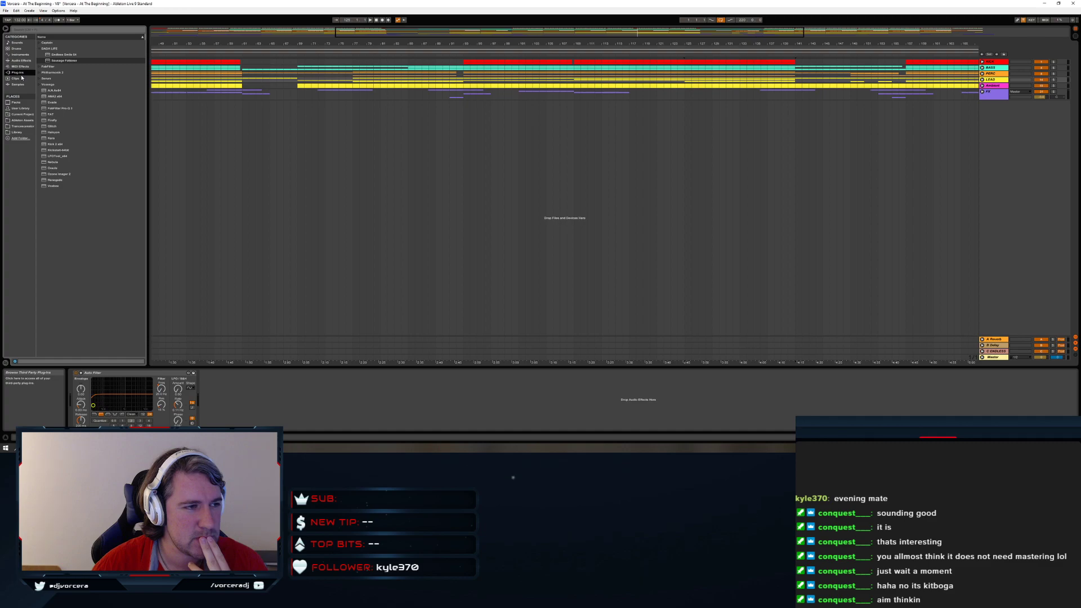
pyautogui.click(48, 49)
pyautogui.click(47, 61)
pyautogui.click(55, 67)
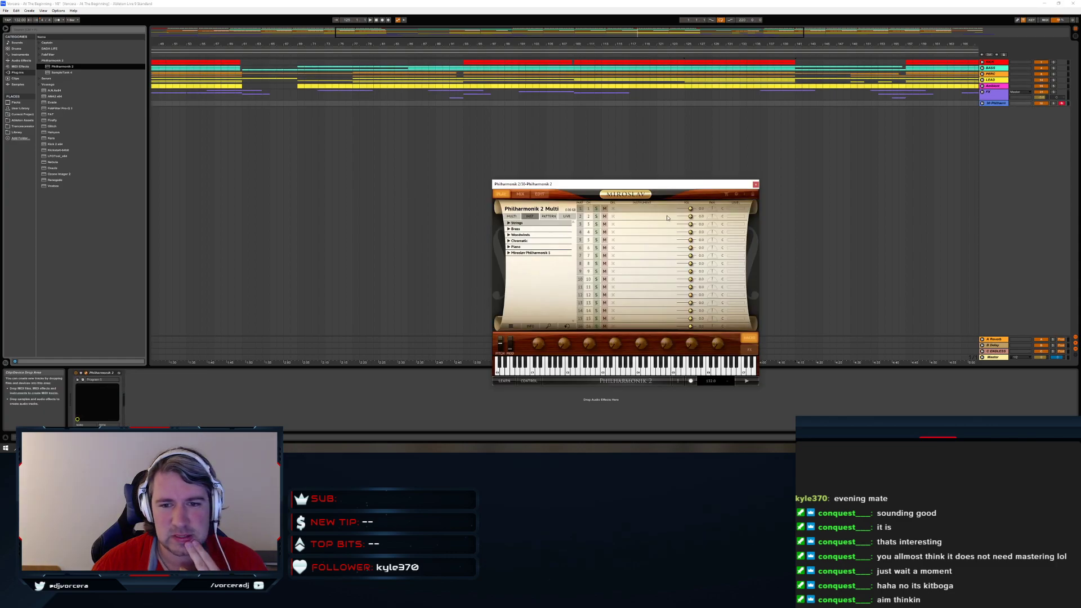
# Load the 14 Violins Multi instrument from the Violins set of Strings Ensemble in Philharmonik 2
pyautogui.click(509, 223)
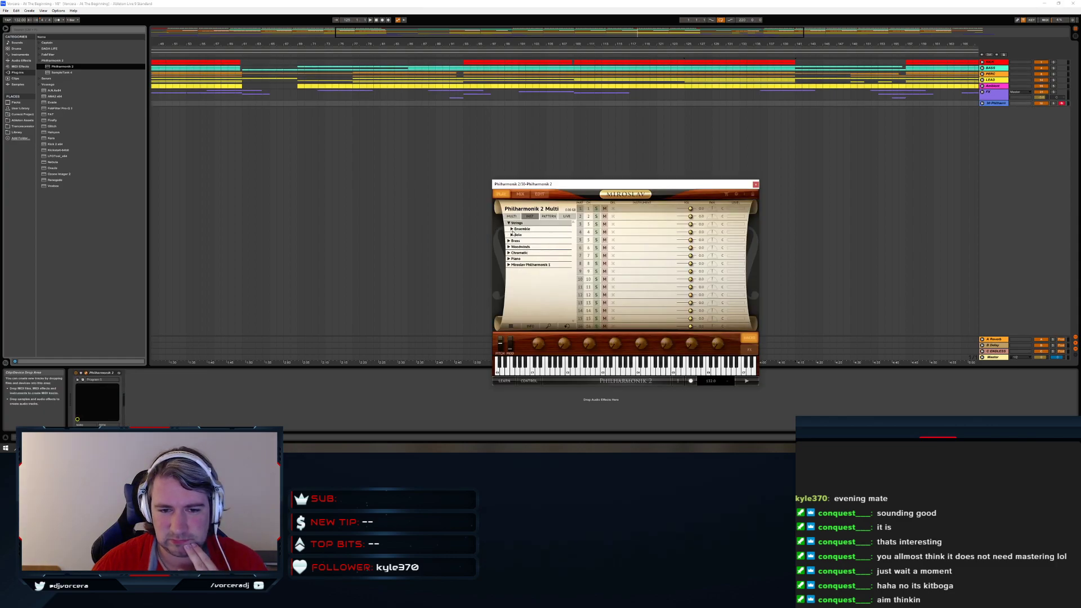
pyautogui.click(512, 235)
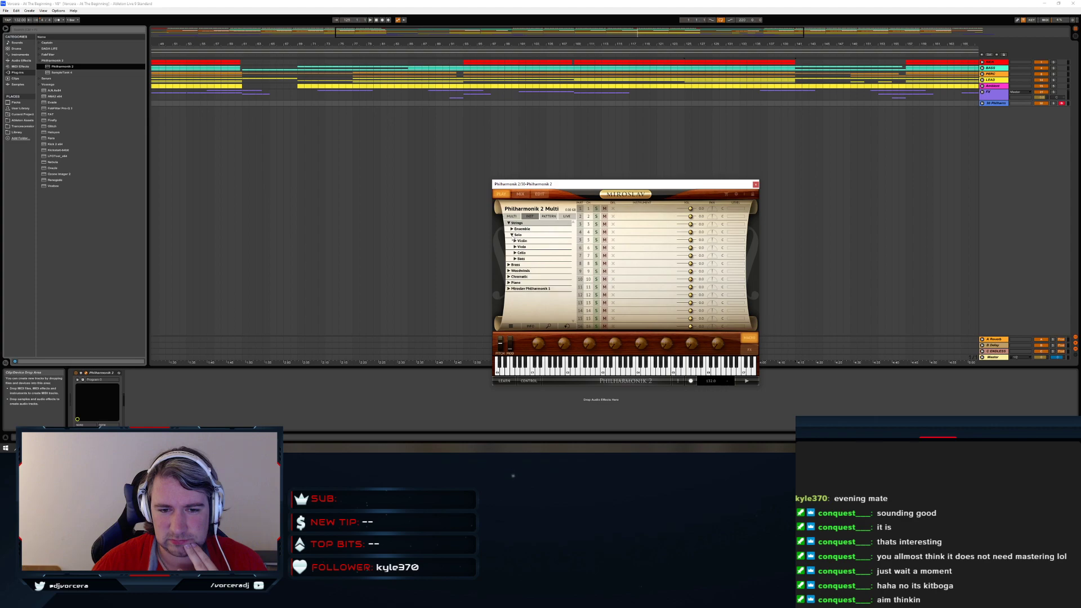
pyautogui.click(512, 235)
pyautogui.click(512, 228)
pyautogui.click(515, 234)
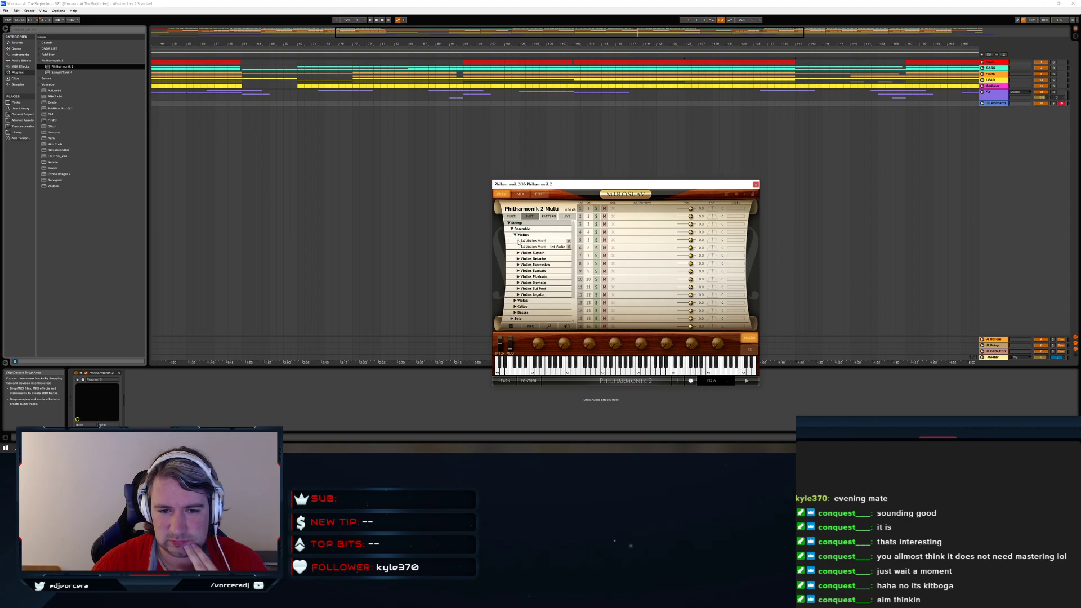
pyautogui.doubleClick(529, 241)
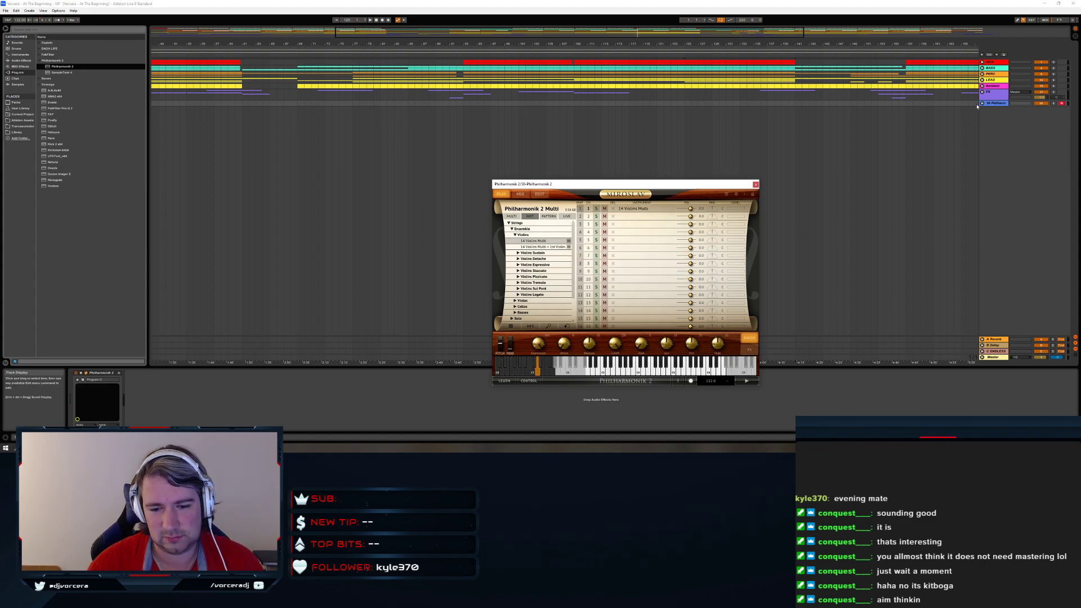
# Reposition and reopen the Philharmonik 2 window and solo its track
pyautogui.moveTo(712, 187); pyautogui.dragTo(775, 121)
pyautogui.click(770, 121)
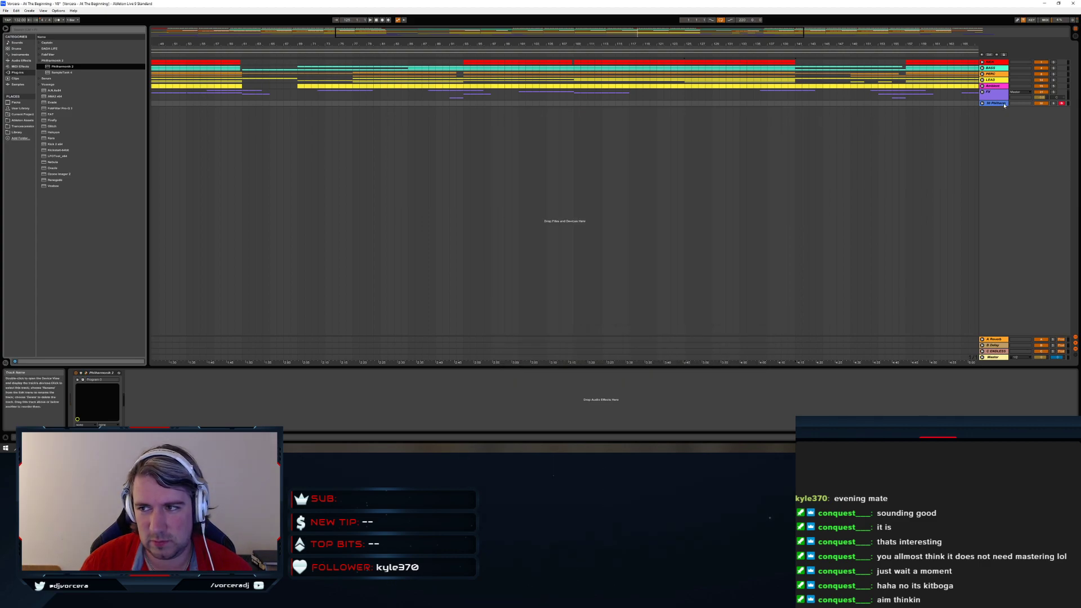
pyautogui.click(86, 373)
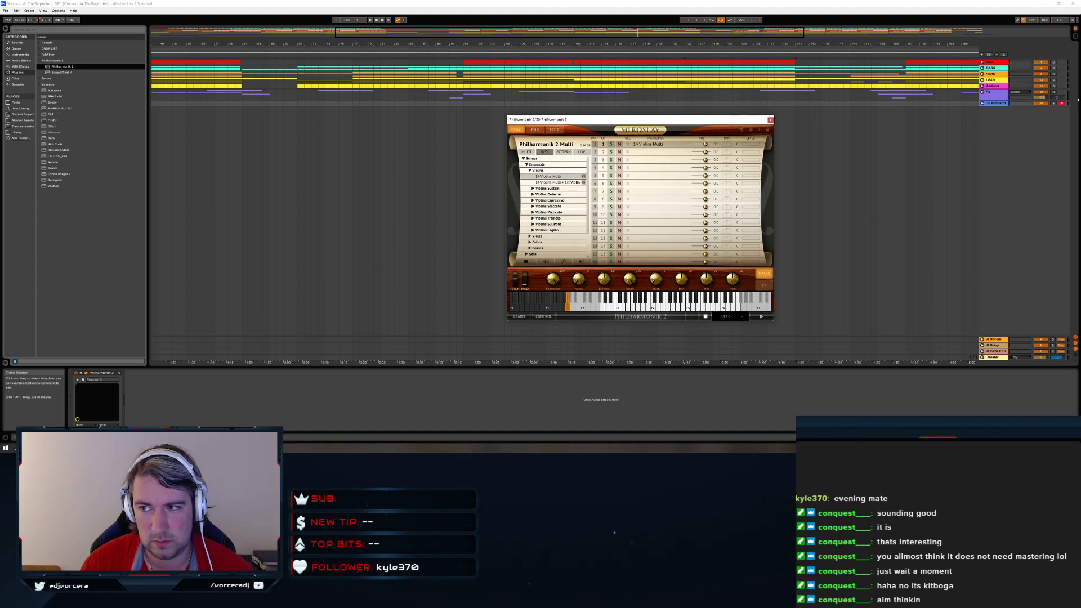
pyautogui.click(1054, 104)
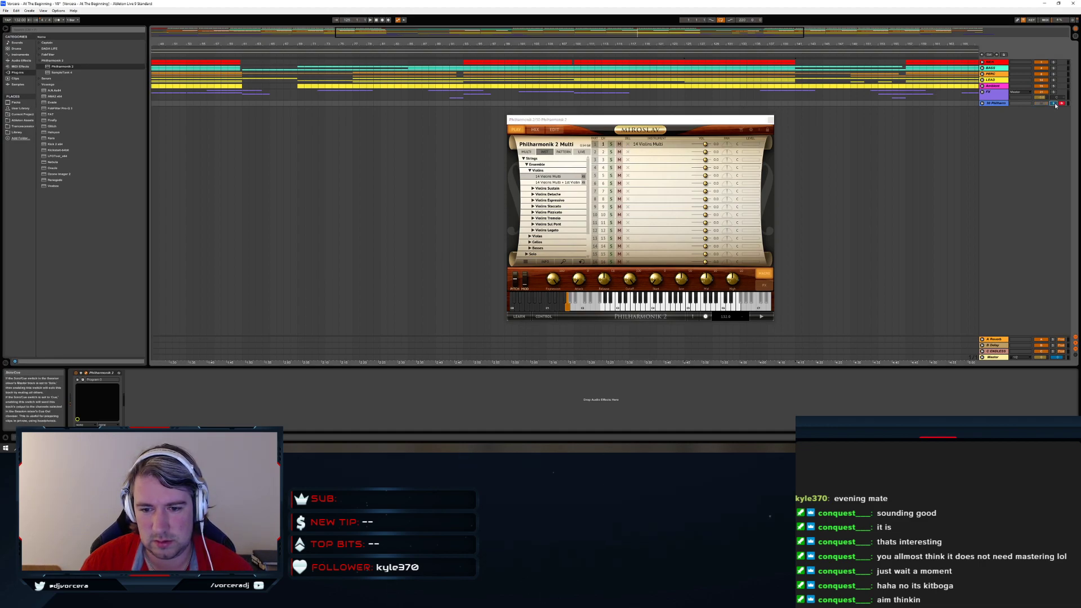
pyautogui.click(669, 146)
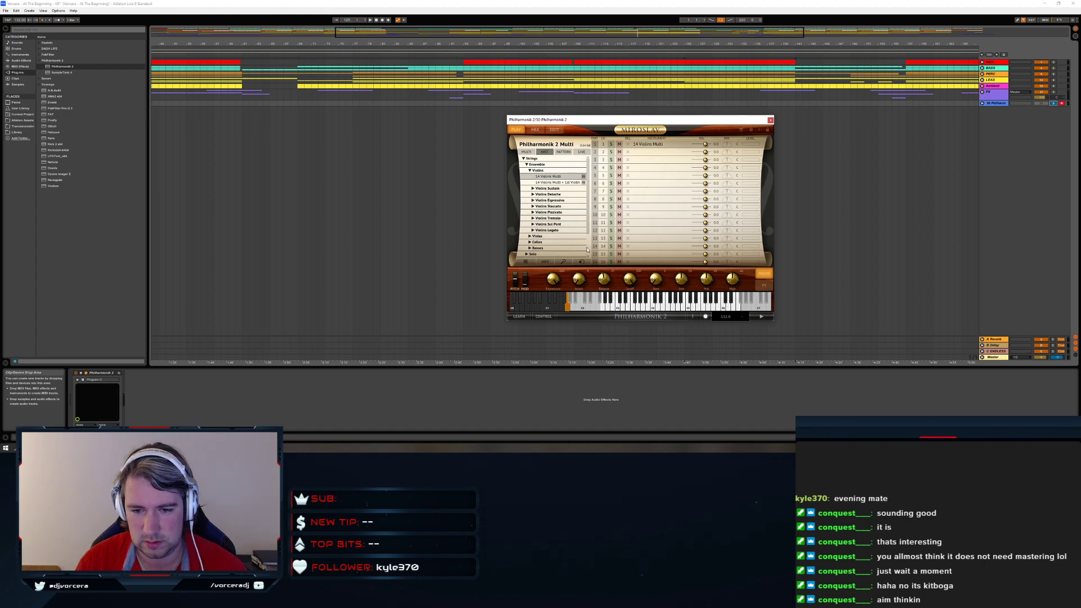
# Replace the instrument with 8 Violas Multi from the Violas set and close the Philharmonik 2 window
pyautogui.click(529, 170)
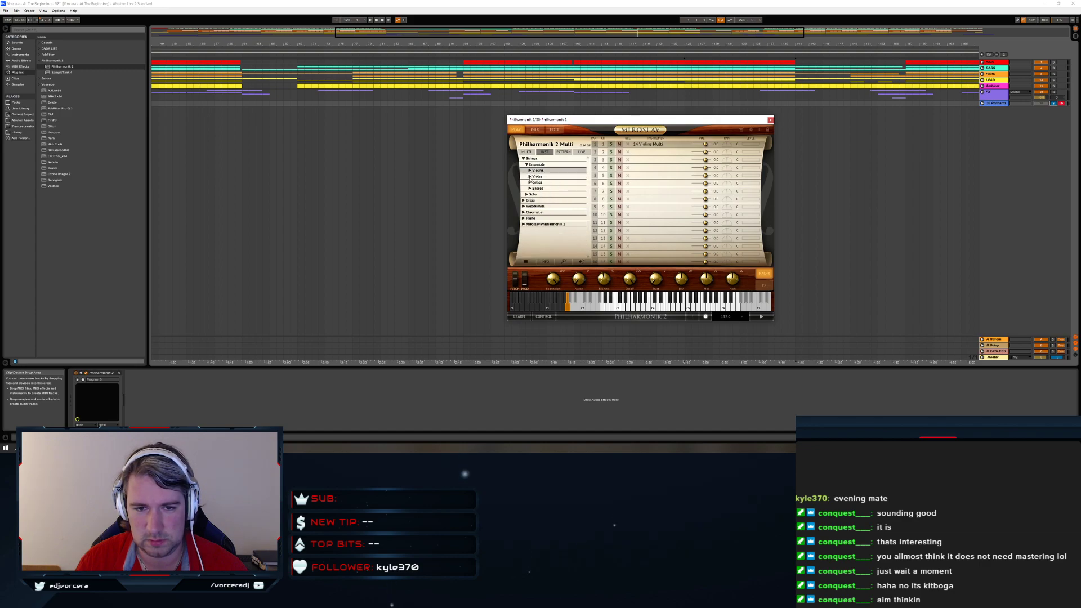
pyautogui.click(530, 177)
pyautogui.doubleClick(542, 182)
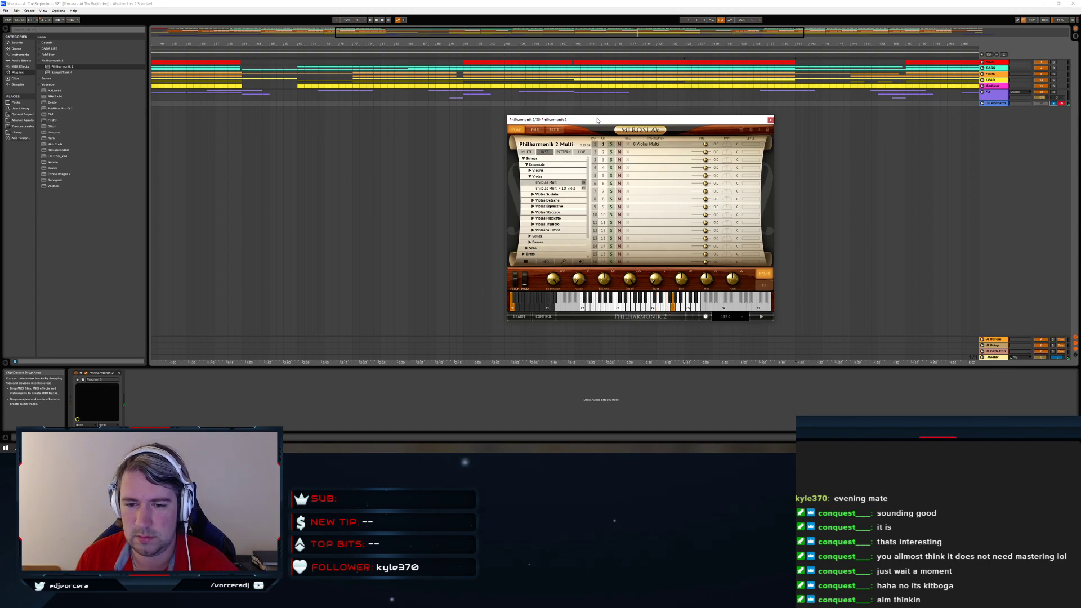
pyautogui.click(771, 120)
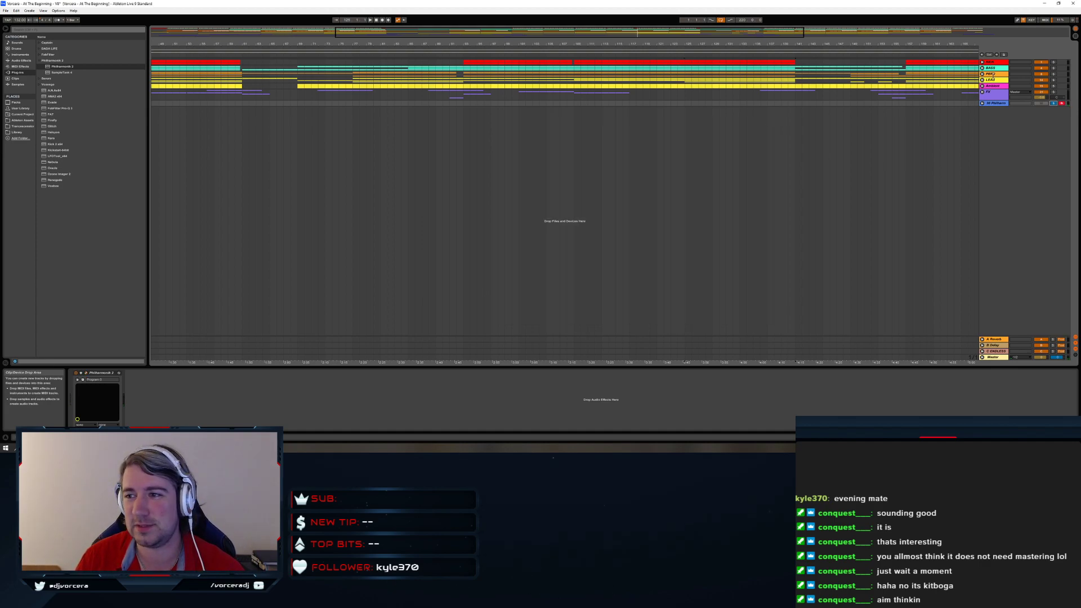
# Copy the long BG Lead clip onto the Philharmonik 2 track at the same position and unfold that track
pyautogui.click(983, 80)
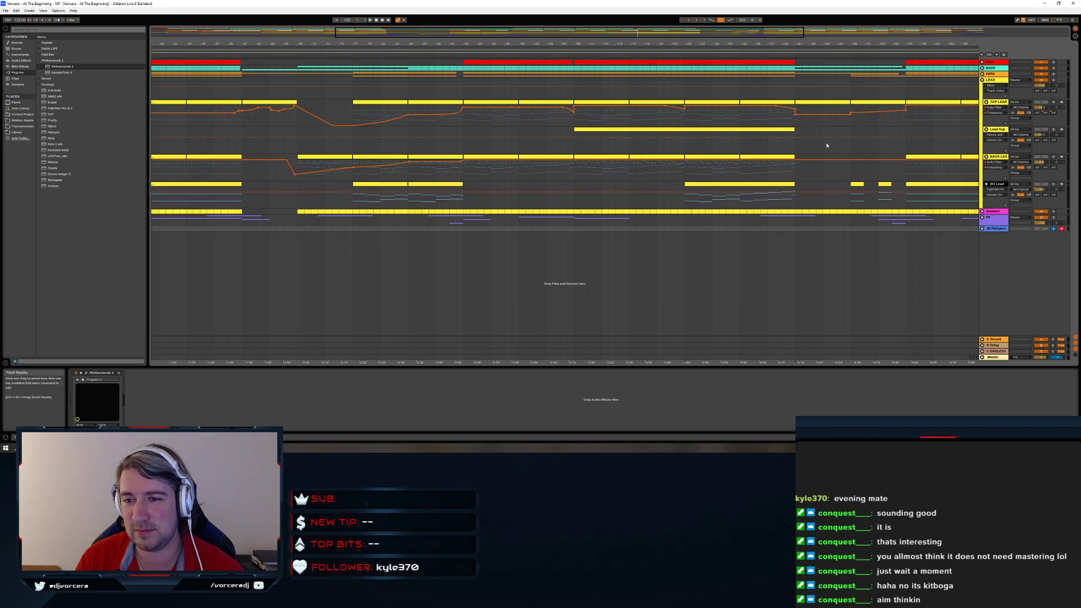
pyautogui.click(751, 185)
pyautogui.click(719, 222)
pyautogui.hotkey('ctrl', 'v')
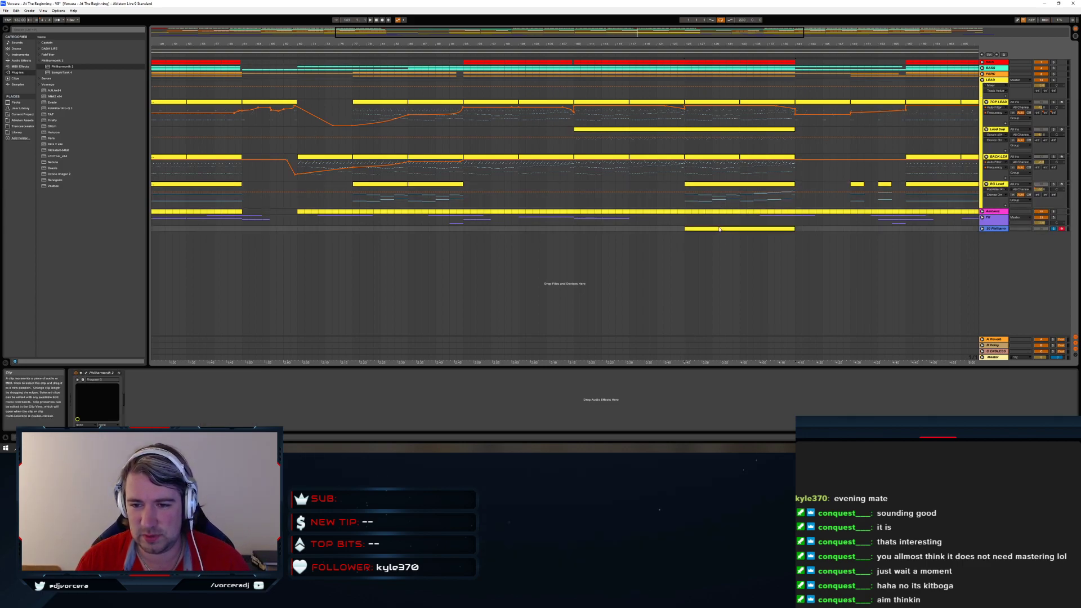
pyautogui.click(983, 229)
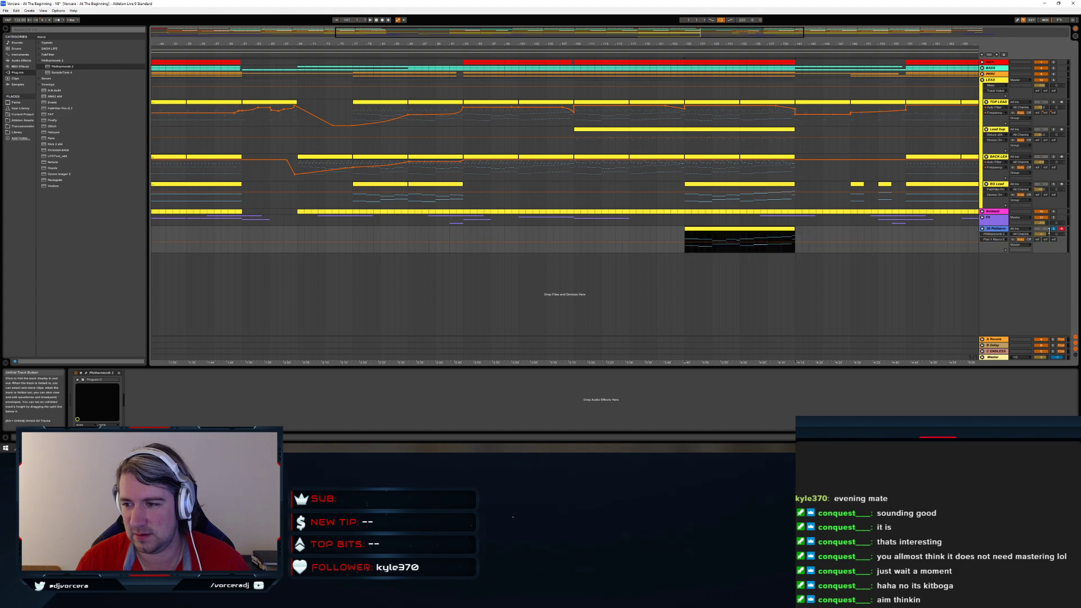
# Play the copied Philharmonik 2 clip from its start and transpose all of its notes up an octave
pyautogui.click(690, 251)
pyautogui.press('space')
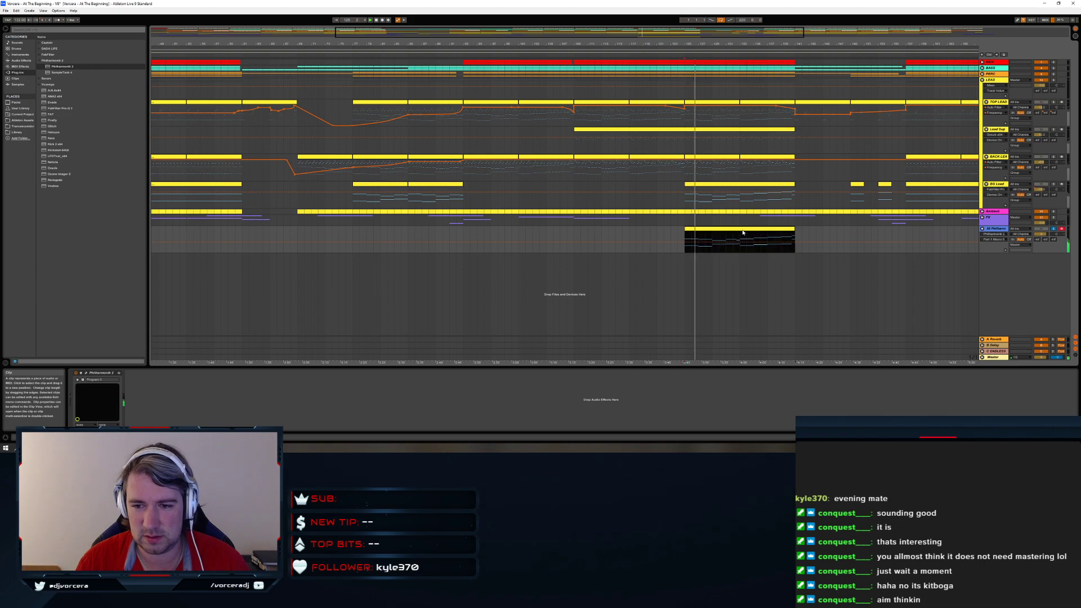
pyautogui.doubleClick(700, 228)
pyautogui.moveTo(243, 276); pyautogui.dragTo(1066, 393)
pyautogui.hotkey('shift', 'Up')
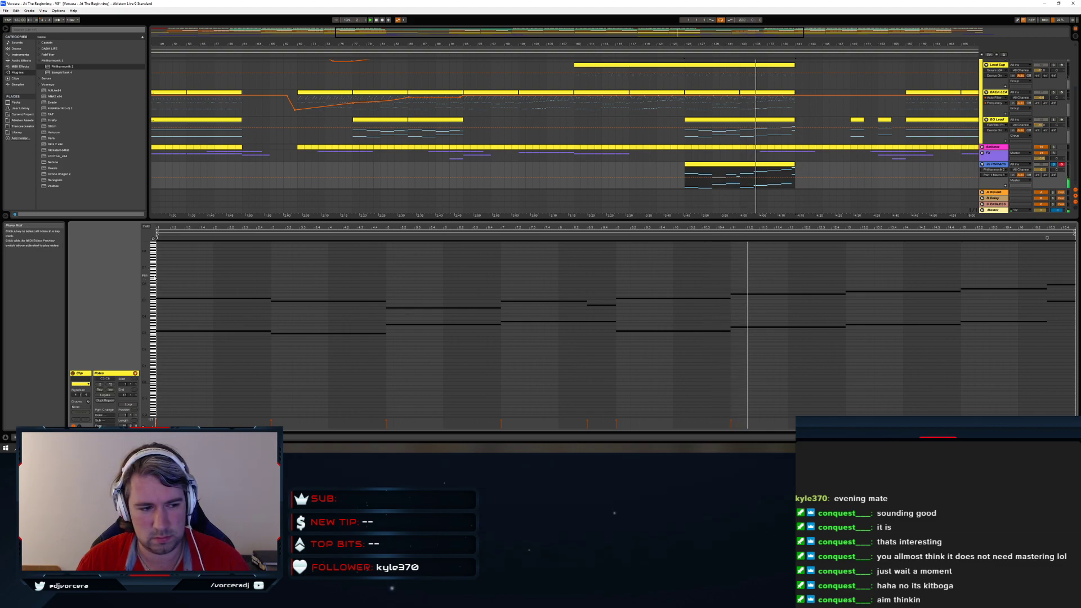
# Examine the notes in the Philharmonik 2 clip and compare them with the BACK LEAD clip just before it
pyautogui.hotkey('ctrl', 'a')
pyautogui.click(154, 299)
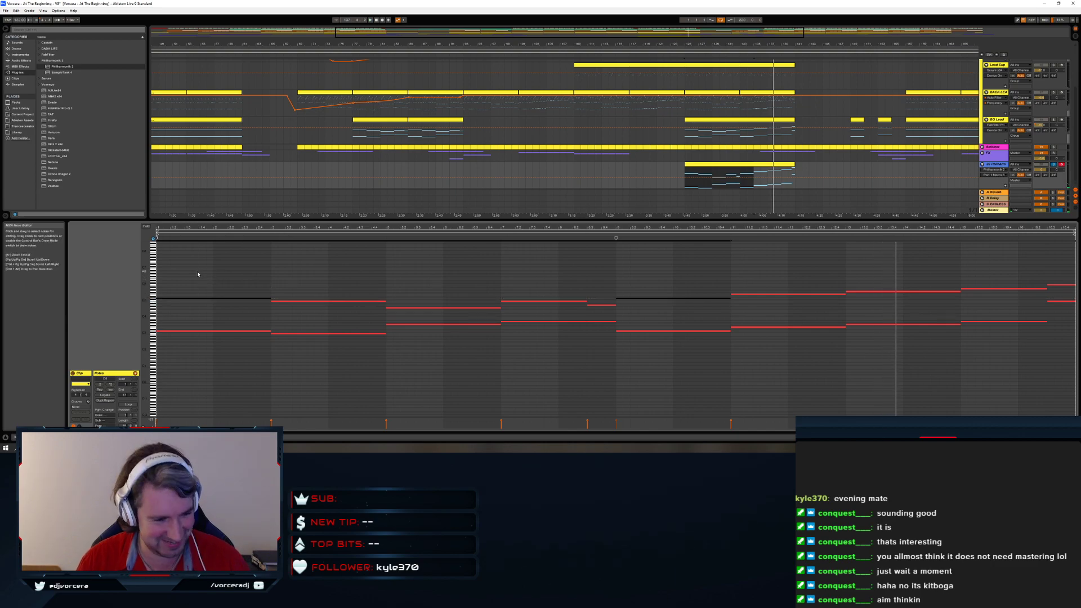
pyautogui.moveTo(212, 275); pyautogui.dragTo(685, 315)
pyautogui.click(685, 315)
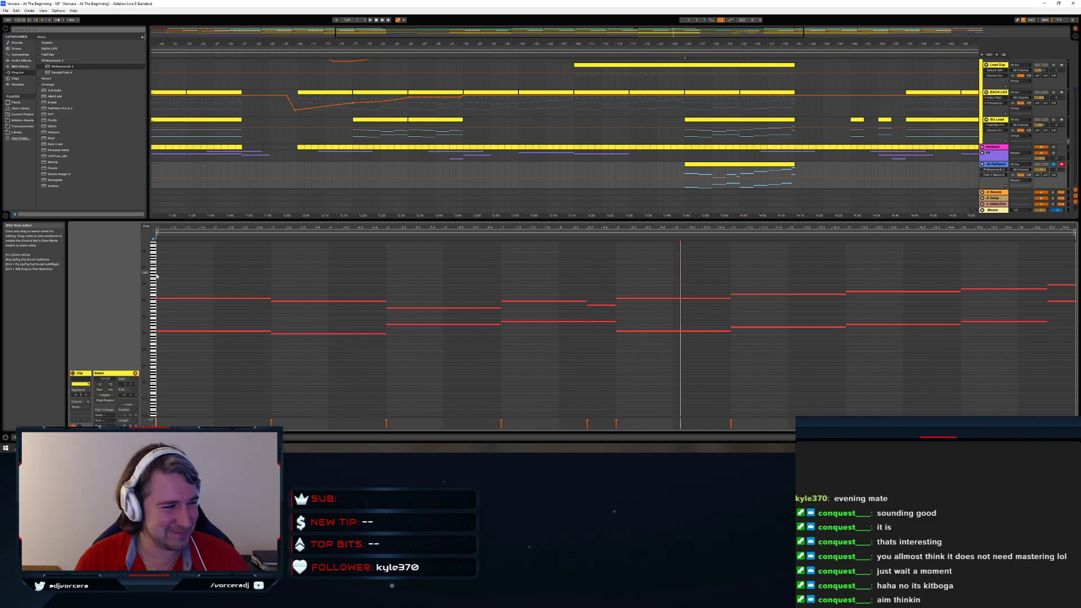
pyautogui.moveTo(198, 226); pyautogui.dragTo(176, 309)
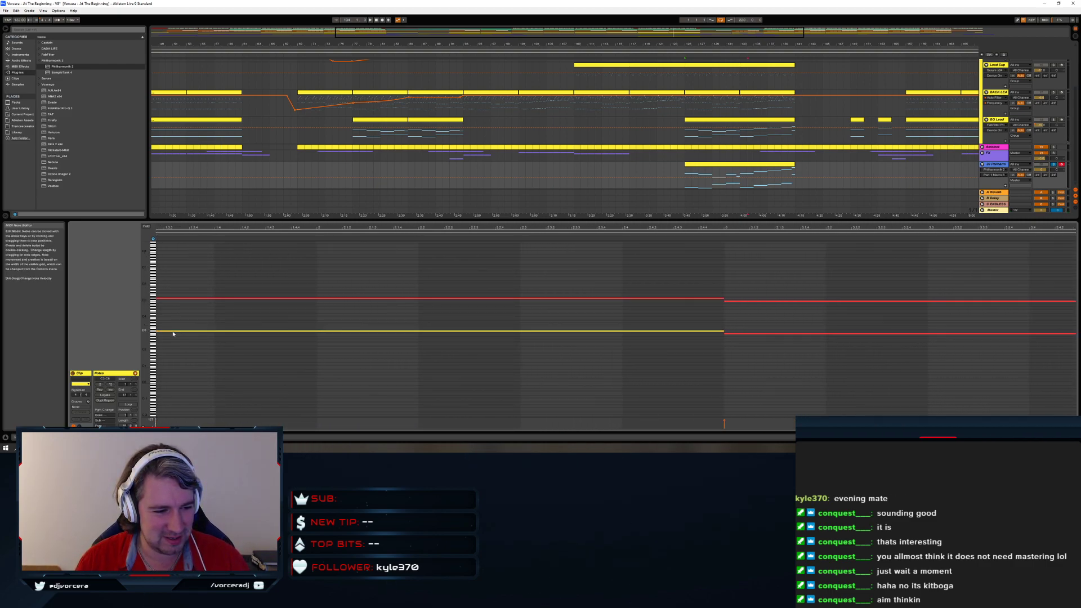
pyautogui.moveTo(642, 227); pyautogui.dragTo(587, 136)
pyautogui.click(659, 91)
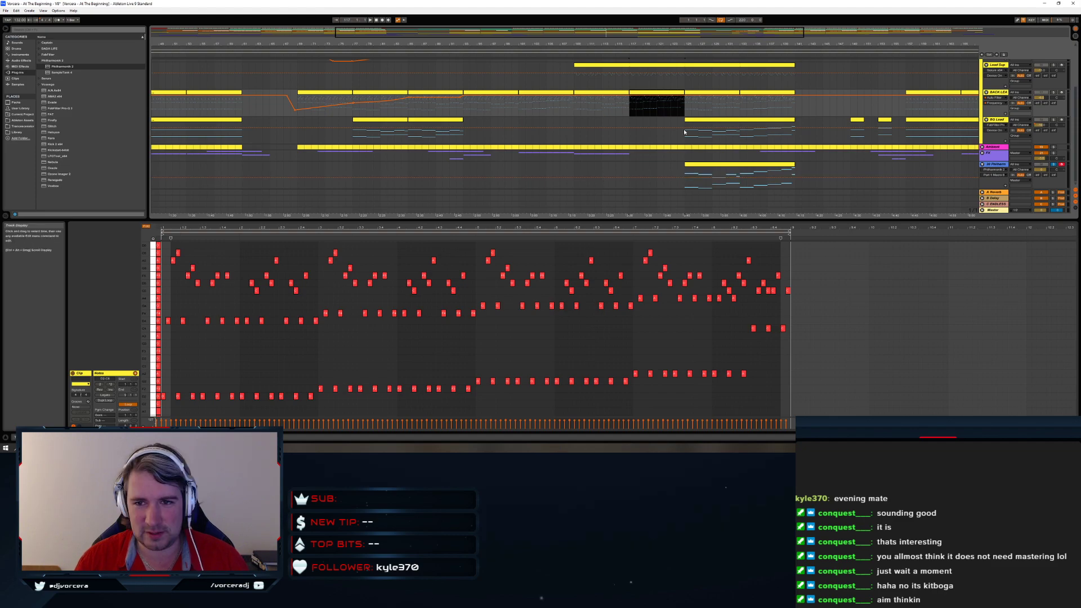
pyautogui.click(690, 174)
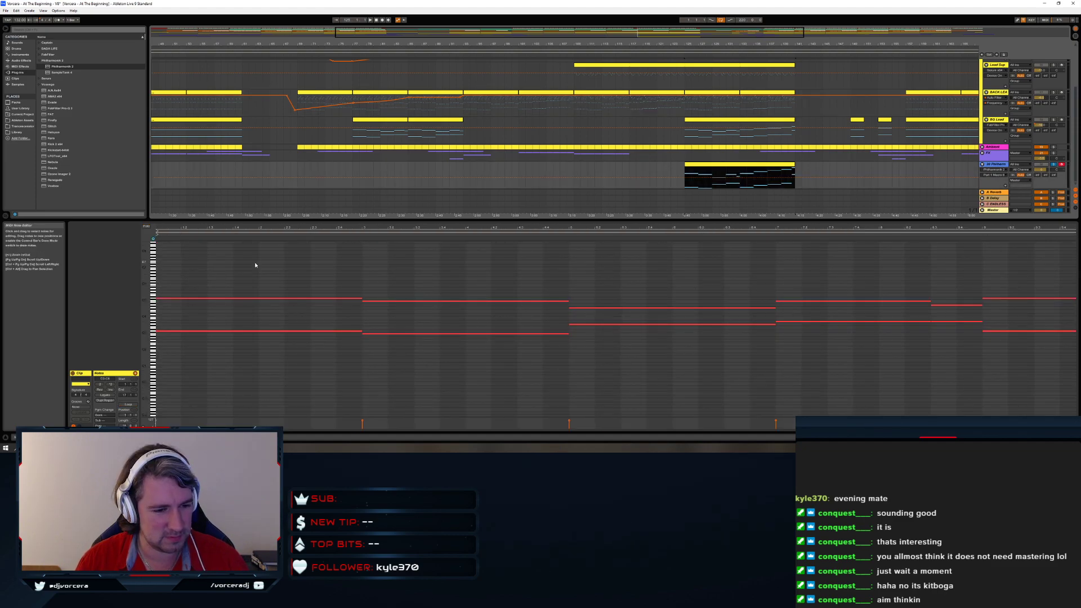
# Transpose all notes in the Philharmonik 2 clip down an octave and play the clip
pyautogui.moveTo(347, 284); pyautogui.dragTo(483, 326)
pyautogui.scroll(-2, 574, 299)
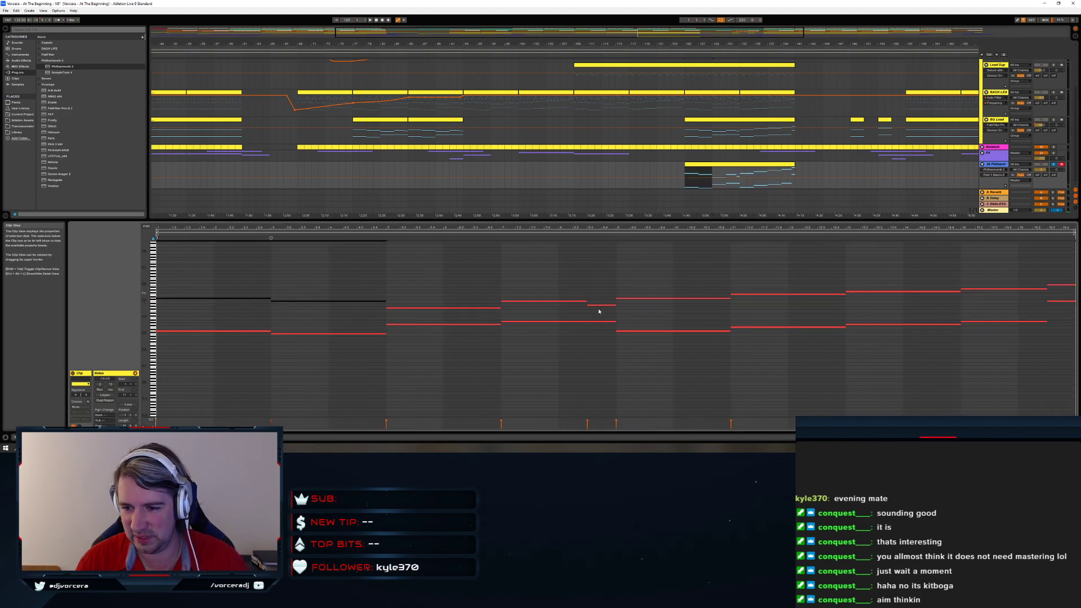
pyautogui.moveTo(629, 246); pyautogui.dragTo(1052, 304)
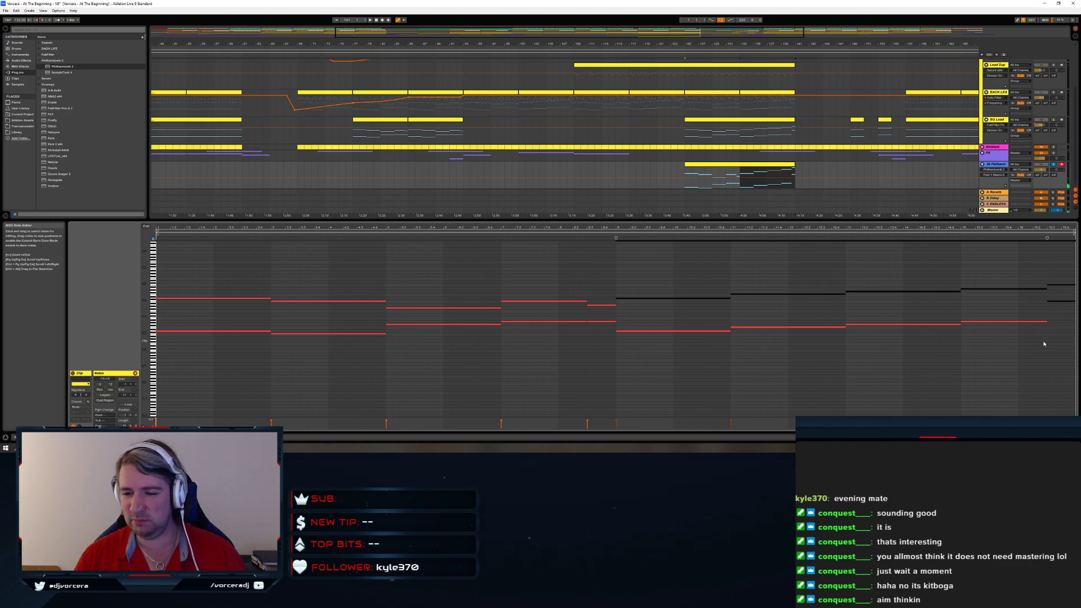
pyautogui.moveTo(207, 265); pyautogui.dragTo(1078, 356)
pyautogui.hotkey('shift', 'Down')
pyautogui.press('space')
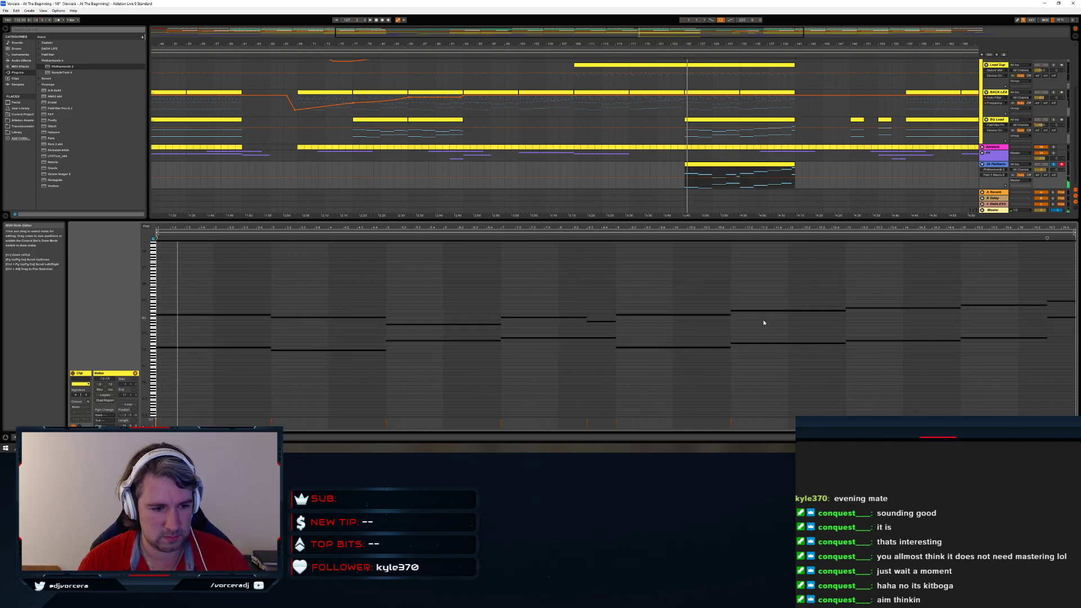
# Transpose all notes in the Philharmonik 2 clip up an octave and audition the piano keys around its upper notes
pyautogui.hotkey('shift', 'Up')
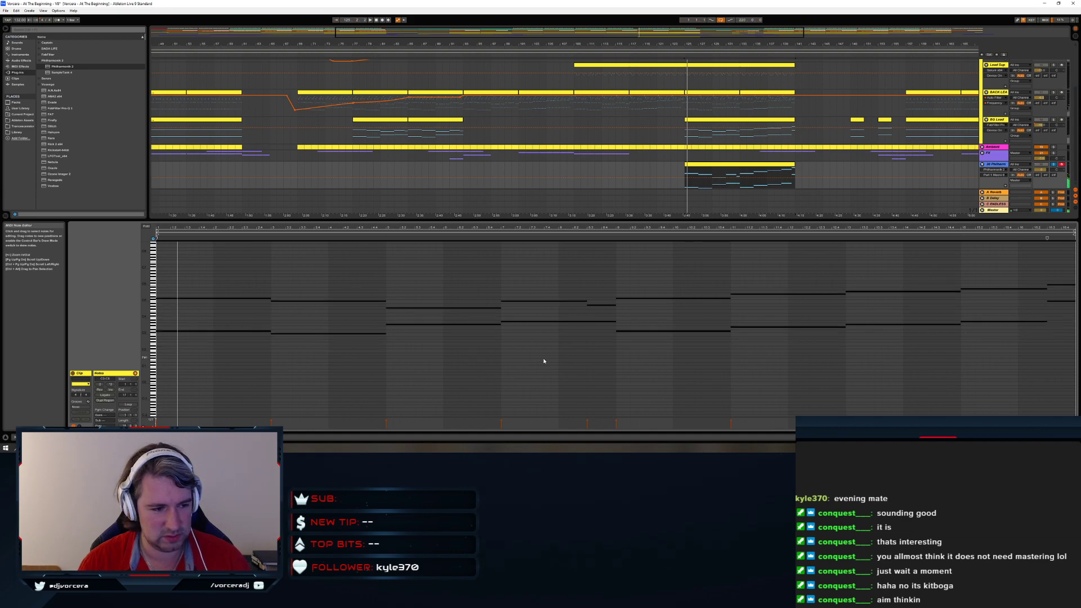
pyautogui.click(152, 296)
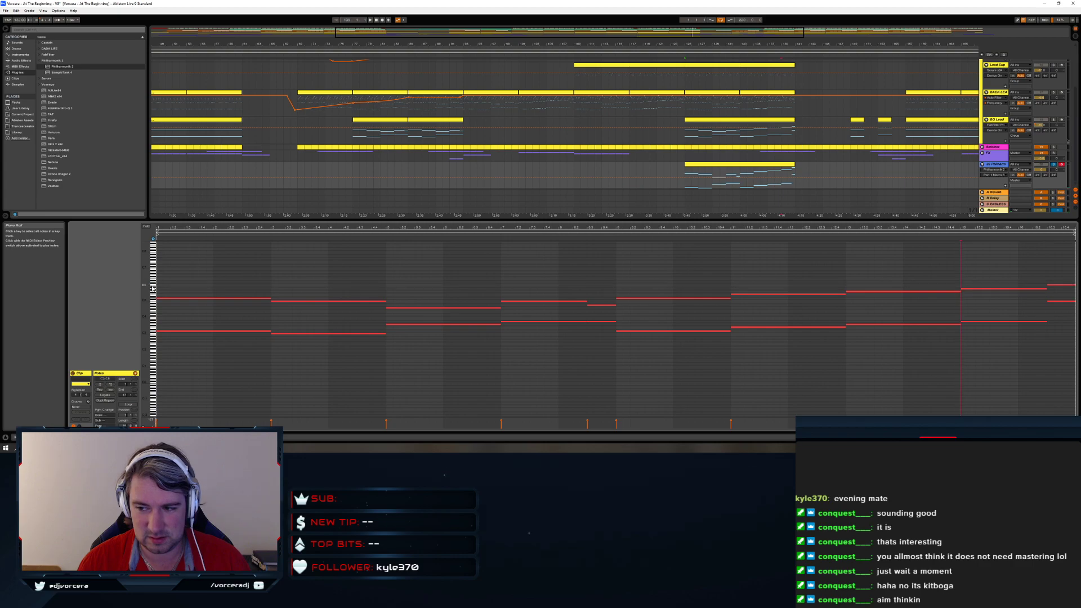
pyautogui.click(151, 294)
pyautogui.click(151, 298)
pyautogui.click(151, 296)
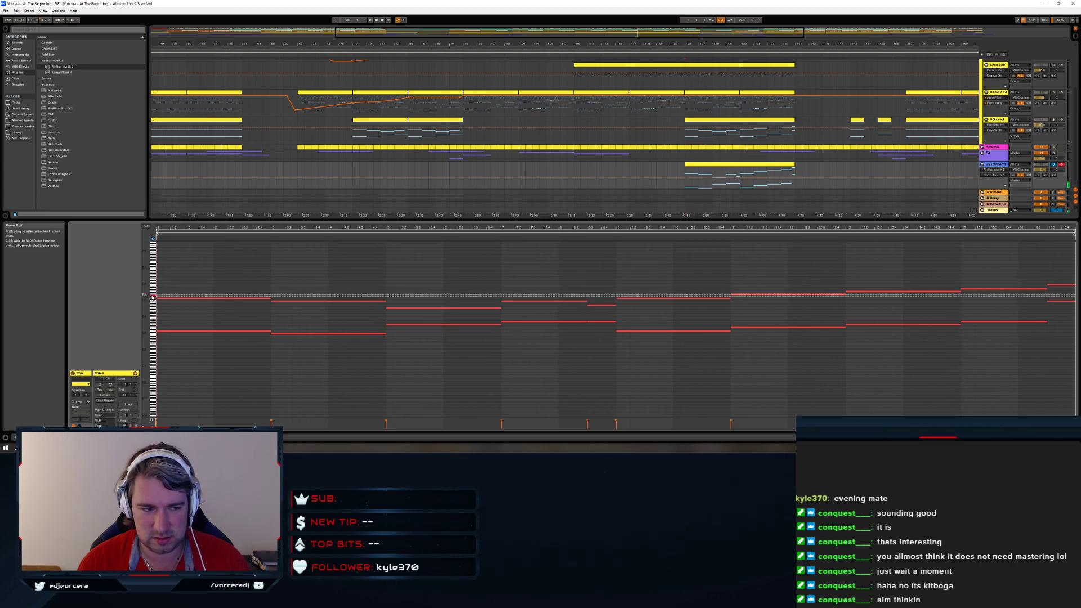
pyautogui.click(152, 295)
pyautogui.click(152, 296)
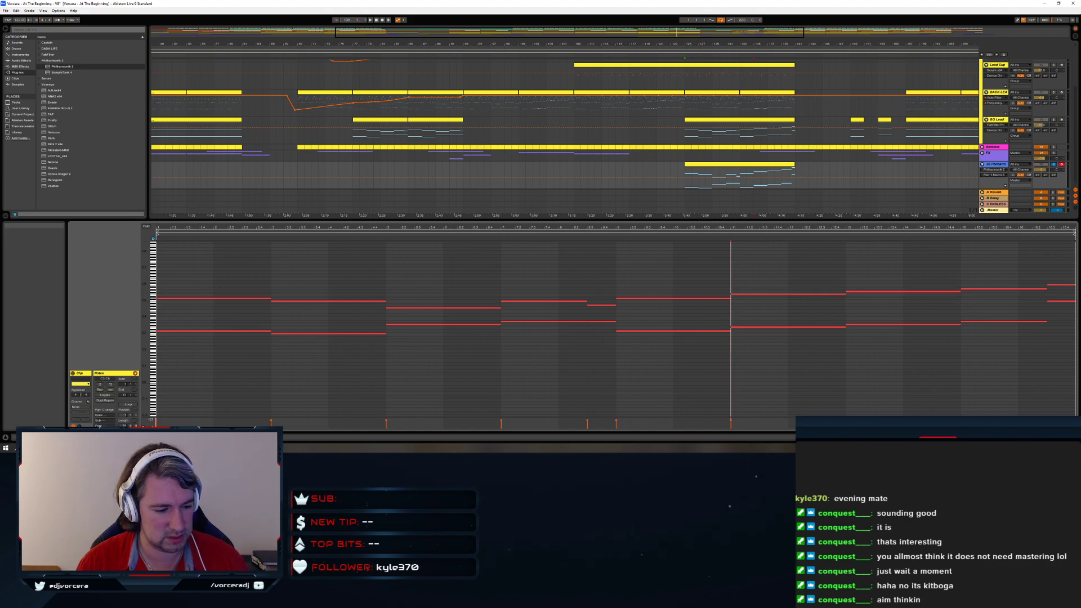
pyautogui.hotkey('alt', 'Tab')
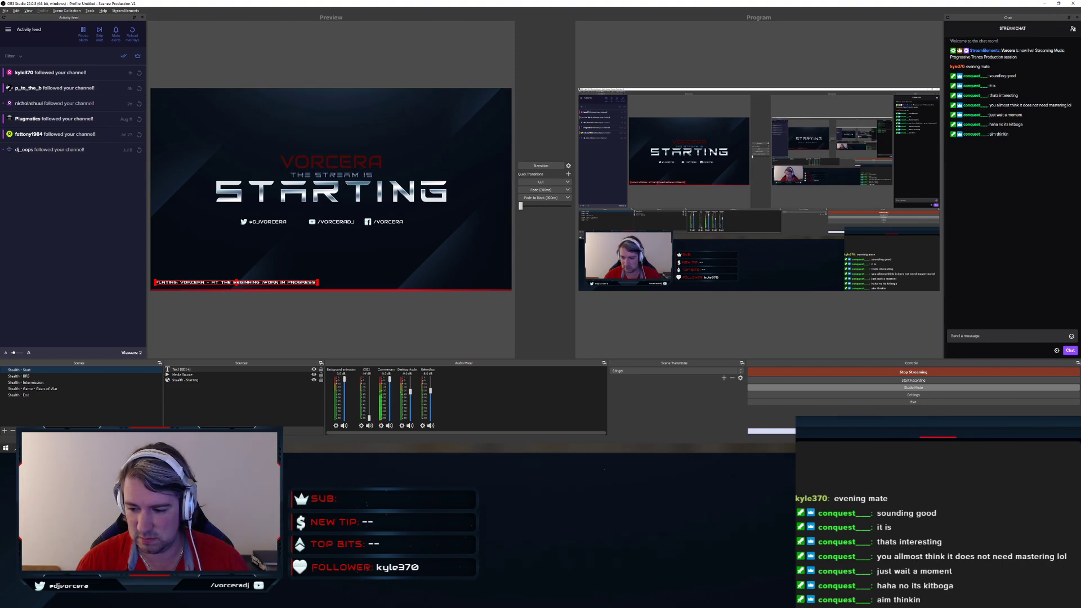
pyautogui.hotkey('alt', 'Tab')
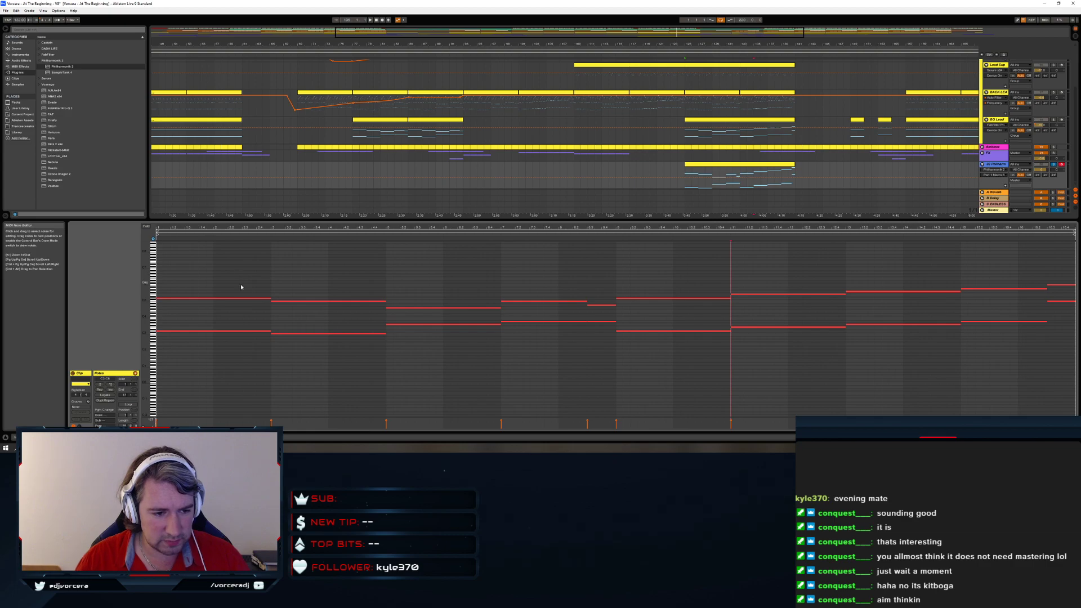
# Audition the pitches of the clip's upper and lower opening notes on the piano keys, with the note rows enlarged
pyautogui.click(244, 283)
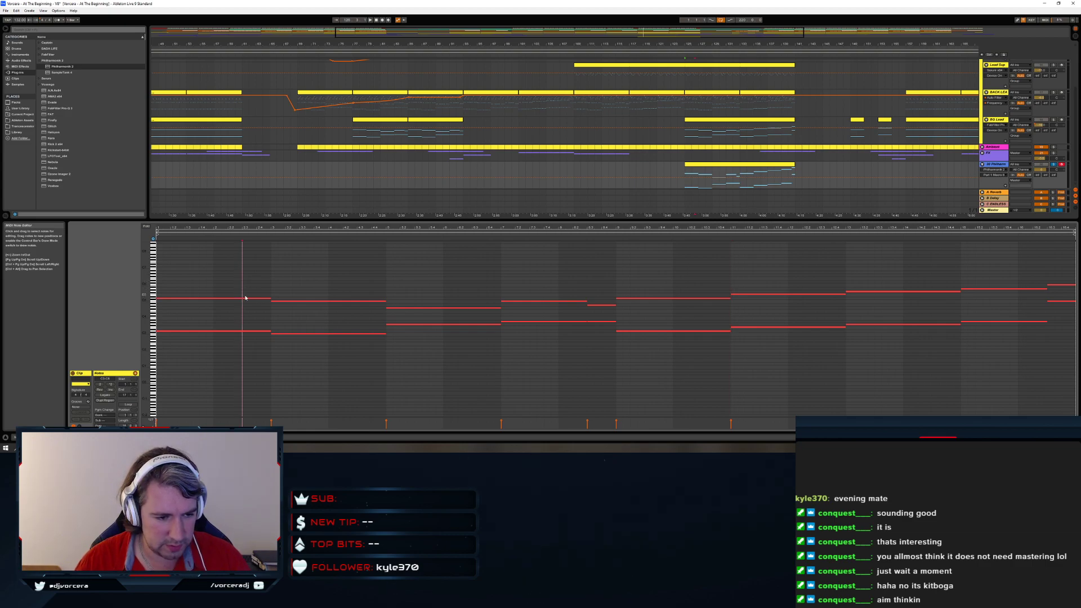
pyautogui.click(154, 332)
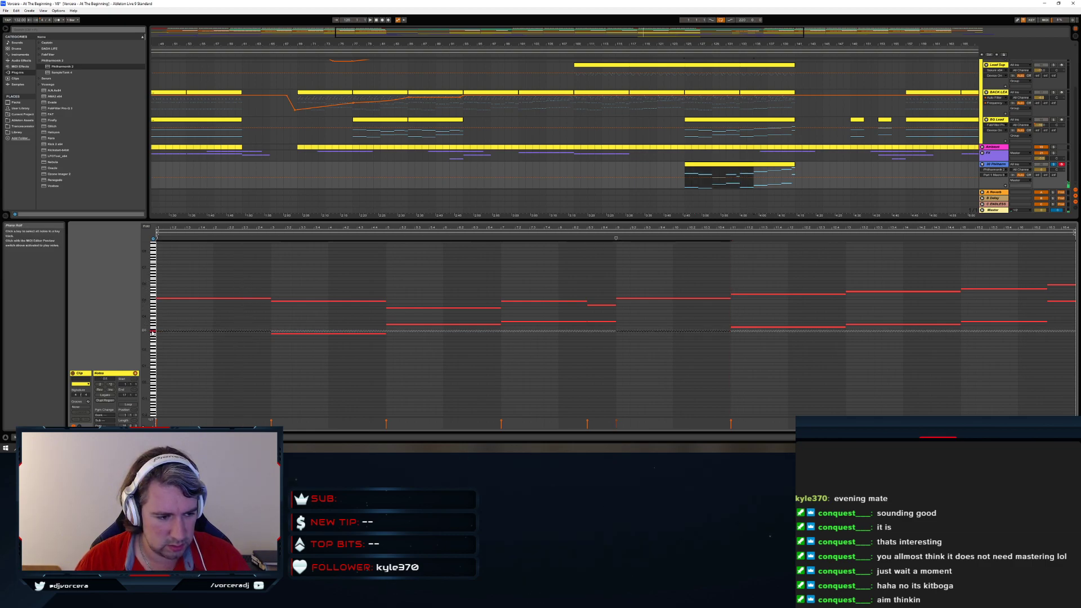
pyautogui.click(155, 299)
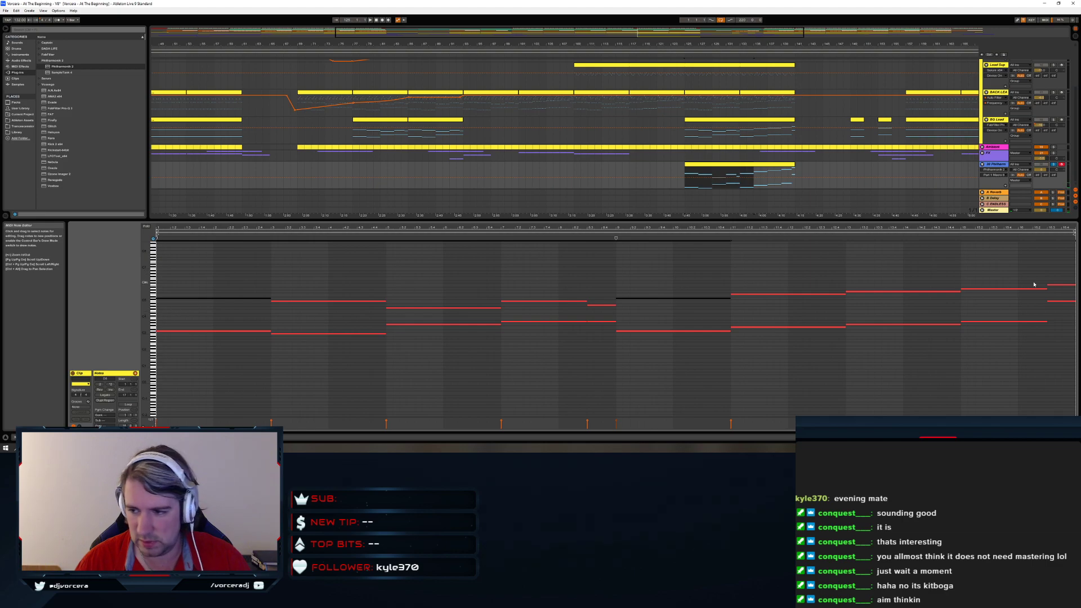
pyautogui.click(153, 292)
pyautogui.click(153, 294)
pyautogui.click(153, 296)
pyautogui.click(153, 296)
pyautogui.click(152, 296)
pyautogui.moveTo(154, 298); pyautogui.dragTo(146, 297)
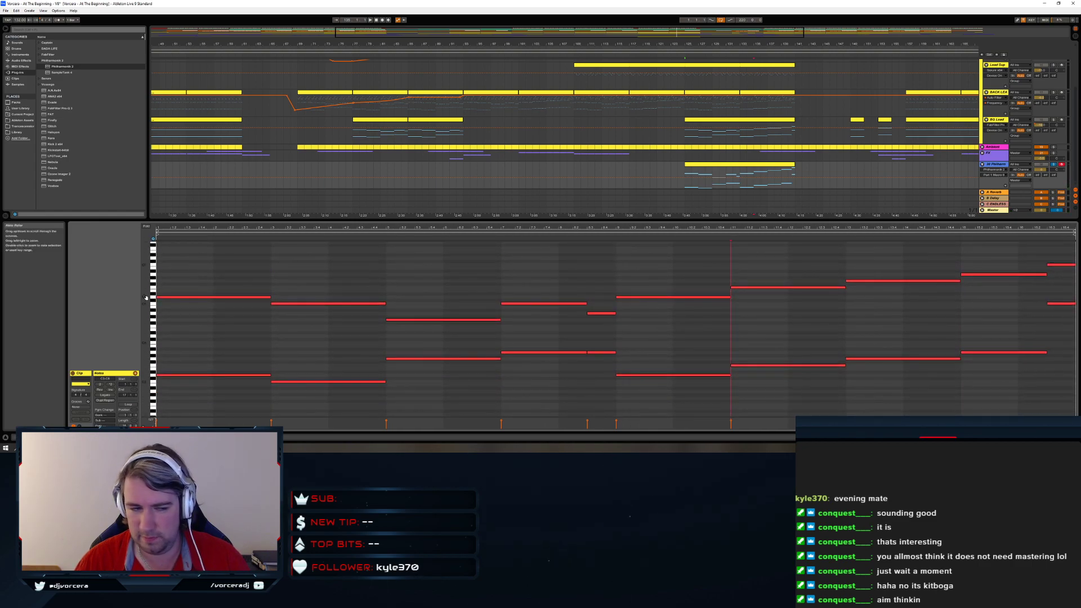
pyautogui.click(153, 314)
pyautogui.click(153, 305)
pyautogui.click(152, 297)
pyautogui.click(152, 289)
pyautogui.click(153, 291)
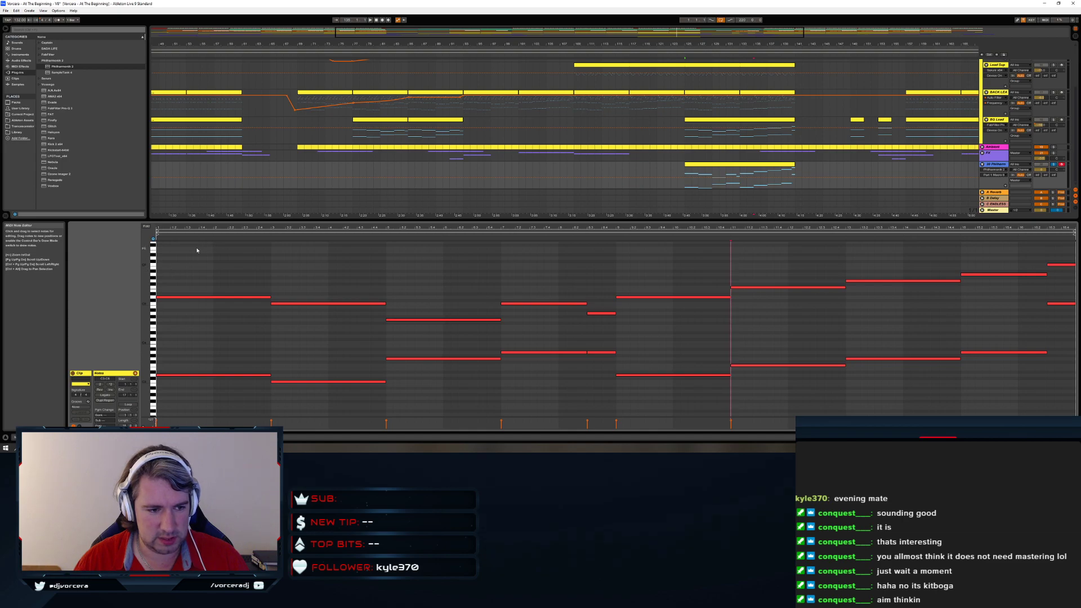
pyautogui.scroll(-3, 197, 288)
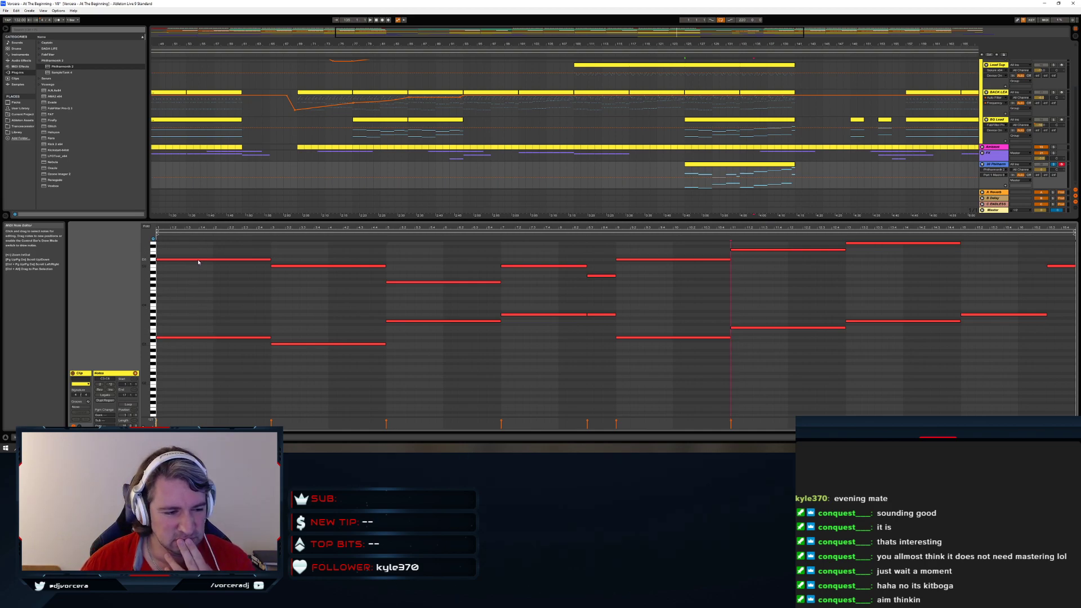
pyautogui.click(193, 333)
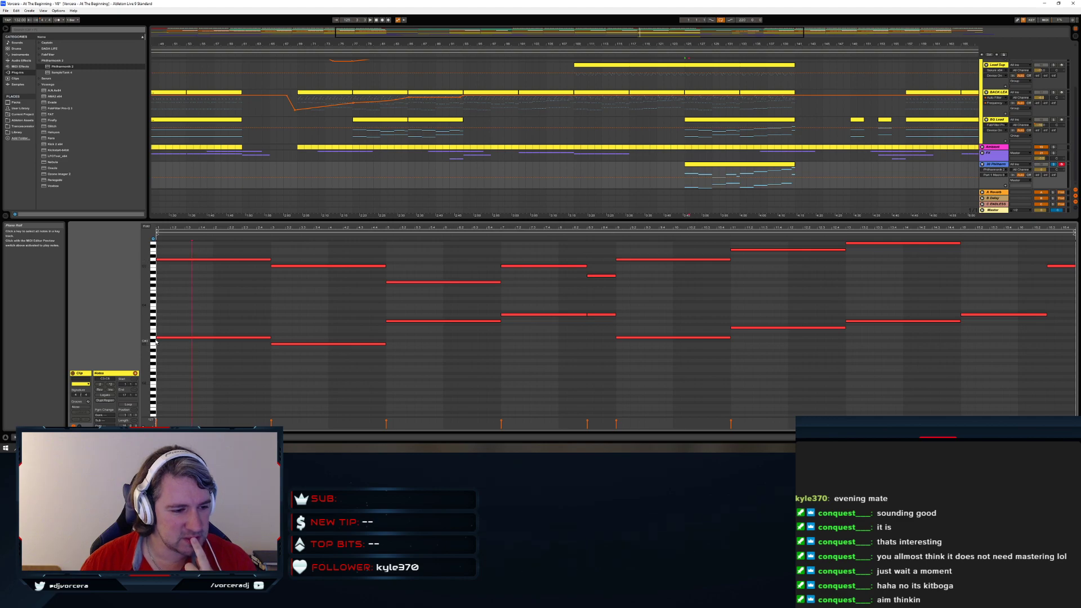
# Select all the upper notes across the Philharmonik 2 clip and transpose them down an octave
pyautogui.moveTo(209, 261); pyautogui.dragTo(227, 301)
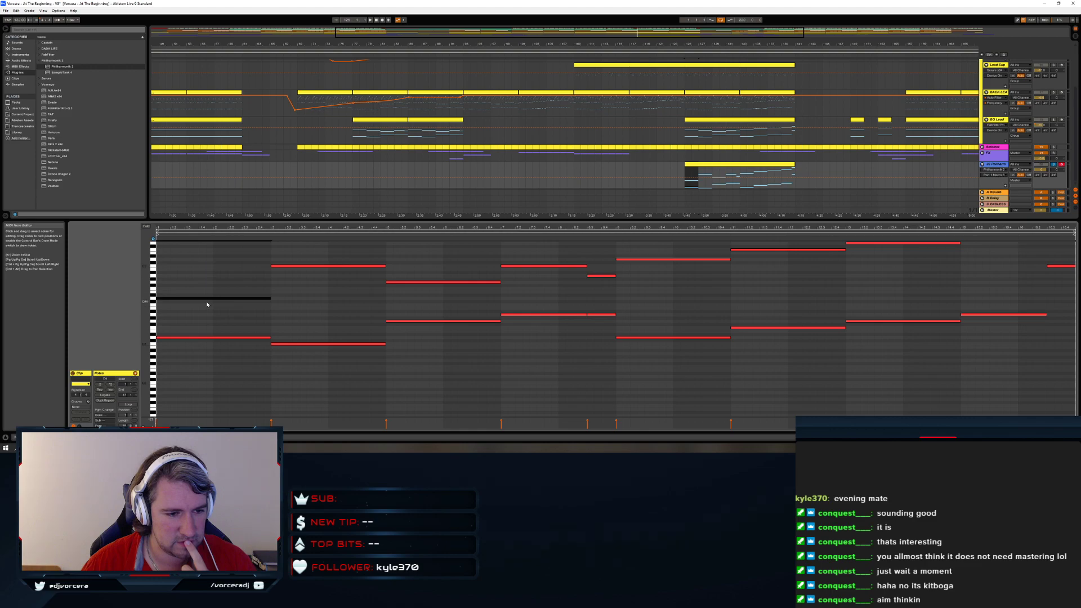
pyautogui.hotkey('shift', 'Up')
pyautogui.moveTo(208, 245); pyautogui.dragTo(1051, 286)
pyautogui.scroll(2, 1016, 275)
pyautogui.moveTo(946, 259); pyautogui.dragTo(1015, 288)
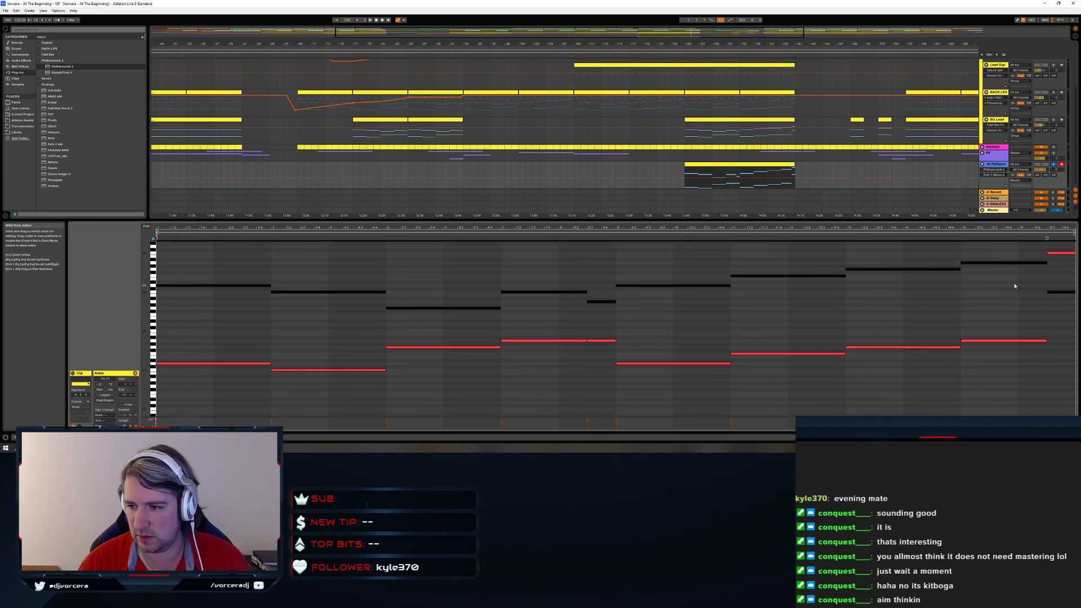
pyautogui.moveTo(1043, 253); pyautogui.dragTo(1064, 293)
pyautogui.hotkey('shift', 'Down')
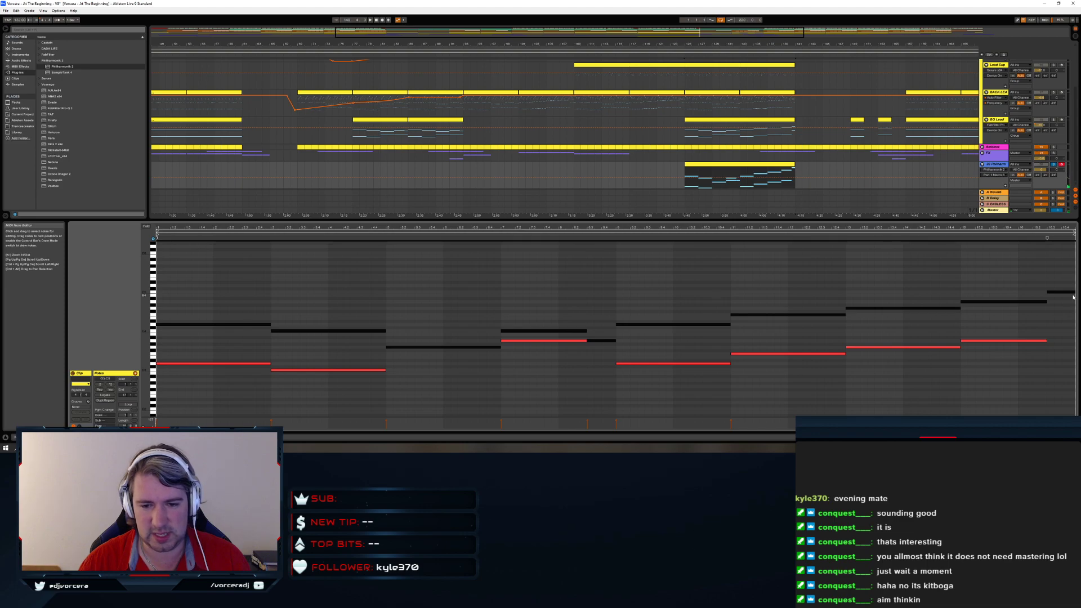
# Lengthen the lower bar 7 note to reach bar 9, raise the short upper note just before bar 9, and play the clip
pyautogui.click(615, 342)
pyautogui.moveTo(606, 339)
pyautogui.mouseDown()
pyautogui.moveTo(609, 328)
pyautogui.moveTo(615, 341)
pyautogui.mouseUp()
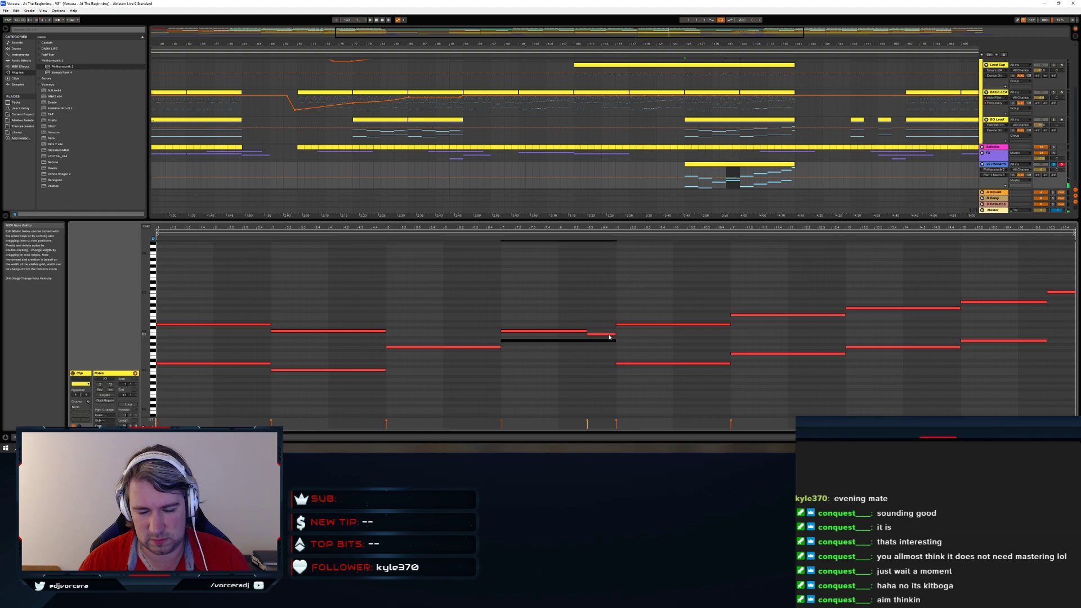
pyautogui.press('space')
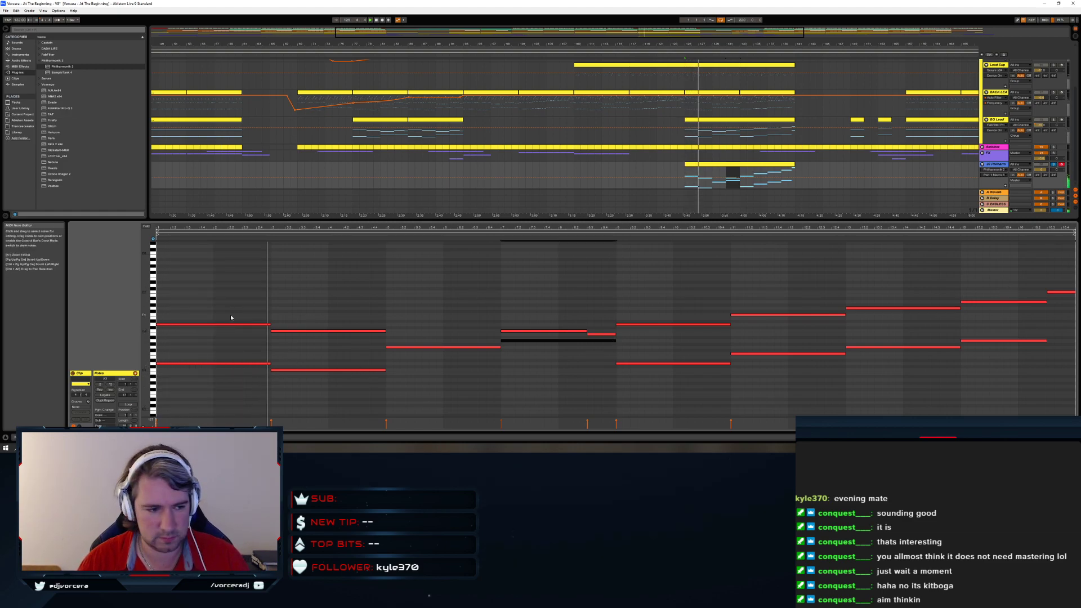
pyautogui.click(152, 280)
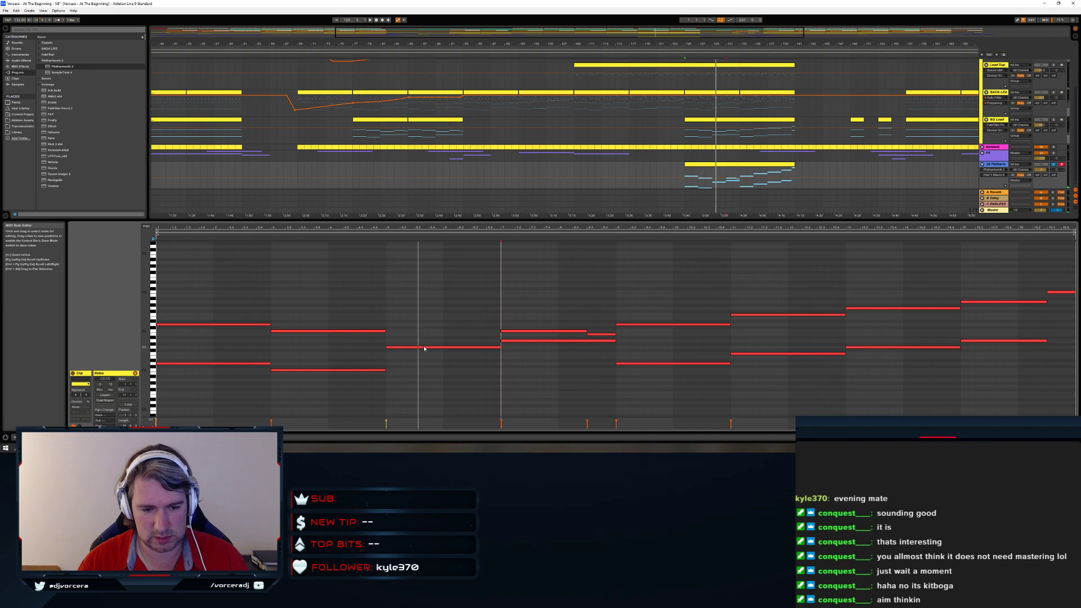
# Add a same-length note about four semitones above the bar 5 note and play the clip
pyautogui.click(392, 348)
pyautogui.moveTo(393, 350); pyautogui.dragTo(393, 338)
pyautogui.press('space')
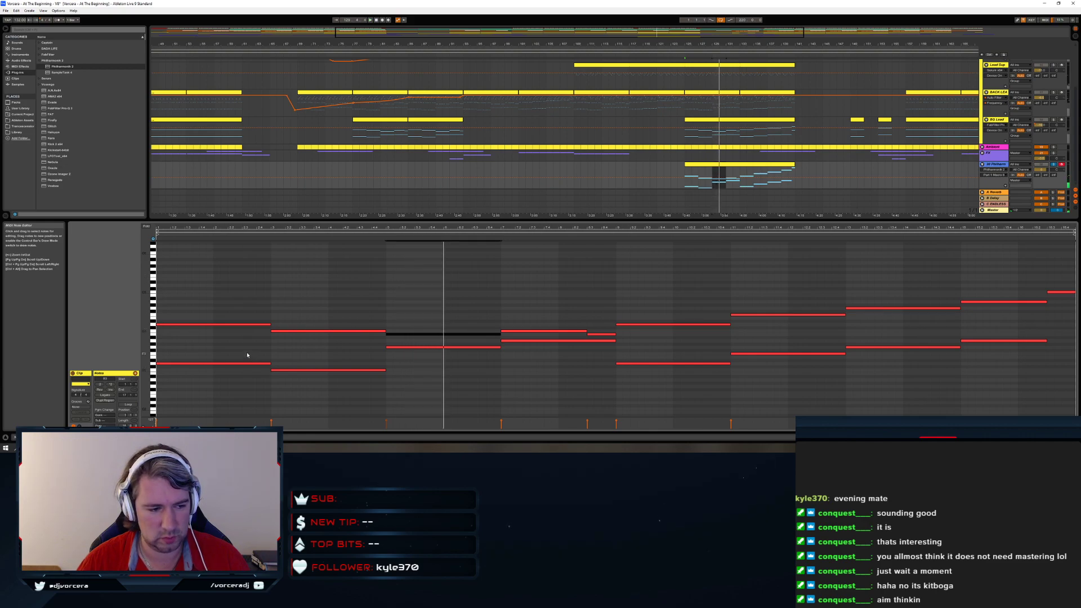
# Raise the lower notes at bars 1 and 3 by about nine semitones and play the clip with the BG Lead soloed too
pyautogui.moveTo(262, 363)
pyautogui.mouseDown()
pyautogui.moveTo(264, 327)
pyautogui.moveTo(284, 349)
pyautogui.moveTo(276, 343)
pyautogui.mouseUp()
pyautogui.press('space')
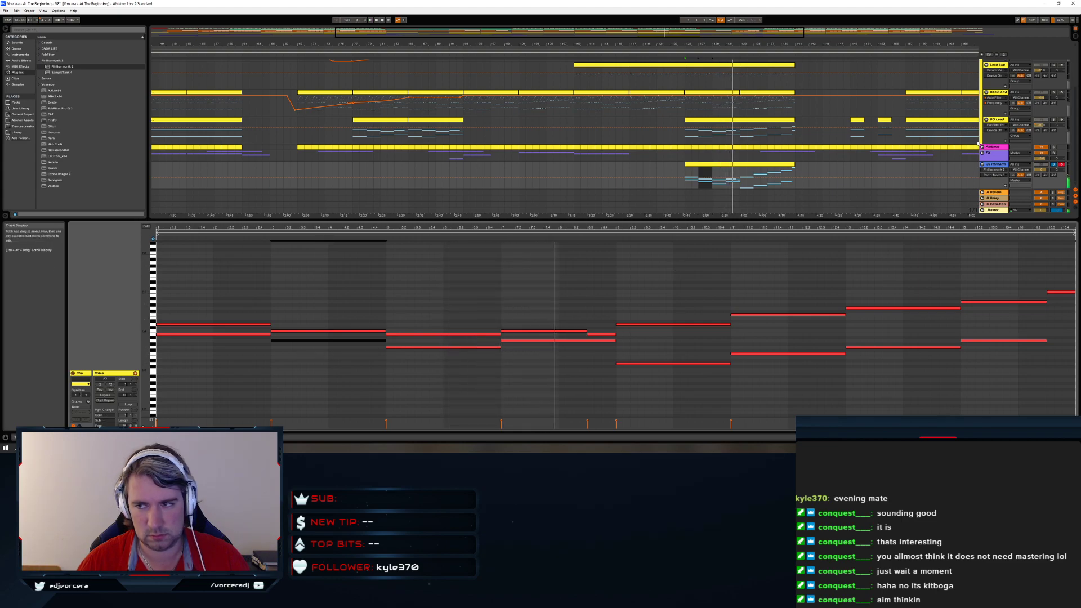
pyautogui.click(845, 180)
pyautogui.press('space')
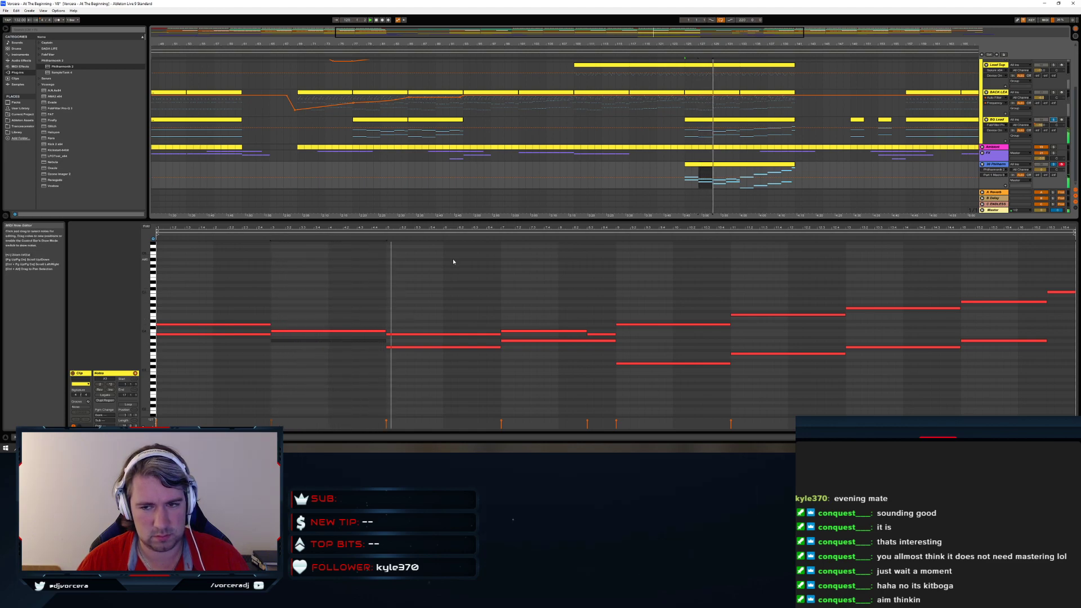
# Delete the Philharmonik 2 clip and then its whole track from the arrangement
pyautogui.click(744, 167)
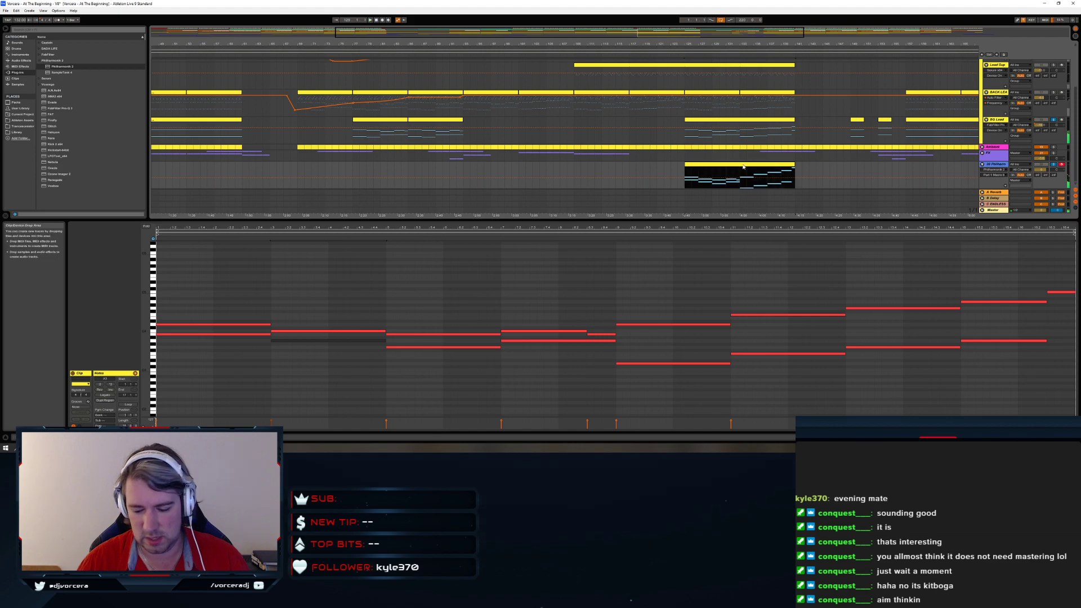
pyautogui.press('Delete')
pyautogui.press('space')
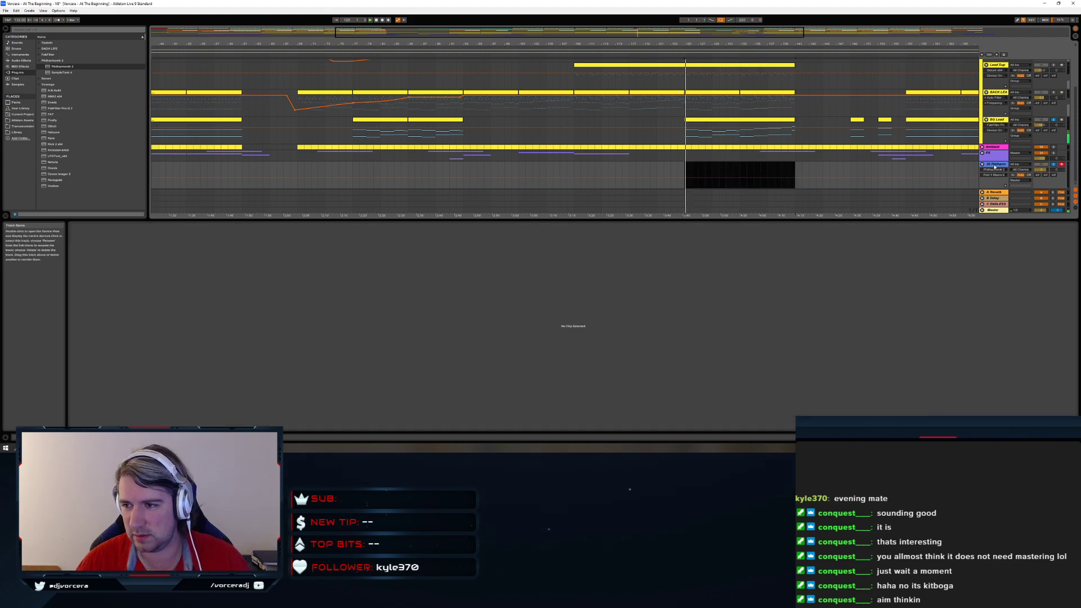
pyautogui.scroll(2, 995, 166)
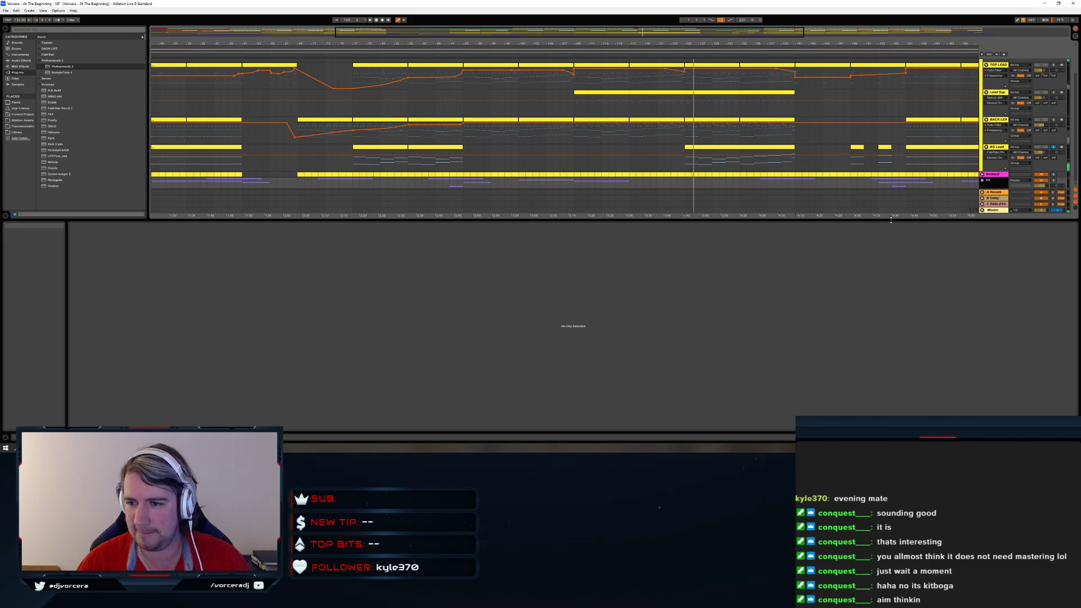
# Fold the LEAD group, unfold the percussion group and show the whole arrangement in an enlarged view with playback stopped
pyautogui.moveTo(891, 223); pyautogui.dragTo(895, 322)
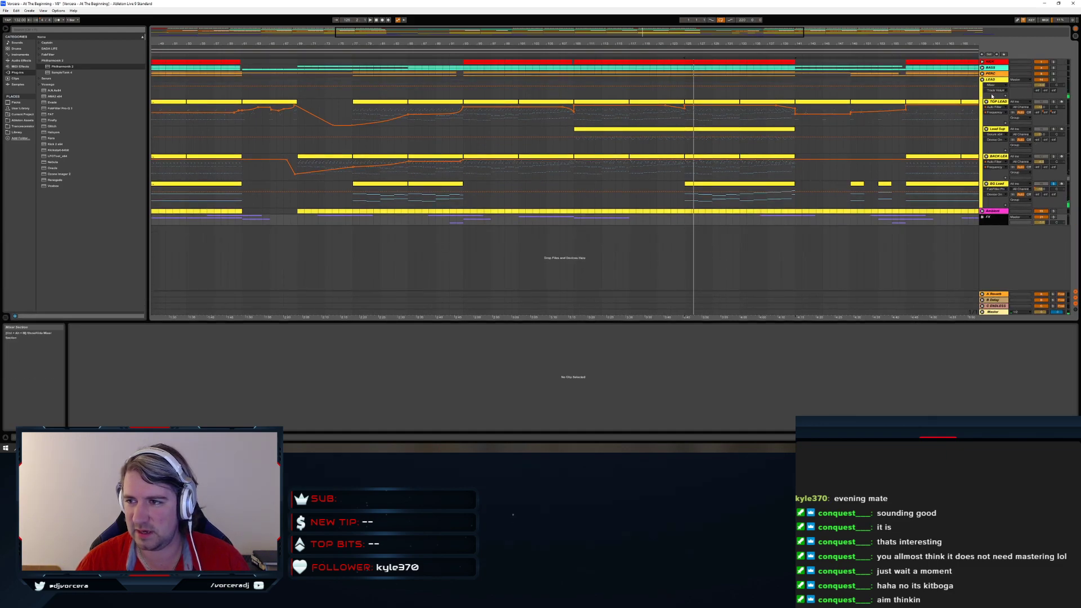
pyautogui.click(983, 80)
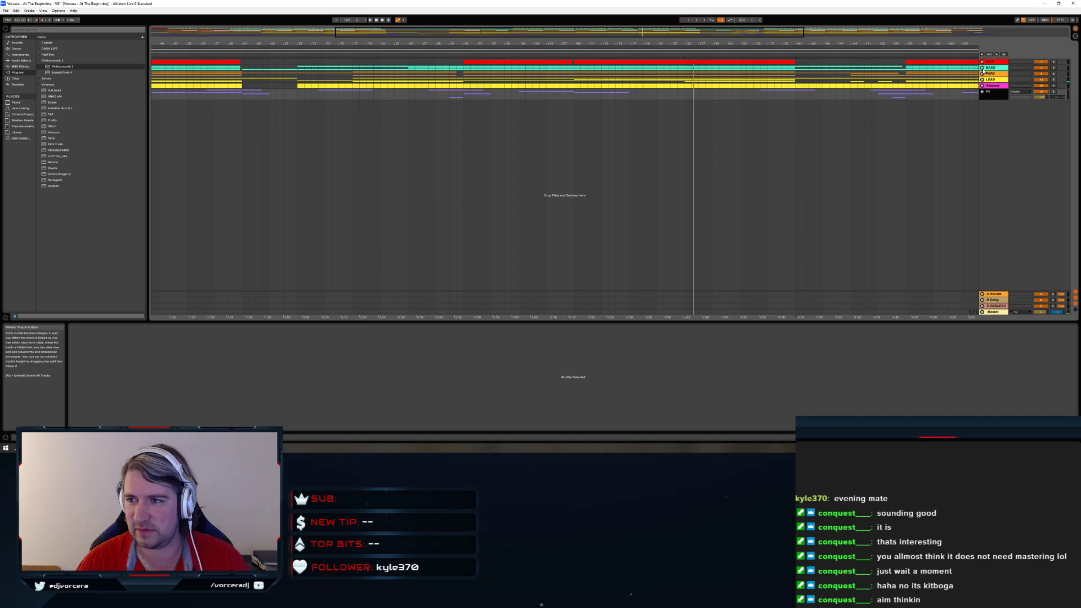
pyautogui.click(983, 74)
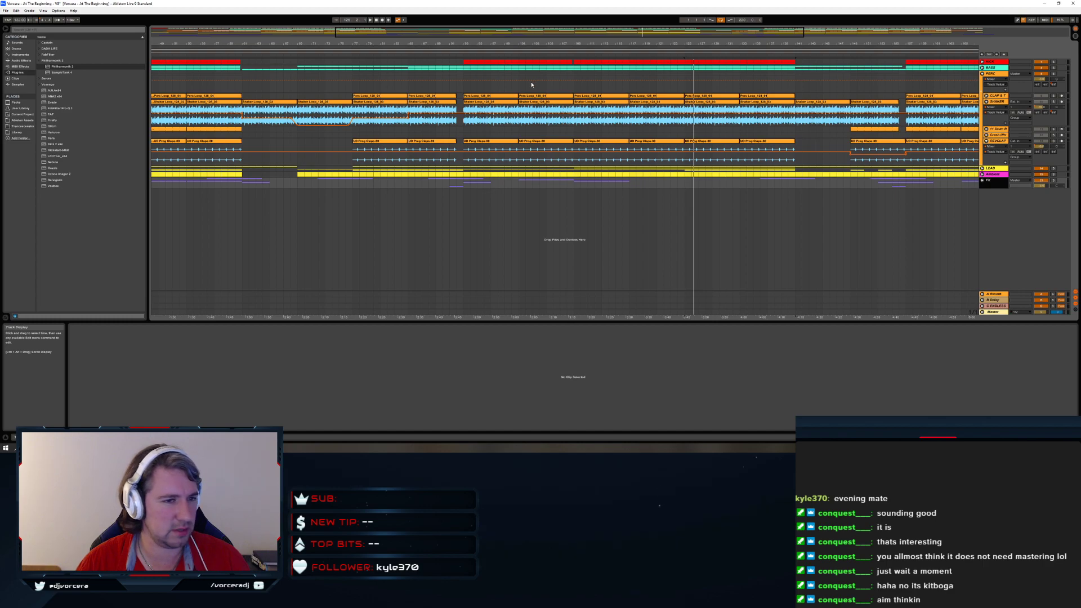
pyautogui.moveTo(230, 45); pyautogui.dragTo(230, 17)
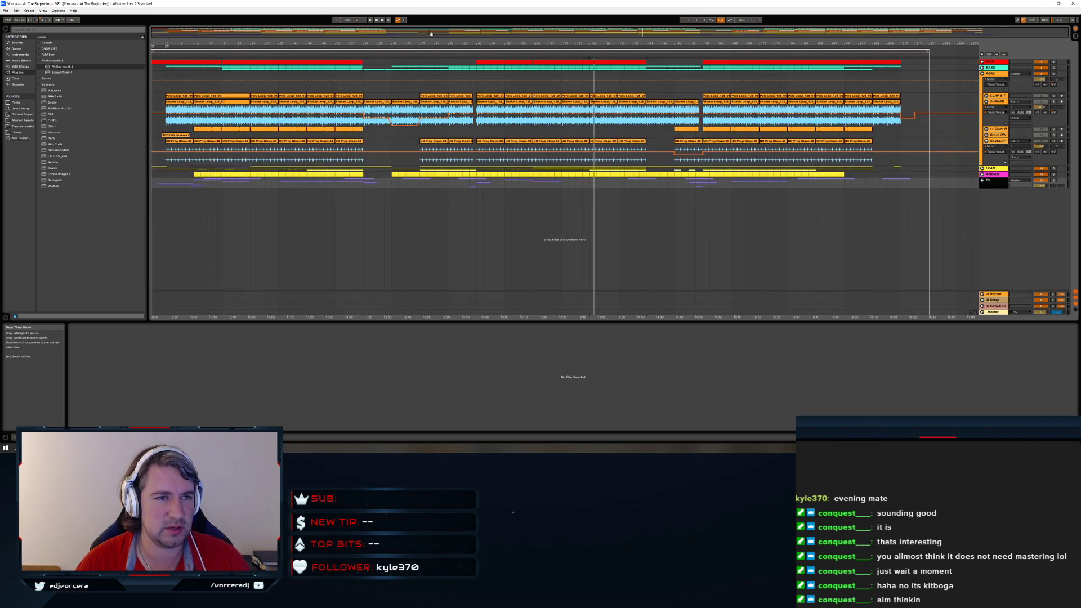
pyautogui.click(380, 20)
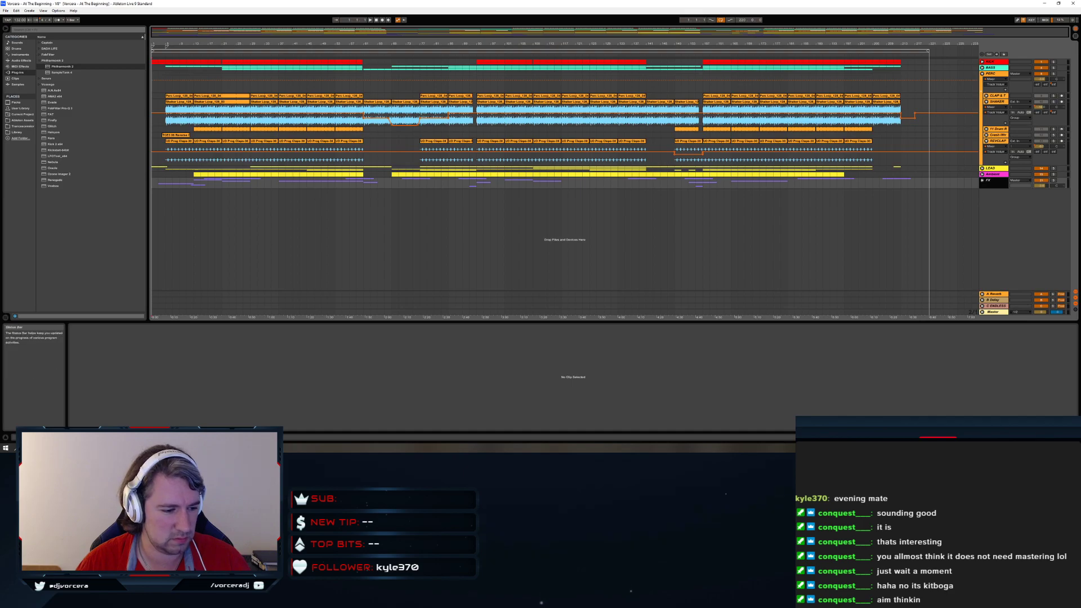
# Switch to YouTube in the browser, decline the sign-in offer and search for progressive trance
pyautogui.hotkey('alt', 'Tab')
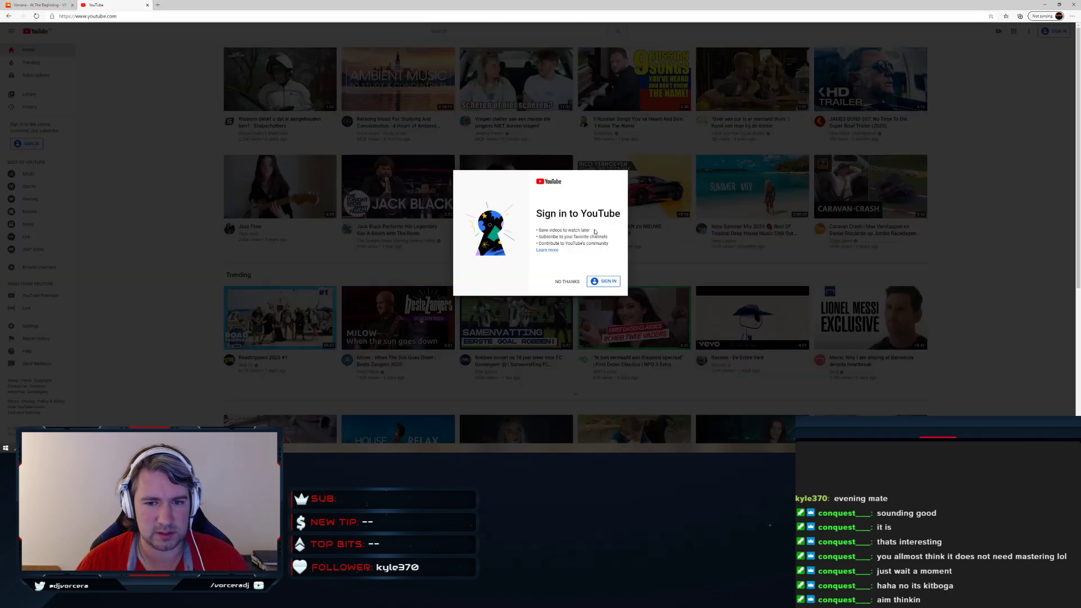
pyautogui.click(567, 281)
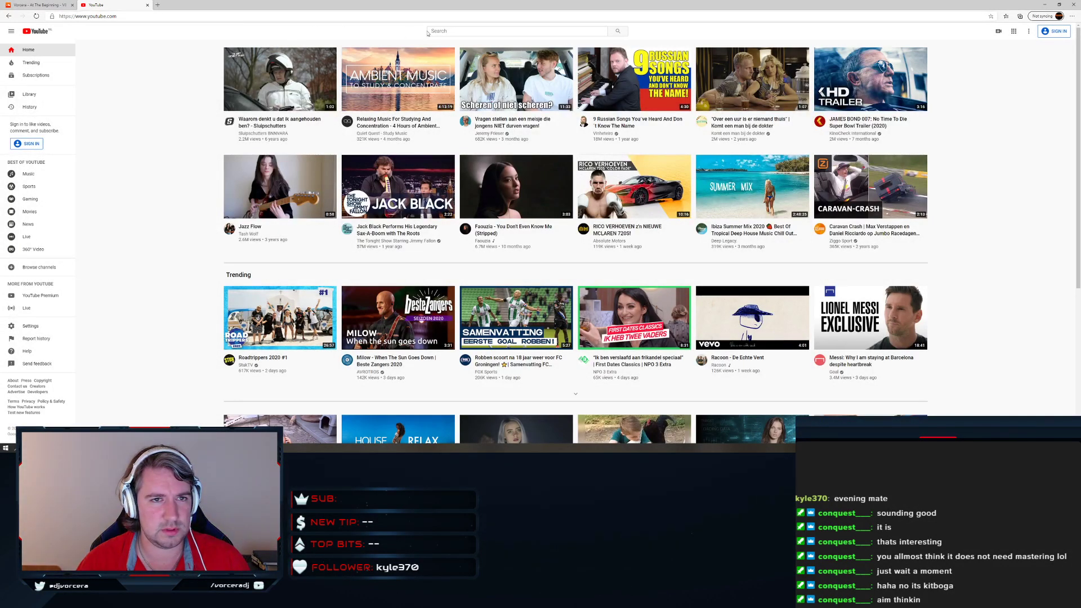
pyautogui.click(452, 32)
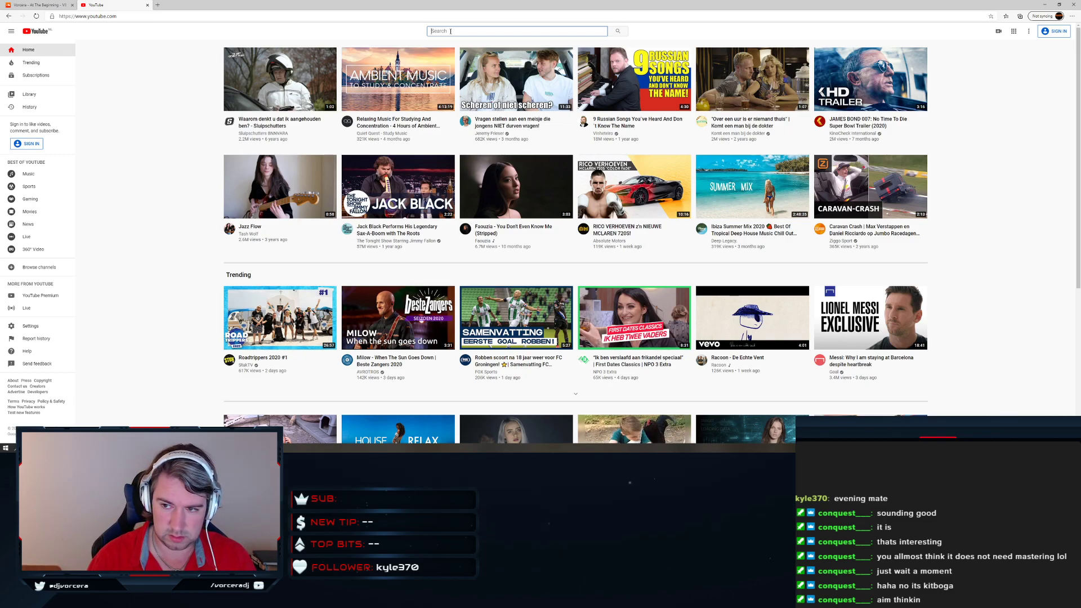
pyautogui.write('rogr')
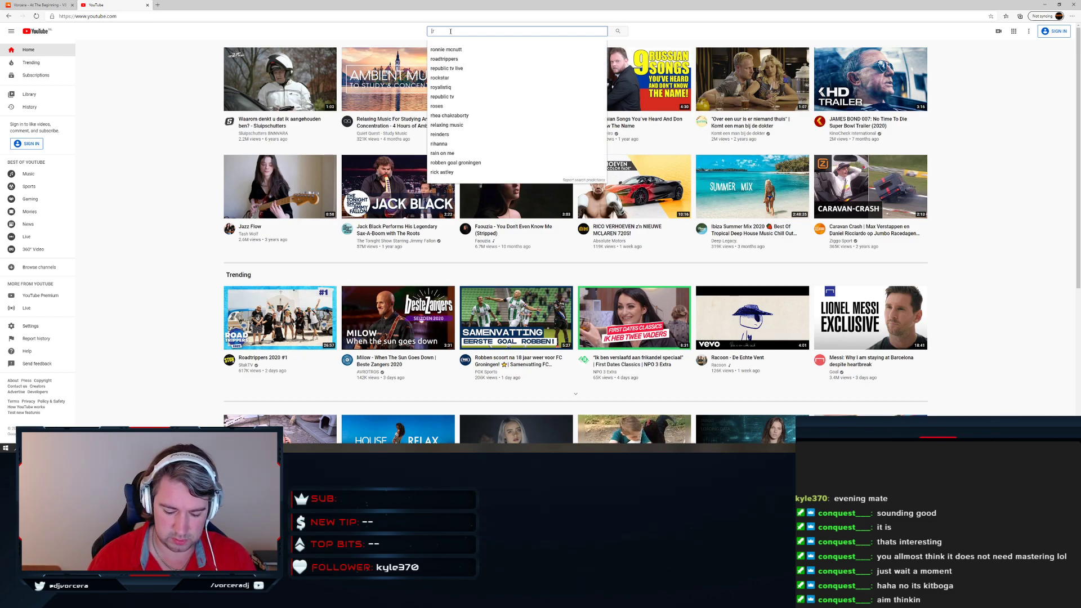
pyautogui.press('BackSpace')
pyautogui.press('BackSpace')
pyautogui.press('BackSpace')
pyautogui.press('BackSpace')
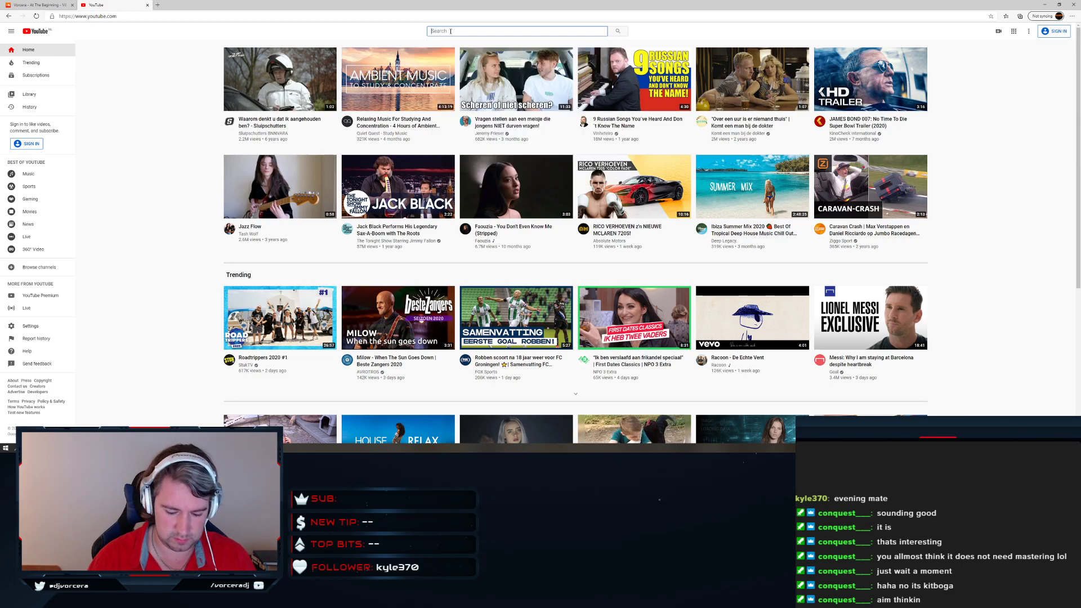
pyautogui.write('progre')
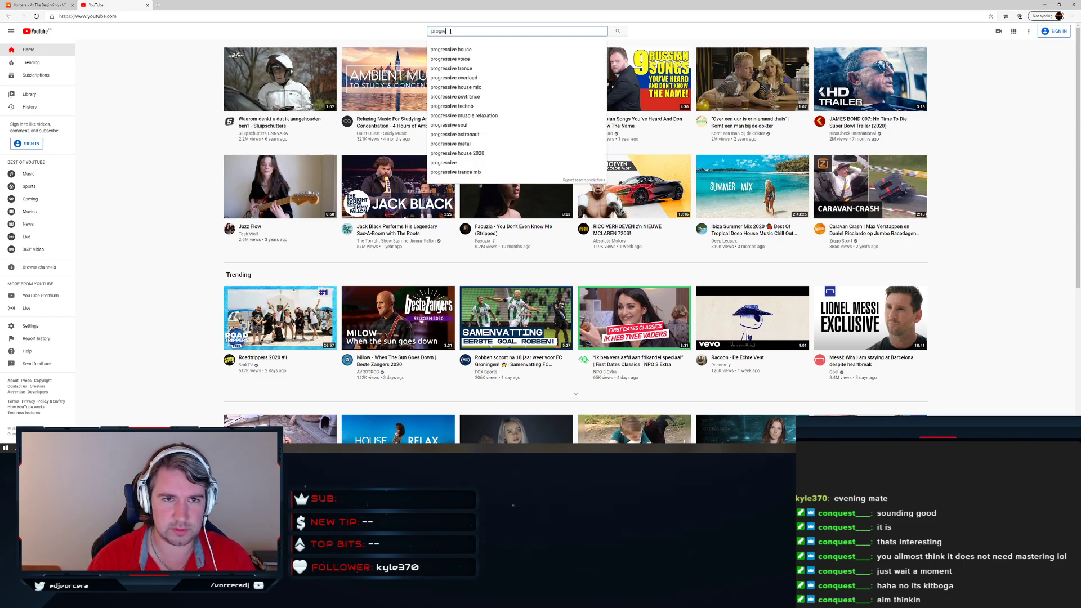
pyautogui.write('ssive tra')
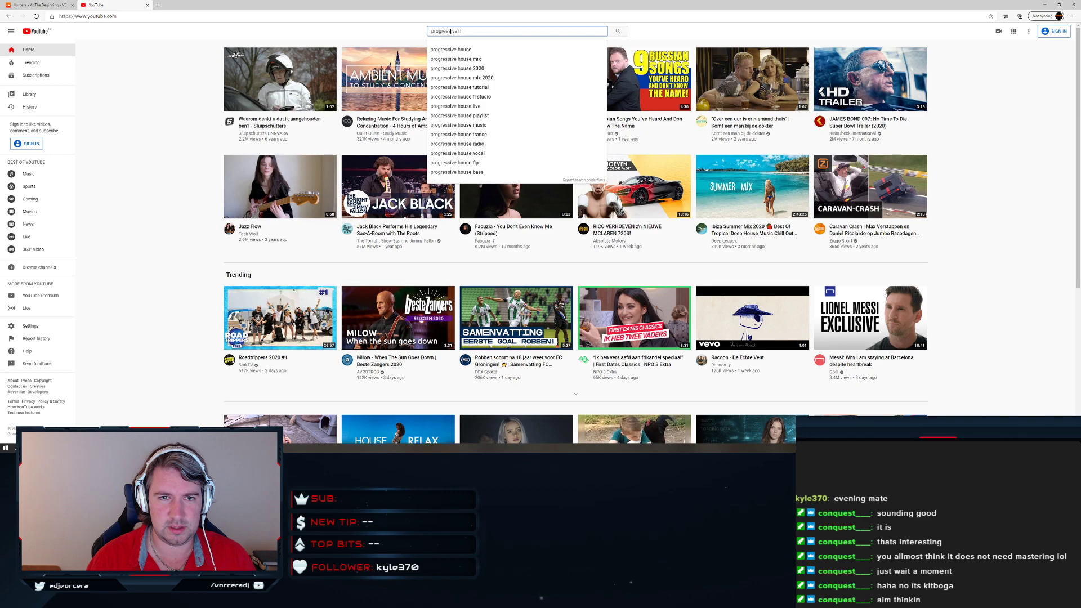
pyautogui.write('nce')
pyautogui.press('BackSpace')
pyautogui.press('BackSpace')
pyautogui.write('nce')
pyautogui.press('Return')
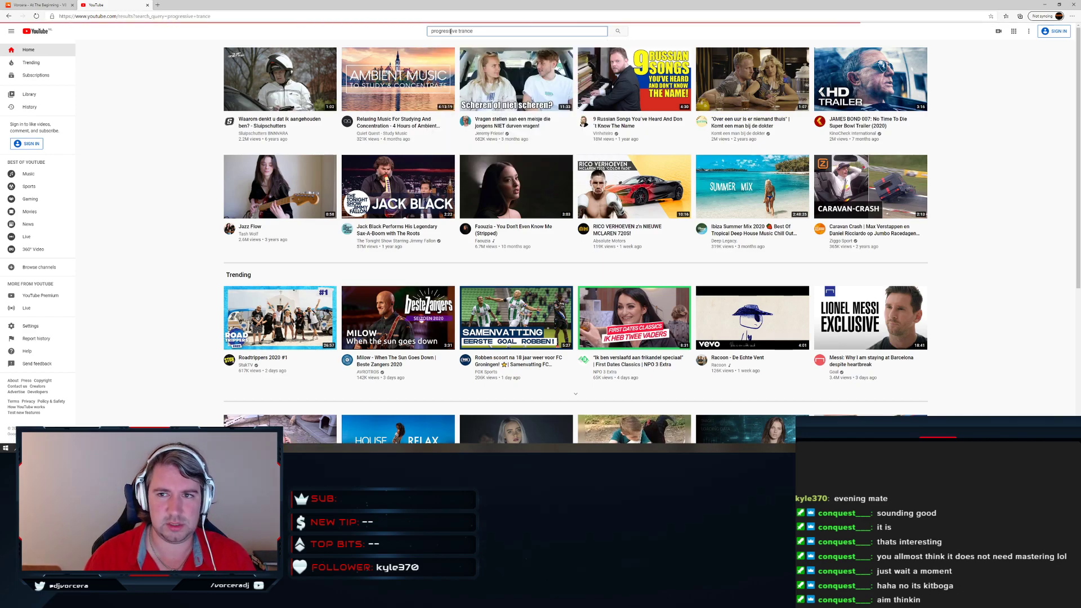
# Browse the progressive trance results, open Best Progressive Trance Mix 2020 Vol. #1, and close the YouTube tab
pyautogui.scroll(-5, 428, 178)
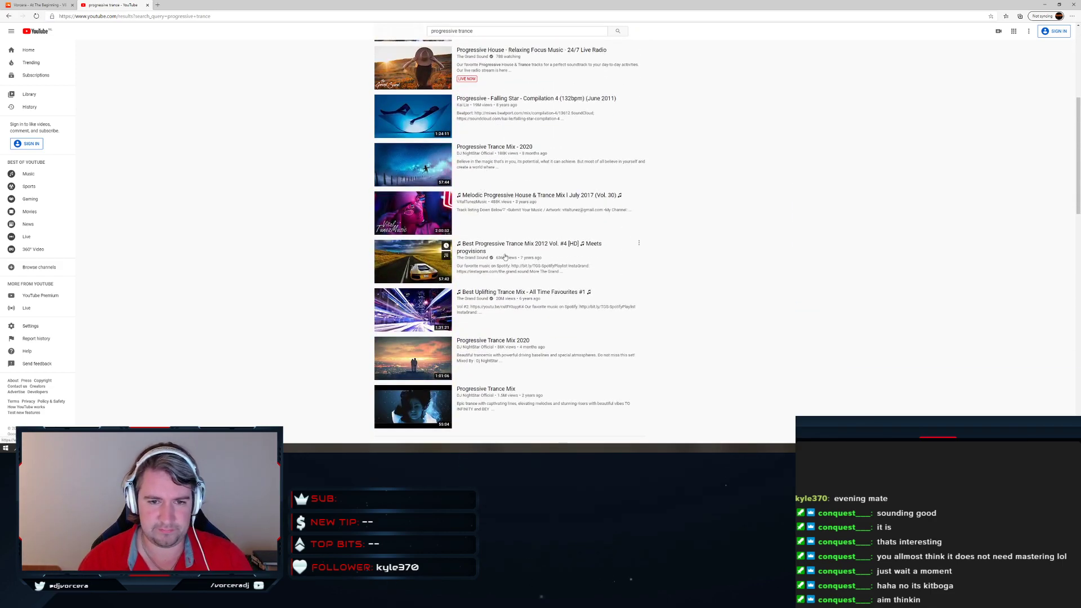
pyautogui.scroll(-3, 451, 286)
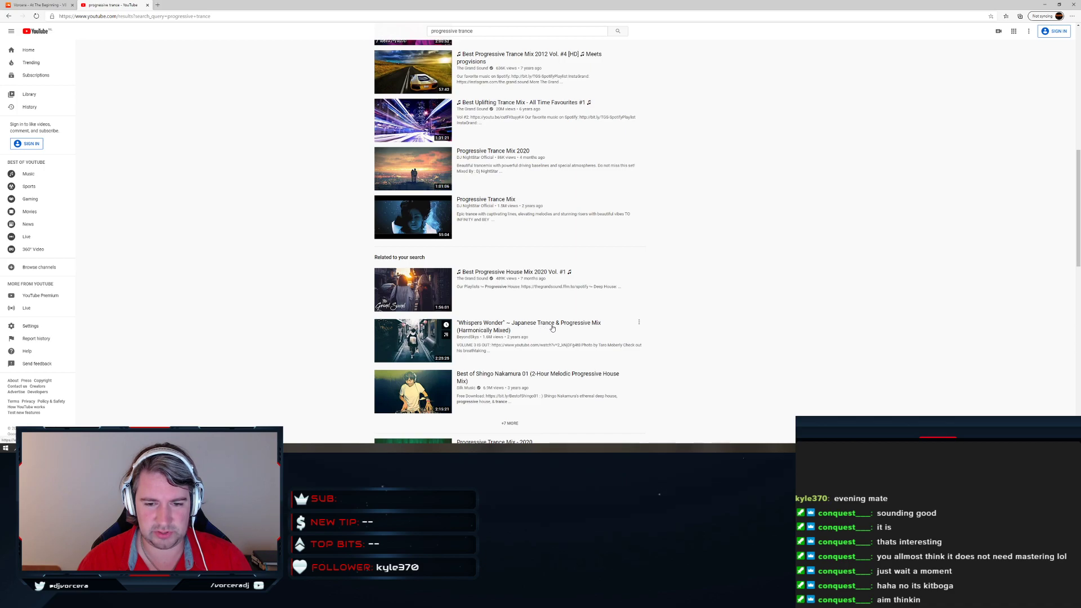
pyautogui.scroll(1, 539, 321)
pyautogui.scroll(7, 538, 320)
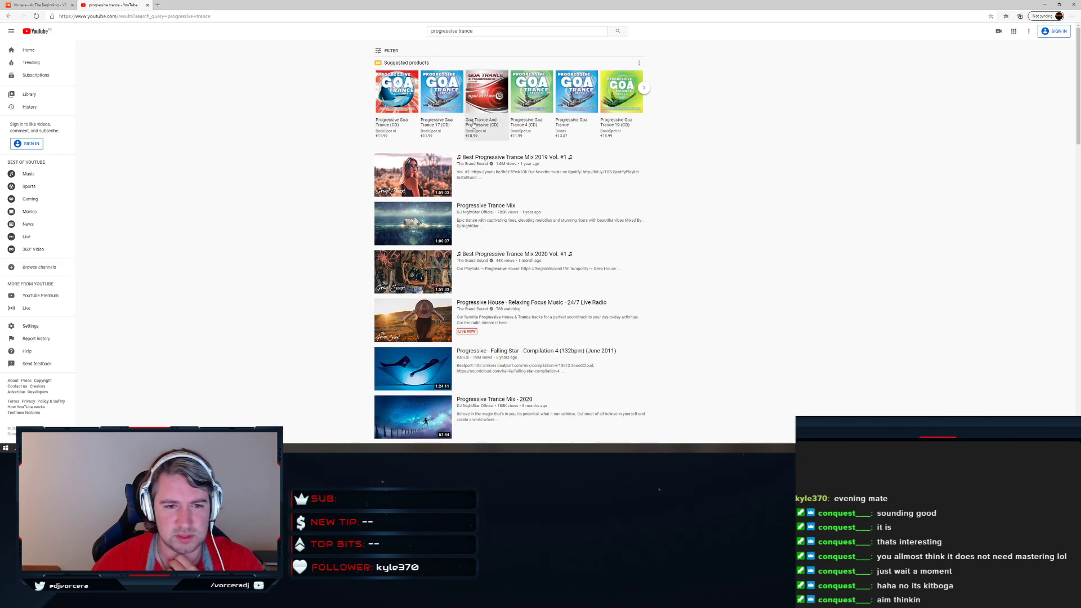
pyautogui.click(507, 255)
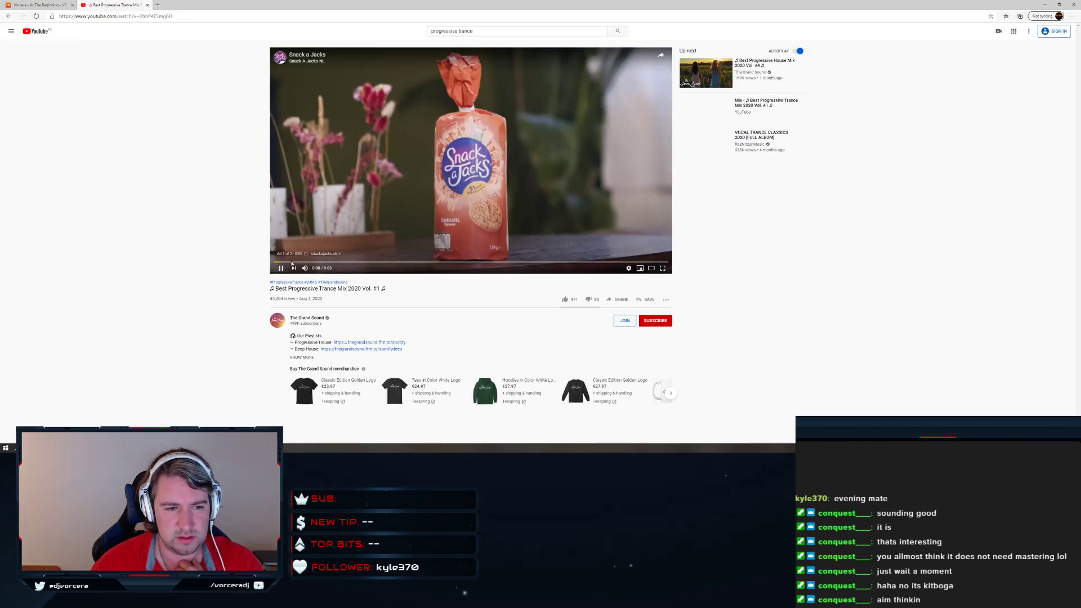
pyautogui.click(148, 5)
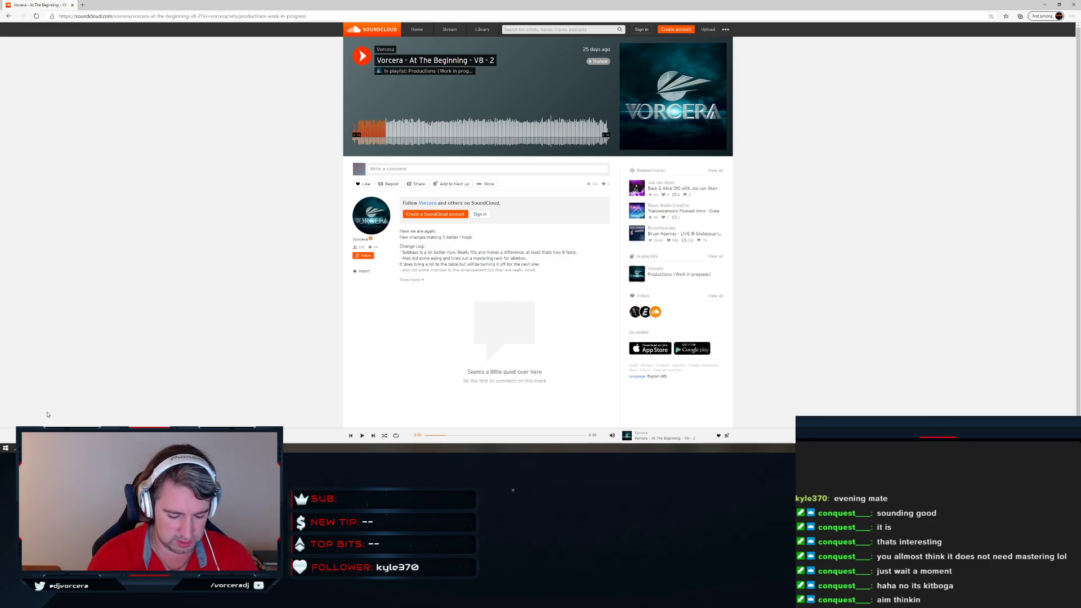
pyautogui.press('super')
pyautogui.write('rok')
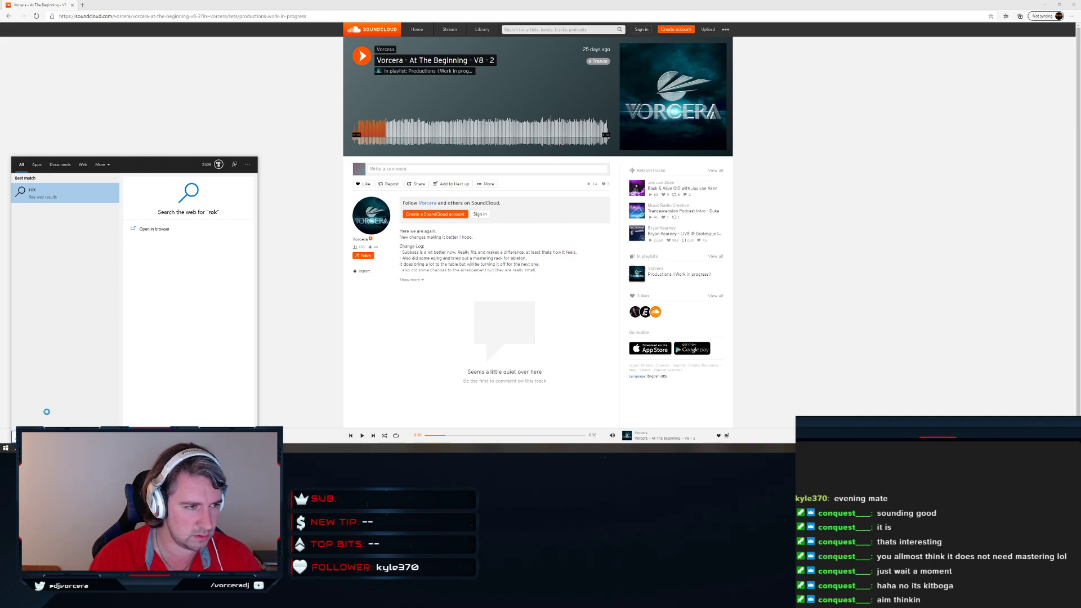
pyautogui.press('BackSpace')
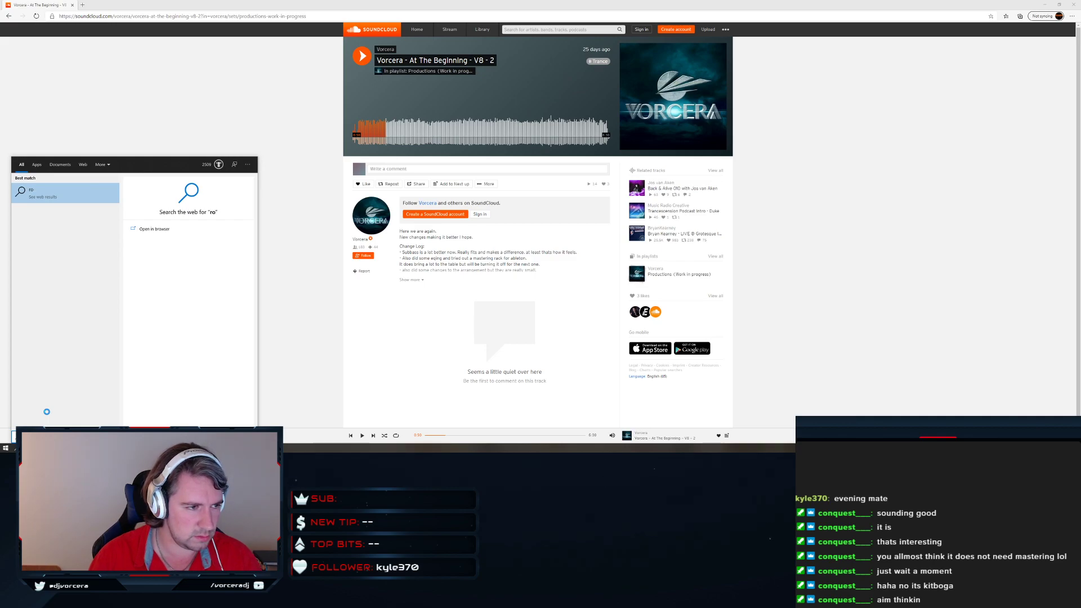
pyautogui.press('Escape')
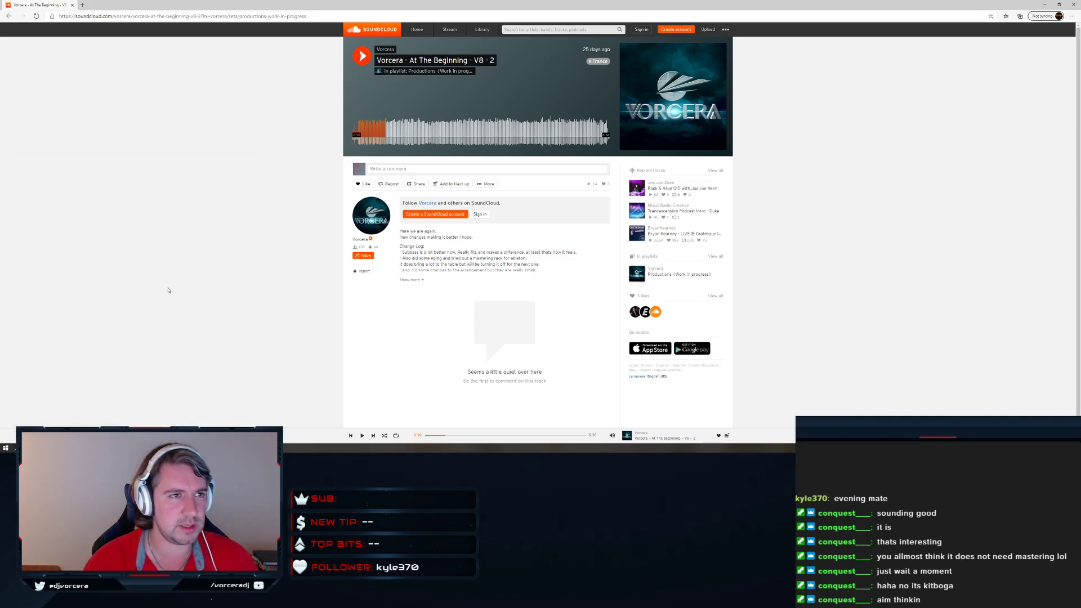
# Open YouTube in a new browser tab and enter progressive as the search term
pyautogui.click(82, 4)
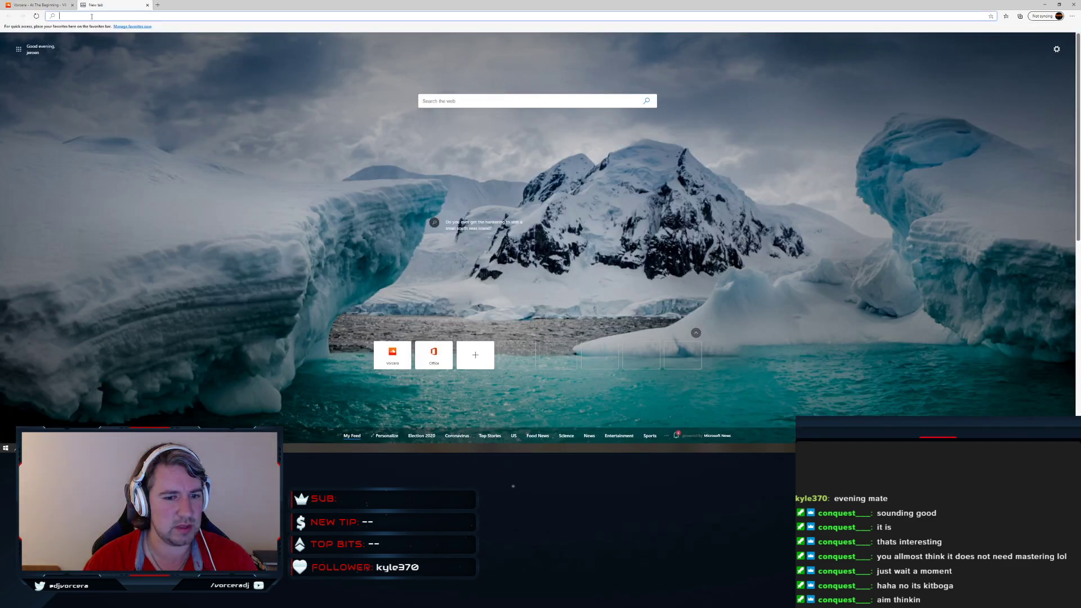
pyautogui.write('youtube')
pyautogui.press('Return')
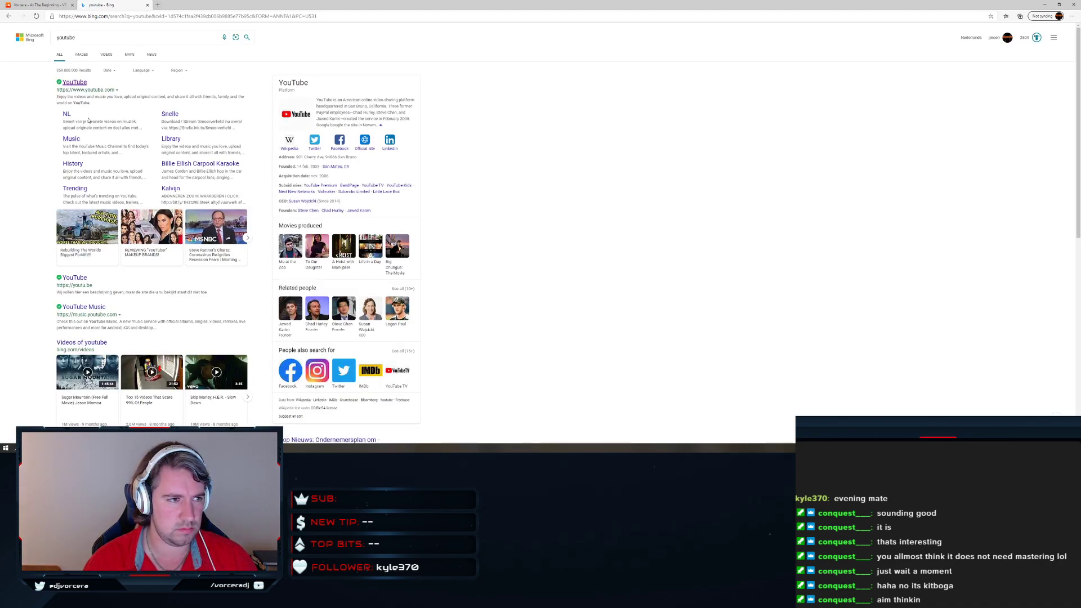
pyautogui.click(78, 83)
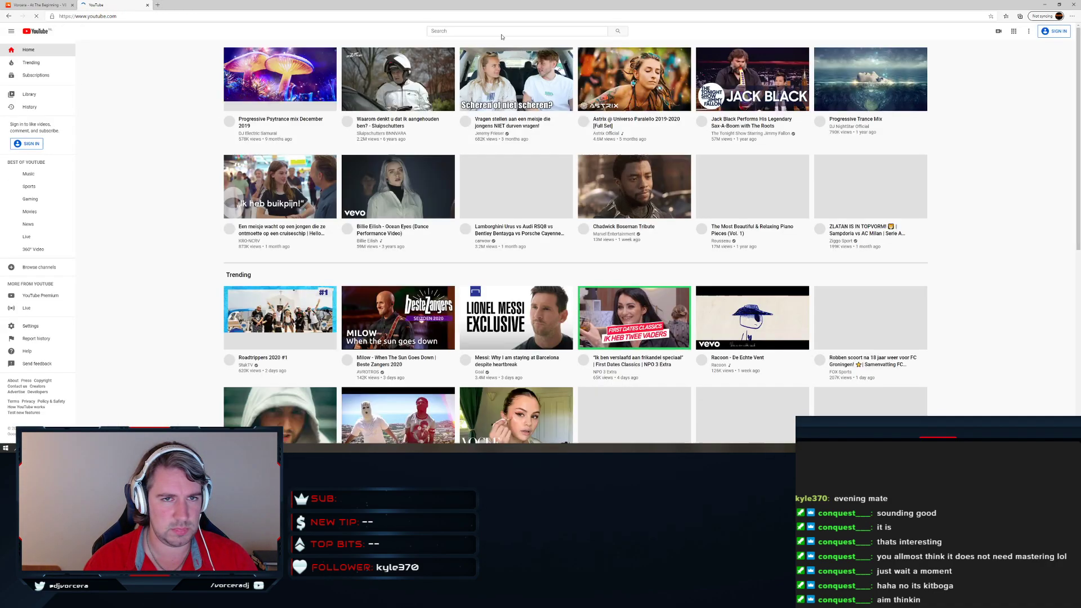
pyautogui.click(475, 32)
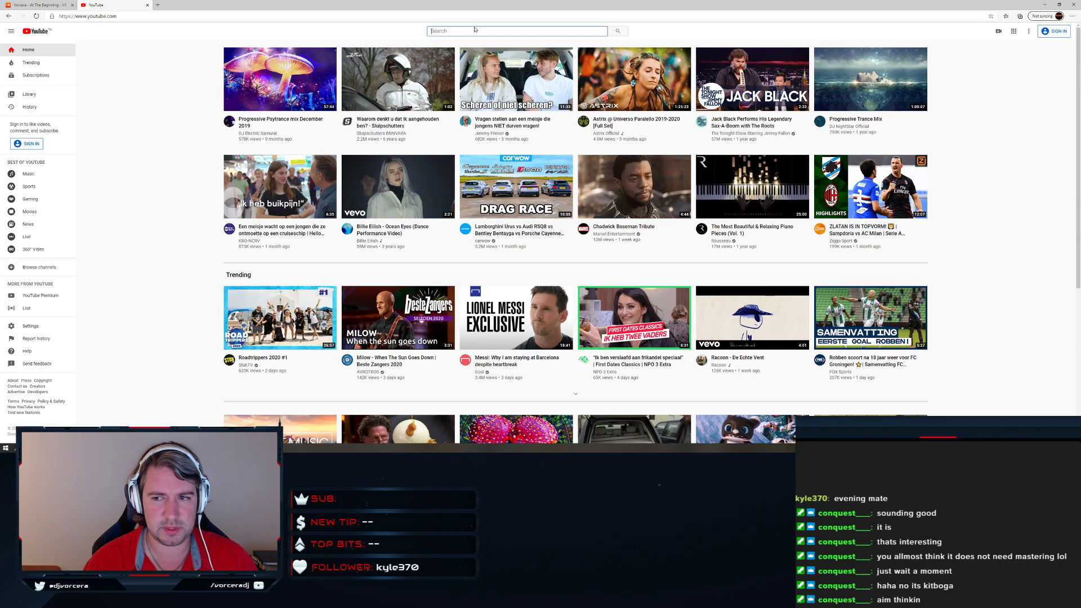
pyautogui.write('progressive')
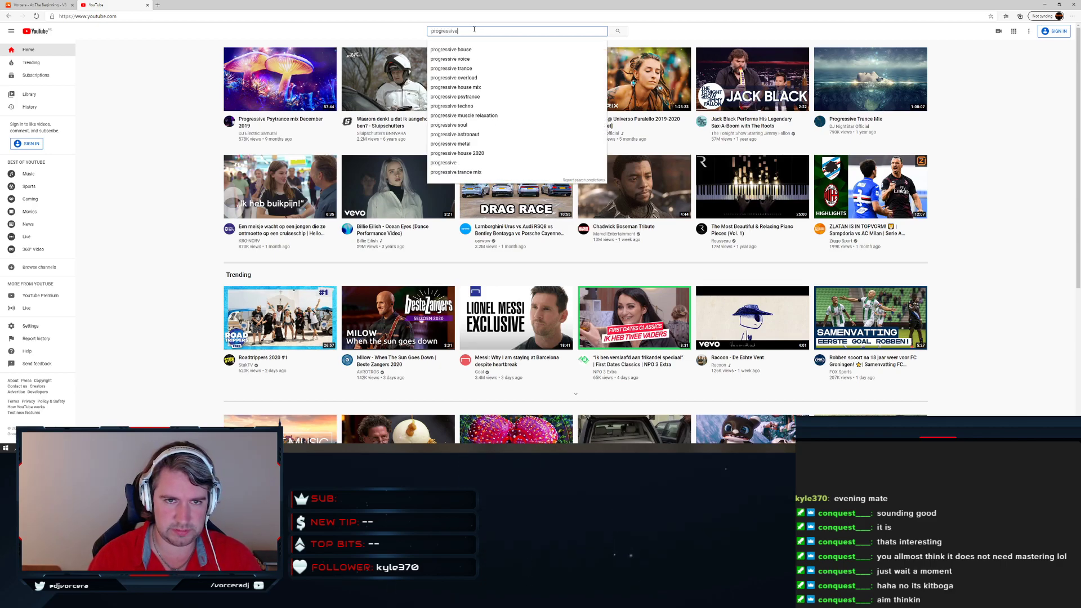
# Go to the Beatport website and decline its newsletter subscription offer
pyautogui.click(413, 16)
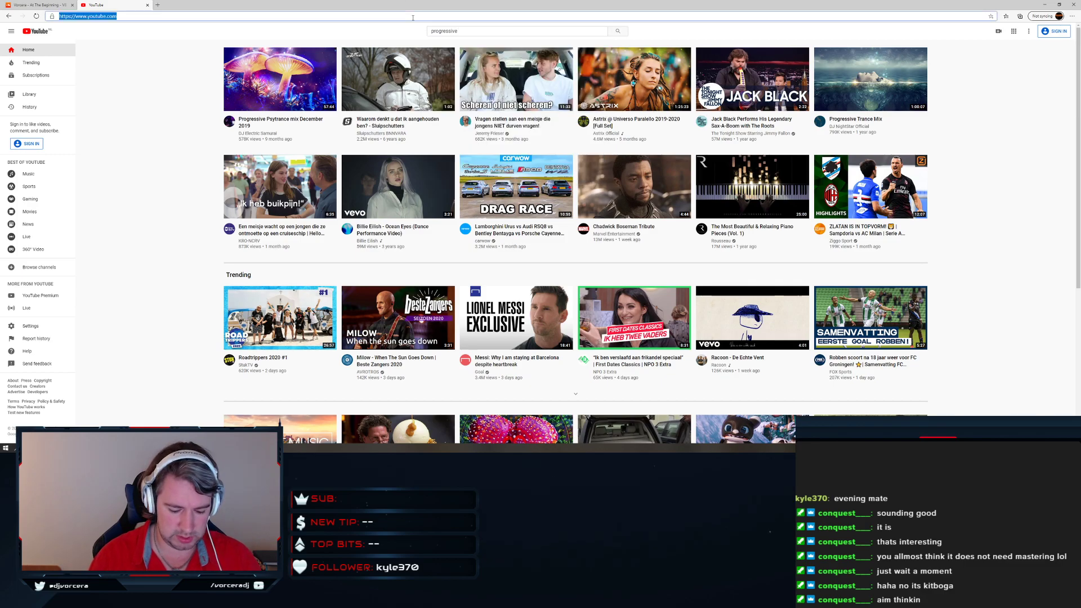
pyautogui.write('beatport.')
pyautogui.press('Return')
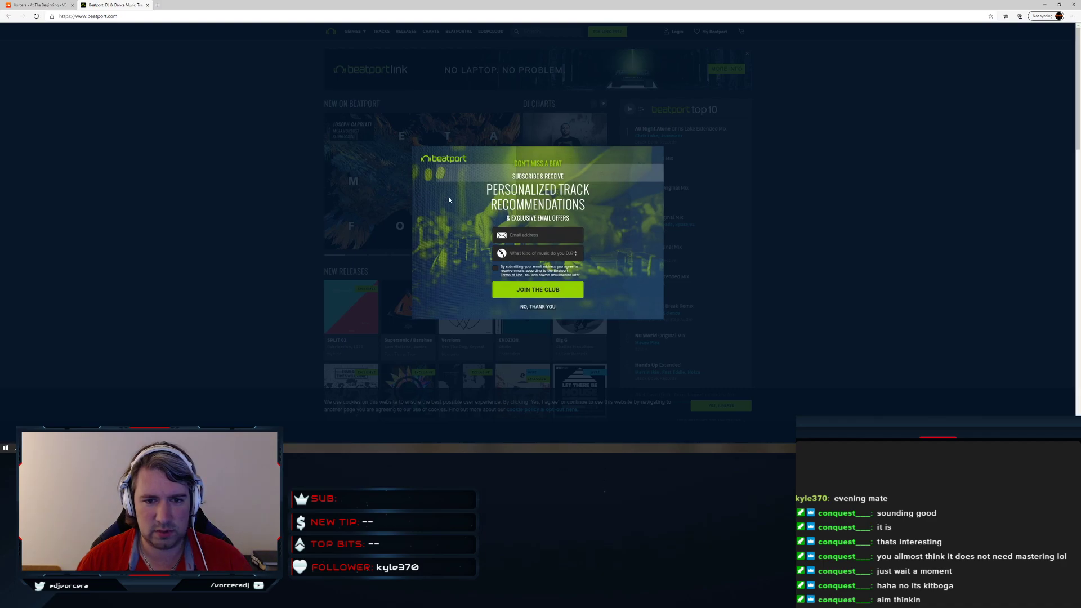
pyautogui.click(538, 306)
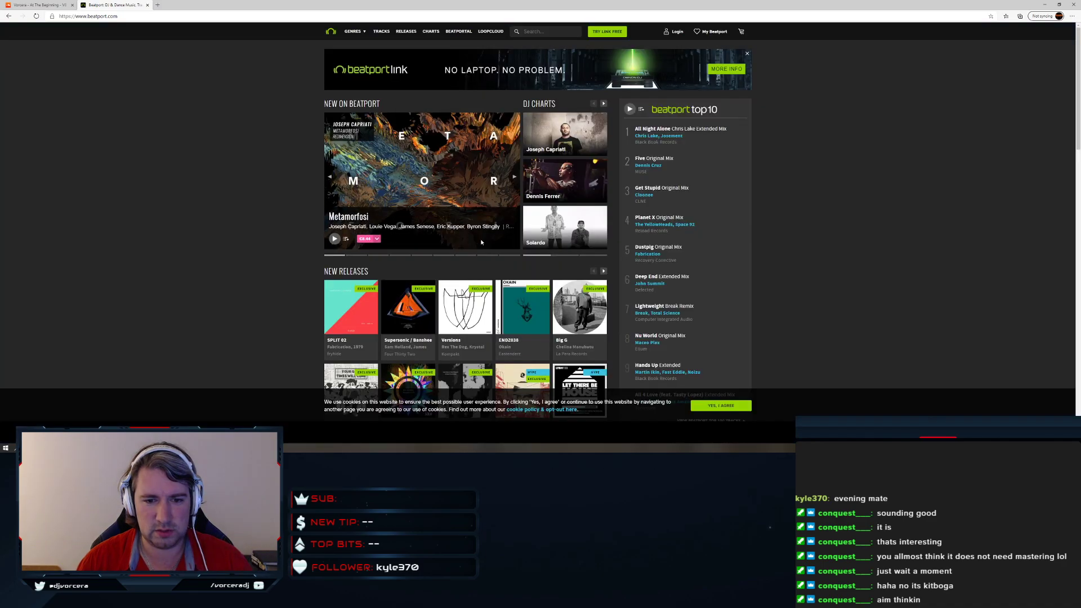
# List Beatport's trance tracks filtered to the Progressive sub-genre
pyautogui.click(361, 34)
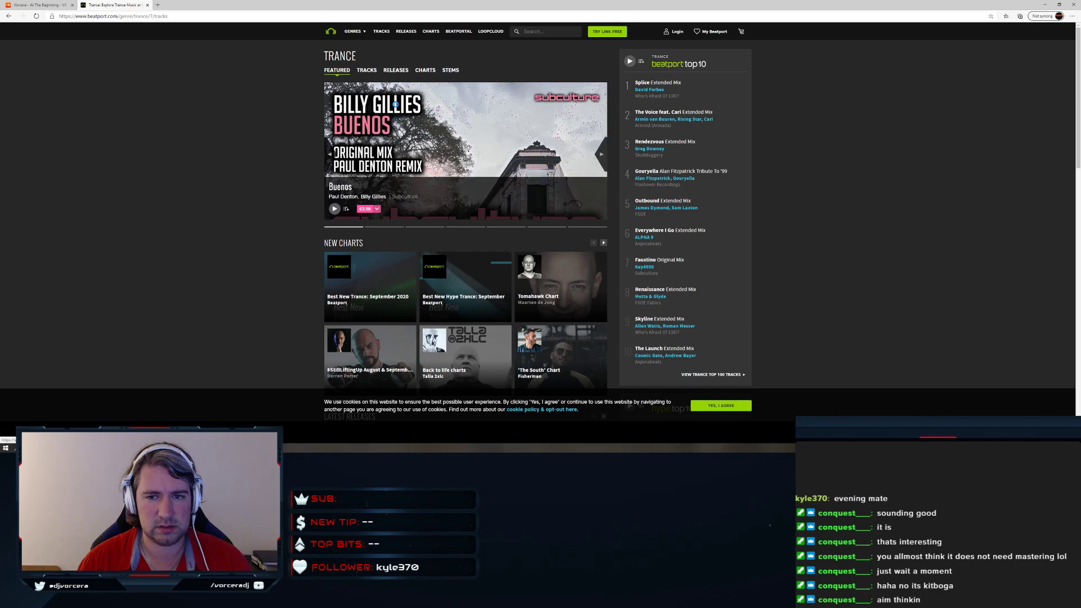
pyautogui.click(443, 86)
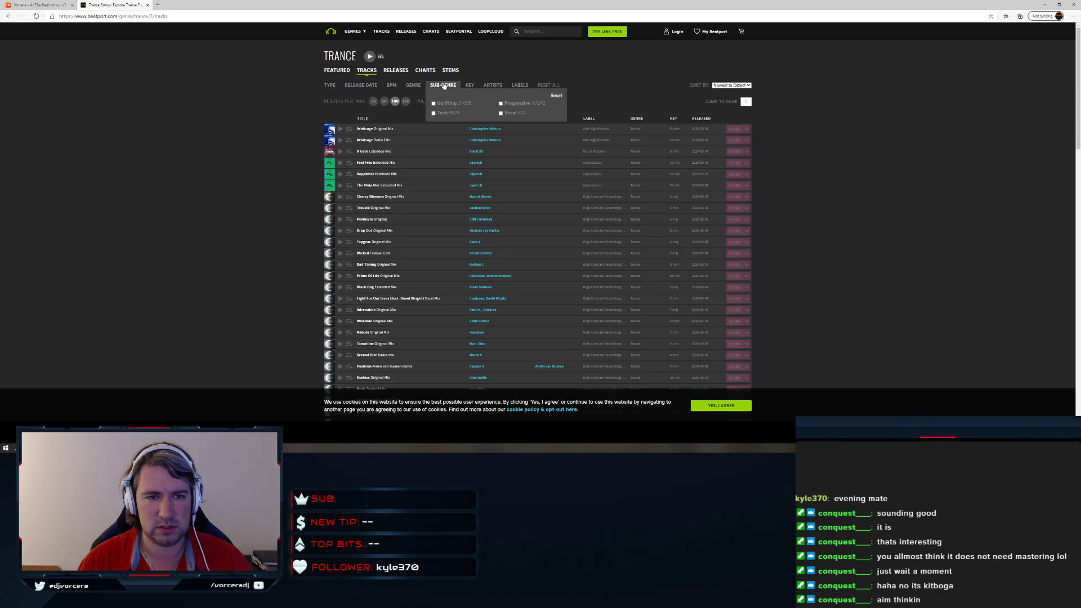
pyautogui.click(504, 152)
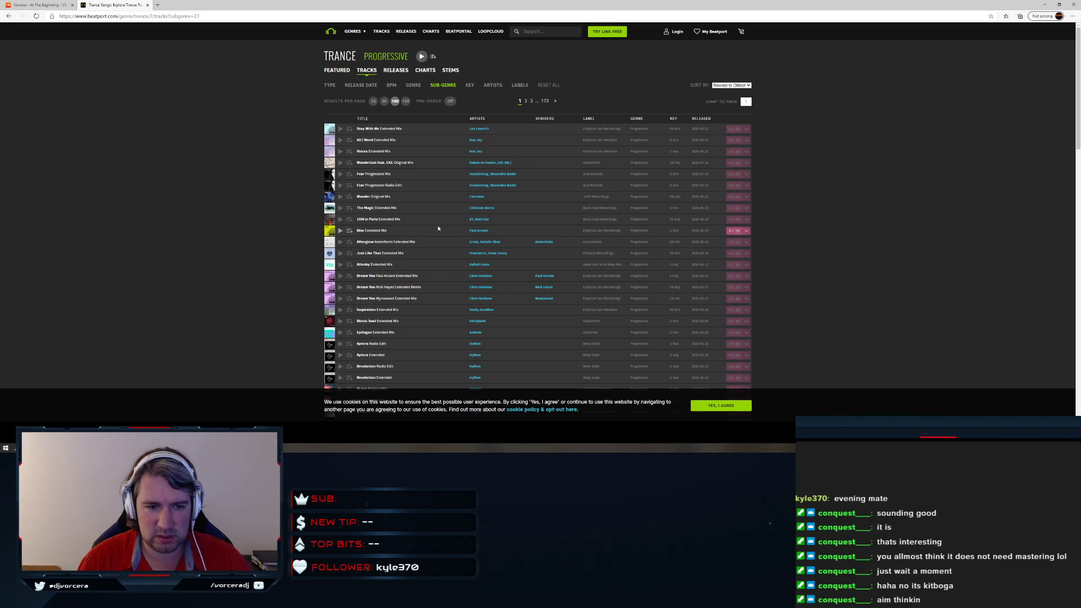
# Preview two progressive trance tracks from the list, skipping within the first one's waveform, and close the Beatport tab
pyautogui.scroll(-3, 437, 224)
pyautogui.click(341, 138)
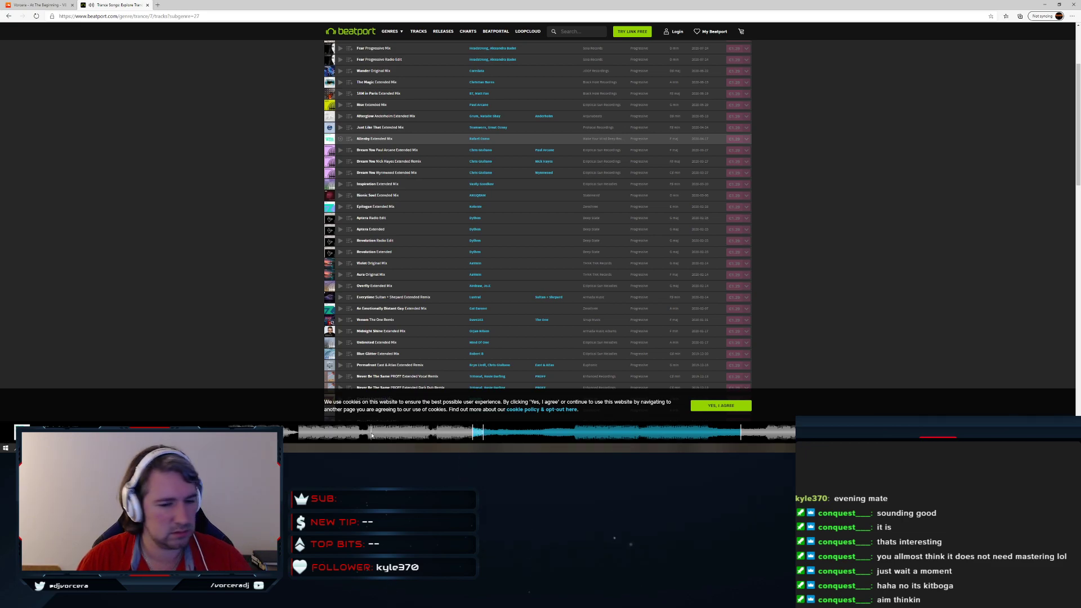
pyautogui.click(704, 407)
pyautogui.click(580, 438)
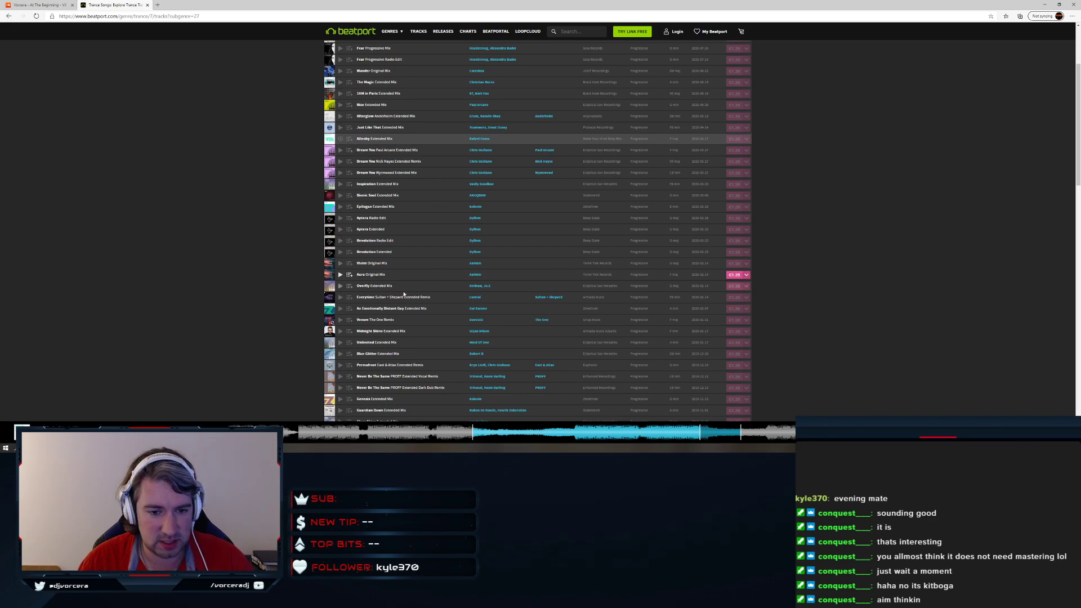
pyautogui.scroll(-1, 395, 304)
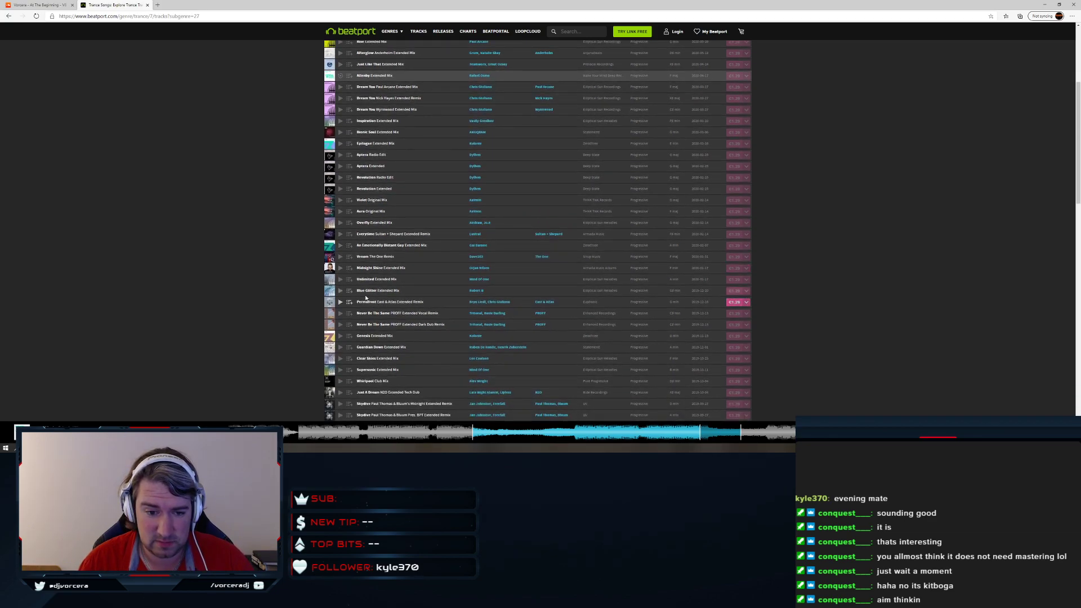
pyautogui.click(340, 268)
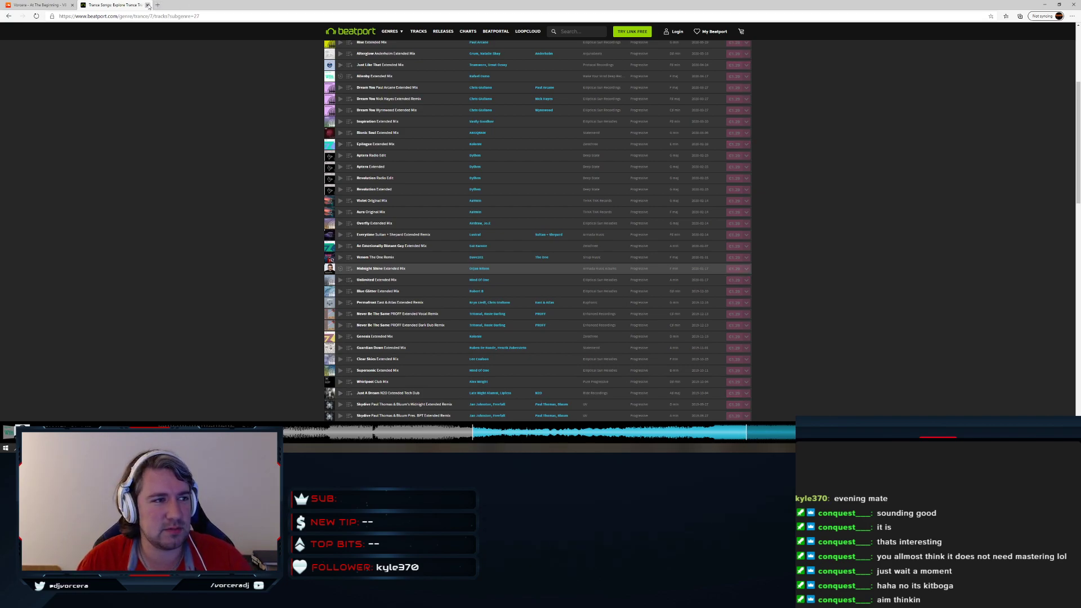
pyautogui.click(147, 5)
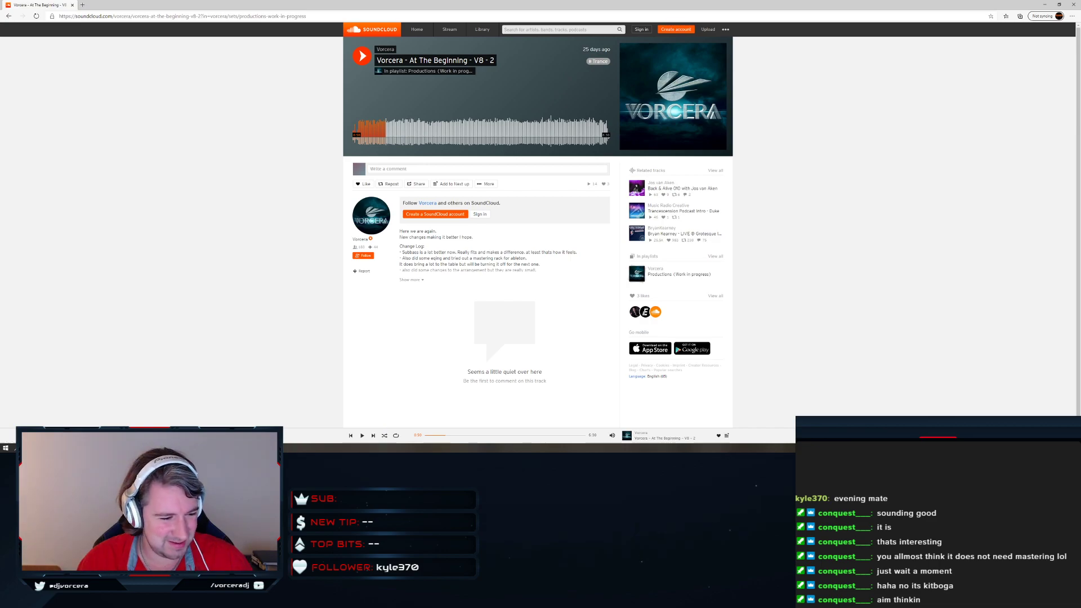
# Switch back to Ableton Live, fold the percussion group and unfold the FX group in the arrangement
pyautogui.hotkey('alt', 'Tab')
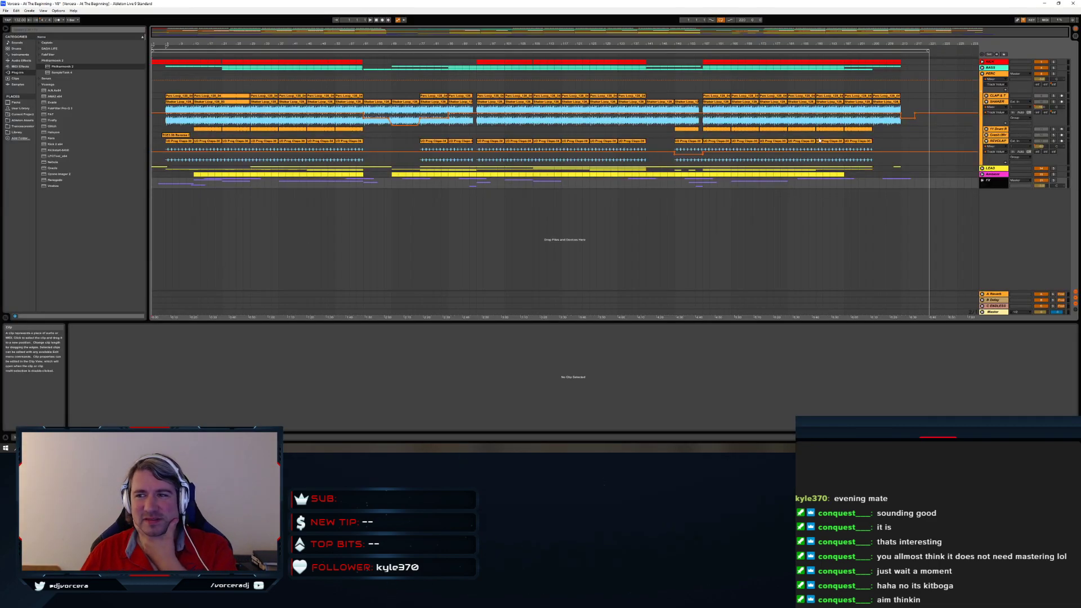
pyautogui.keyDown('alt'); pyautogui.click(983, 73); pyautogui.keyUp('alt')
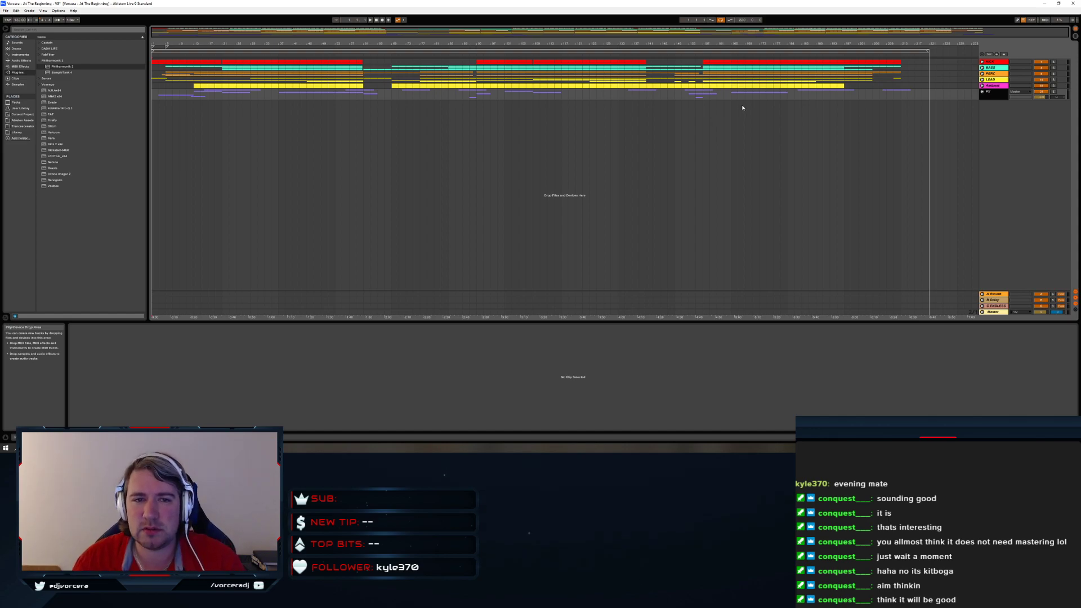
pyautogui.click(982, 91)
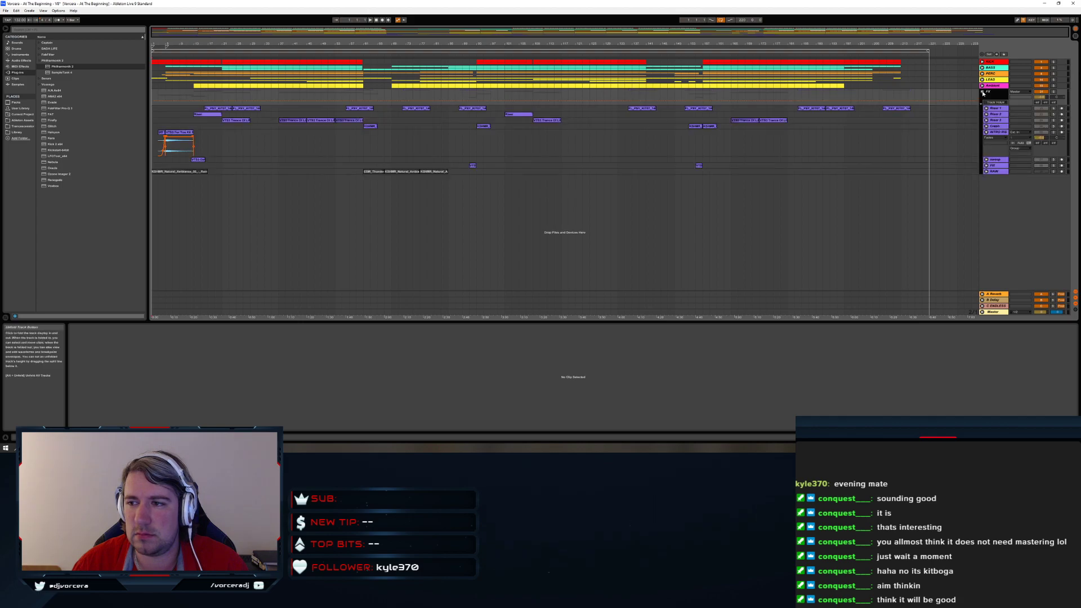
# Collapse the expanded track inside the FX group, then fold the FX group itself
pyautogui.click(987, 132)
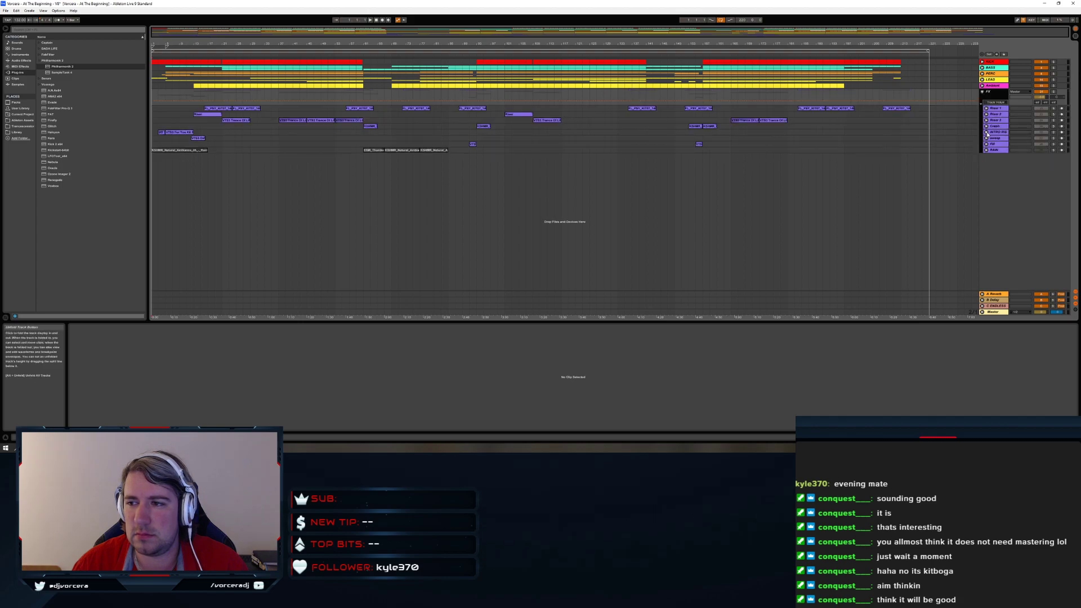
pyautogui.click(982, 80)
pyautogui.click(983, 80)
pyautogui.click(982, 91)
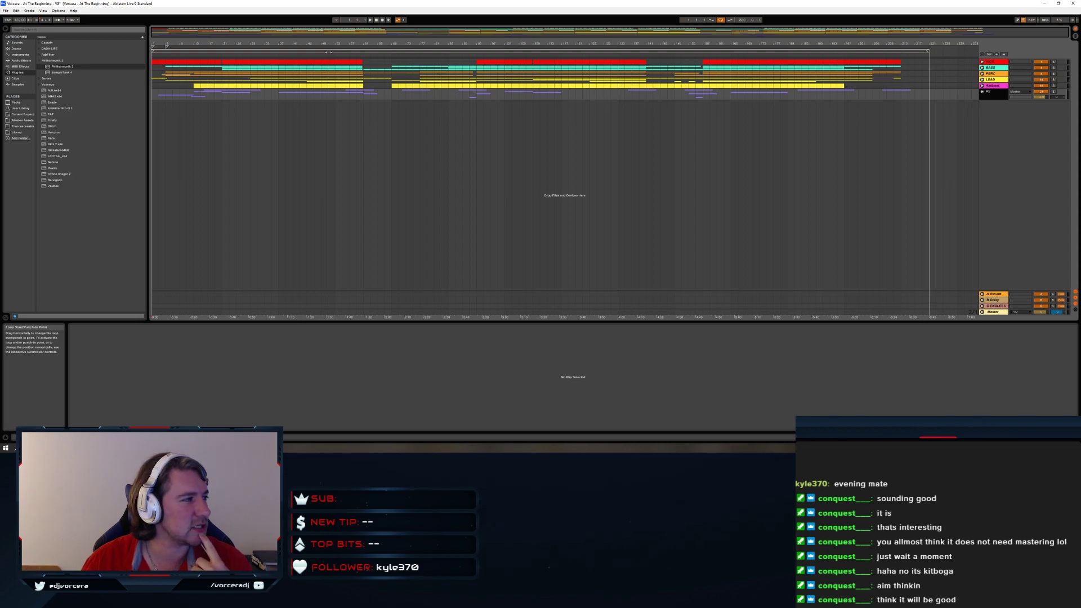
# Play the arrangement from just before the first ambient clips, sample the section after the first breakdown, and replay from the early section
pyautogui.click(192, 85)
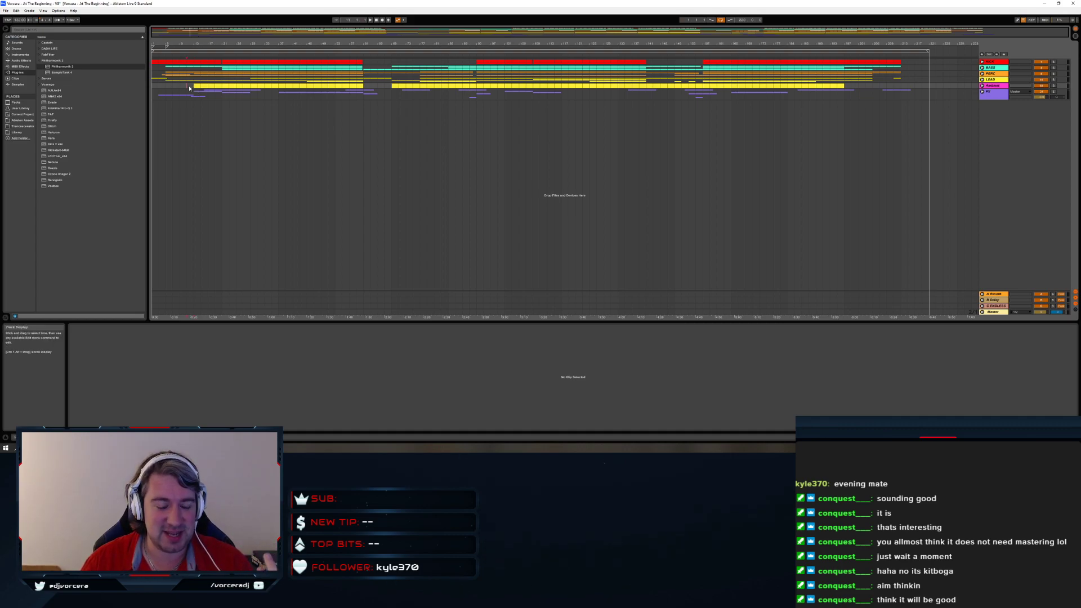
pyautogui.press('space')
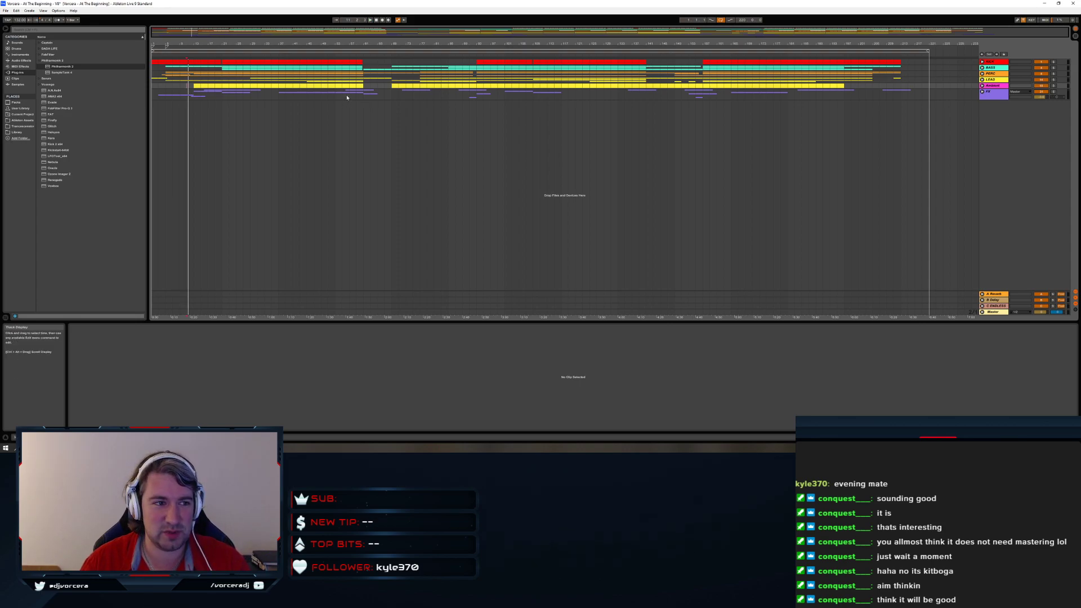
pyautogui.doubleClick(378, 22)
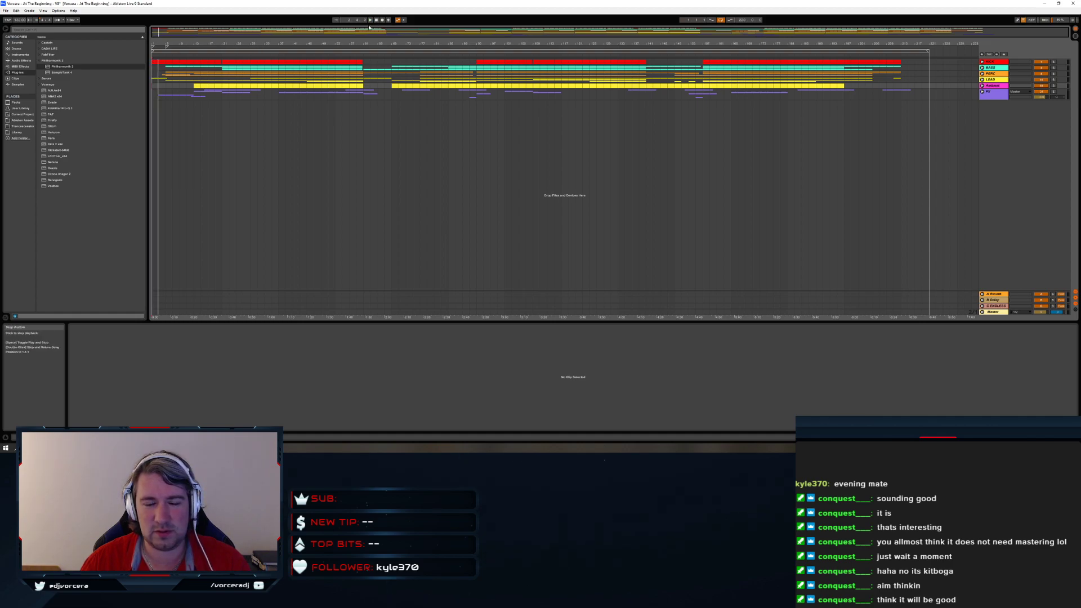
pyautogui.click(554, 312)
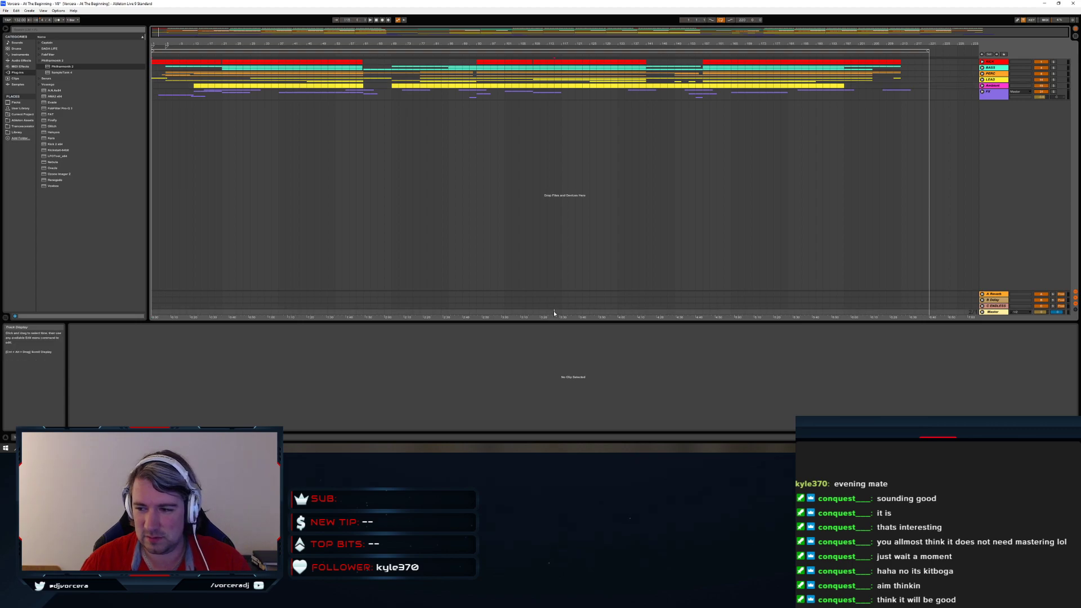
pyautogui.press('space')
pyautogui.click(419, 113)
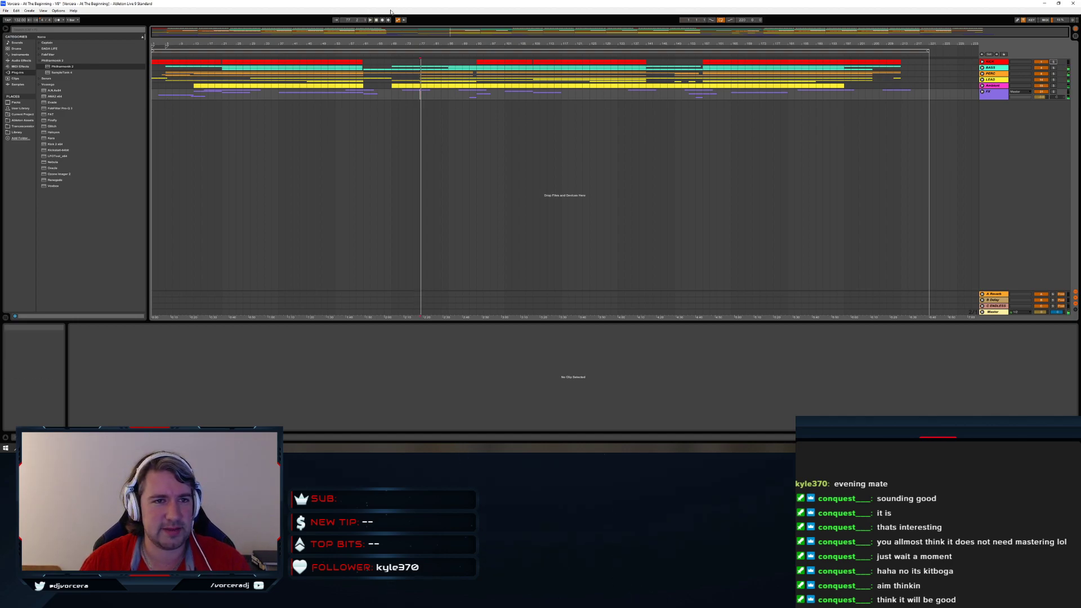
pyautogui.click(376, 20)
pyautogui.click(185, 89)
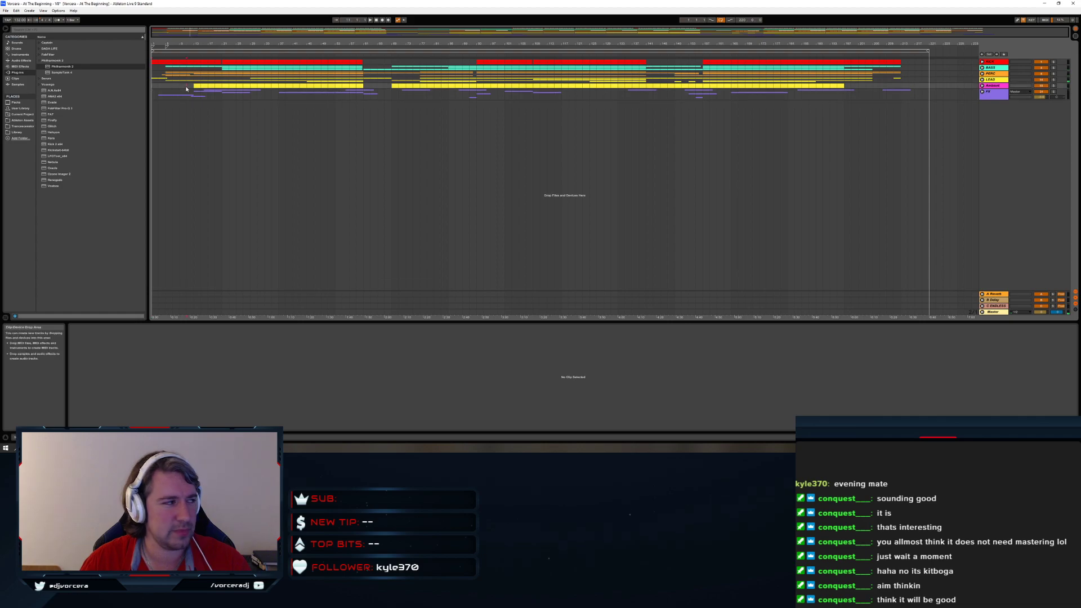
pyautogui.press('space')
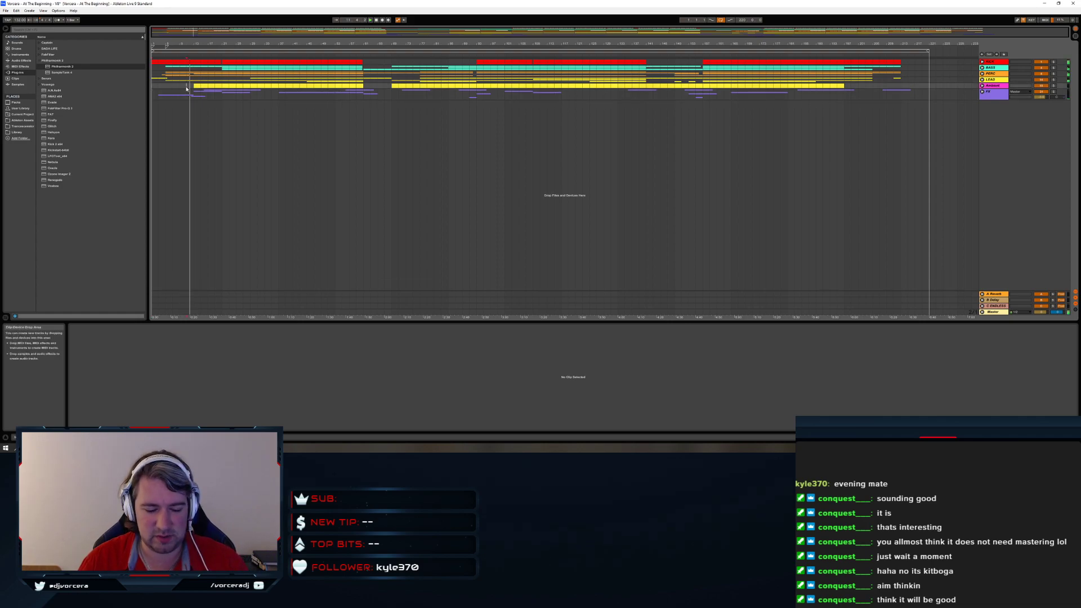
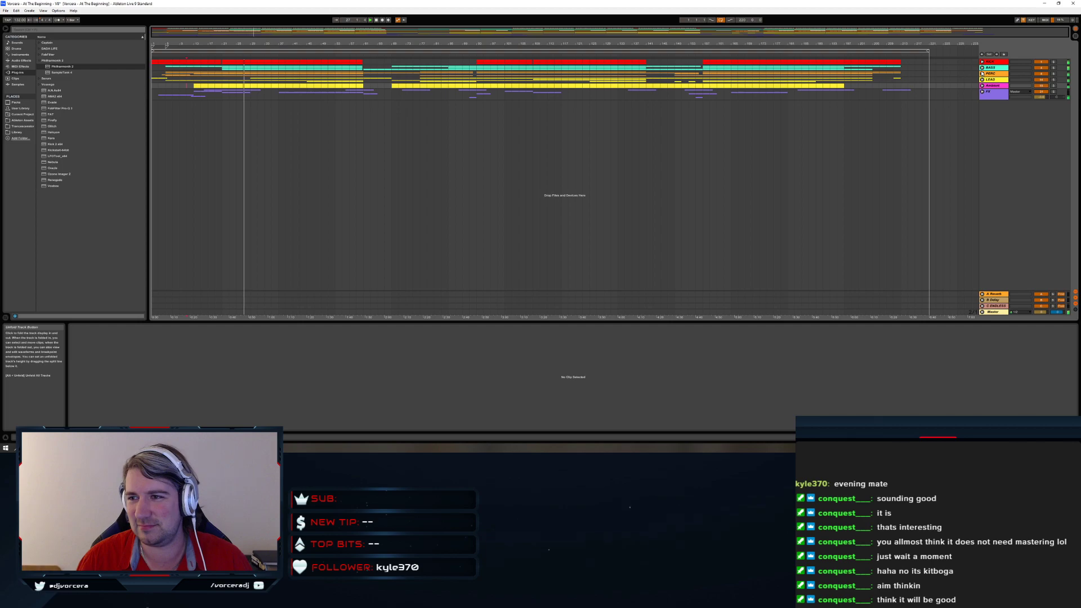
# Unfold the BASS group, solo its ROLLING track and play the passage leading into the first breakdown
pyautogui.click(982, 68)
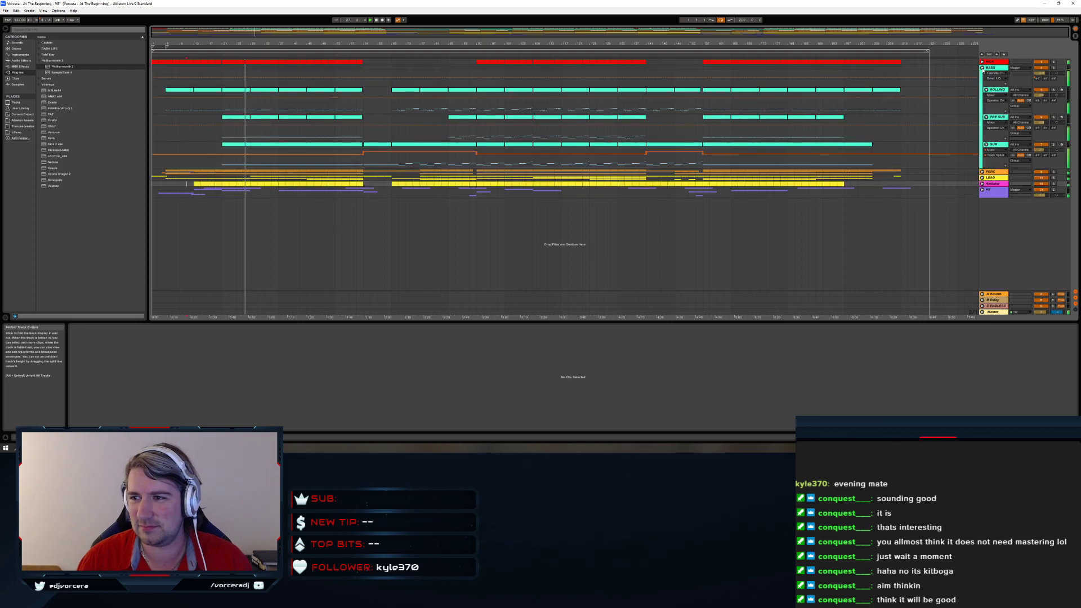
pyautogui.click(257, 158)
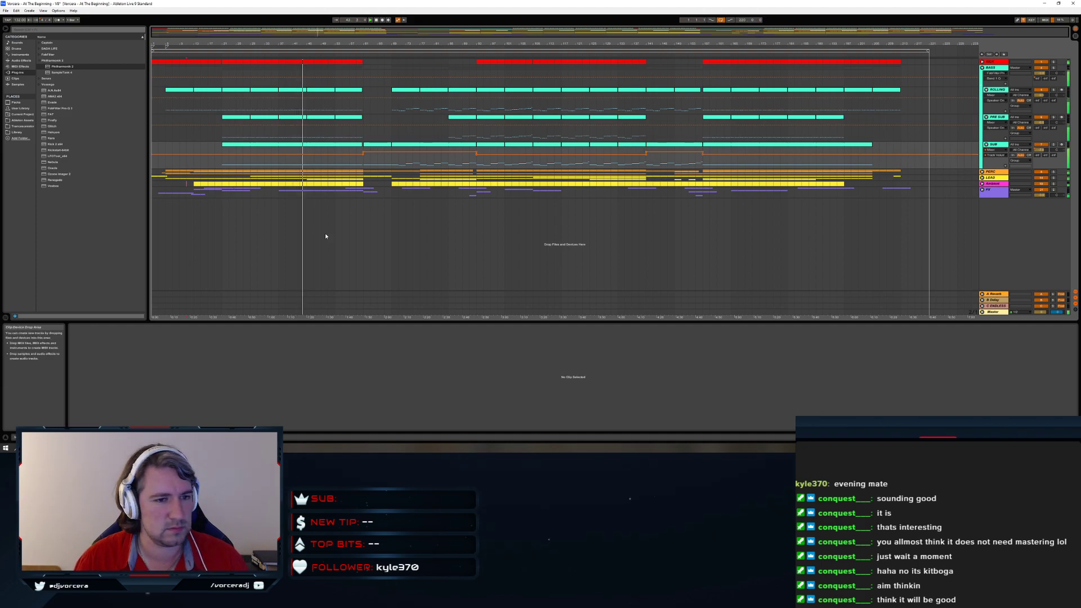
pyautogui.click(369, 234)
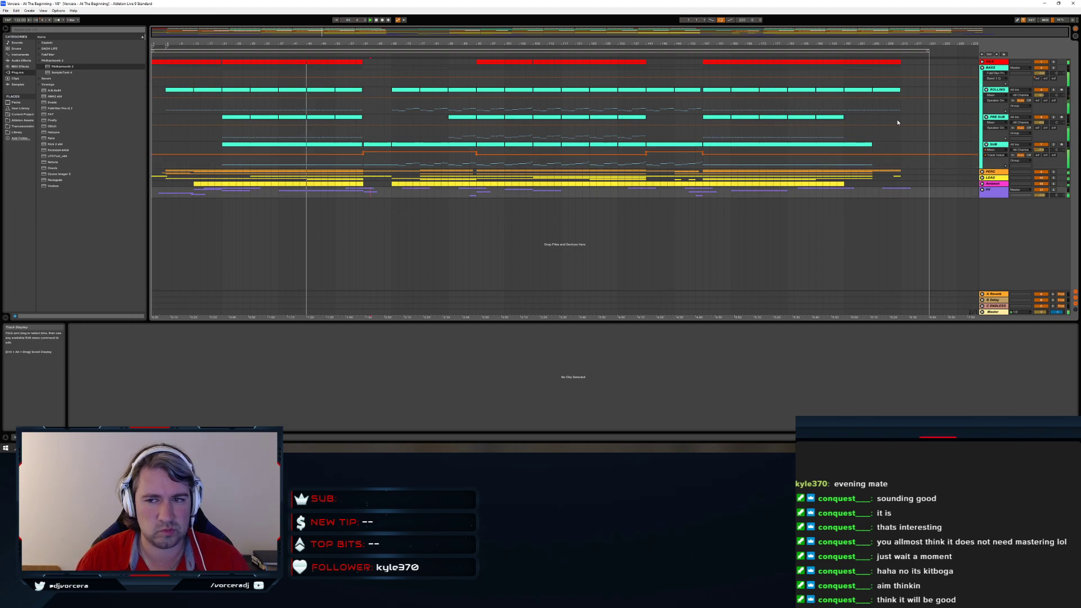
pyautogui.click(1053, 90)
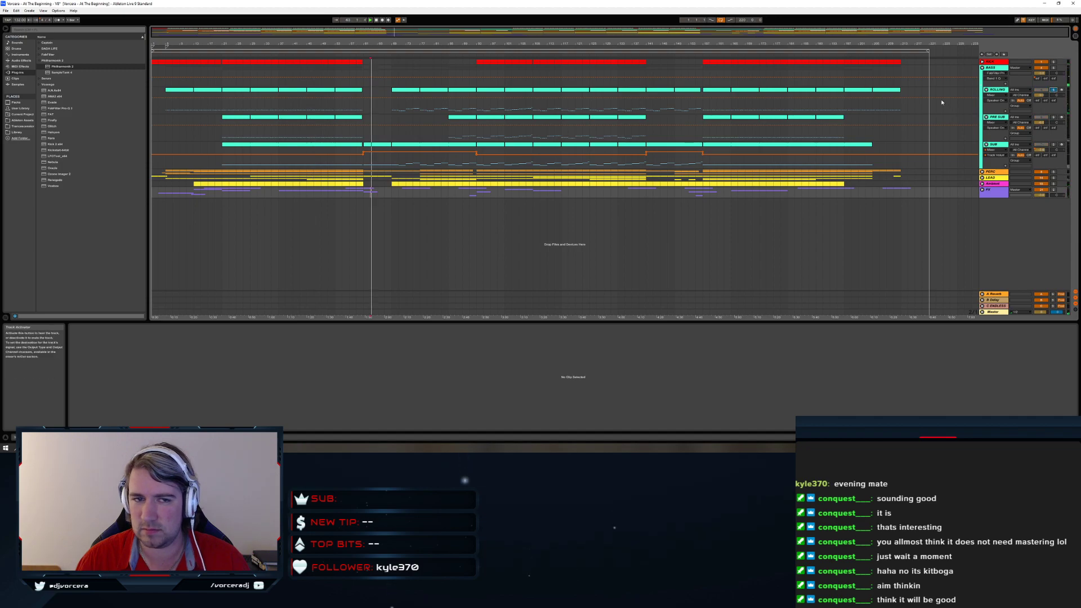
pyautogui.click(332, 134)
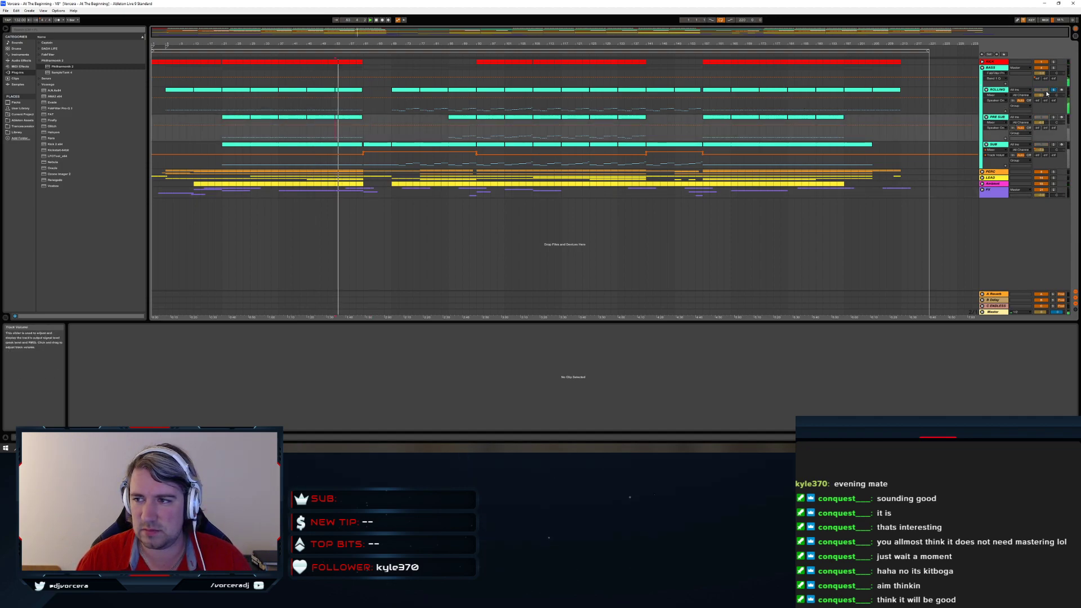
# Slightly lower the high-cut frequency in the ROLLING track's FabFilter Pro-Q 3, then close the plug-in window
pyautogui.click(1001, 94)
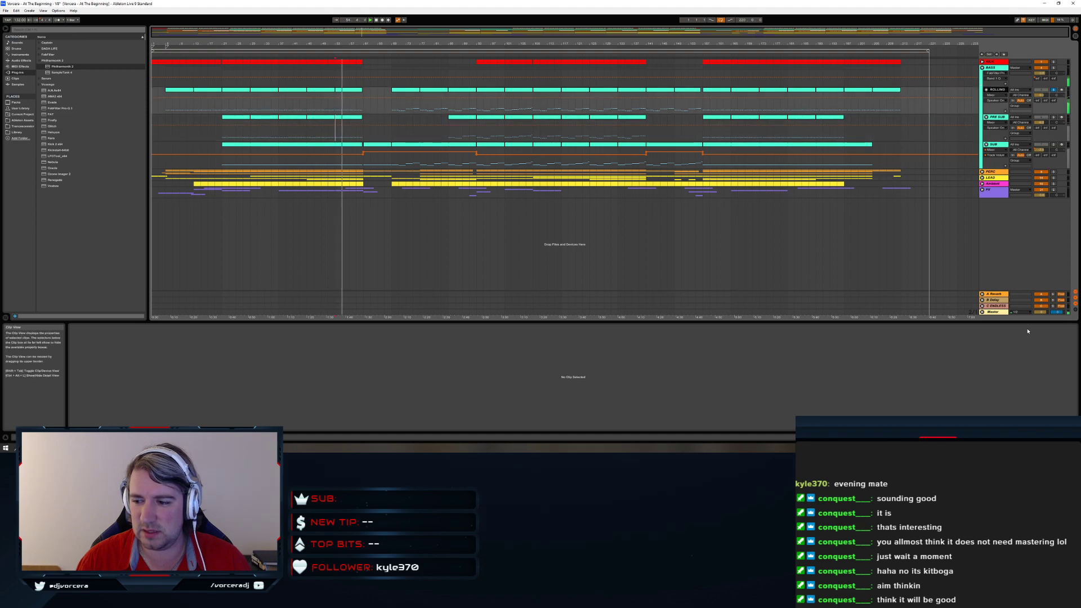
pyautogui.doubleClick(1001, 92)
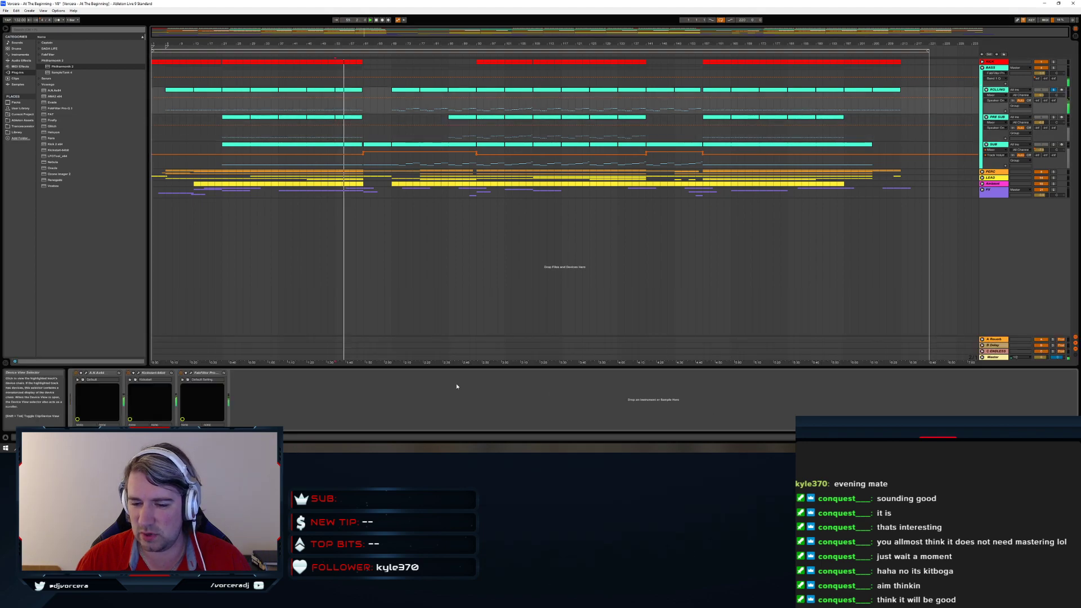
pyautogui.click(191, 373)
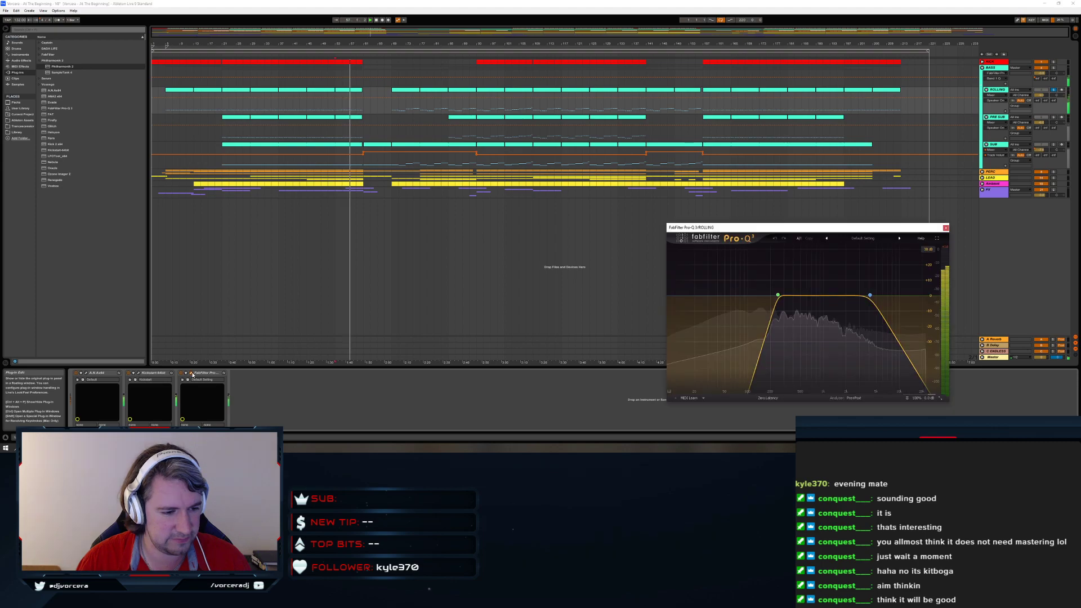
pyautogui.moveTo(870, 295)
pyautogui.mouseDown()
pyautogui.moveTo(890, 296)
pyautogui.moveTo(863, 298)
pyautogui.mouseUp()
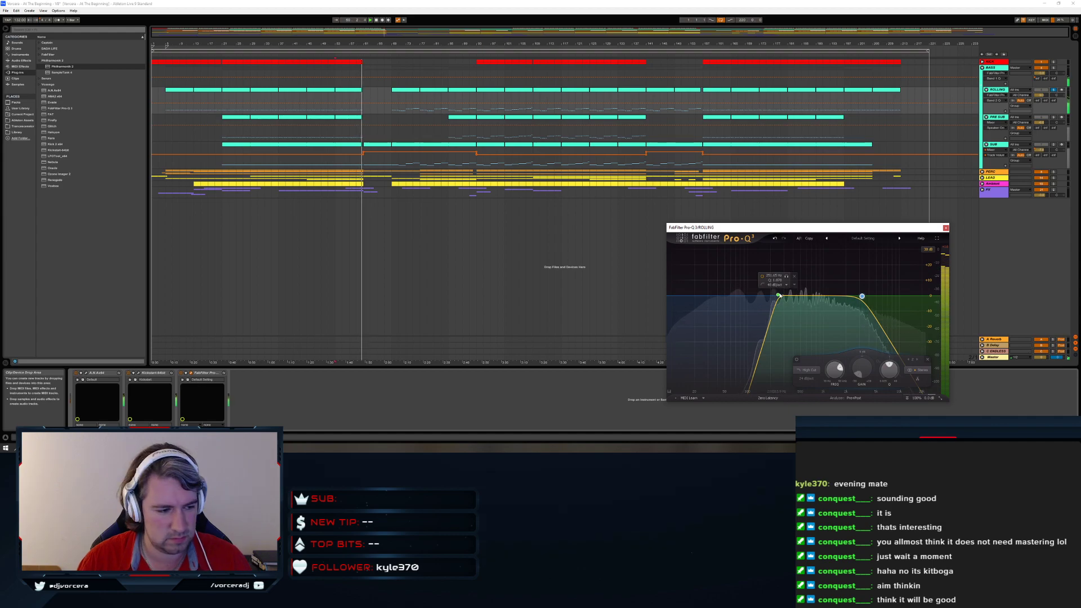
pyautogui.click(947, 227)
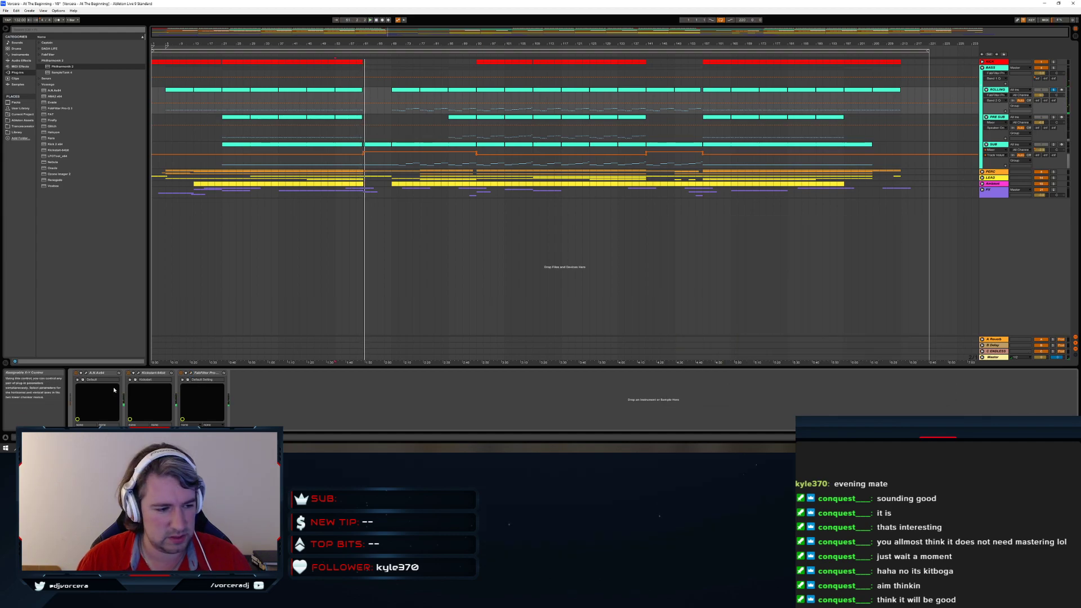
# Adjust the second filter's cutoff and the oscillator settings in the ROLLING track's ANA synth during playback, then close the synth
pyautogui.click(82, 374)
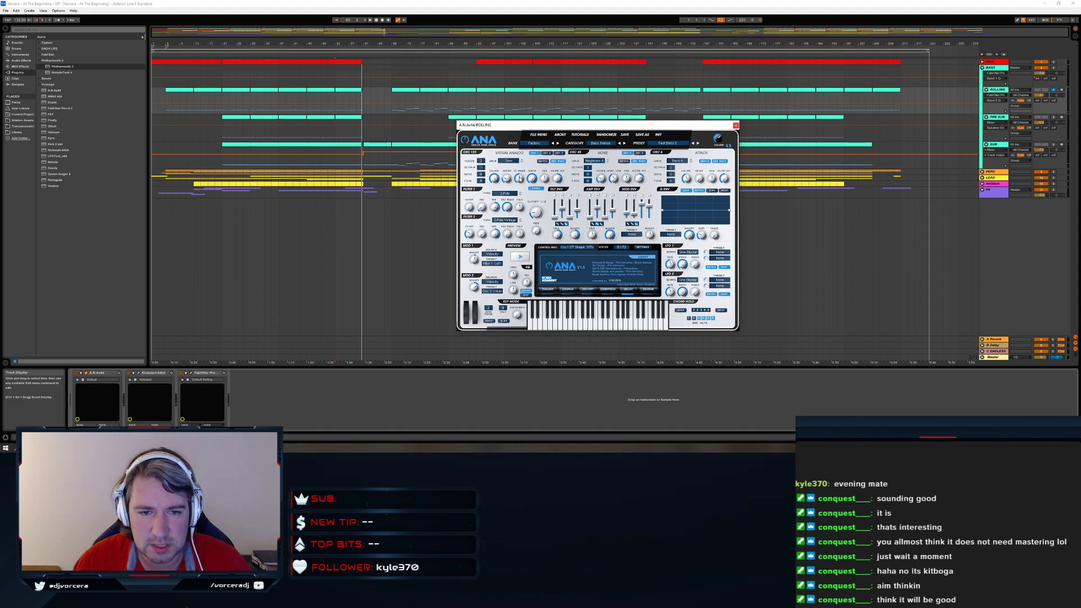
pyautogui.press('space')
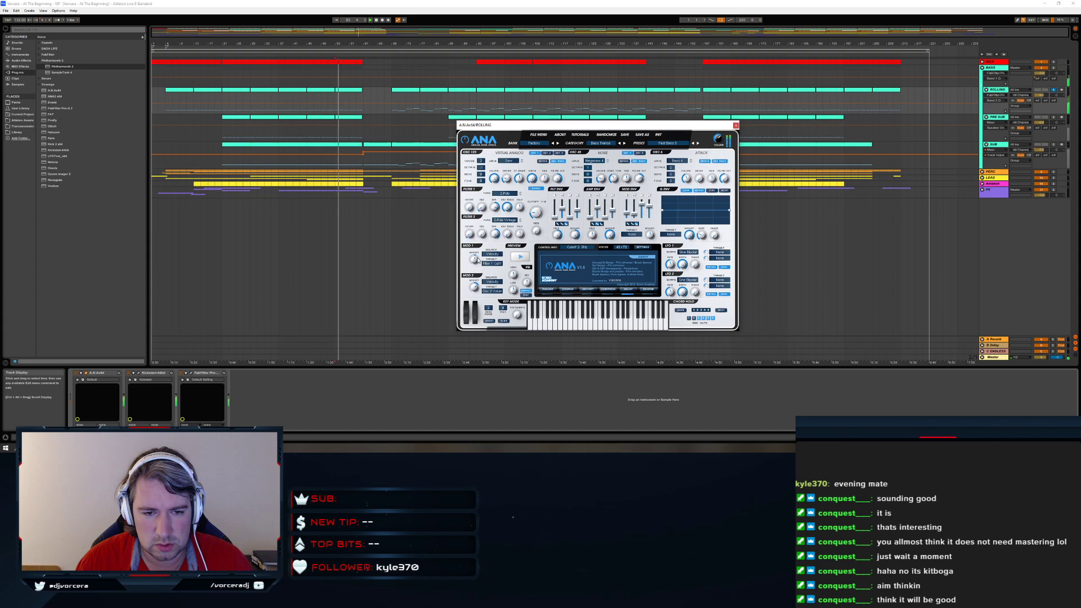
pyautogui.moveTo(469, 233); pyautogui.dragTo(470, 234)
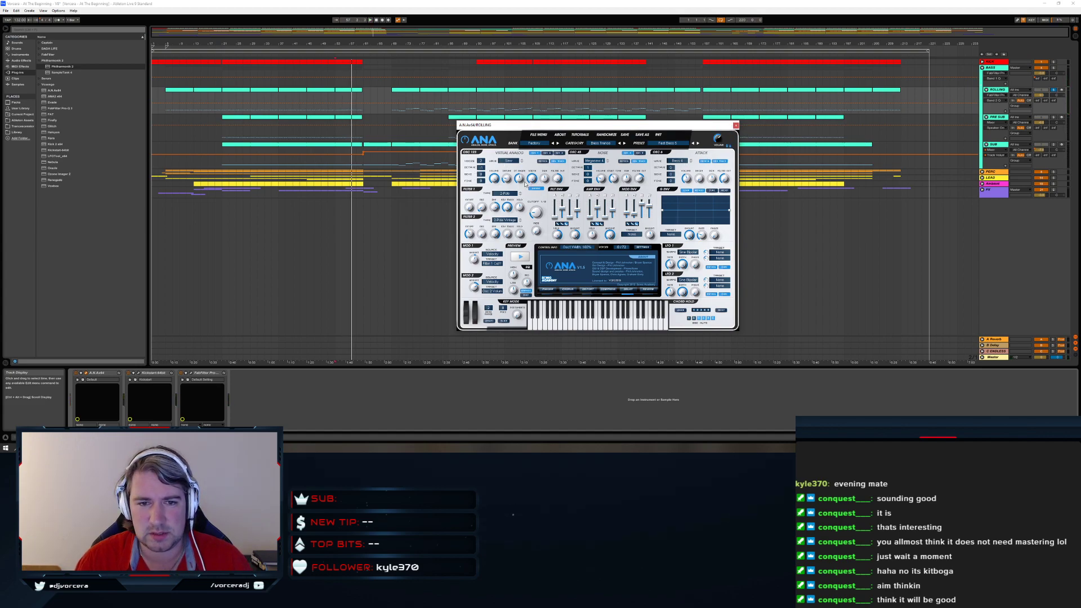
pyautogui.press('space')
pyautogui.moveTo(554, 181); pyautogui.dragTo(547, 228)
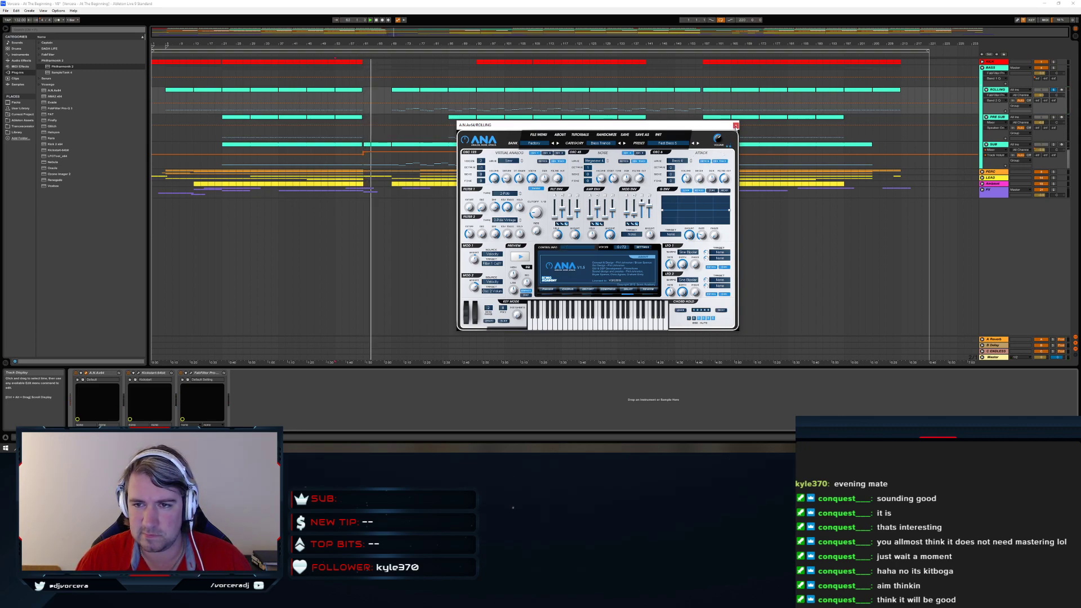
pyautogui.click(736, 125)
# Lower the high cut further and add a gentle midrange bell boost in ROLLING's Pro-Q 3 while auditioning the bass, then close it
pyautogui.click(332, 161)
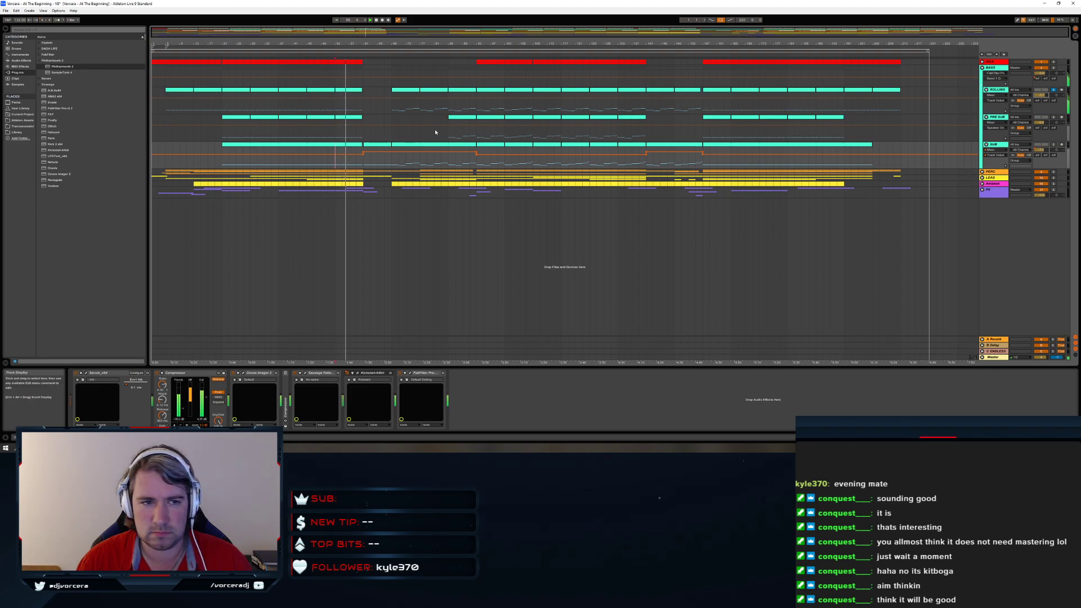
pyautogui.click(371, 104)
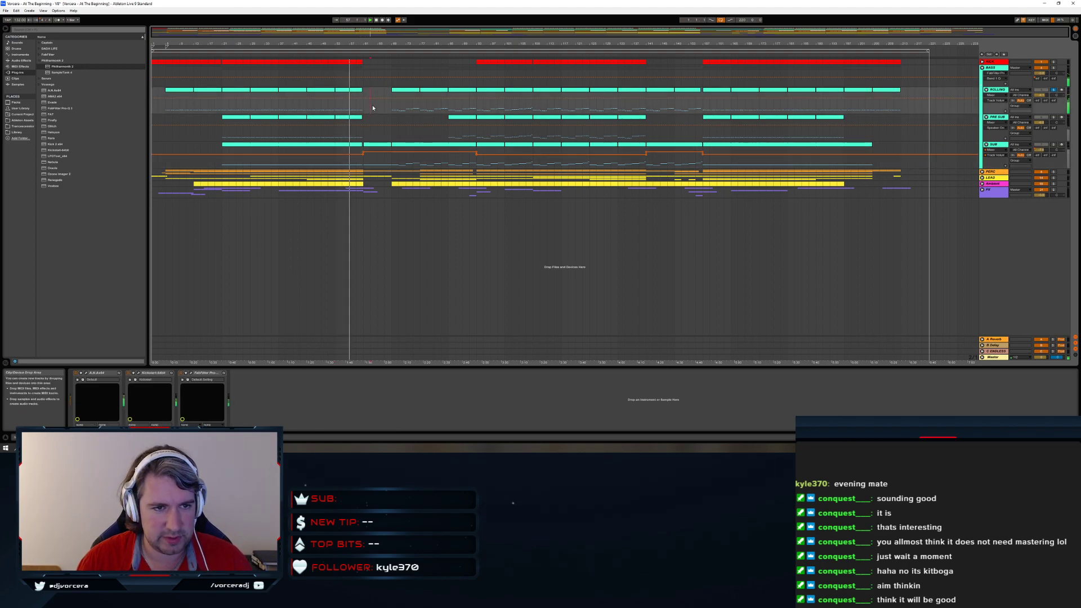
pyautogui.click(191, 373)
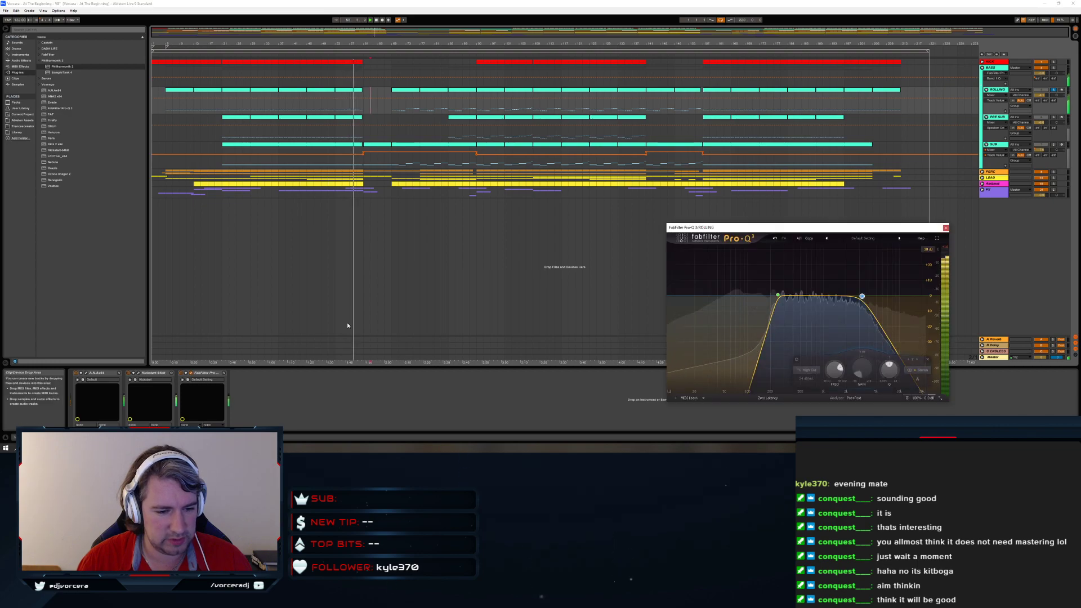
pyautogui.moveTo(862, 297)
pyautogui.mouseDown()
pyautogui.moveTo(868, 280)
pyautogui.moveTo(900, 271)
pyautogui.moveTo(900, 240)
pyautogui.moveTo(799, 242)
pyautogui.moveTo(812, 244)
pyautogui.moveTo(788, 253)
pyautogui.moveTo(833, 299)
pyautogui.moveTo(865, 277)
pyautogui.mouseUp()
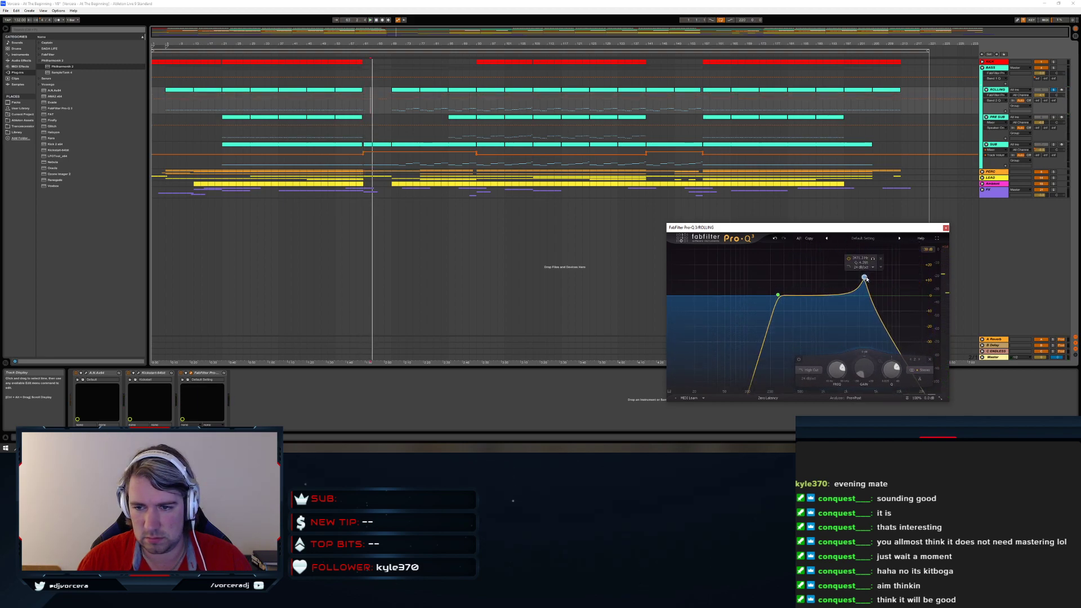
pyautogui.click(335, 186)
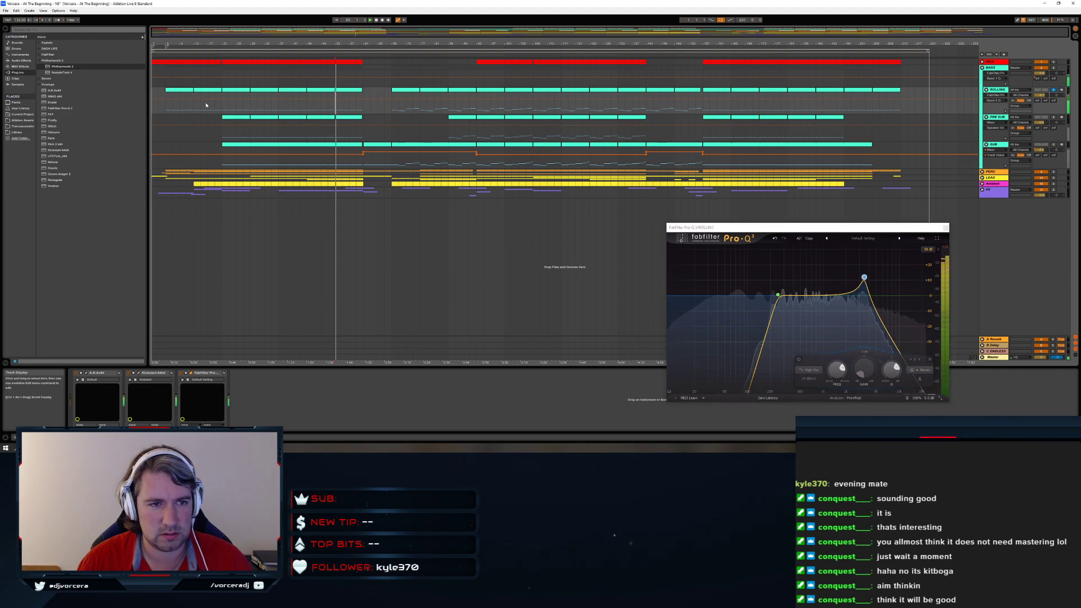
pyautogui.click(167, 108)
pyautogui.moveTo(865, 277); pyautogui.dragTo(809, 290)
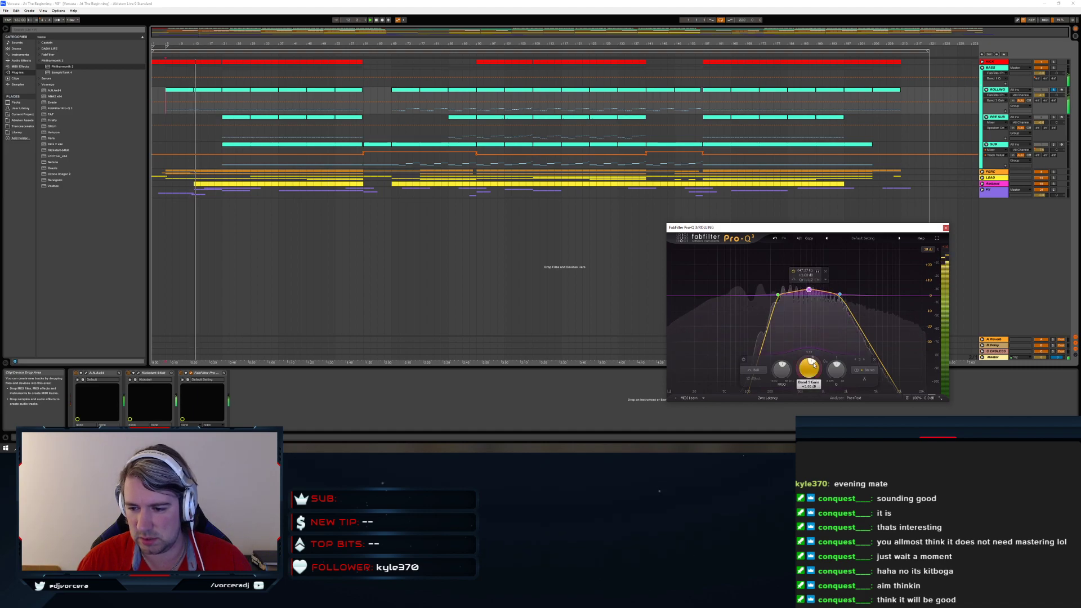
pyautogui.click(946, 228)
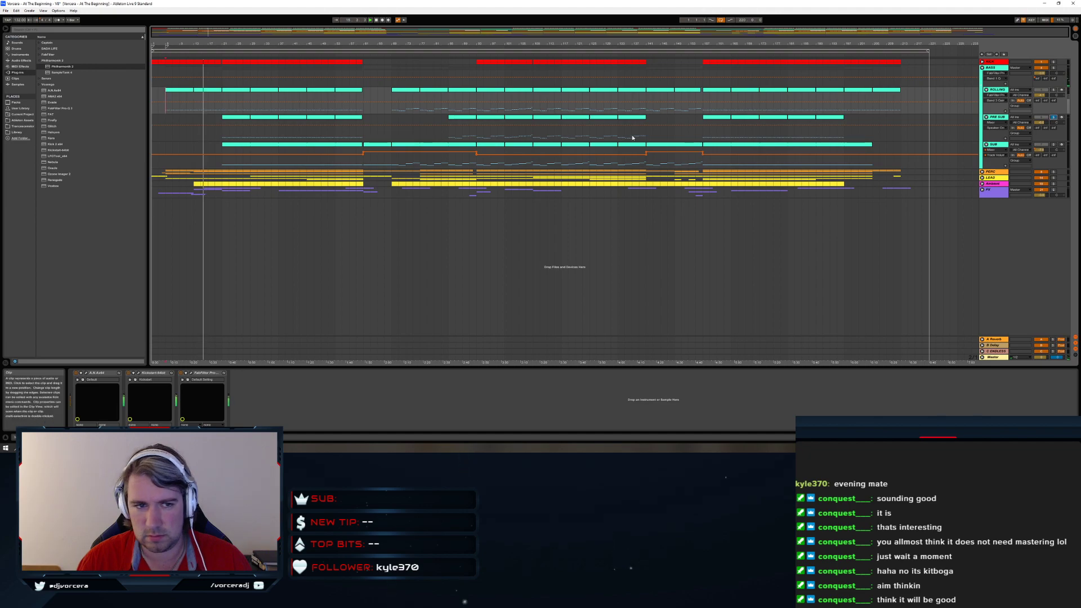
# Play the soloed PRE SUB track from its first clip and inspect its Kickstart plug-in's settings
pyautogui.click(223, 135)
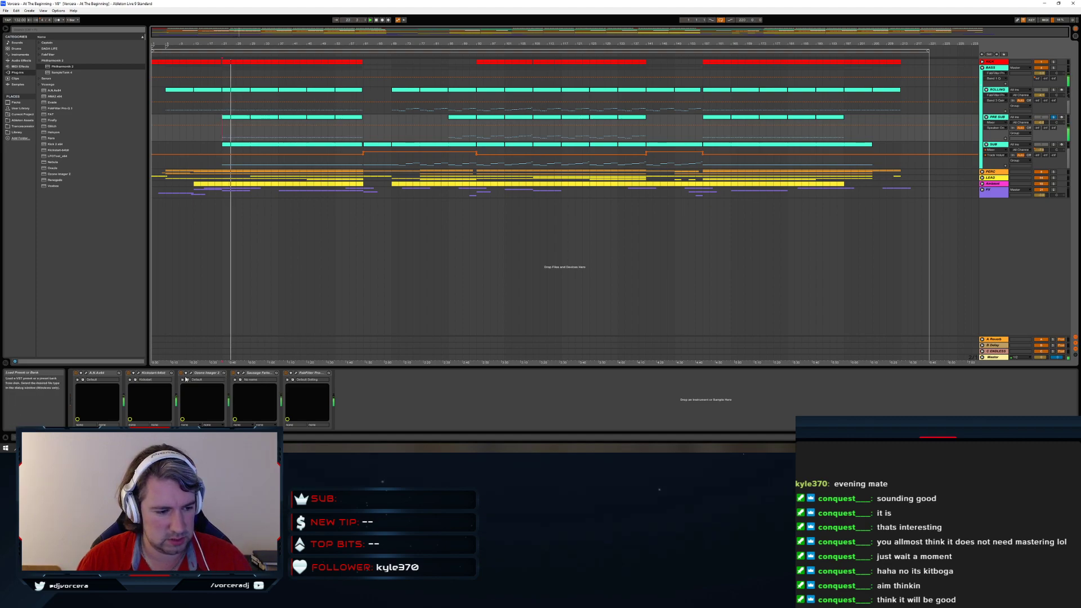
pyautogui.click(159, 374)
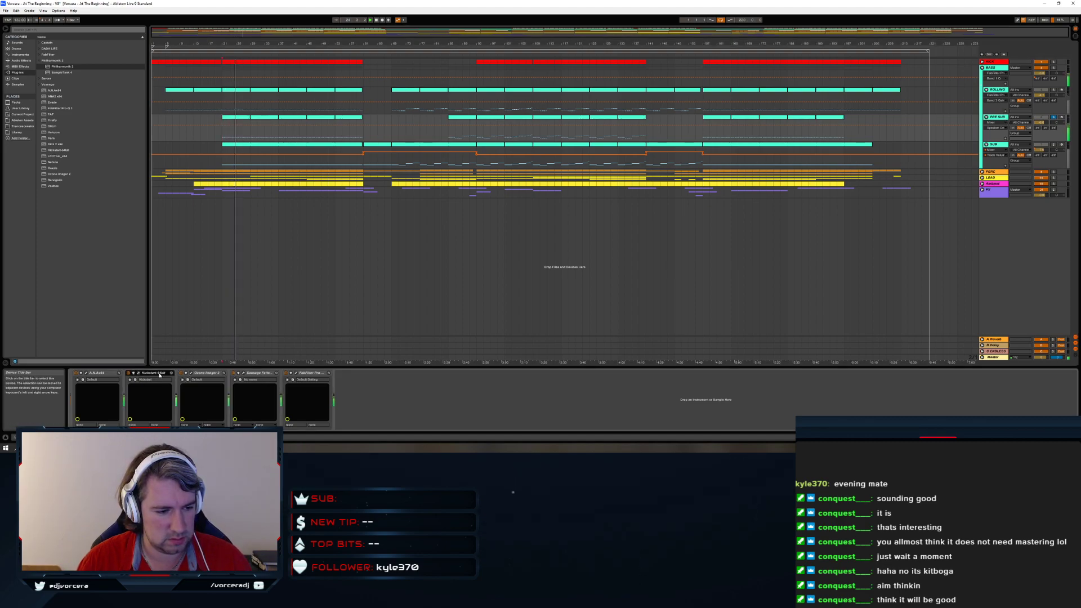
pyautogui.click(139, 373)
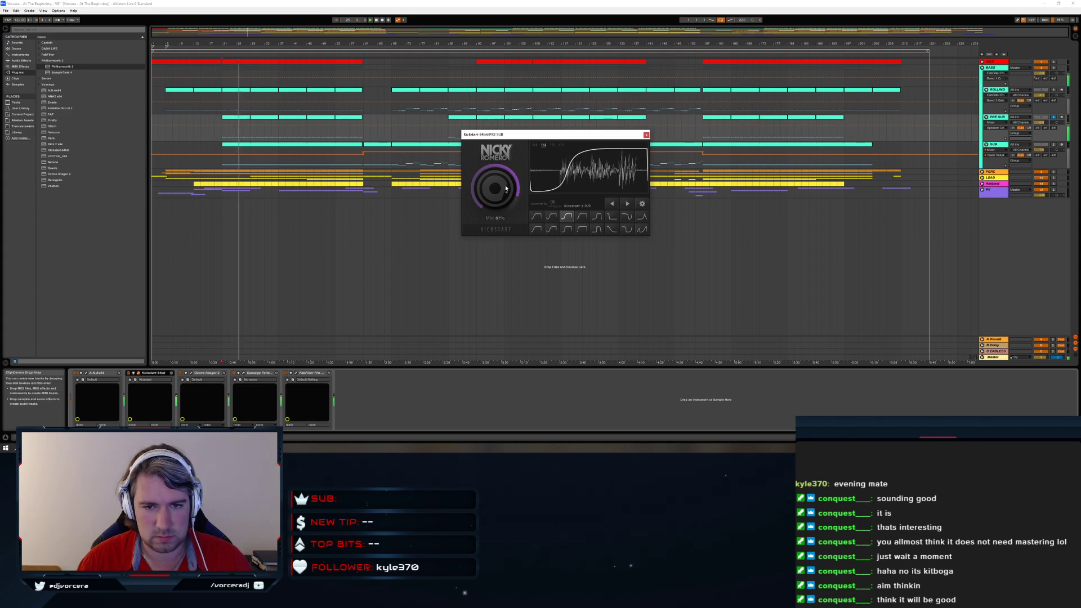
pyautogui.click(645, 135)
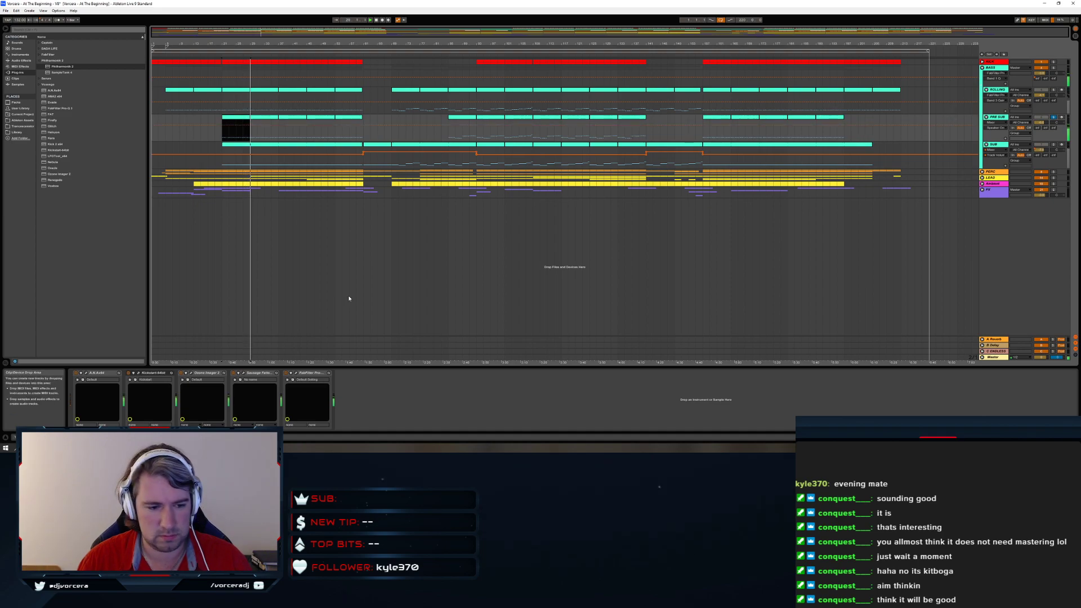
# Raise the high-cut frequency and add a slight resonance at the cutoff in the PRE SUB track's Pro-Q 3, and close it
pyautogui.click(295, 373)
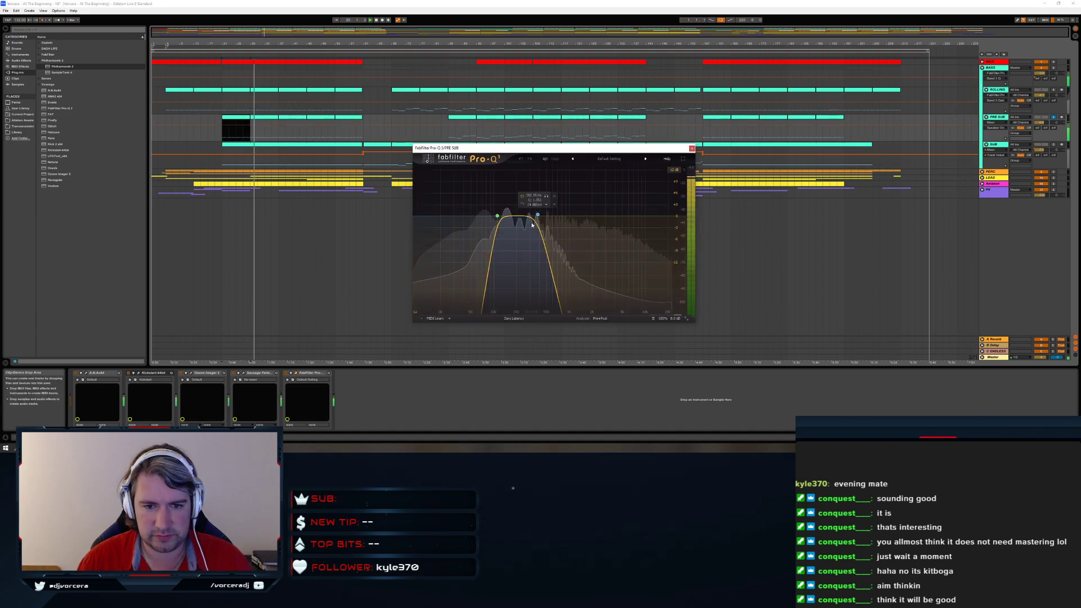
pyautogui.moveTo(536, 216); pyautogui.dragTo(580, 203)
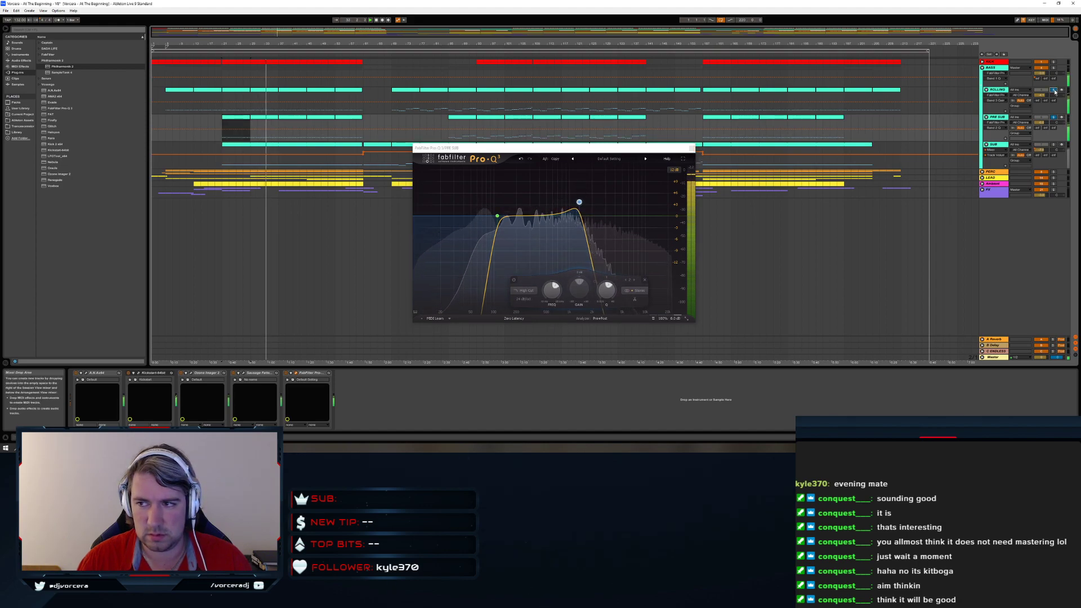
pyautogui.click(693, 149)
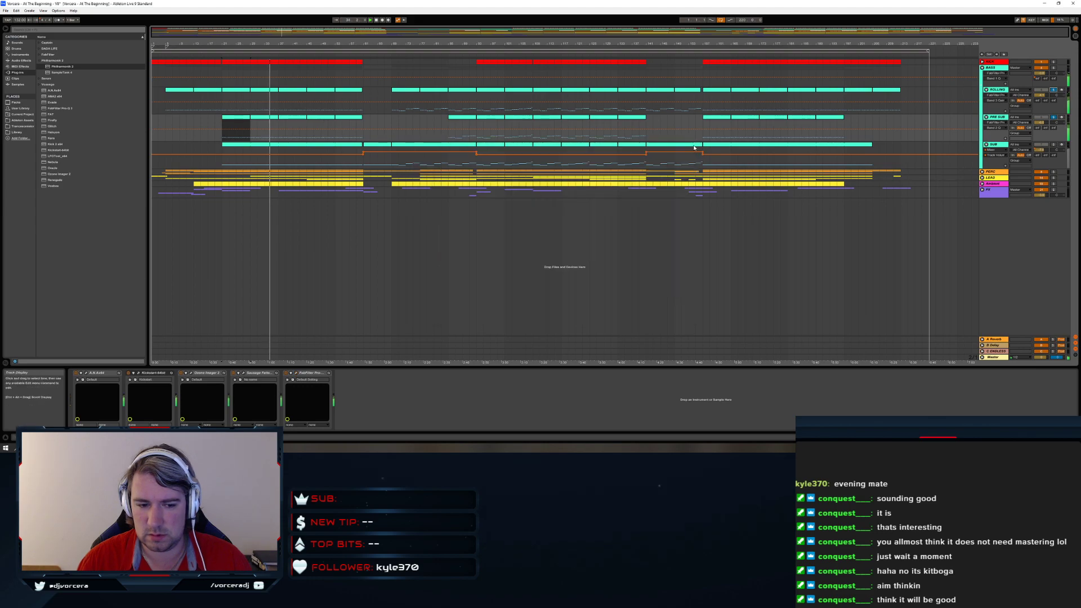
# Play the SUB track from its first clip, boost the existing upper bell and add a small low bell cut in its Pro-Q 3, and close it
pyautogui.click(221, 163)
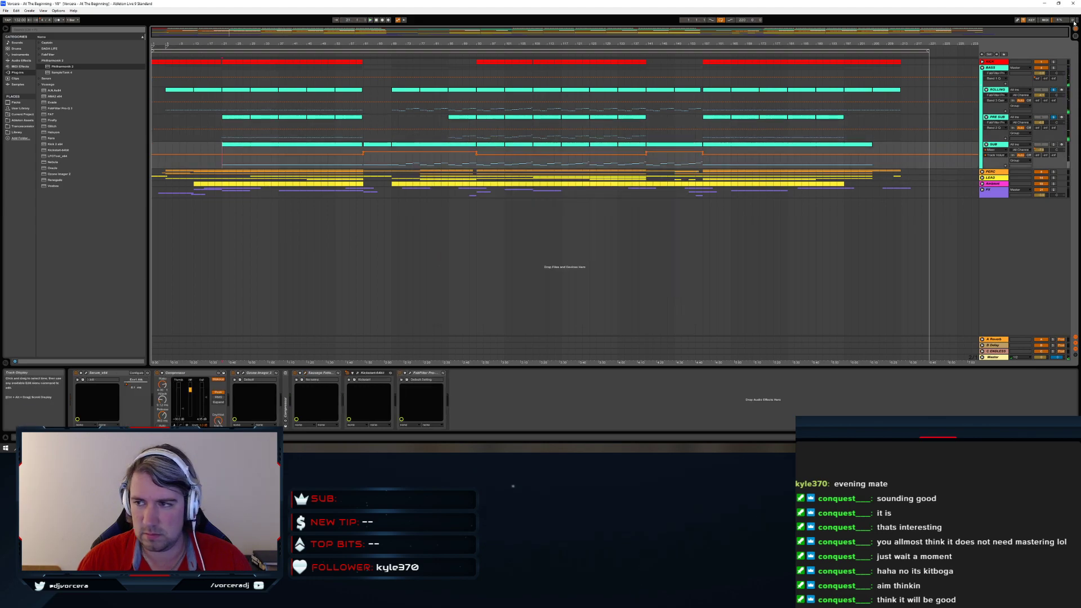
pyautogui.press('space')
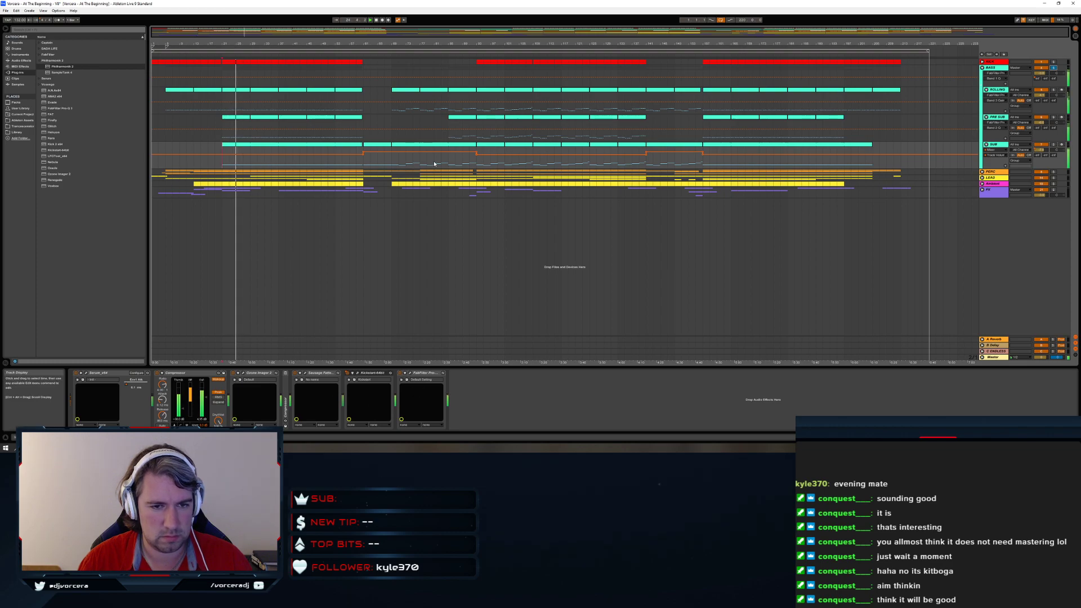
pyautogui.click(411, 374)
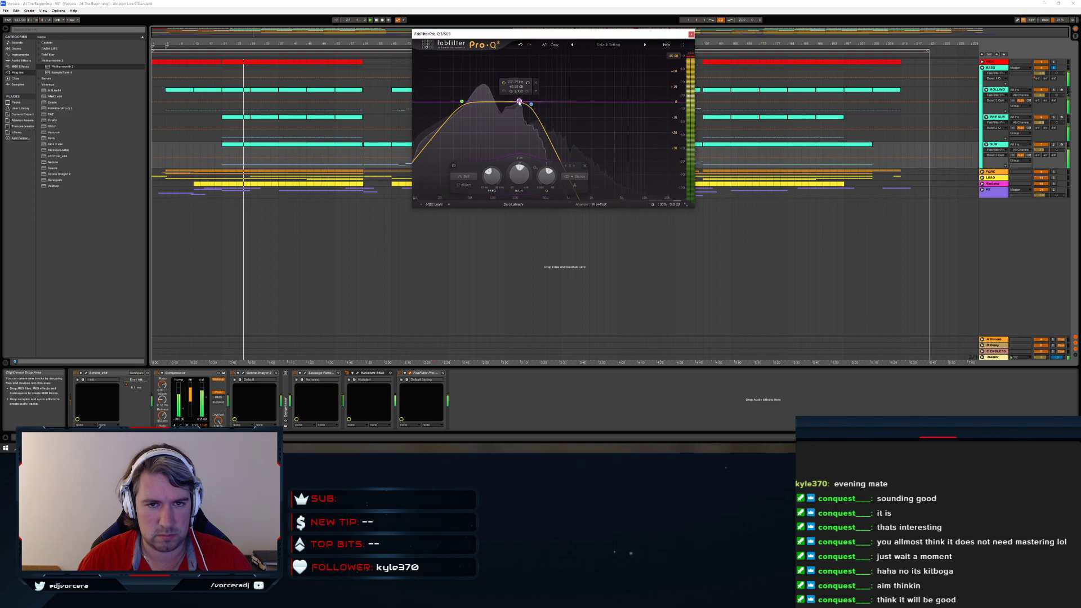
pyautogui.moveTo(518, 94); pyautogui.dragTo(461, 102)
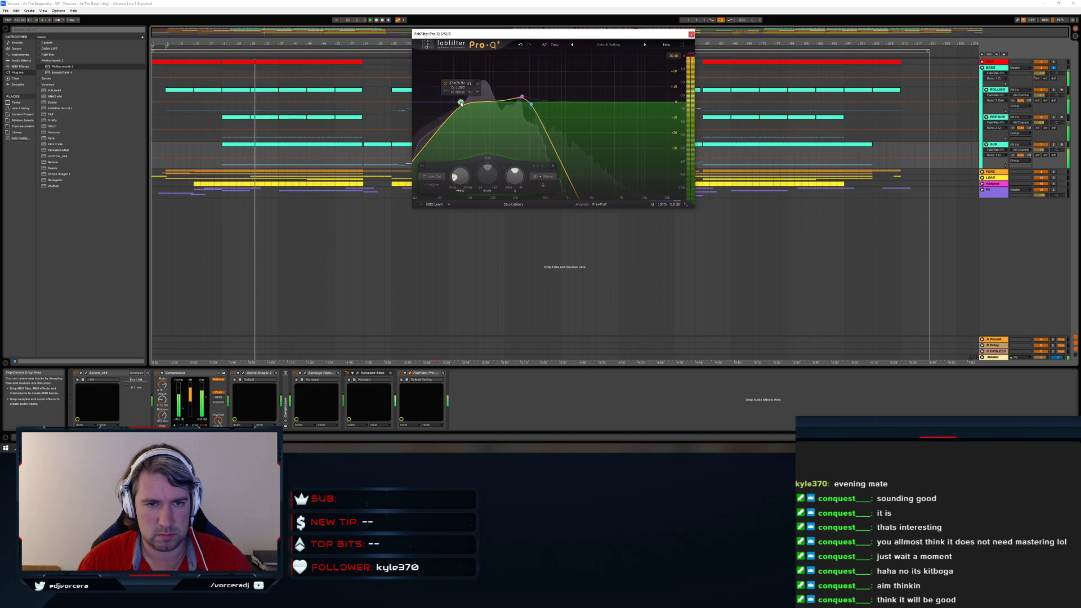
pyautogui.doubleClick(481, 108)
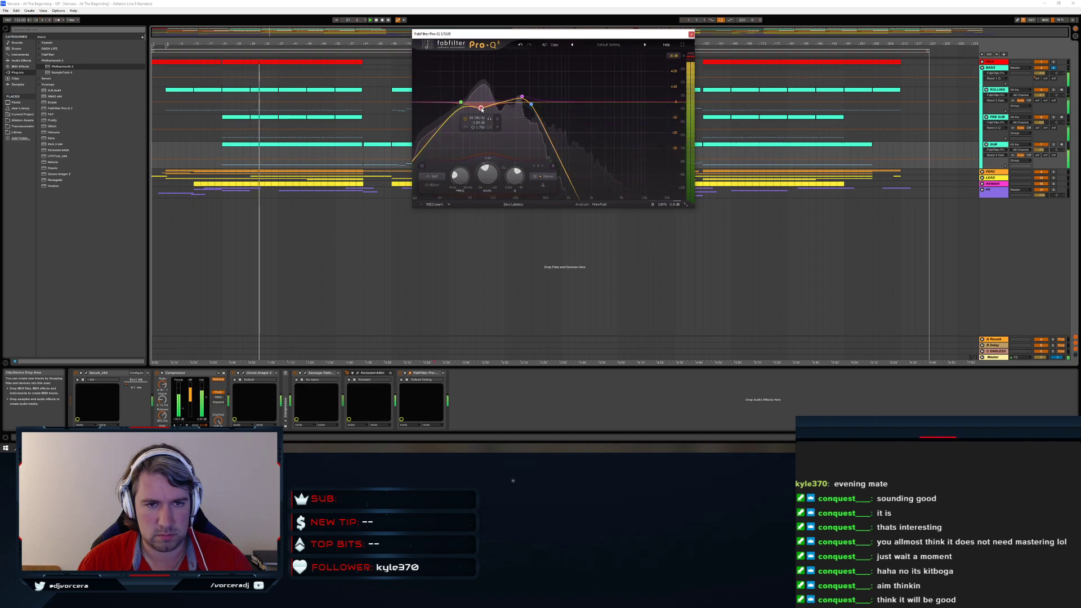
pyautogui.moveTo(482, 107); pyautogui.dragTo(483, 110)
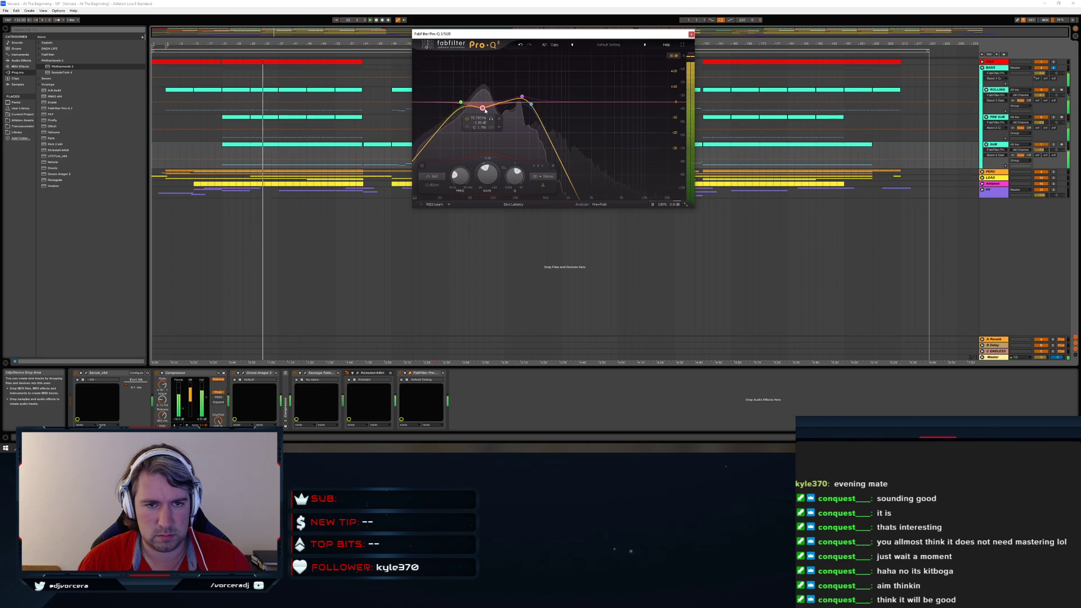
pyautogui.click(691, 34)
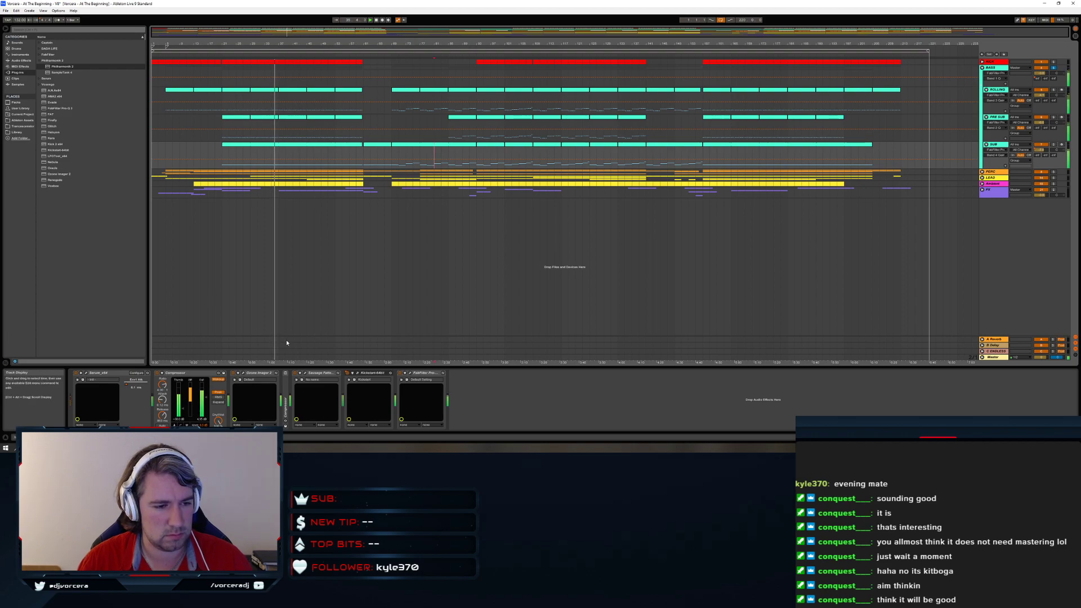
# Soften the new low bell cut in the SUB track's Pro-Q 3 and close the plug-in
pyautogui.click(405, 373)
pyautogui.moveTo(483, 103); pyautogui.dragTo(483, 106)
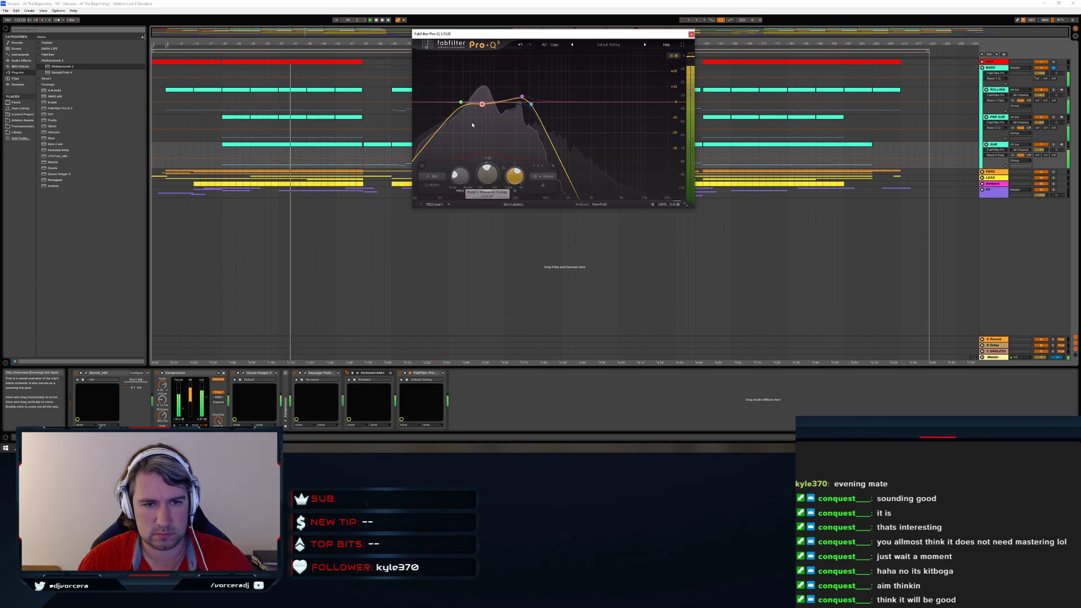
pyautogui.click(691, 34)
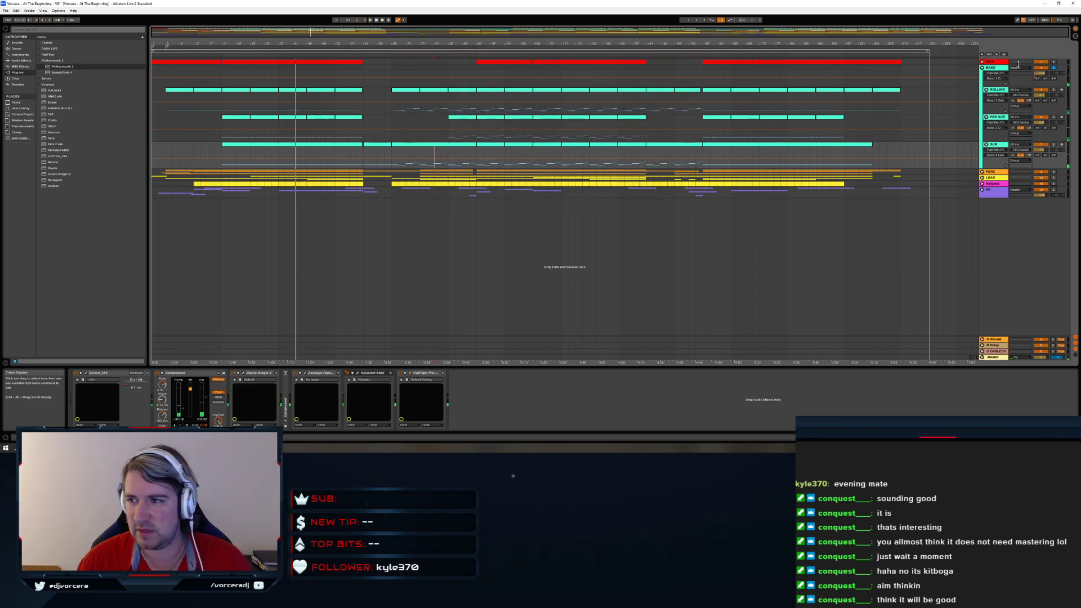
# Audition the combined bass layers from the start of the first PRE SUB clip
pyautogui.press('space')
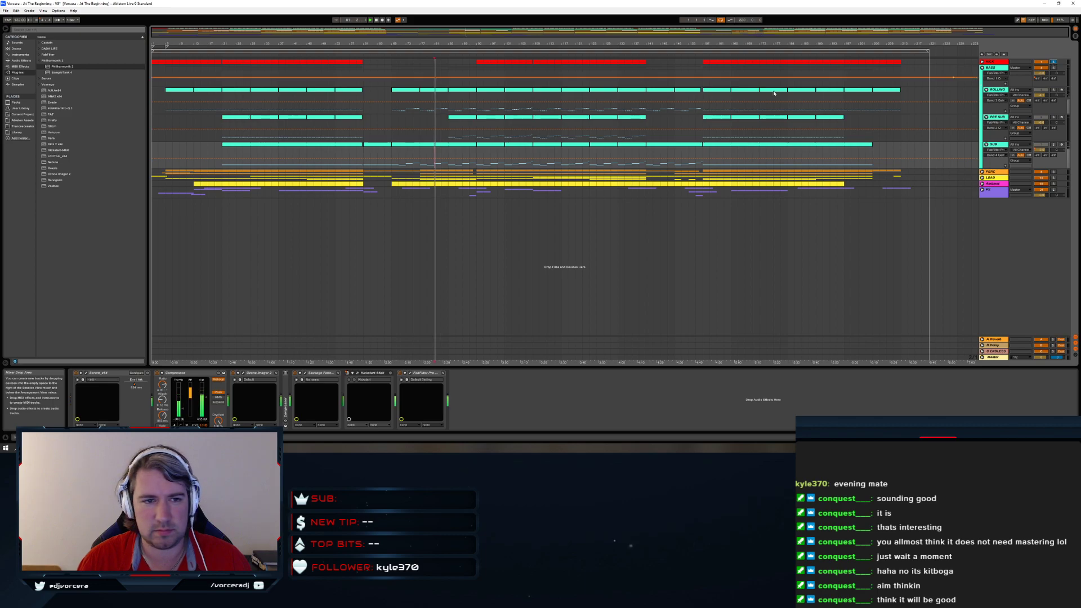
pyautogui.click(223, 136)
pyautogui.press('space')
pyautogui.press('space')
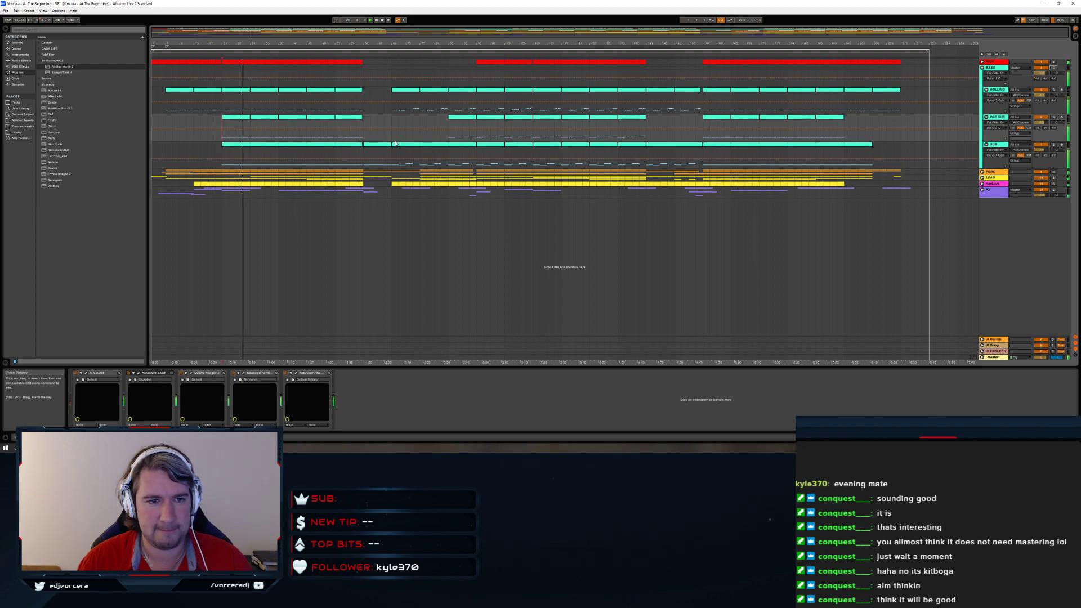
pyautogui.click(385, 121)
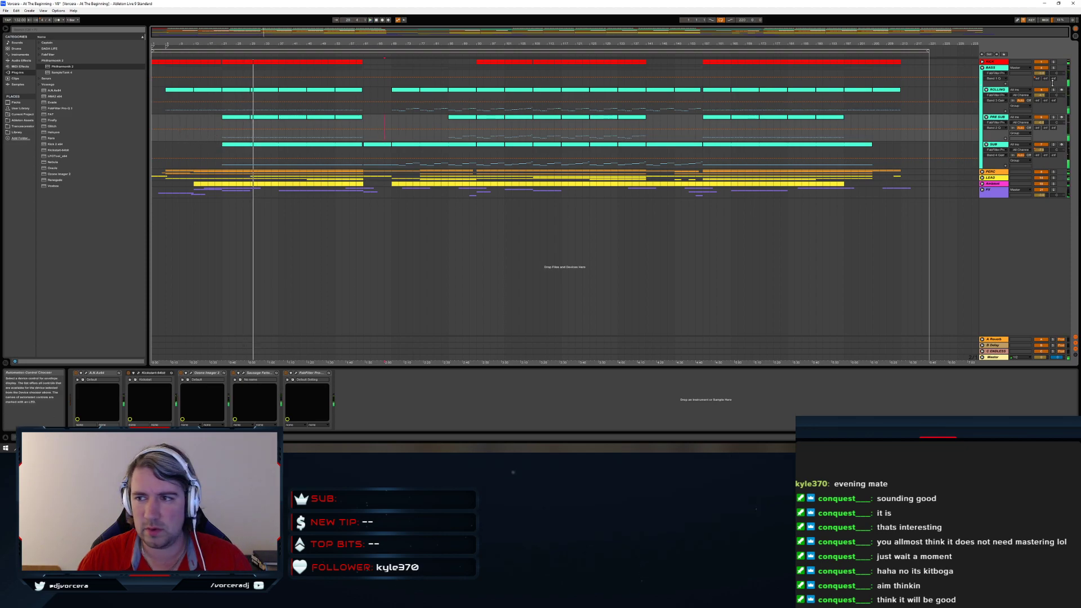
# Insert a MIDI track above ROLLING in the BASS group, colour it turquoise like the other bass tracks, and name it Mid Bass
pyautogui.click(1000, 94)
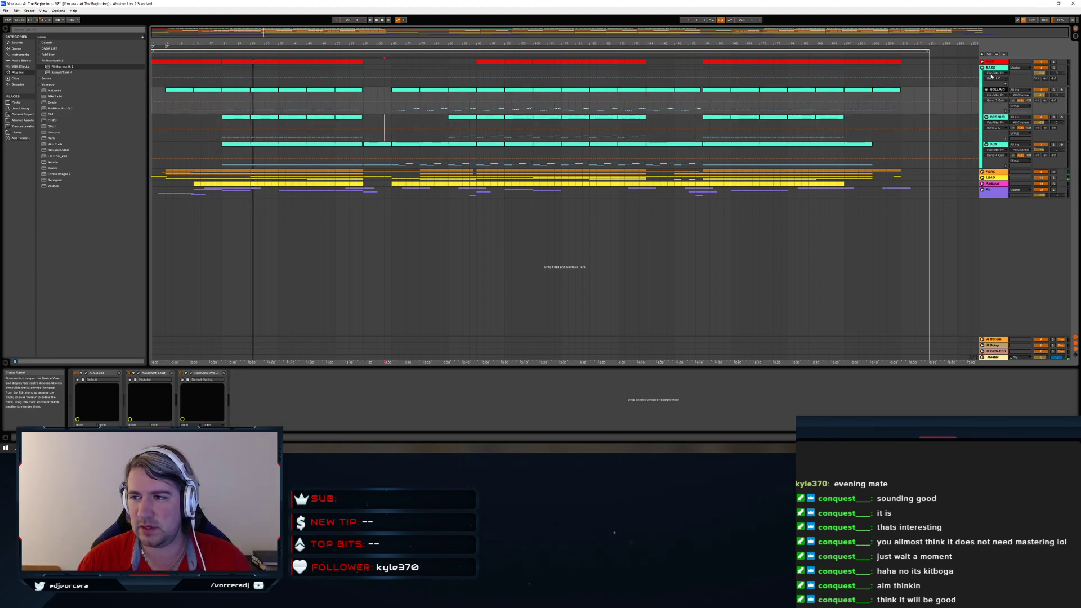
pyautogui.rightClick(989, 68)
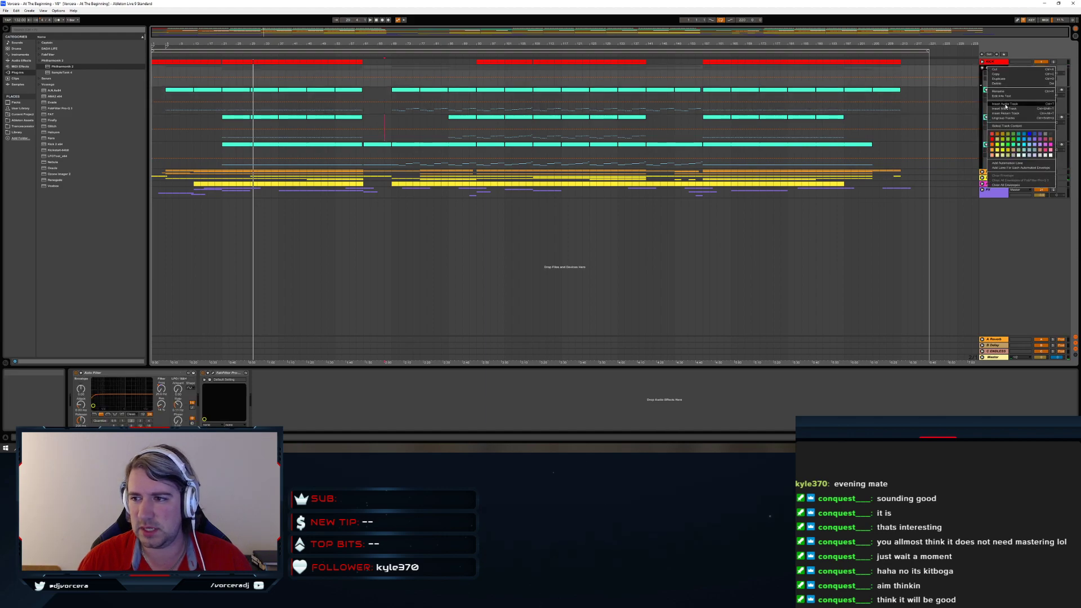
pyautogui.click(1010, 110)
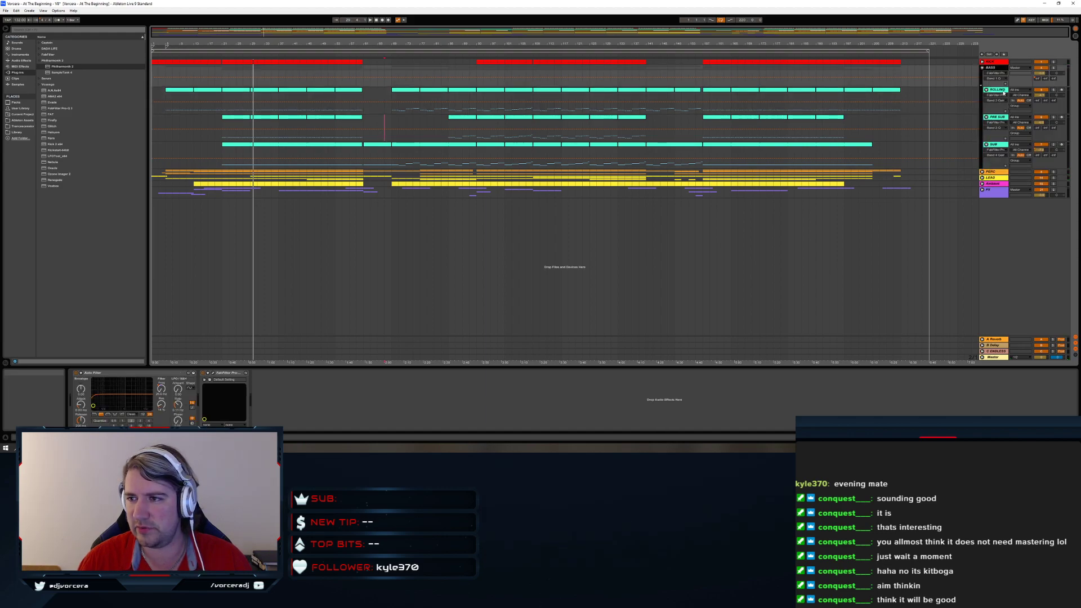
pyautogui.moveTo(996, 87); pyautogui.dragTo(997, 89)
pyautogui.rightClick(997, 90)
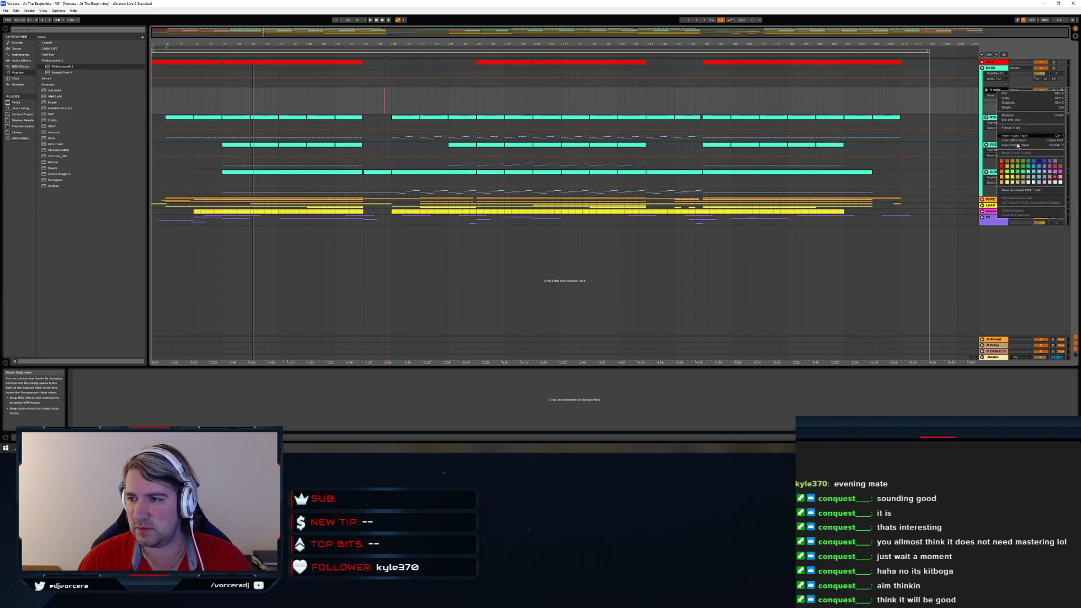
pyautogui.click(1028, 172)
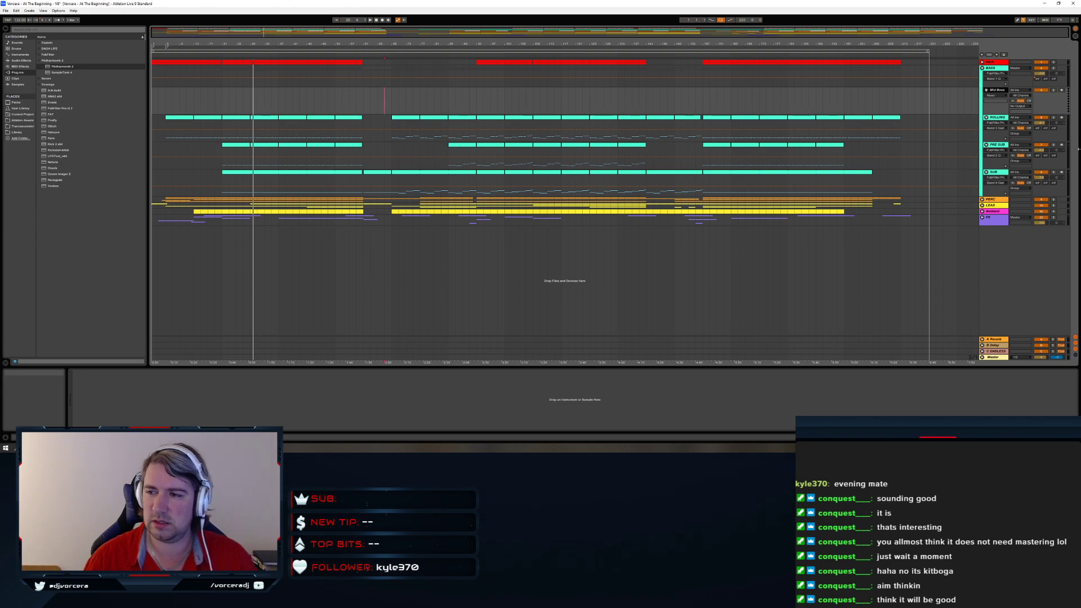
# Compare the soloed ROLLING and PRE SUB layers near the end of the first section and inspect PRE SUB's Pro-Q 3 curve
pyautogui.press('space')
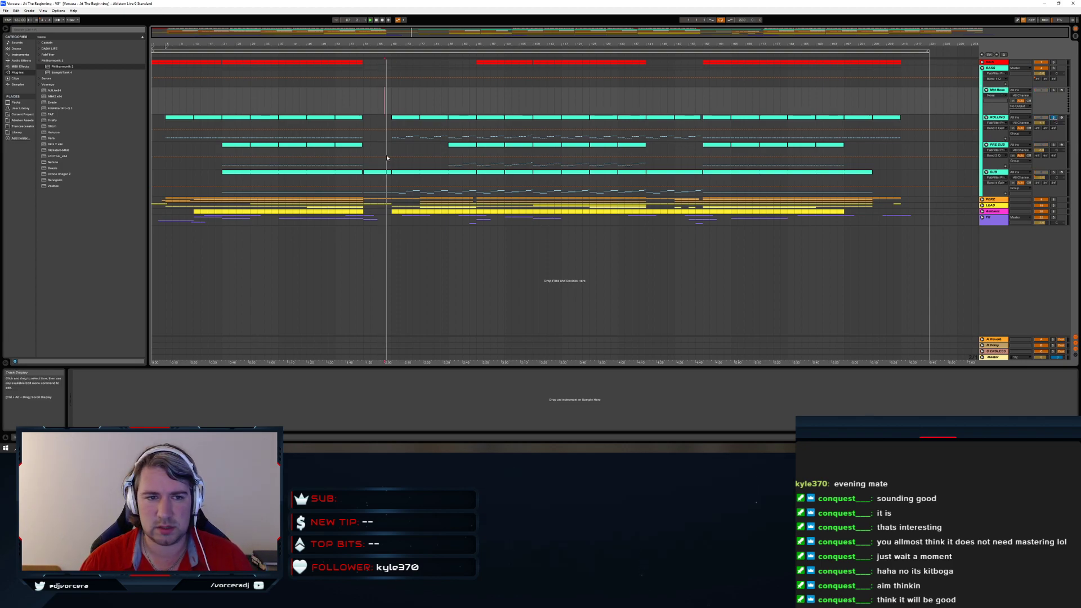
pyautogui.click(336, 136)
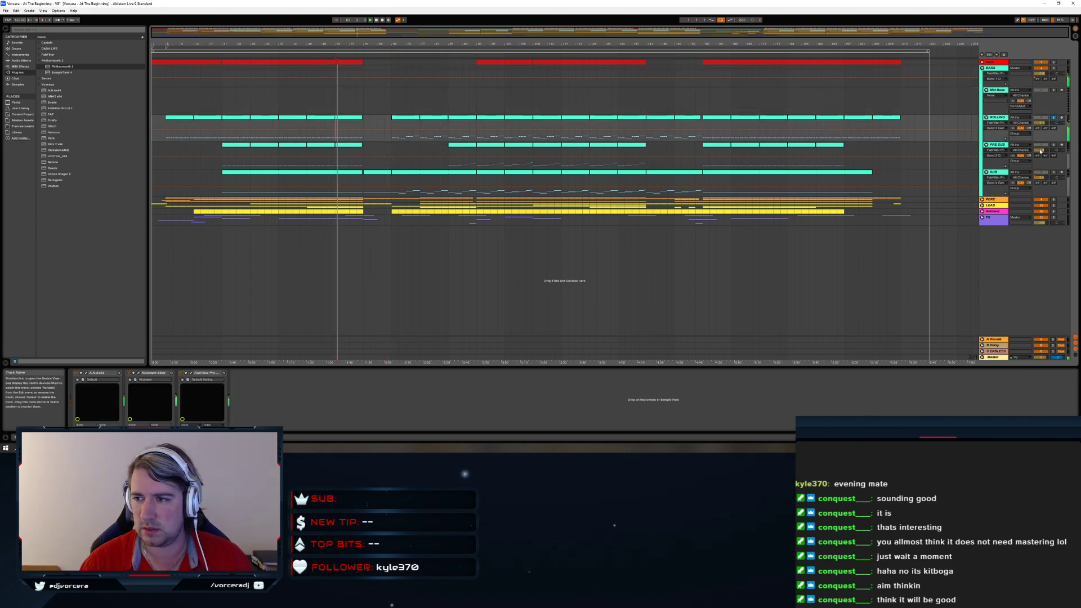
pyautogui.click(353, 159)
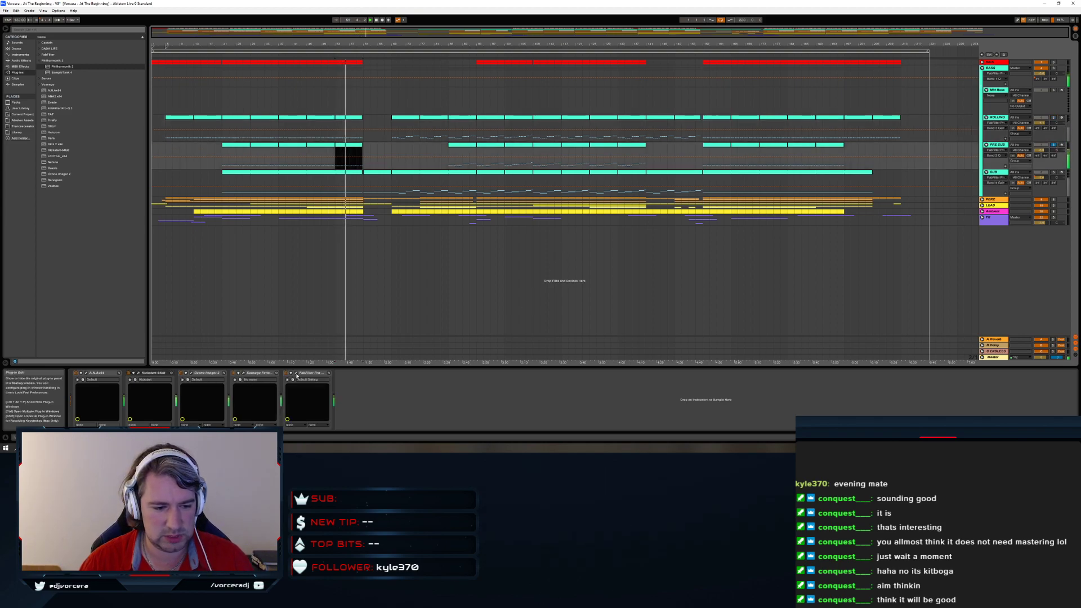
pyautogui.click(296, 373)
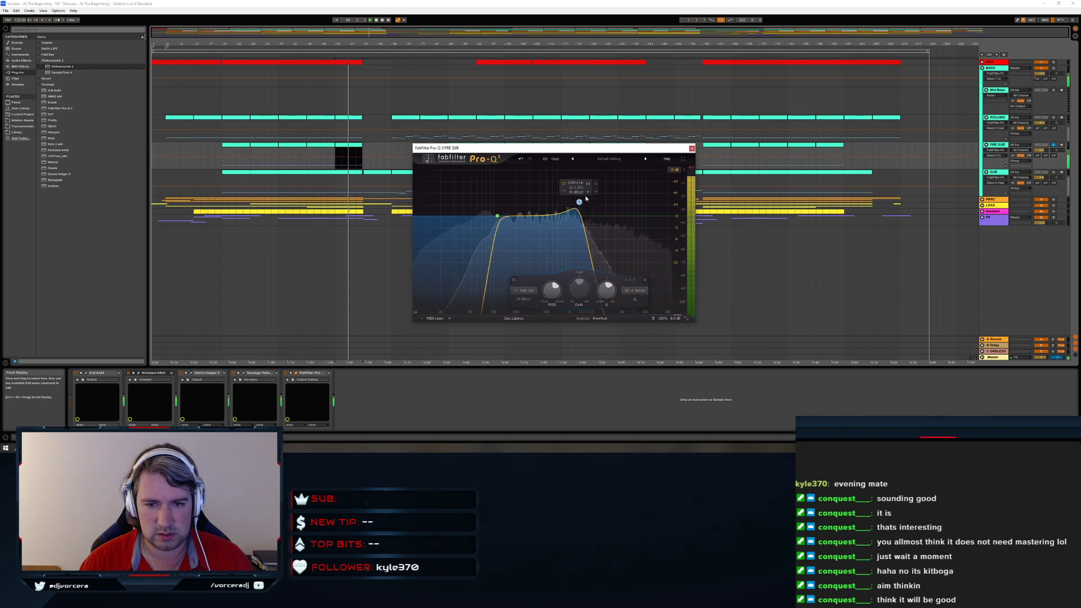
pyautogui.click(692, 149)
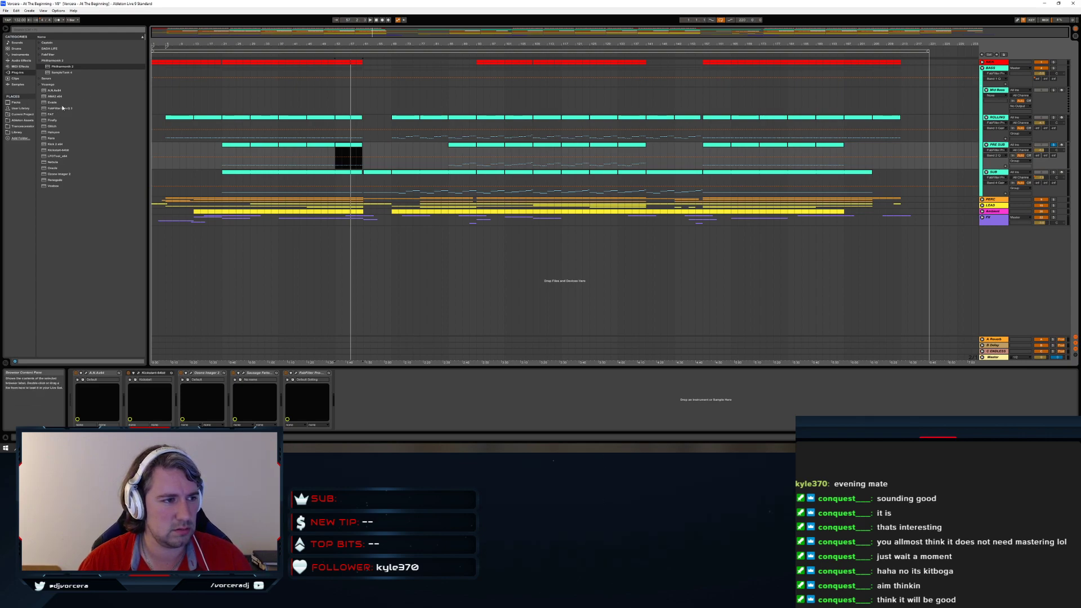
# Load the Serum_x64 synth onto the Mid Bass track and move its window clear
pyautogui.click(40, 61)
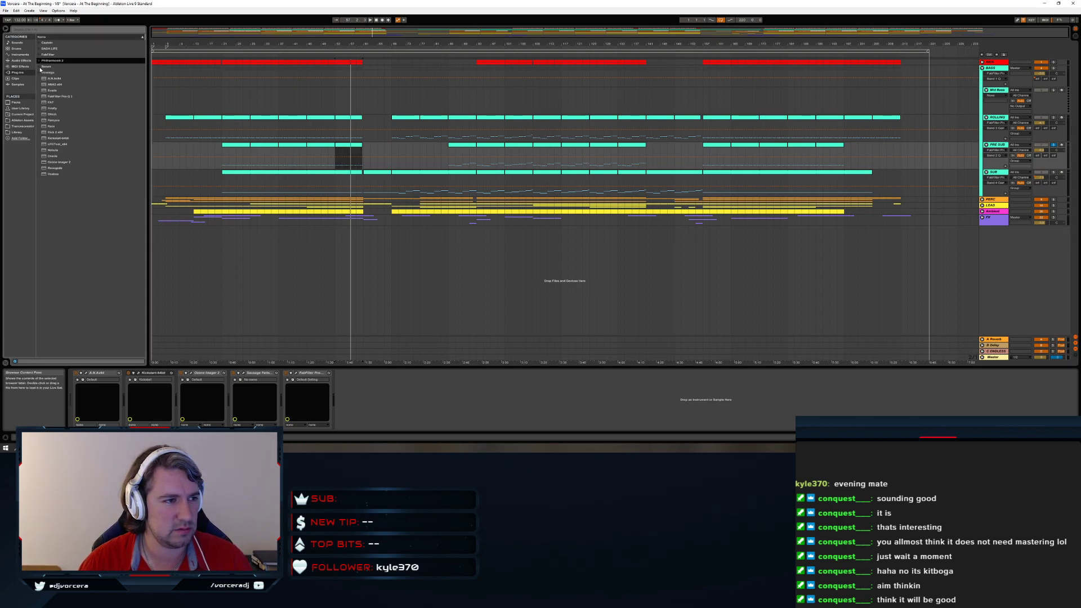
pyautogui.click(40, 68)
pyautogui.doubleClick(62, 73)
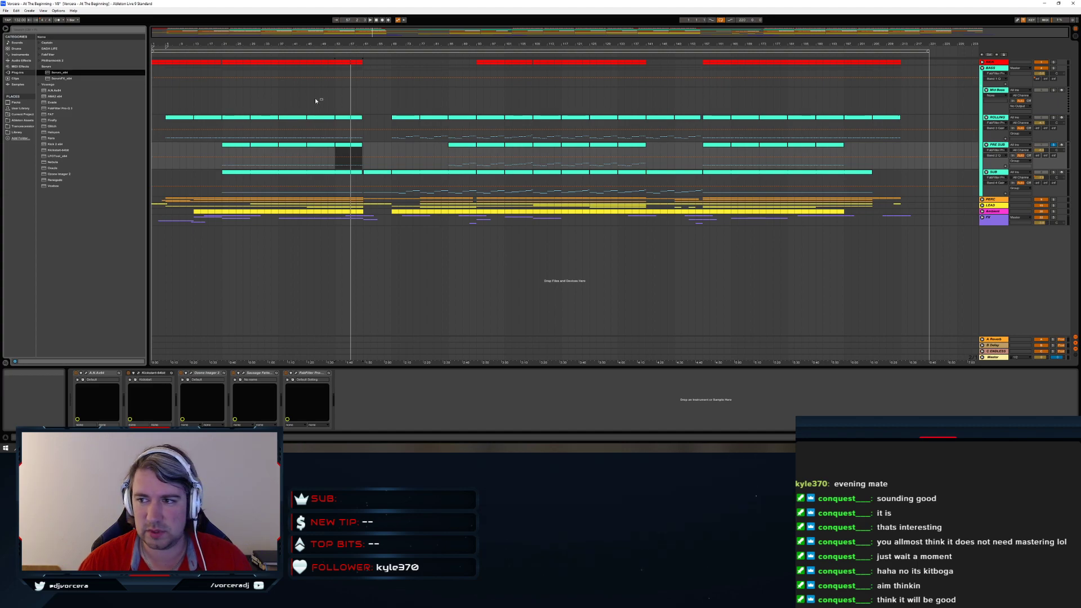
pyautogui.moveTo(575, 149); pyautogui.dragTo(480, 111)
# Load the first bass preset, BS-ChemicalLove, from the Serum Trance 1 preset bank into the Mid Bass synth
pyautogui.click(482, 117)
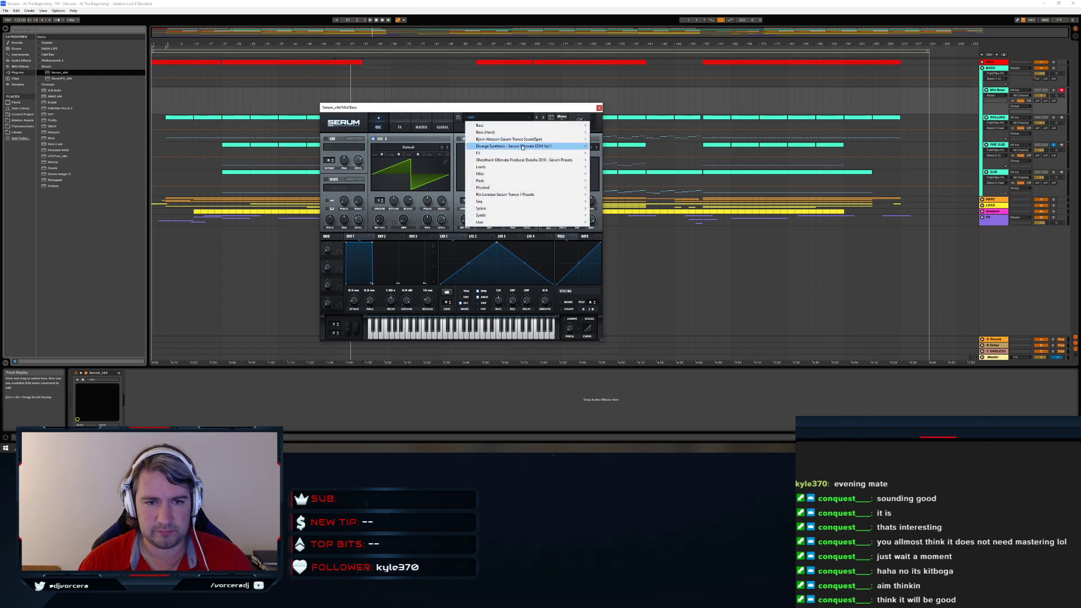
pyautogui.moveTo(523, 146)
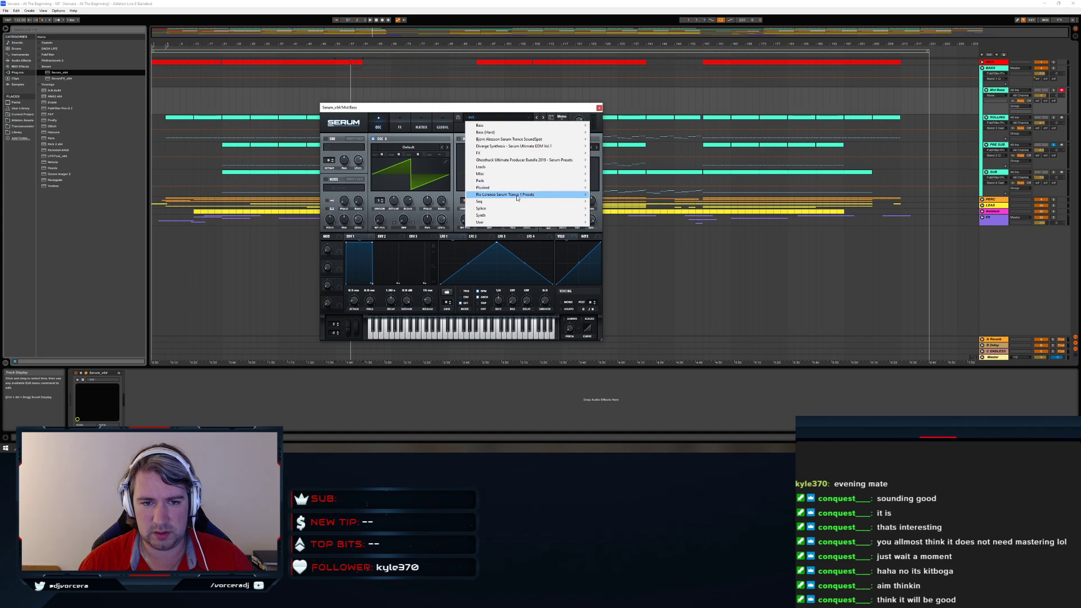
pyautogui.moveTo(518, 197)
pyautogui.moveTo(613, 197)
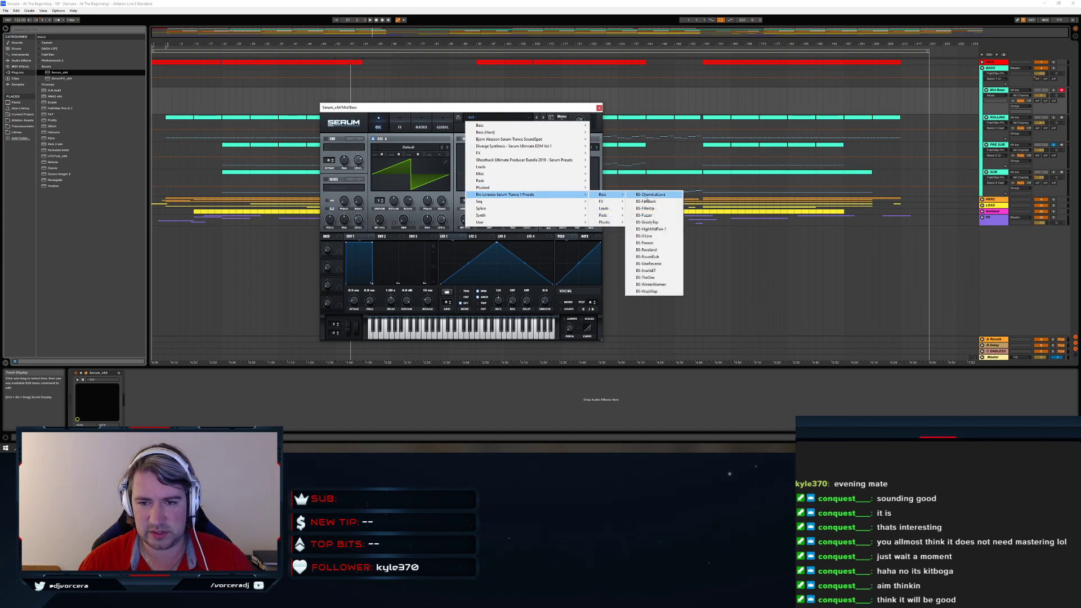
pyautogui.click(657, 196)
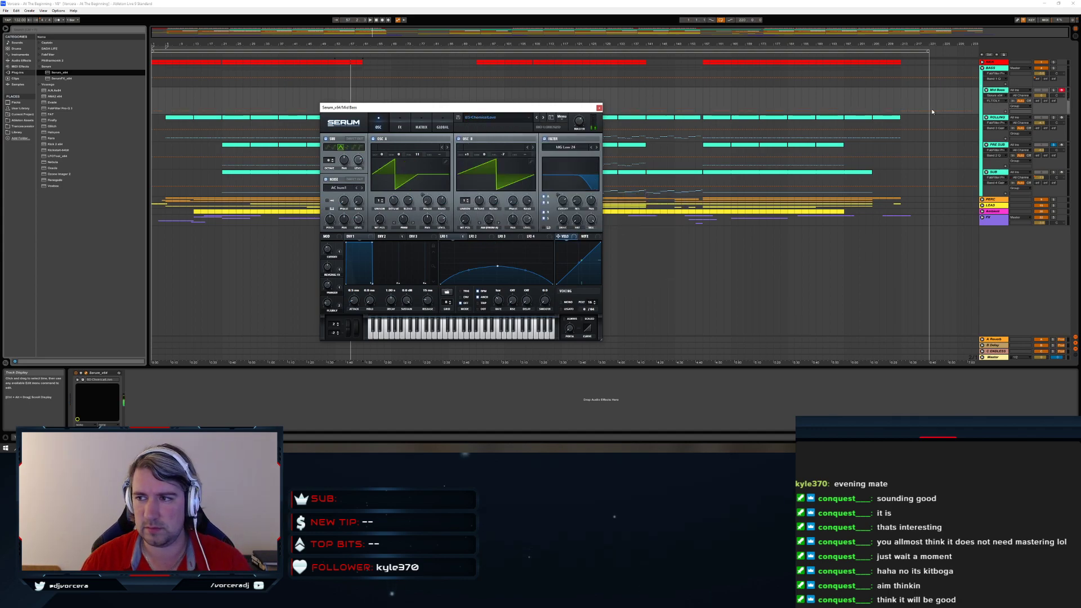
# Solo the Mid Bass track, audition the sound, switch Serum to the next bass preset, and close the synth
pyautogui.click(1053, 92)
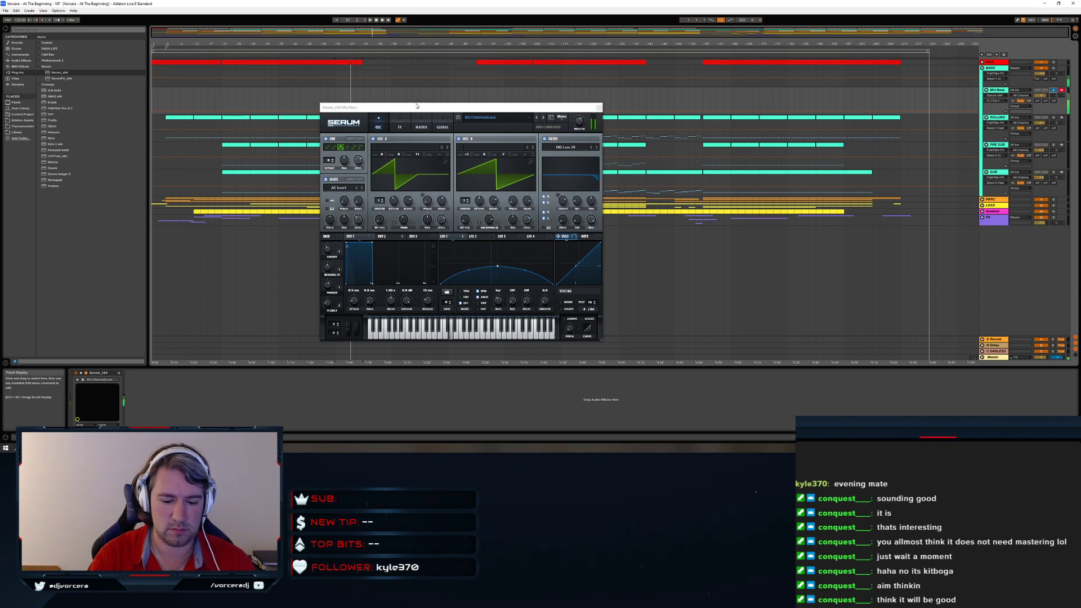
pyautogui.click(545, 118)
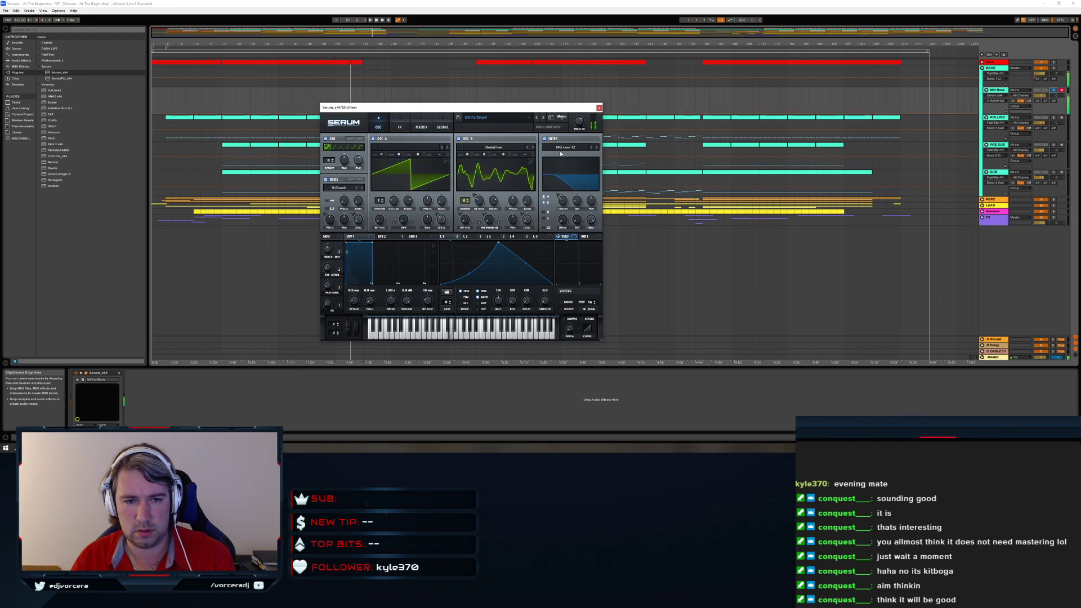
pyautogui.click(600, 107)
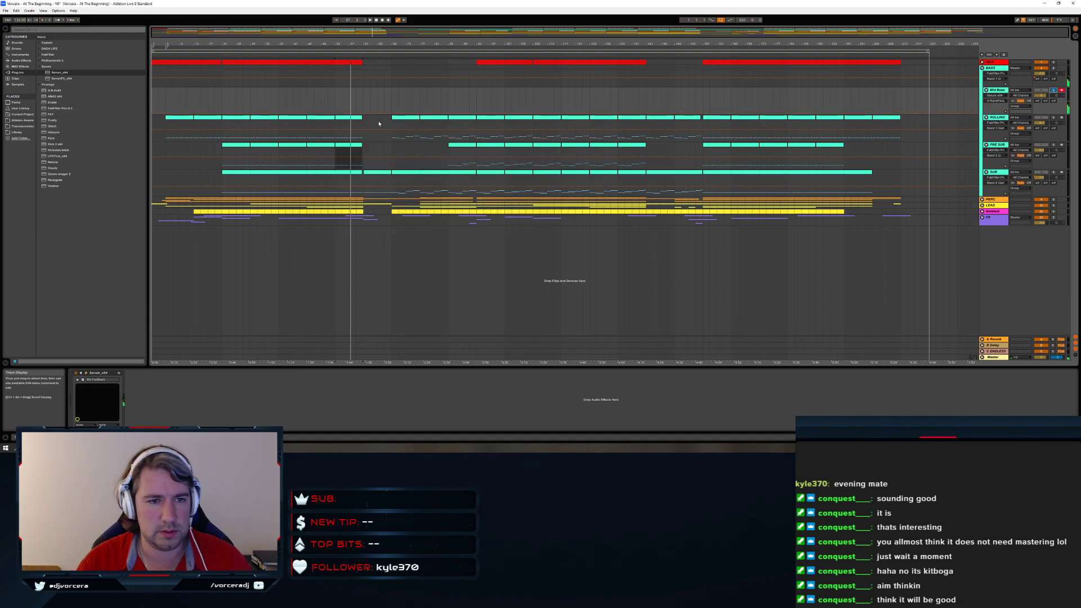
# Copy the last ROLLING clip before the first gap up to the same position on the Mid Bass track and open its notes
pyautogui.click(403, 120)
pyautogui.click(350, 120)
pyautogui.moveTo(350, 120); pyautogui.dragTo(350, 101)
pyautogui.press('space')
pyautogui.doubleClick(338, 96)
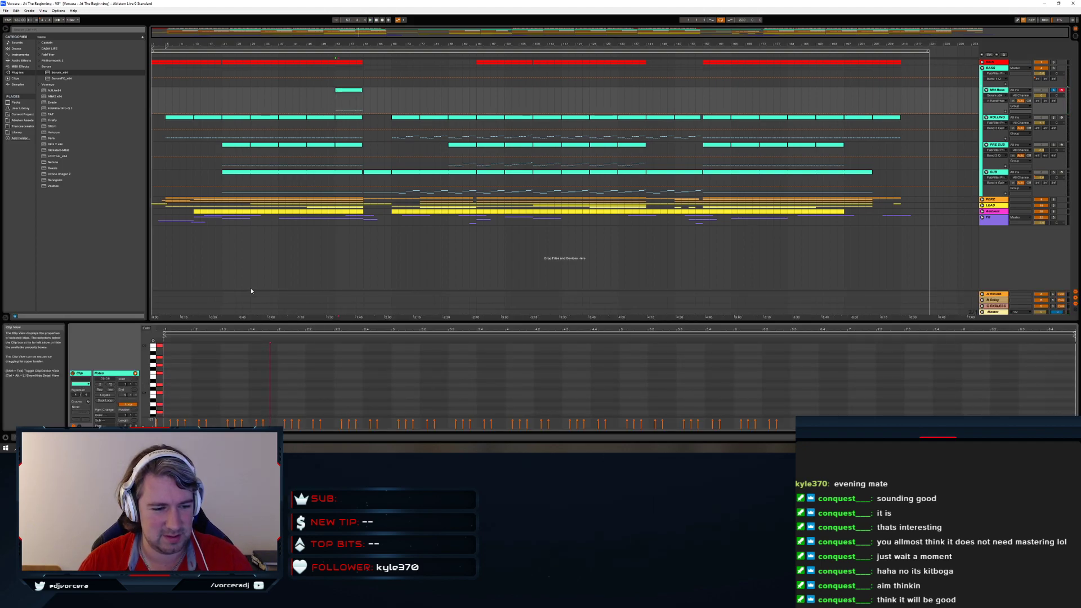
# Transpose all notes in the Mid Bass clip up three octaves, comparing with two octaves during playback
pyautogui.moveTo(246, 325); pyautogui.dragTo(245, 198)
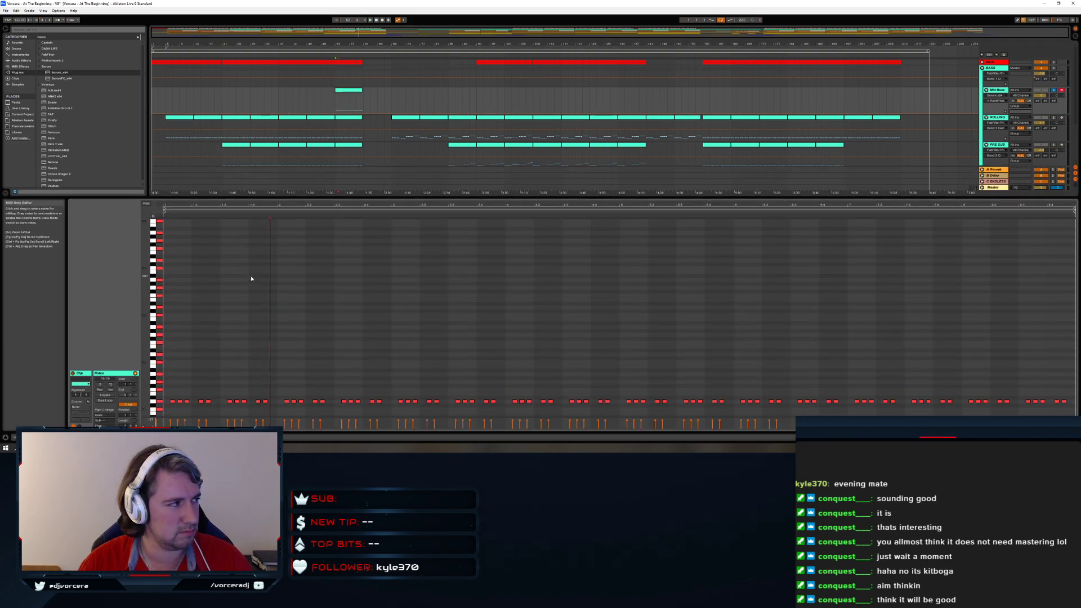
pyautogui.moveTo(170, 328); pyautogui.dragTo(1073, 345)
pyautogui.hotkey('shift', 'Up')
pyautogui.hotkey('shift', 'Up')
pyautogui.hotkey('shift', 'Up')
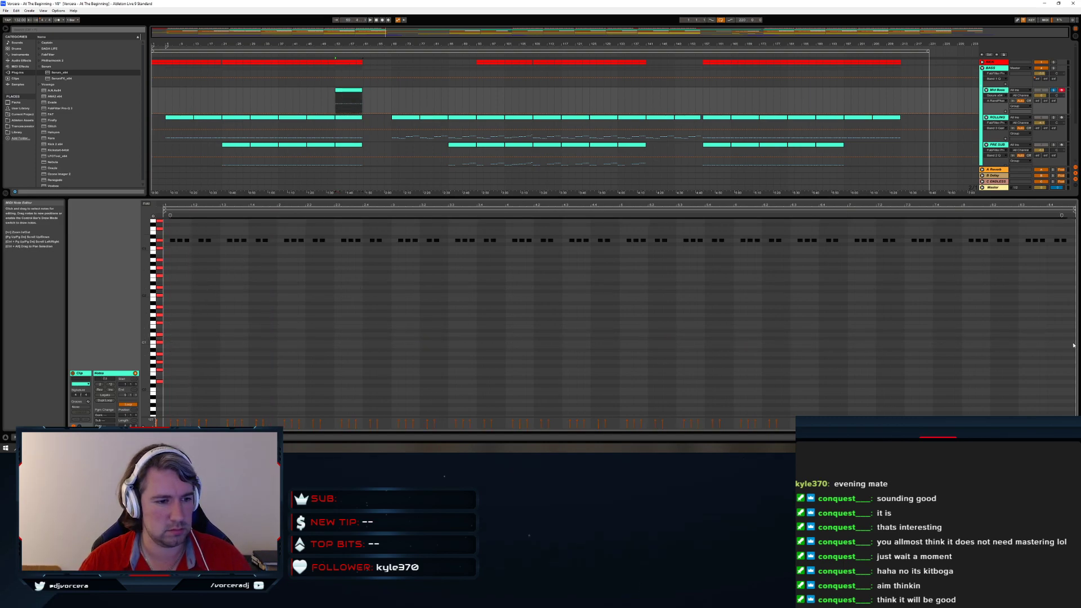
pyautogui.hotkey('shift', 'Down')
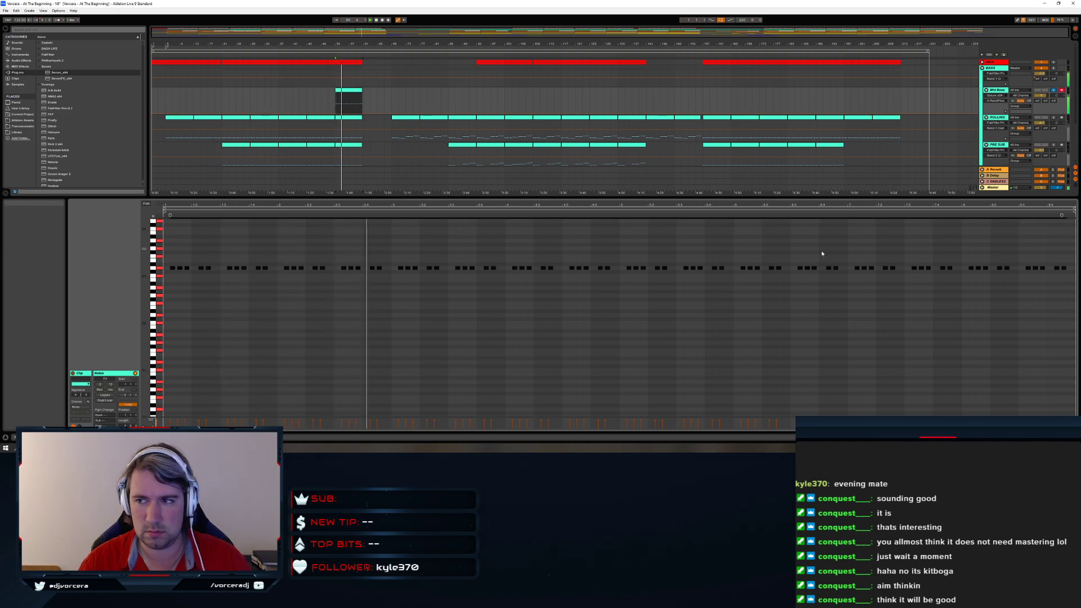
pyautogui.moveTo(886, 196); pyautogui.dragTo(887, 253)
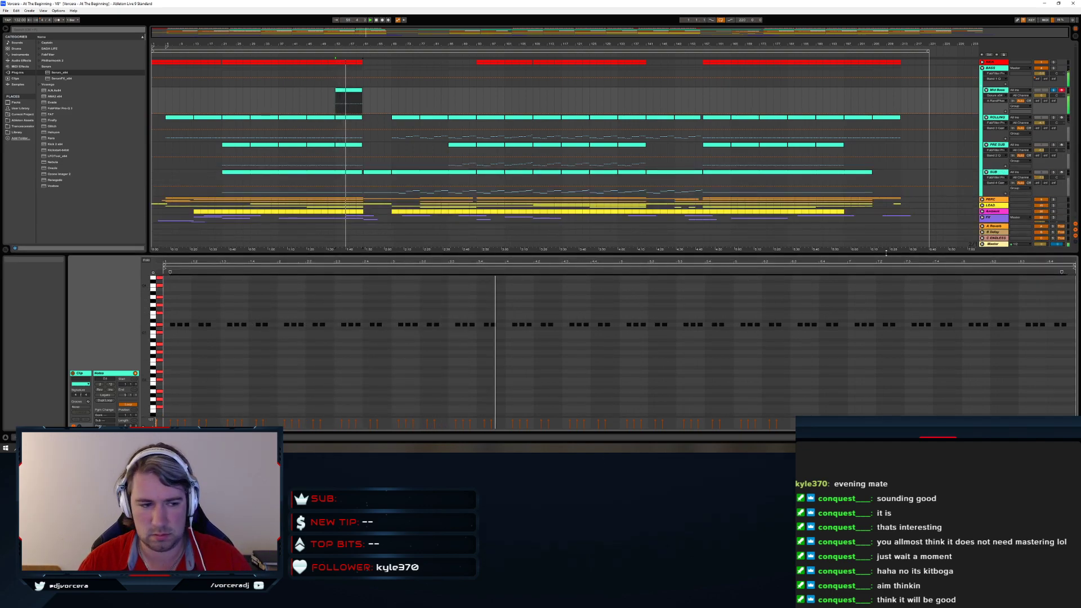
pyautogui.hotkey('shift', 'Up')
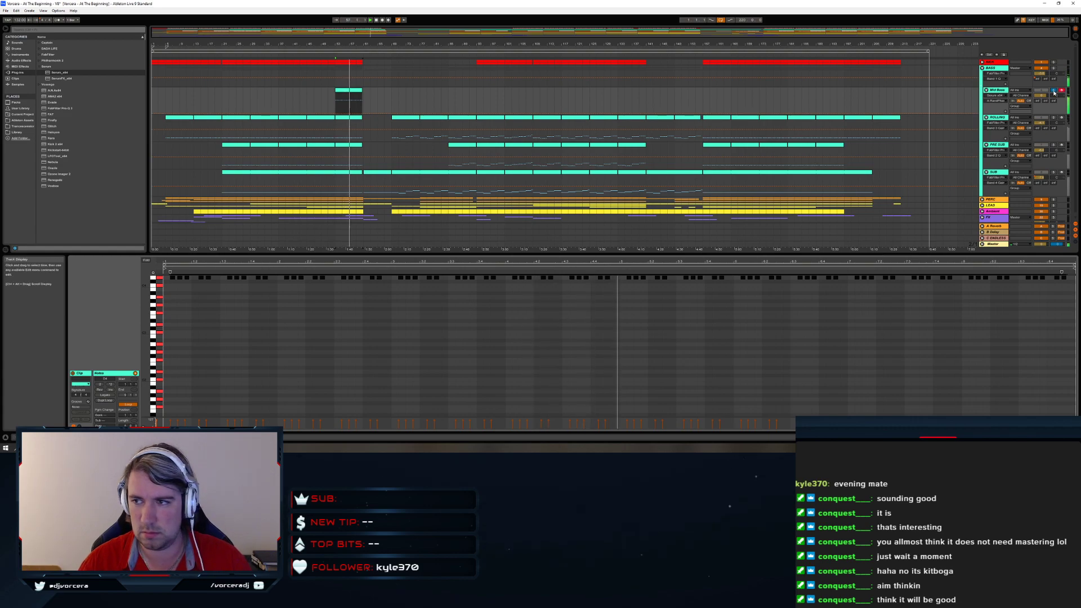
# Switch the solo to the BASS group and replace the Mid Bass clip with a copy of ROLLING's clip one position earlier
pyautogui.click(1054, 69)
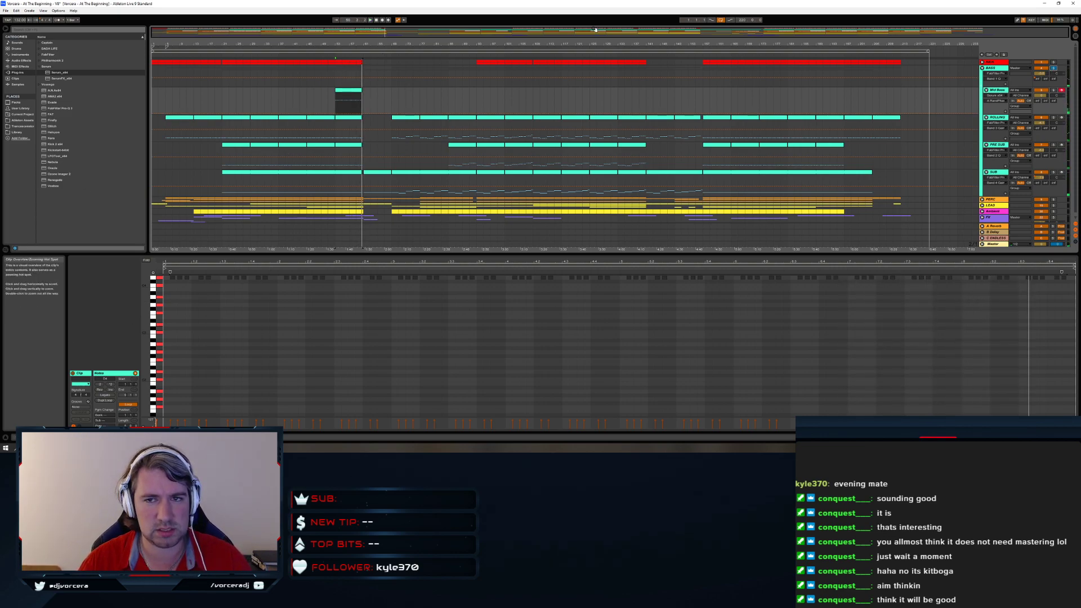
pyautogui.moveTo(929, 51); pyautogui.dragTo(362, 68)
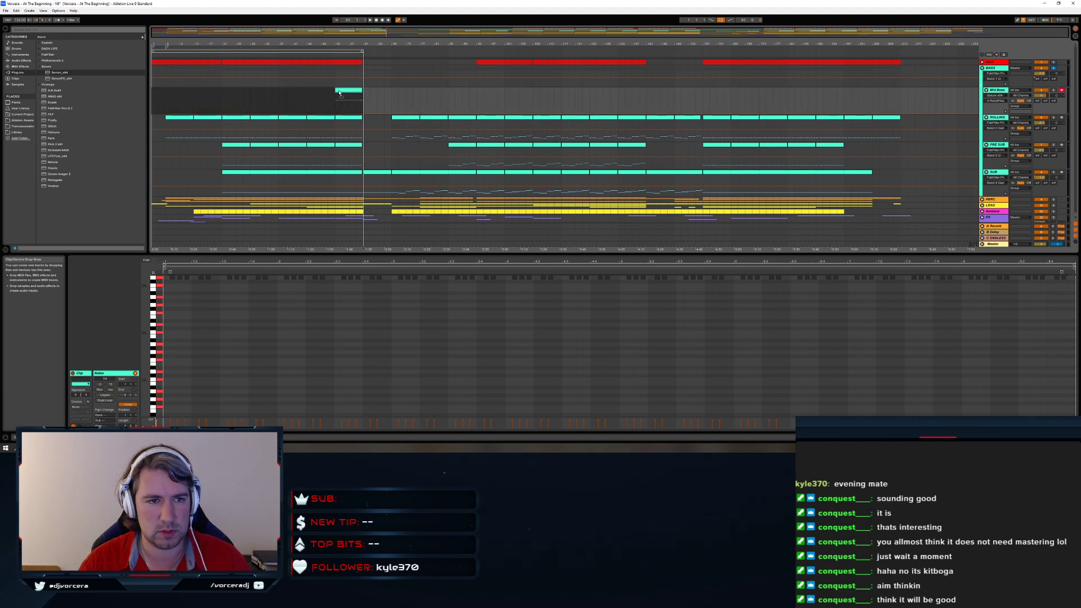
pyautogui.click(354, 90)
pyautogui.click(356, 92)
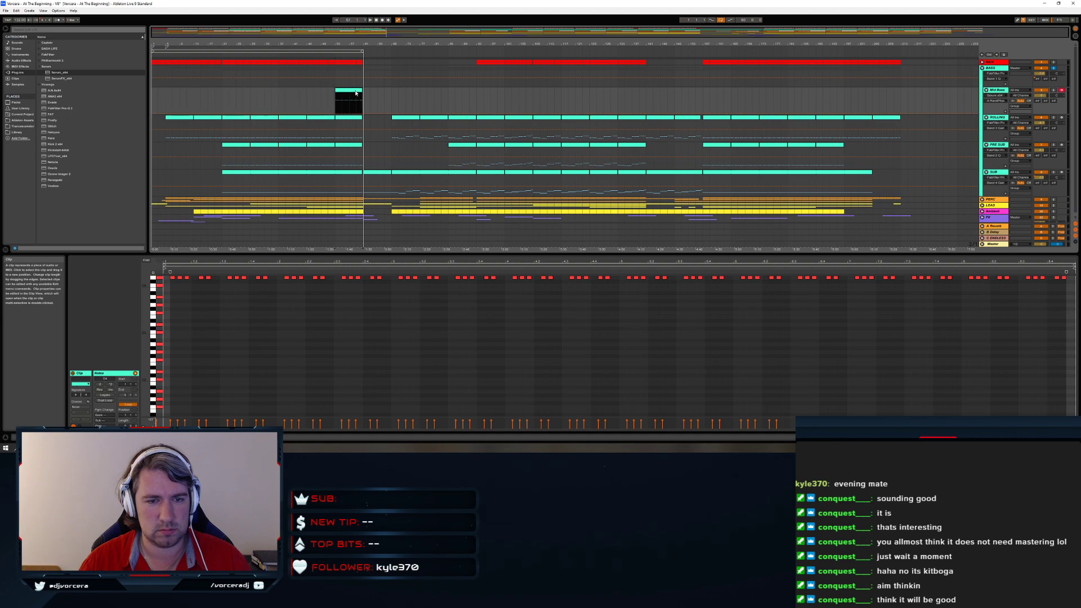
pyautogui.moveTo(356, 92); pyautogui.dragTo(313, 94)
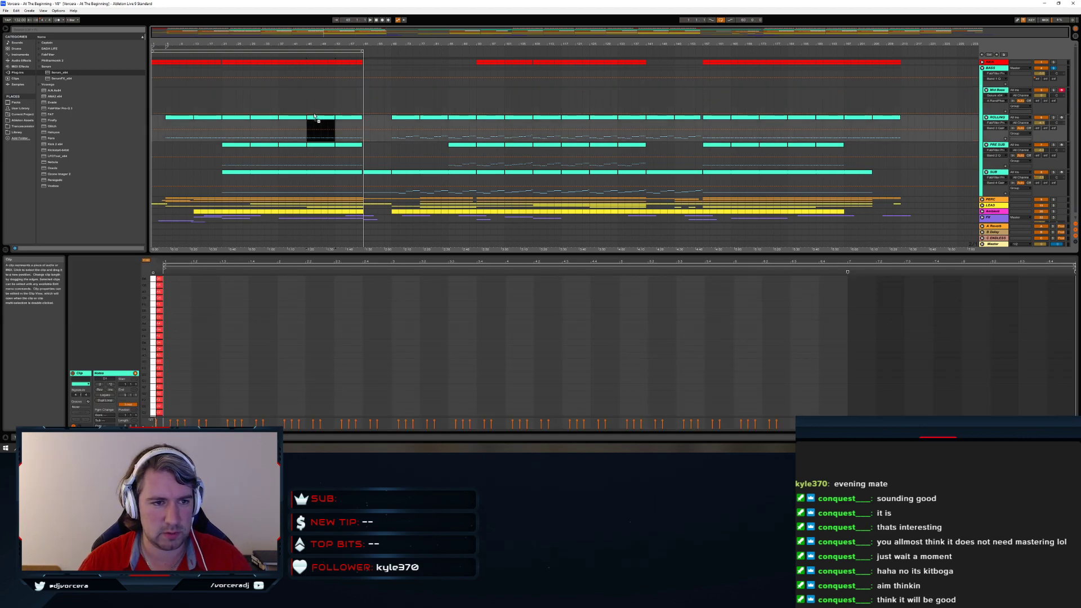
# Fit the arrangement loop exactly around the new Mid Bass clip and start playback
pyautogui.moveTo(362, 51); pyautogui.dragTo(336, 51)
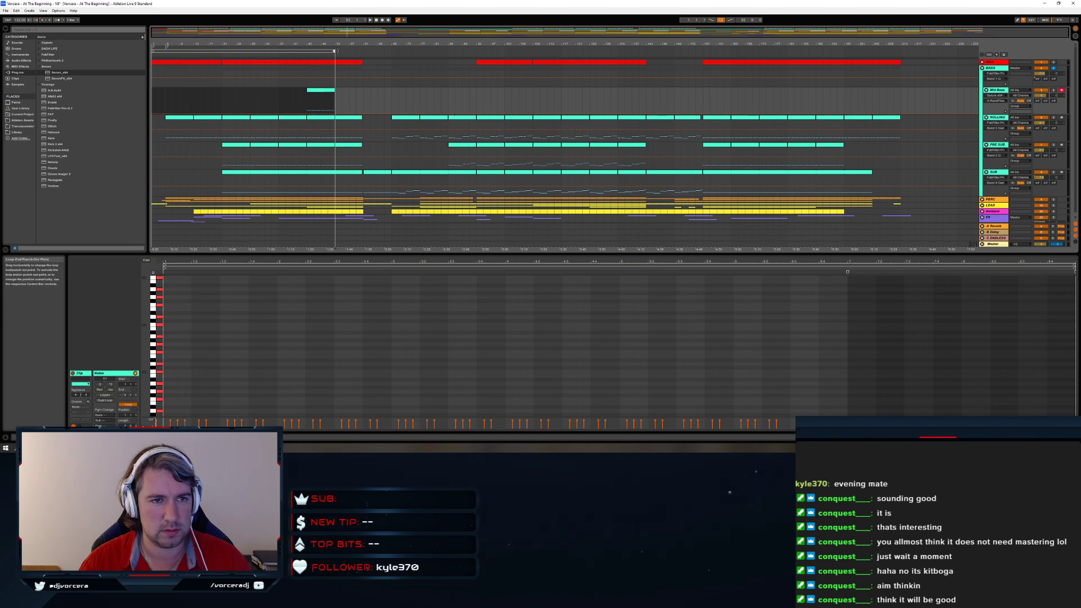
pyautogui.moveTo(152, 50); pyautogui.dragTo(308, 52)
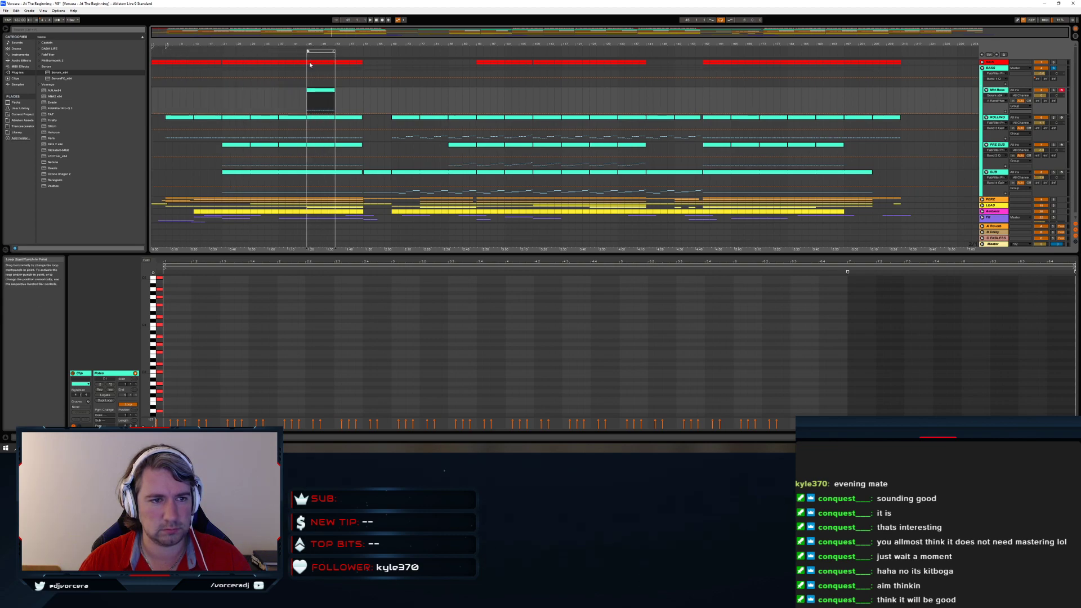
pyautogui.press('space')
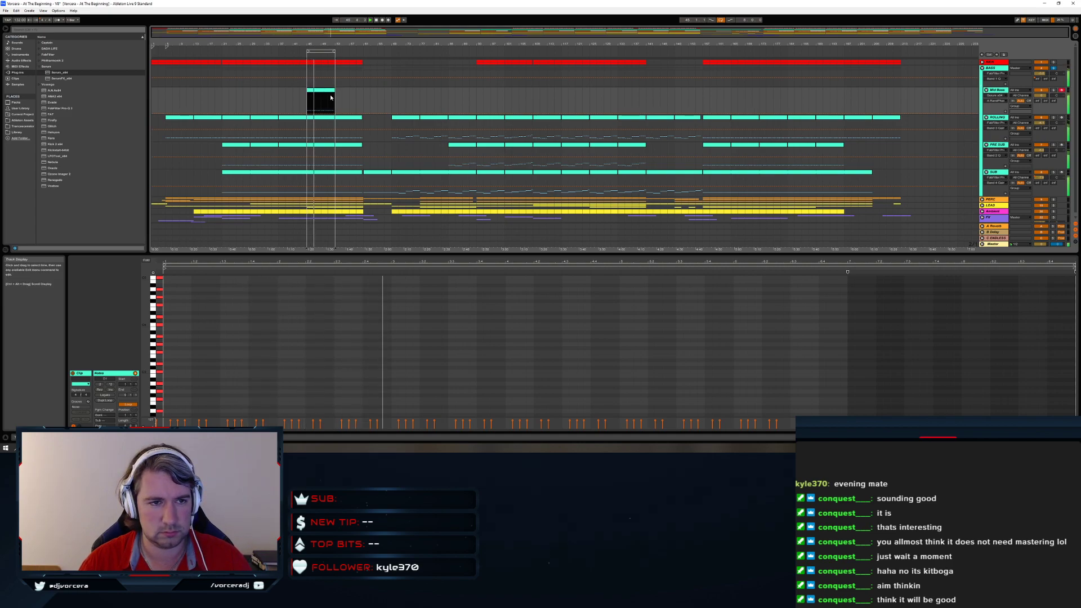
# Transpose all notes in the new Mid Bass clip up three octaves
pyautogui.moveTo(339, 253); pyautogui.dragTo(342, 107)
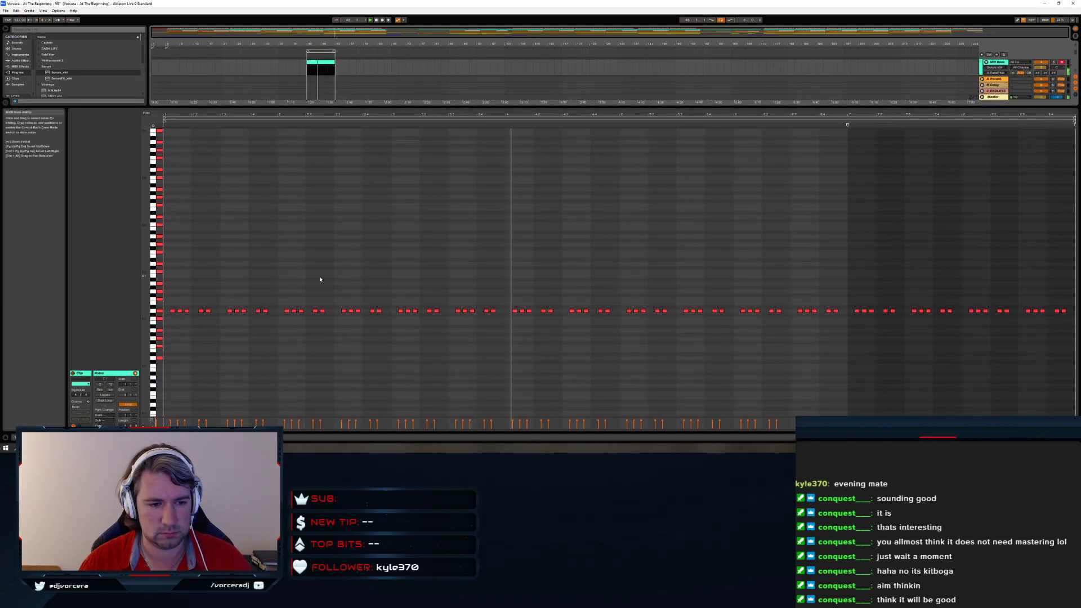
pyautogui.moveTo(166, 304); pyautogui.dragTo(1067, 316)
pyautogui.hotkey('shift', 'Up')
pyautogui.hotkey('shift', 'Up')
pyautogui.hotkey('shift', 'Up')
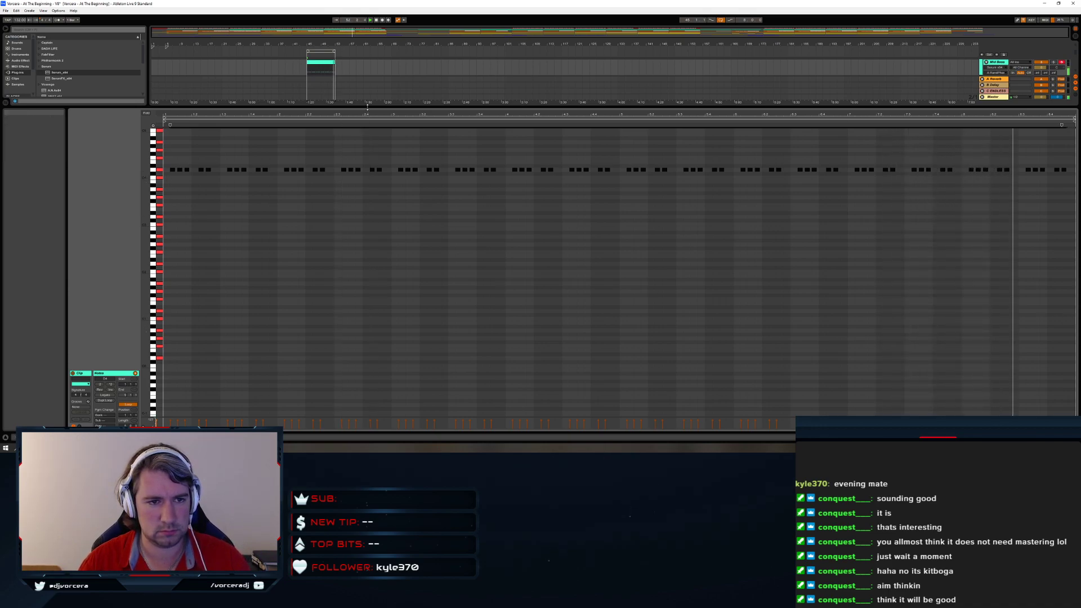
pyautogui.moveTo(366, 107); pyautogui.dragTo(364, 153)
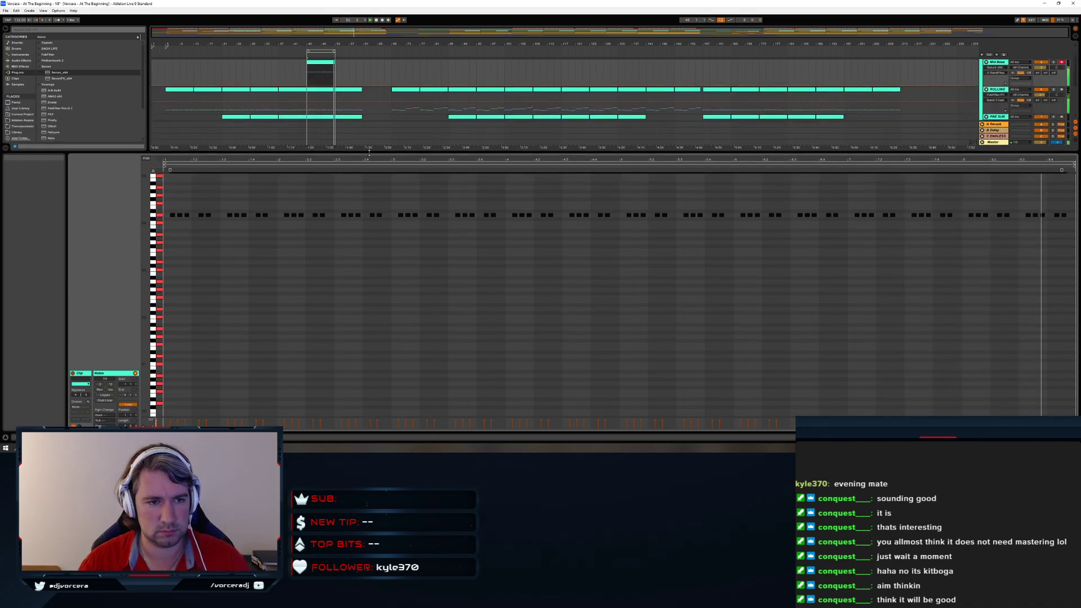
# Shift individual notes in the Mid Bass clip's first three bars to alternate groups of two and three, and audition the rhythm
pyautogui.click(188, 215)
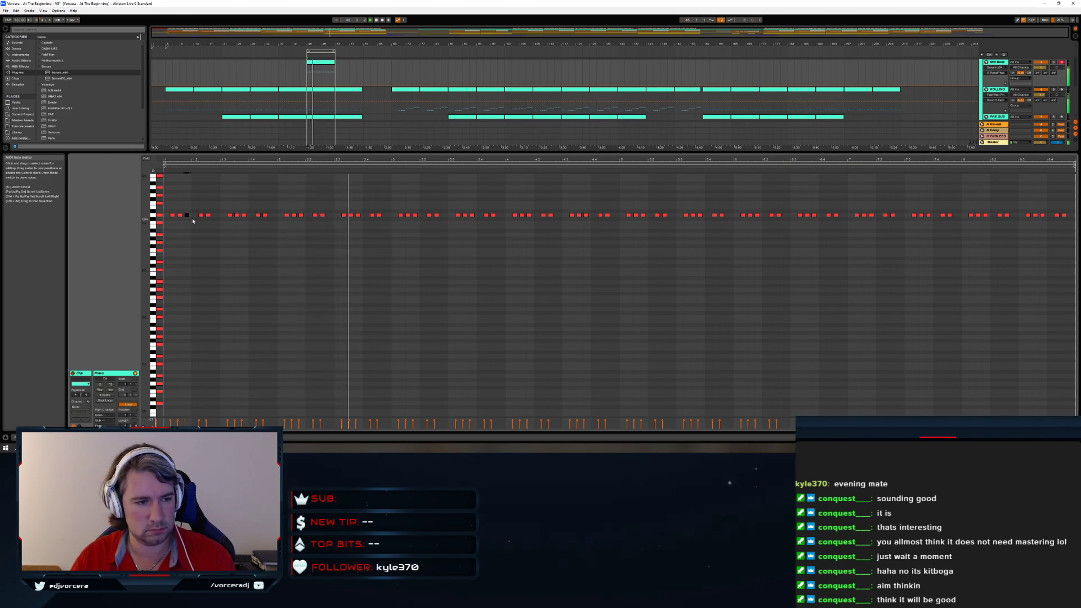
pyautogui.moveTo(189, 216); pyautogui.dragTo(272, 219)
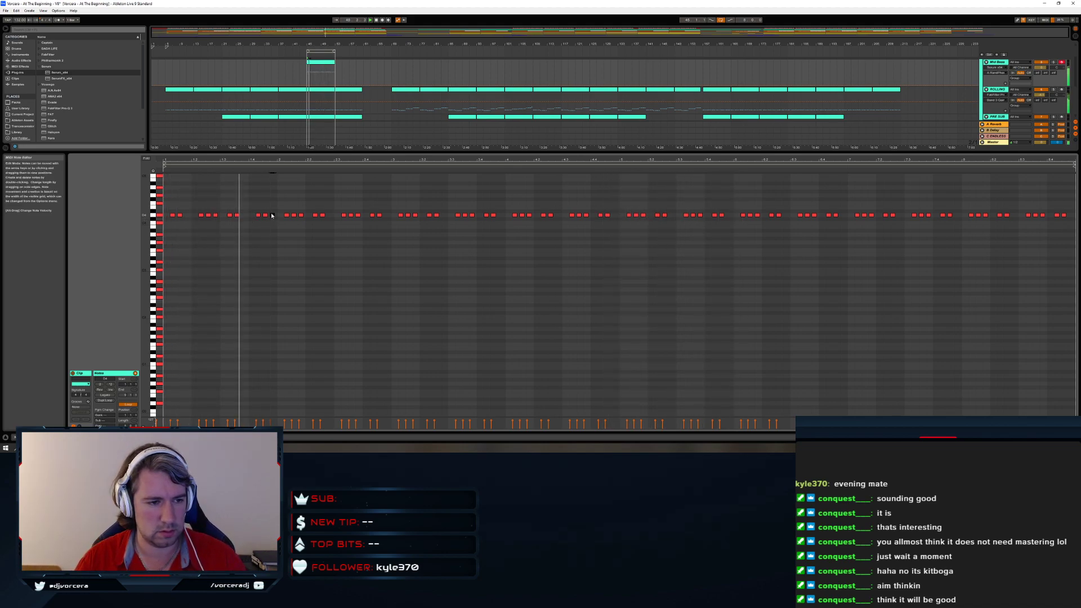
pyautogui.moveTo(286, 216); pyautogui.dragTo(307, 218)
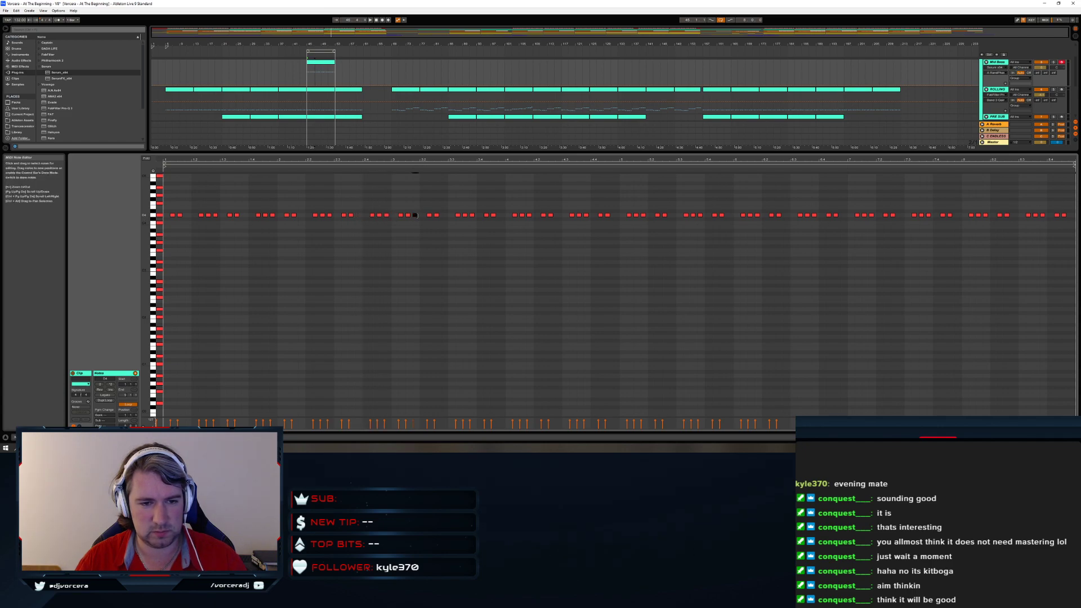
pyautogui.moveTo(429, 216); pyautogui.dragTo(417, 217)
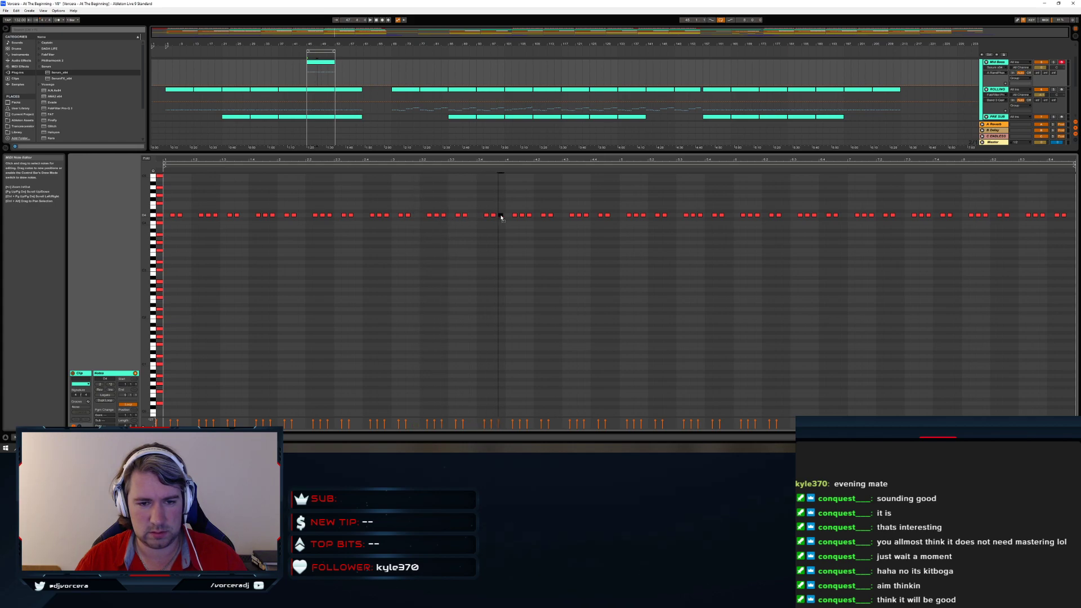
pyautogui.press('space')
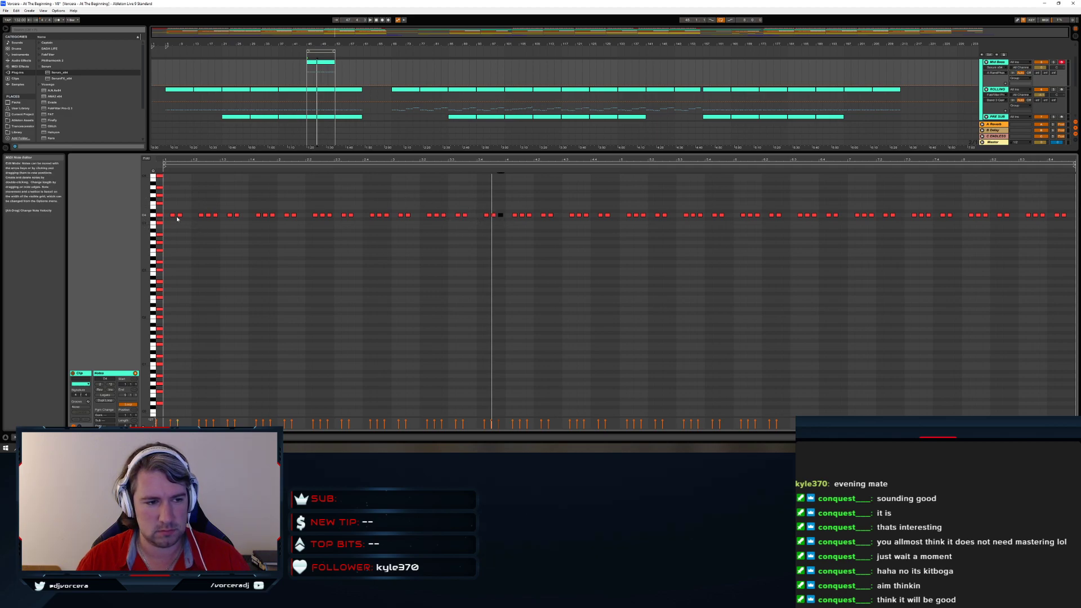
# Delete all Mid Bass notes from bar 4 onward, keeping the reworked three-bar pattern
pyautogui.click(530, 217)
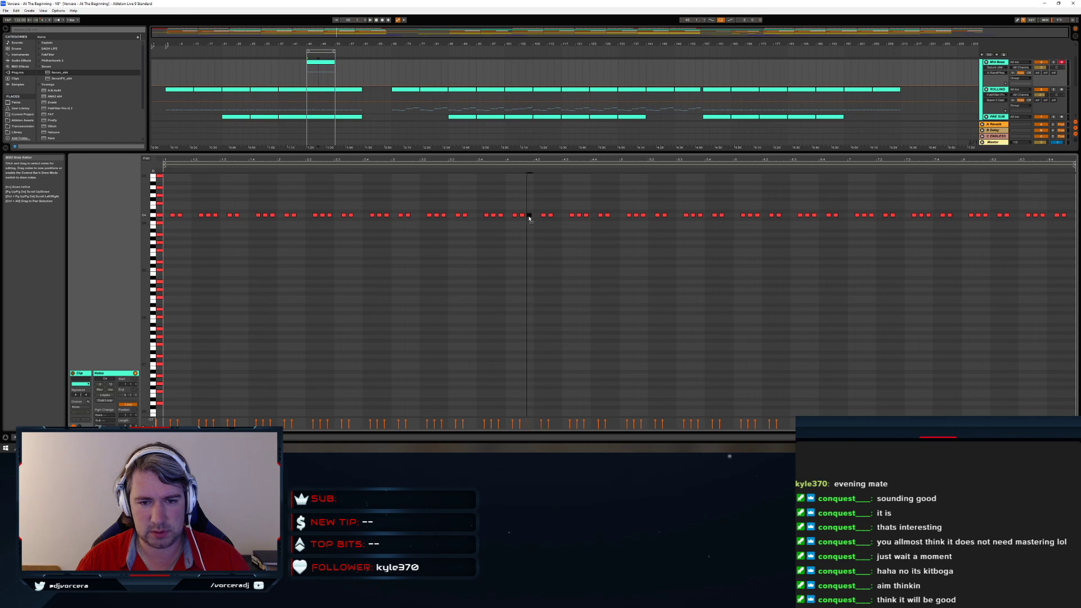
pyautogui.moveTo(508, 209); pyautogui.dragTo(1074, 220)
pyautogui.press('Delete')
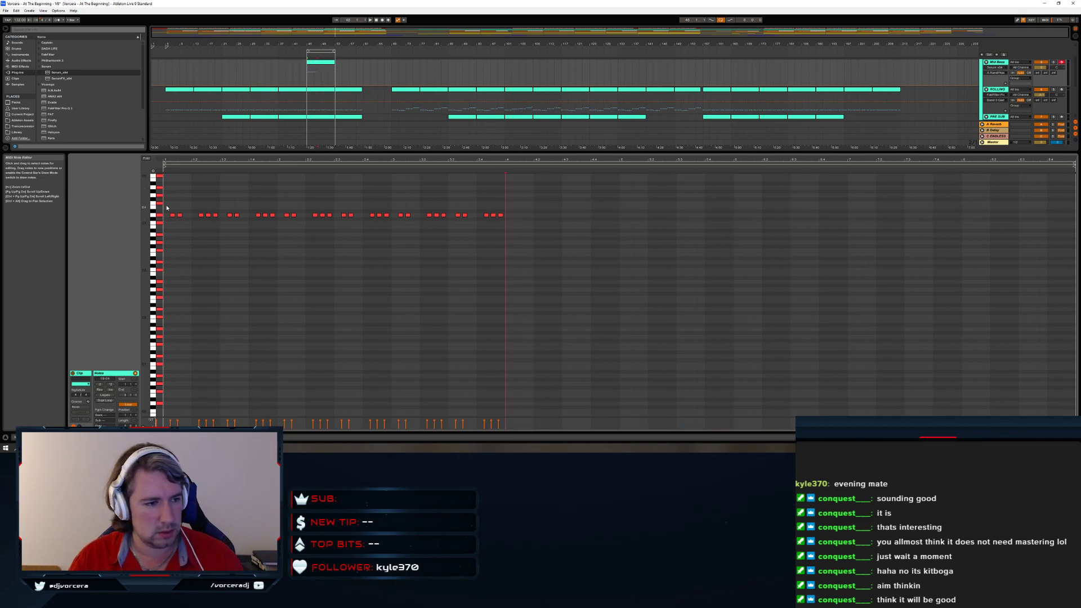
# Duplicate the three-bar note pattern twice to fill the Mid Bass clip and delete the notes past the clip's end
pyautogui.moveTo(169, 212); pyautogui.dragTo(507, 243)
pyautogui.hotkey('ctrl', 'd')
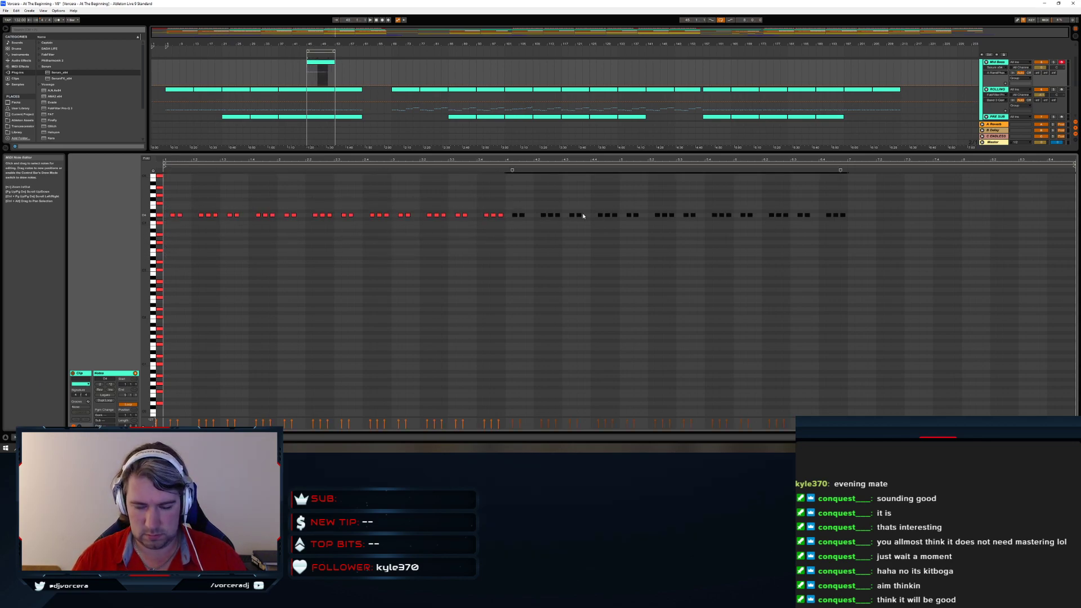
pyautogui.hotkey('ctrl', 'd')
pyautogui.moveTo(970, 209); pyautogui.dragTo(992, 220)
pyautogui.moveTo(1077, 235); pyautogui.dragTo(1078, 235)
pyautogui.press('Delete')
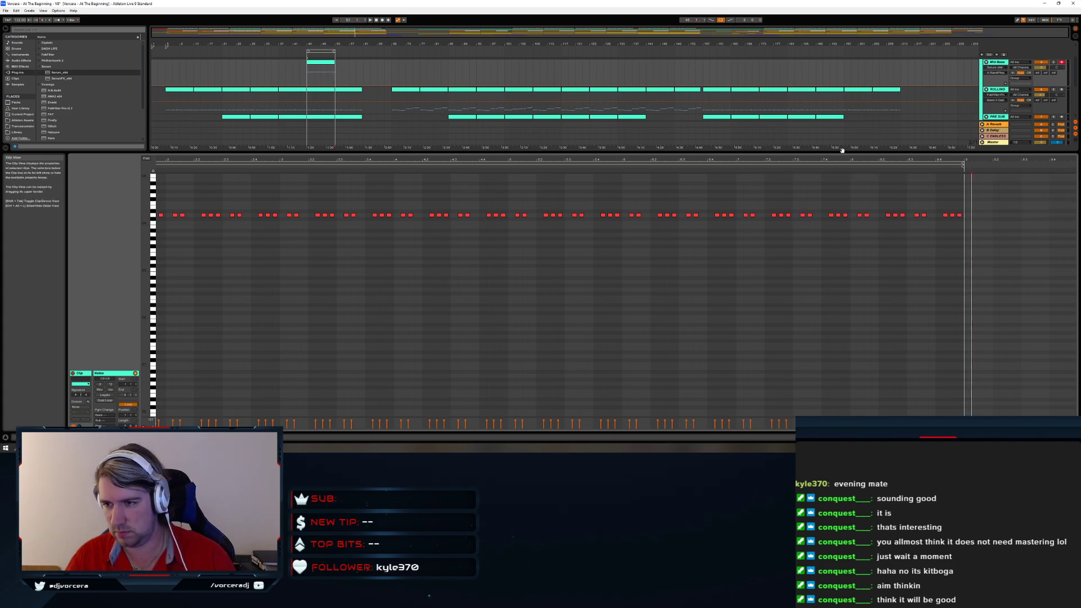
# Play the reworked Mid Bass clip in the loop and load FabFilter Pro-Q 3 onto its track
pyautogui.moveTo(681, 160); pyautogui.dragTo(721, 153)
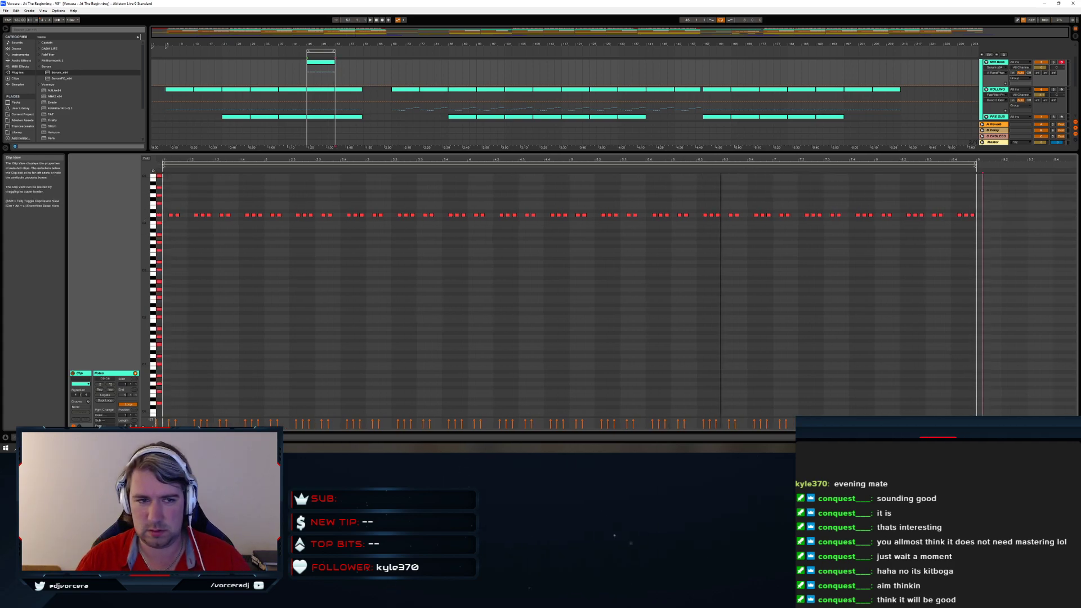
pyautogui.click(316, 65)
pyautogui.press('space')
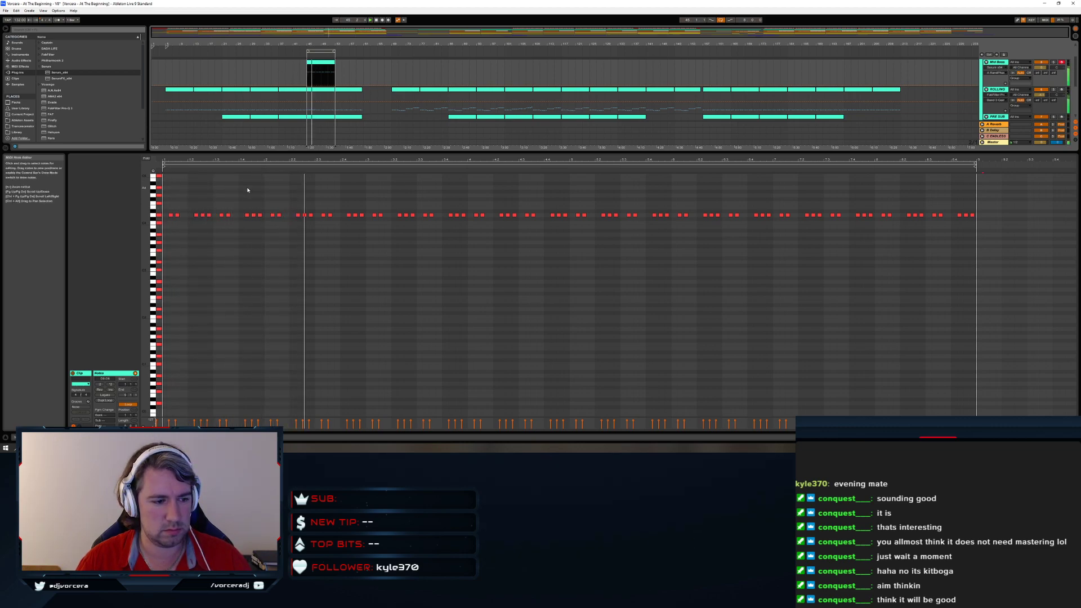
pyautogui.doubleClick(61, 108)
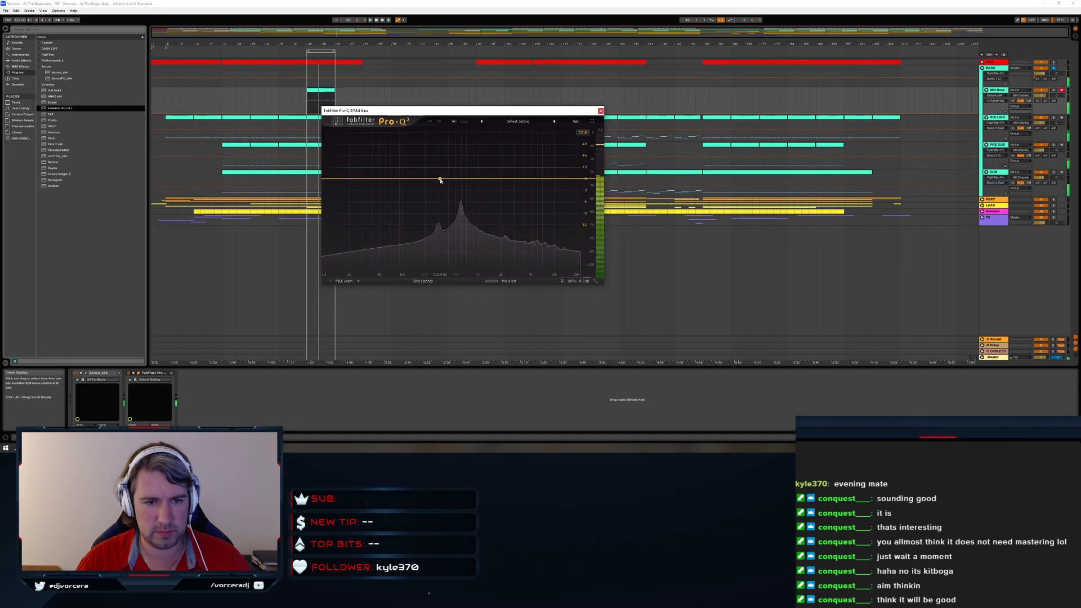
# Add a low cut just below the Mid Bass's main spectral peak and a slight bell boost on that peak
pyautogui.doubleClick(439, 179)
pyautogui.click(439, 176)
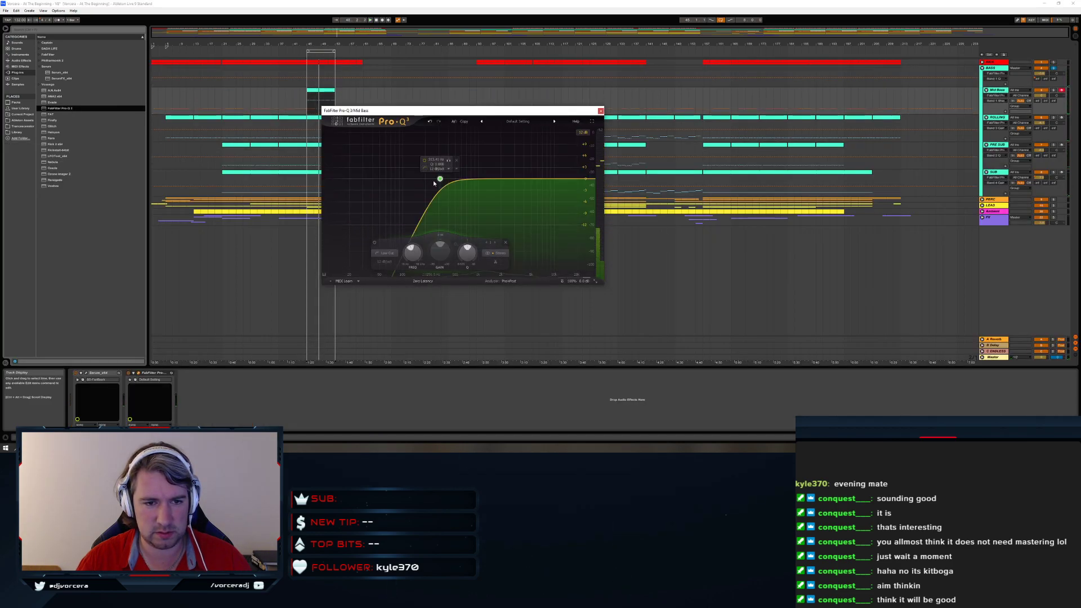
pyautogui.scroll(1, 441, 179)
pyautogui.moveTo(441, 179)
pyautogui.mouseDown()
pyautogui.moveTo(480, 180)
pyautogui.moveTo(453, 180)
pyautogui.moveTo(462, 176)
pyautogui.mouseUp()
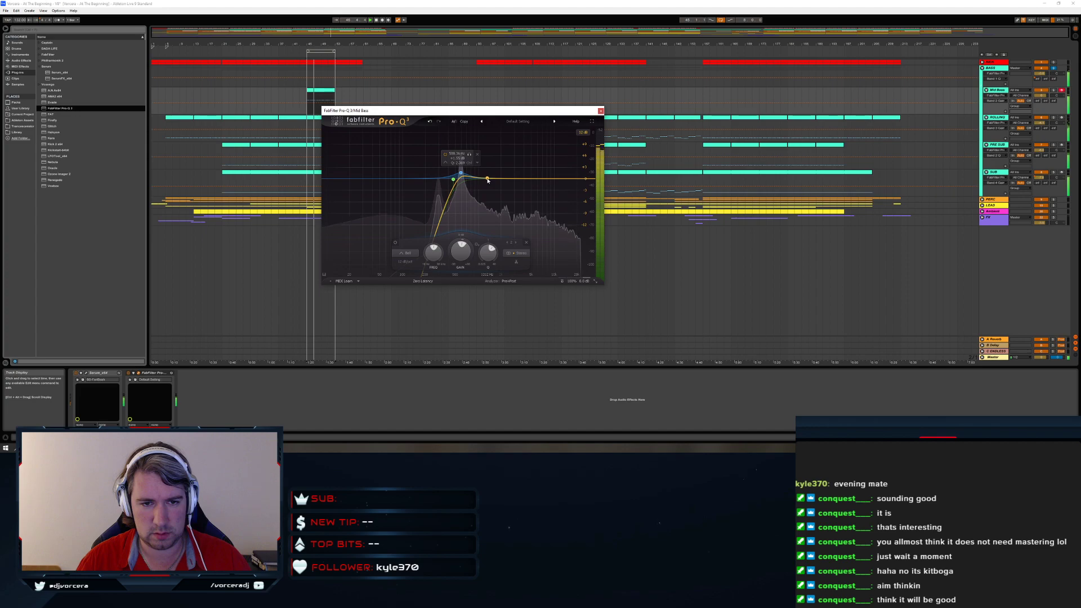
# Add a high-cut band to the Mid Bass EQ and move its cutoff down to just above the boosted peak
pyautogui.click(496, 179)
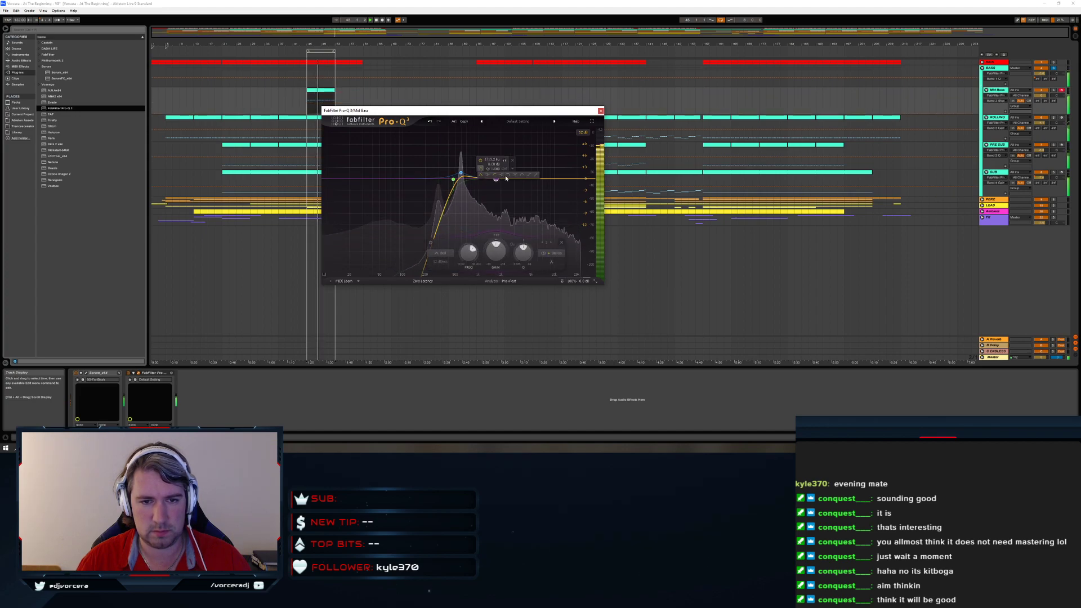
pyautogui.click(489, 173)
pyautogui.scroll(3, 489, 171)
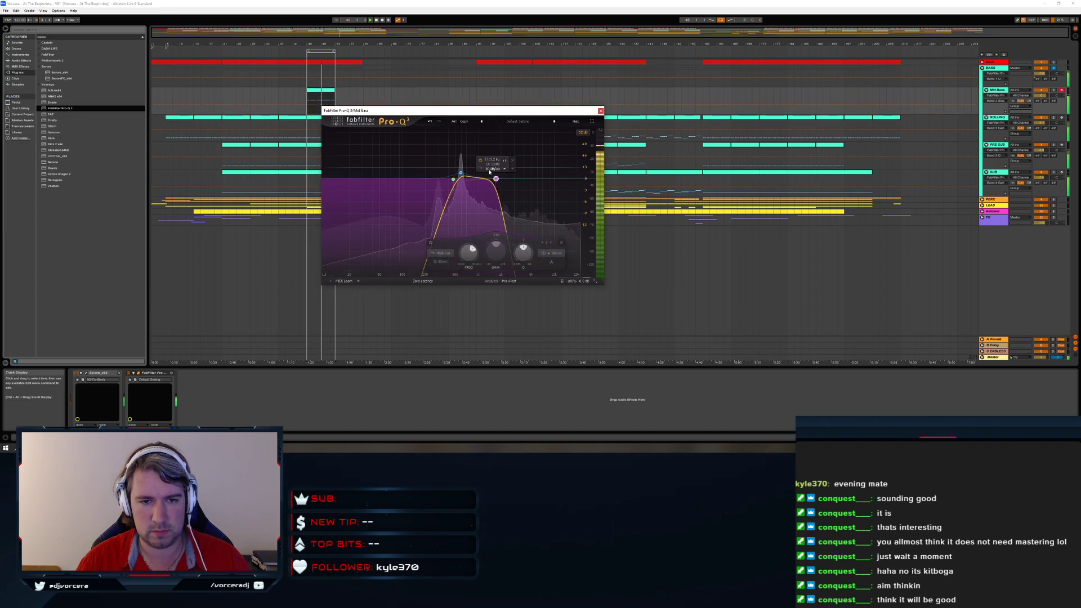
pyautogui.moveTo(496, 178); pyautogui.dragTo(466, 173)
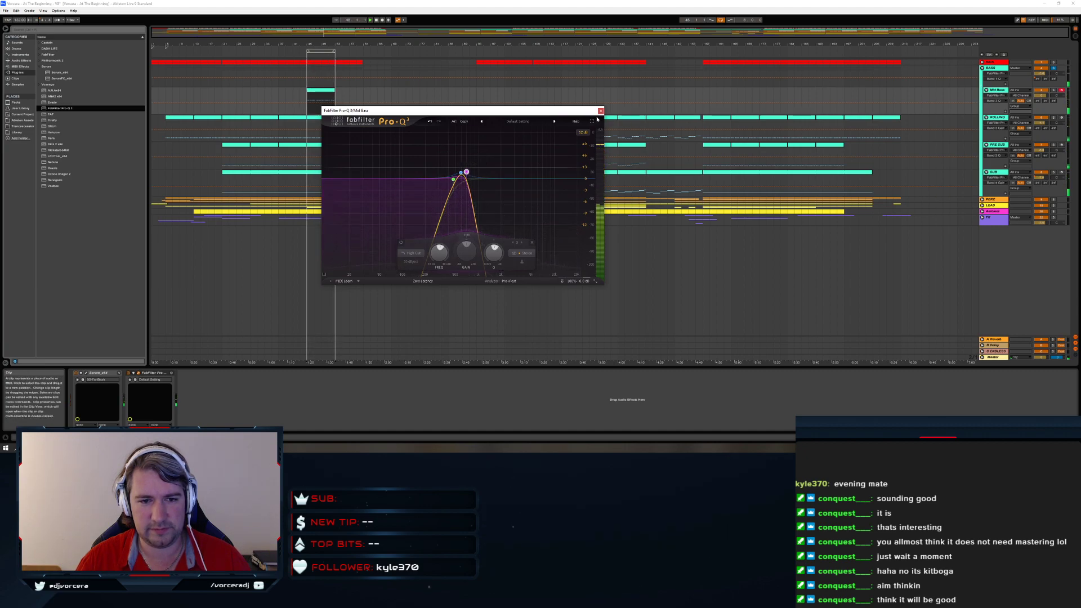
# Audition the Mid Bass EQ's high-cut and bell bands in solo against the full bass group
pyautogui.click(474, 153)
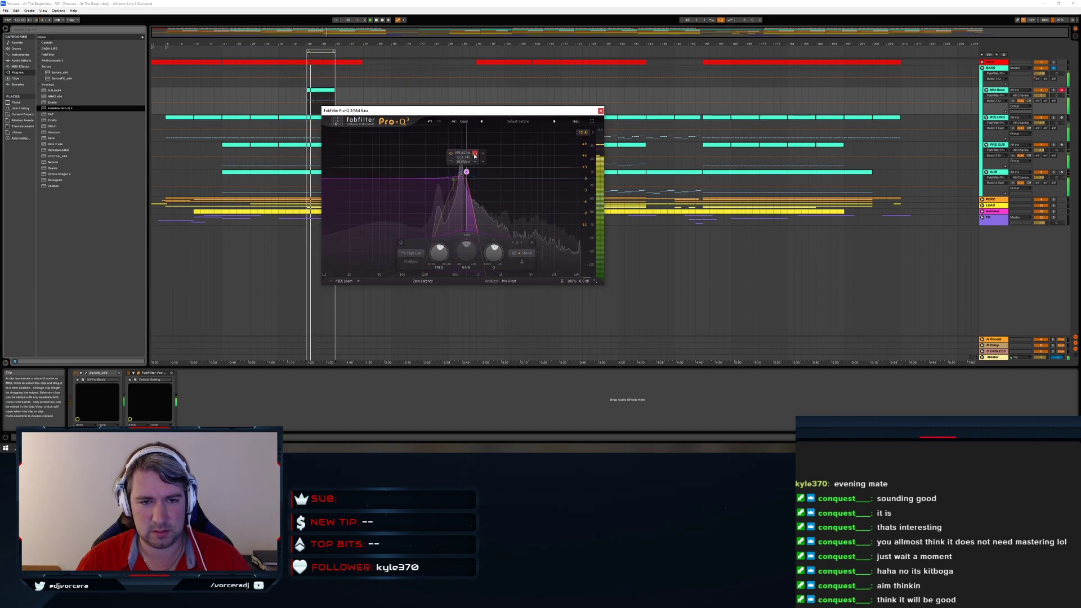
pyautogui.click(461, 161)
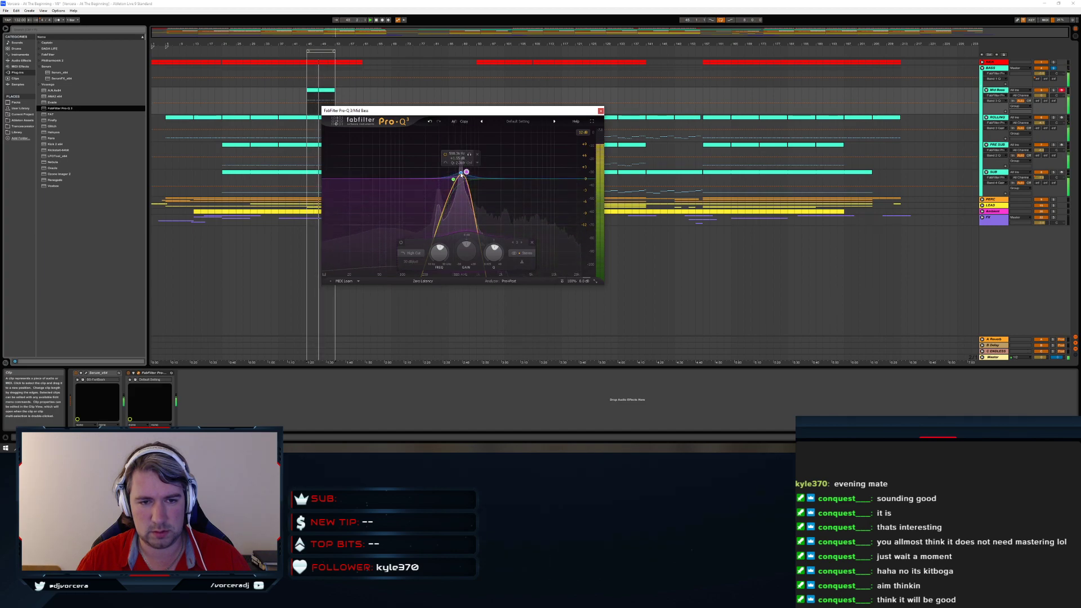
pyautogui.click(469, 155)
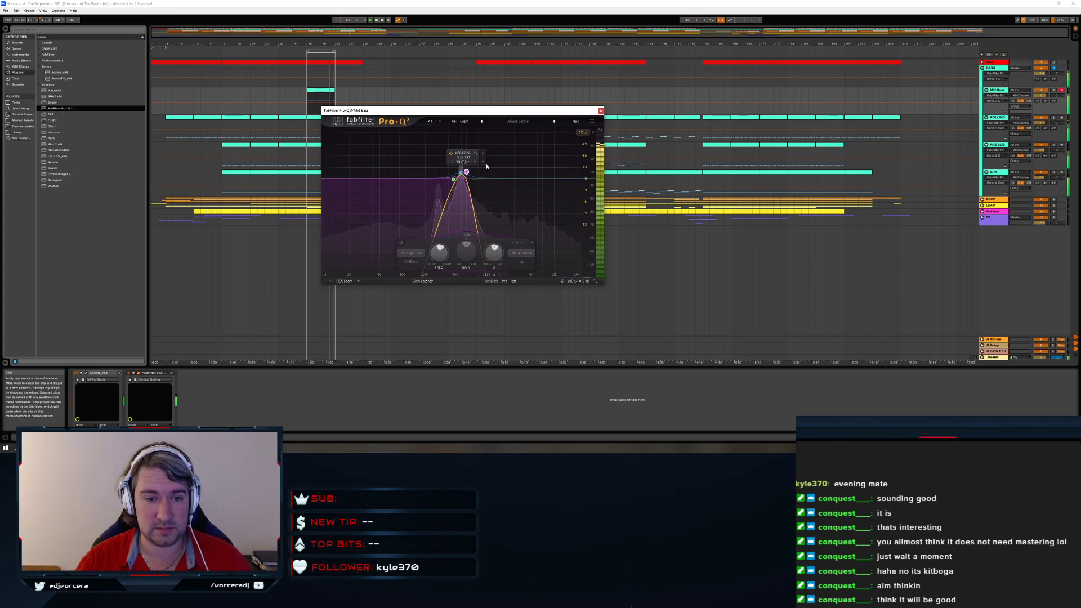
# Close the Mid Bass EQ, adjust the Mid Bass track volume and extend its clip back to the second rolling bass clip's start
pyautogui.press('space')
pyautogui.click(600, 111)
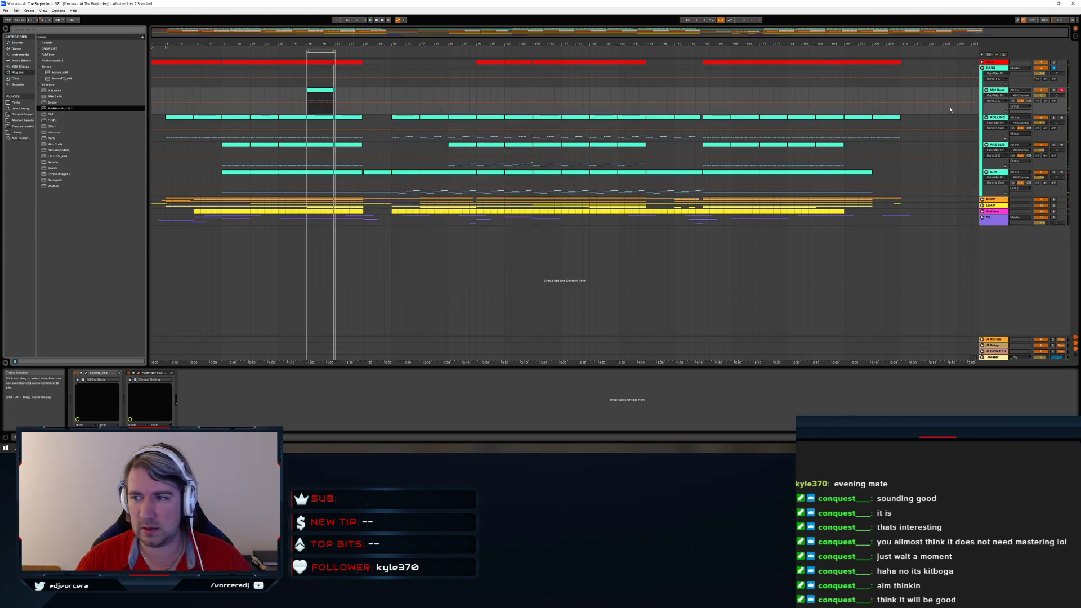
pyautogui.click(1041, 97)
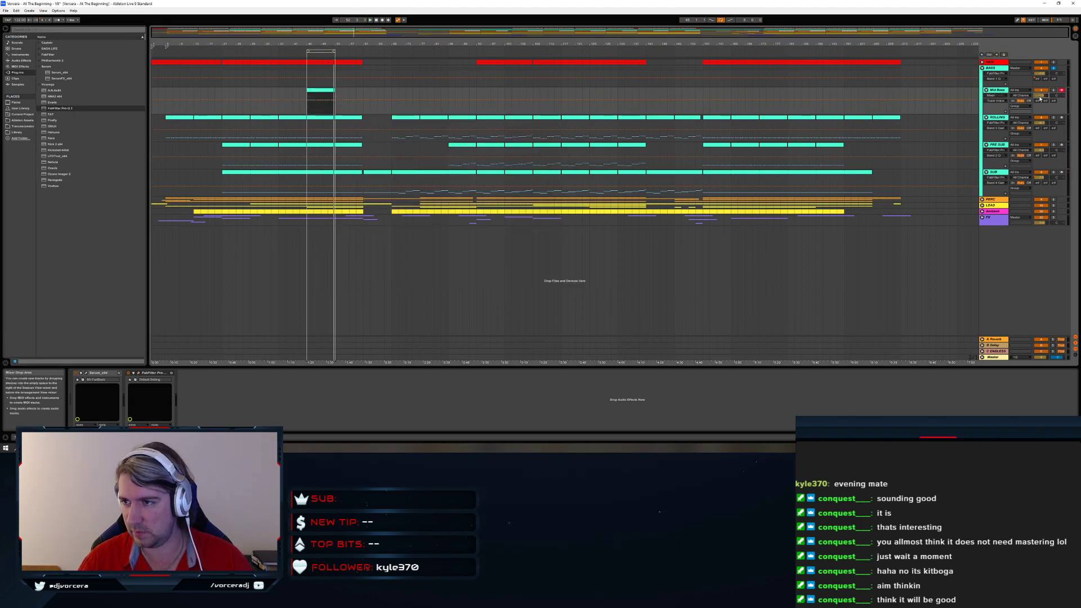
pyautogui.press('space')
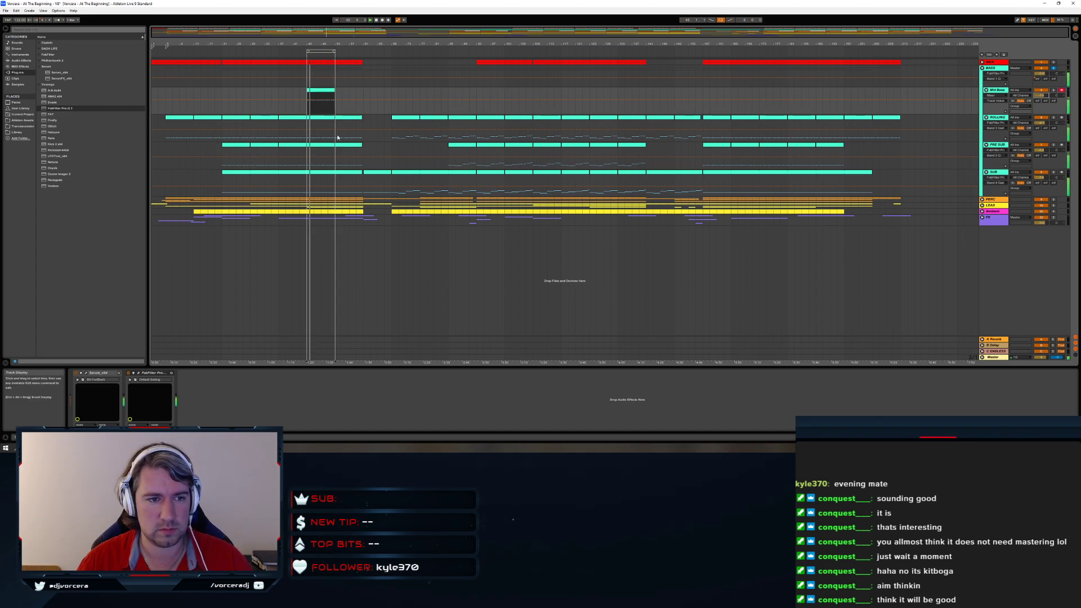
pyautogui.moveTo(317, 92)
pyautogui.mouseDown()
pyautogui.moveTo(191, 96)
pyautogui.moveTo(361, 88)
pyautogui.moveTo(335, 89)
pyautogui.mouseUp()
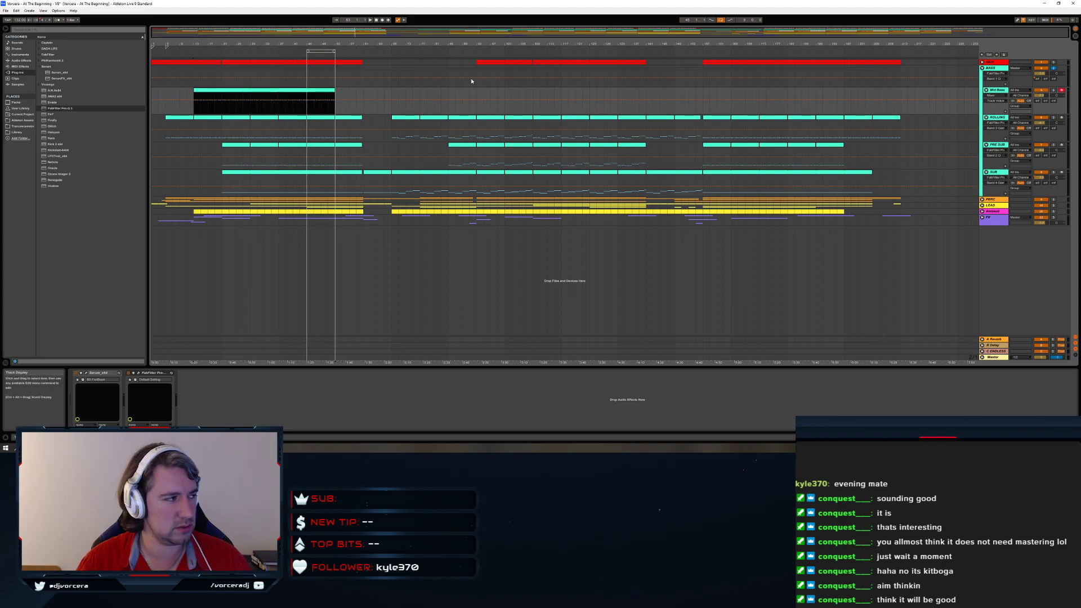
# Try to continue the Mid Bass clip past the loop to the end of the first drum section, and undo it
pyautogui.keyDown('shift'); pyautogui.click(347, 119); pyautogui.keyUp('shift')
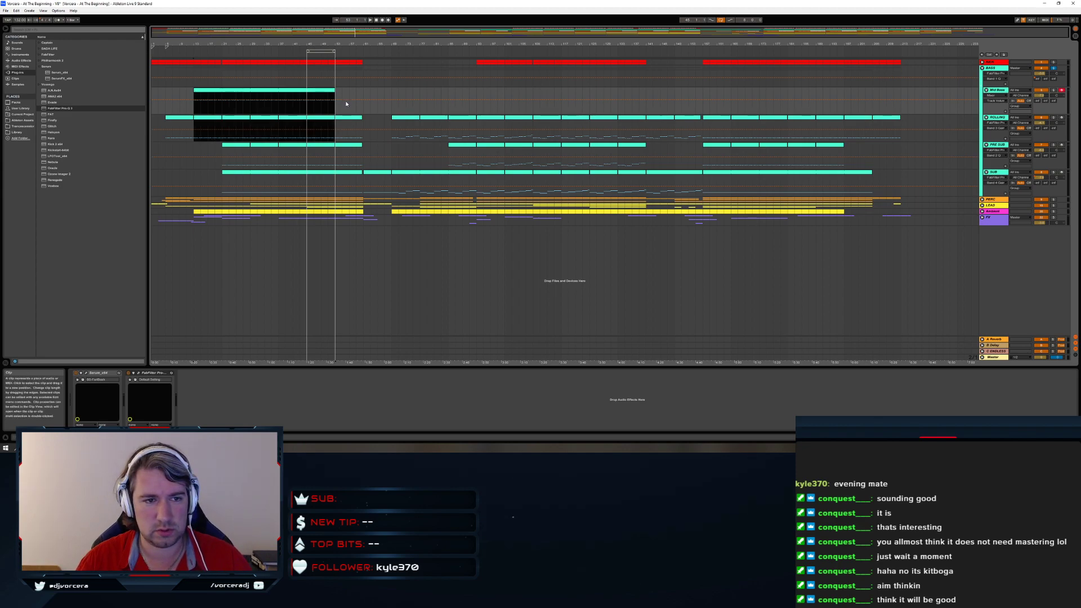
pyautogui.click(350, 111)
pyautogui.moveTo(349, 117); pyautogui.dragTo(344, 103)
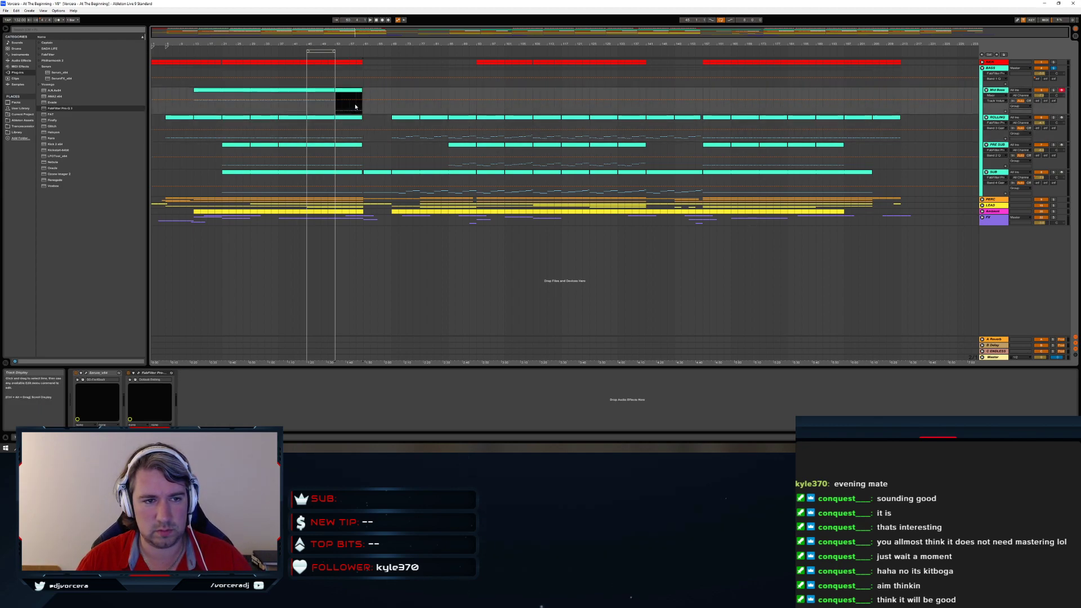
pyautogui.hotkey('ctrl', 'z')
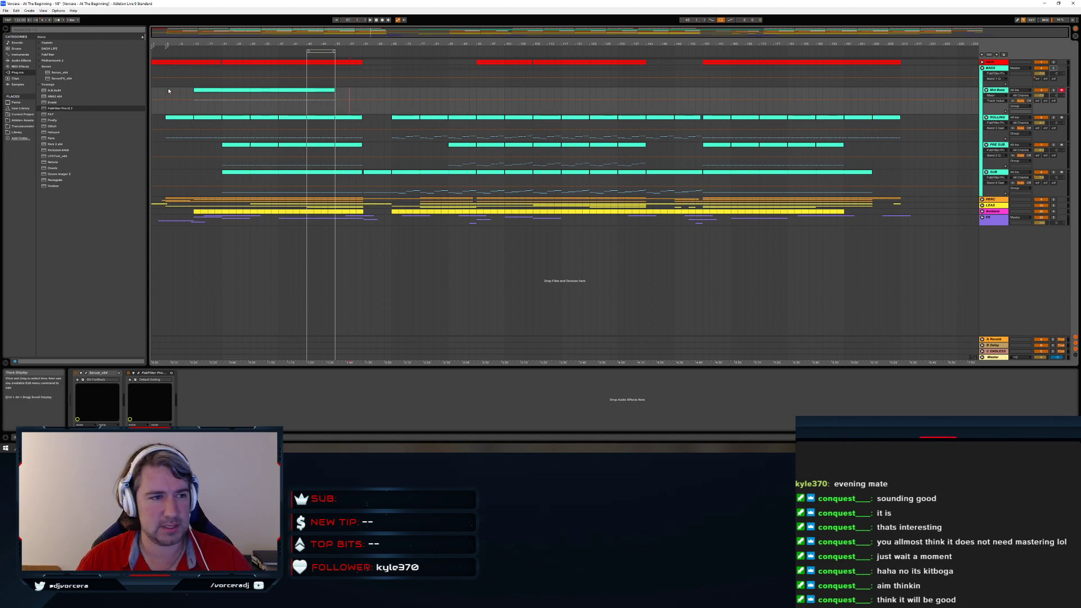
# Play the arrangement from its beginning and again from the first rolling bass clip to hear the extended Mid Bass in context
pyautogui.doubleClick(375, 22)
pyautogui.press('space')
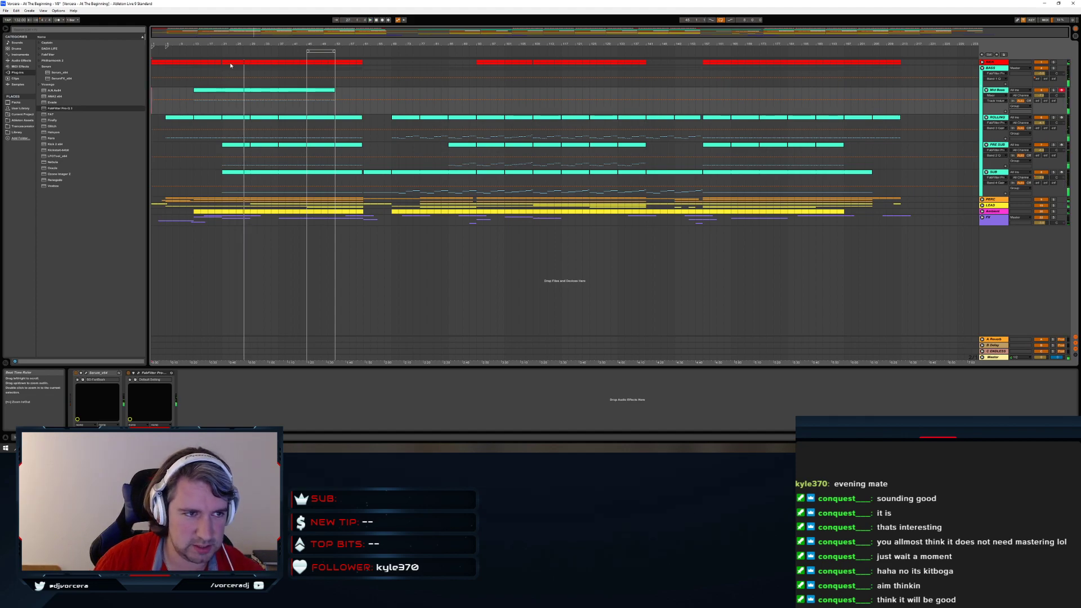
pyautogui.click(165, 139)
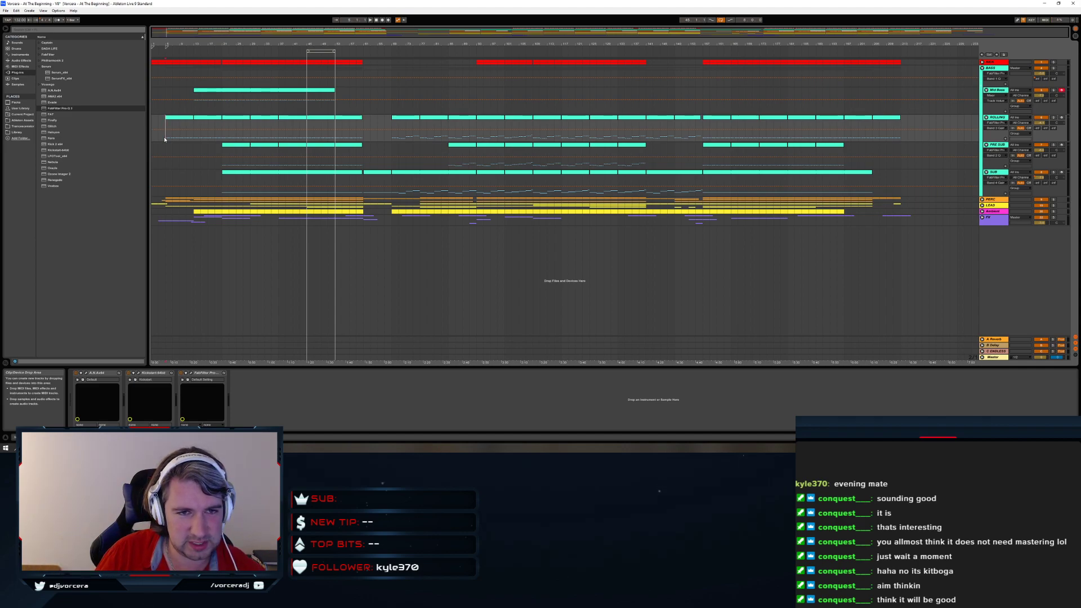
pyautogui.press('space')
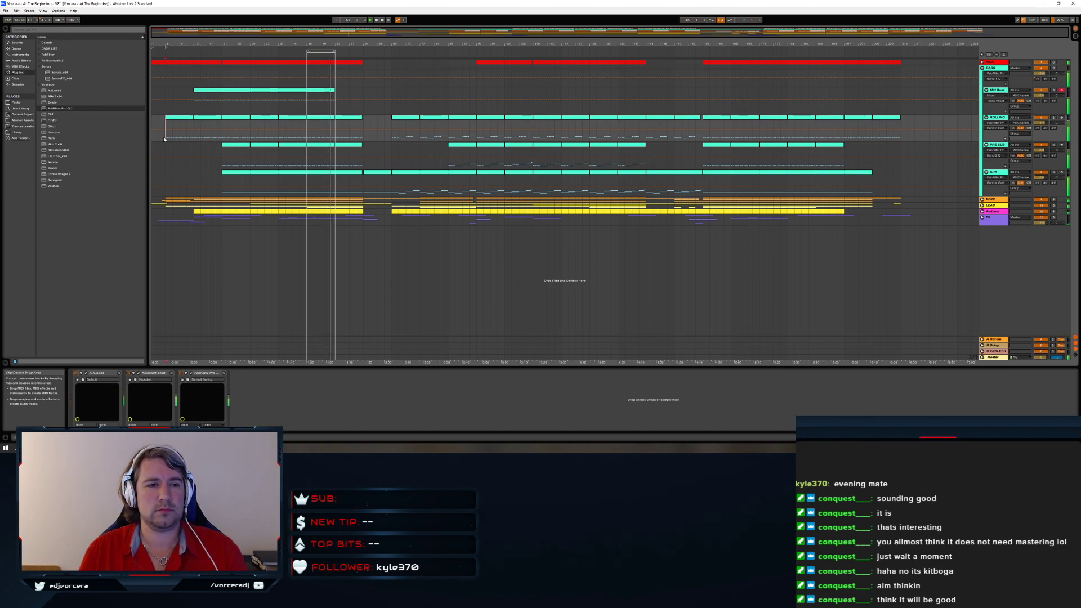
# Play the Mid Bass in solo from its clip start and compare it with the full mix from the bass entry
pyautogui.click(188, 109)
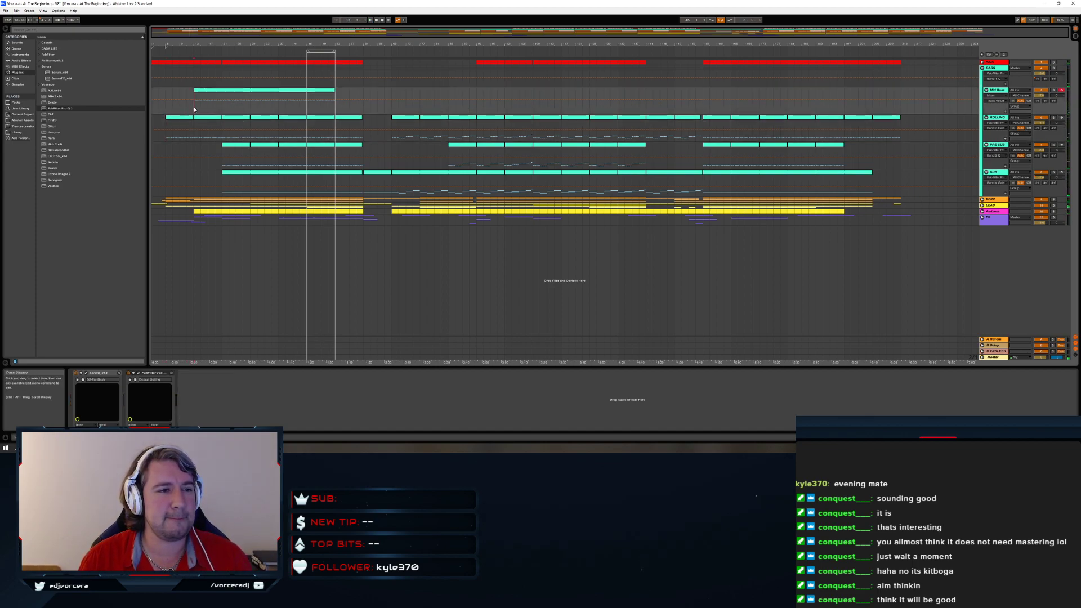
pyautogui.press('space')
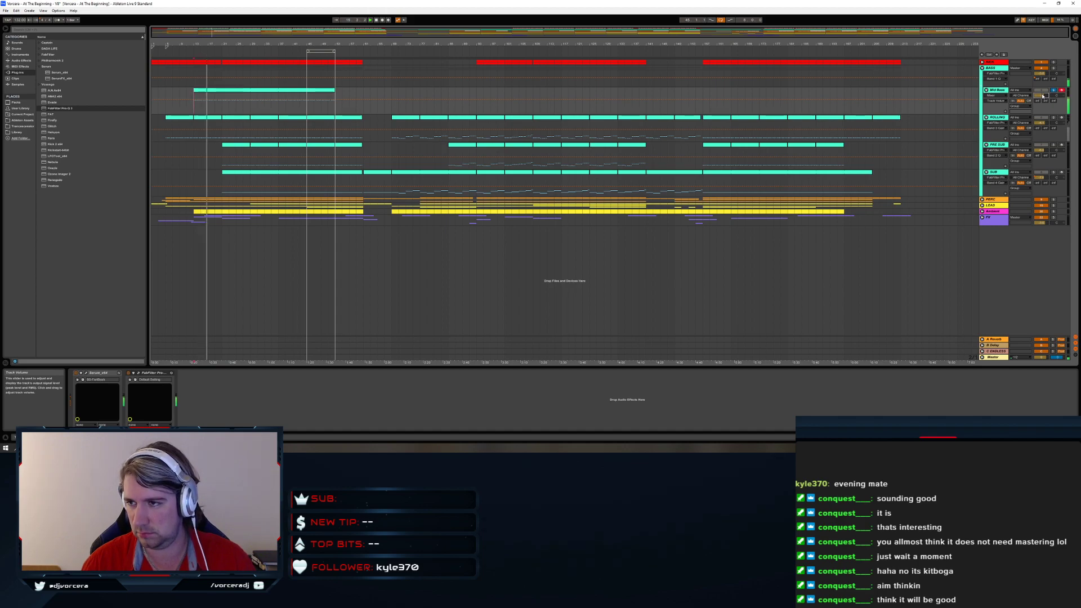
pyautogui.click(193, 150)
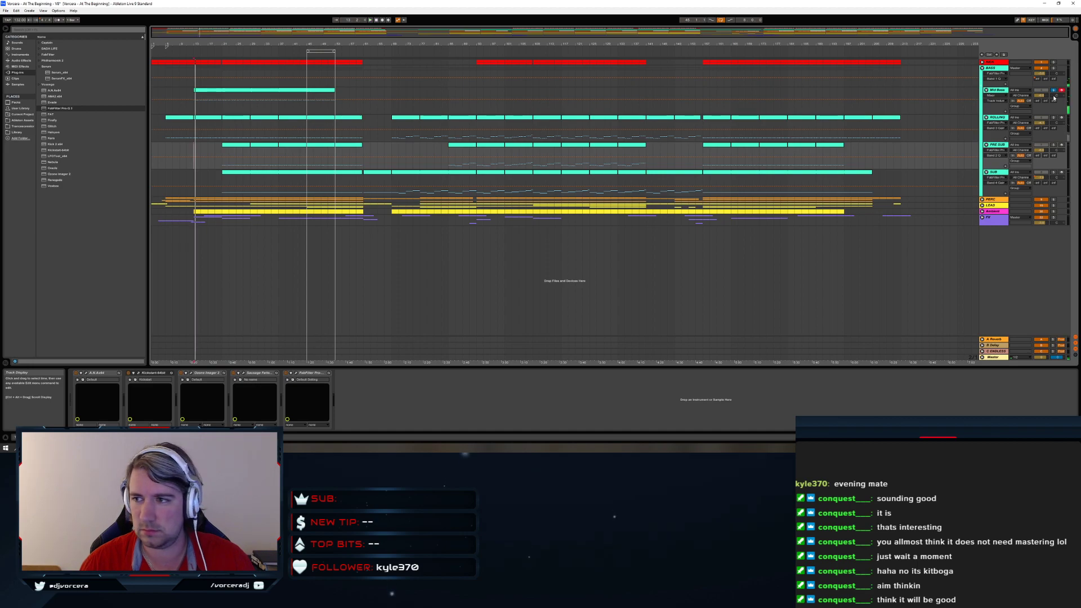
pyautogui.click(166, 153)
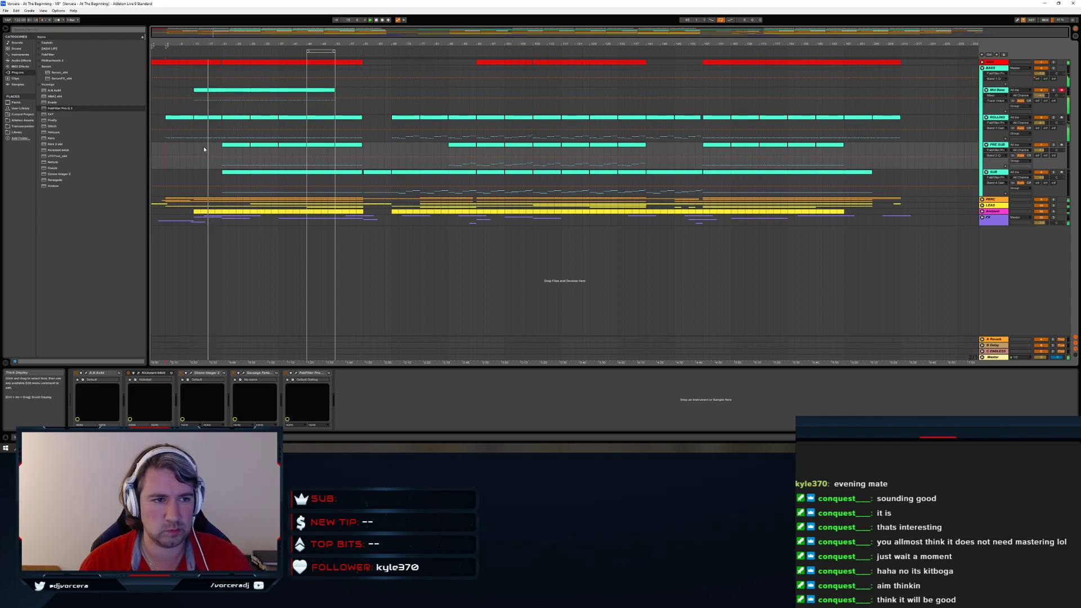
# Check the master spectrum and toggle the Mid Bass track during playback, briefly switching to OBS Studio and back
pyautogui.click(398, 362)
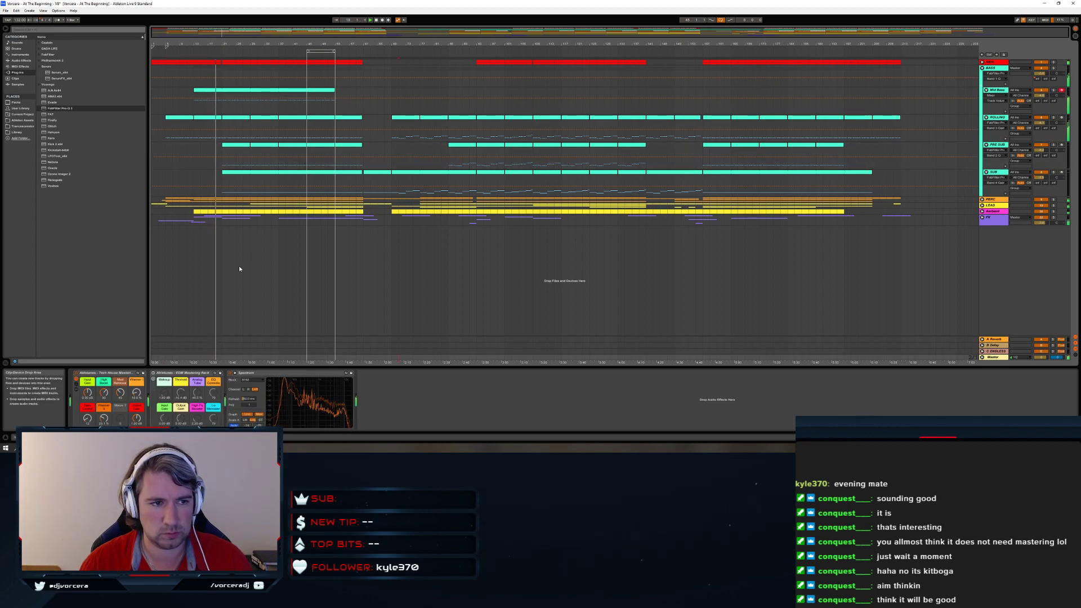
pyautogui.click(236, 92)
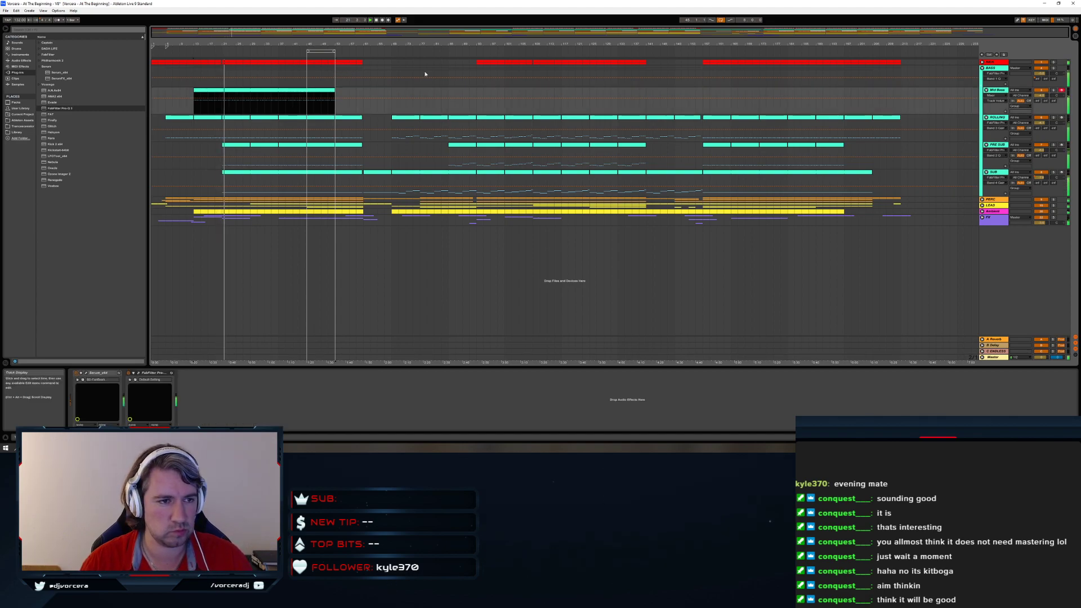
pyautogui.click(1042, 91)
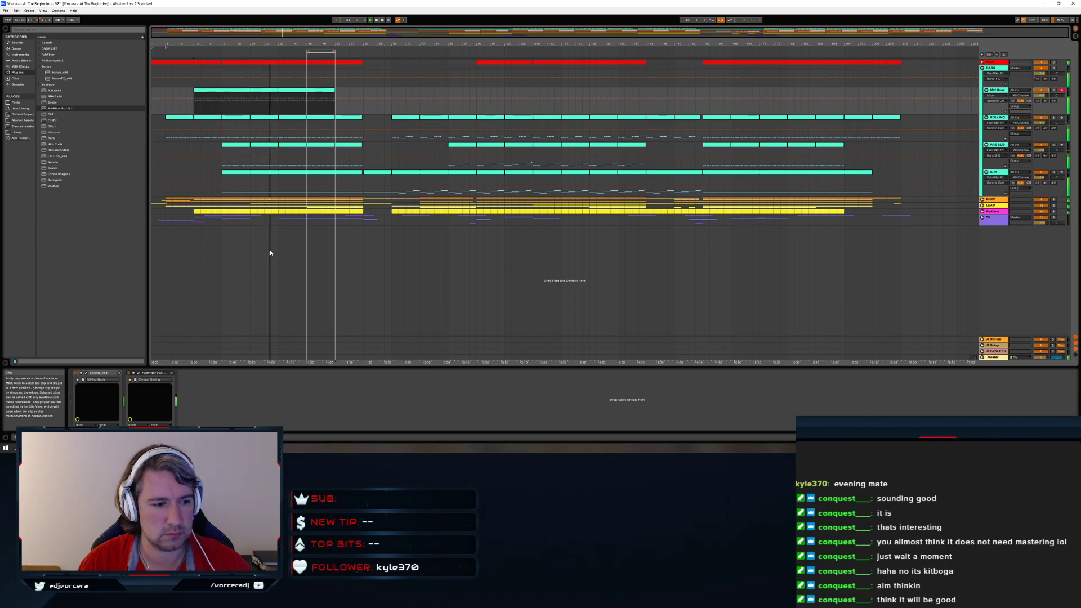
pyautogui.click(146, 448)
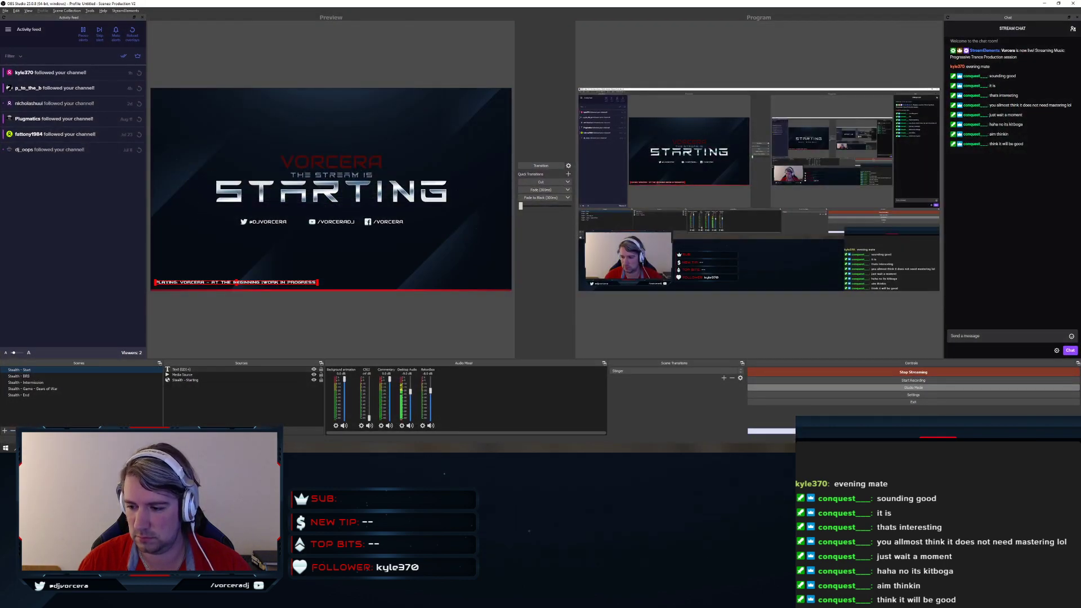
pyautogui.click(140, 448)
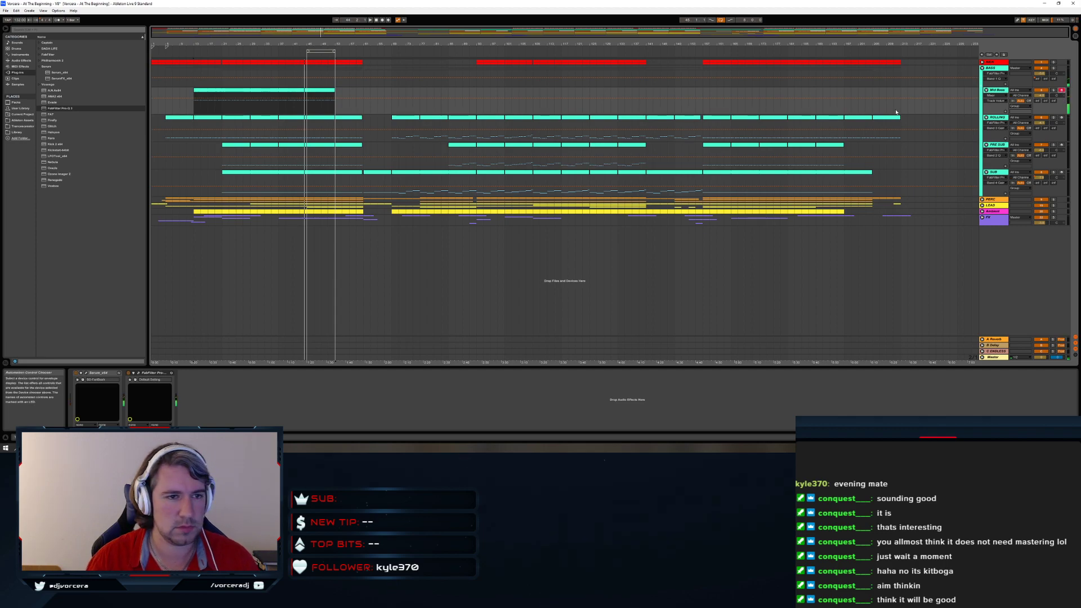
# Examine the note progression in the Sub clip after the break and the notes in the first Pre Sub clip
pyautogui.click(279, 92)
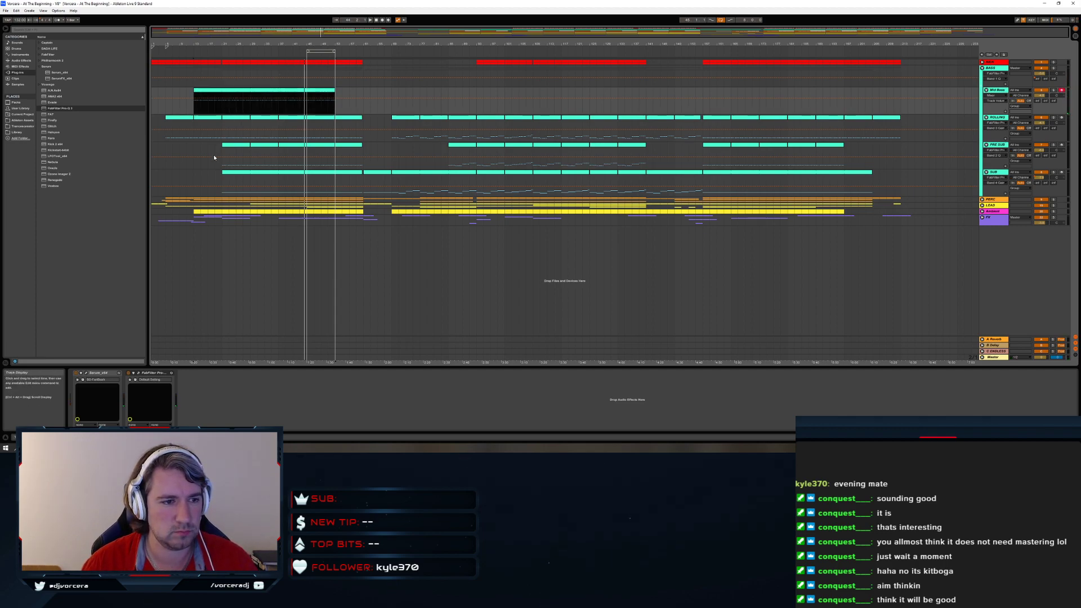
pyautogui.click(405, 192)
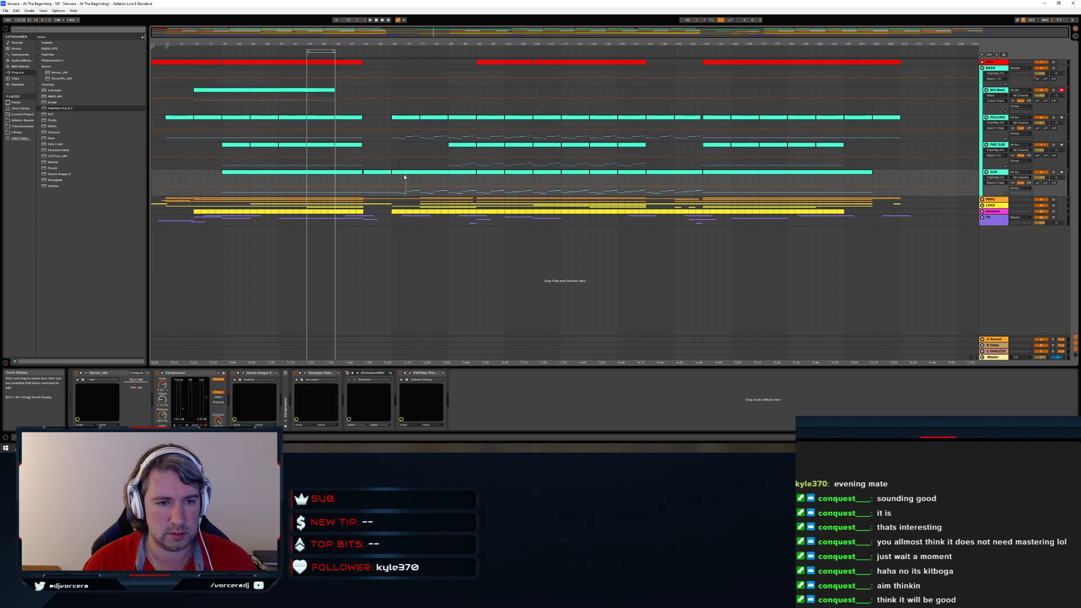
pyautogui.click(404, 174)
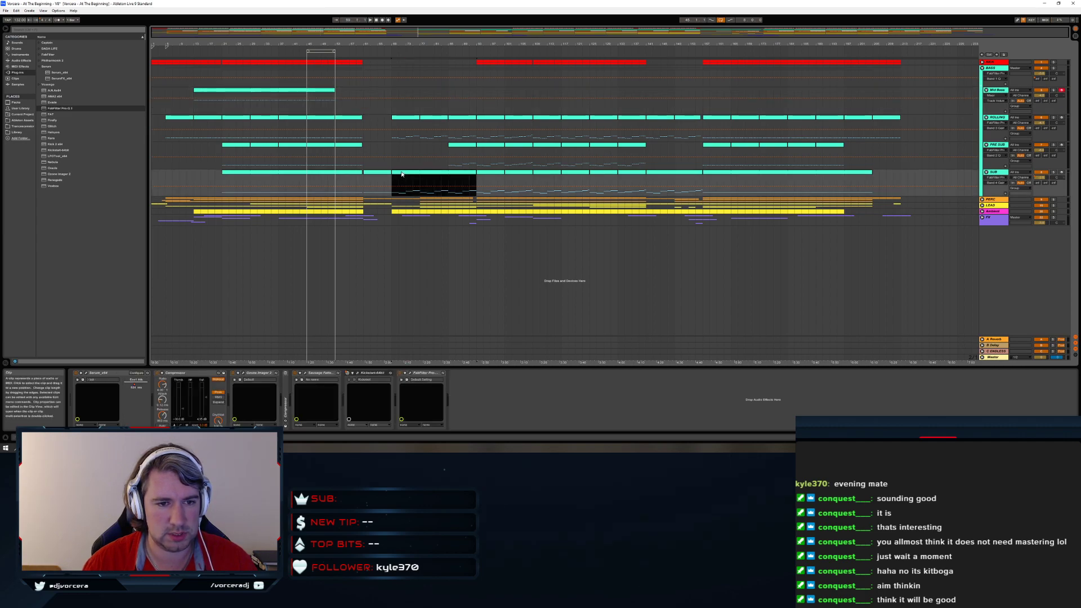
pyautogui.doubleClick(401, 174)
pyautogui.click(377, 223)
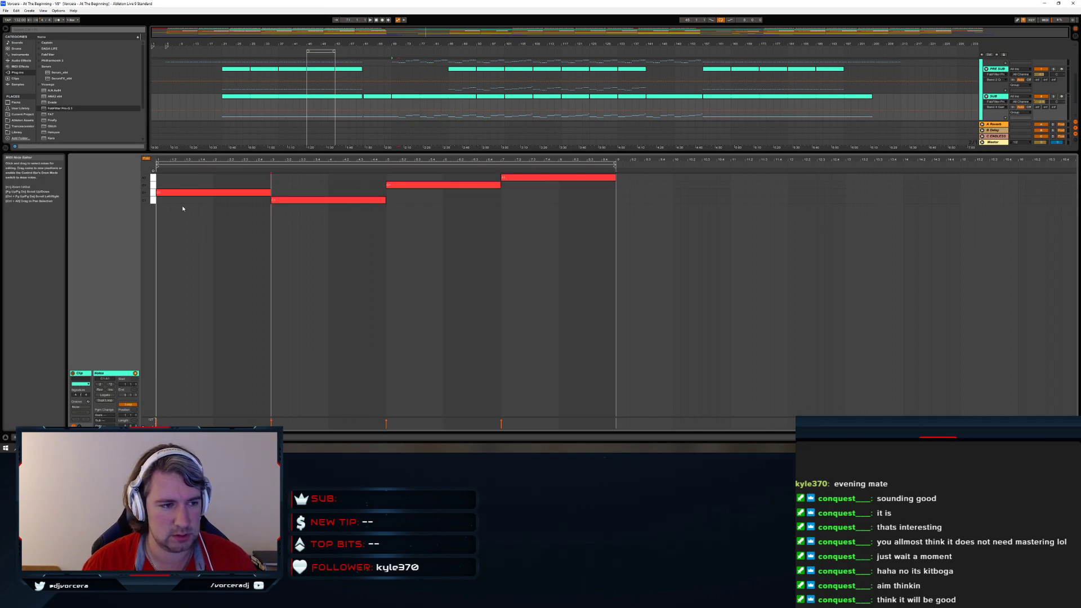
pyautogui.click(237, 72)
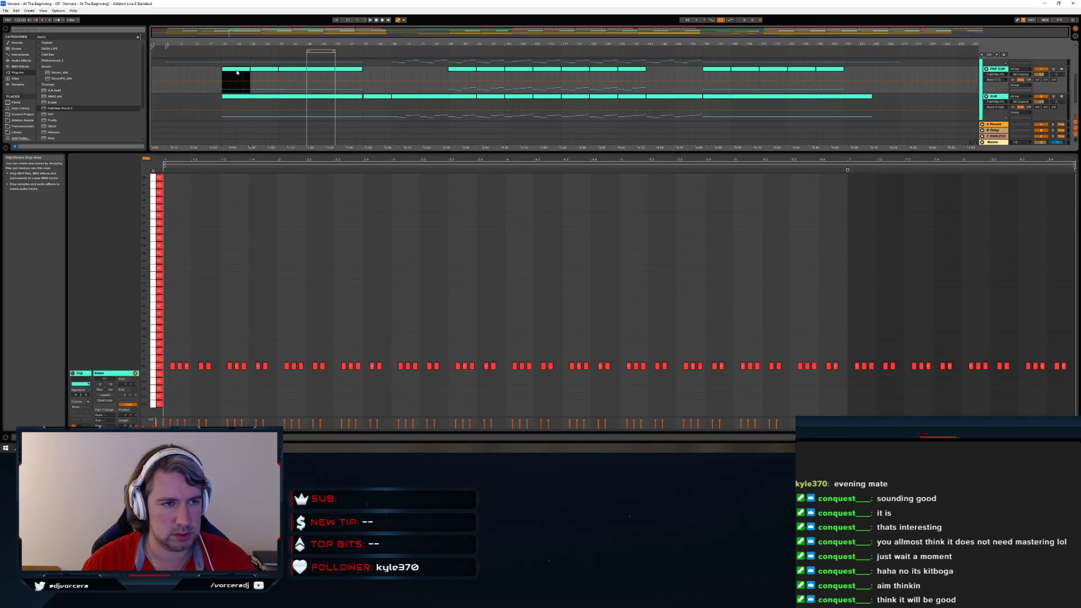
pyautogui.scroll(2, 235, 84)
pyautogui.scroll(2, 231, 89)
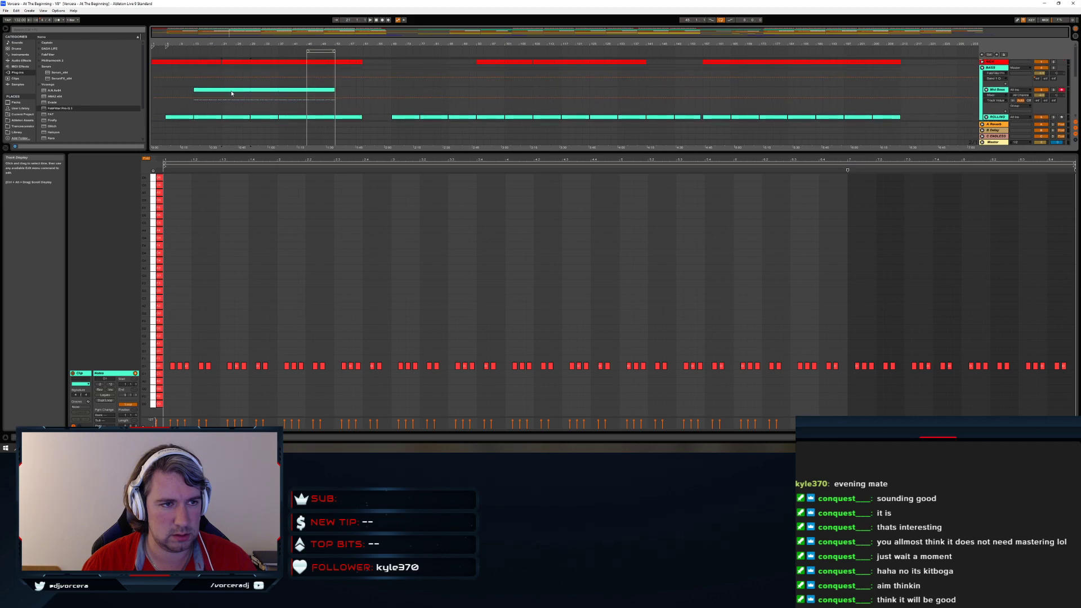
# Open the Mid Bass clip's notes and play from its start to locate where the second quarter of the pattern begins
pyautogui.click(203, 97)
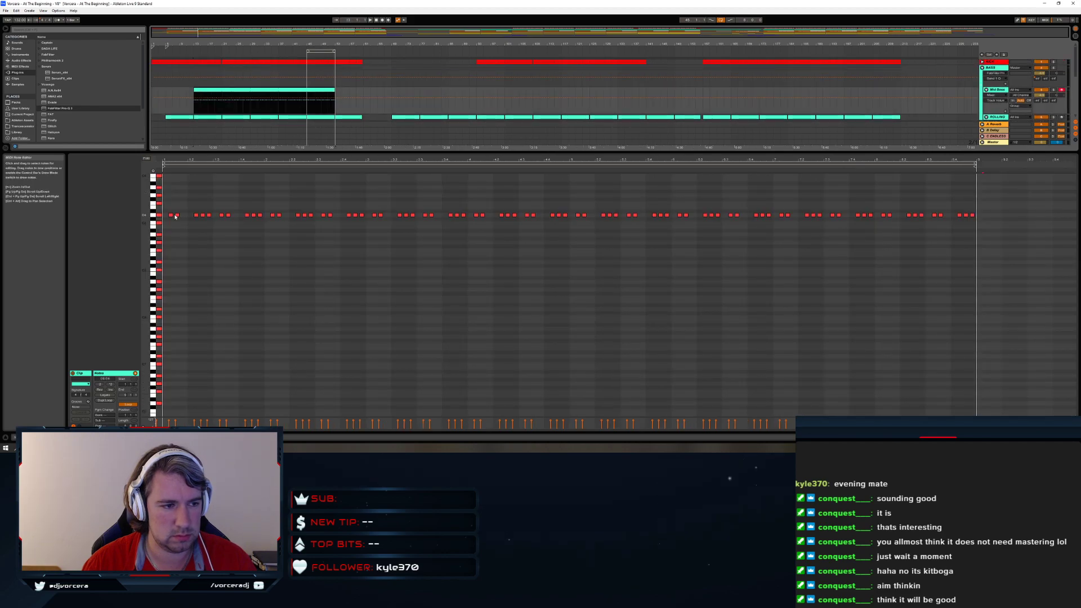
pyautogui.click(195, 100)
pyautogui.press('space')
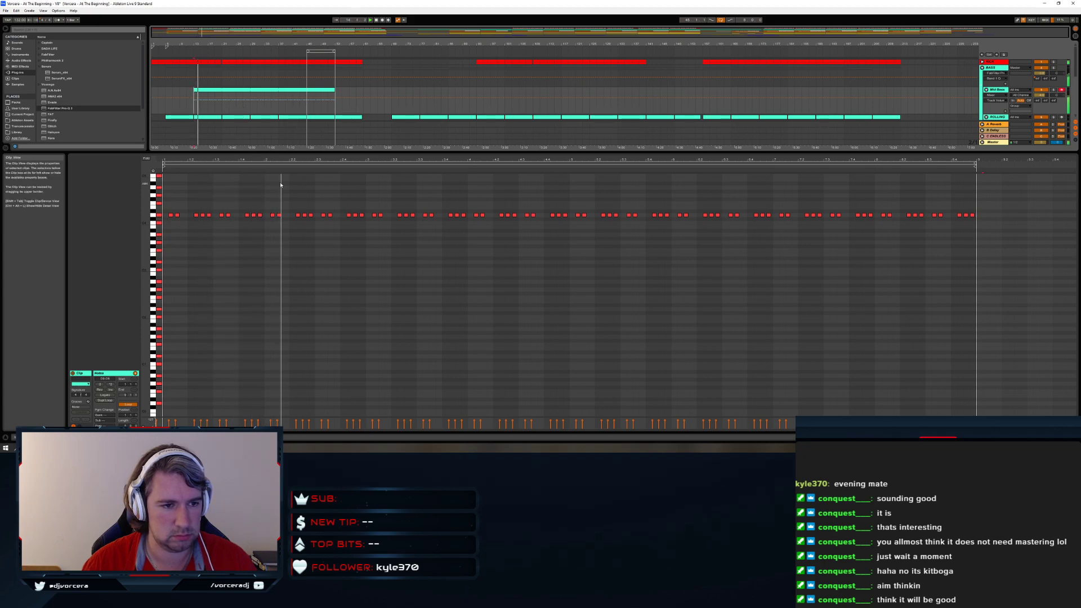
pyautogui.moveTo(369, 207)
pyautogui.mouseDown()
pyautogui.moveTo(477, 226)
pyautogui.moveTo(509, 221)
pyautogui.moveTo(378, 193)
pyautogui.mouseUp()
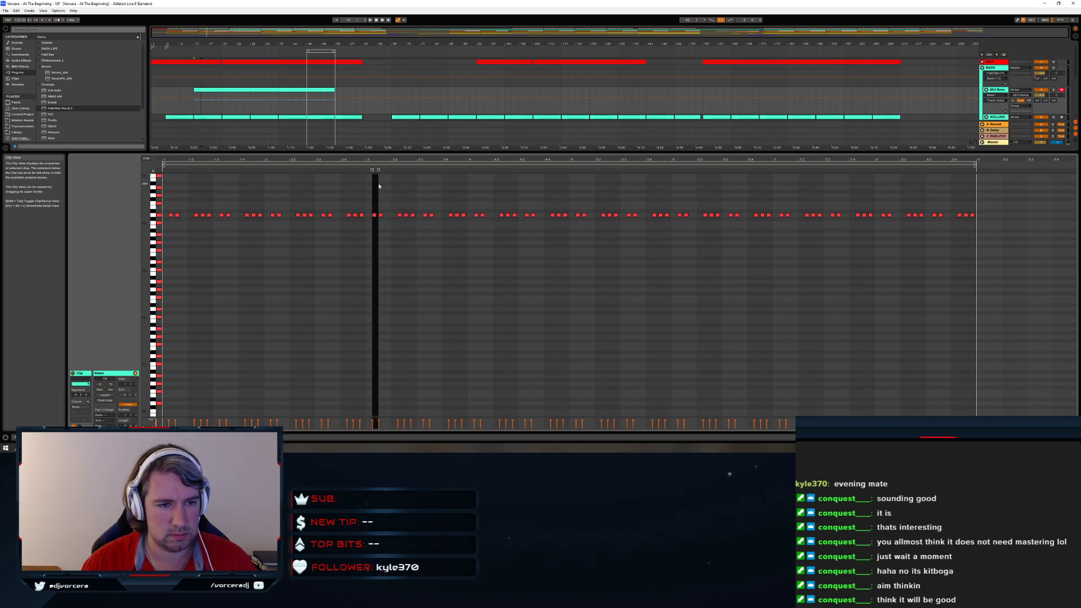
pyautogui.click(371, 211)
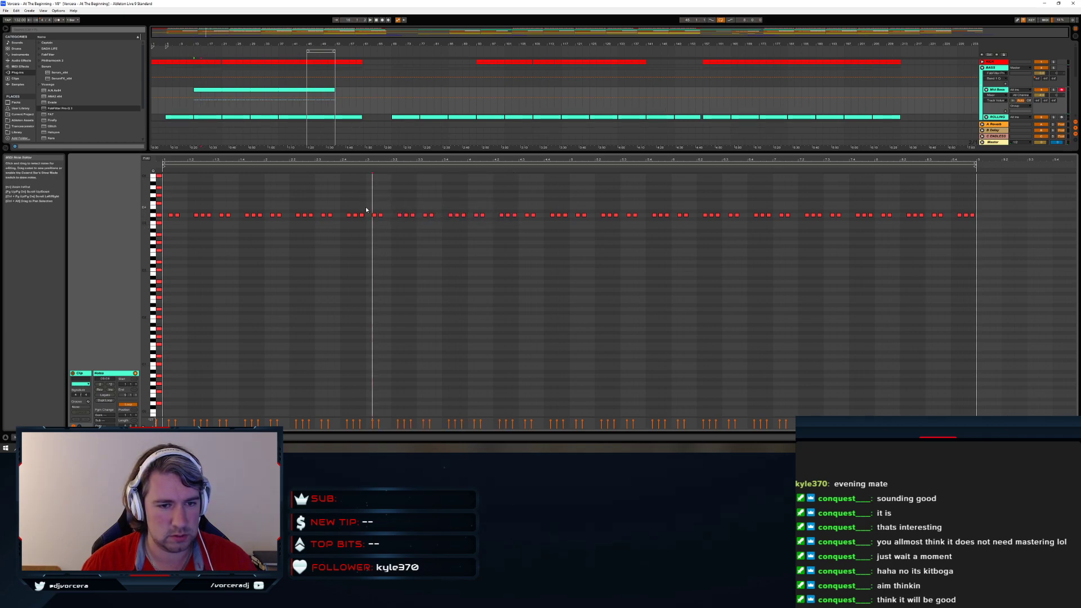
# Duplicate the Mid Bass pattern's first quarter into the second, transpose the copy down, remove the original notes there and play the result
pyautogui.moveTo(171, 216); pyautogui.dragTo(368, 228)
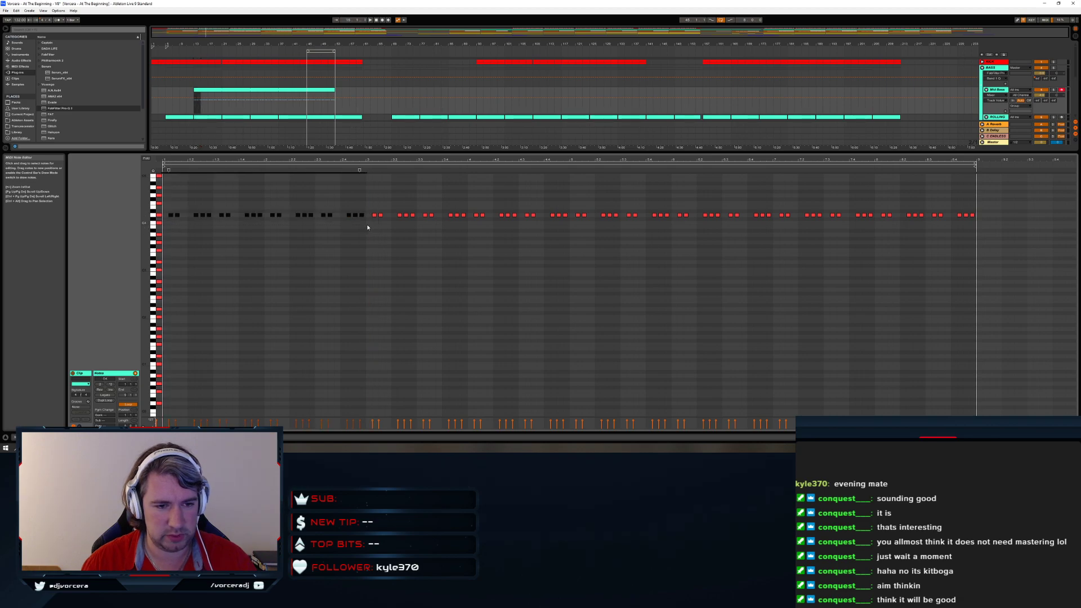
pyautogui.hotkey('ctrl', 'd')
pyautogui.press('Down')
pyautogui.moveTo(371, 209); pyautogui.dragTo(569, 220)
pyautogui.press('Delete')
pyautogui.press('space')
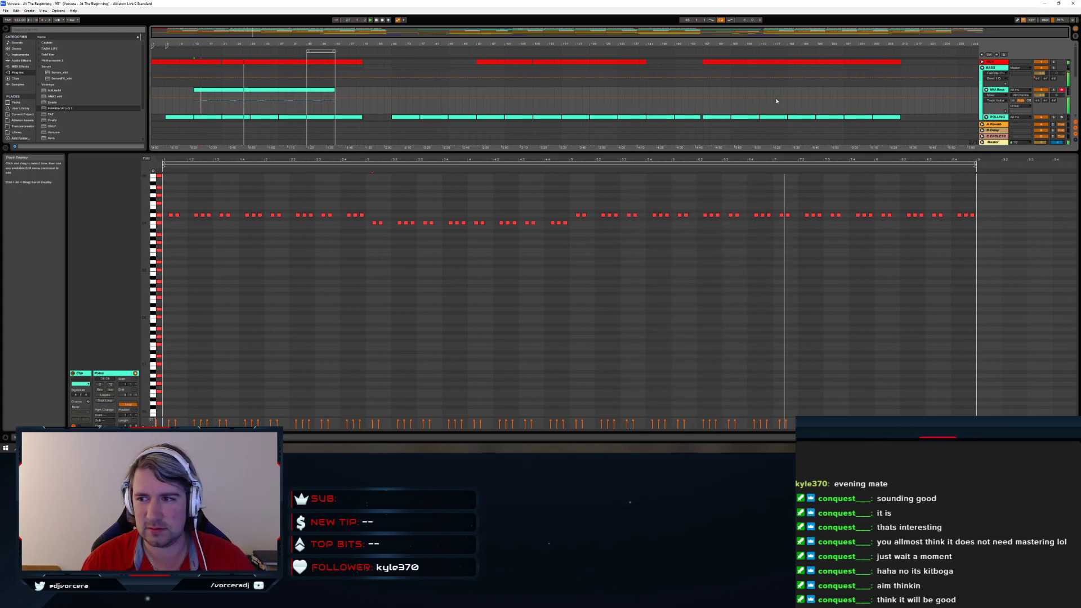
# Close the note editor, listen to the edited Mid Bass in the arrangement and replay it in solo from its clip start
pyautogui.hotkey('ctrl', 'alt', 'l')
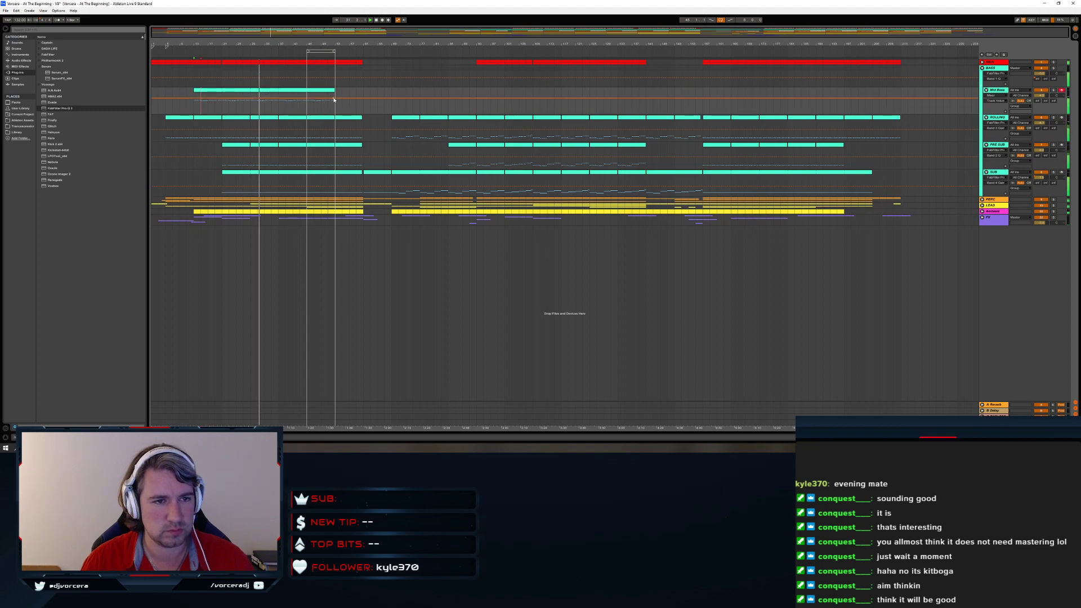
pyautogui.moveTo(336, 43)
pyautogui.mouseDown()
pyautogui.moveTo(336, 56)
pyautogui.moveTo(344, 44)
pyautogui.mouseUp()
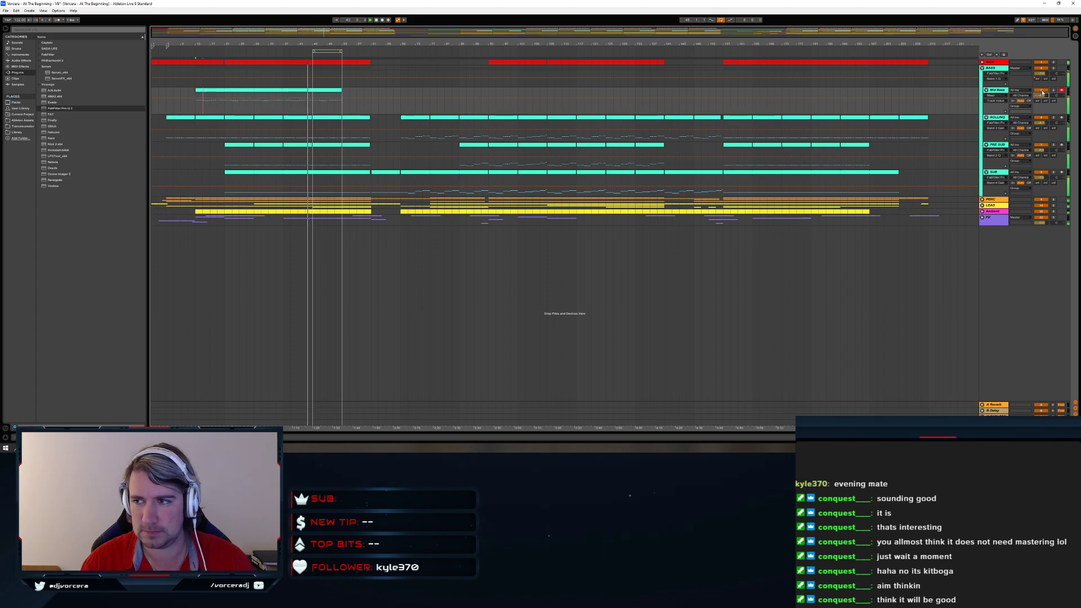
pyautogui.press('space')
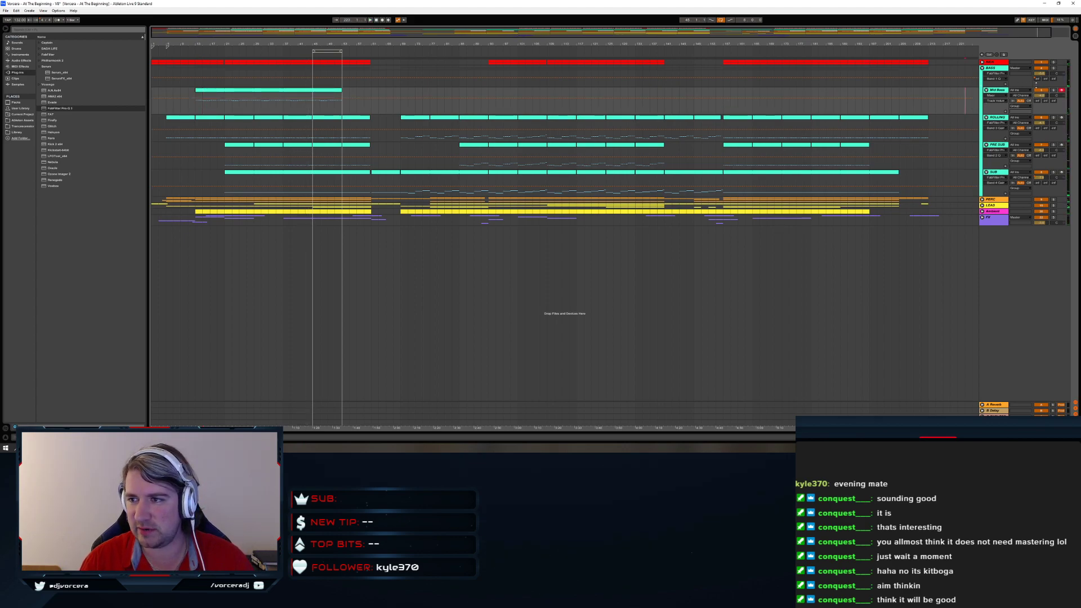
pyautogui.click(196, 106)
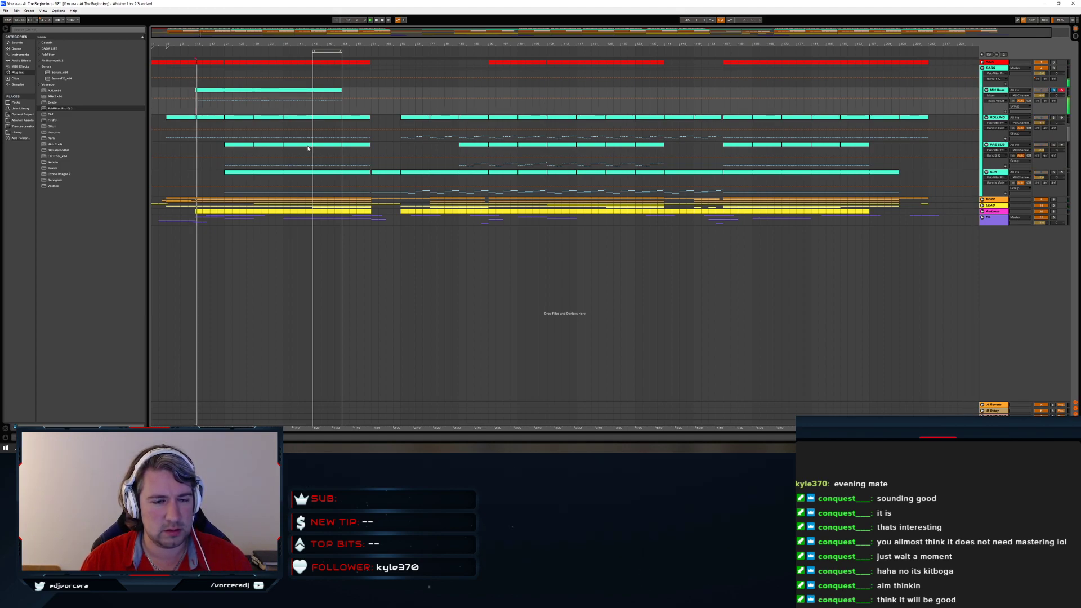
# Load the Nebula effect on the Mid Bass track, audition its sine and ramp LFO shapes during playback and set the ramp's time to 4 bars
pyautogui.click(268, 92)
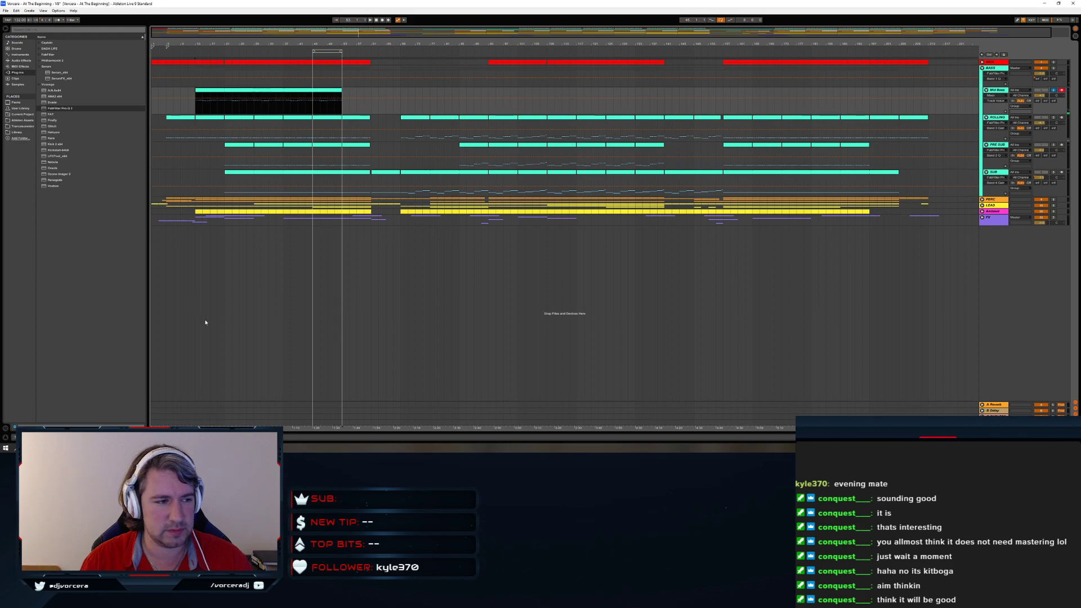
pyautogui.click(54, 163)
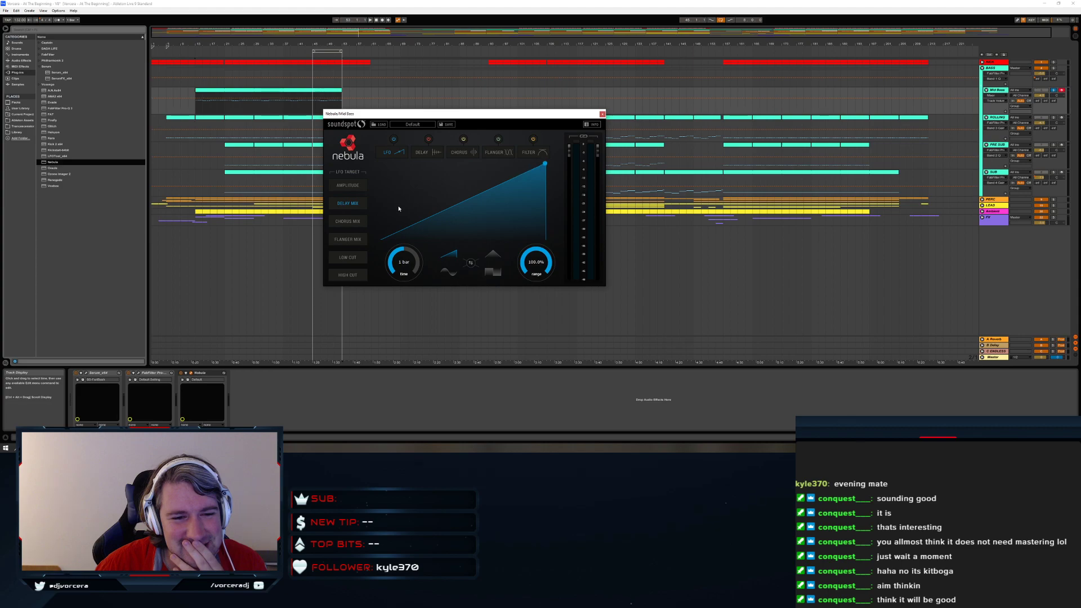
pyautogui.click(448, 272)
pyautogui.click(449, 256)
pyautogui.click(449, 273)
pyautogui.press('space')
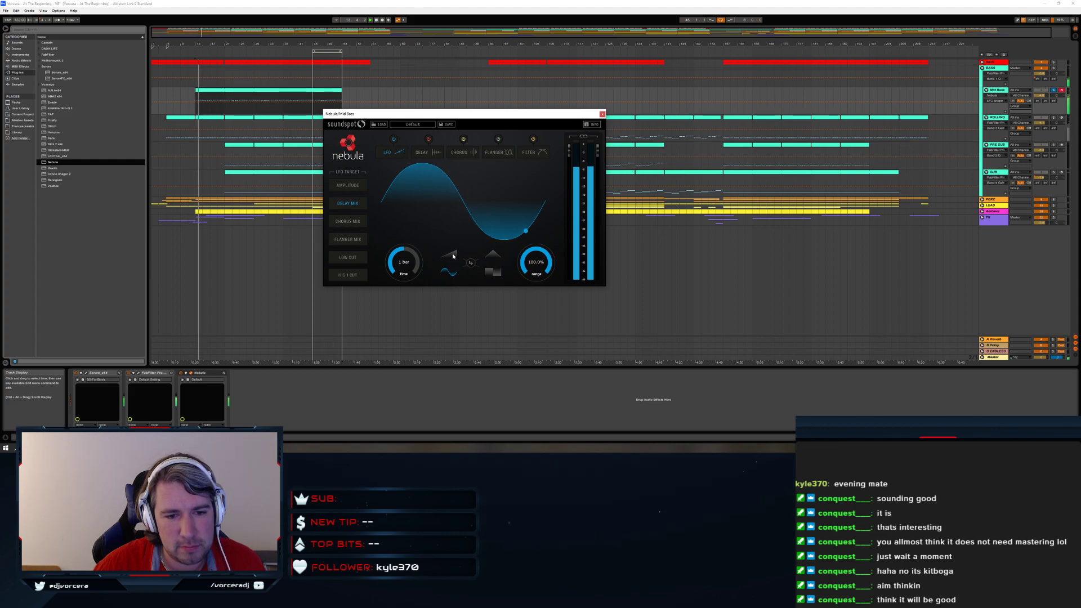
pyautogui.click(449, 256)
pyautogui.moveTo(419, 270); pyautogui.dragTo(418, 246)
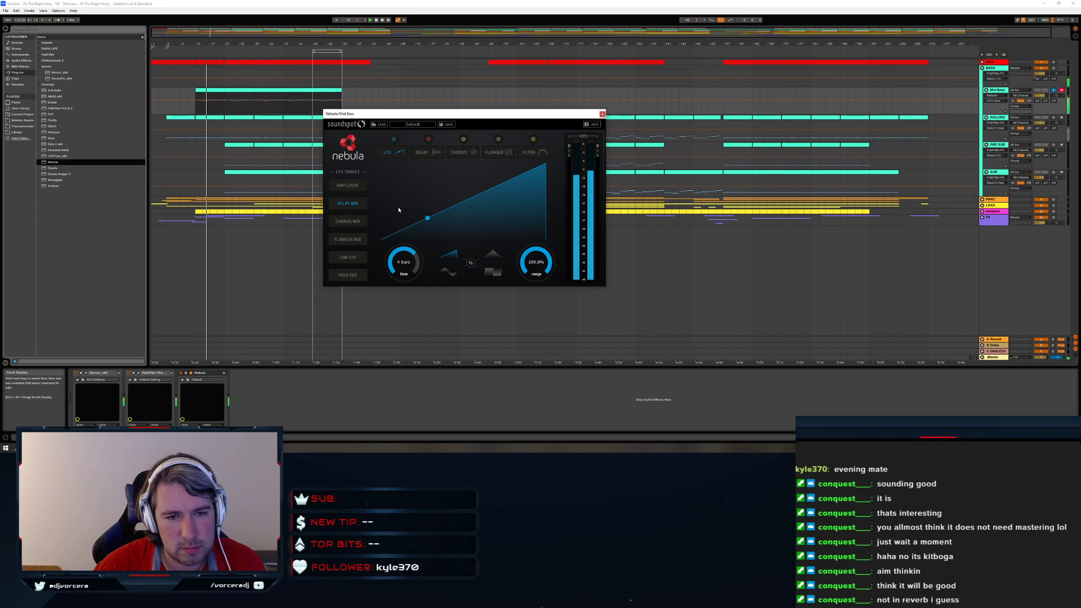
# Try Nebula's delay on the Mid Bass with linked left and right times of 1/16 bar
pyautogui.click(426, 153)
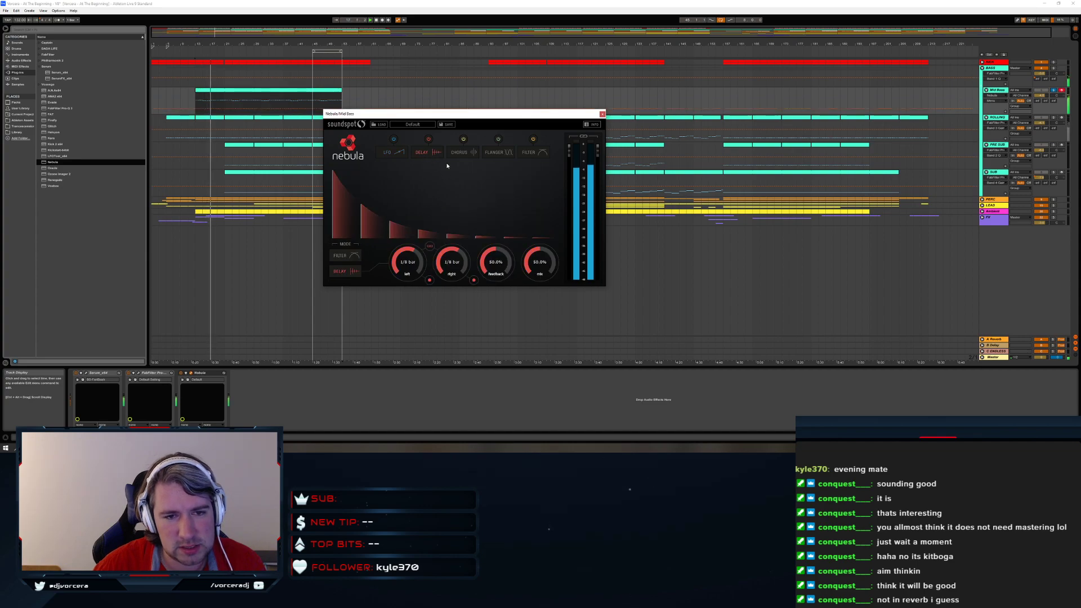
pyautogui.click(429, 247)
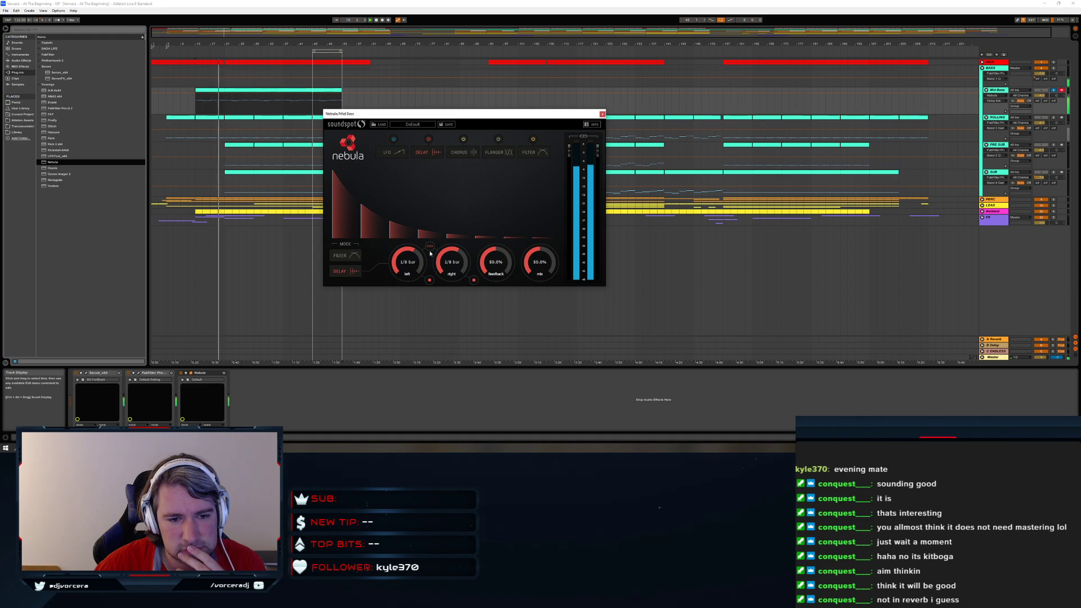
pyautogui.click(430, 246)
pyautogui.click(429, 246)
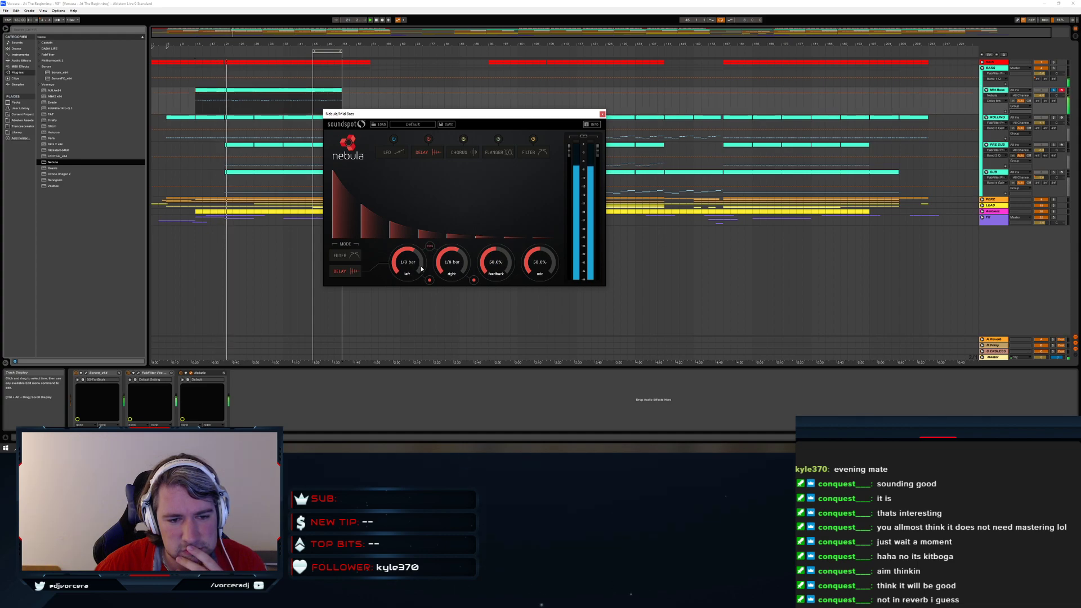
pyautogui.moveTo(421, 260); pyautogui.dragTo(422, 251)
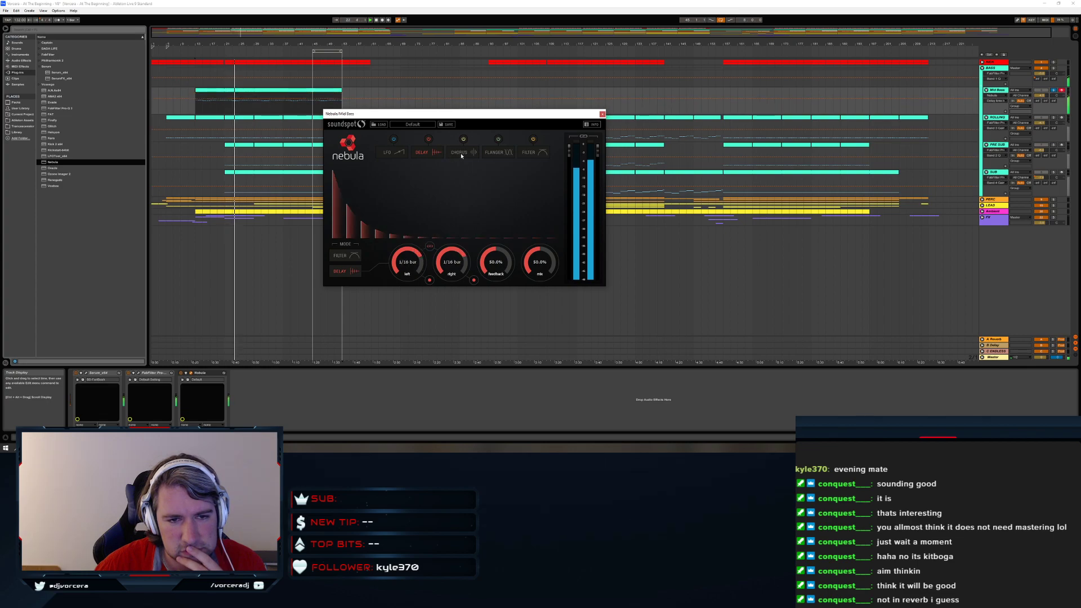
# Adjust Nebula's flanger rate, set its depth to 57%, and bypass the effect modules to hear the delay alone
pyautogui.click(495, 152)
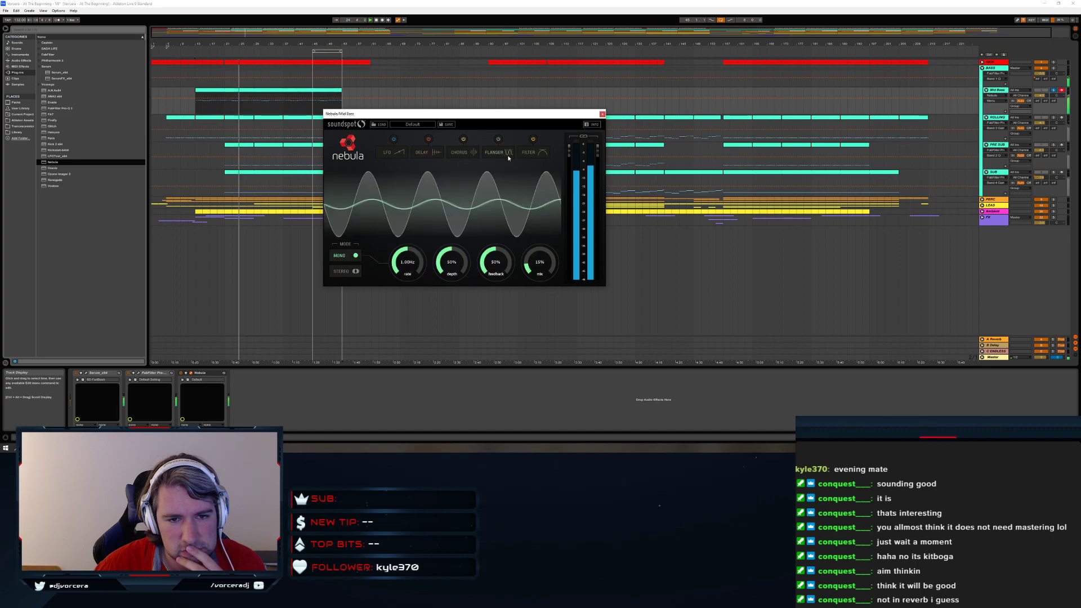
pyautogui.moveTo(452, 263); pyautogui.dragTo(451, 254)
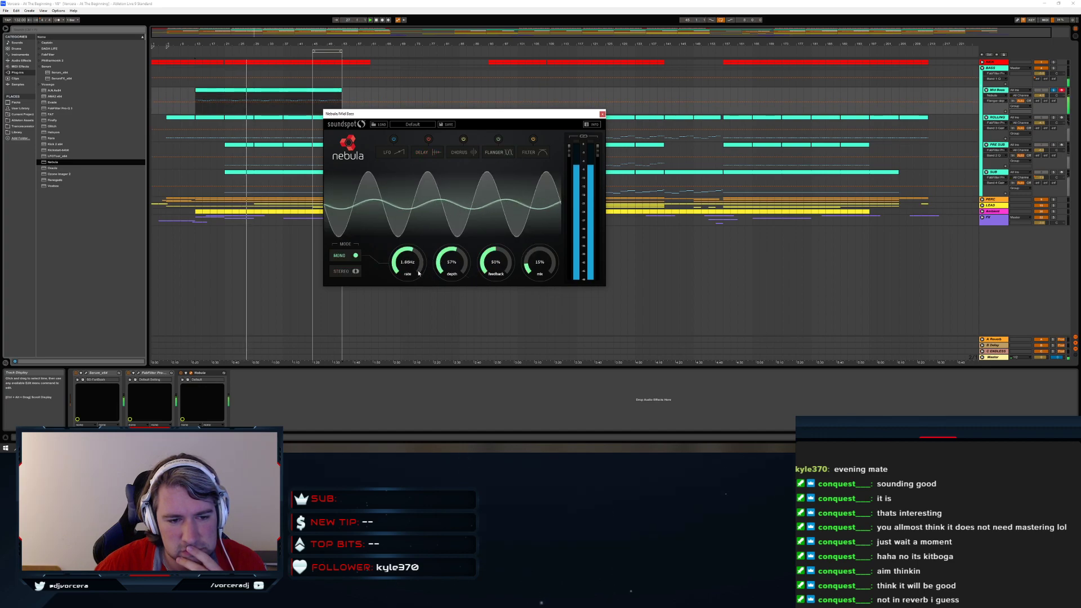
pyautogui.click(464, 139)
pyautogui.click(499, 140)
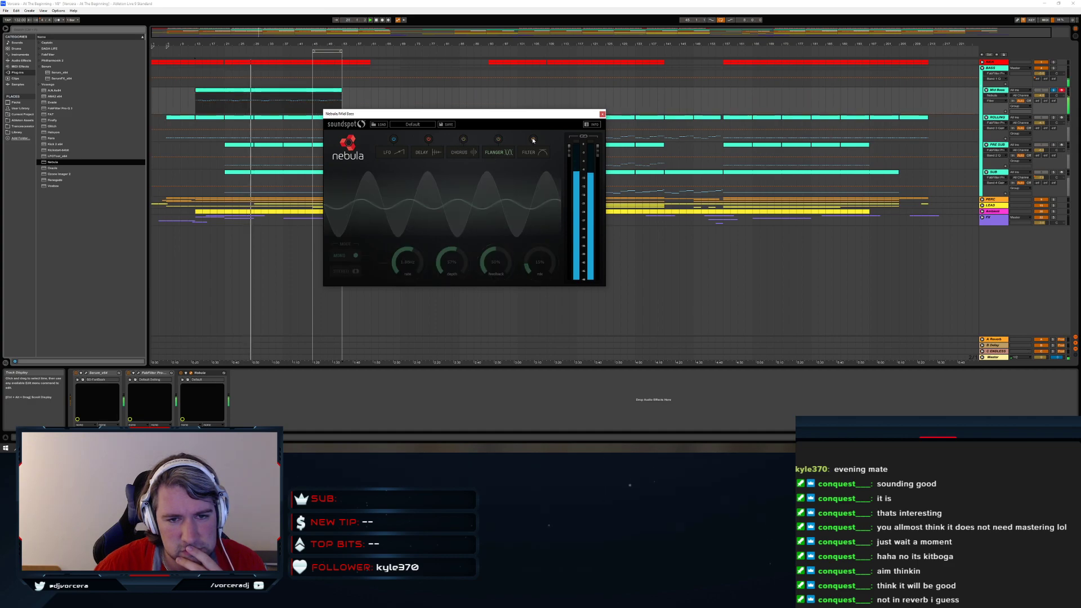
pyautogui.click(394, 141)
pyautogui.click(430, 140)
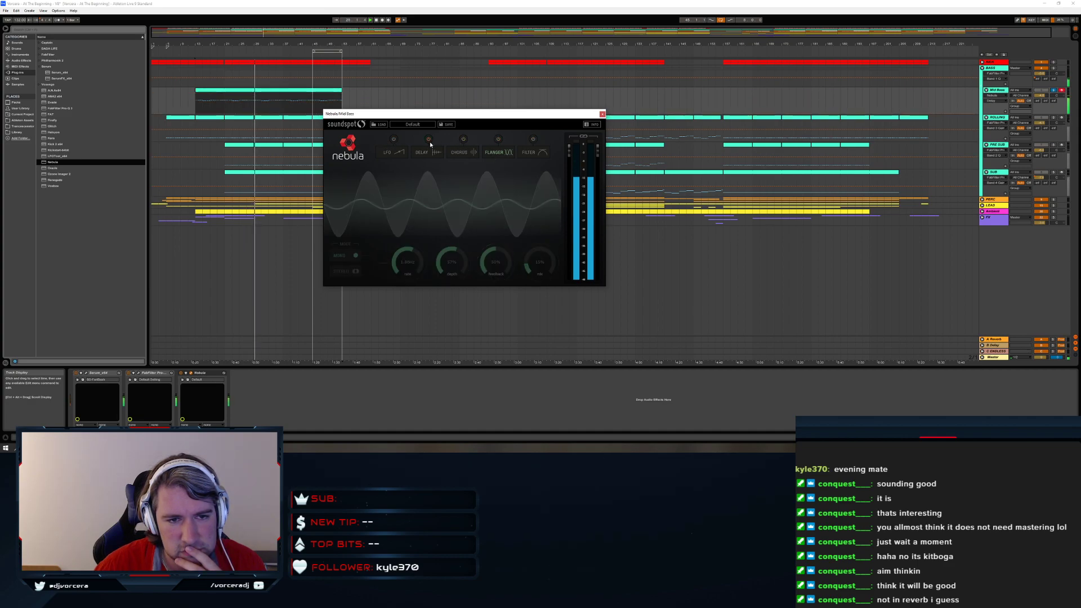
pyautogui.click(429, 140)
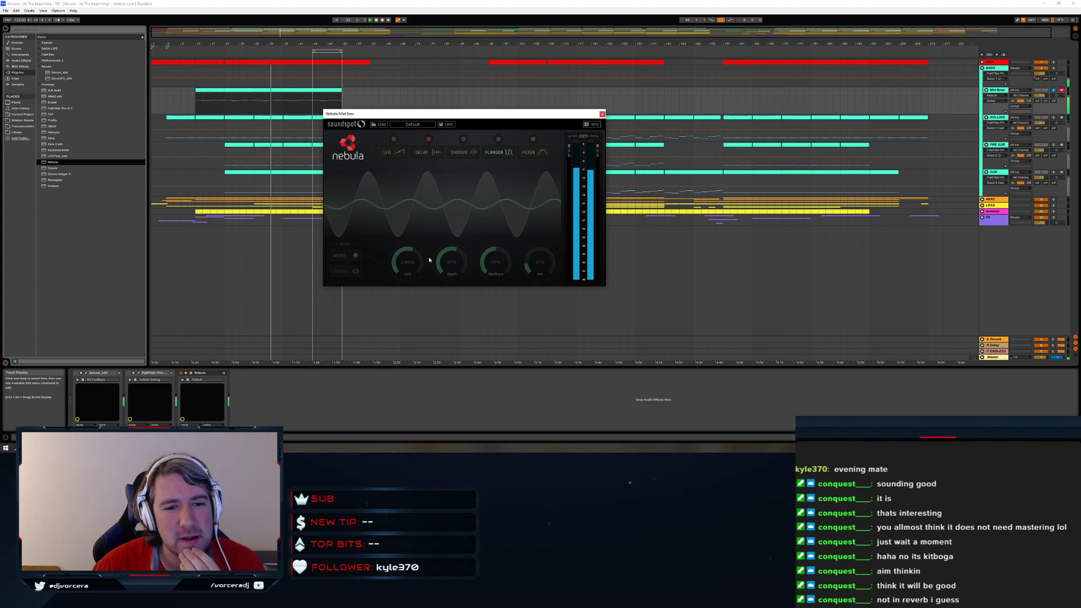
# Close Nebula and remove it from the Mid Bass device chain
pyautogui.click(602, 114)
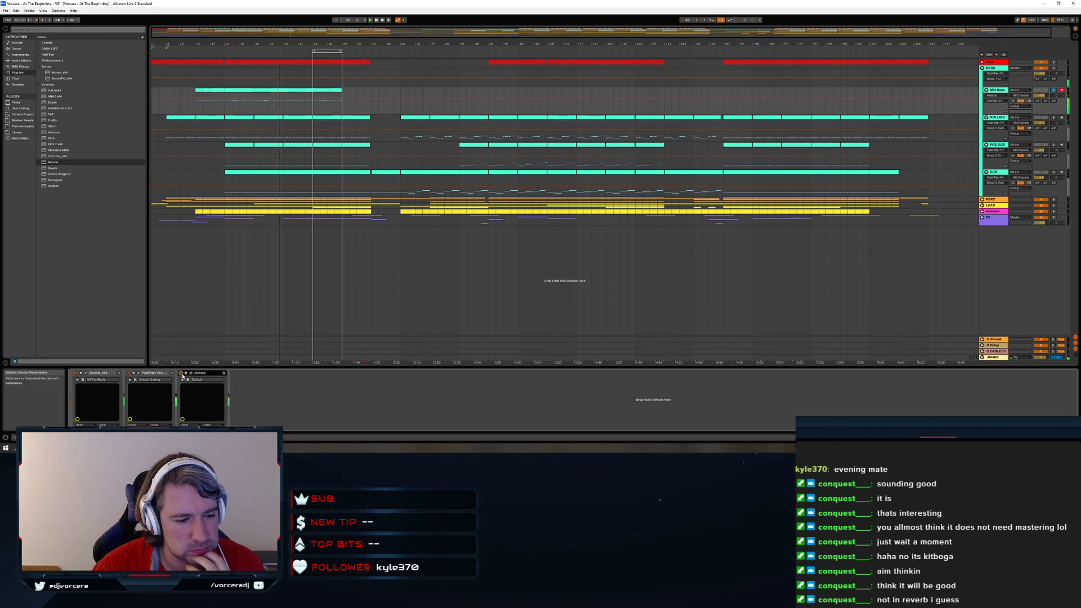
pyautogui.click(202, 373)
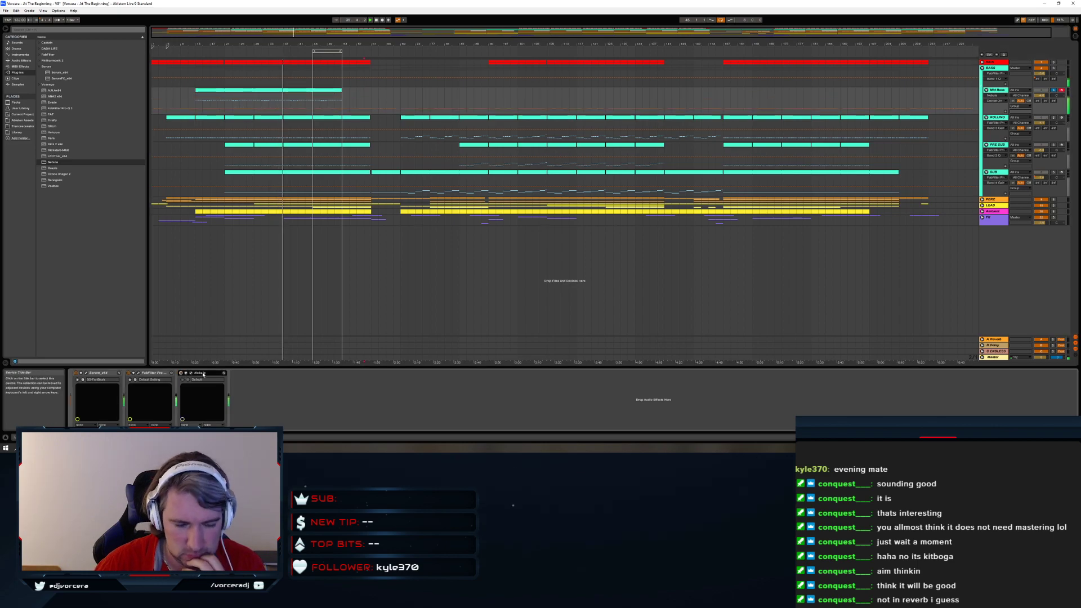
pyautogui.press('Delete')
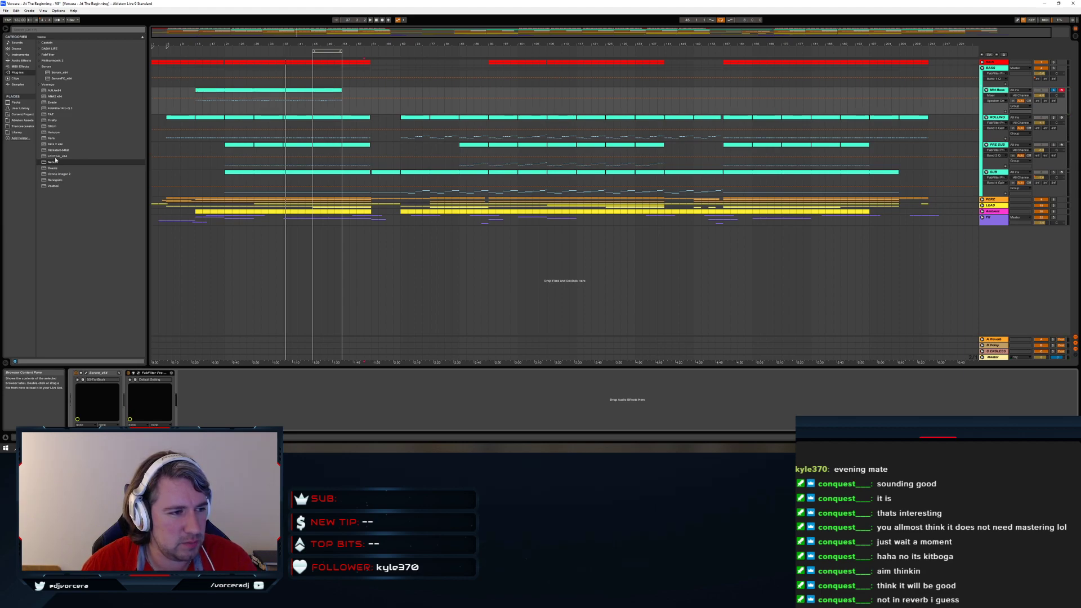
# Load the Kara effect on the Mid Bass track and play from the start of its clip
pyautogui.click(51, 138)
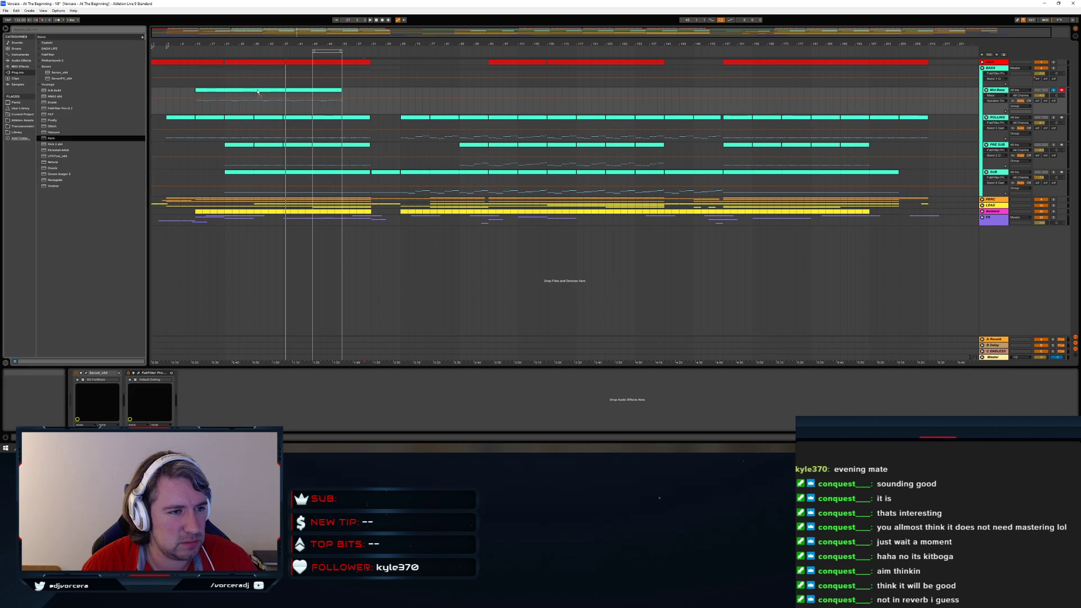
pyautogui.moveTo(257, 90); pyautogui.dragTo(258, 90)
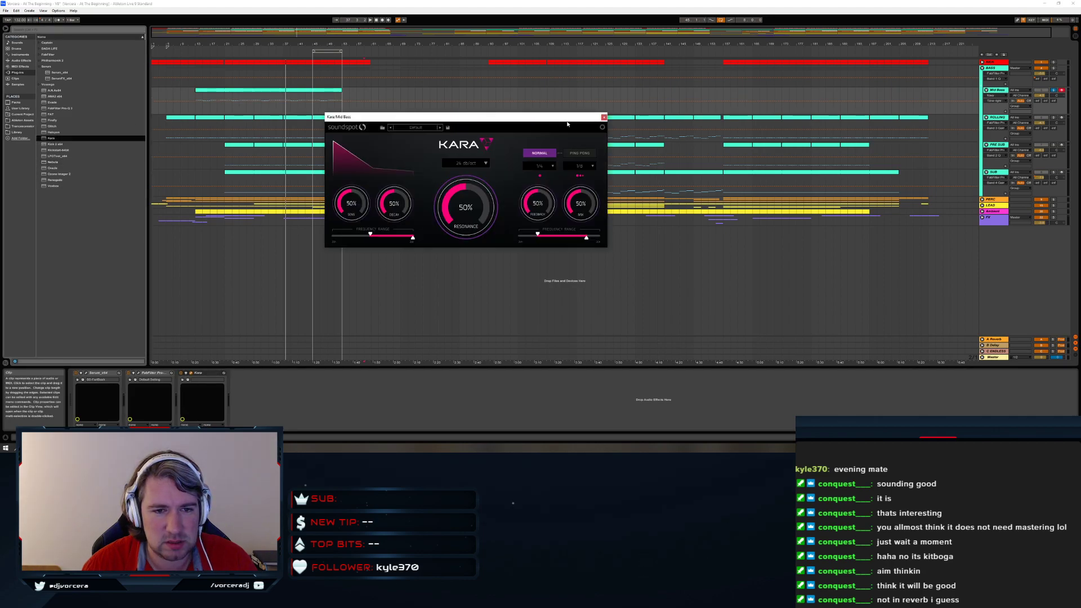
pyautogui.click(202, 110)
pyautogui.press('space')
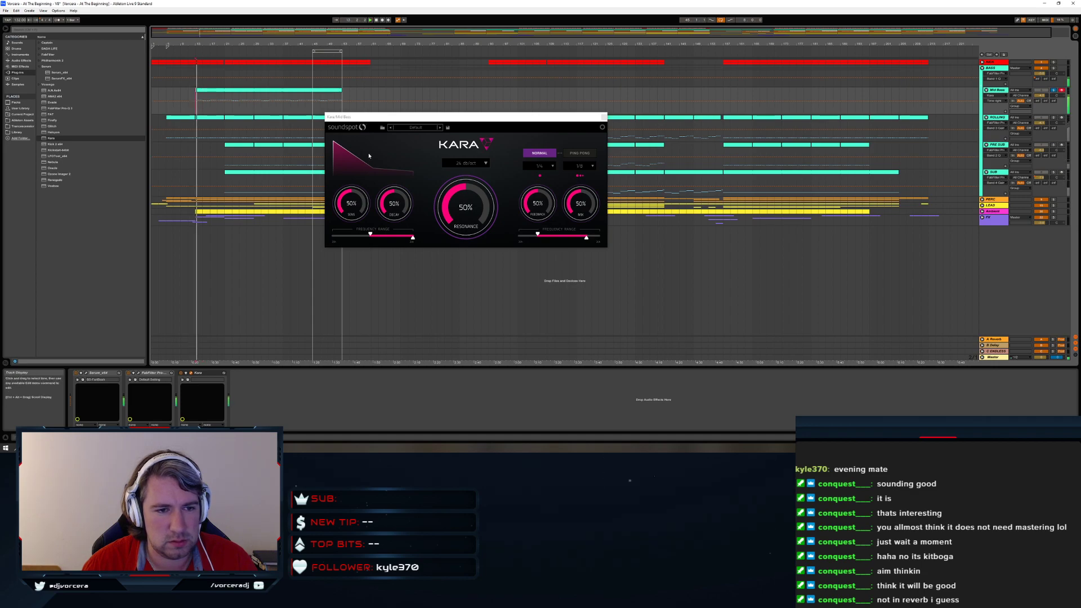
# Switch Kara's delay to ping pong with 14% feedback and 100% mix, and narrow the delay's frequency range
pyautogui.moveTo(575, 199); pyautogui.dragTo(586, 162)
pyautogui.click(578, 154)
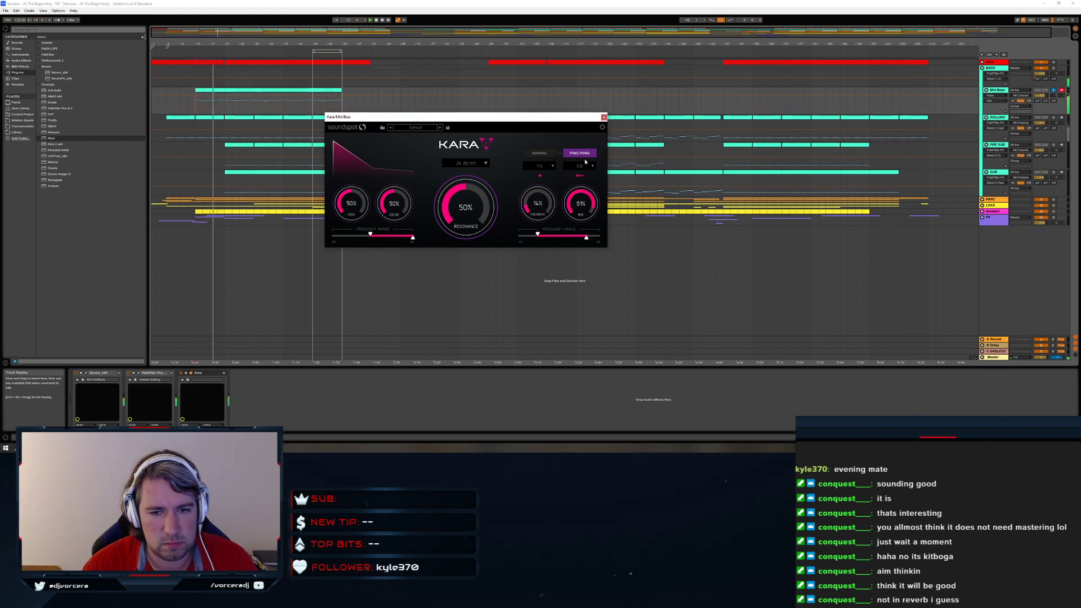
pyautogui.moveTo(576, 206); pyautogui.dragTo(572, 178)
pyautogui.moveTo(568, 229)
pyautogui.mouseDown()
pyautogui.moveTo(552, 215)
pyautogui.moveTo(540, 236)
pyautogui.moveTo(563, 237)
pyautogui.mouseUp()
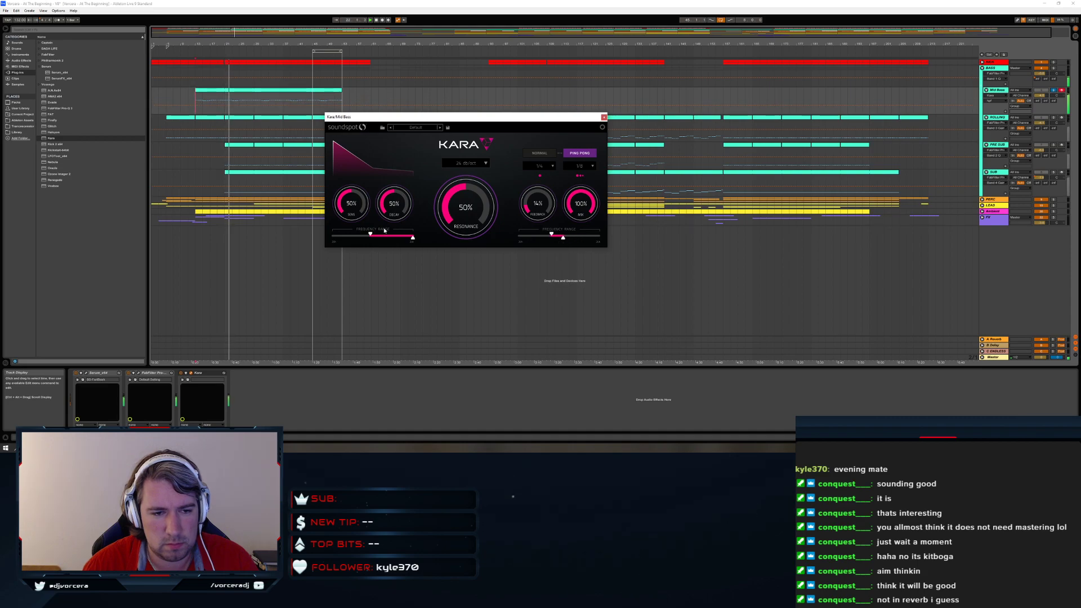
# Set Kara's decay to 20%, the dial beside it to 92% and resonance to 19%, and narrow the decay section's frequency range
pyautogui.moveTo(390, 207)
pyautogui.mouseDown()
pyautogui.moveTo(388, 224)
pyautogui.moveTo(364, 203)
pyautogui.moveTo(363, 213)
pyautogui.moveTo(386, 211)
pyautogui.moveTo(385, 200)
pyautogui.moveTo(386, 213)
pyautogui.mouseUp()
pyautogui.moveTo(473, 192); pyautogui.dragTo(472, 217)
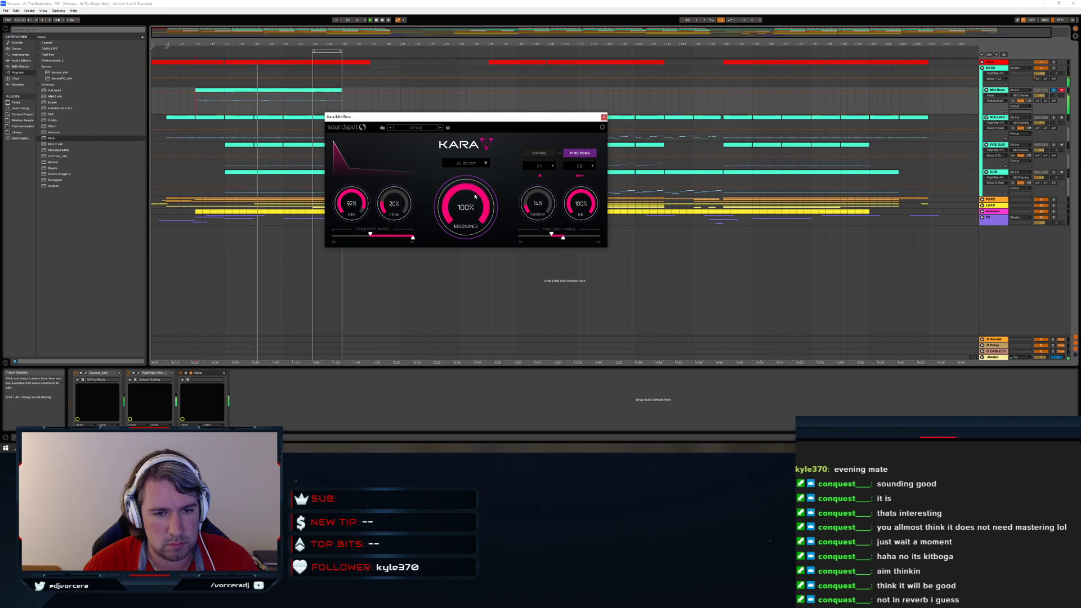
pyautogui.moveTo(481, 227); pyautogui.dragTo(481, 218)
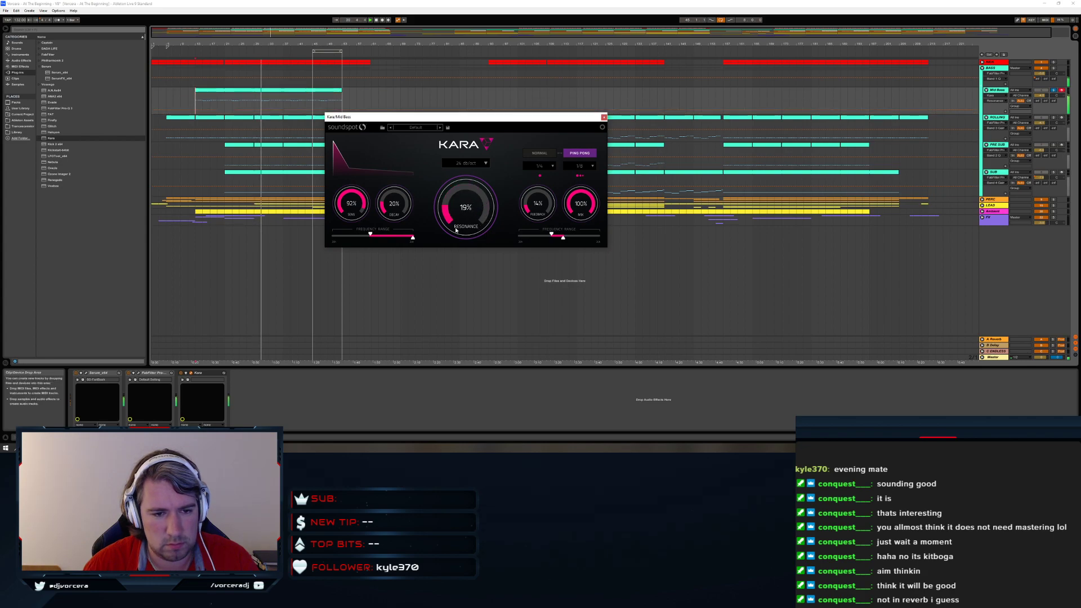
pyautogui.moveTo(382, 237)
pyautogui.mouseDown()
pyautogui.moveTo(340, 237)
pyautogui.moveTo(389, 239)
pyautogui.mouseUp()
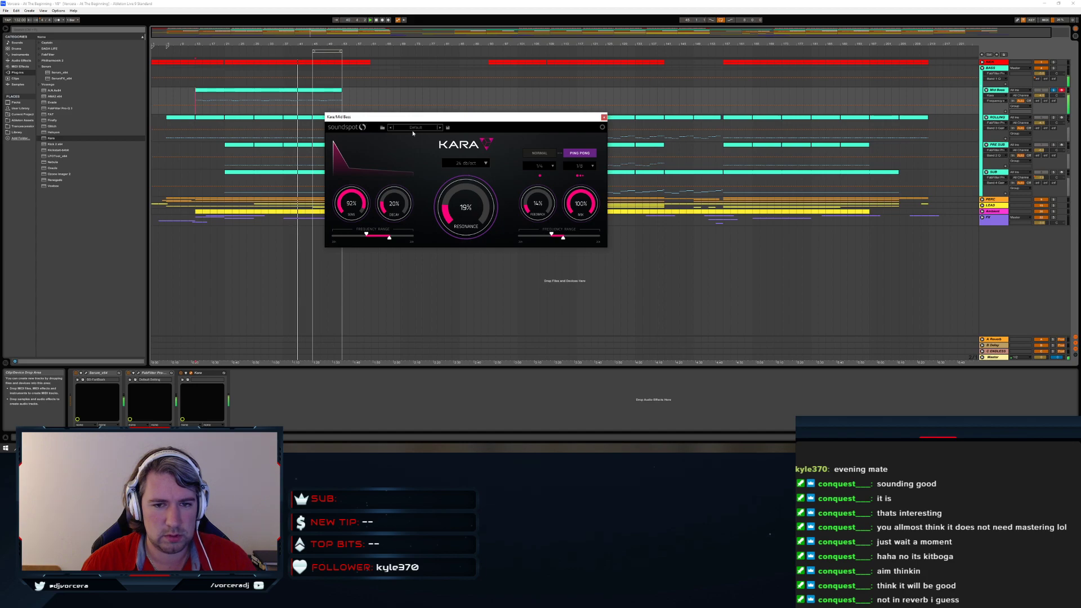
# Lower Kara's delay mix to 37%, solo the Bass group to hear the result, stop playback and close the effect window
pyautogui.moveTo(578, 201); pyautogui.dragTo(573, 221)
pyautogui.hotkey('ctrl', 'z')
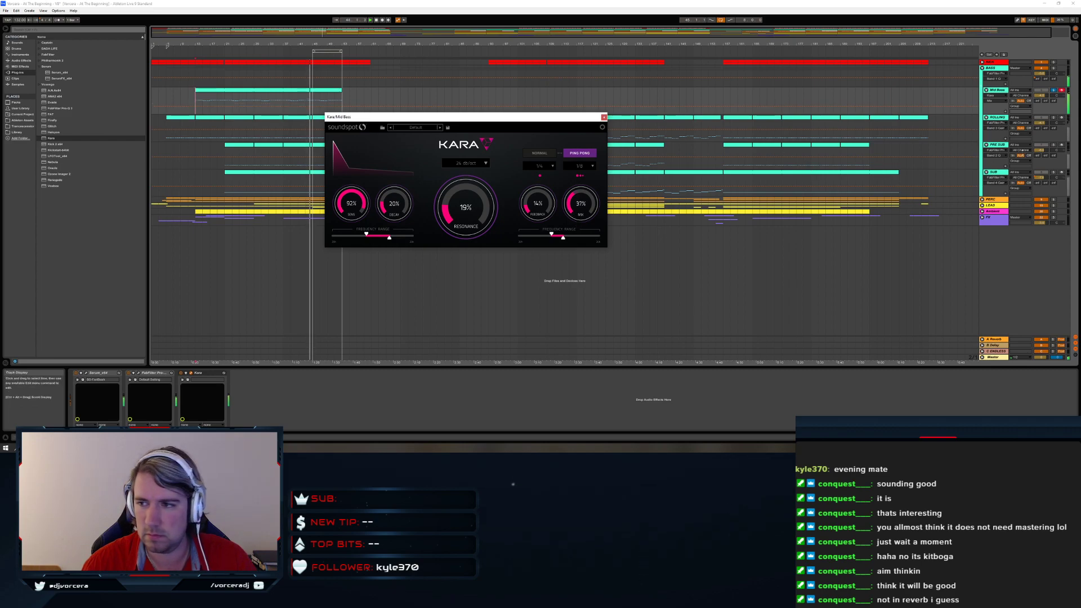
pyautogui.click(1054, 68)
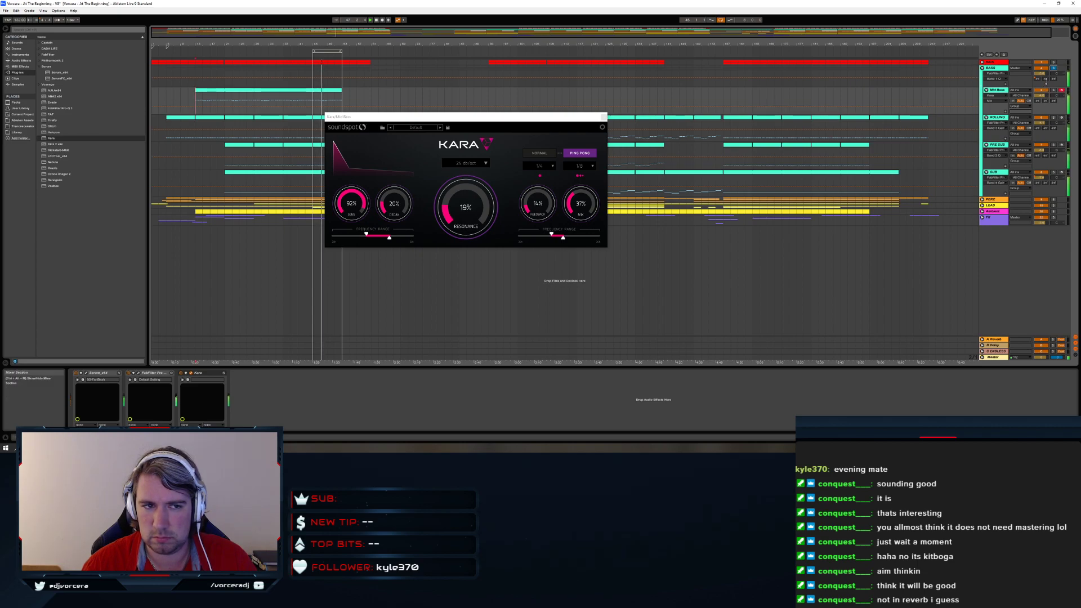
pyautogui.press('space')
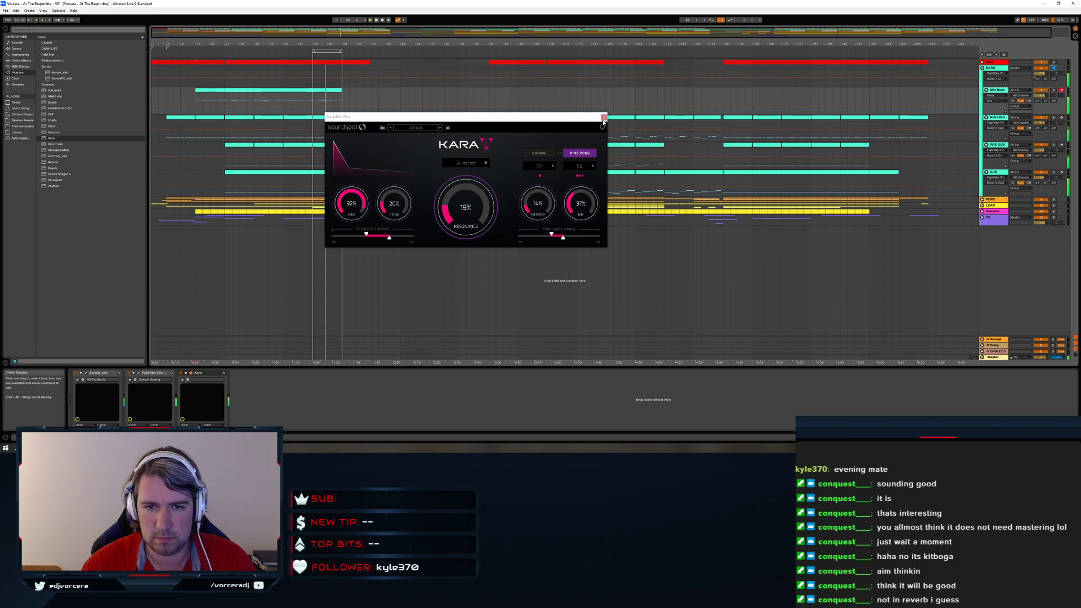
pyautogui.click(604, 117)
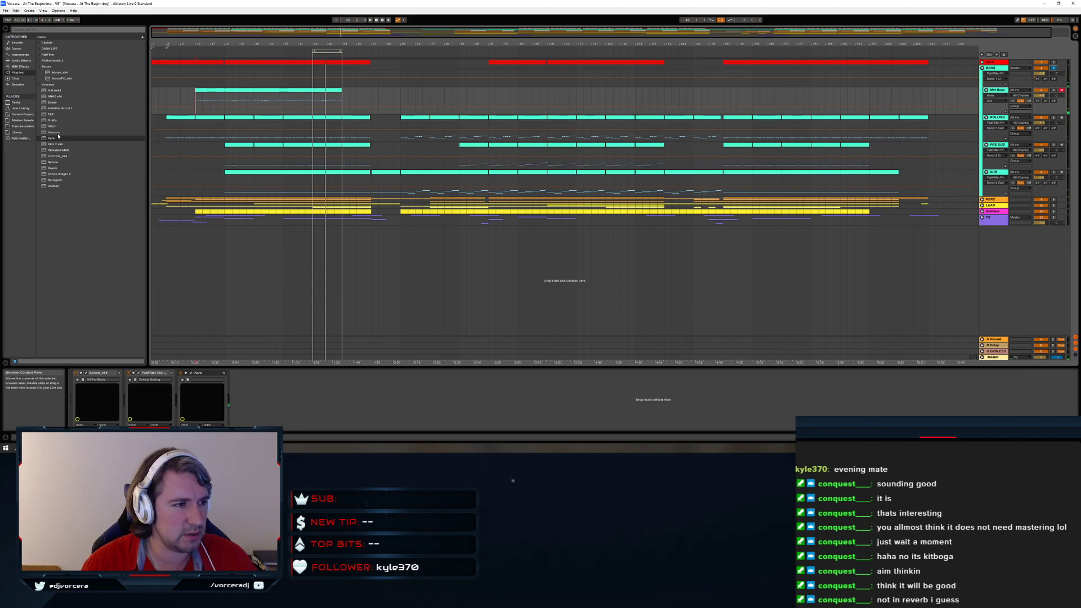
# Try the Halcyon effect on the Mid Bass during playback and remove it from the device chain
pyautogui.click(57, 133)
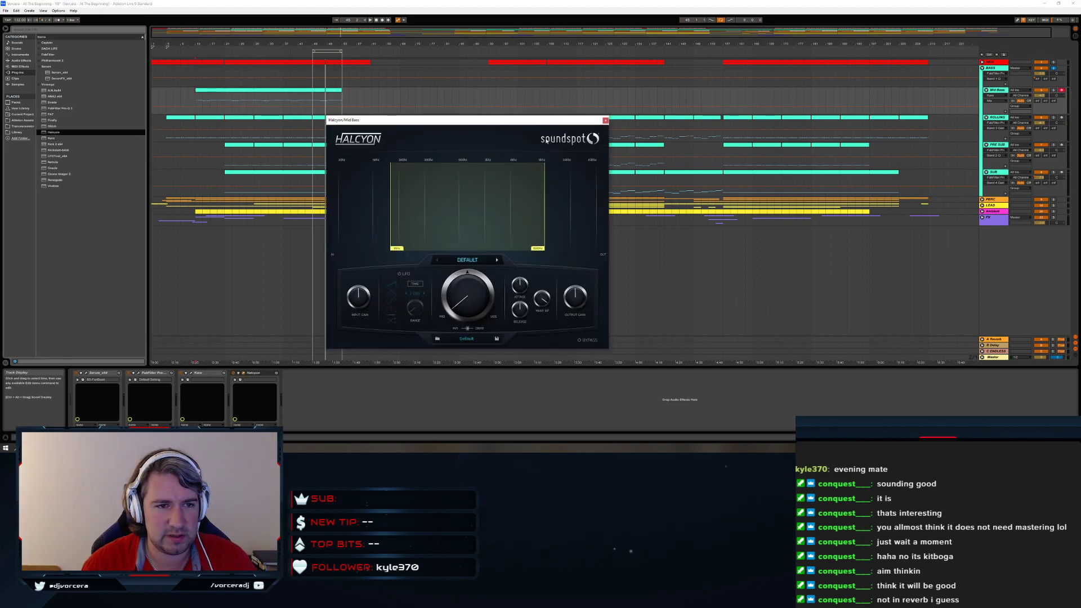
pyautogui.press('space')
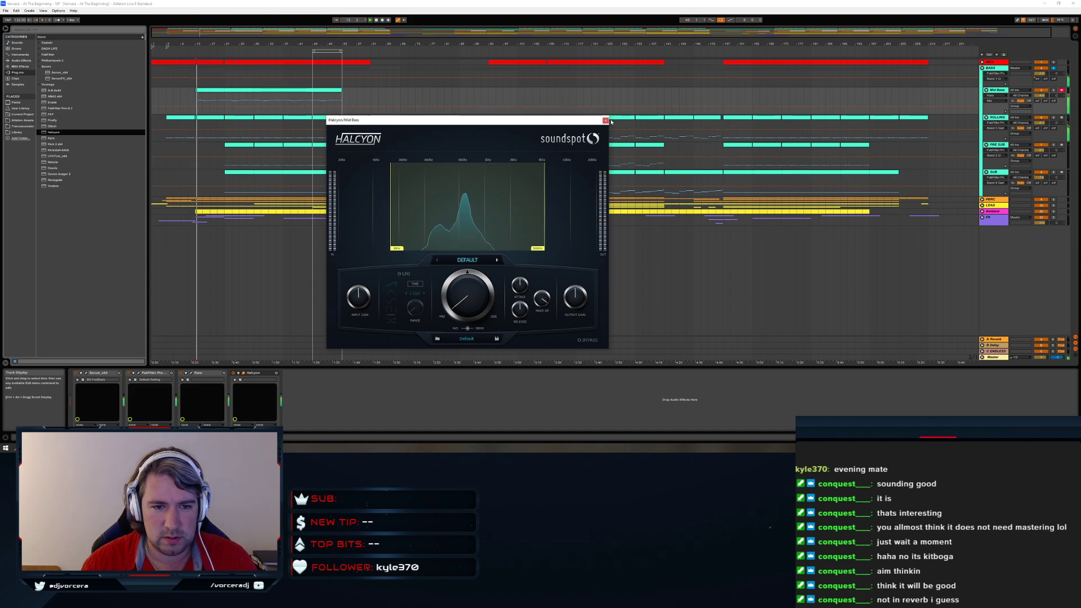
pyautogui.click(606, 121)
pyautogui.click(262, 377)
pyautogui.press('Delete')
# Load the Glitch effect after Kara on the Mid Bass track
pyautogui.click(52, 127)
pyautogui.press('Return')
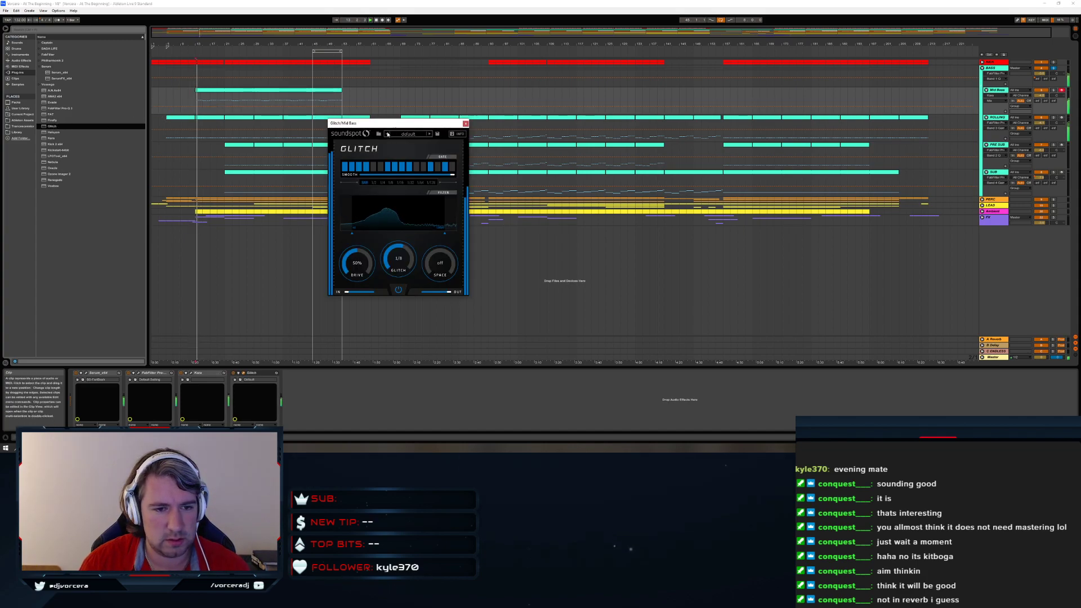